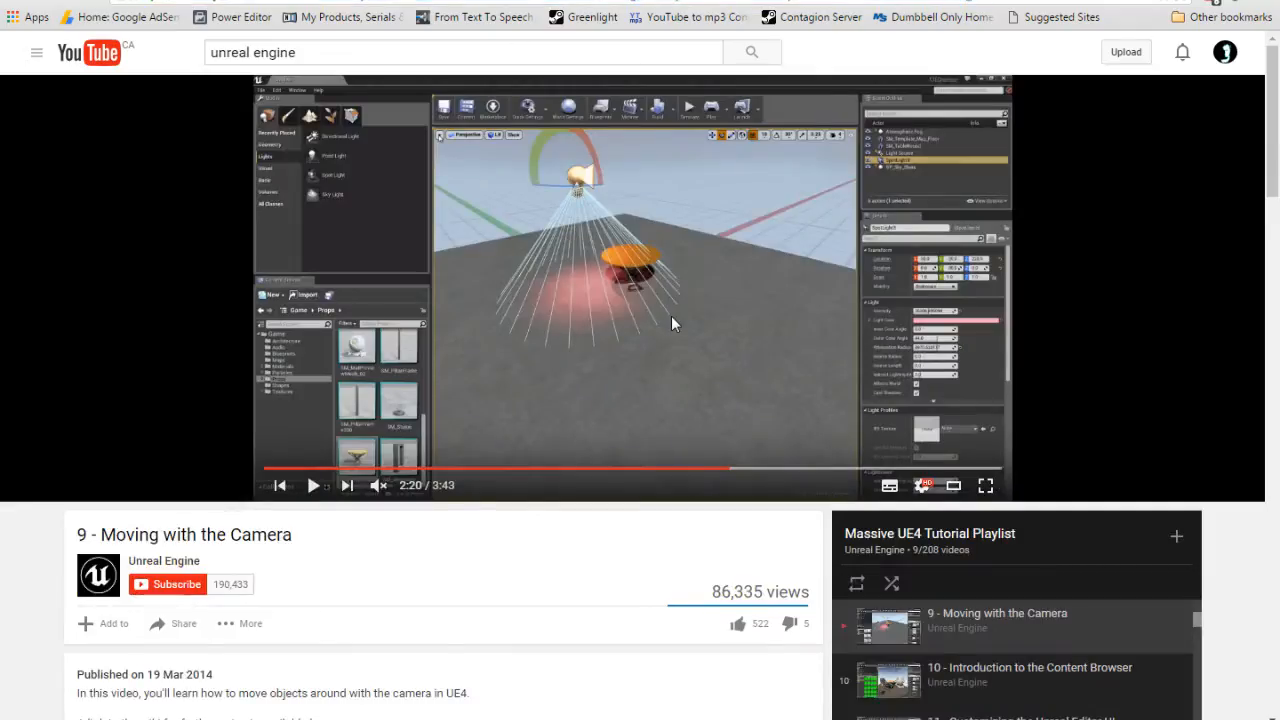
# Play the Unreal Engine video "Moving with the Camera" through the spotlight demonstration and pause it.
pyautogui.click(755, 410)
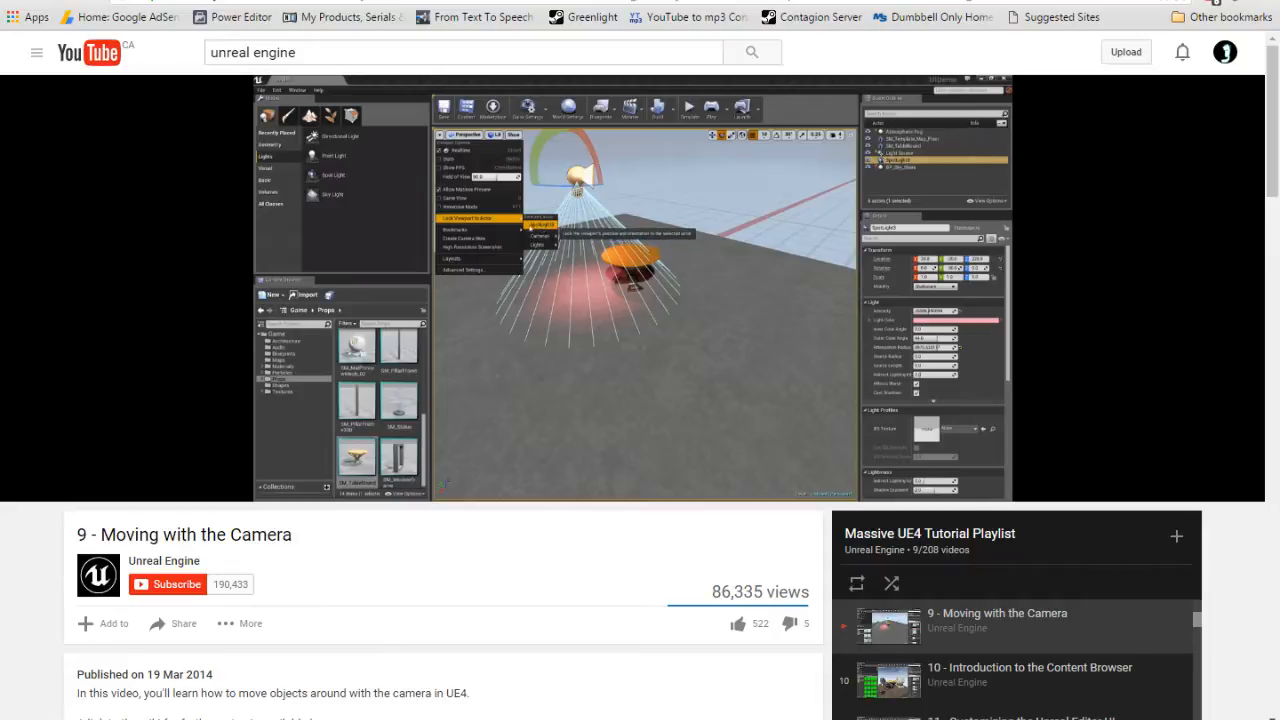
pyautogui.moveTo(665, 276)
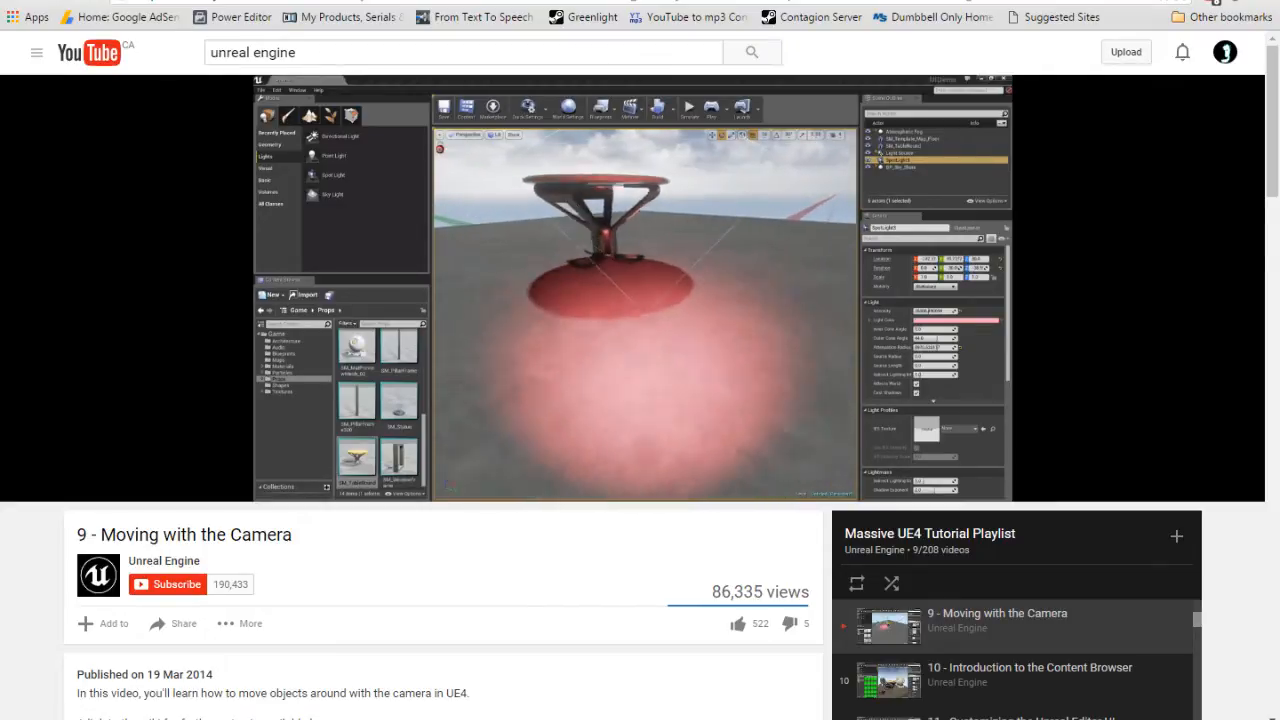
pyautogui.click(759, 236)
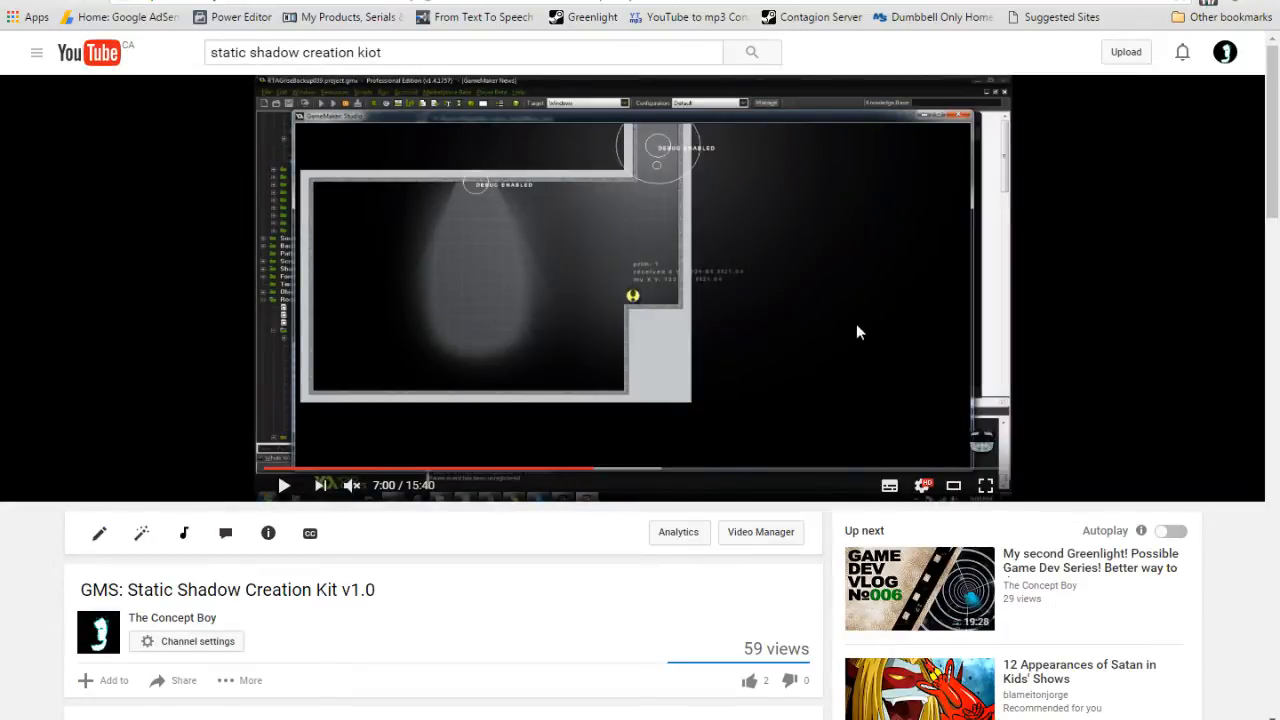
# Watch the point-editing and shadow demonstration in the "GMS: Static Shadow Creation Kit v1.0" video, skipping between sections.
pyautogui.click(856, 323)
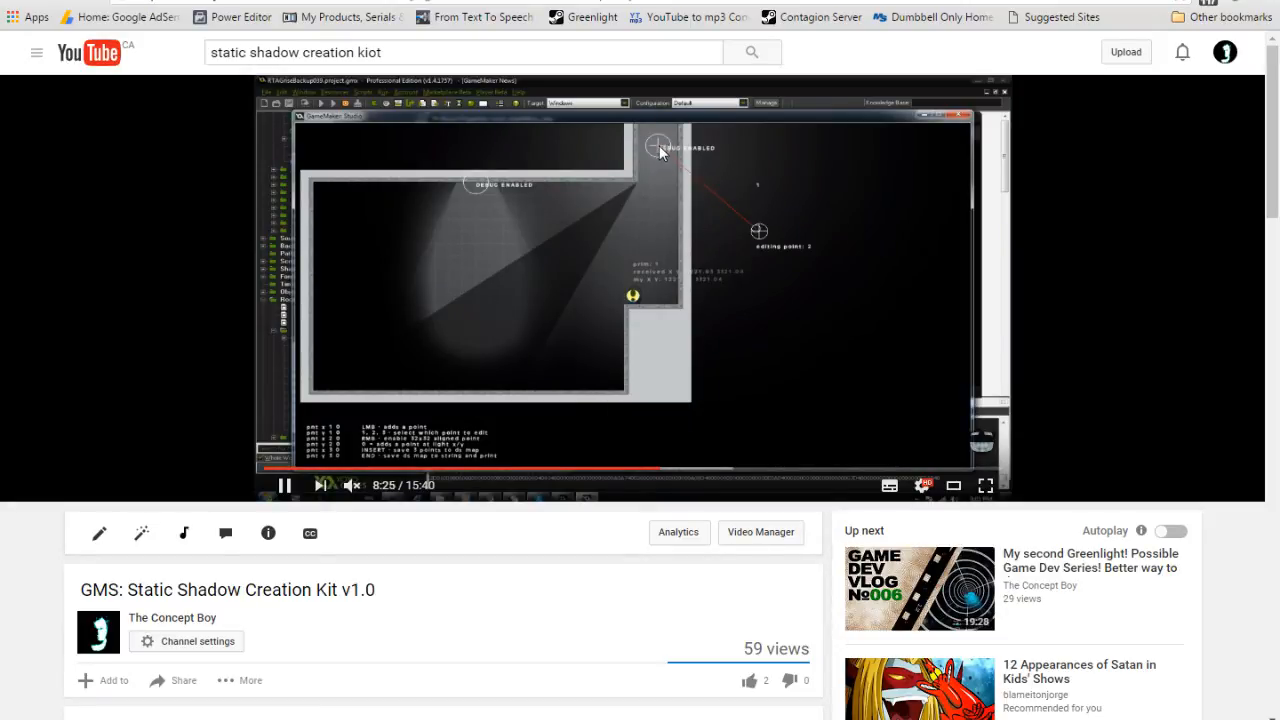
pyautogui.click(714, 472)
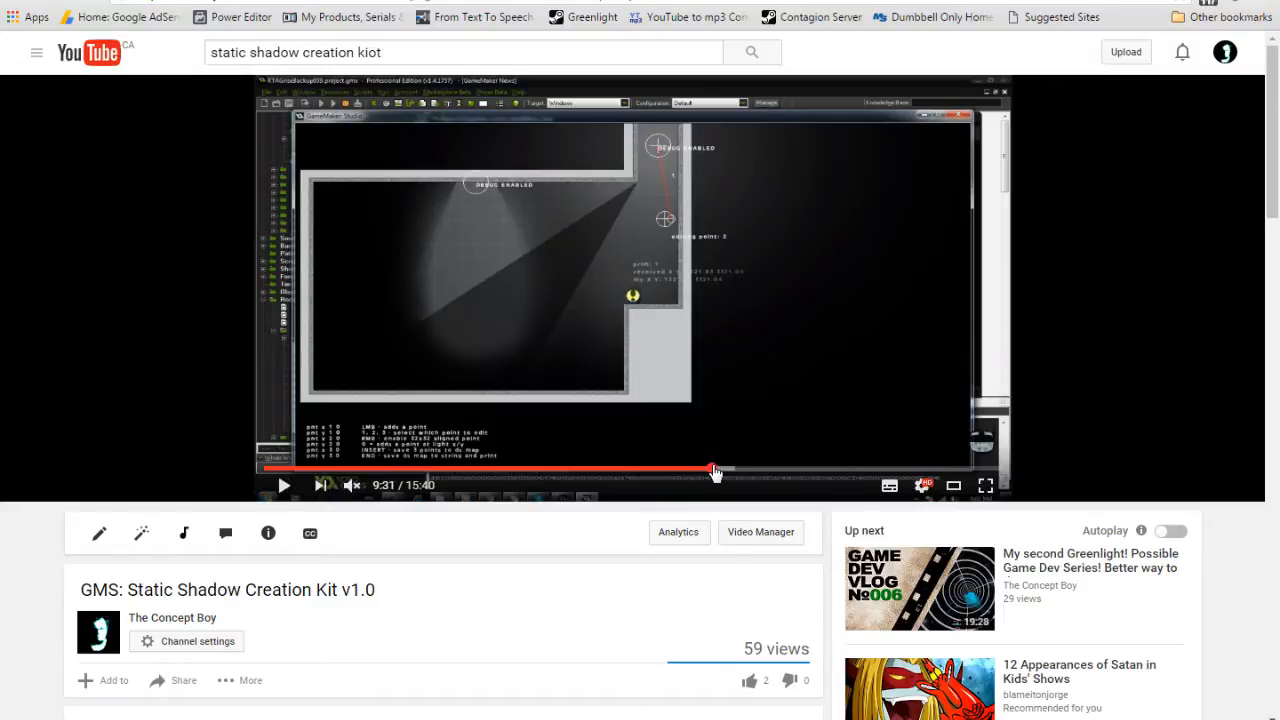
pyautogui.click(872, 332)
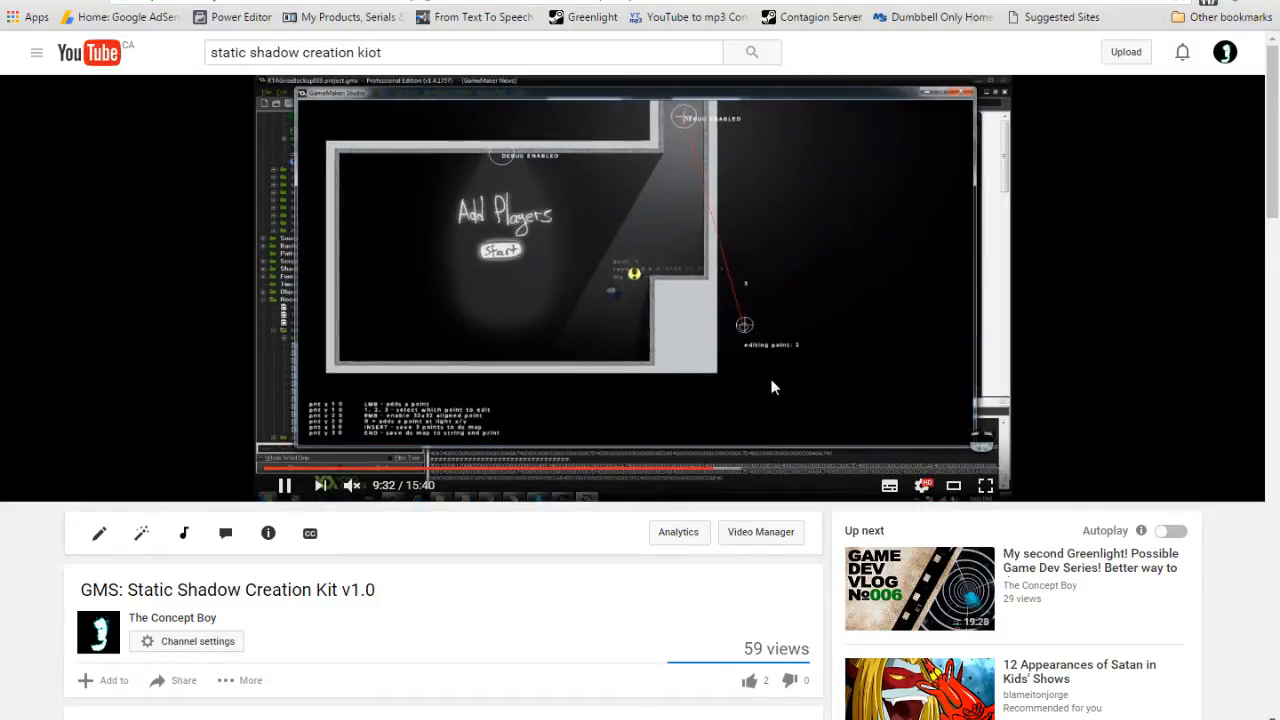
pyautogui.click(649, 472)
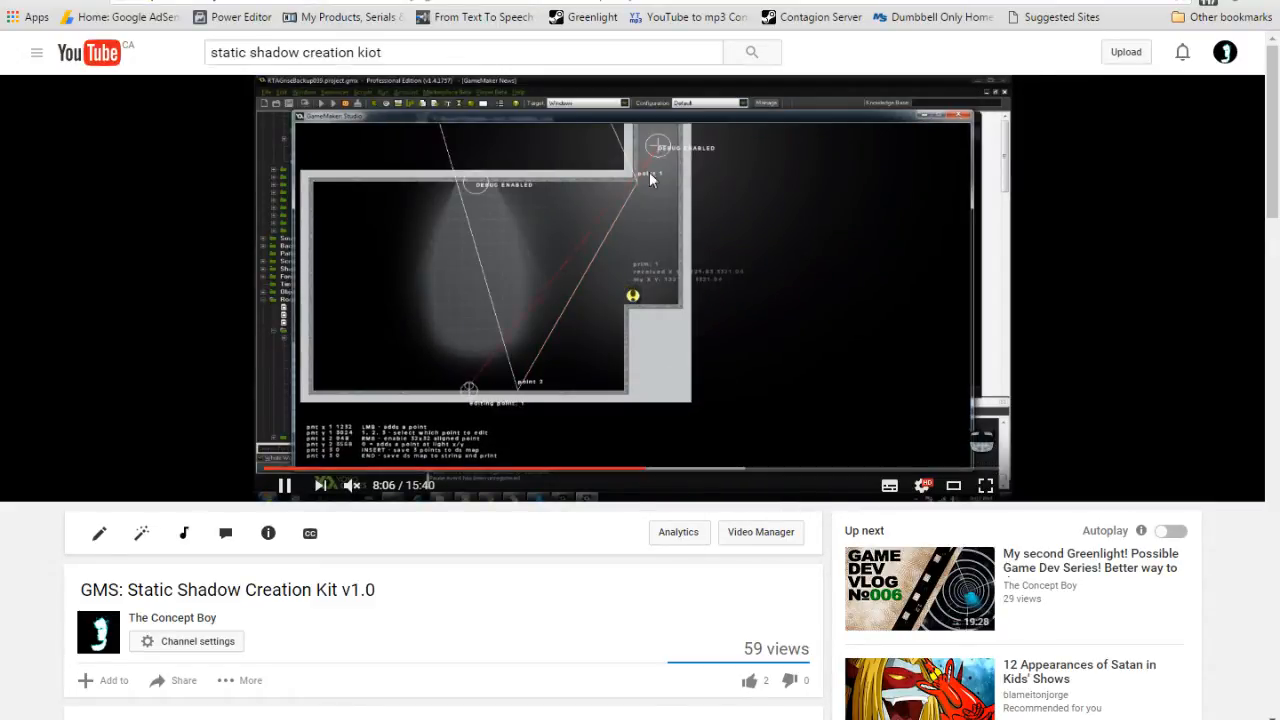
pyautogui.click(706, 472)
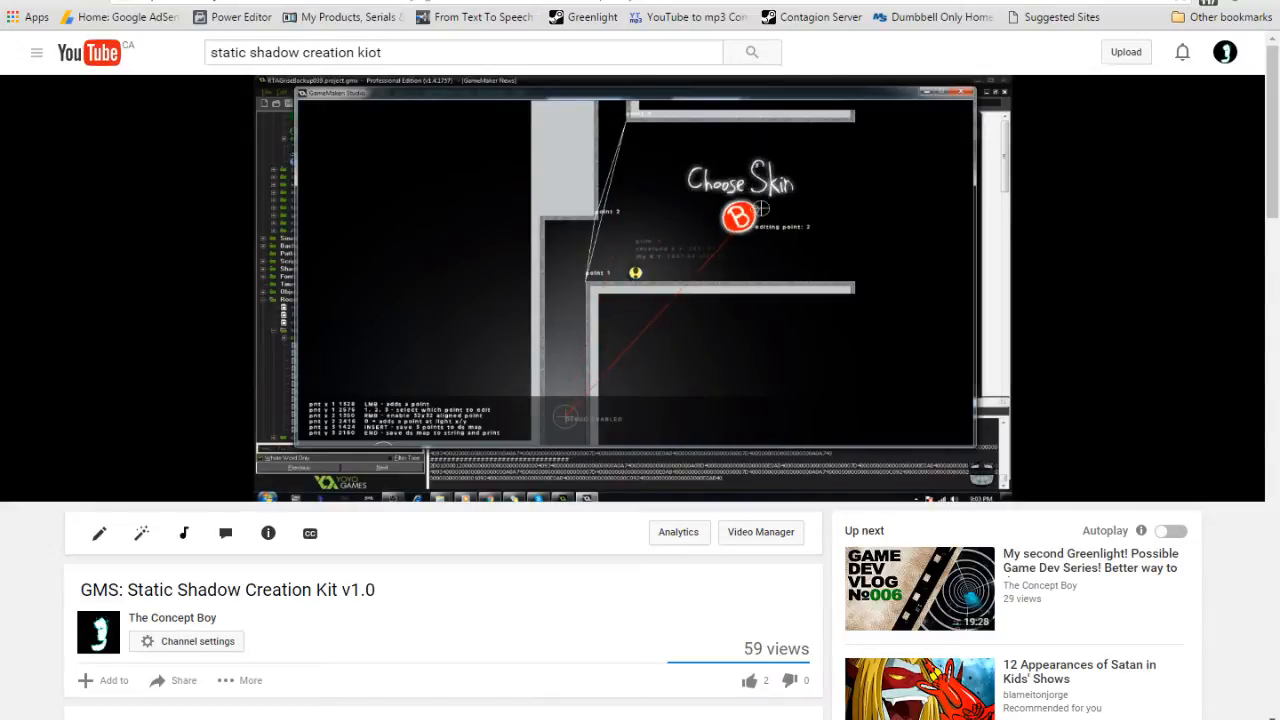
pyautogui.click(846, 270)
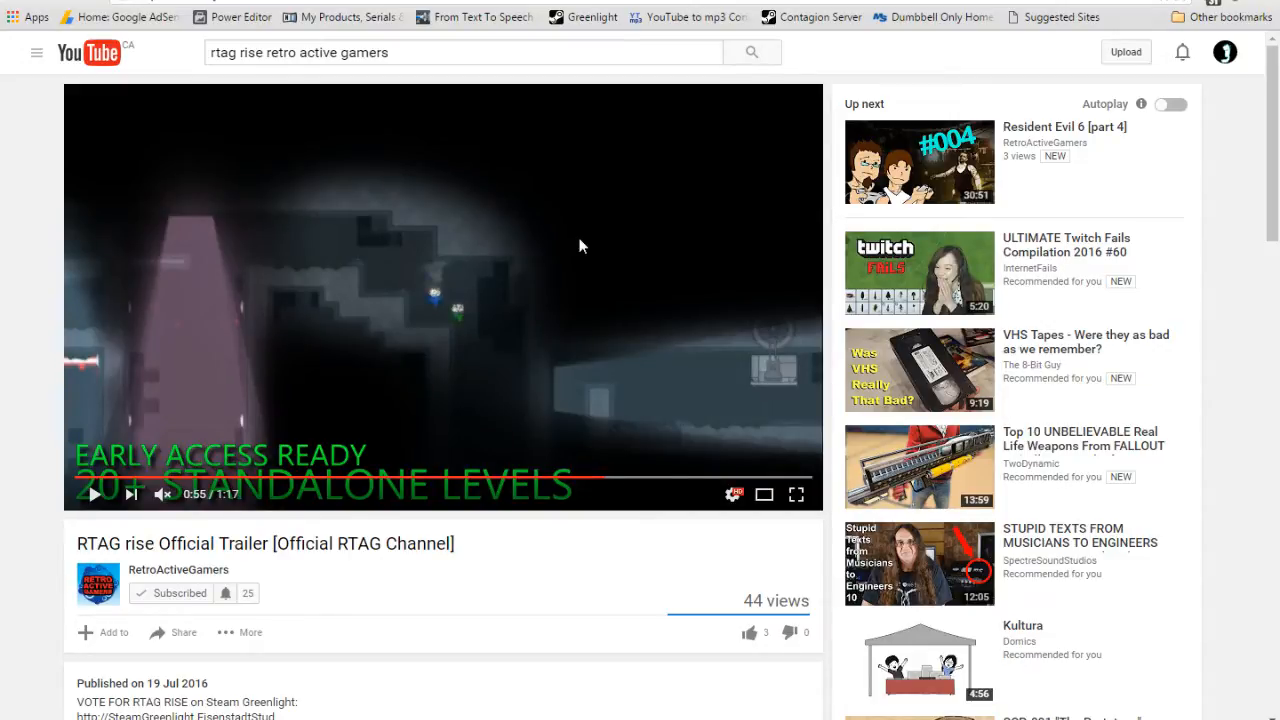
# Play through the lighting scenes of the "RTAG rise Official Trailer" video, skipping to different moments.
pyautogui.click(437, 426)
pyautogui.click(310, 479)
pyautogui.click(506, 449)
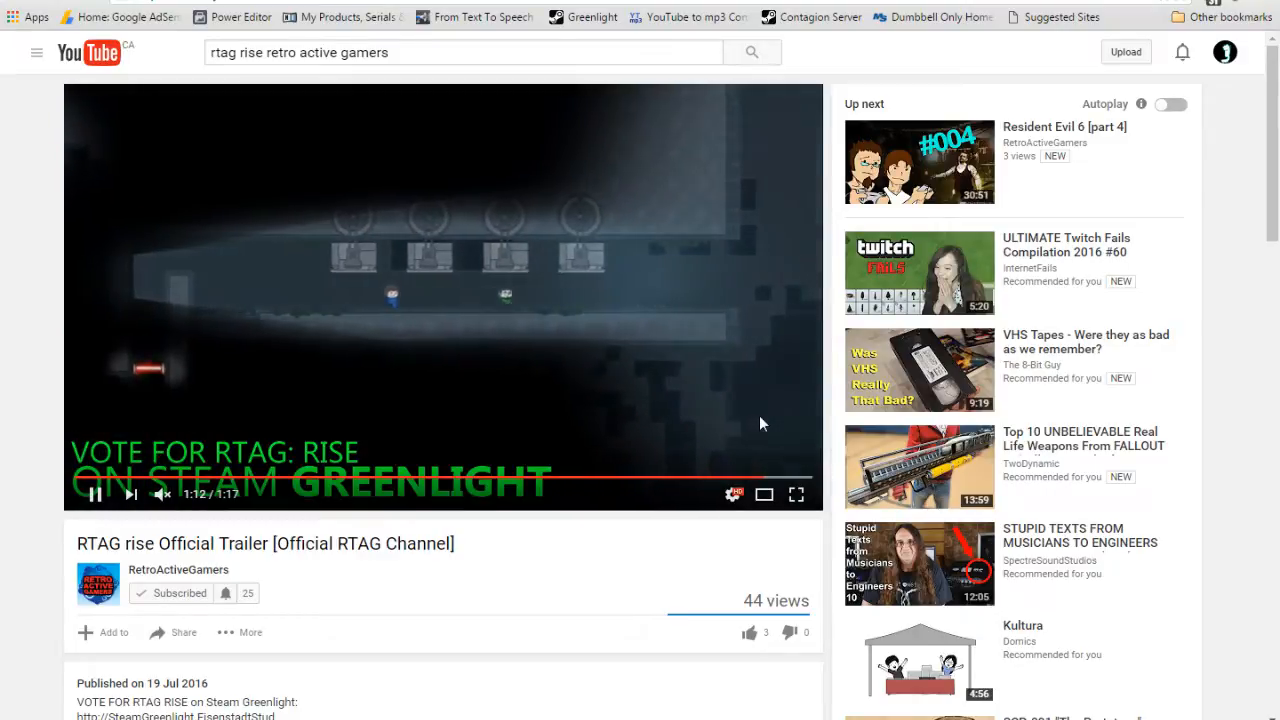
pyautogui.click(651, 264)
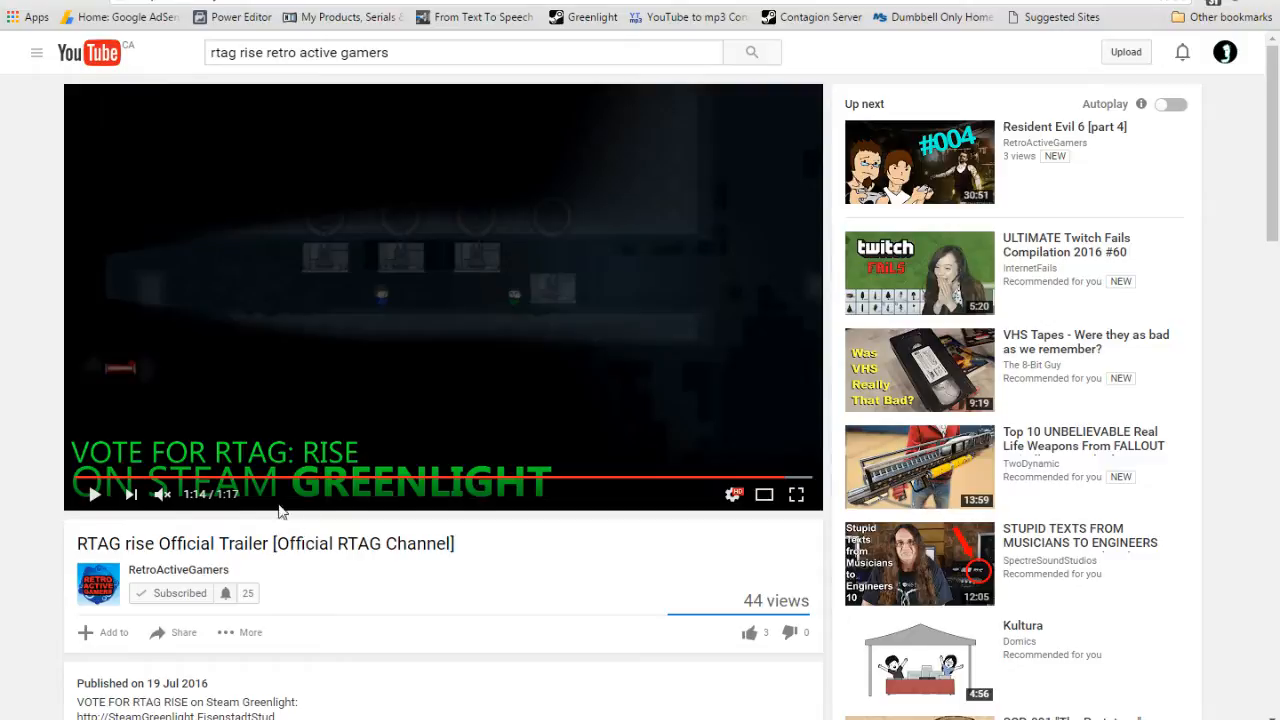
pyautogui.click(306, 478)
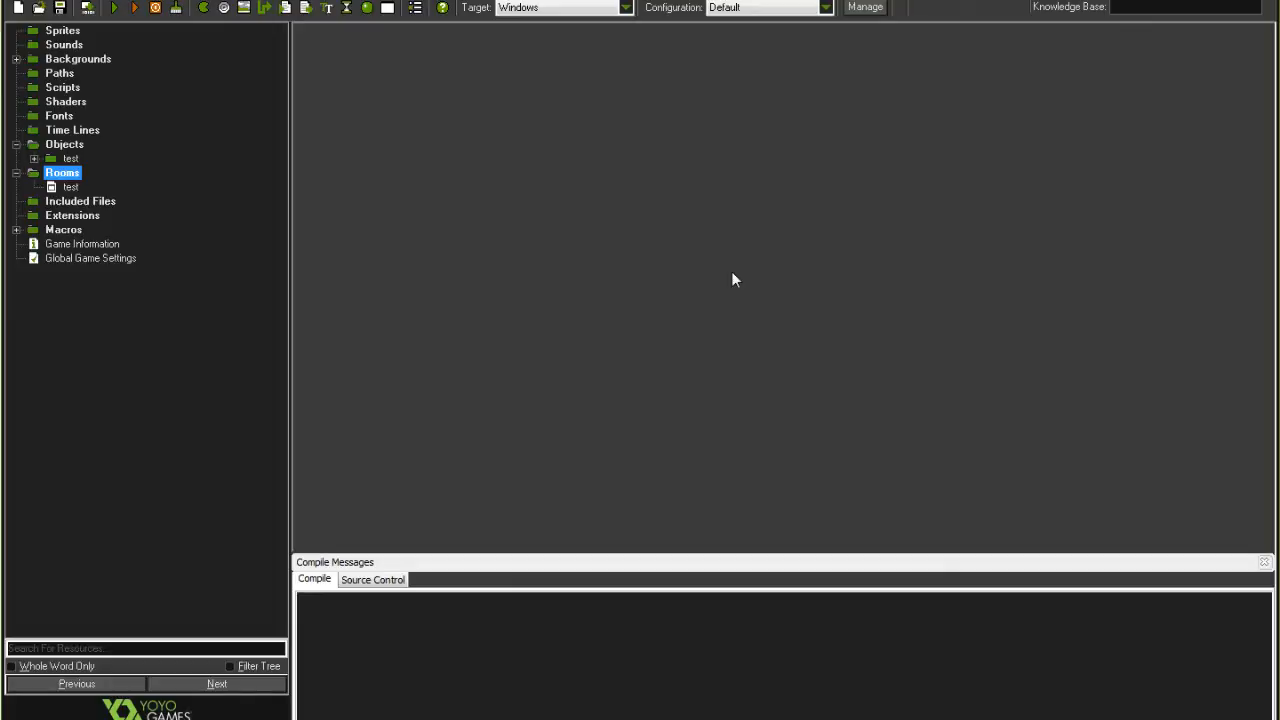
# Examine the project's resources in GameMaker: Studio, including the player object, the test room and the background tiles.
pyautogui.click(70, 147)
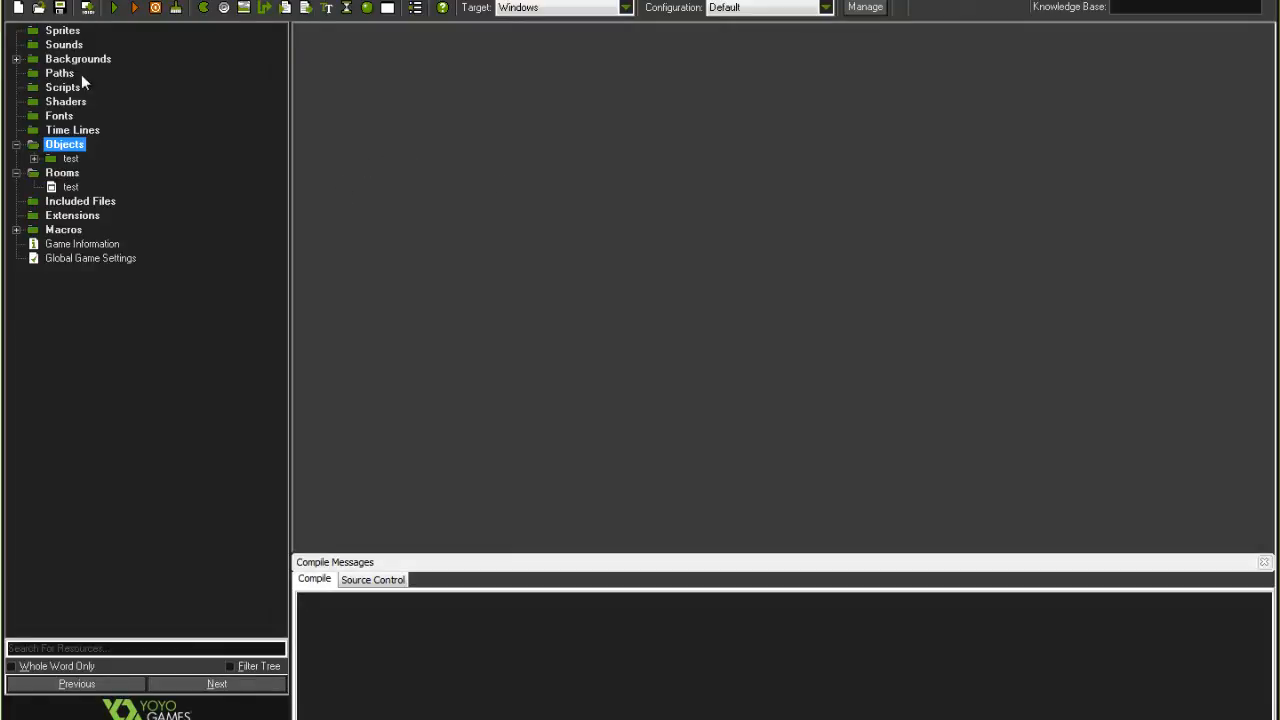
pyautogui.click(68, 32)
pyautogui.click(68, 148)
pyautogui.click(66, 188)
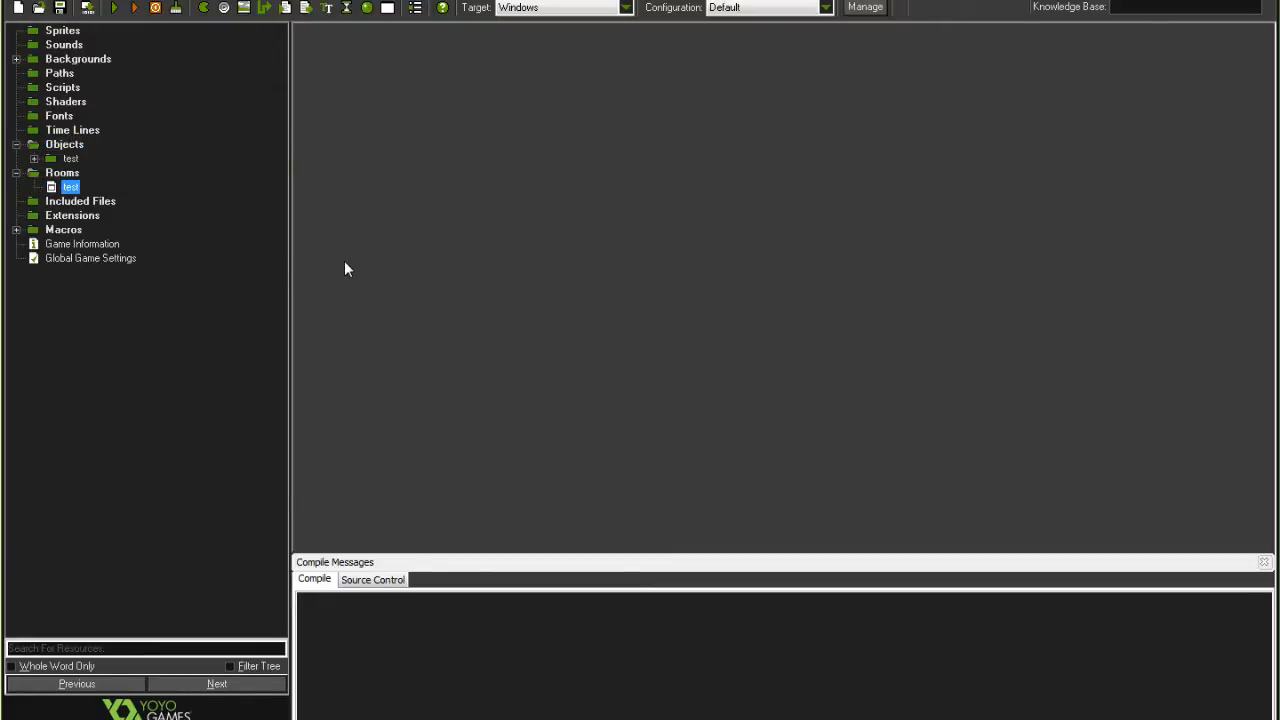
pyautogui.click(34, 159)
pyautogui.click(102, 174)
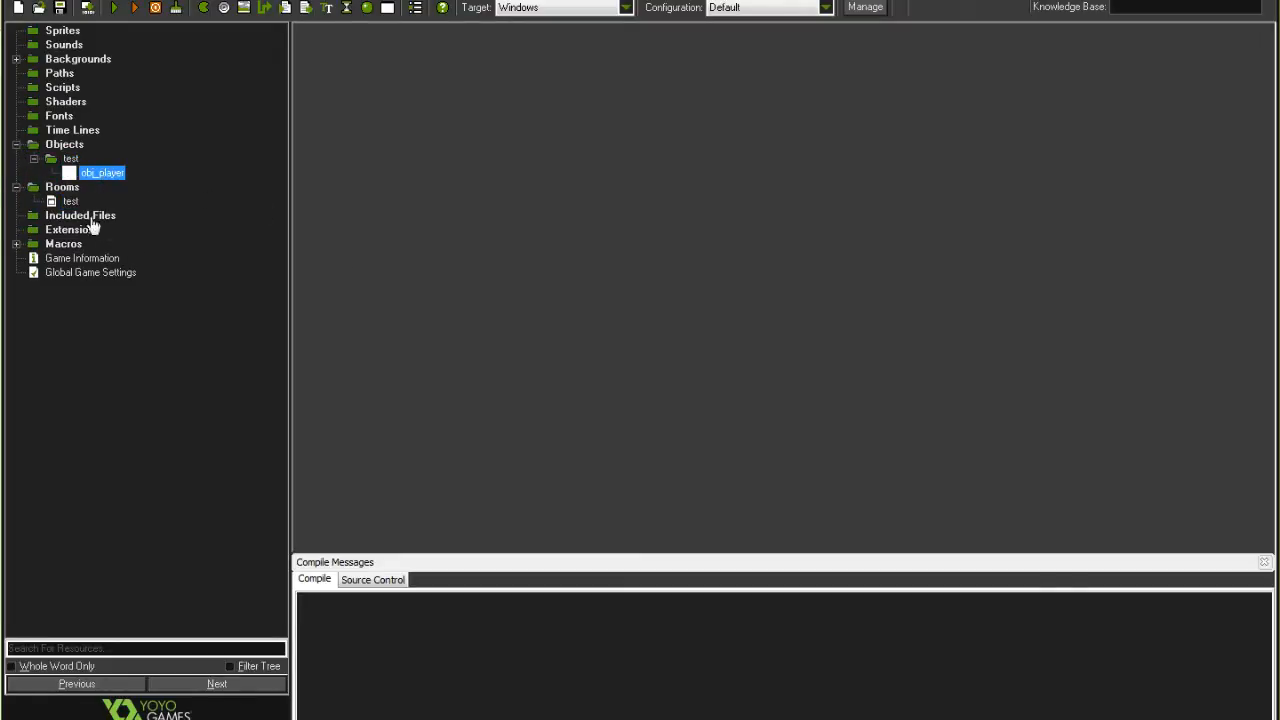
pyautogui.click(70, 201)
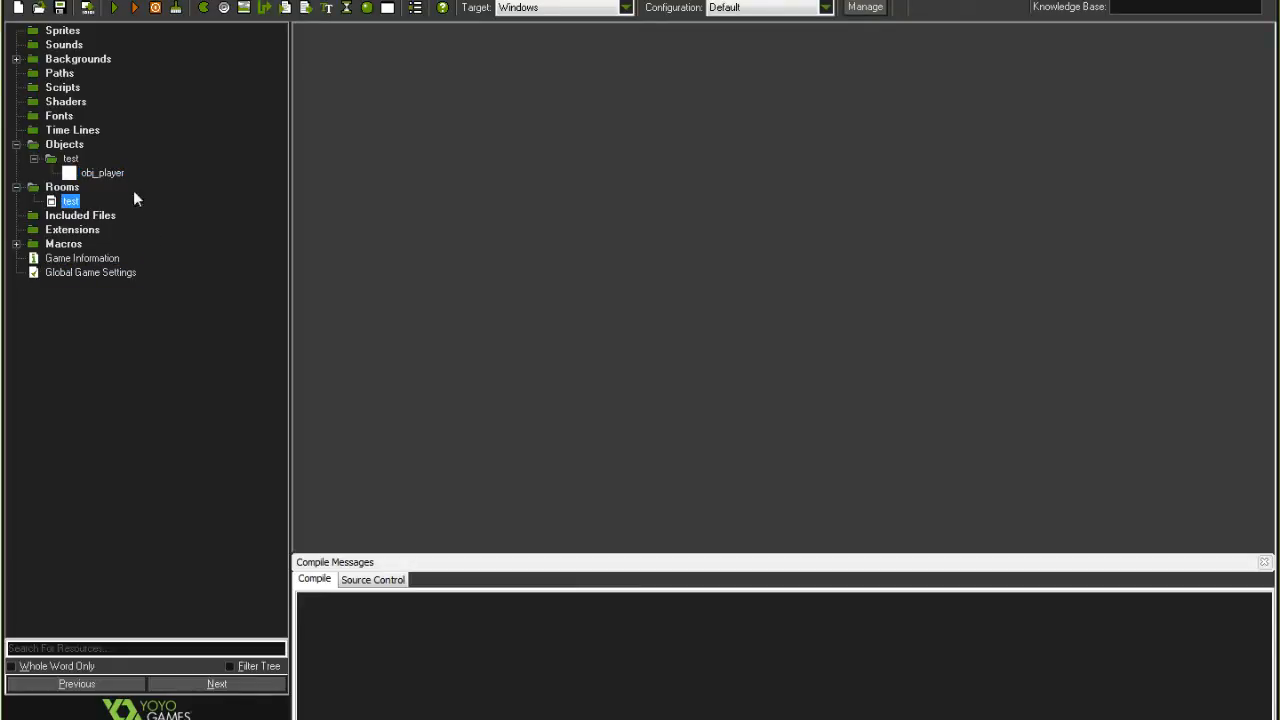
pyautogui.click(16, 60)
pyautogui.click(85, 73)
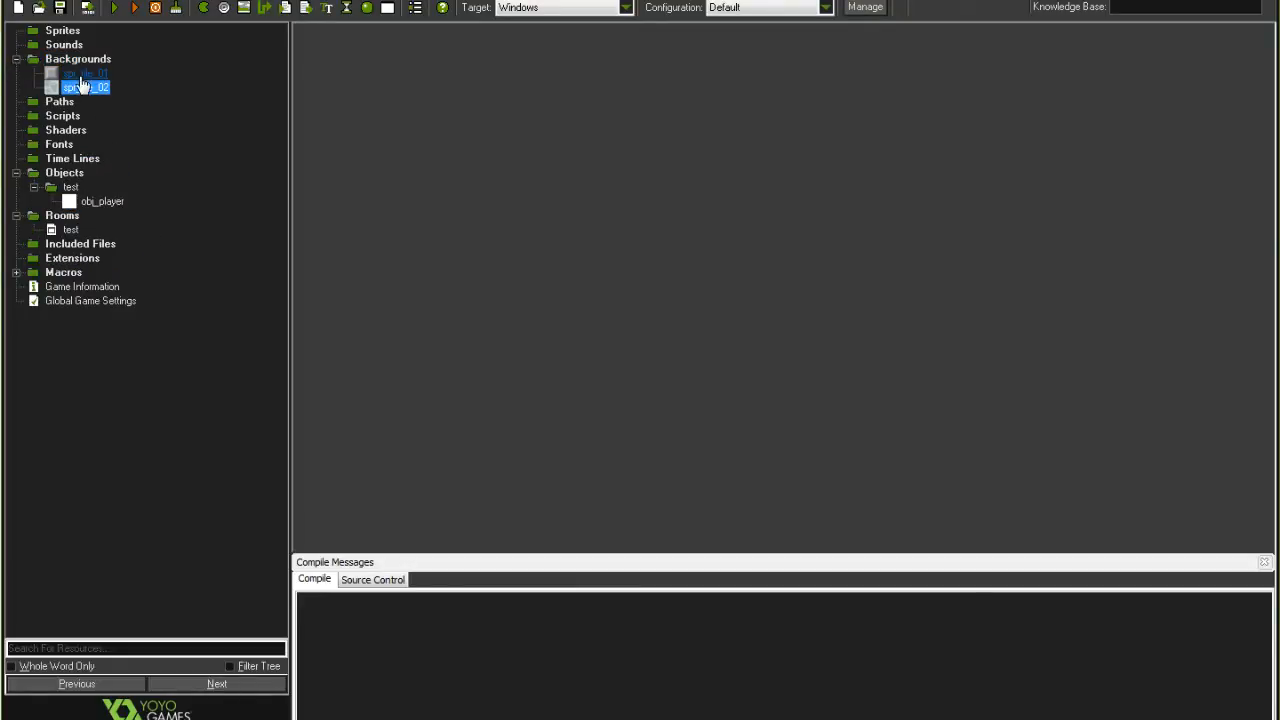
# Run the game to check the unlit test room, close it and collapse the Backgrounds folder.
pyautogui.press('F5')
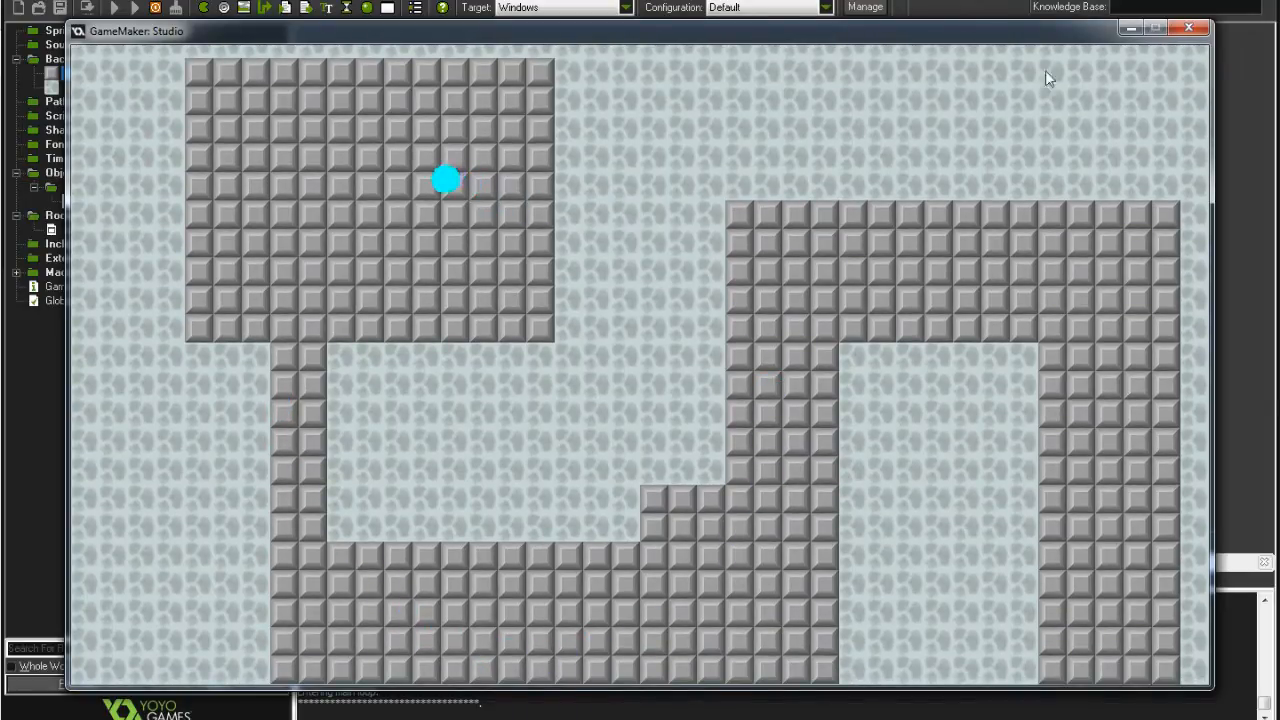
pyautogui.click(1188, 28)
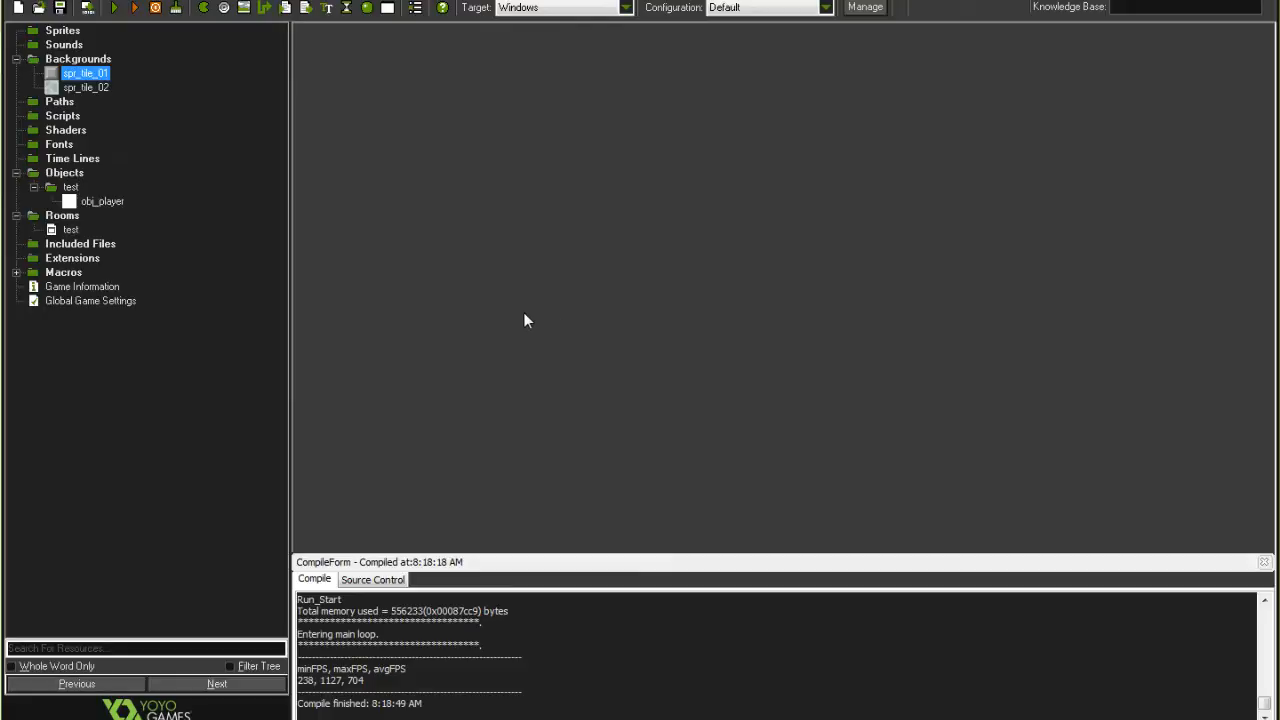
pyautogui.click(17, 60)
# Create a group named "lighting" under Sprites.
pyautogui.click(68, 32)
pyautogui.rightClick(68, 32)
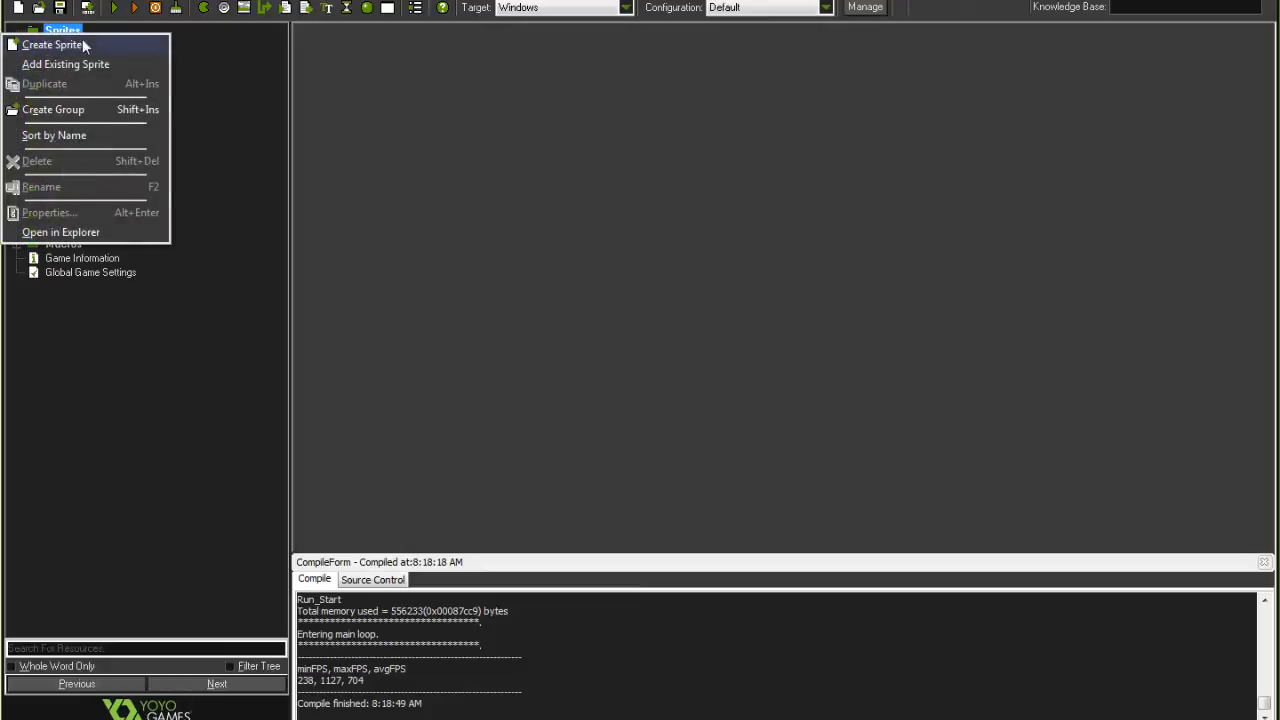
pyautogui.click(71, 110)
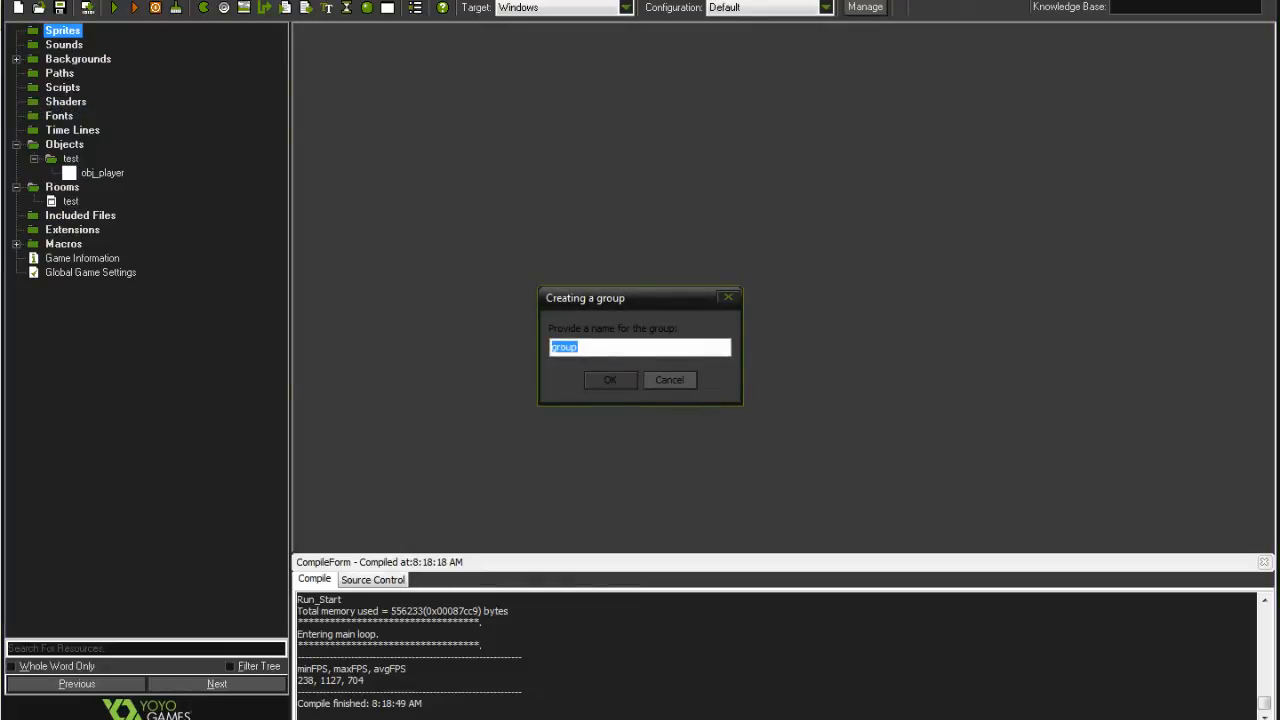
pyautogui.write('lighting')
pyautogui.hotkey('ctrl', 'a')
pyautogui.click(568, 346)
pyautogui.hotkey('ctrl', 'a')
pyautogui.click(621, 386)
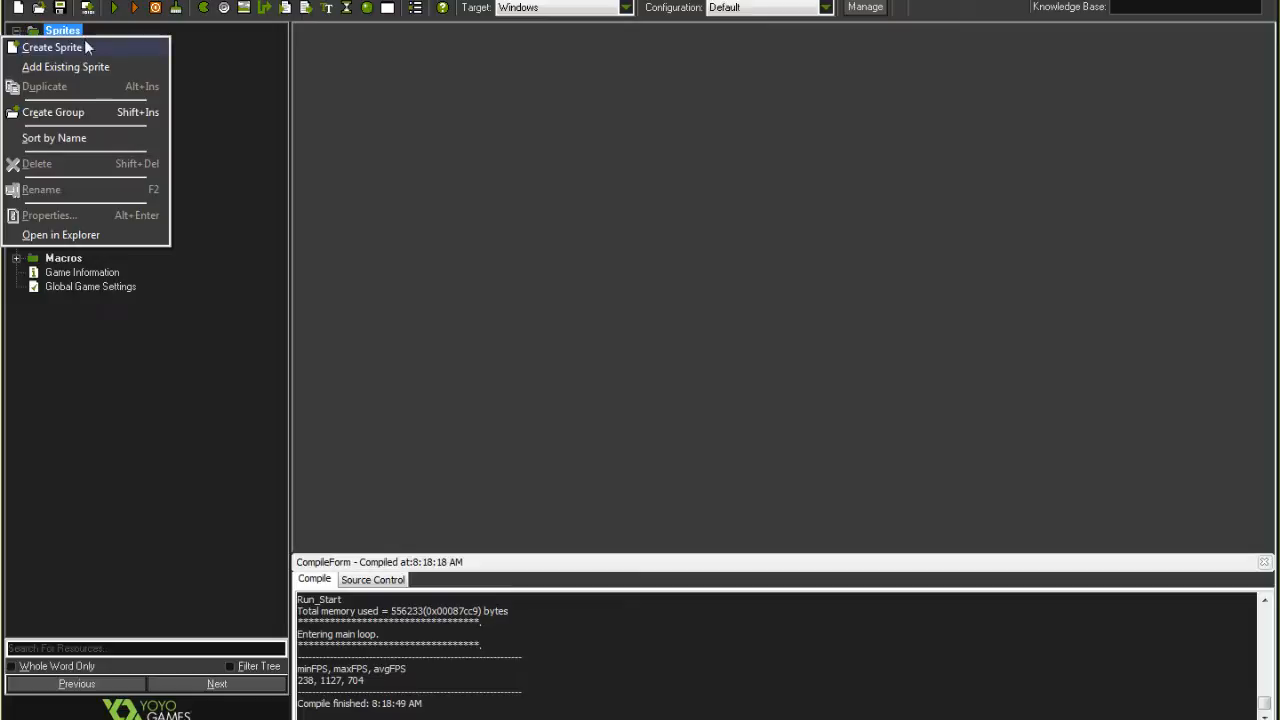
# Add the five existing spr_custom sprites from the SSCK v 2.0 sprites folder to the lighting sprite group.
pyautogui.press('Escape')
pyautogui.rightClick(82, 45)
pyautogui.click(64, 81)
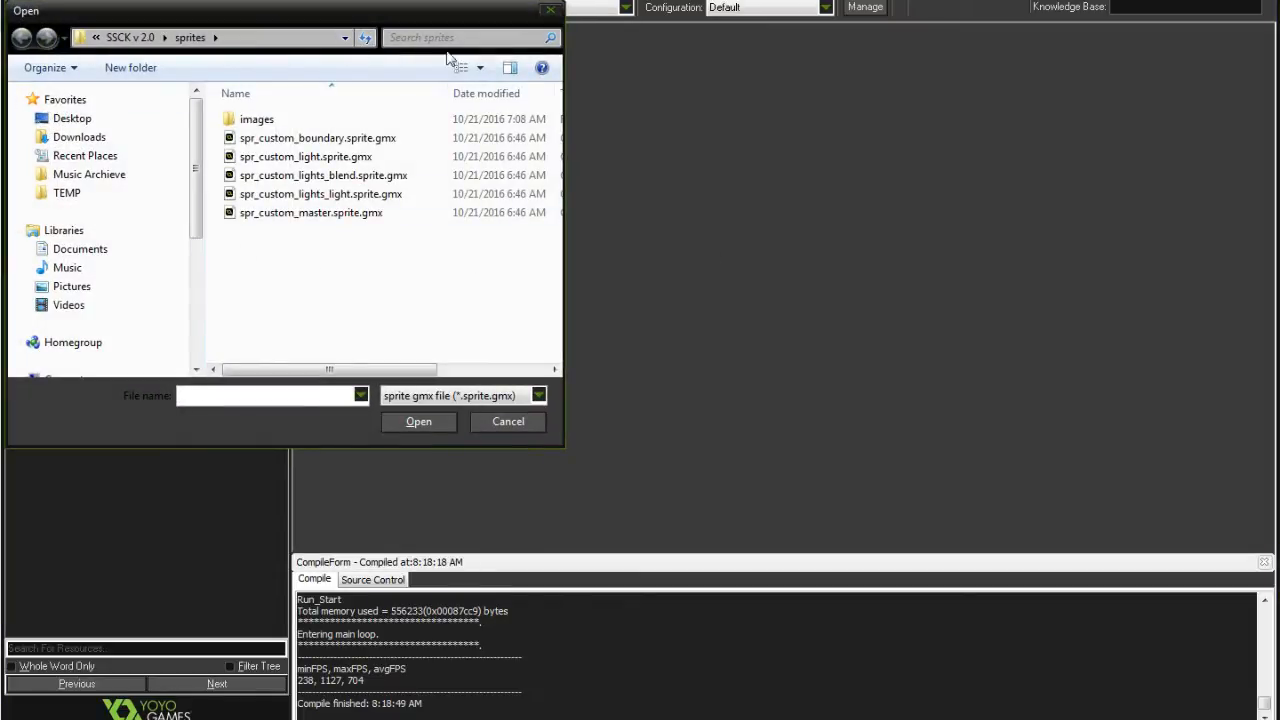
pyautogui.click(130, 37)
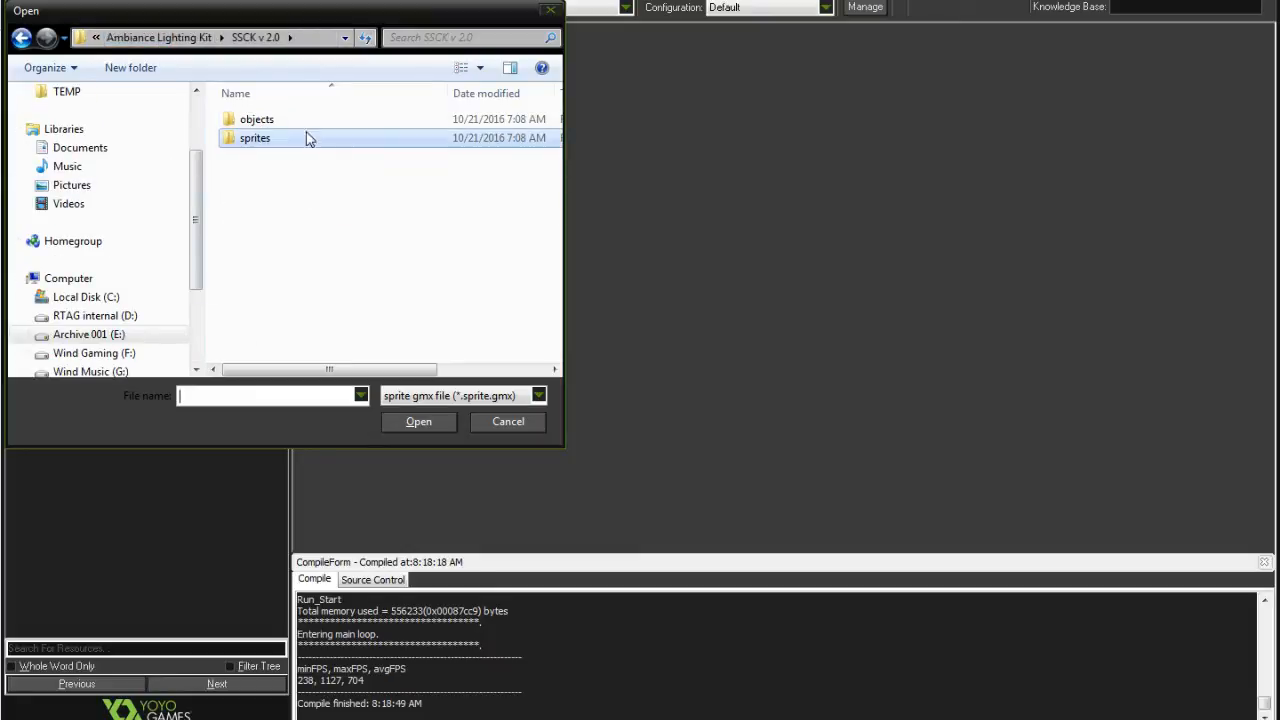
pyautogui.doubleClick(257, 119)
pyautogui.click(135, 37)
pyautogui.doubleClick(250, 139)
pyautogui.moveTo(443, 300); pyautogui.dragTo(312, 132)
pyautogui.doubleClick(314, 212)
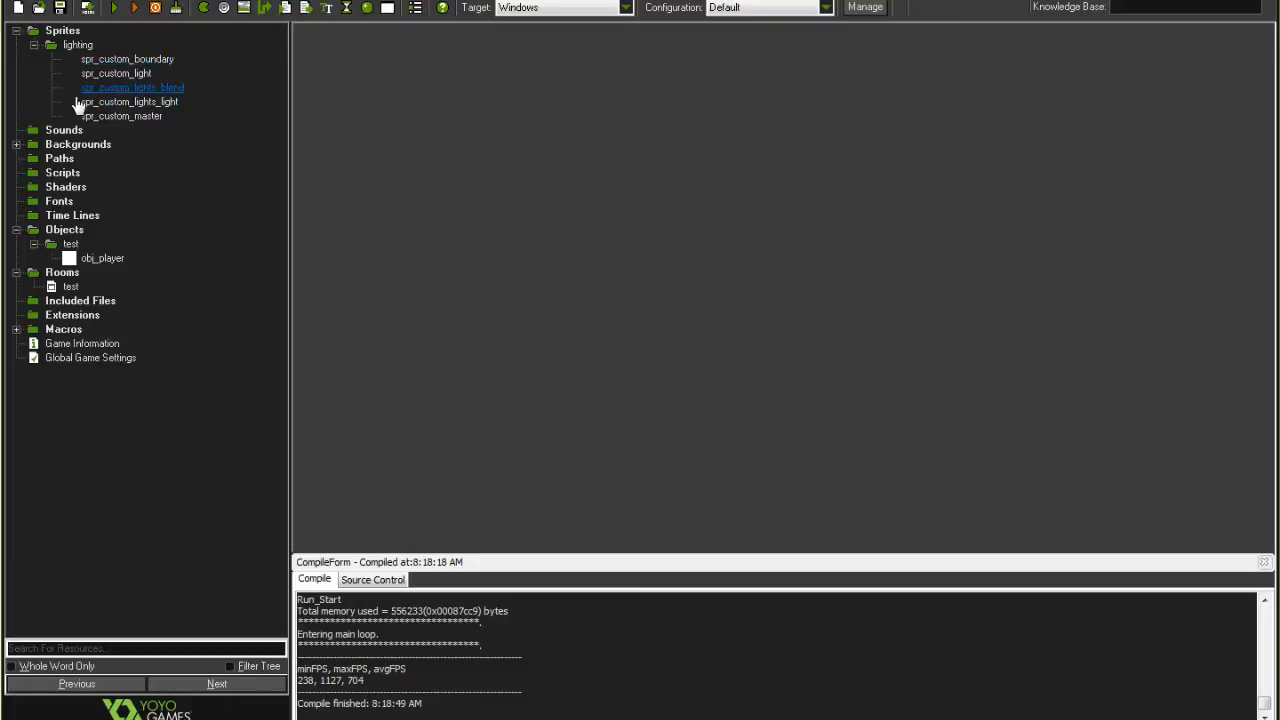
# Inspect the properties and images of the five imported lighting sprites and close their windows.
pyautogui.doubleClick(122, 58)
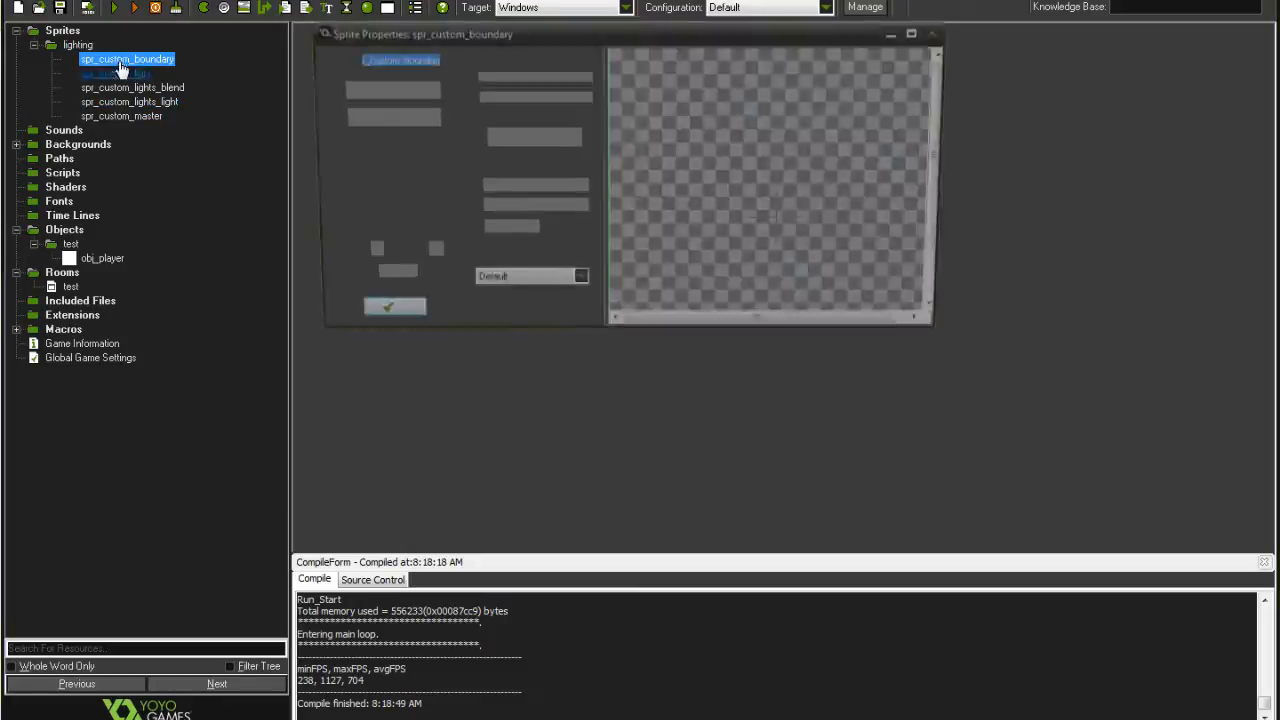
pyautogui.doubleClick(128, 74)
pyautogui.doubleClick(133, 87)
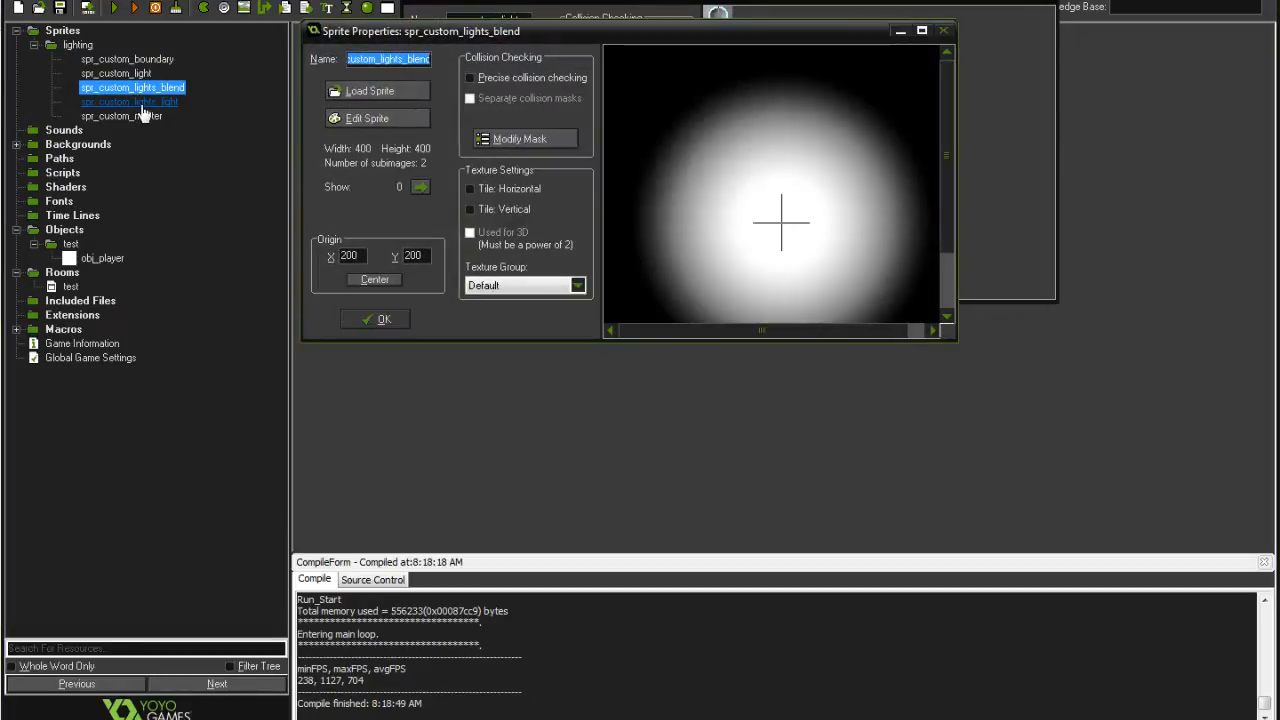
pyautogui.doubleClick(136, 101)
pyautogui.doubleClick(146, 118)
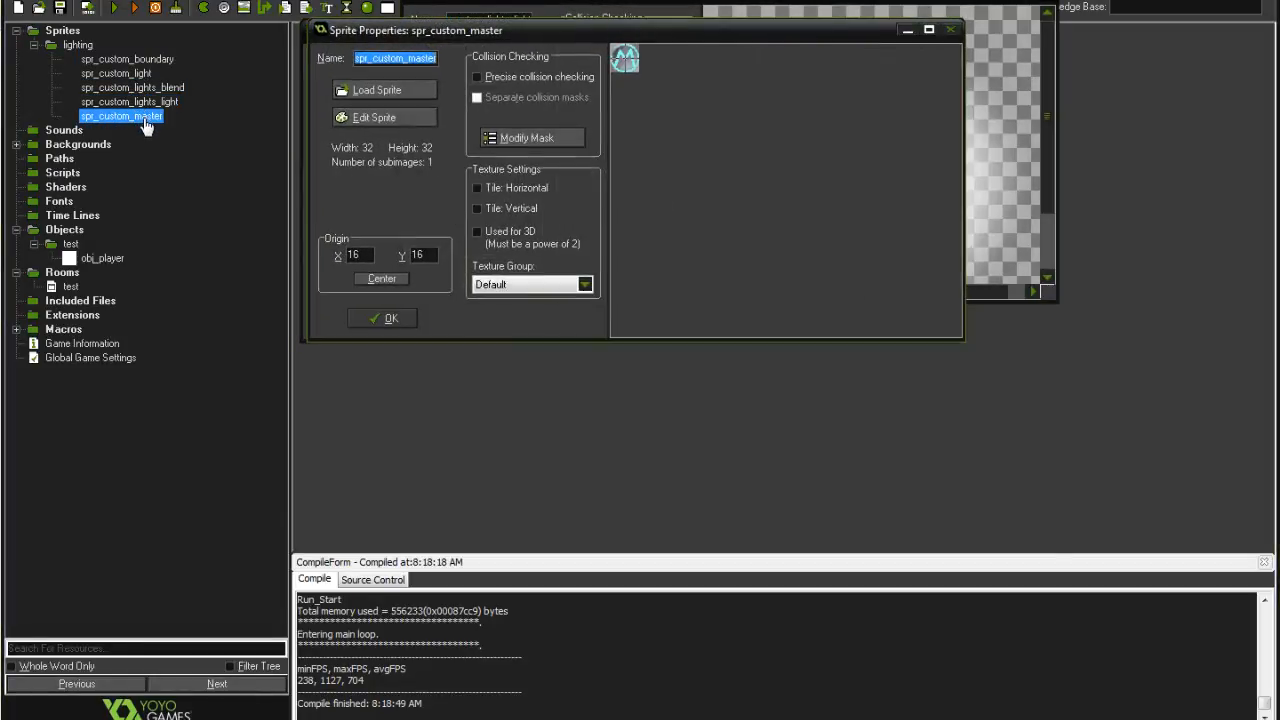
pyautogui.click(393, 320)
pyautogui.click(393, 320)
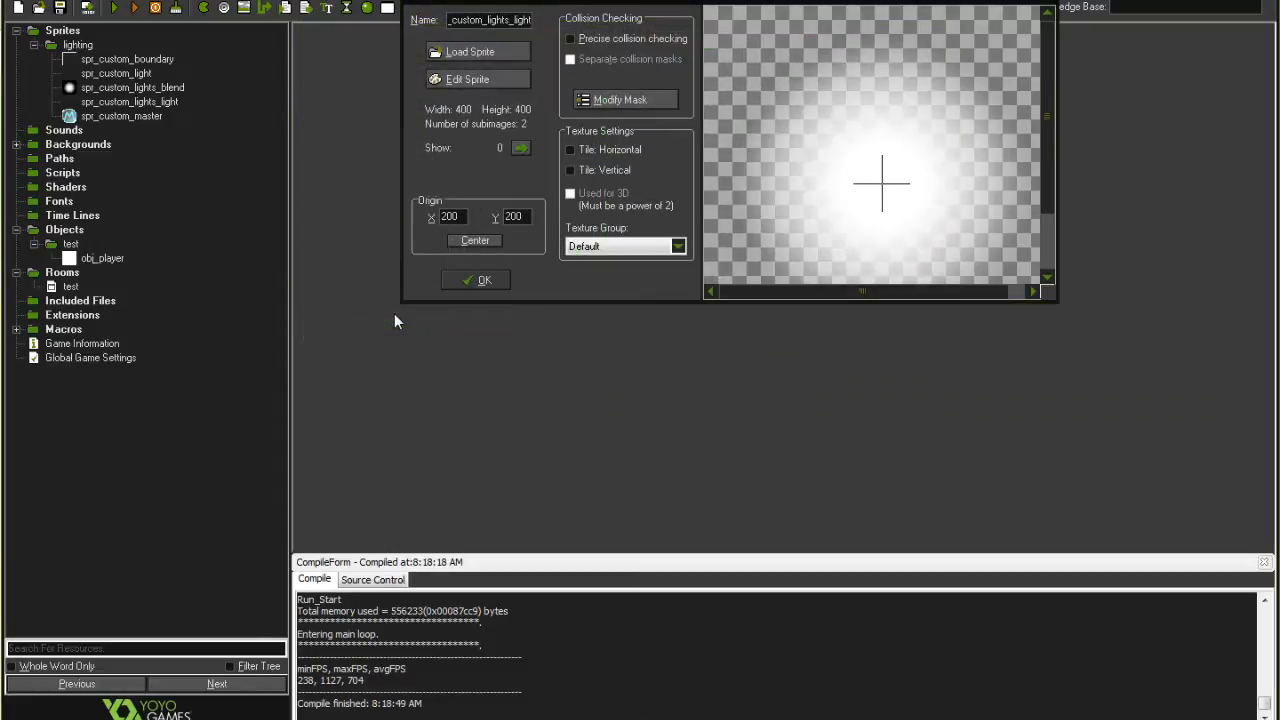
pyautogui.click(476, 280)
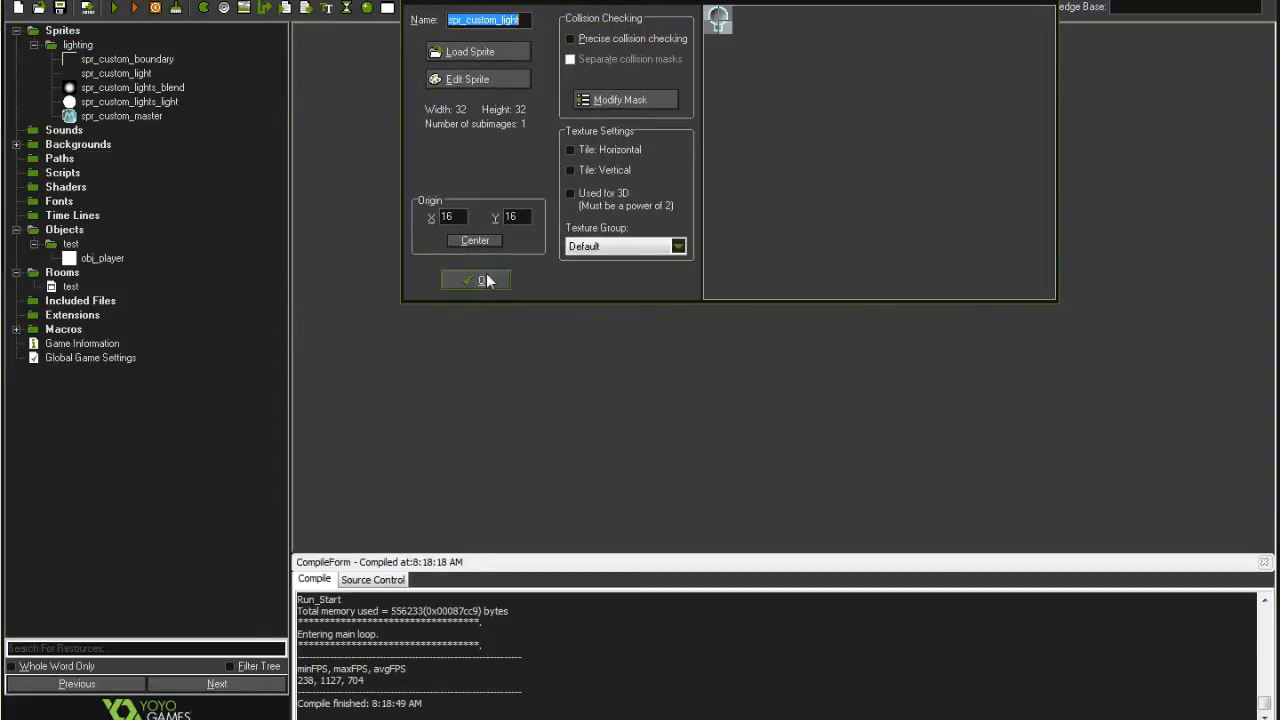
pyautogui.click(476, 280)
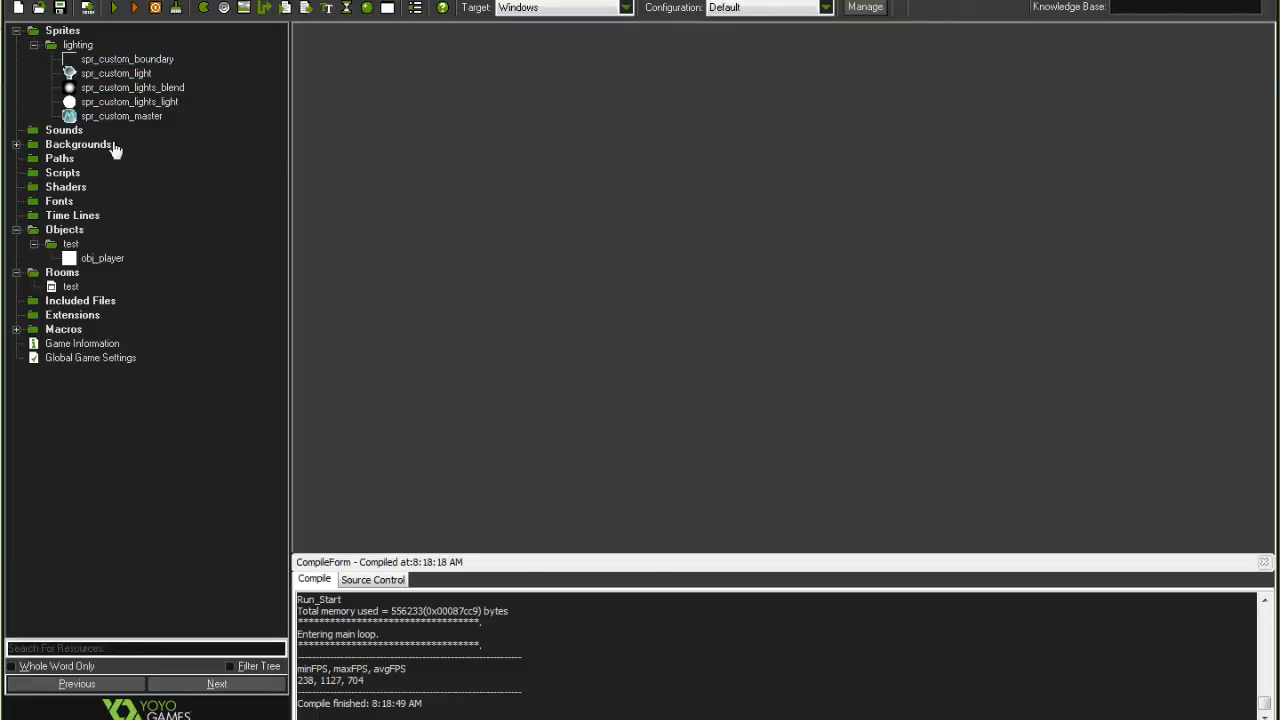
# Create a group named "lighting" under Objects.
pyautogui.rightClick(64, 230)
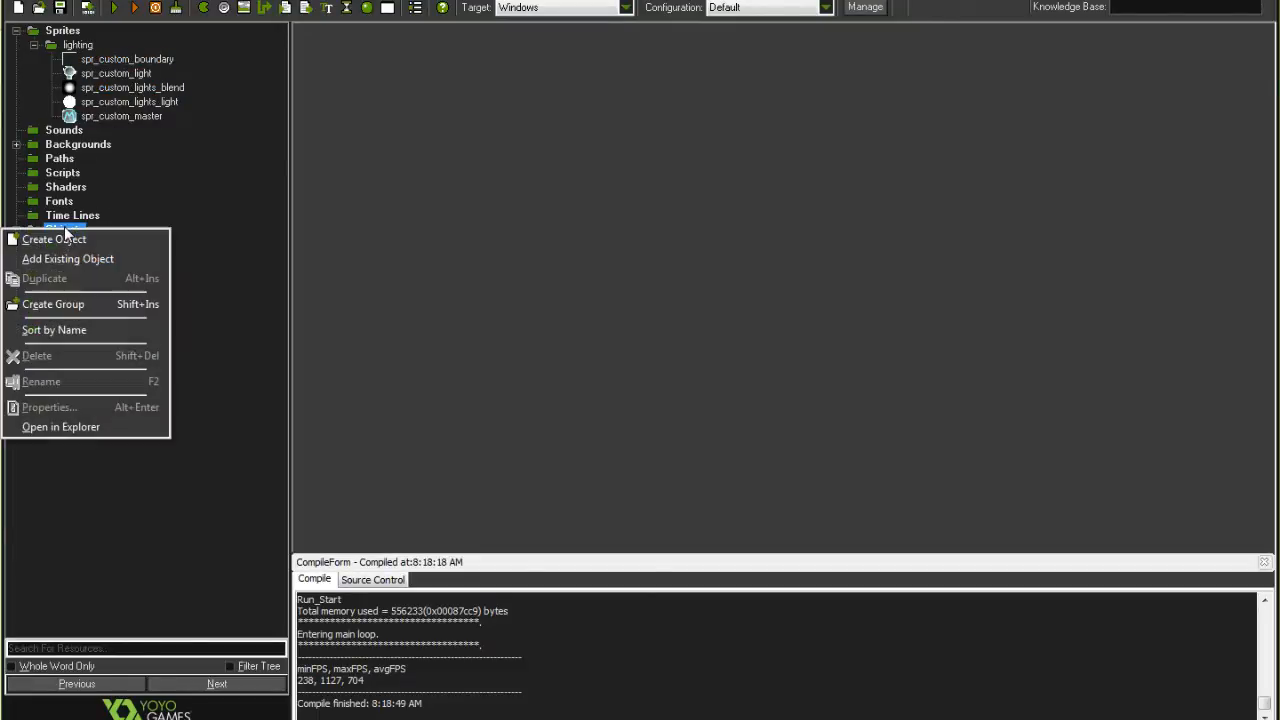
pyautogui.click(78, 306)
pyautogui.write('lighting')
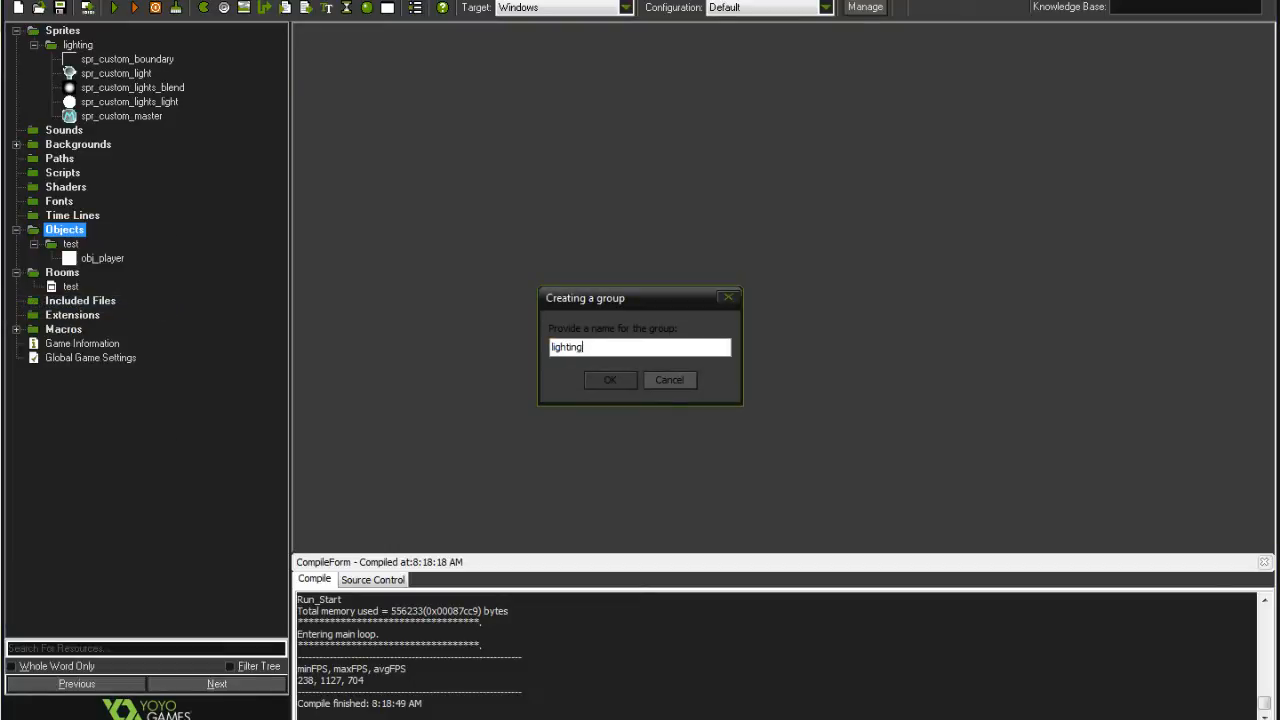
pyautogui.press('Return')
# Add the existing objects obj_amb_kit_light and obj_amb_kit_master from the SSCK v 2.0 kit to the lighting object group.
pyautogui.rightClick(70, 274)
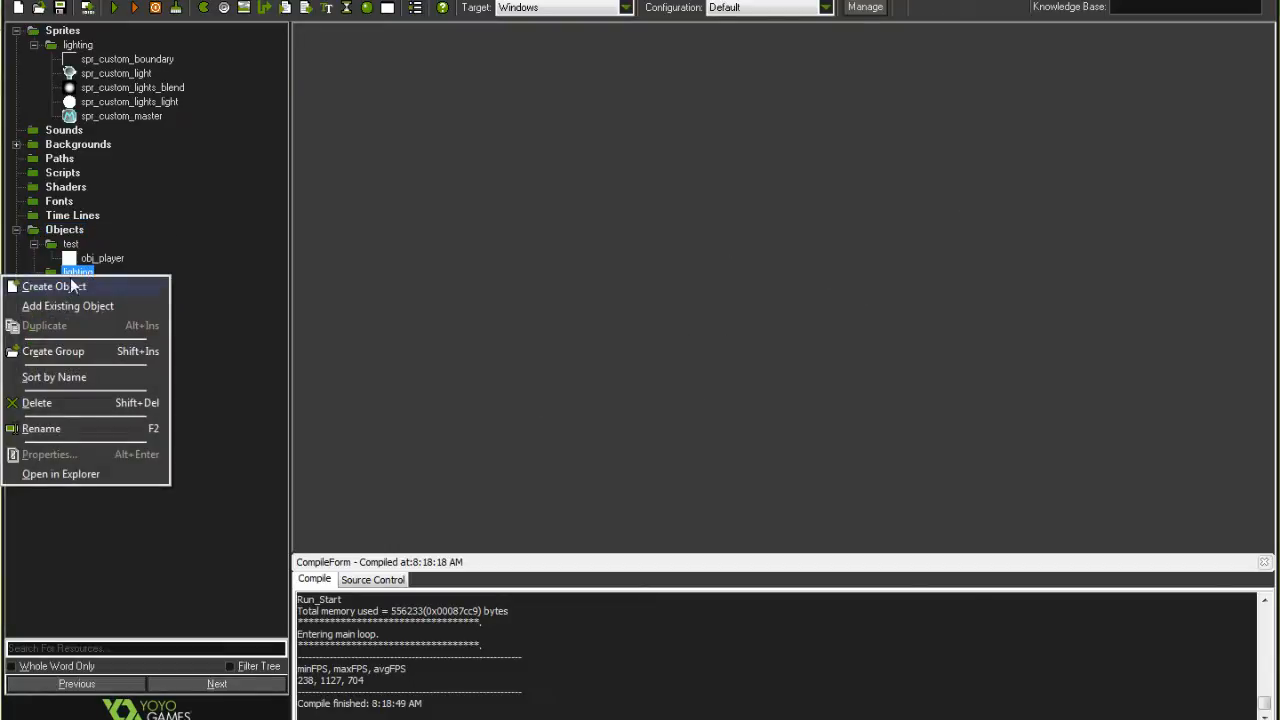
pyautogui.click(71, 307)
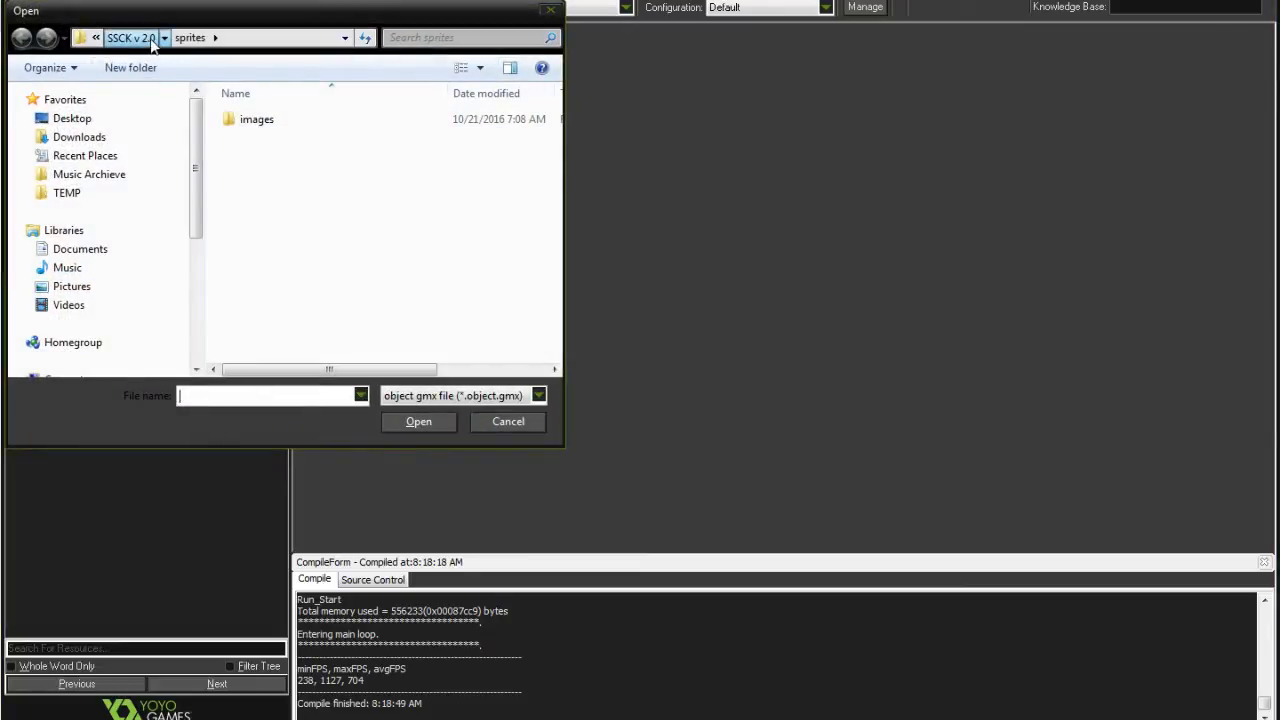
pyautogui.click(130, 37)
pyautogui.doubleClick(256, 119)
pyautogui.moveTo(340, 250); pyautogui.dragTo(308, 110)
pyautogui.press('Return')
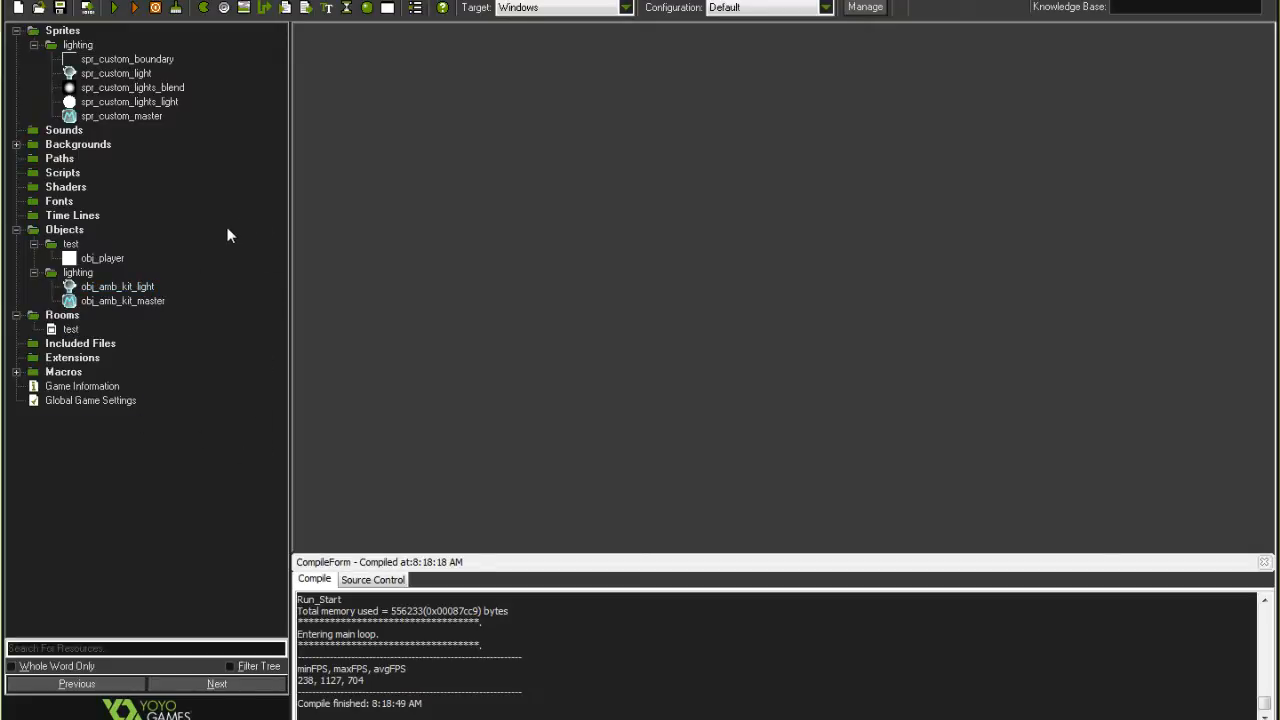
# Review the properties of the spr_custom_light and spr_custom_master sprites and close their windows.
pyautogui.click(113, 77)
pyautogui.doubleClick(113, 77)
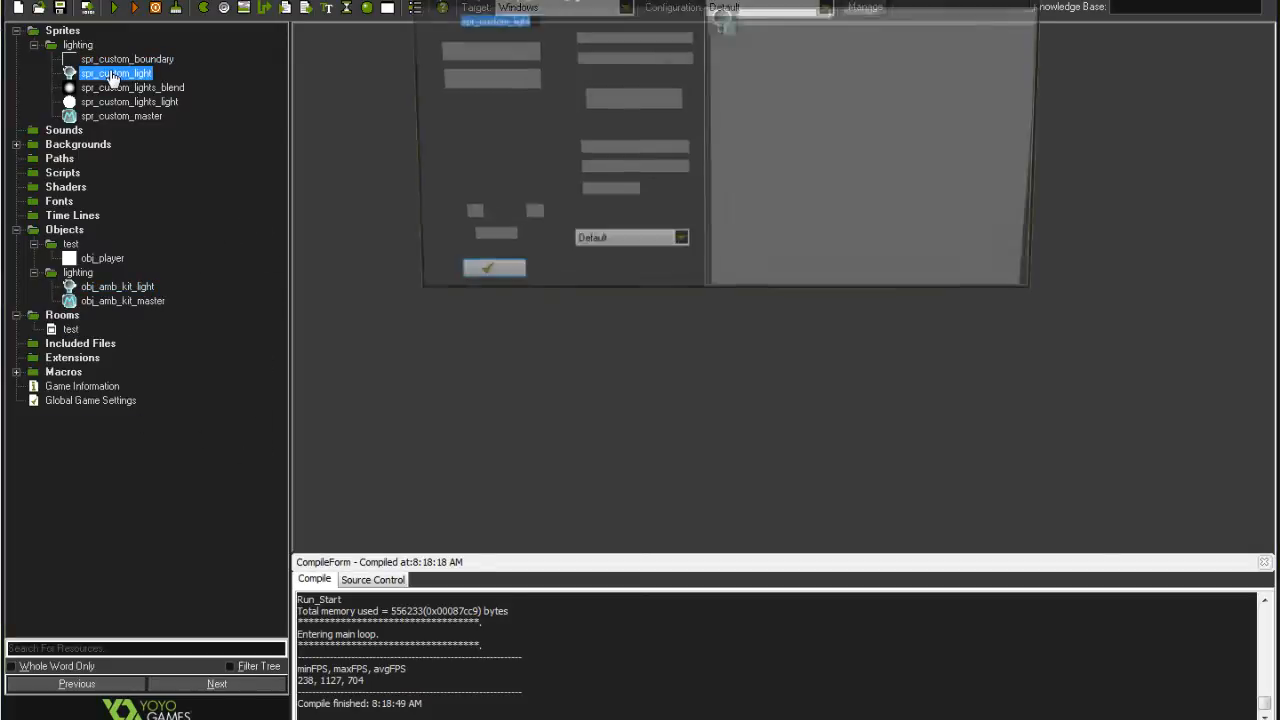
pyautogui.click(477, 280)
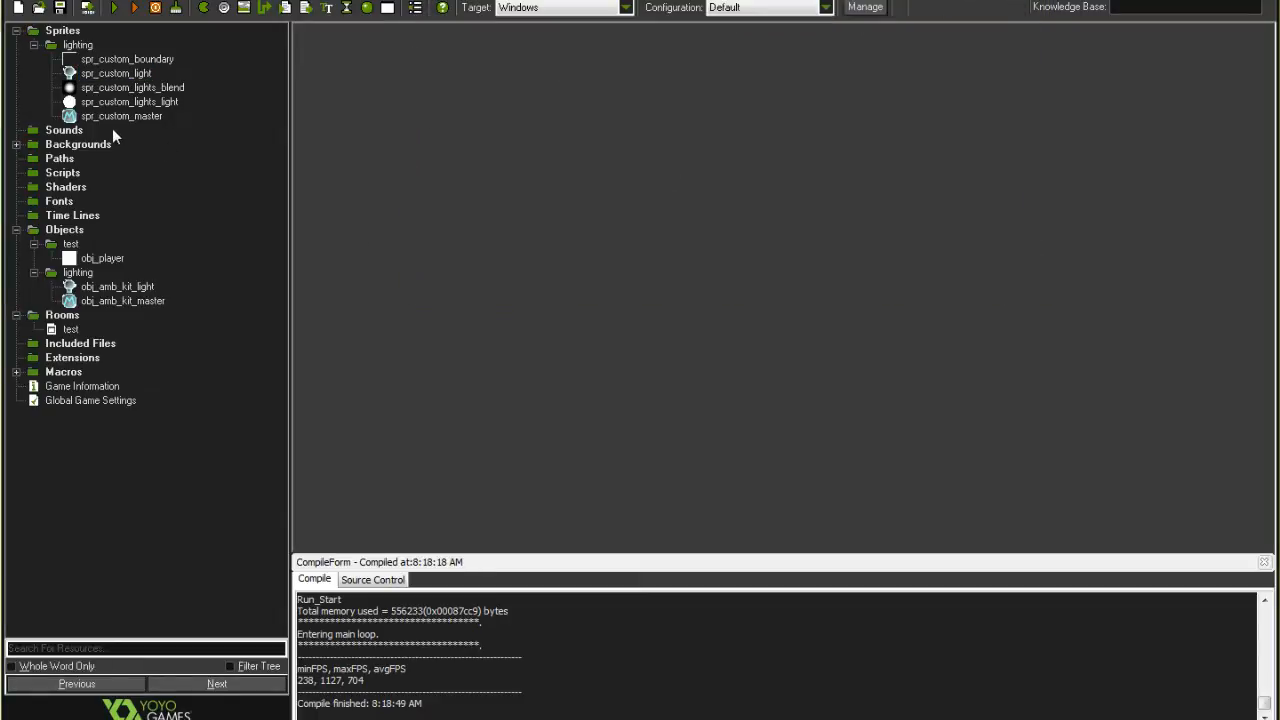
pyautogui.doubleClick(121, 116)
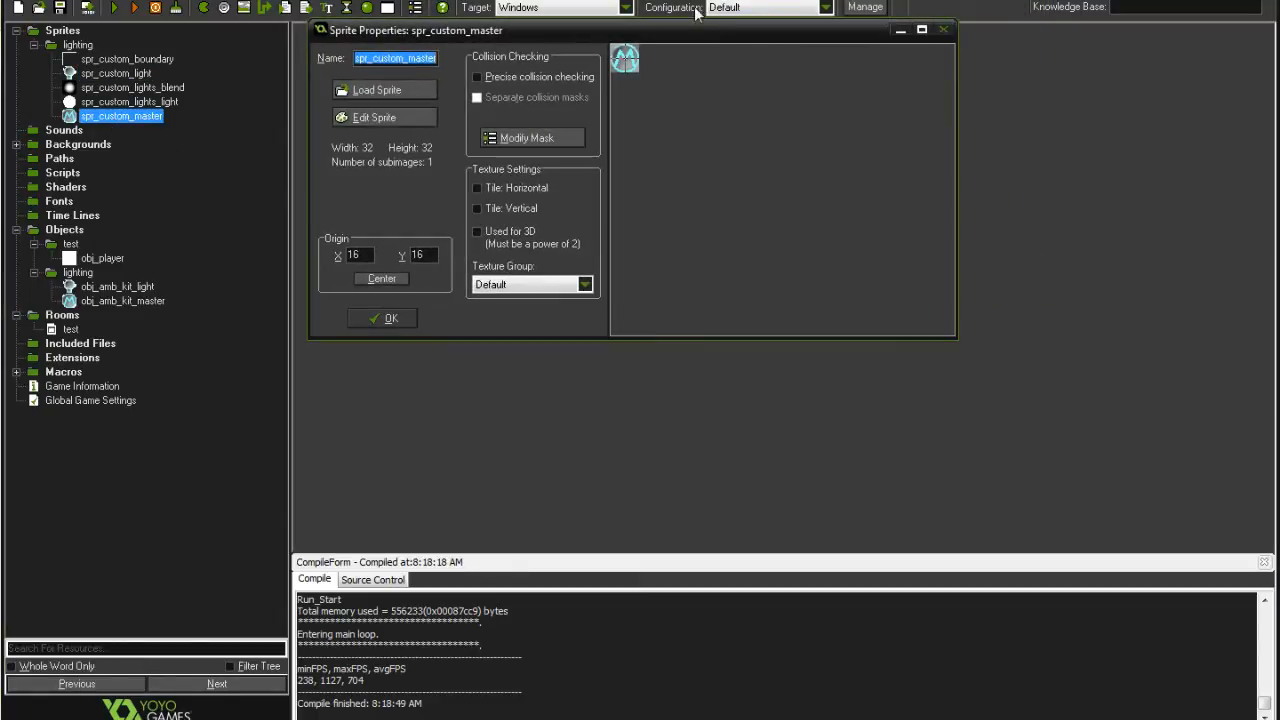
pyautogui.click(392, 320)
pyautogui.click(112, 300)
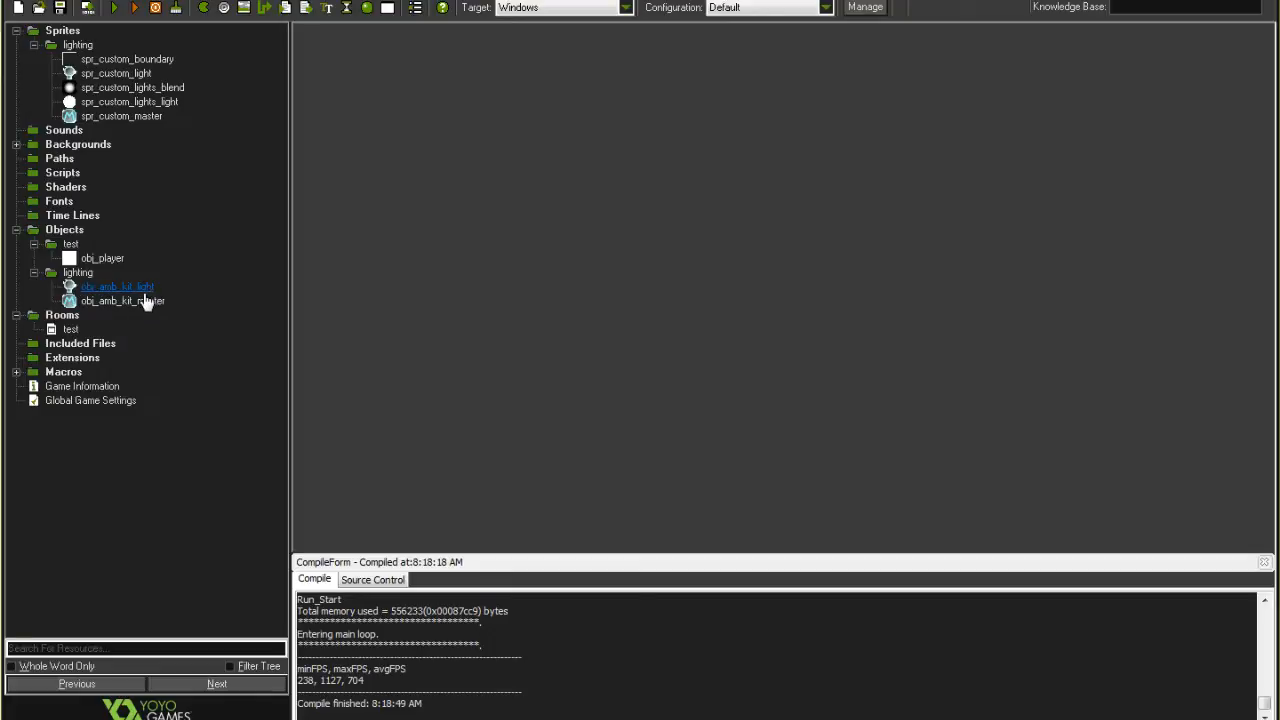
# Open spr_custom_lights_blend, spr_custom_lights_light and spr_custom_boundary, view the full boundary image, and close the boundary sprite.
pyautogui.click(105, 88)
pyautogui.doubleClick(103, 89)
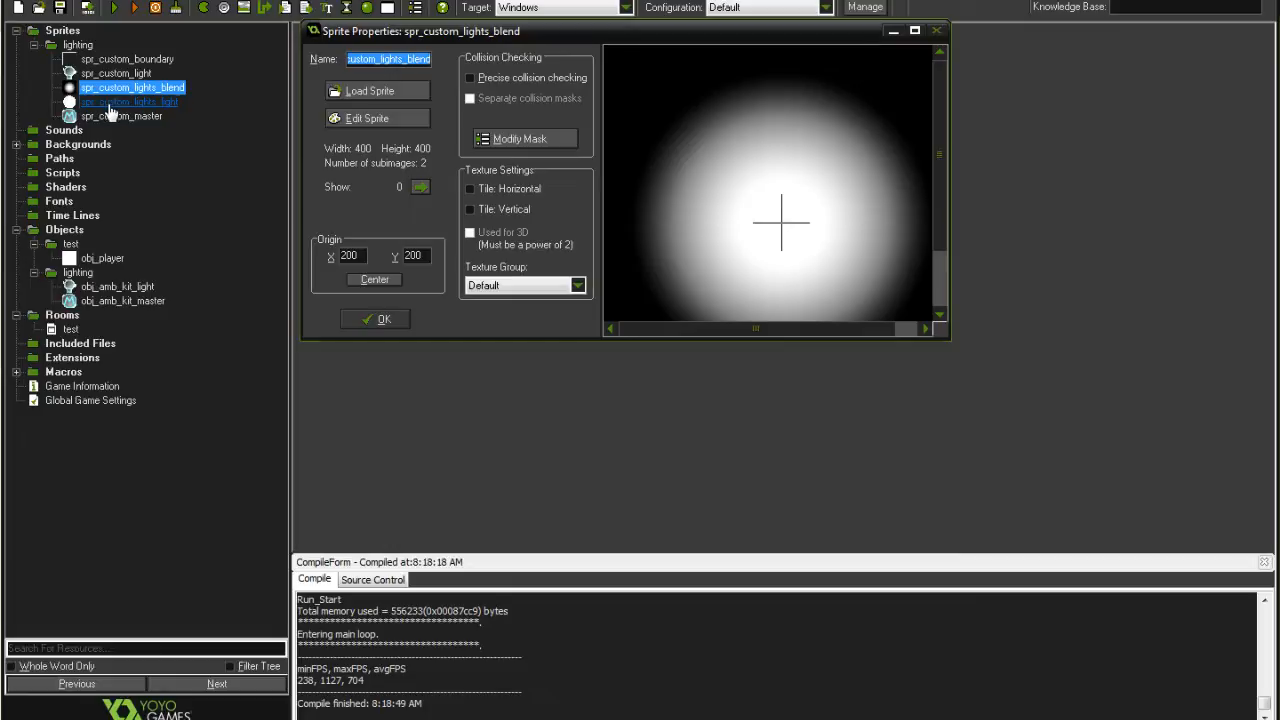
pyautogui.doubleClick(105, 102)
pyautogui.doubleClick(122, 60)
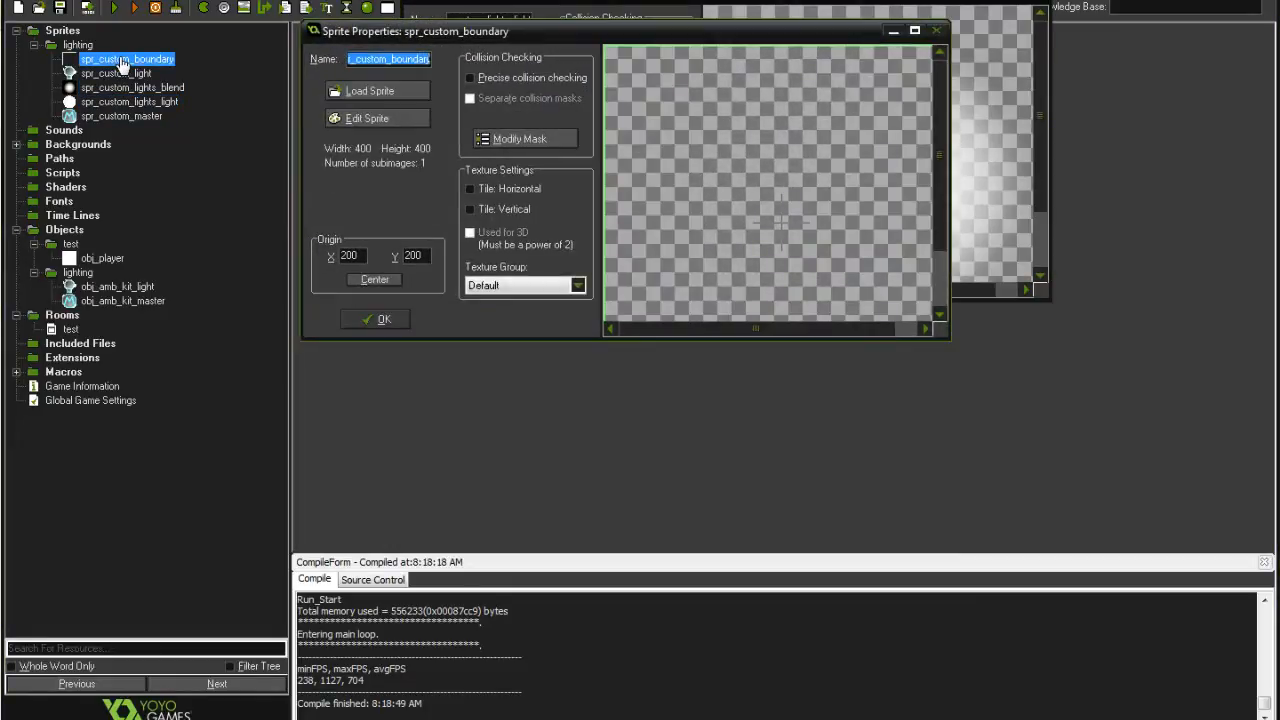
pyautogui.moveTo(947, 341); pyautogui.dragTo(1147, 518)
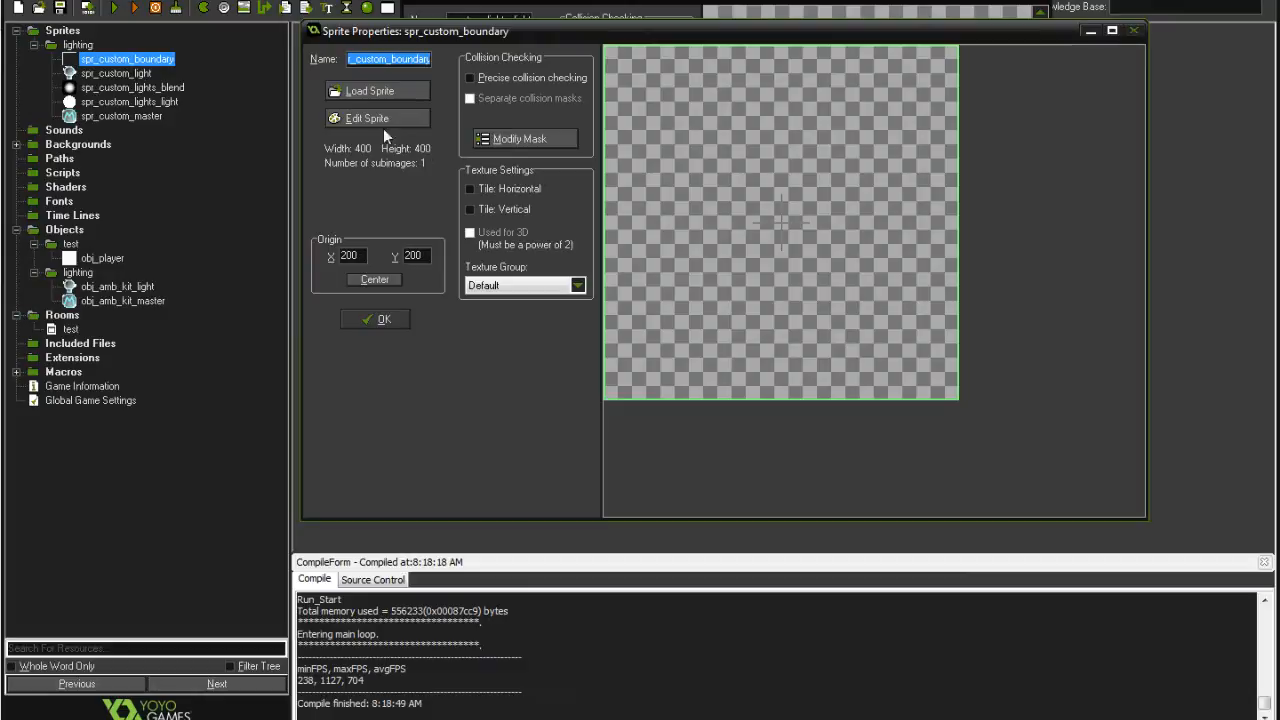
pyautogui.click(384, 319)
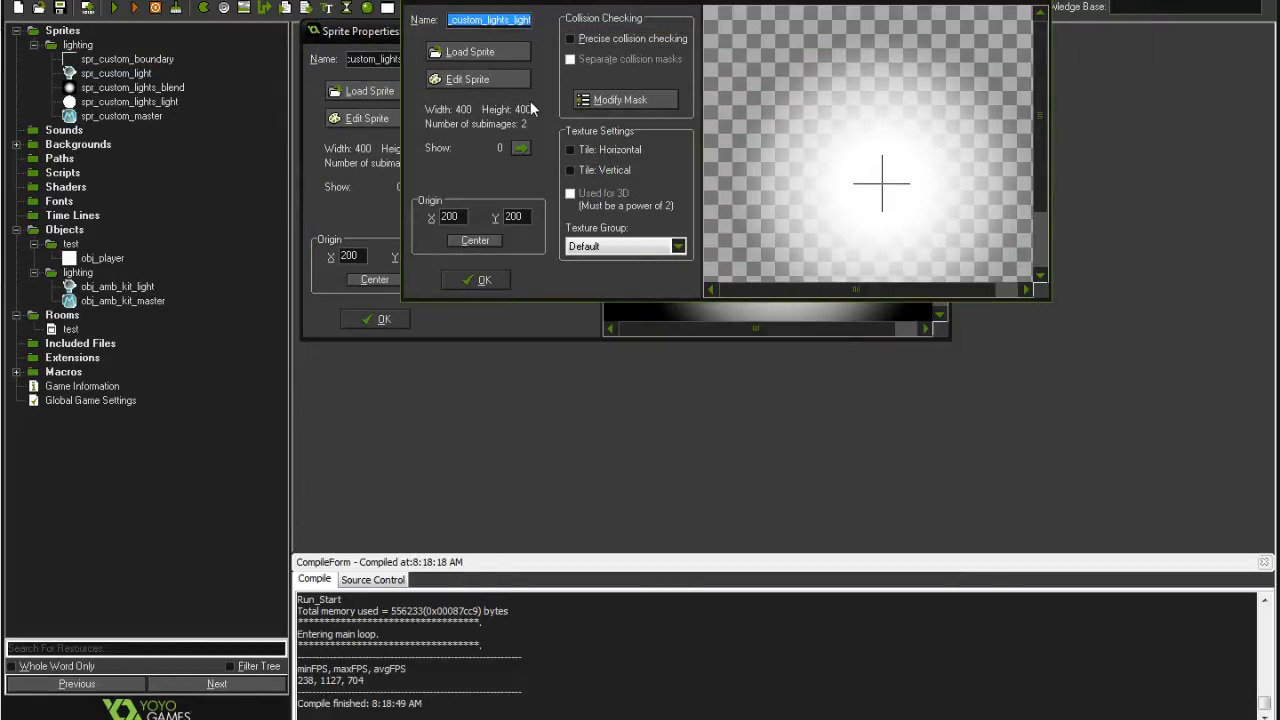
# Enlarge and arrange the spr_custom_lights_light and spr_custom_lights_blend windows so both full images can be compared.
pyautogui.moveTo(1048, 295); pyautogui.dragTo(1176, 498)
pyautogui.click(360, 218)
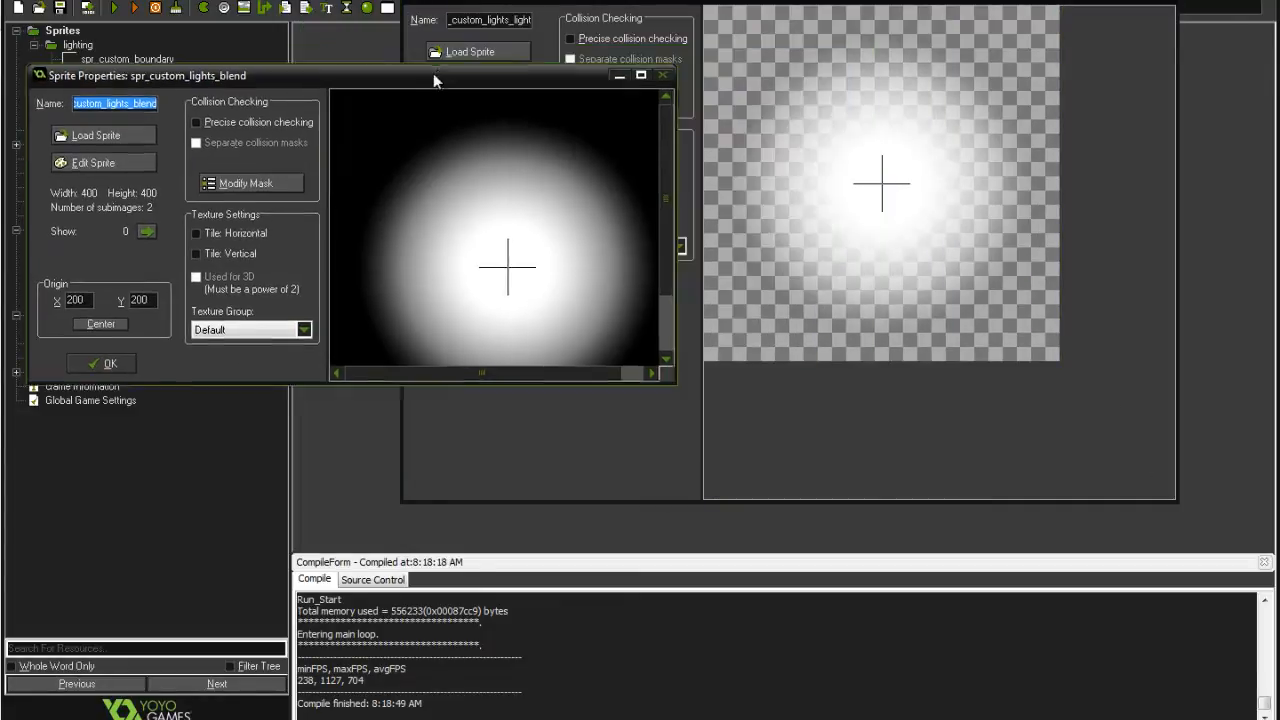
pyautogui.moveTo(433, 73); pyautogui.dragTo(425, 65)
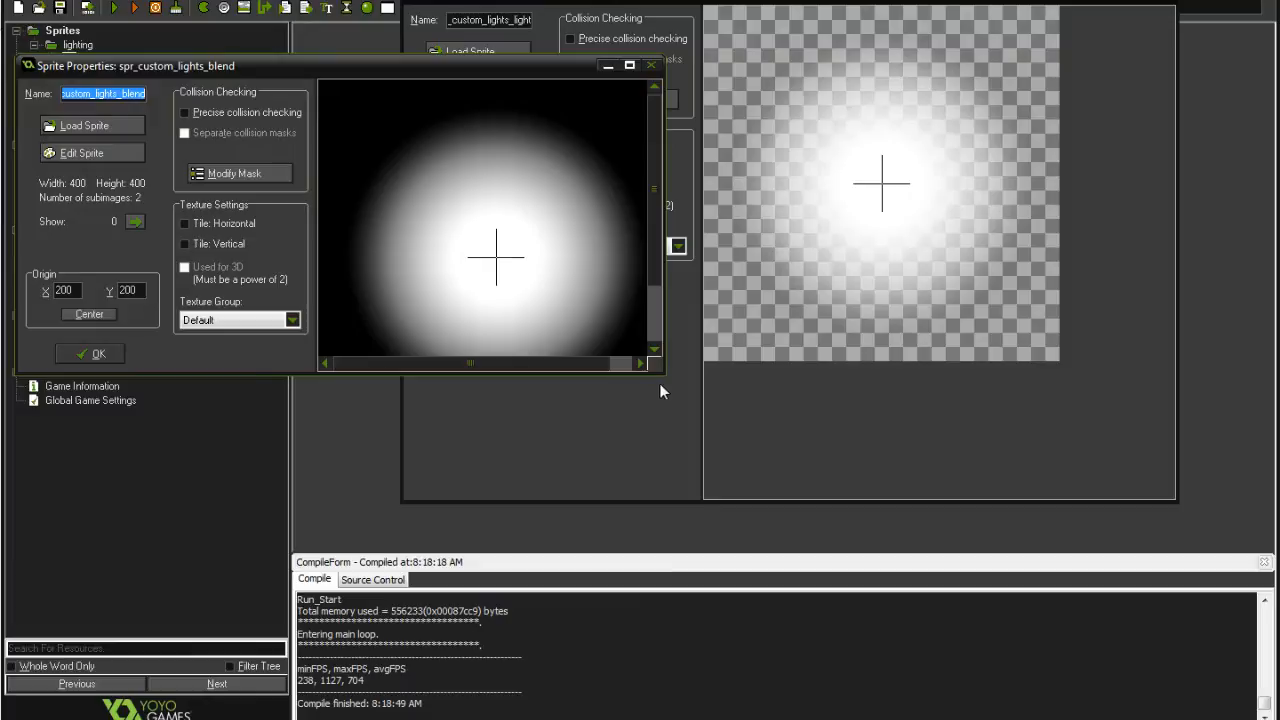
pyautogui.moveTo(660, 382); pyautogui.dragTo(774, 548)
pyautogui.click(1022, 496)
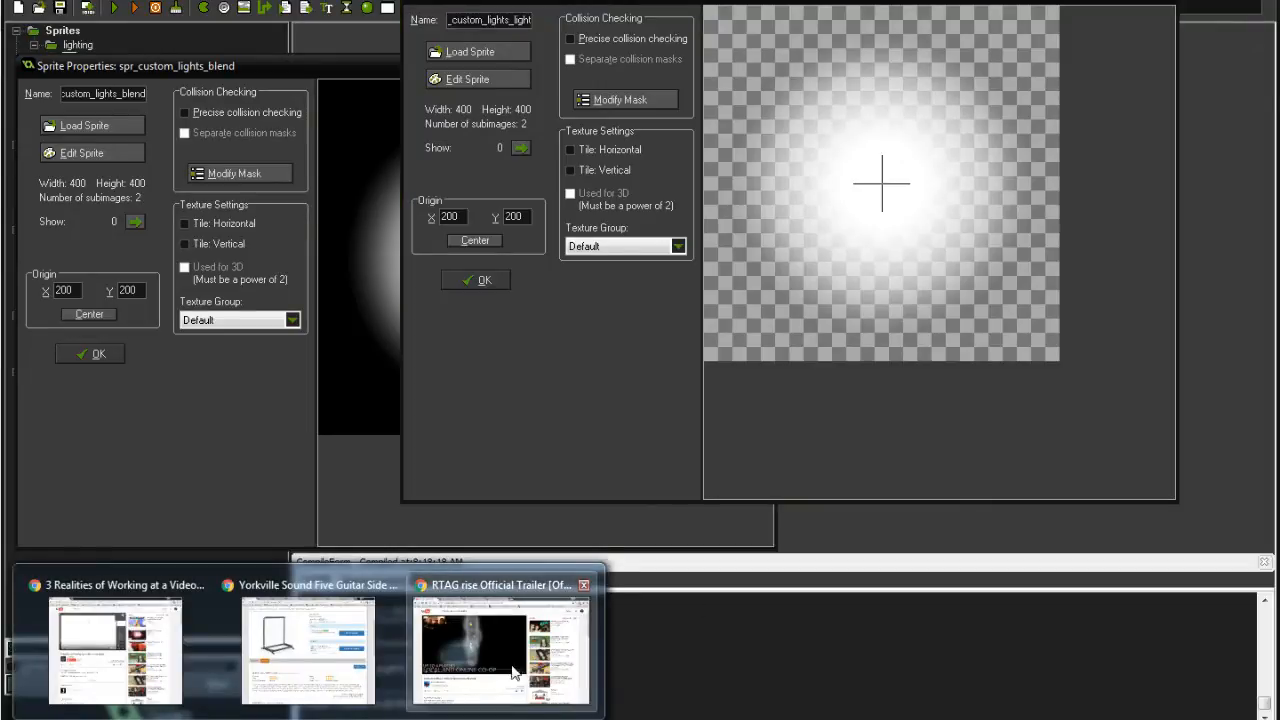
# Switch to the YouTube browser window and look over the search results for "game maker studio lights".
pyautogui.click(500, 650)
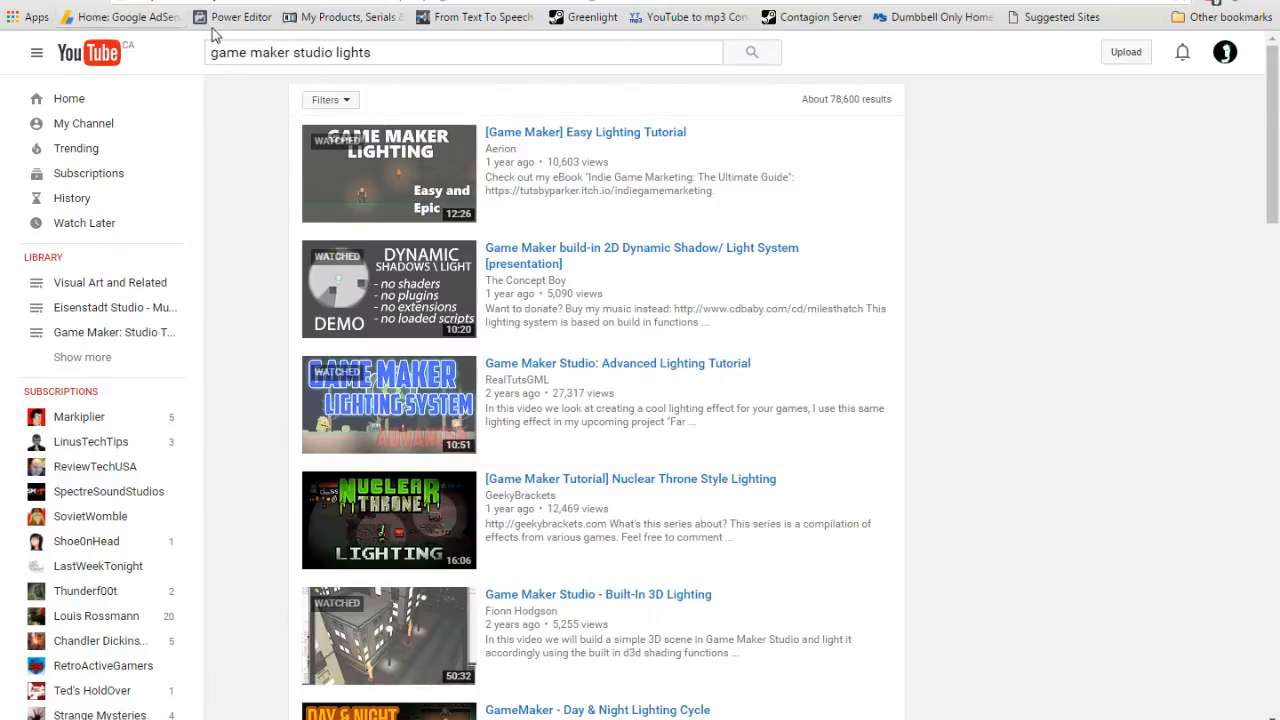
pyautogui.moveTo(226, 52); pyautogui.dragTo(370, 52)
pyautogui.click(411, 50)
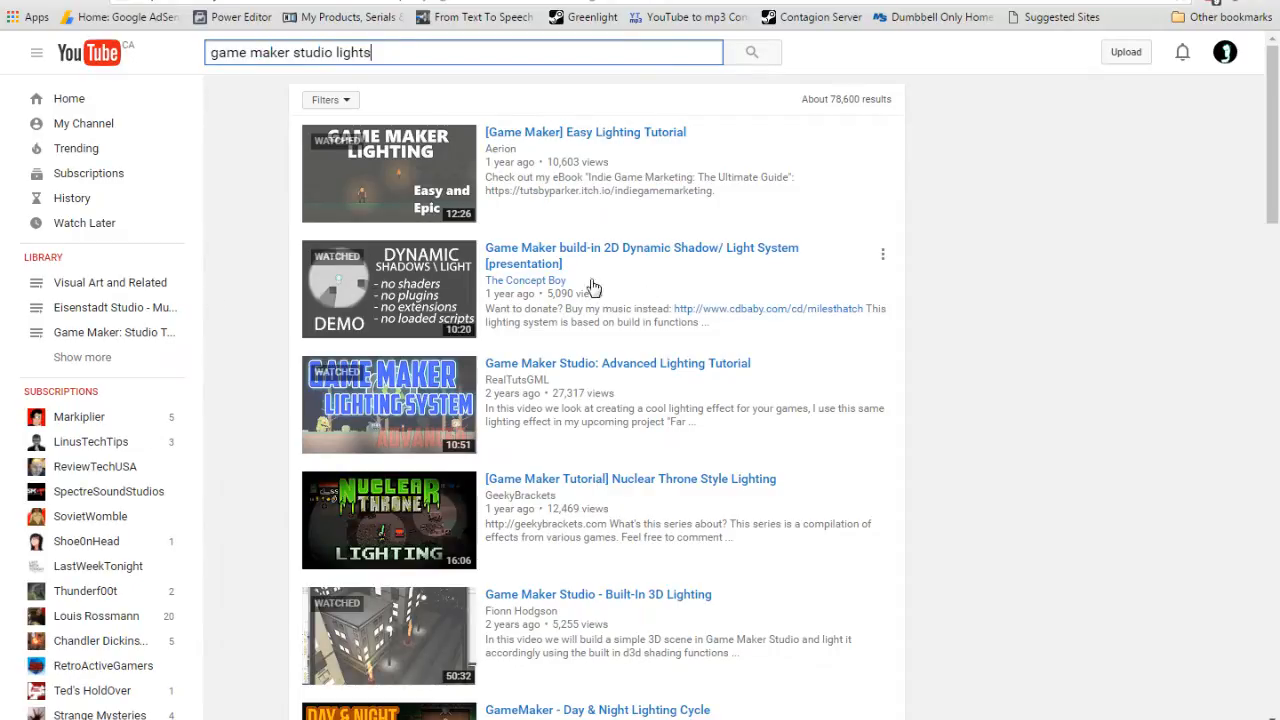
pyautogui.click(1068, 246)
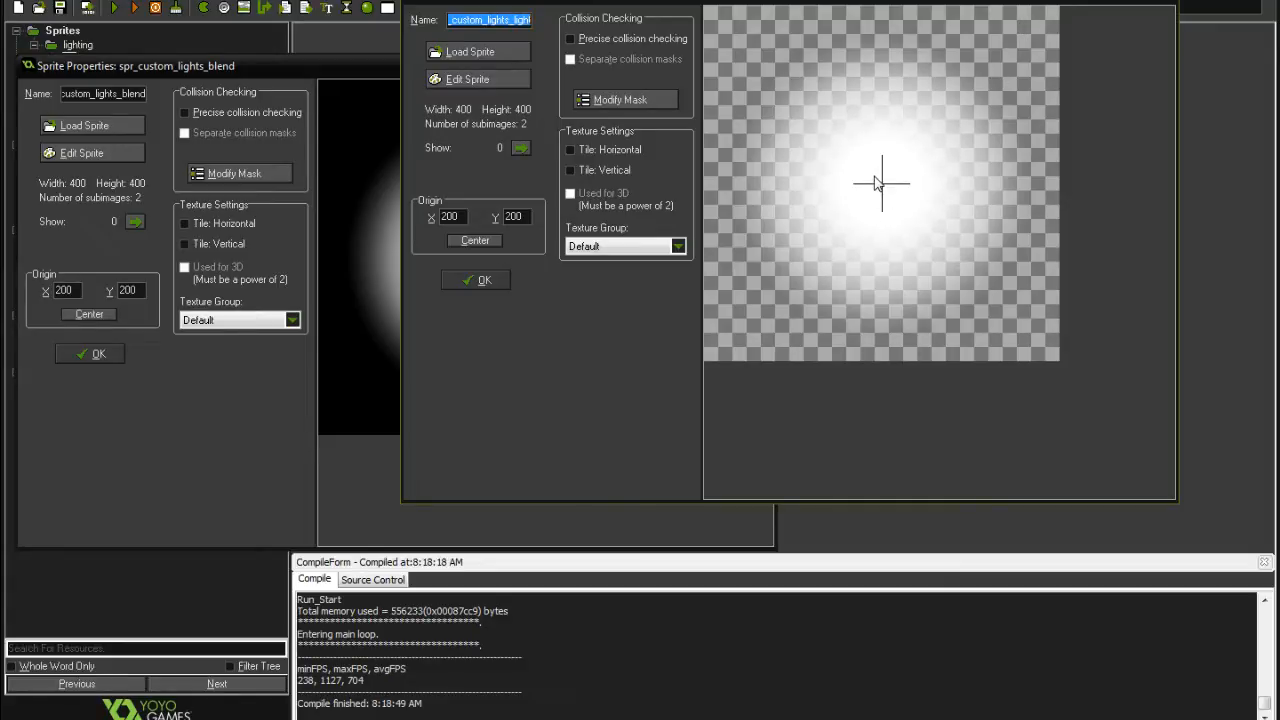
# Compare the round light images of spr_custom_lights_blend and spr_custom_lights_light, alternating between their two windows.
pyautogui.click(267, 405)
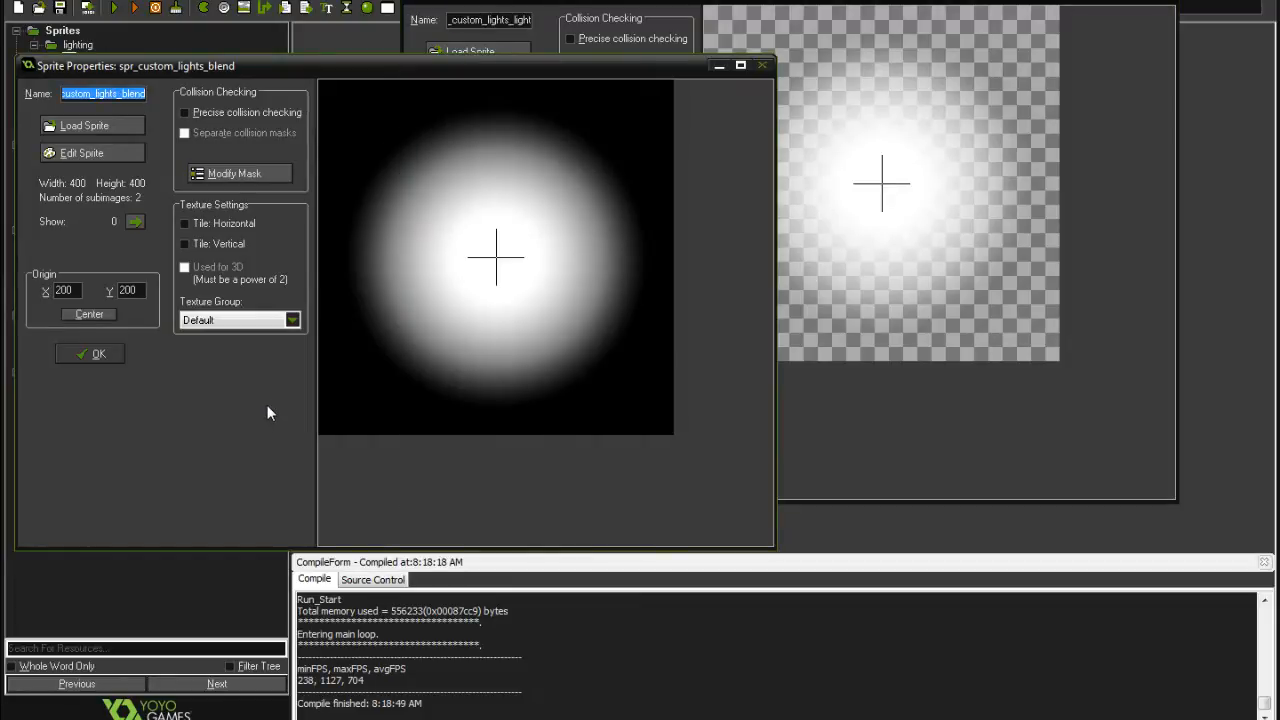
pyautogui.click(808, 158)
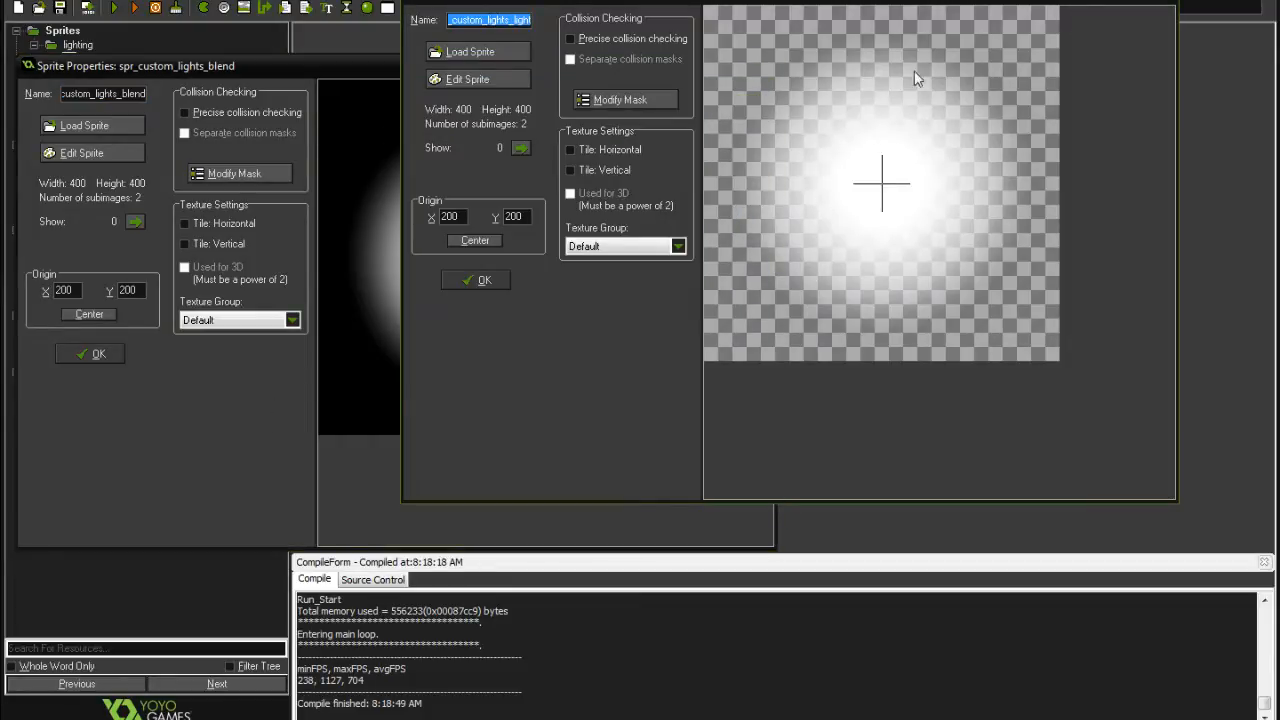
pyautogui.click(240, 452)
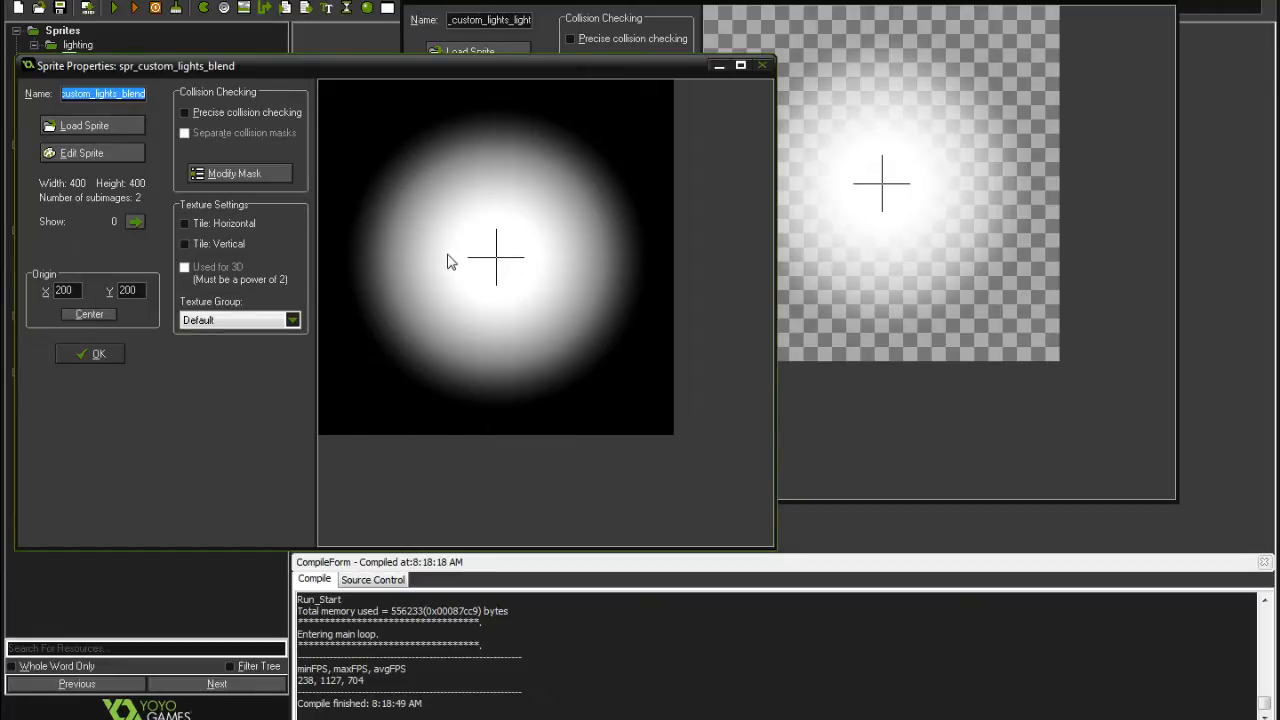
pyautogui.click(899, 13)
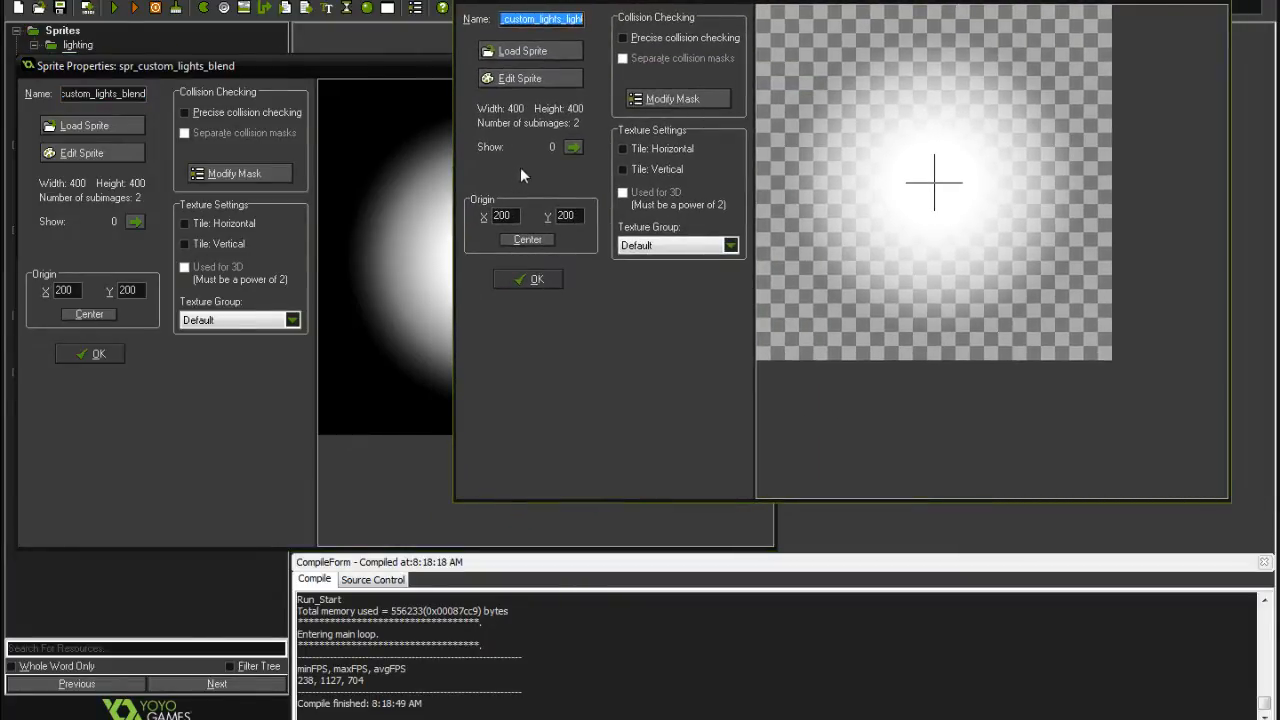
pyautogui.click(235, 416)
pyautogui.click(882, 452)
pyautogui.click(232, 463)
pyautogui.click(962, 476)
pyautogui.click(431, 448)
pyautogui.click(857, 428)
pyautogui.click(277, 437)
pyautogui.click(884, 476)
# Compare subimage 1 of spr_custom_lights_light and spr_custom_lights_blend, and close both sprite windows.
pyautogui.click(568, 151)
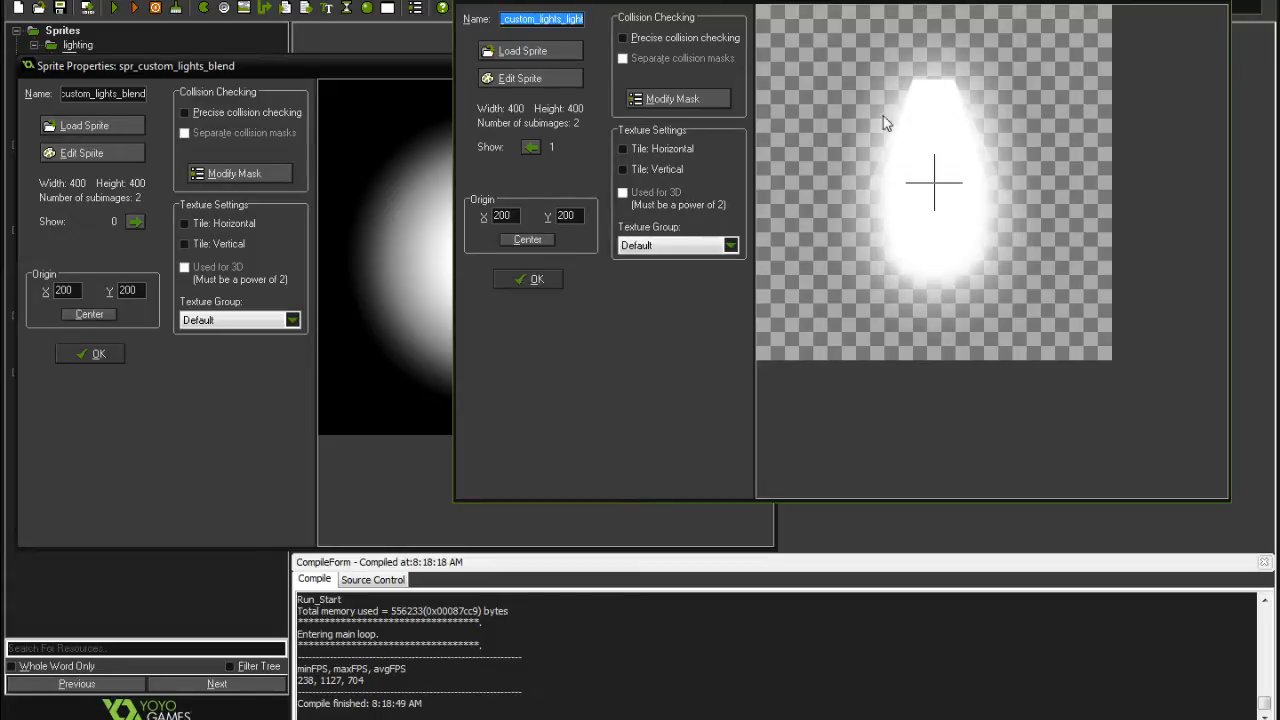
pyautogui.click(183, 432)
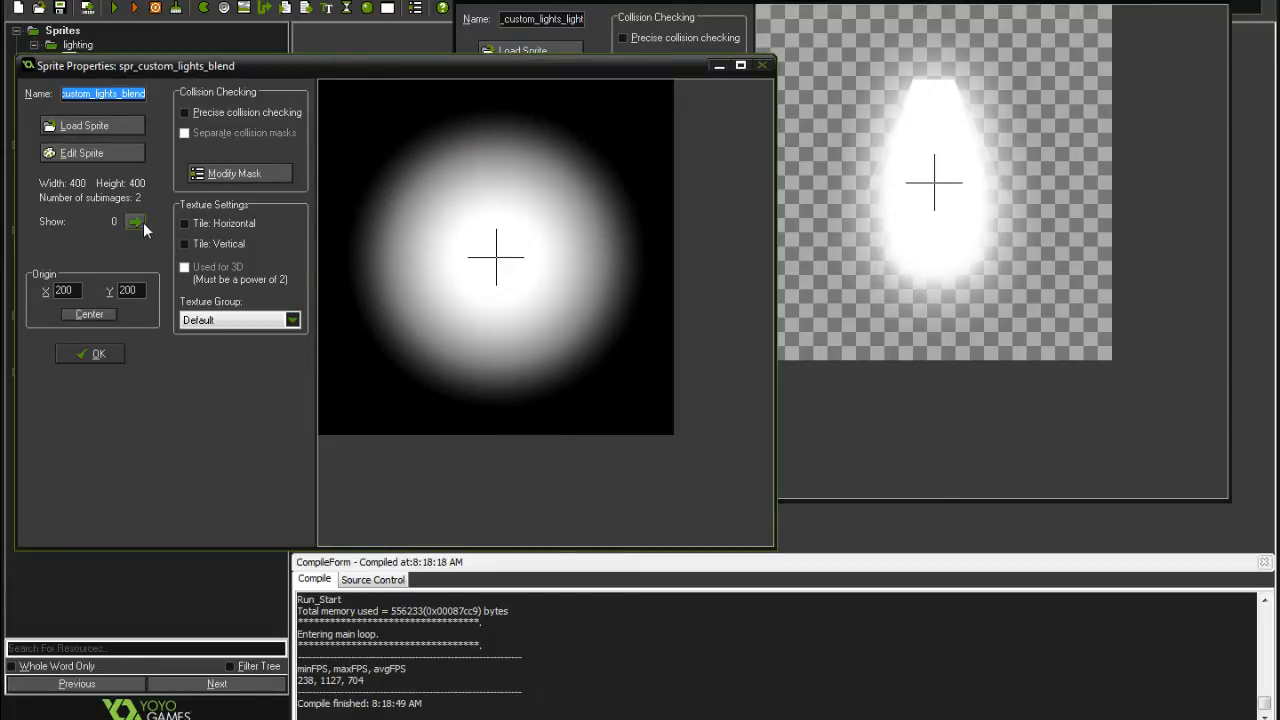
pyautogui.click(143, 224)
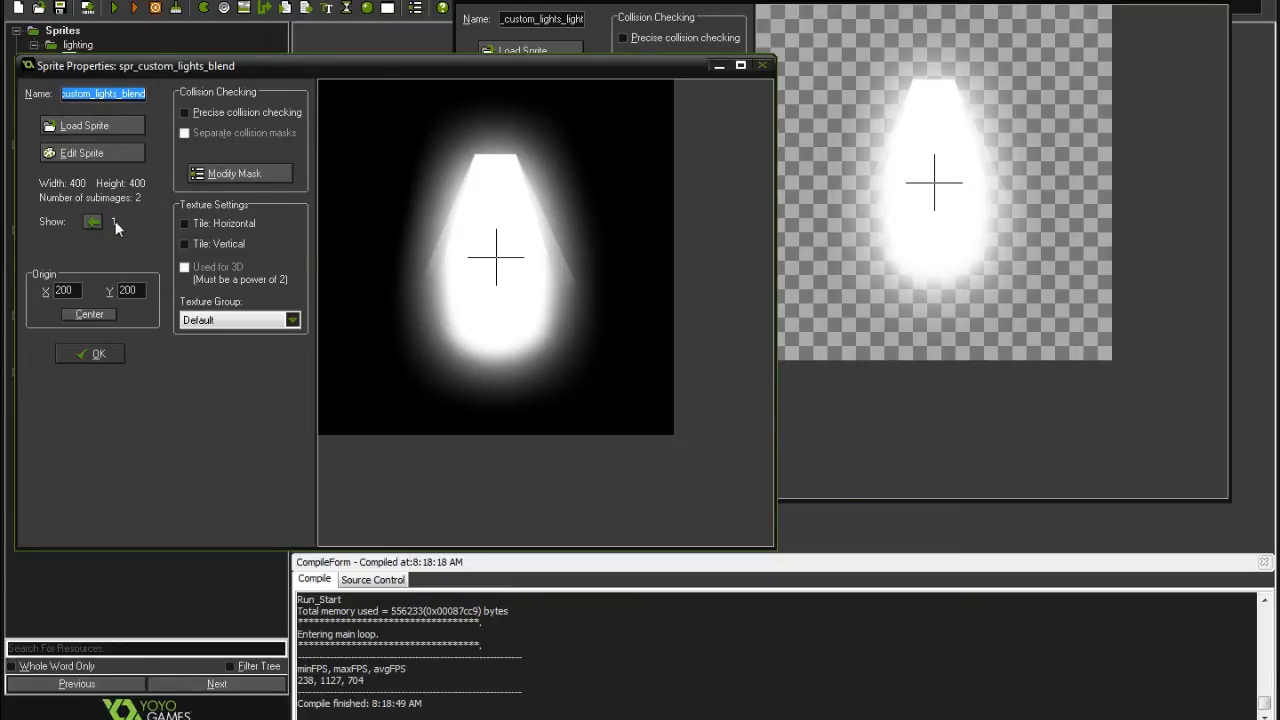
pyautogui.click(1000, 470)
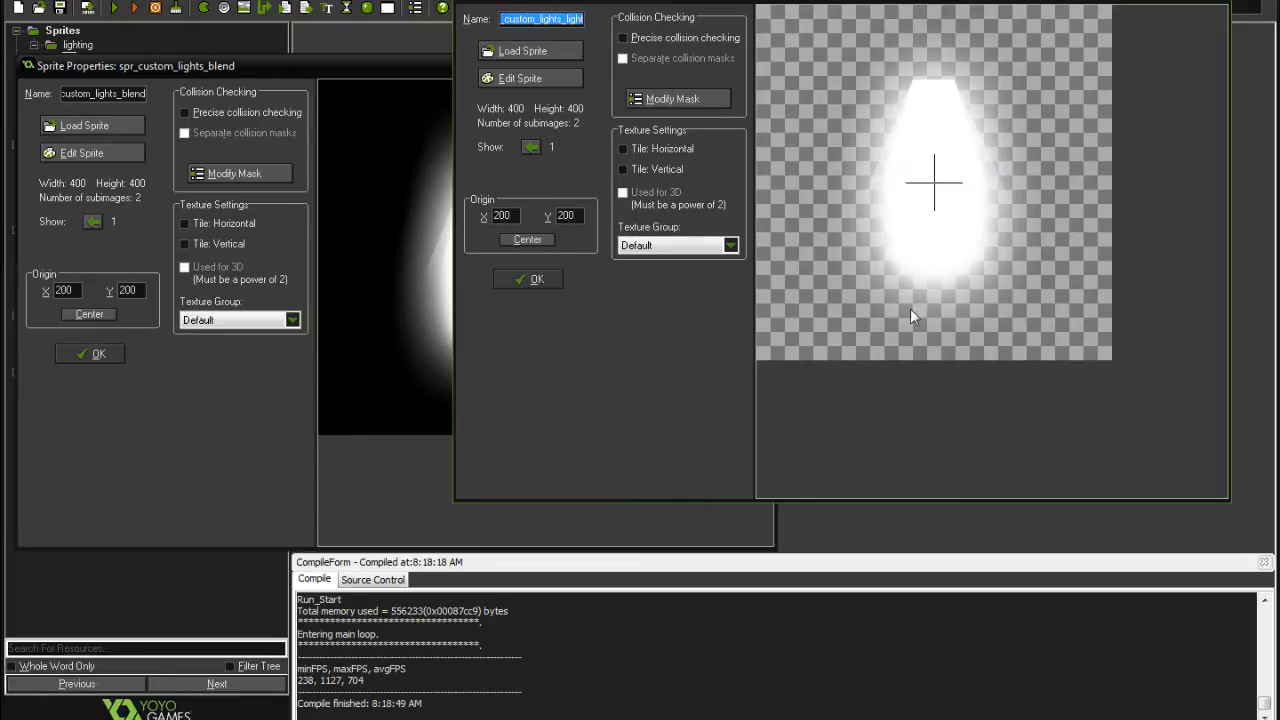
pyautogui.click(531, 147)
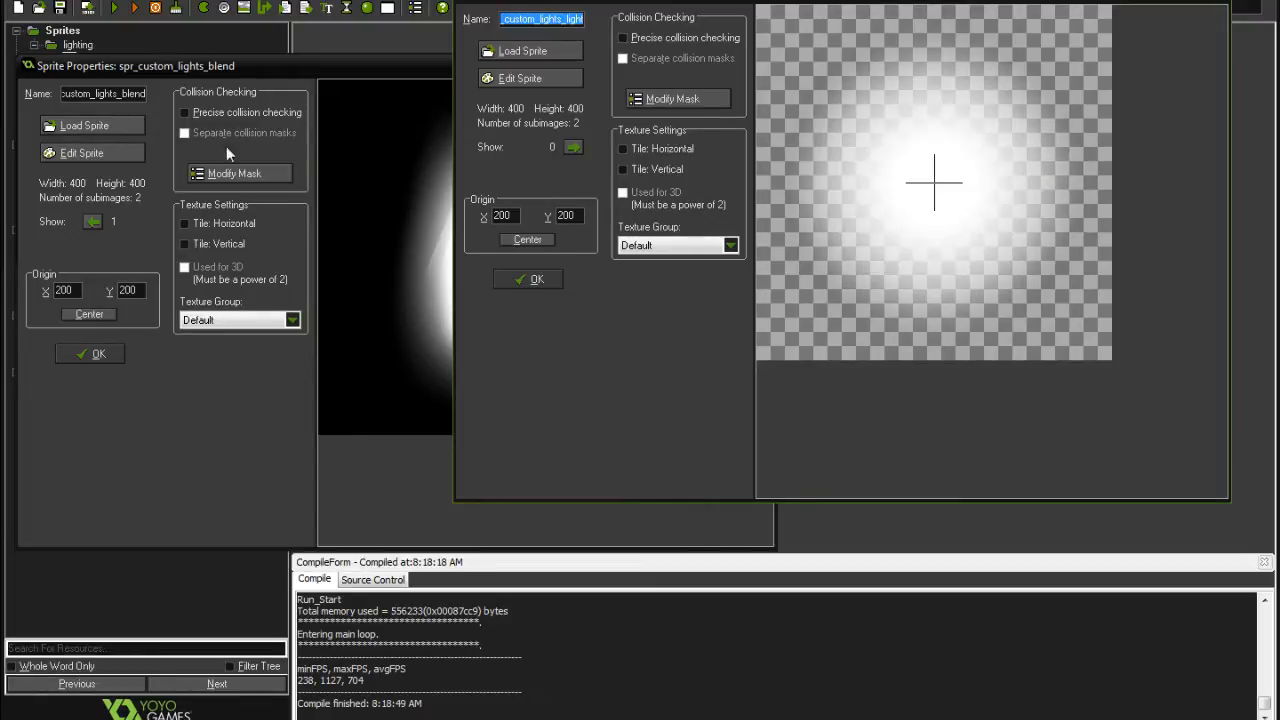
pyautogui.click(71, 205)
pyautogui.click(92, 221)
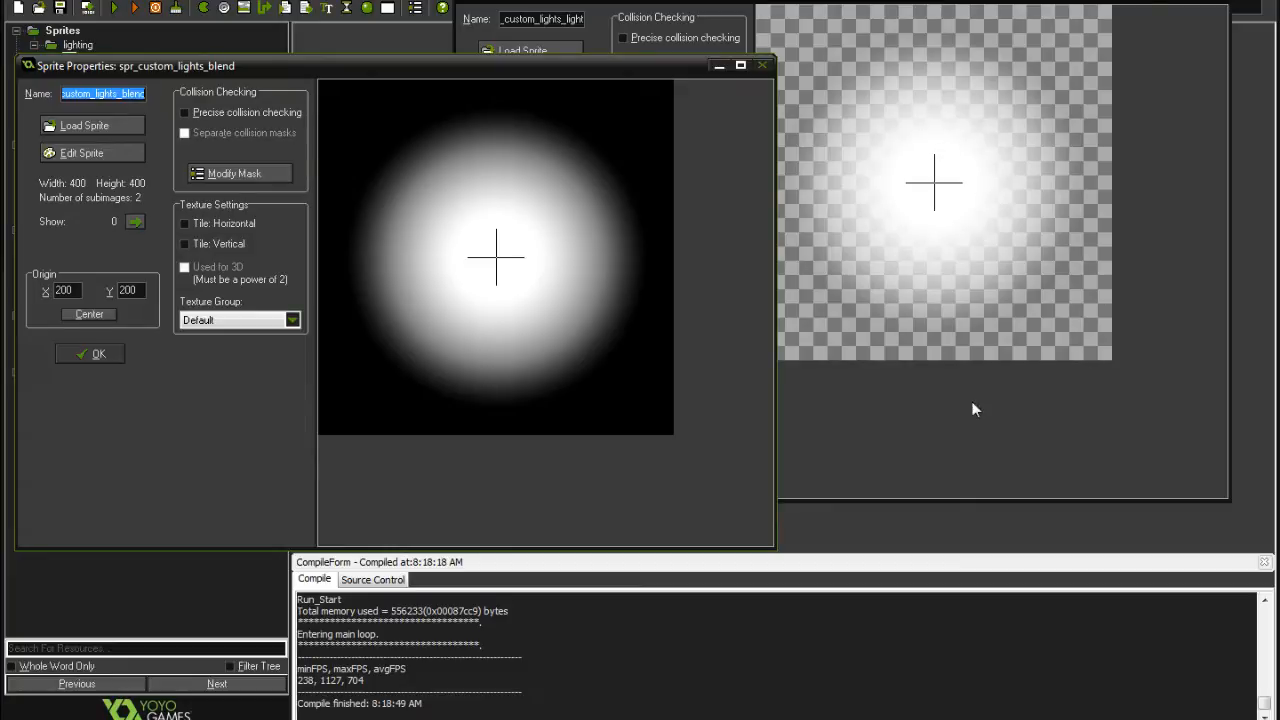
pyautogui.click(103, 352)
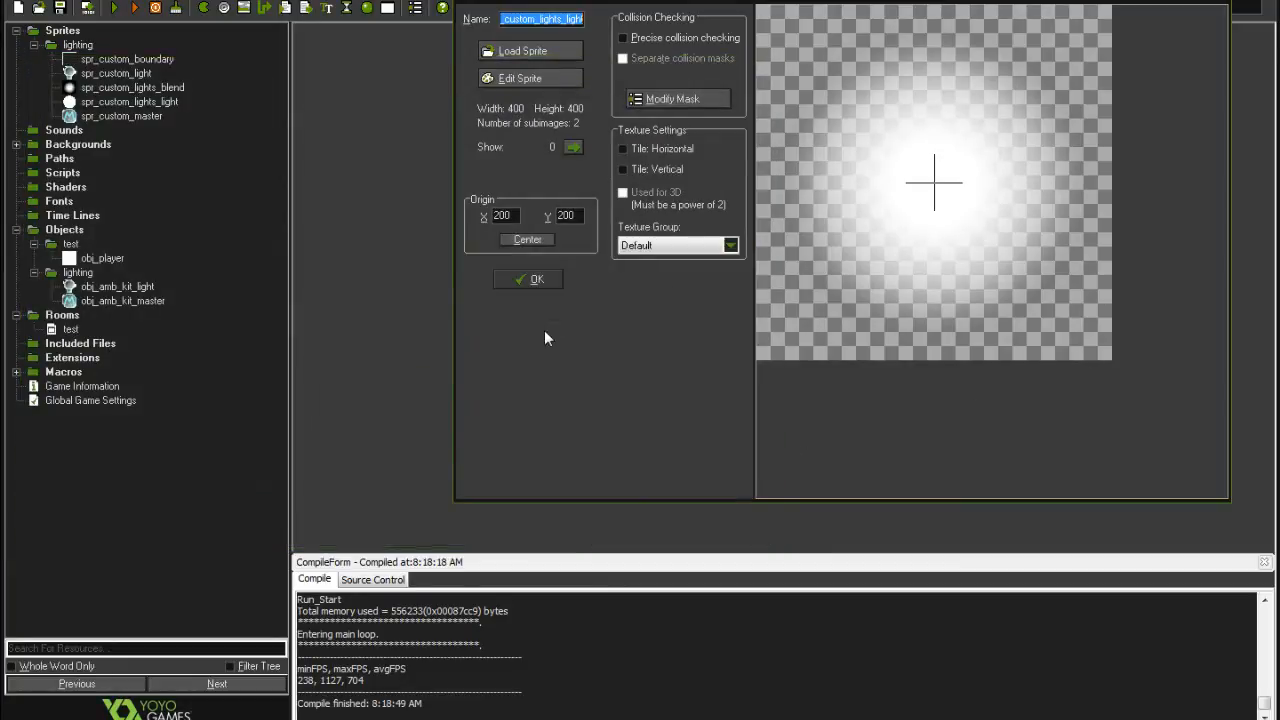
pyautogui.click(512, 277)
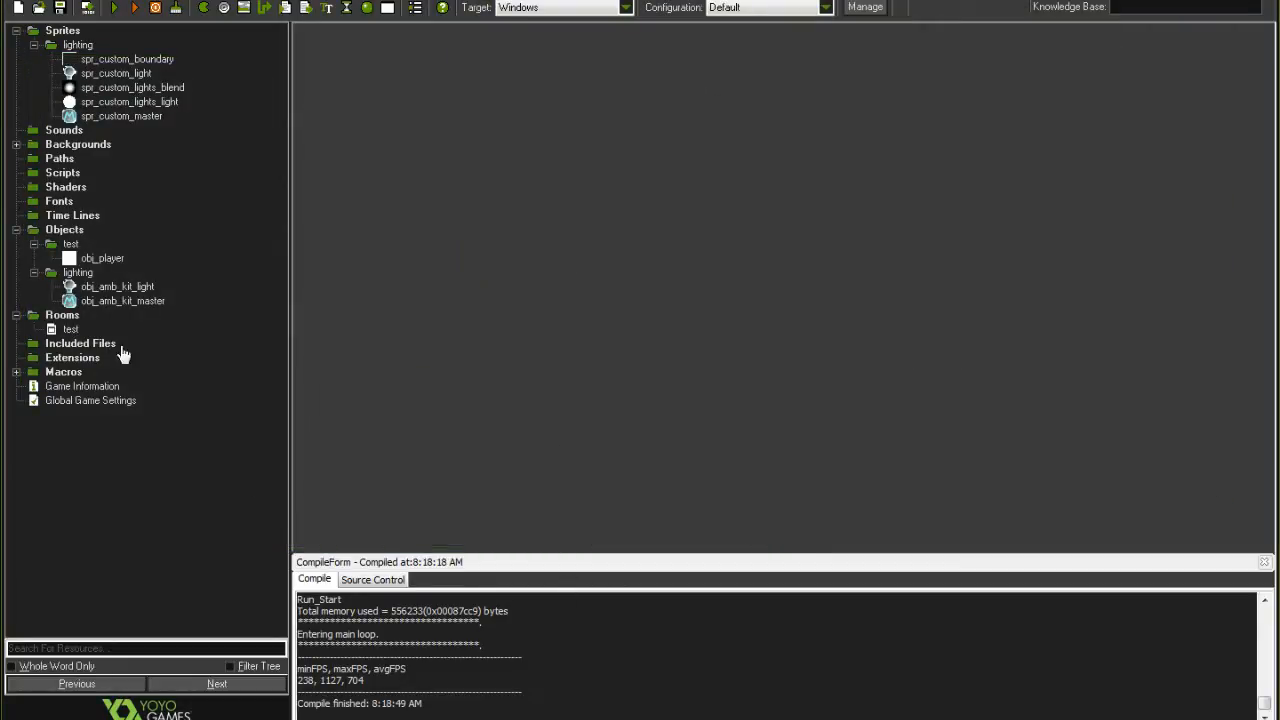
# Open the test room and move its editor clear of the resource tree.
pyautogui.doubleClick(68, 329)
pyautogui.scroll(-1, 610, 269)
pyautogui.moveTo(692, 280); pyautogui.dragTo(529, 226, button='middle')
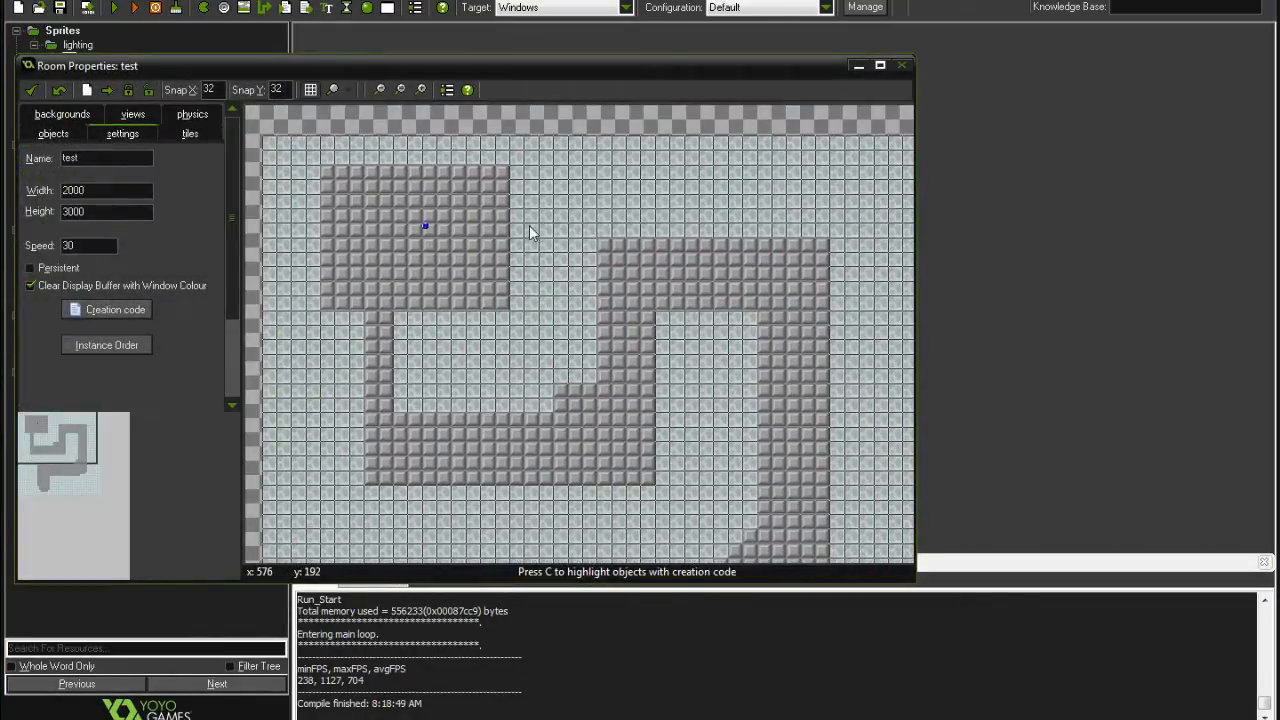
pyautogui.moveTo(568, 66); pyautogui.dragTo(855, 29)
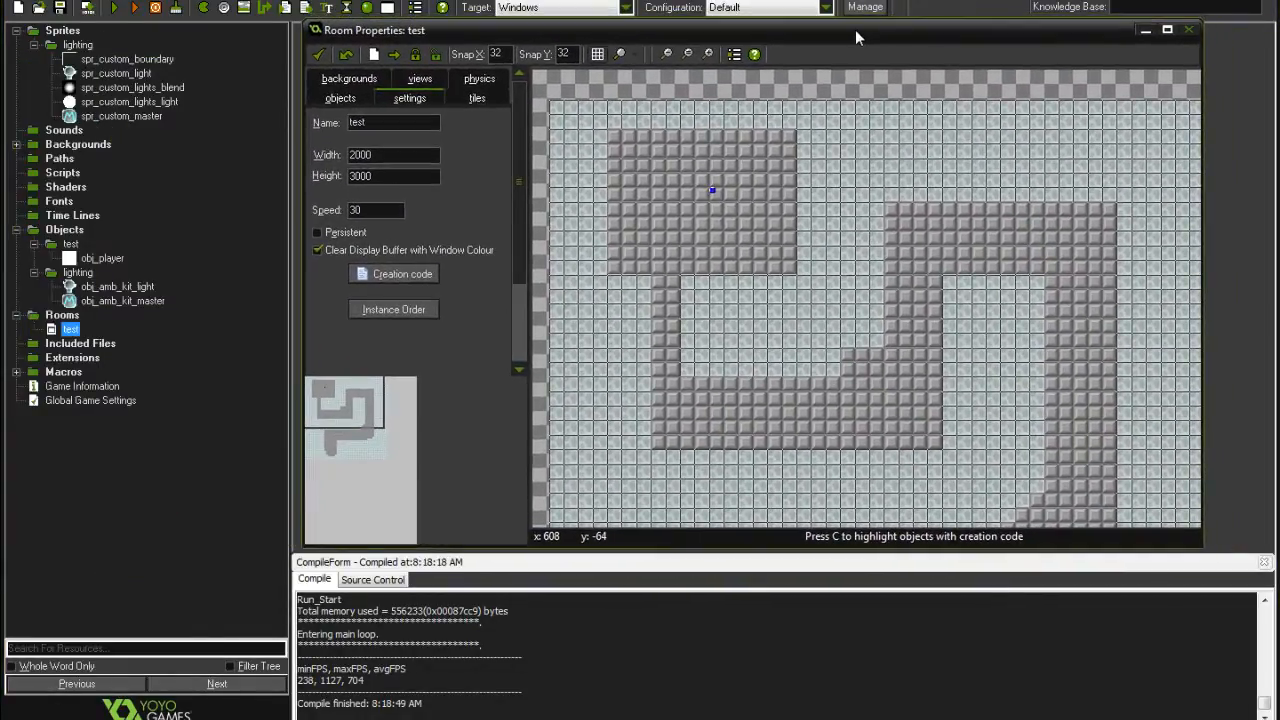
pyautogui.moveTo(660, 114); pyautogui.dragTo(695, 134, button='middle')
# Place one obj_amb_kit_master instance at X 32, Y -32, just above the test room's upper-left corner.
pyautogui.click(340, 98)
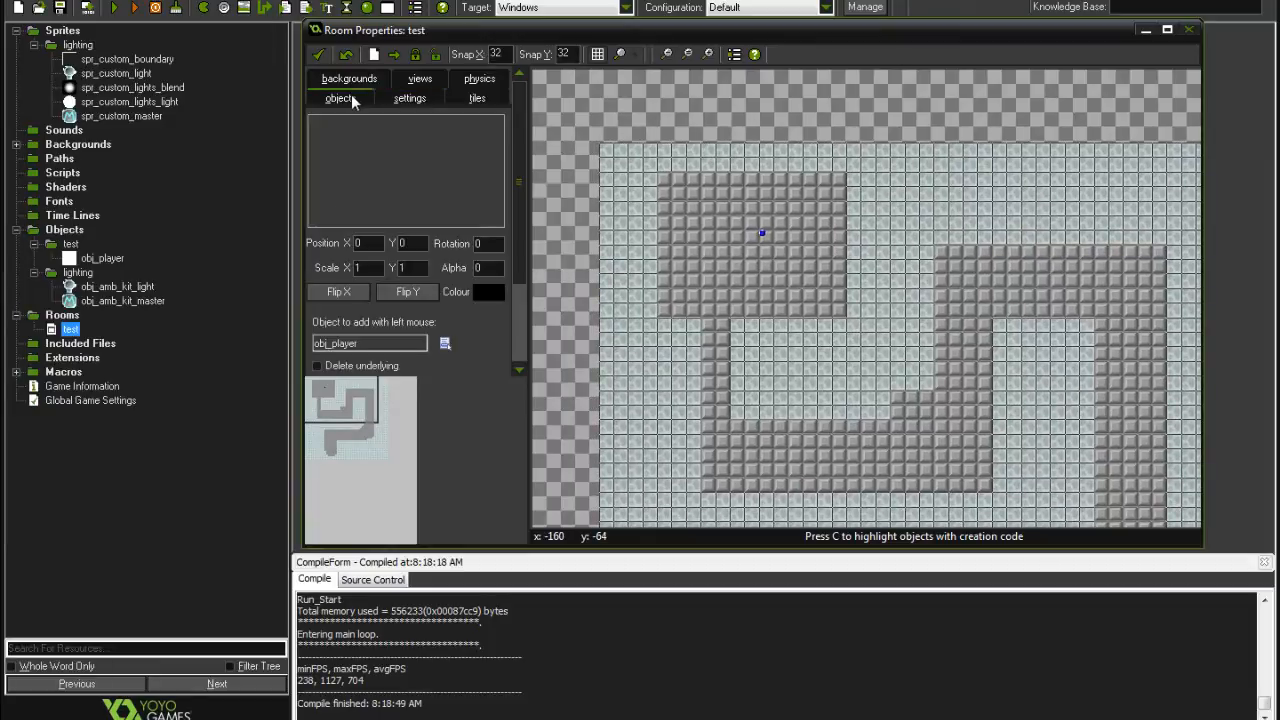
pyautogui.click(372, 160)
pyautogui.moveTo(419, 188)
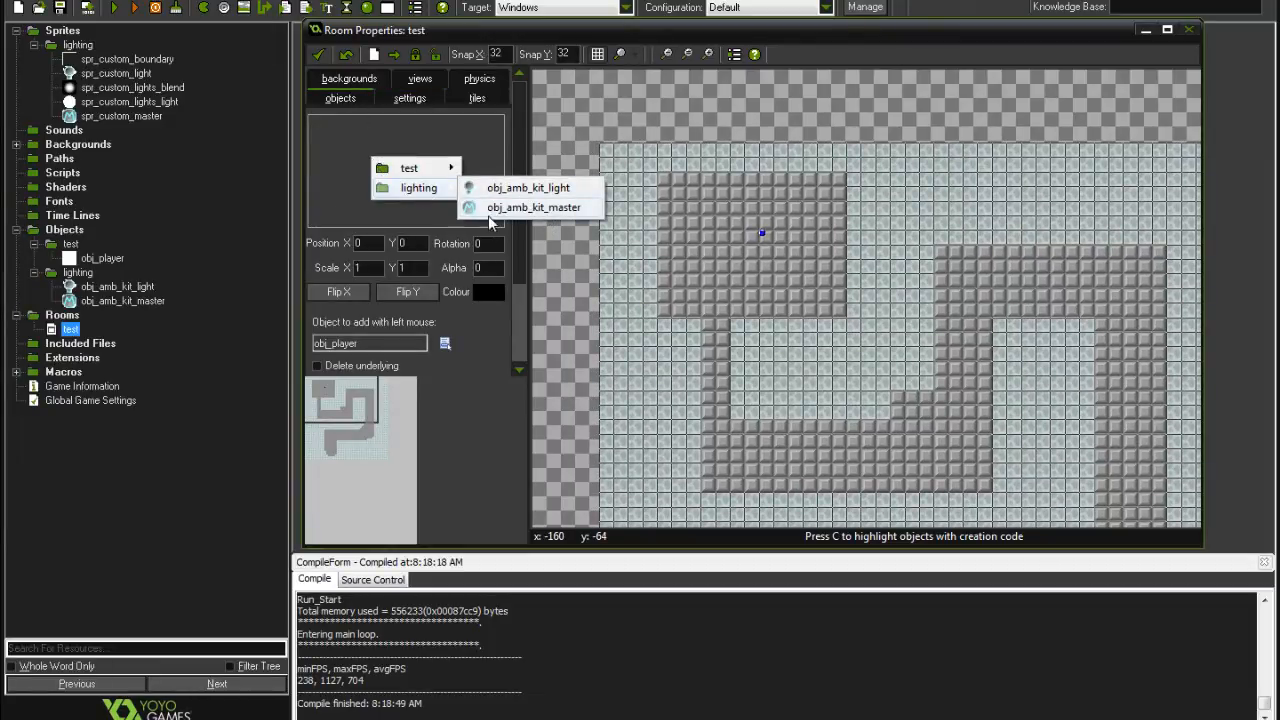
pyautogui.click(582, 209)
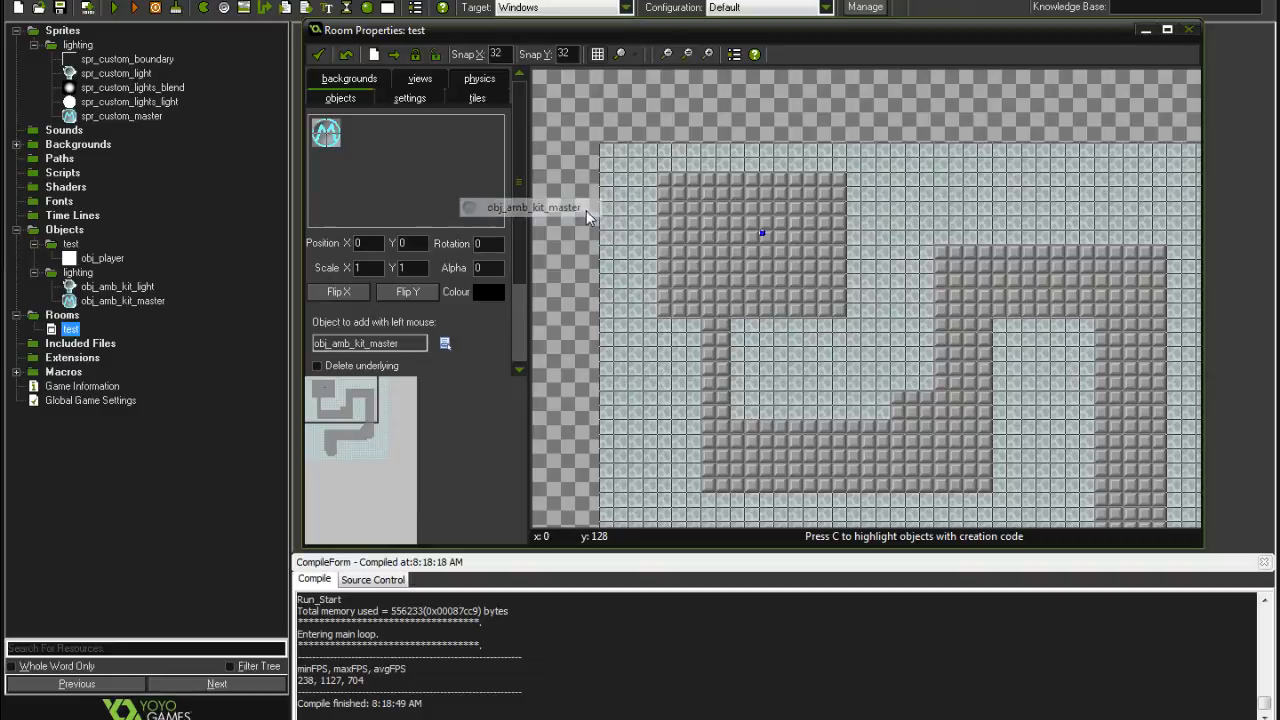
pyautogui.click(606, 130)
pyautogui.moveTo(612, 137); pyautogui.dragTo(620, 146)
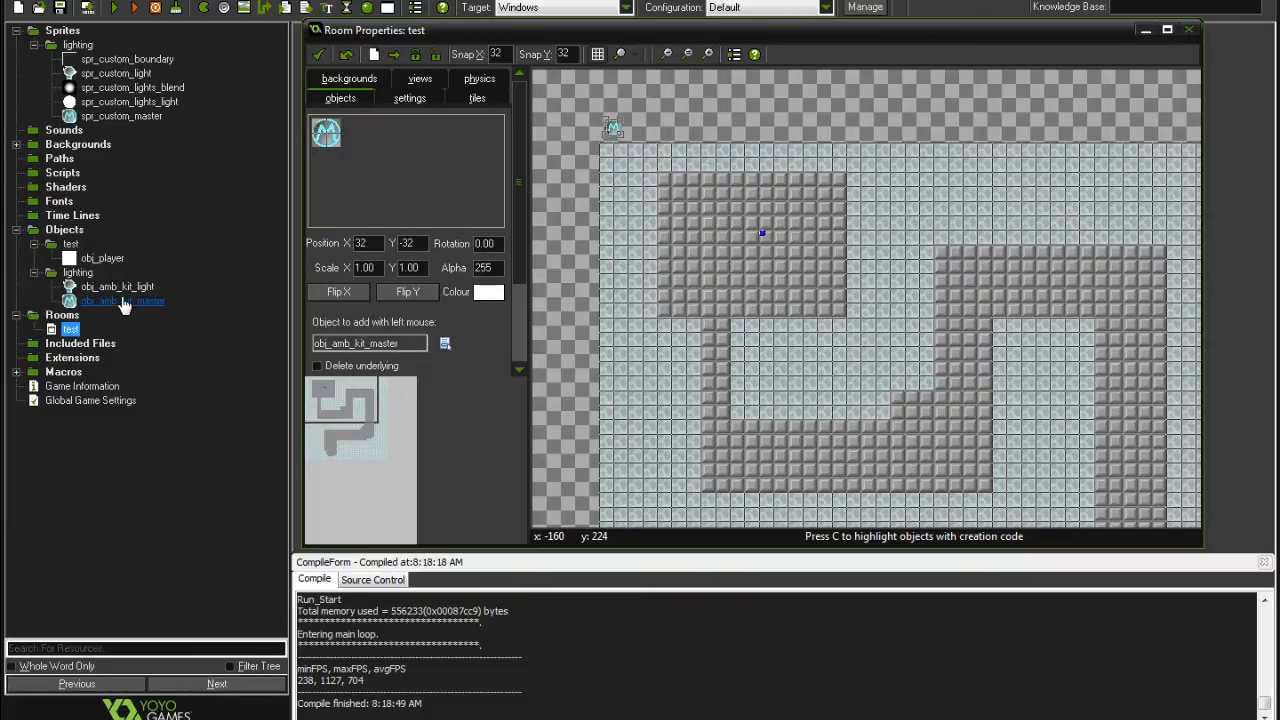
# Place four obj_amb_kit_light instances around the test room's chamber and corridors, including at X 448, Y 128 and X 192, Y 320.
pyautogui.click(340, 198)
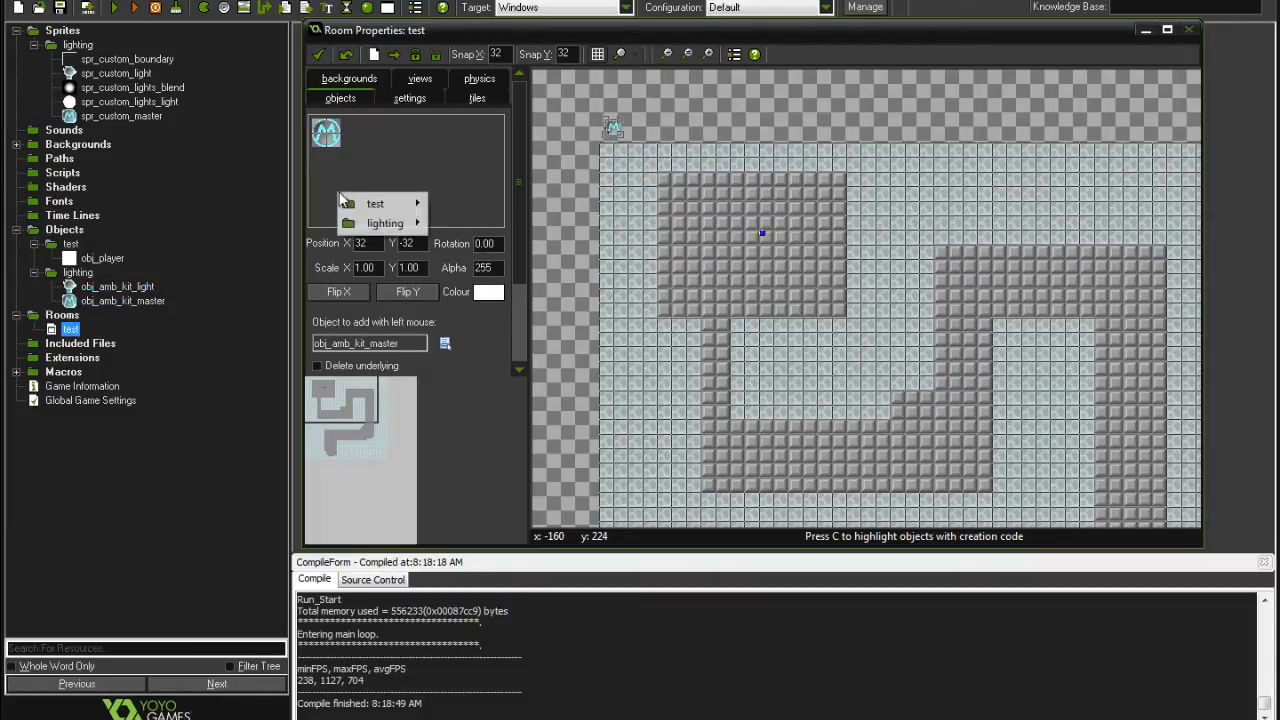
pyautogui.moveTo(385, 223)
pyautogui.click(494, 223)
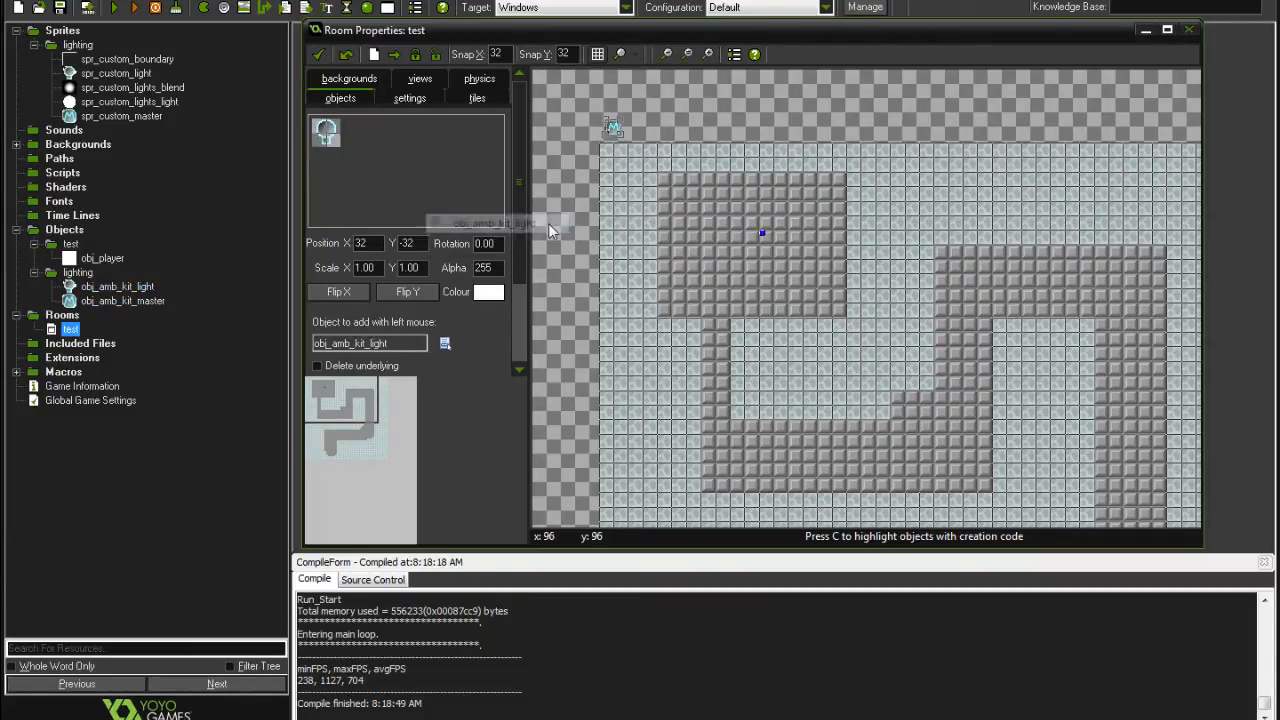
pyautogui.click(806, 204)
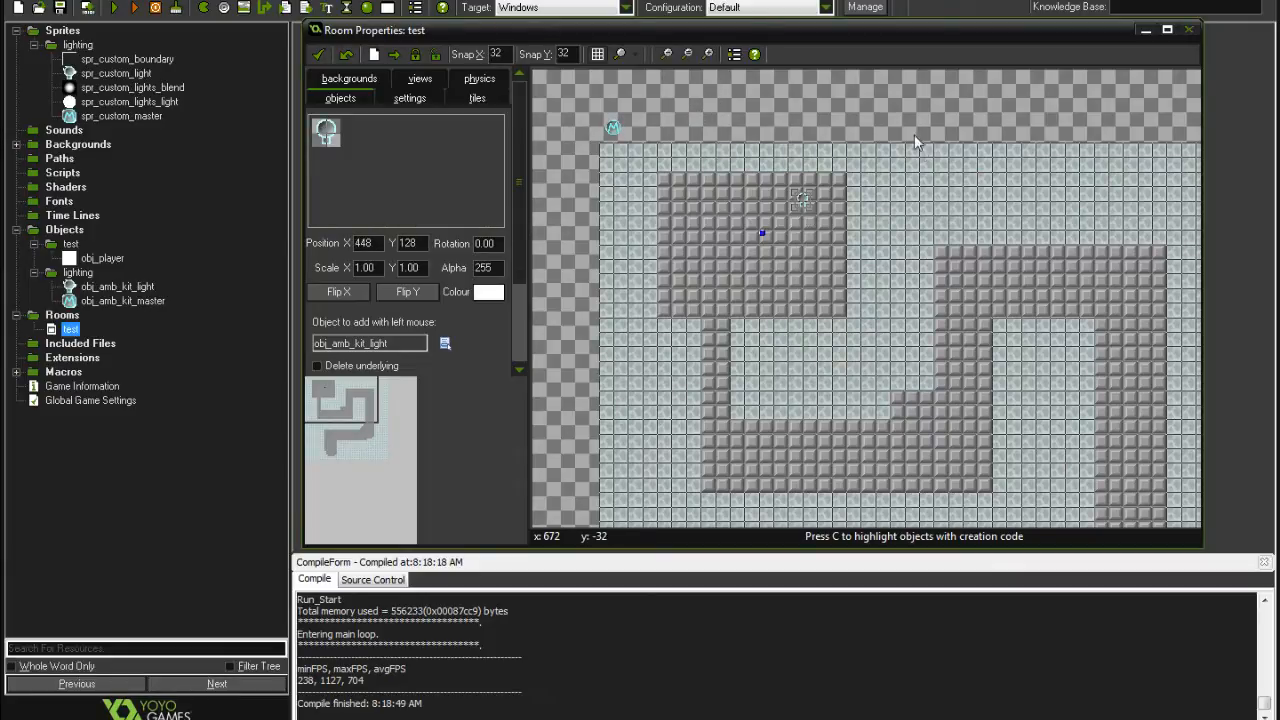
pyautogui.click(940, 459)
pyautogui.moveTo(954, 461); pyautogui.dragTo(684, 285)
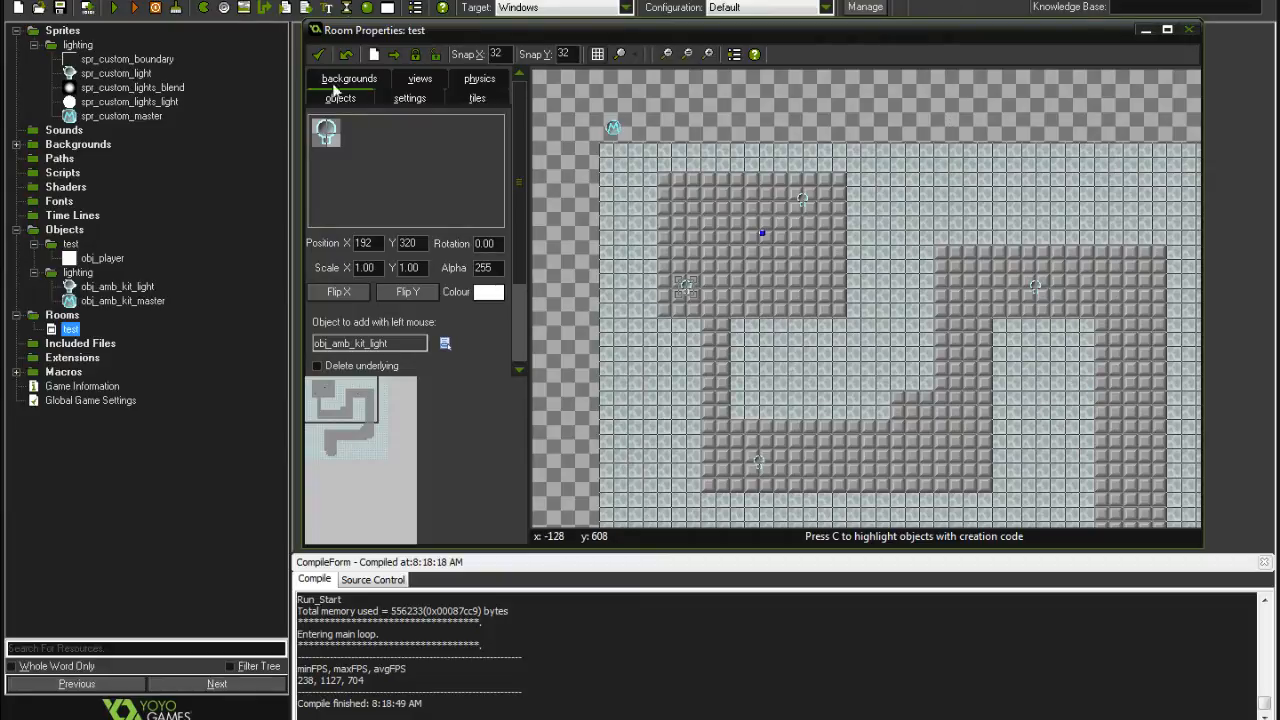
# Run the game, move the player around the starting chamber to check the placed lights, and close the game.
pyautogui.press('F5')
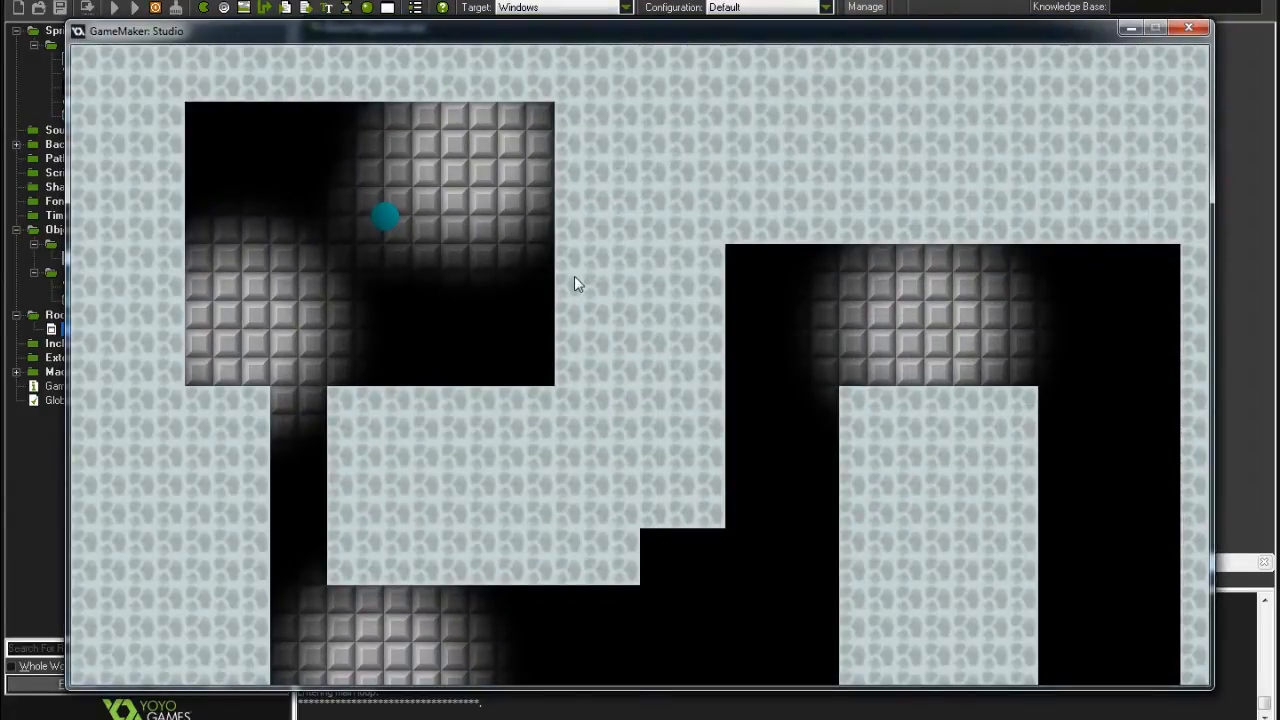
pyautogui.press('Down')
pyautogui.press('Left')
pyautogui.press('Up')
pyautogui.press('Up')
pyautogui.press('Right')
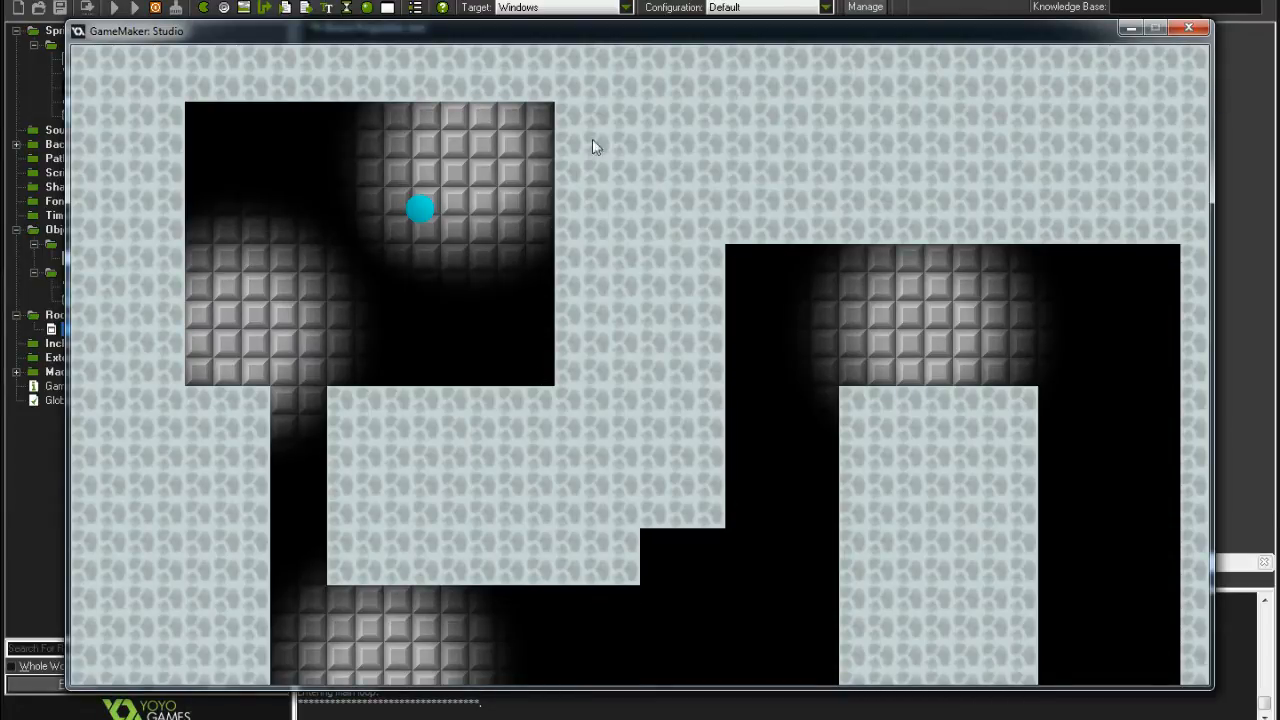
pyautogui.click(1190, 30)
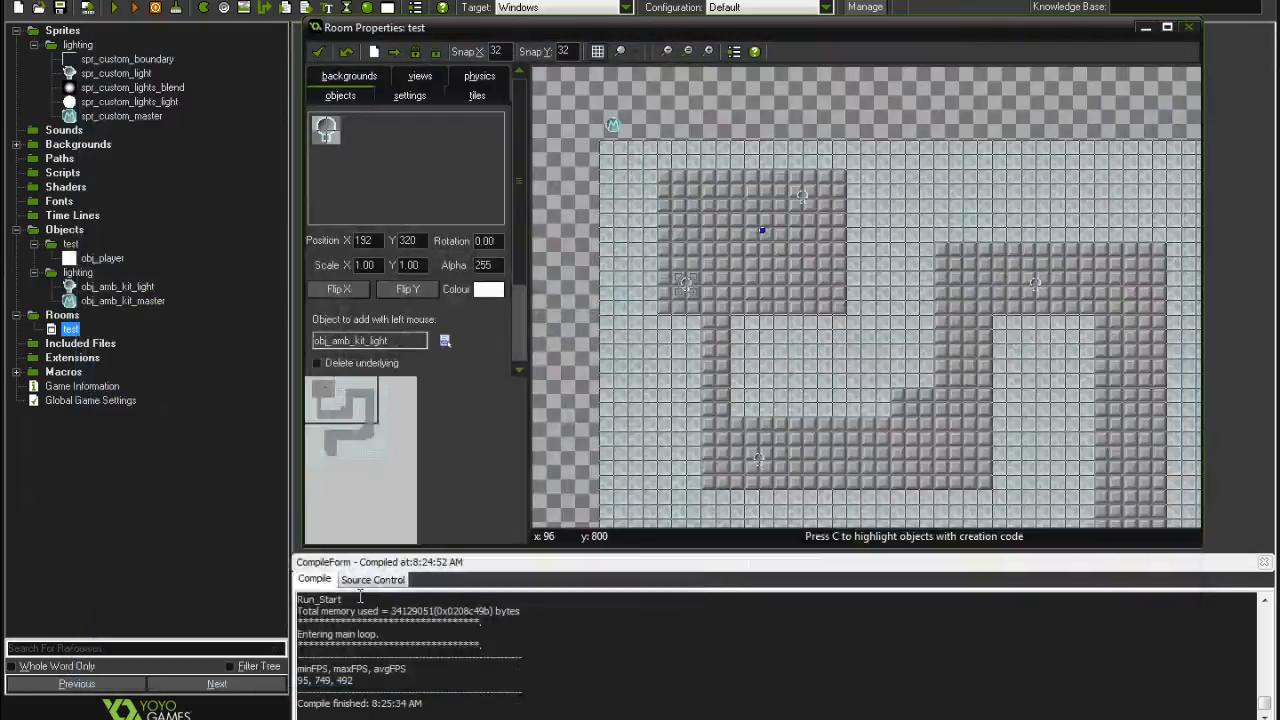
# Test-run the game with an extra zero added to obj_amb_kit_master's depth, and restore the depth to -100.
pyautogui.click(122, 300)
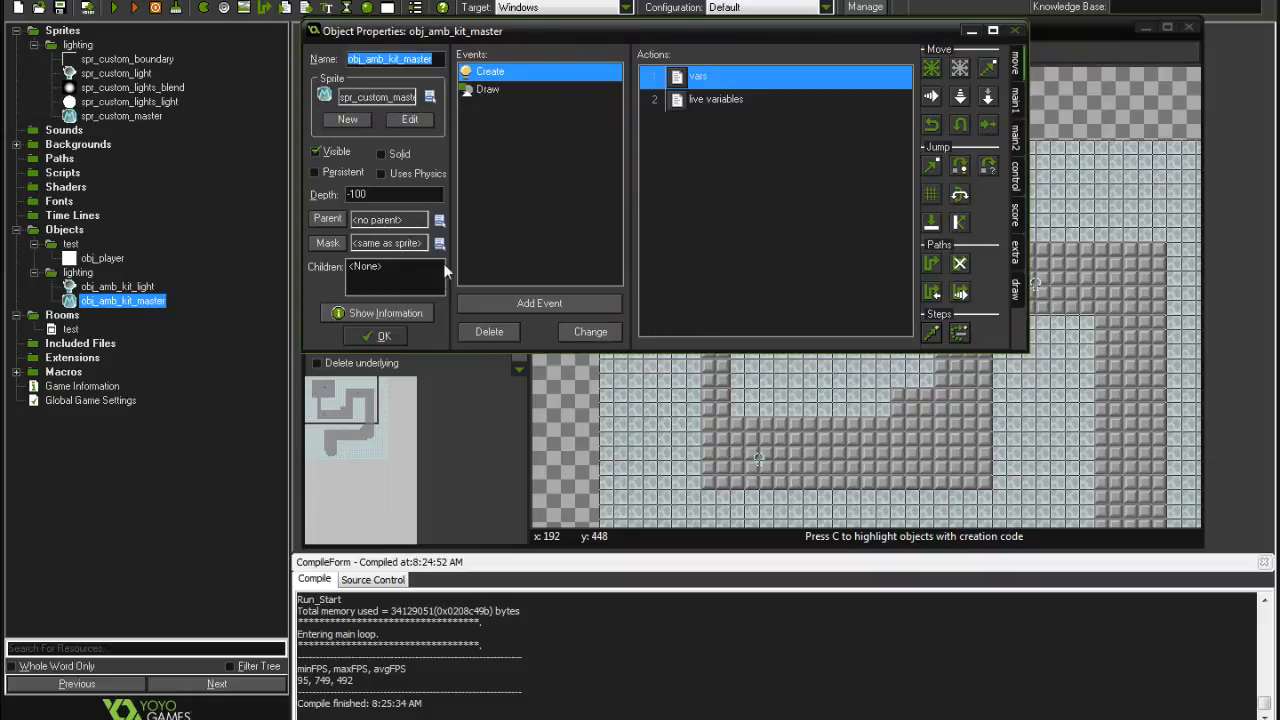
pyautogui.click(386, 192)
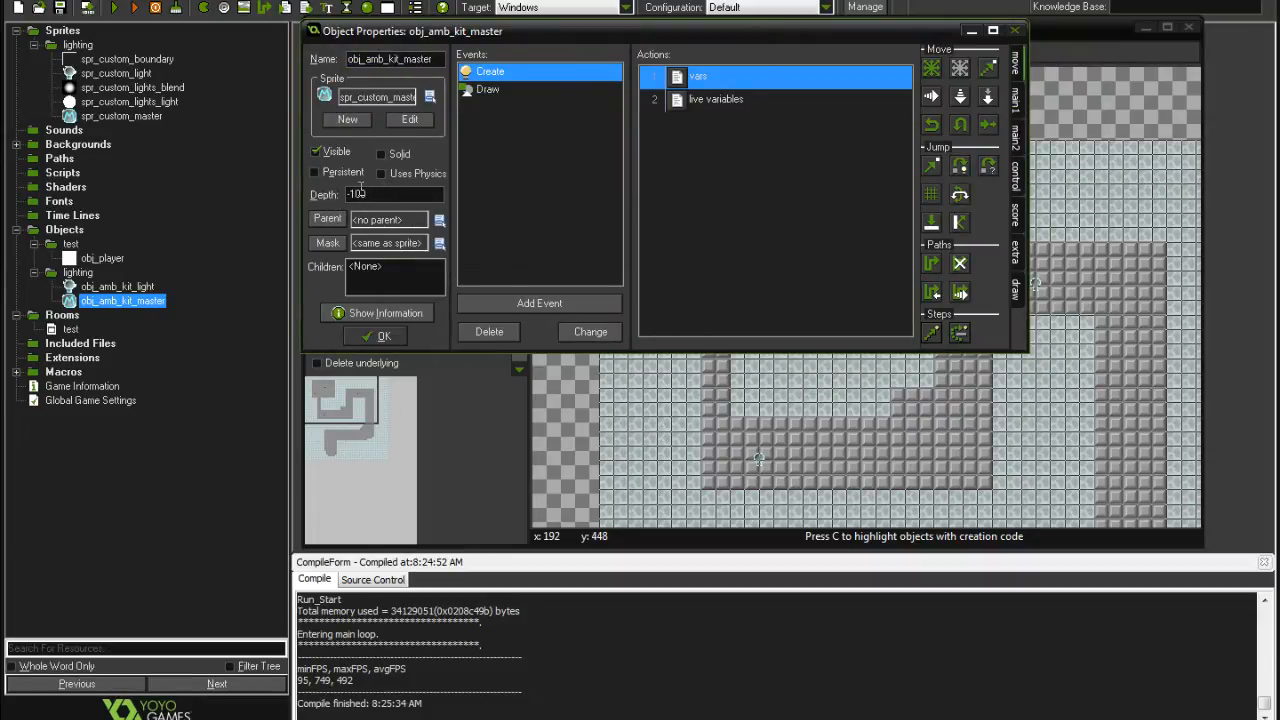
pyautogui.write('0')
pyautogui.press('F5')
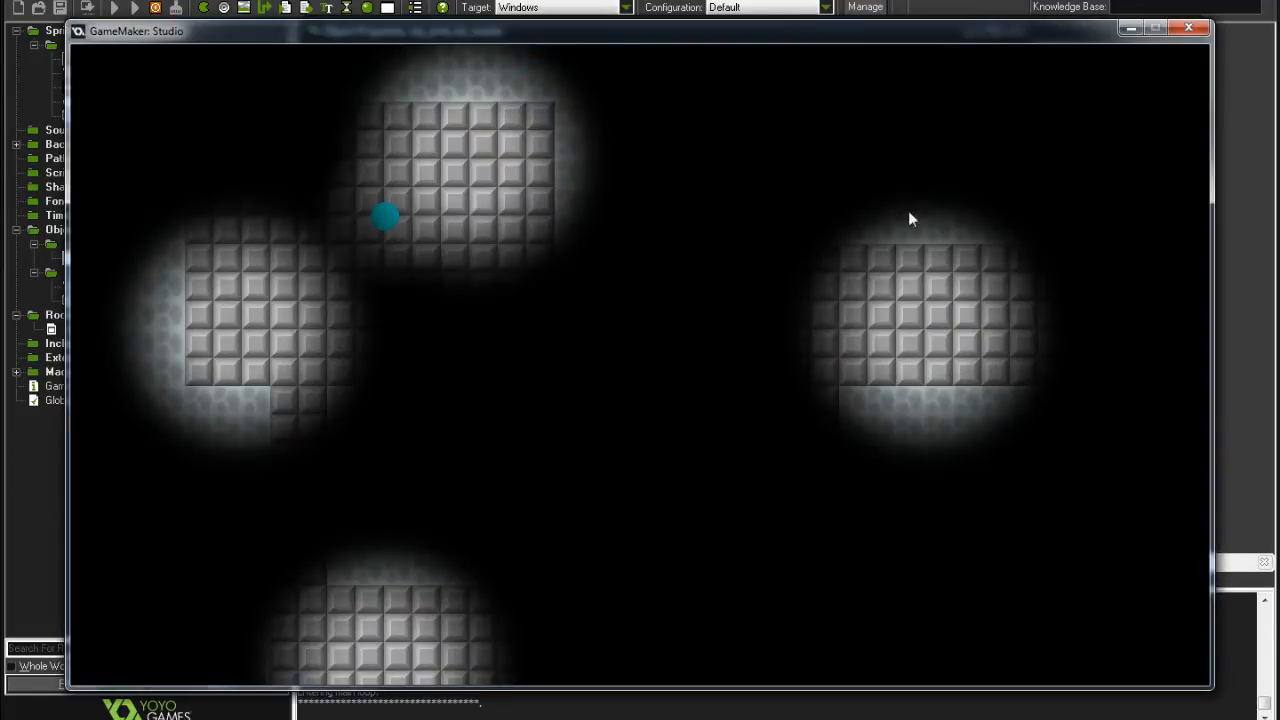
pyautogui.click(1188, 28)
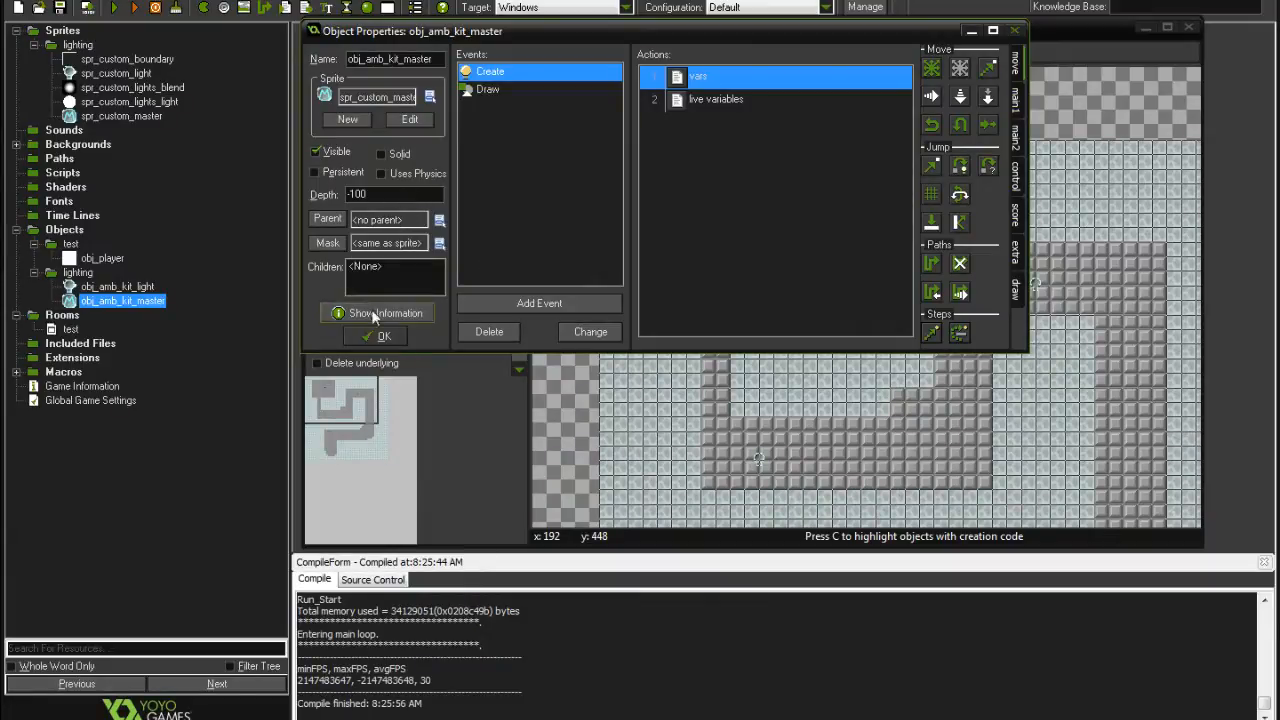
pyautogui.click(387, 337)
pyautogui.click(760, 245)
# Rerun the game, walk the player toward the lower-left light and back to the chamber's centre, and close the game.
pyautogui.press('F5')
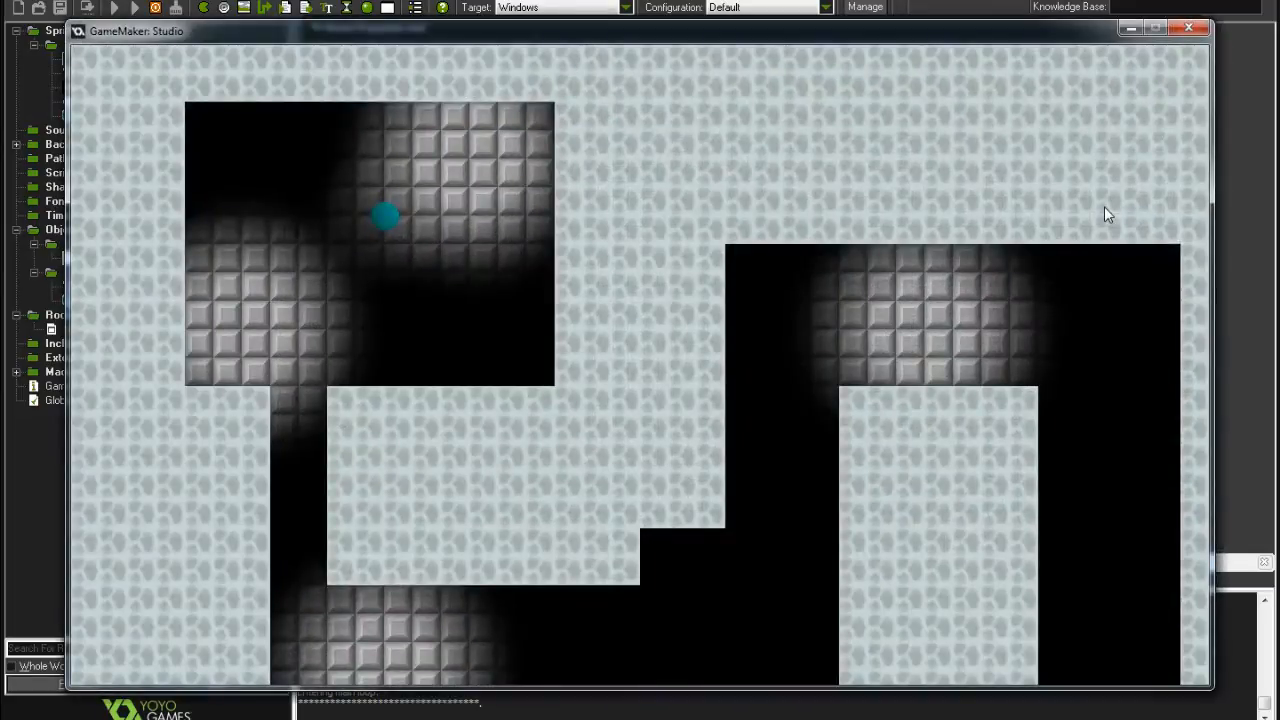
pyautogui.press('s')
pyautogui.press('a')
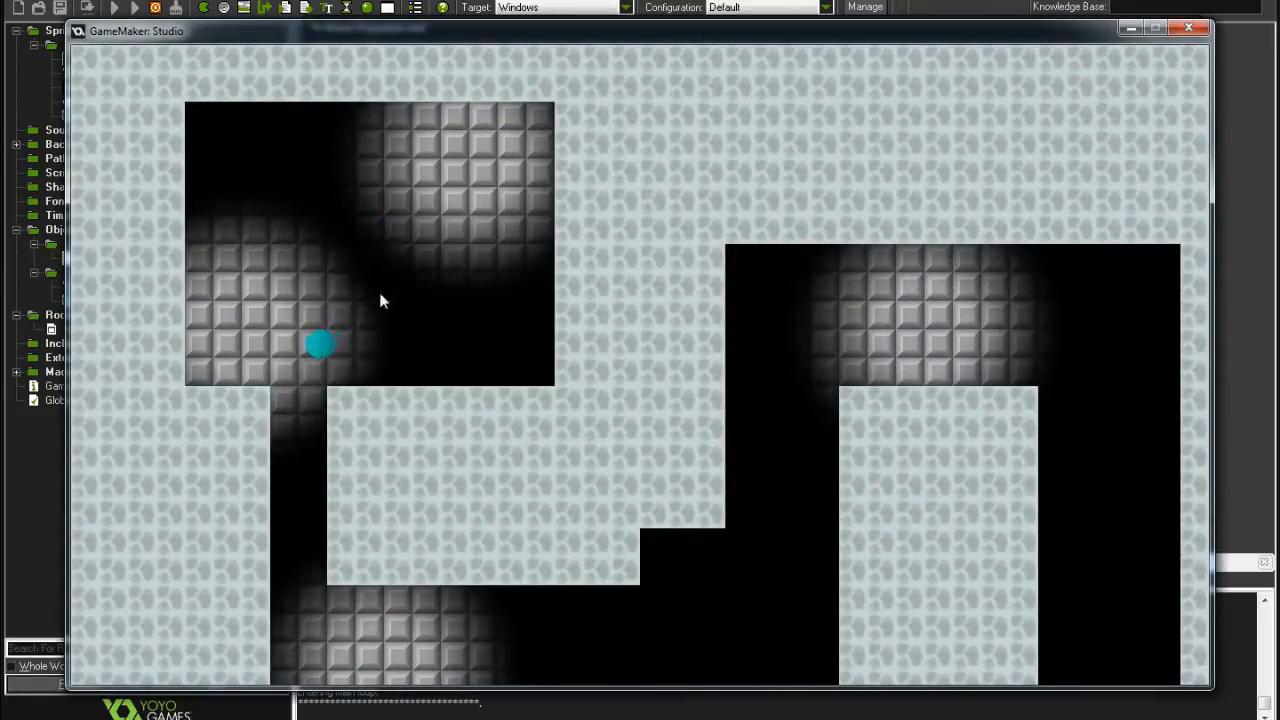
pyautogui.press('w')
pyautogui.press('d')
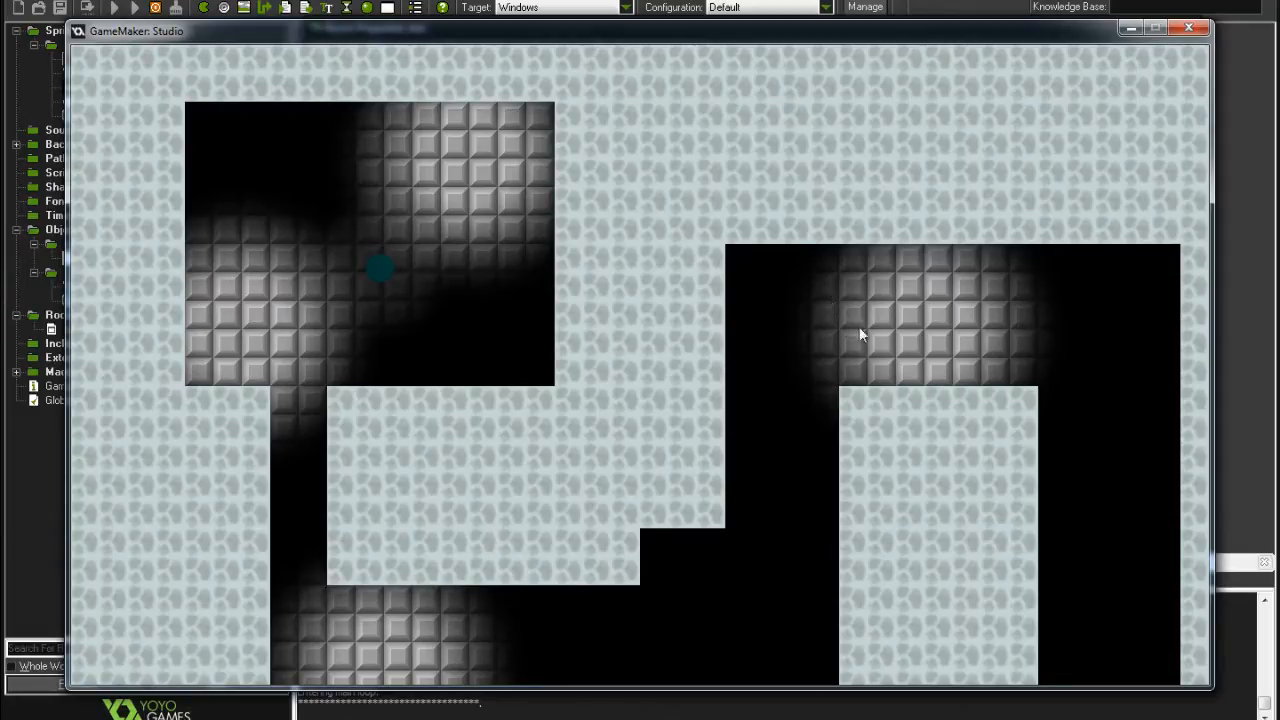
pyautogui.click(1190, 29)
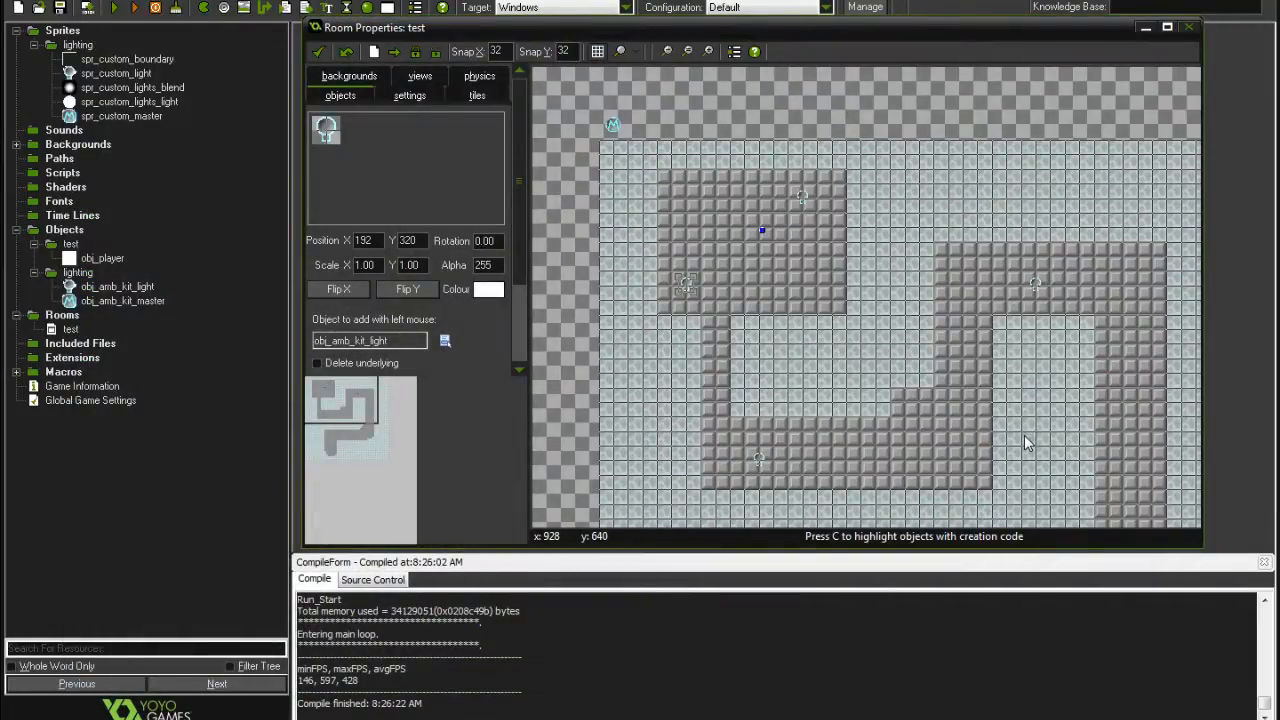
# Open the live variables code in obj_amb_kit_master's Create event, starting from its instance in the test room.
pyautogui.click(612, 124)
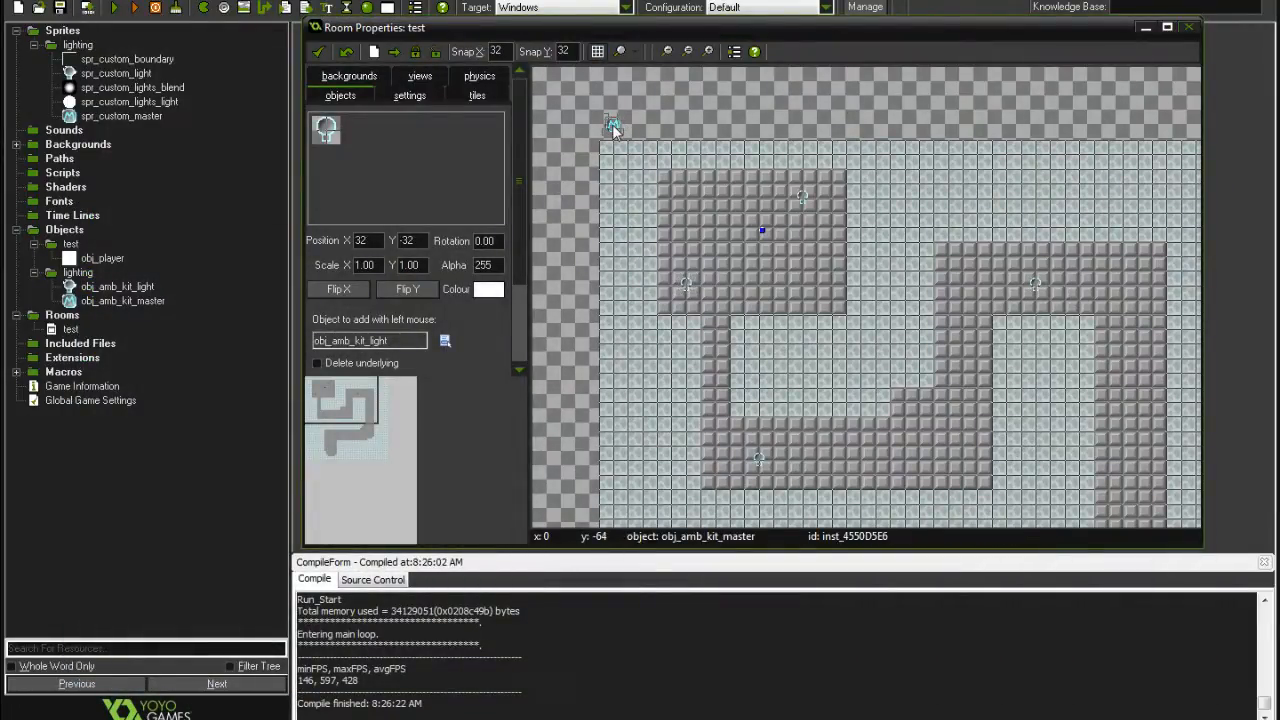
pyautogui.rightClick(612, 124)
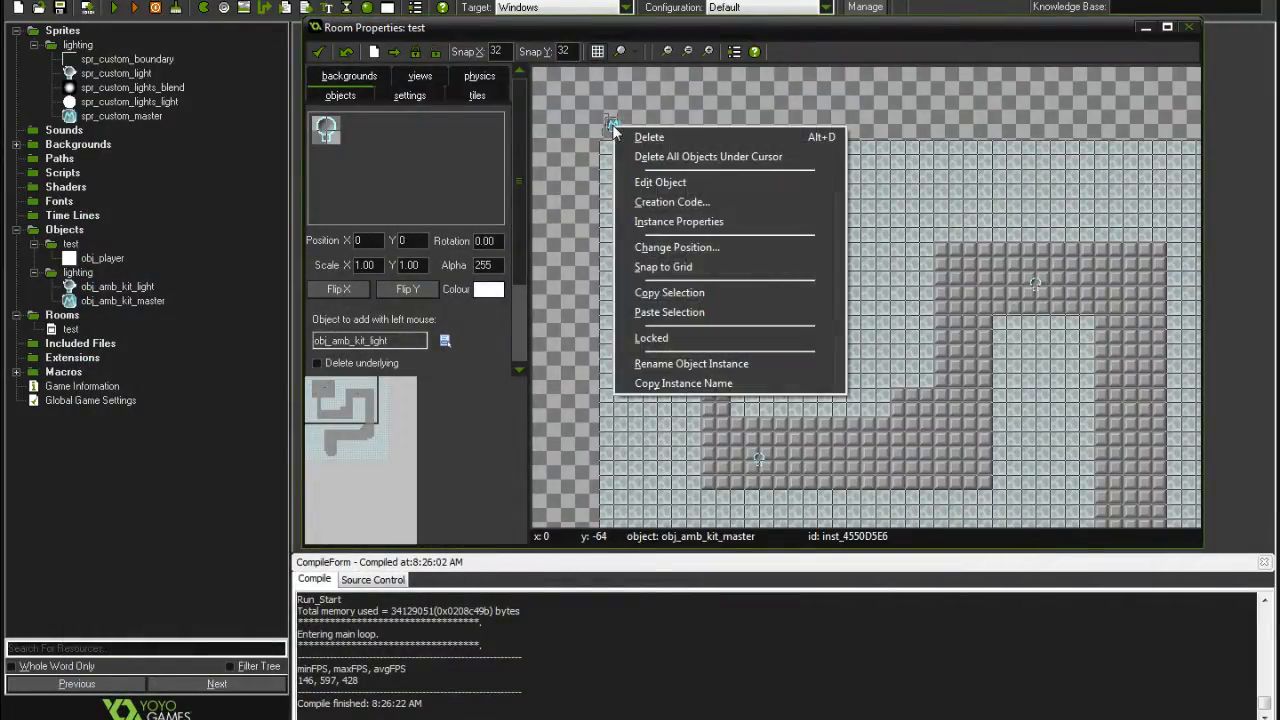
pyautogui.click(671, 183)
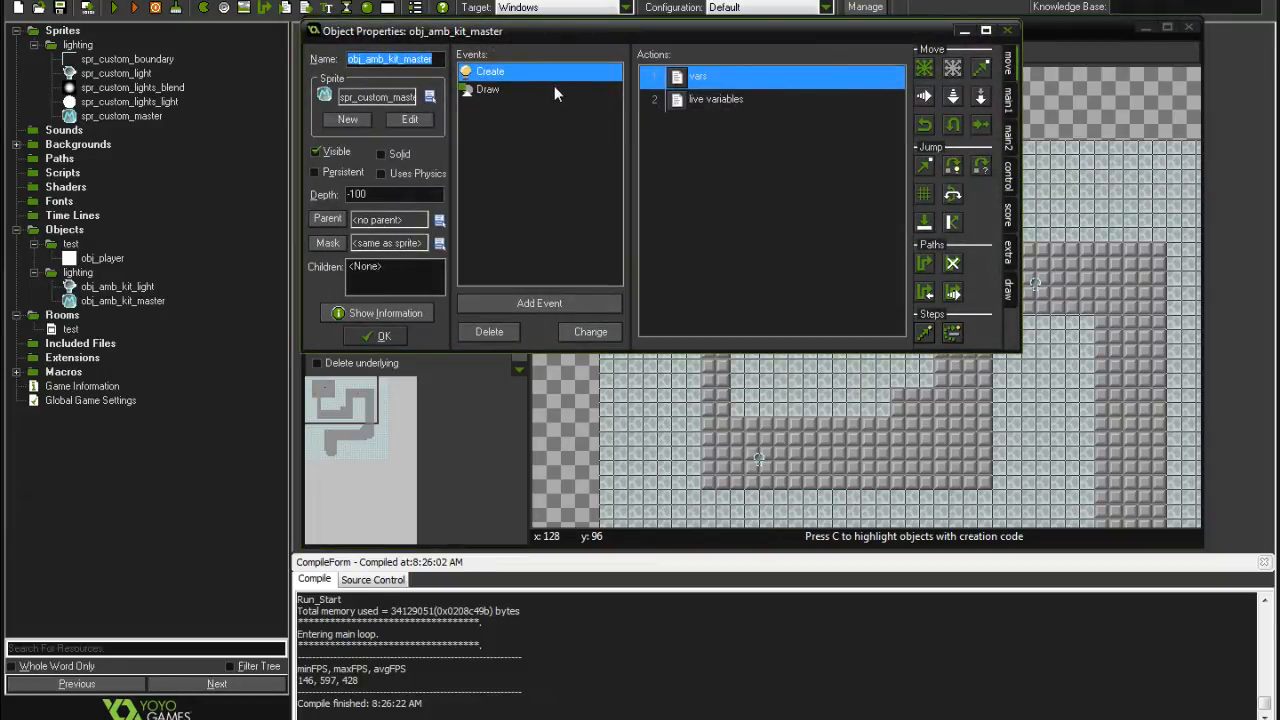
pyautogui.click(703, 101)
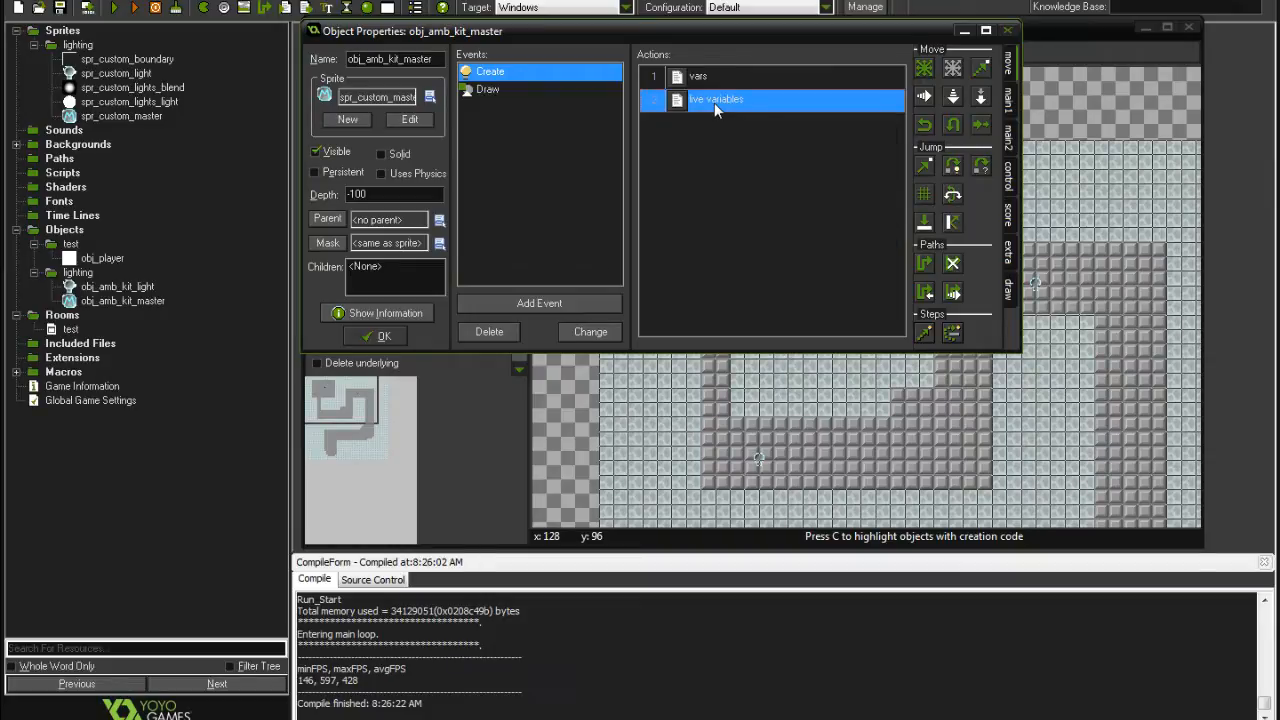
pyautogui.doubleClick(714, 102)
pyautogui.click(512, 97)
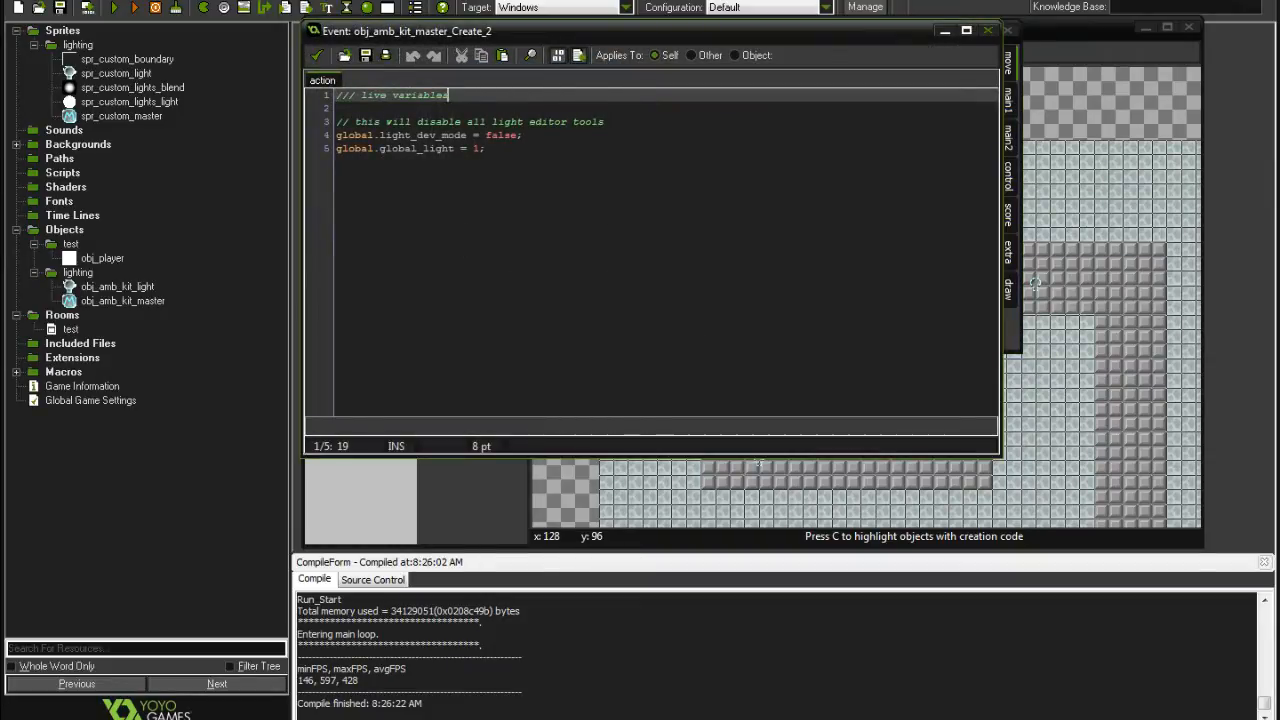
# Examine the live variables code line by line, including the global.light_dev_mode and global.global_light assignments.
pyautogui.hotkey('ctrl', 'shift', 'Left')
pyautogui.hotkey('ctrl', 'shift', 'Left')
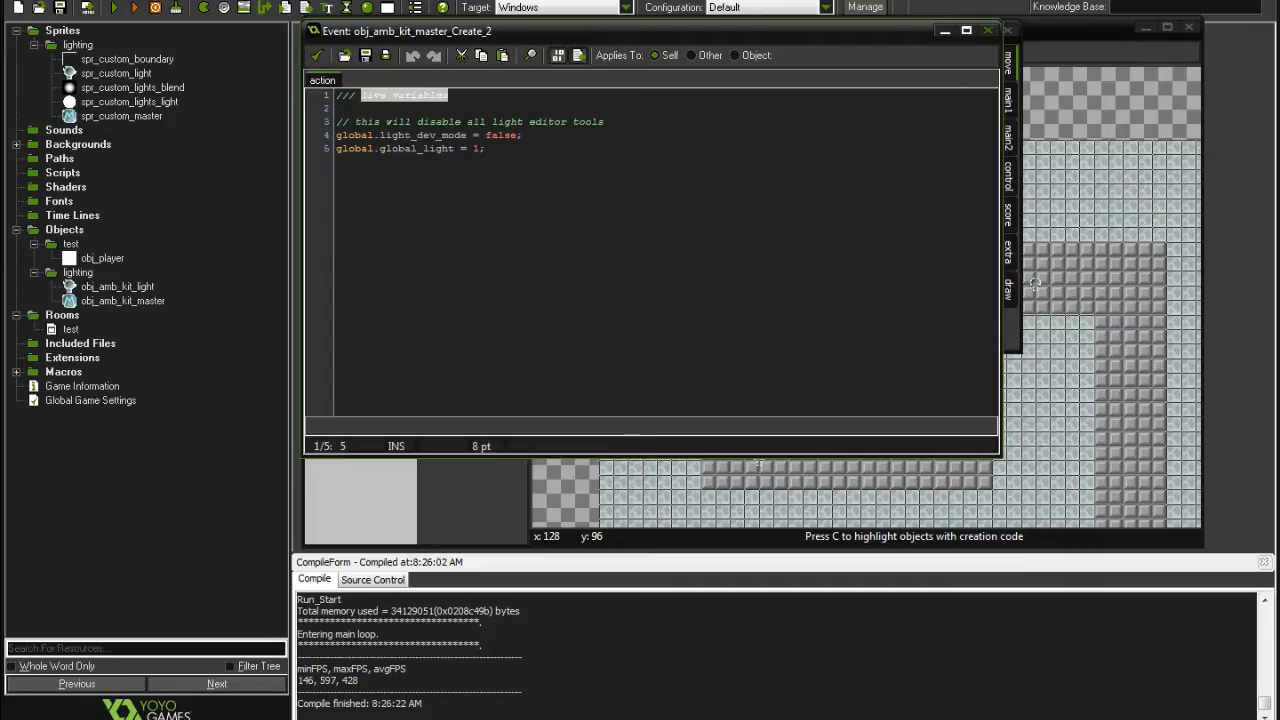
pyautogui.press('Down')
pyautogui.press('Down')
pyautogui.press('Down')
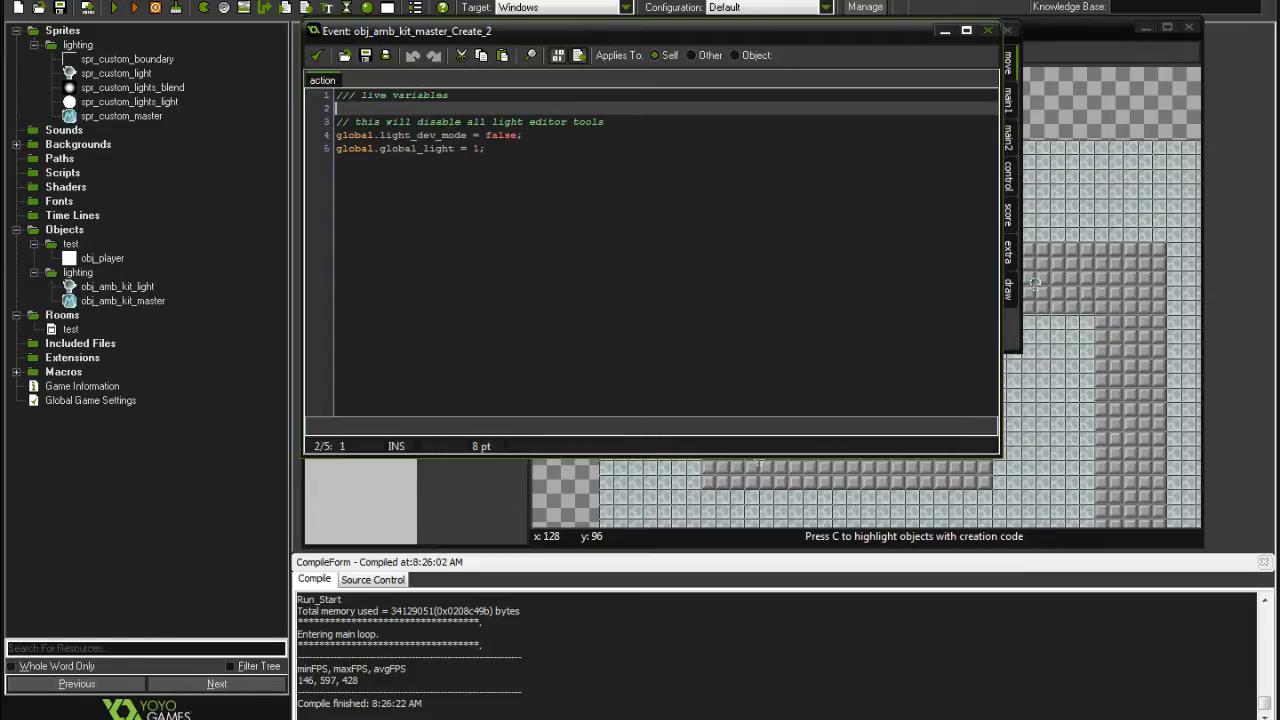
pyautogui.press('Right')
pyautogui.press('Right')
pyautogui.press('Right')
pyautogui.hotkey('ctrl', 'Right')
pyautogui.hotkey('ctrl', 'Right')
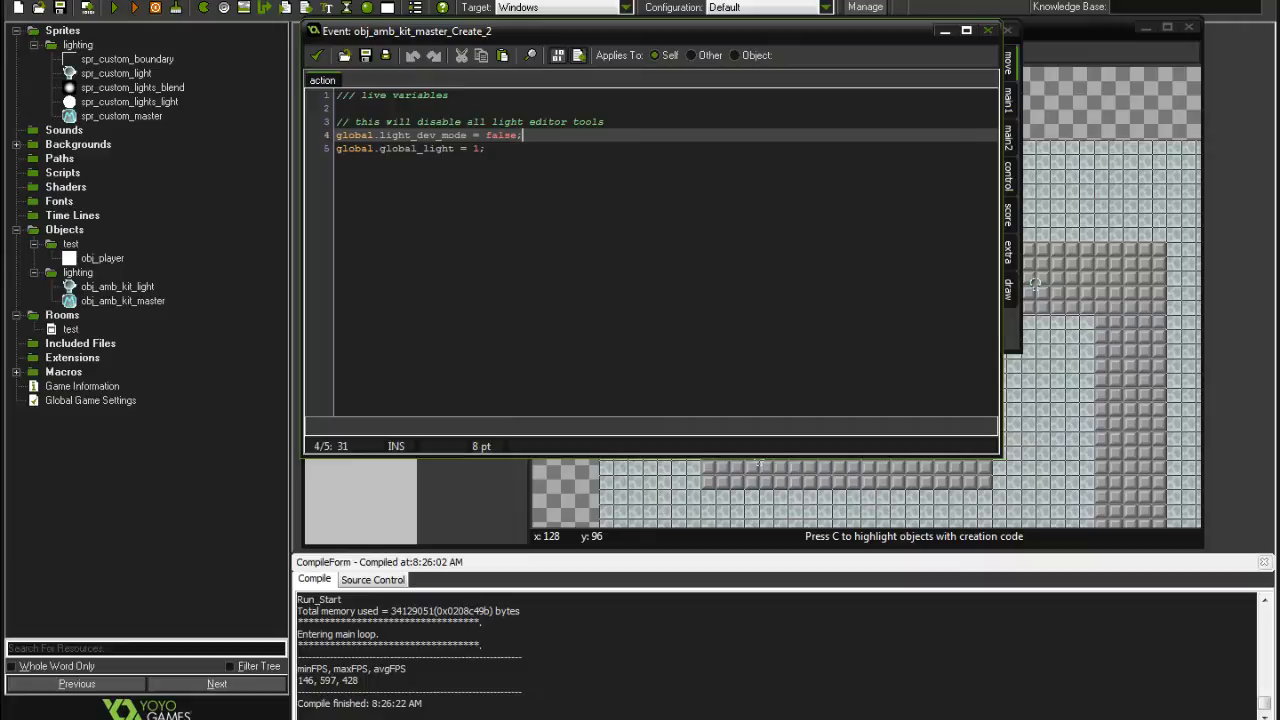
pyautogui.press('Down')
pyautogui.hotkey('ctrl', 'shift', 'Left')
pyautogui.hotkey('ctrl', 'shift', 'Left')
pyautogui.hotkey('ctrl', 'shift', 'Left')
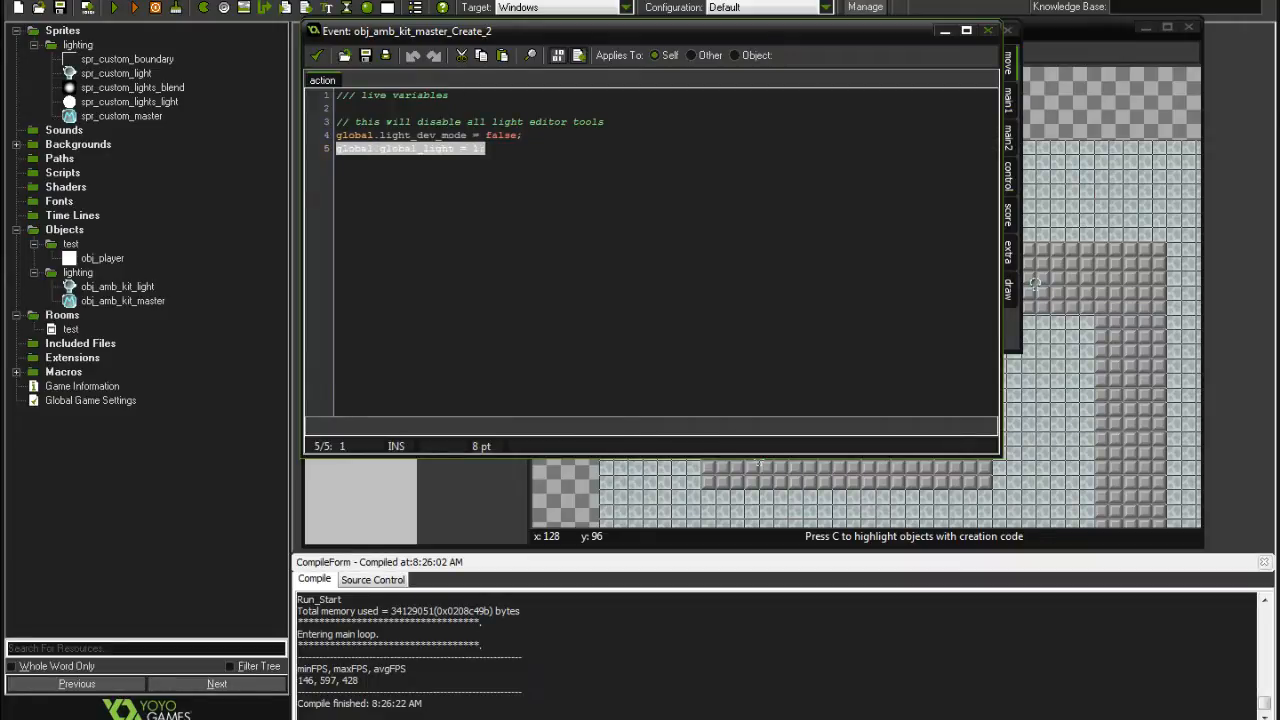
pyautogui.hotkey('ctrl', 'Right')
pyautogui.hotkey('ctrl', 'Right')
pyautogui.press('Right')
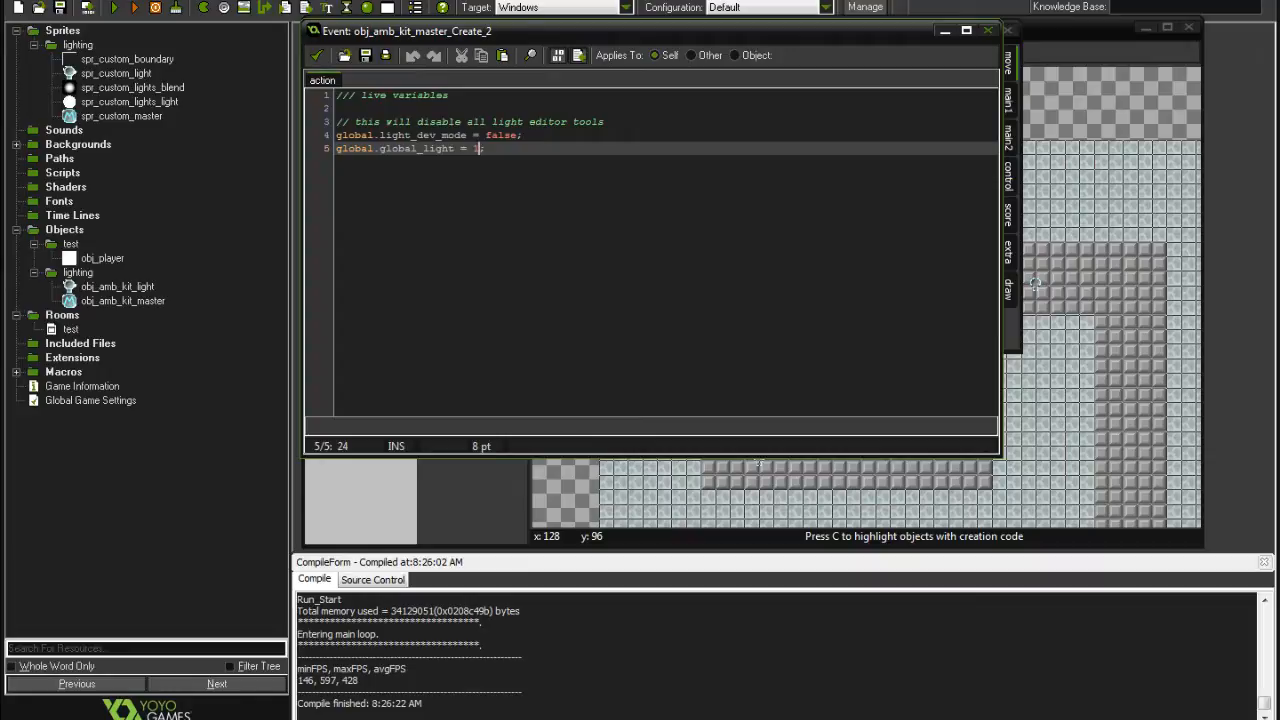
# Try other values such as 0 and 0.5 for global.global_light, and return it to 1.
pyautogui.hotkey('shift', 'Left')
pyautogui.write('0')
pyautogui.hotkey('shift', 'Left')
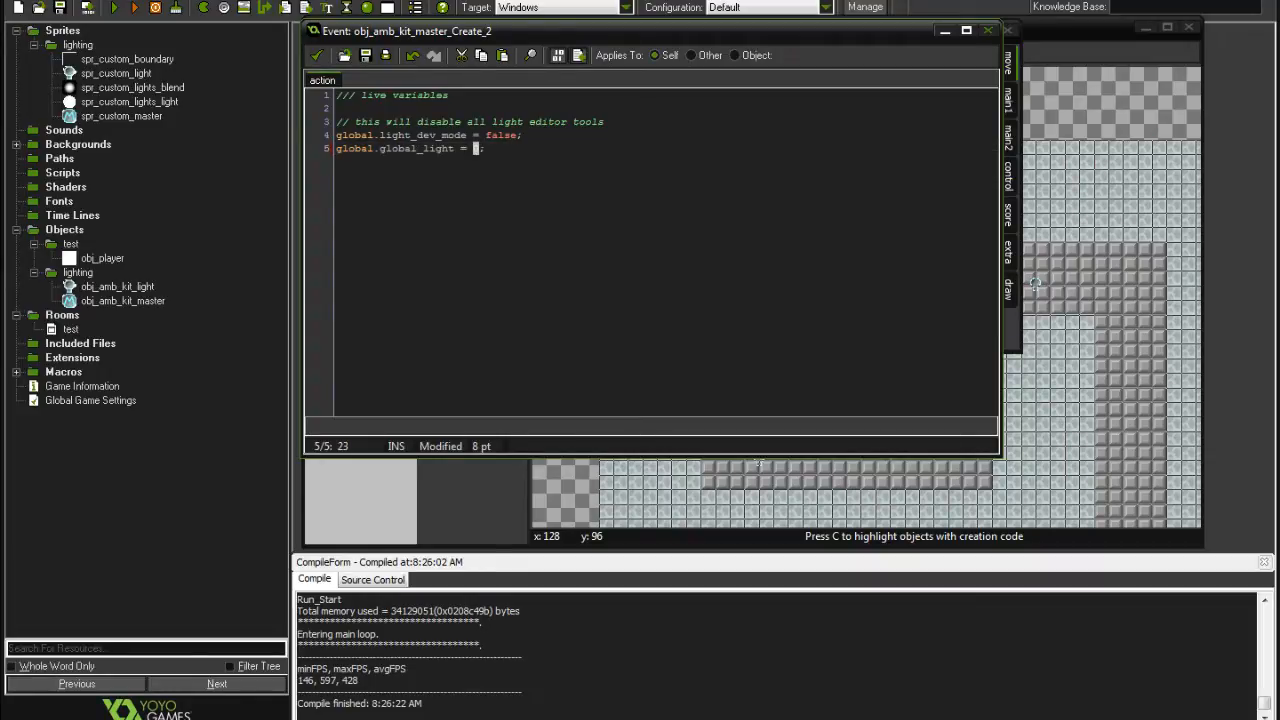
pyautogui.write('1')
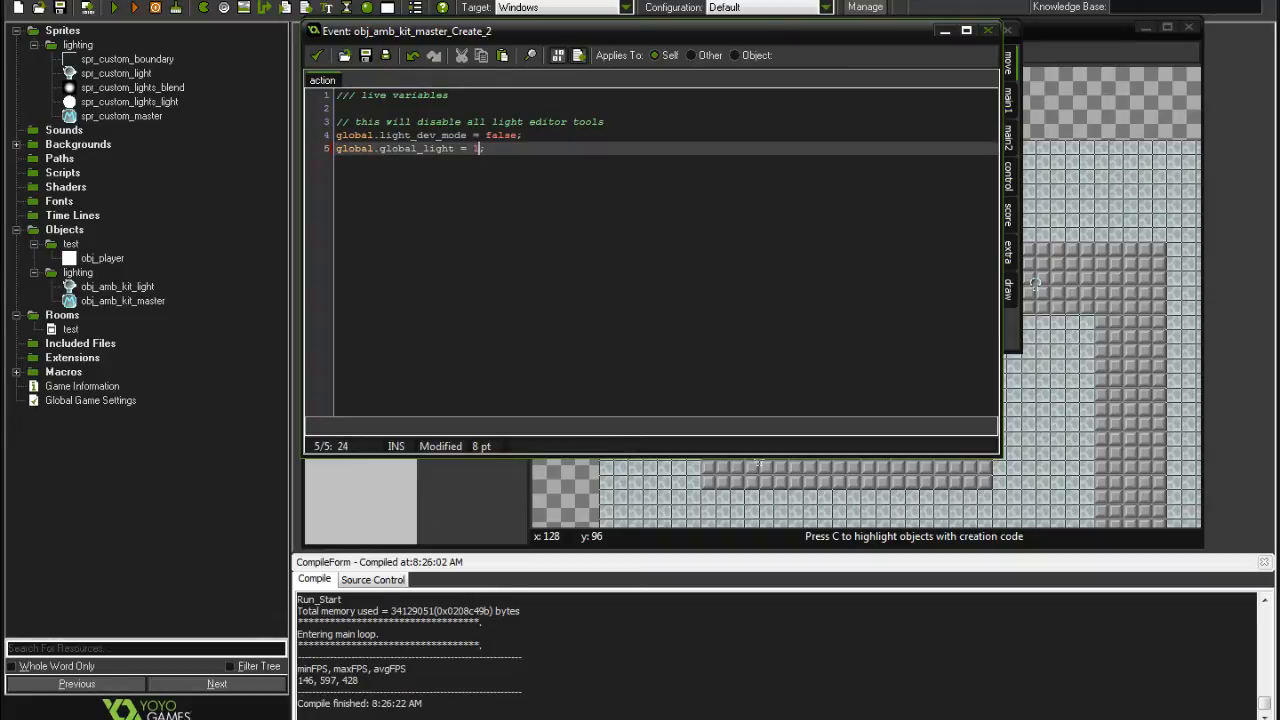
pyautogui.hotkey('shift', 'Left')
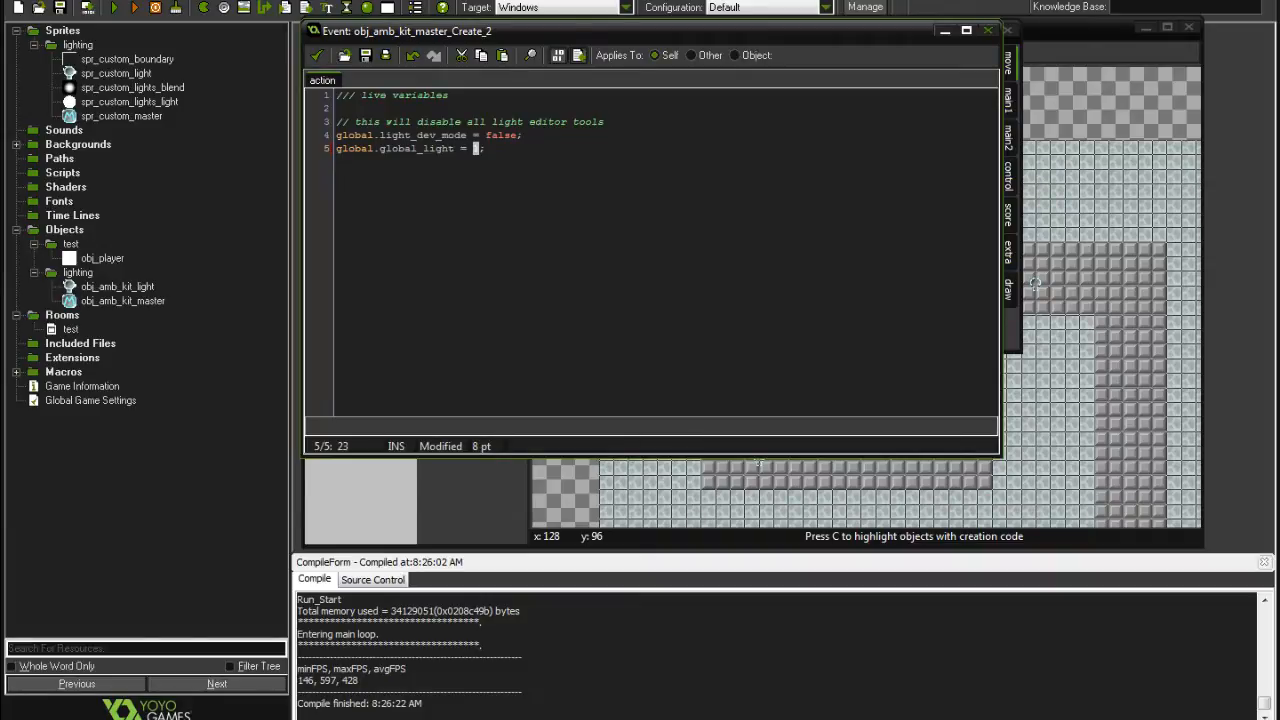
pyautogui.write('0.8')
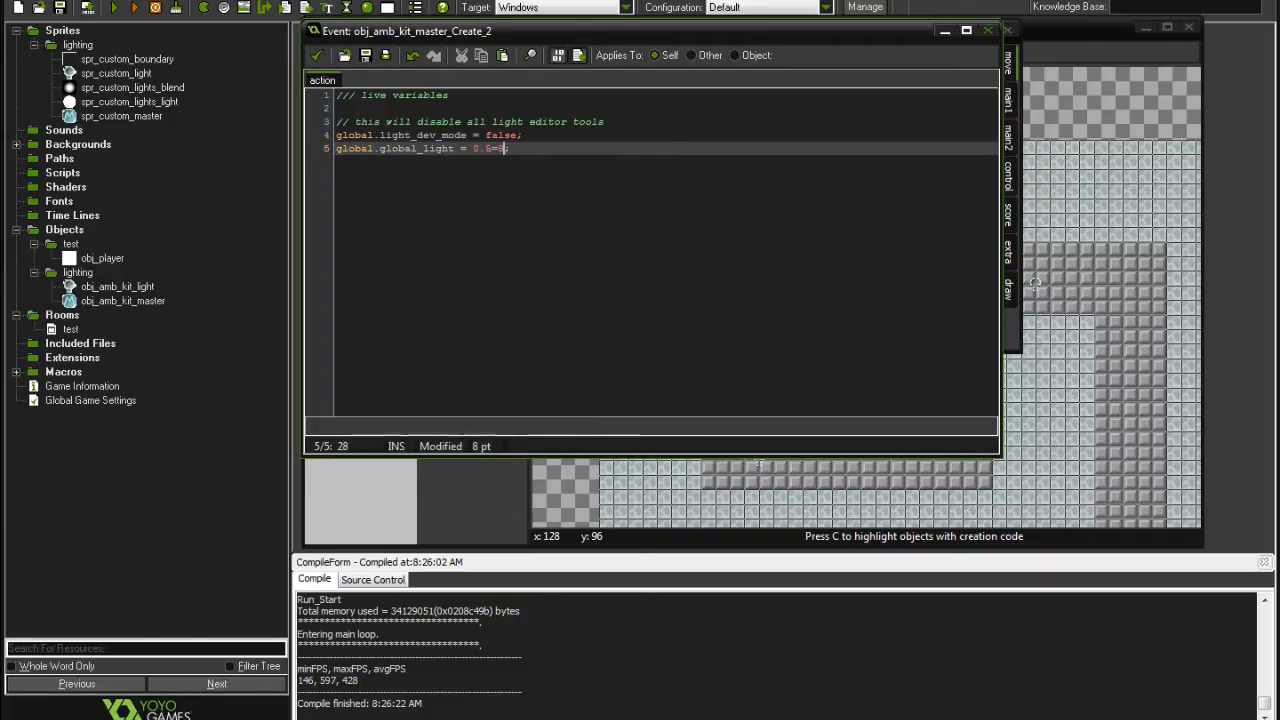
pyautogui.press('BackSpace')
pyautogui.press('BackSpace')
pyautogui.press('BackSpace')
pyautogui.write('1')
# Set global.light_dev_mode to true in the live variables code and save the project.
pyautogui.press('Up')
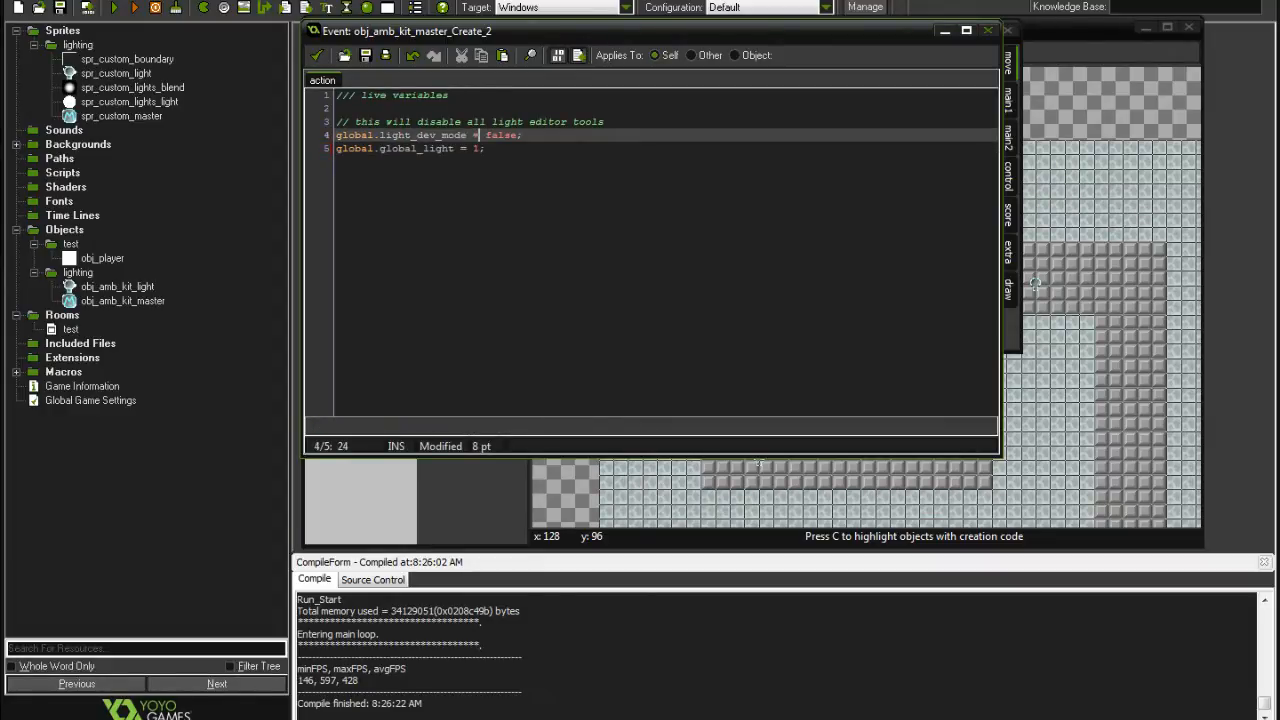
pyautogui.hotkey('shift', 'Right')
pyautogui.hotkey('shift', 'Right')
pyautogui.hotkey('shift', 'Right')
pyautogui.hotkey('shift', 'Right')
pyautogui.hotkey('shift', 'Right')
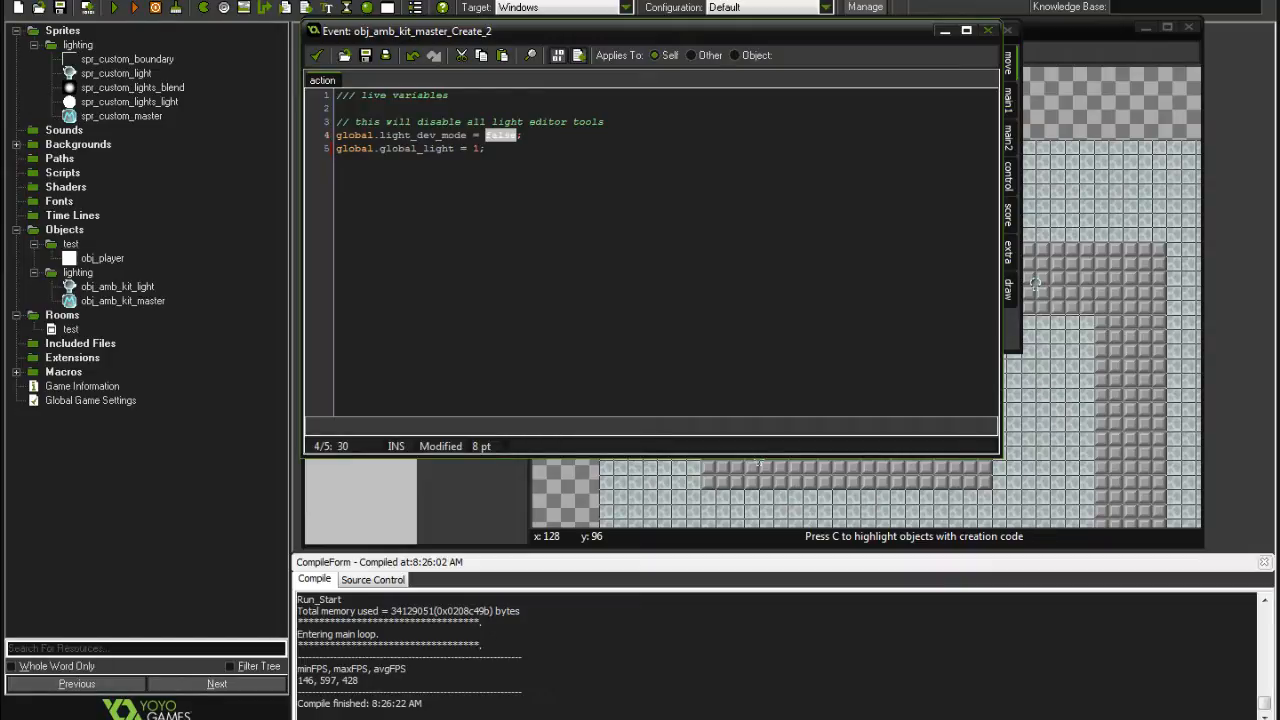
pyautogui.write('true')
pyautogui.press('Down')
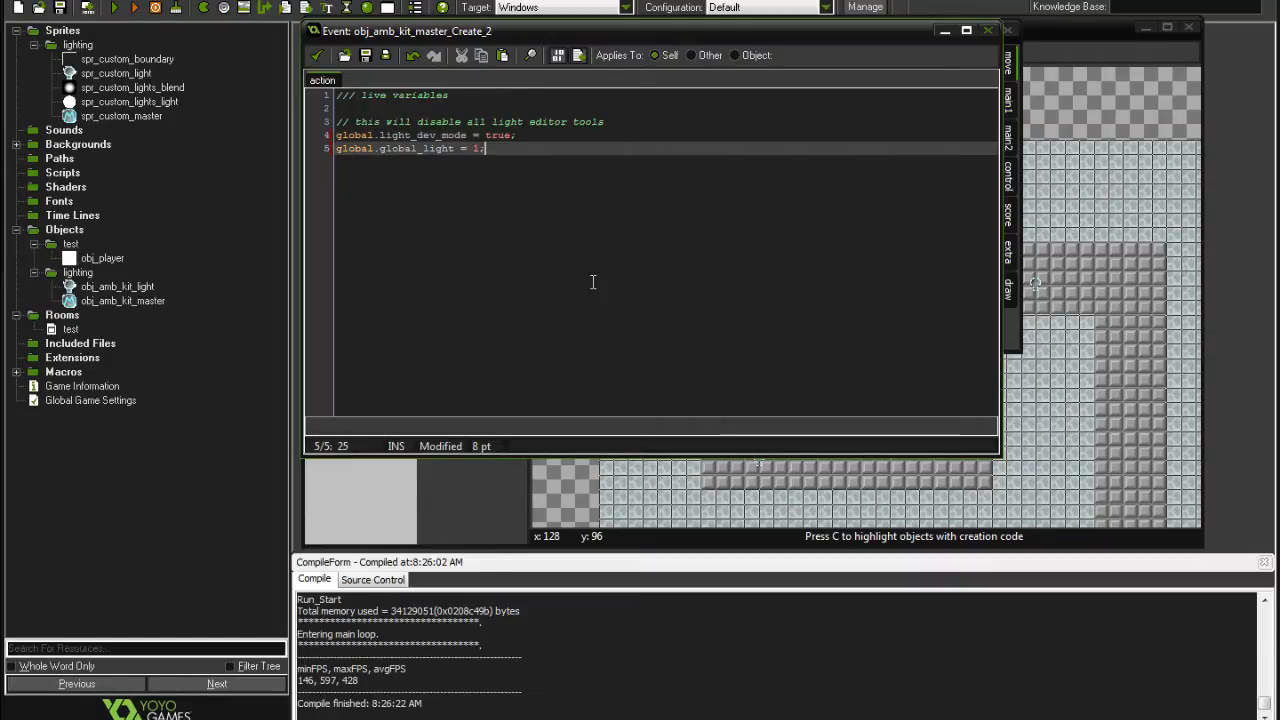
pyautogui.hotkey('ctrl', 's')
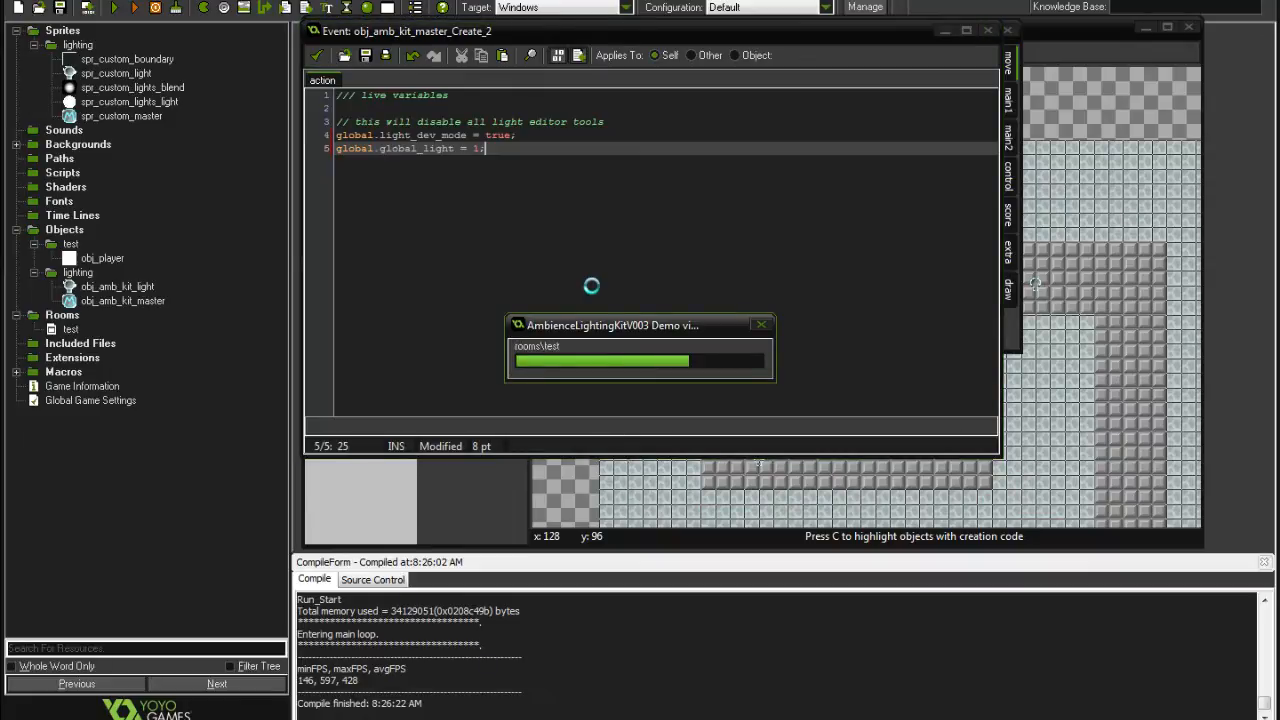
# Run the game and walk the player up and down between the lights to test the dev mode build.
pyautogui.press('F5')
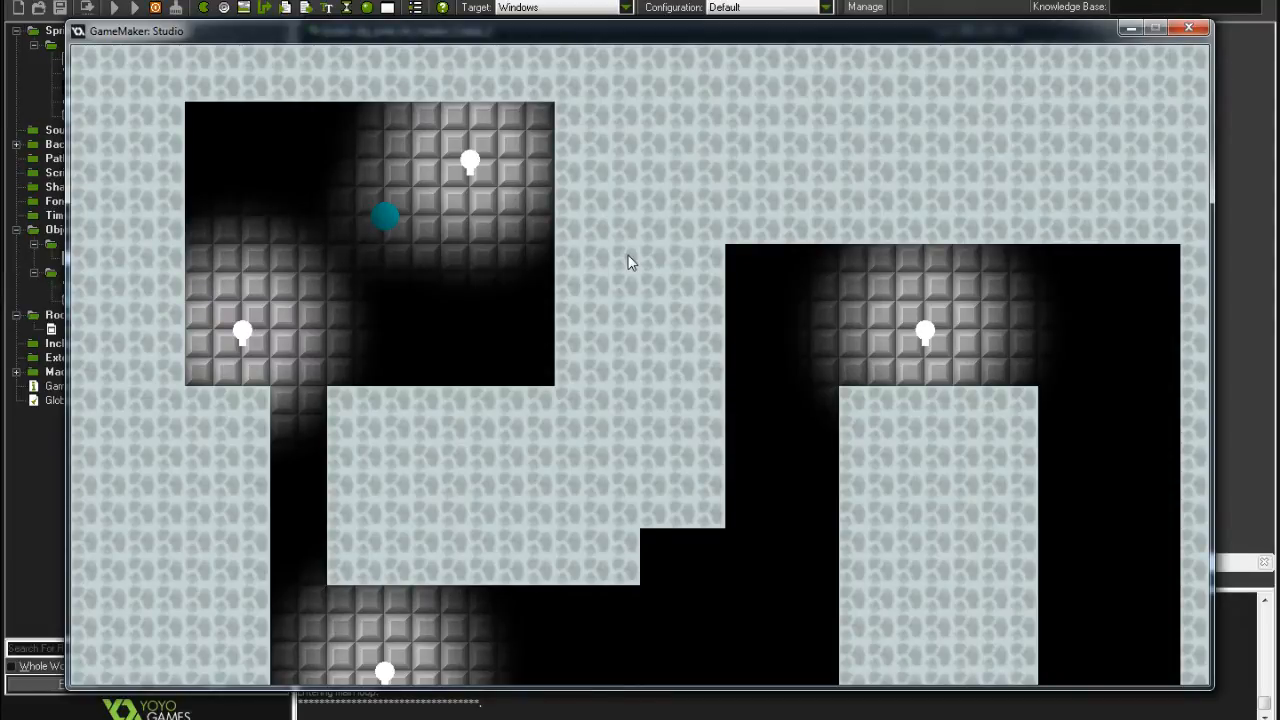
pyautogui.press('s')
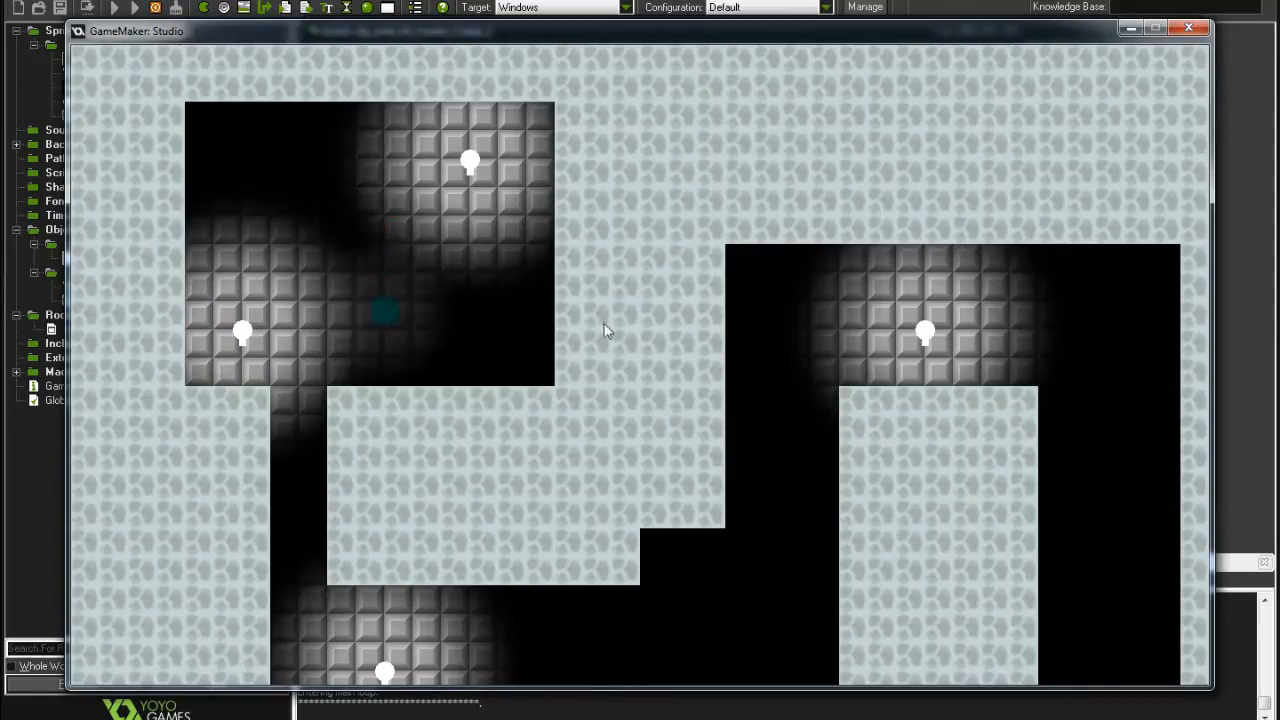
pyautogui.press('w')
pyautogui.press('s')
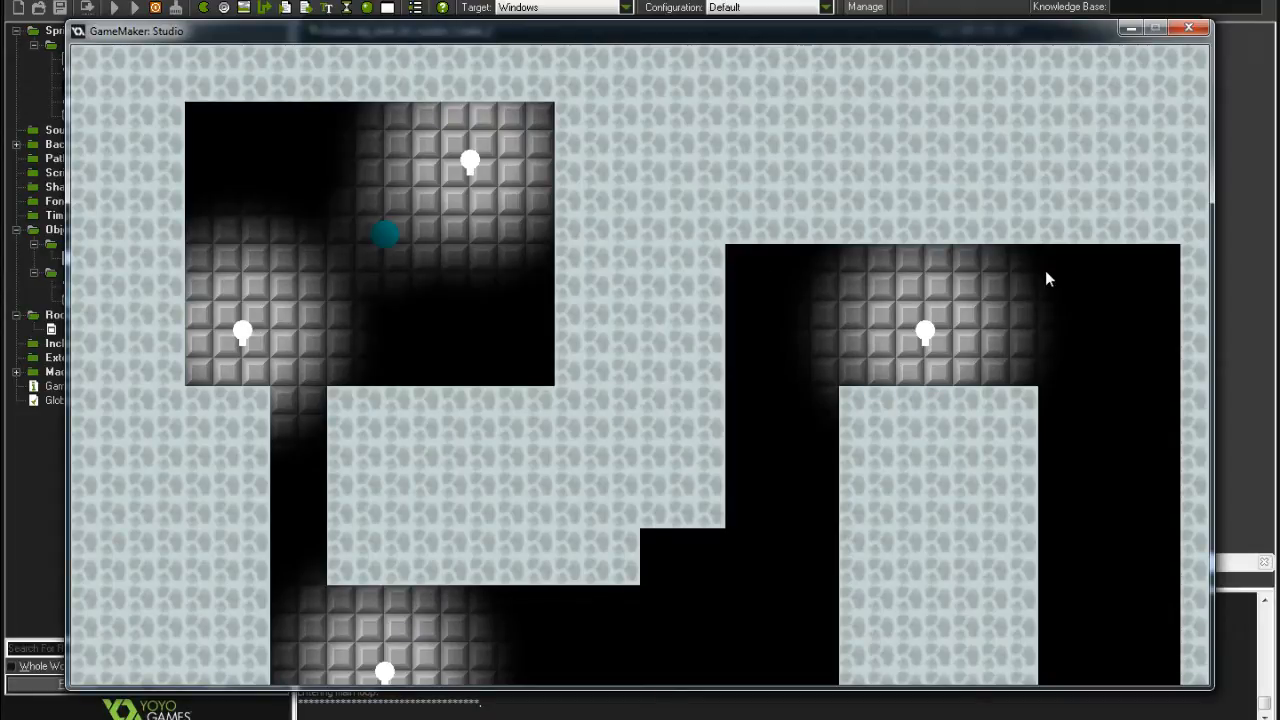
# Open the editor on the light above the pillar, examine its settings and controls, and toggle the info display until it is hidden.
pyautogui.click(928, 334)
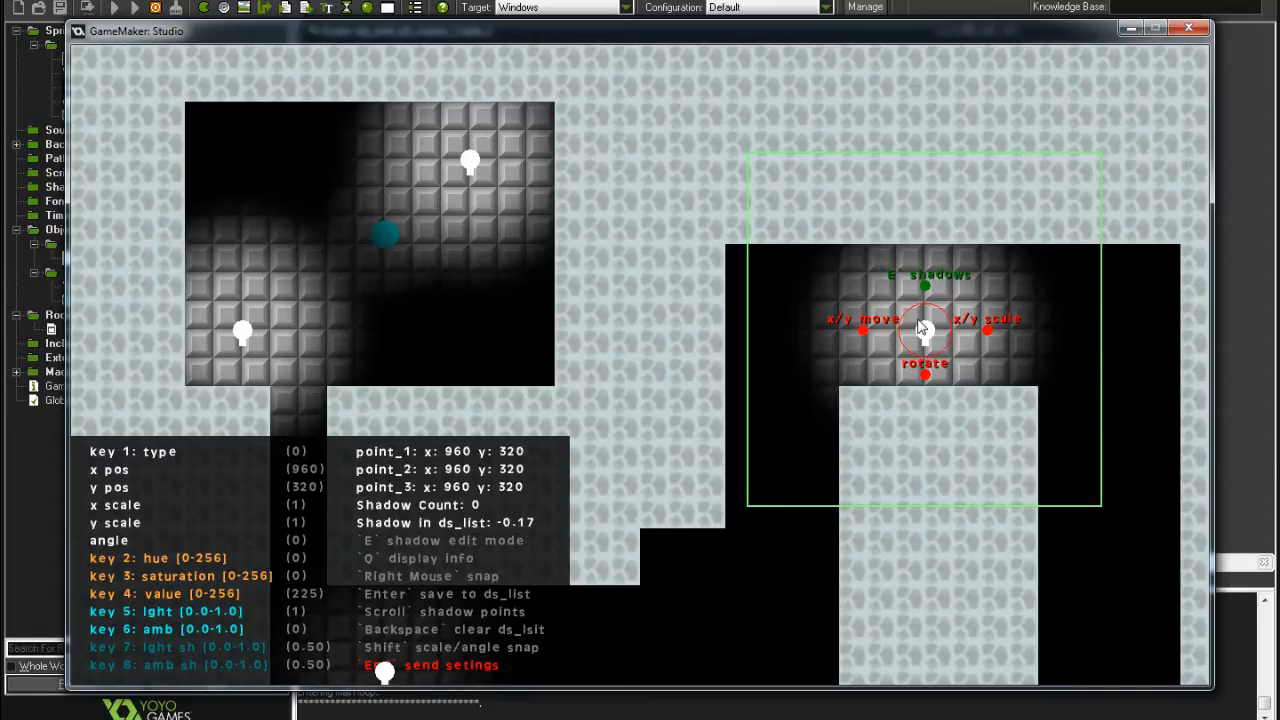
pyautogui.press('End')
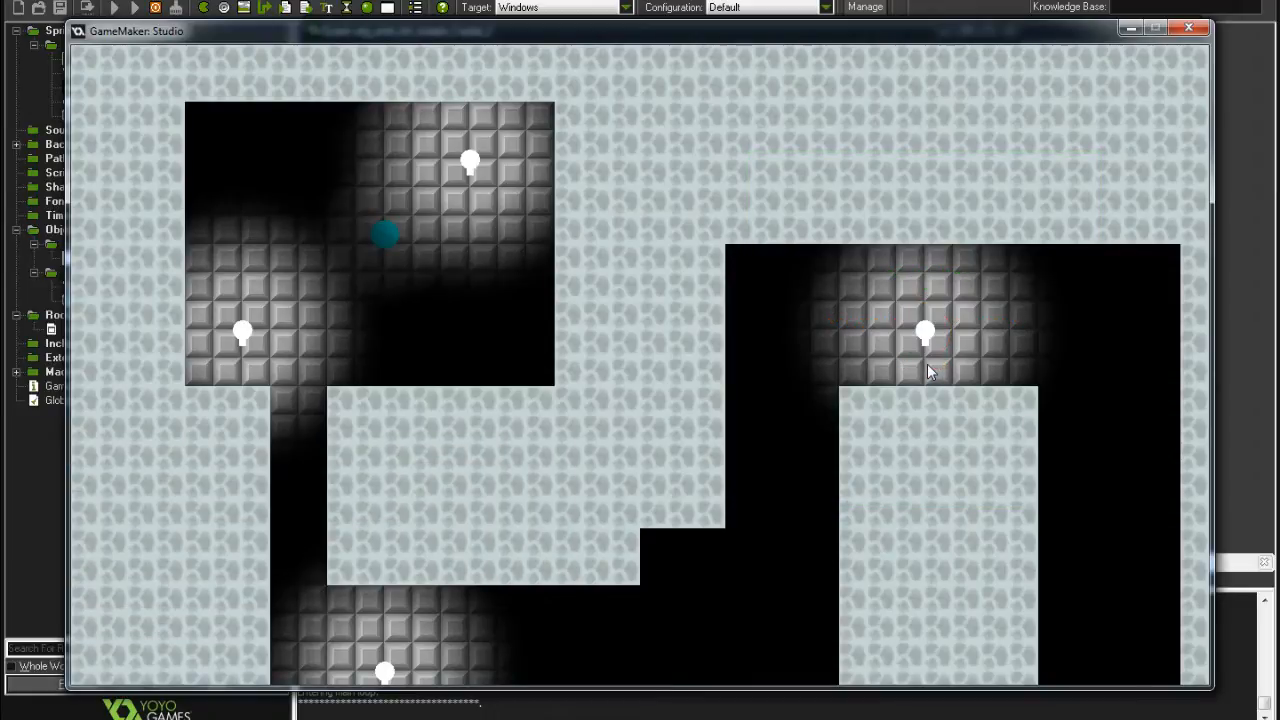
pyautogui.click(929, 335)
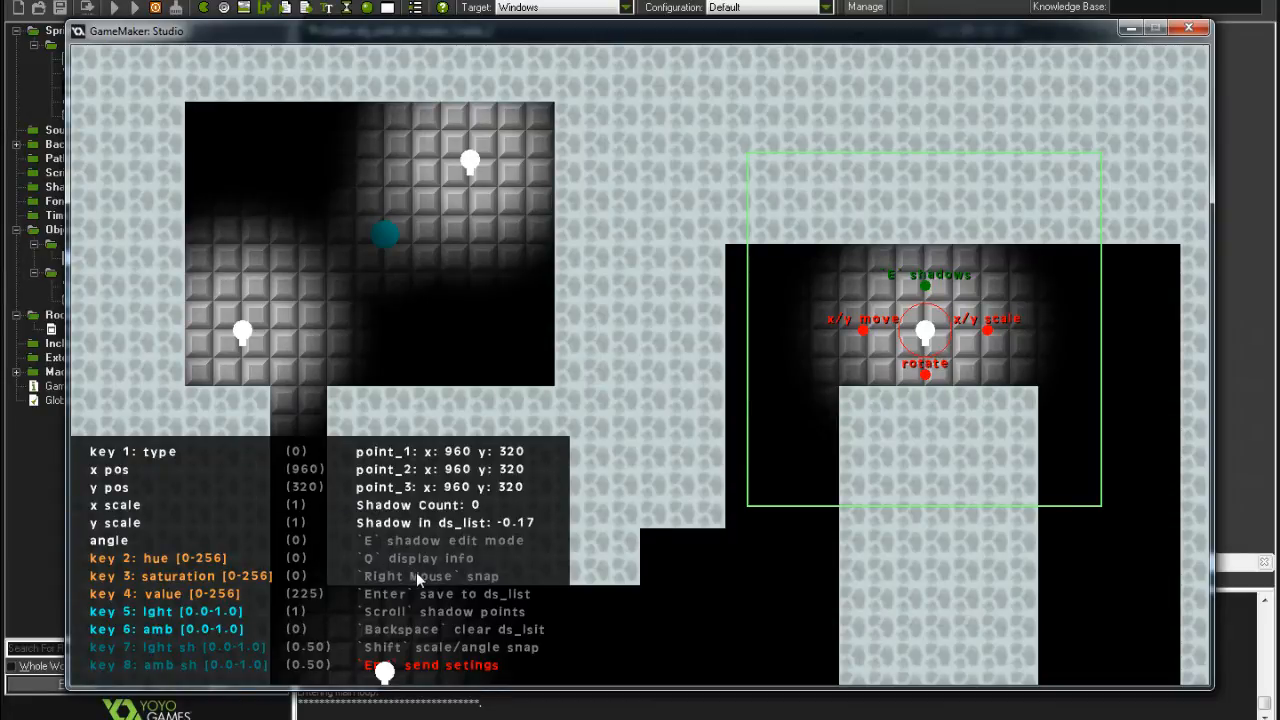
pyautogui.press('q')
pyautogui.press('q')
pyautogui.press('q')
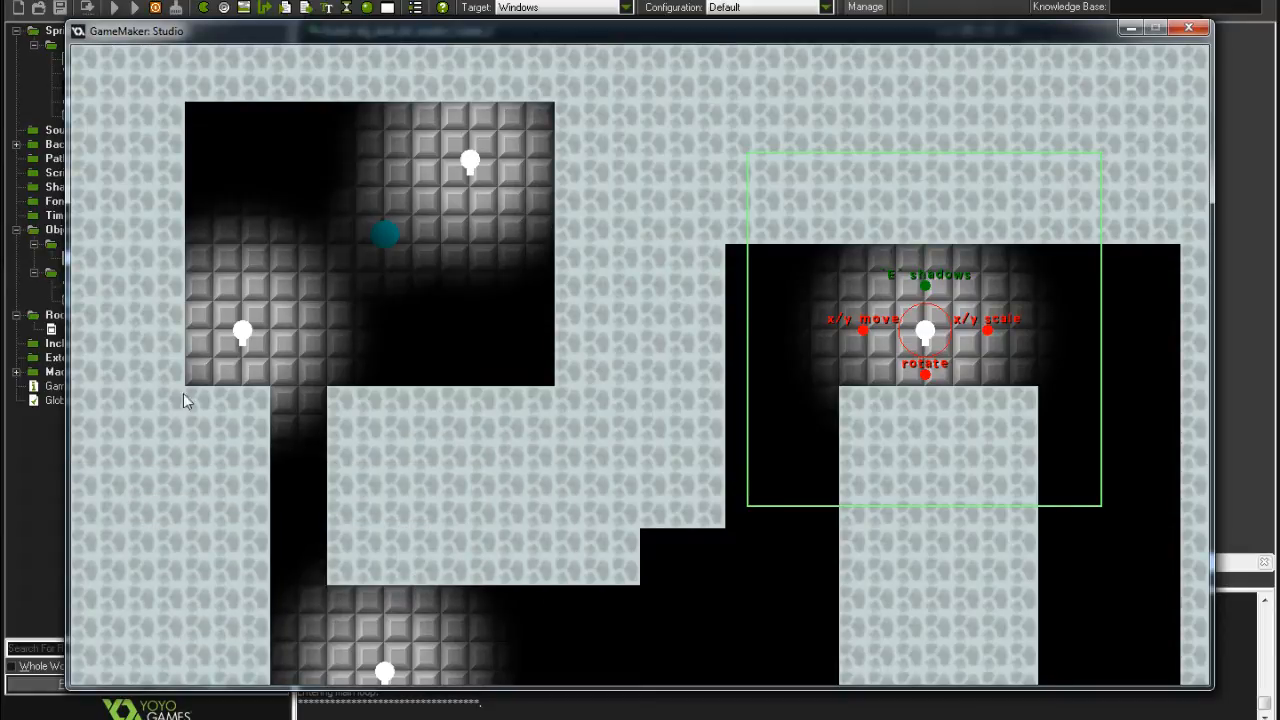
pyautogui.press('q')
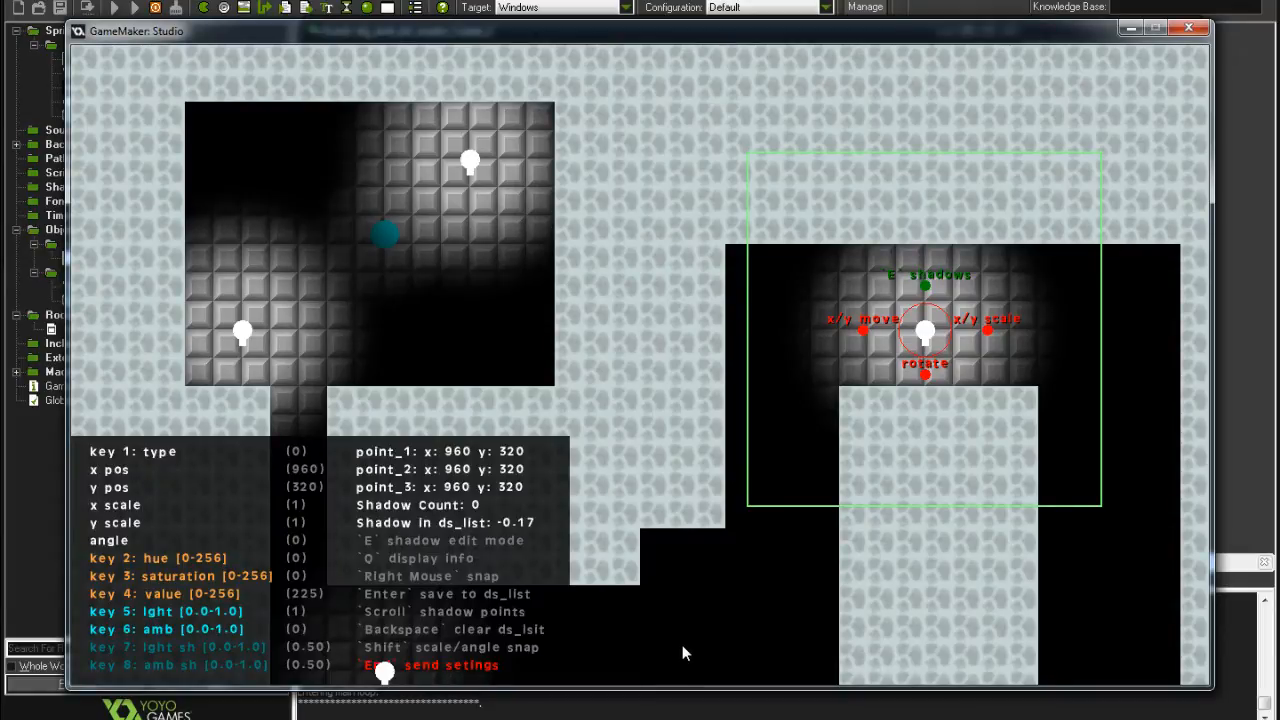
pyautogui.press('q')
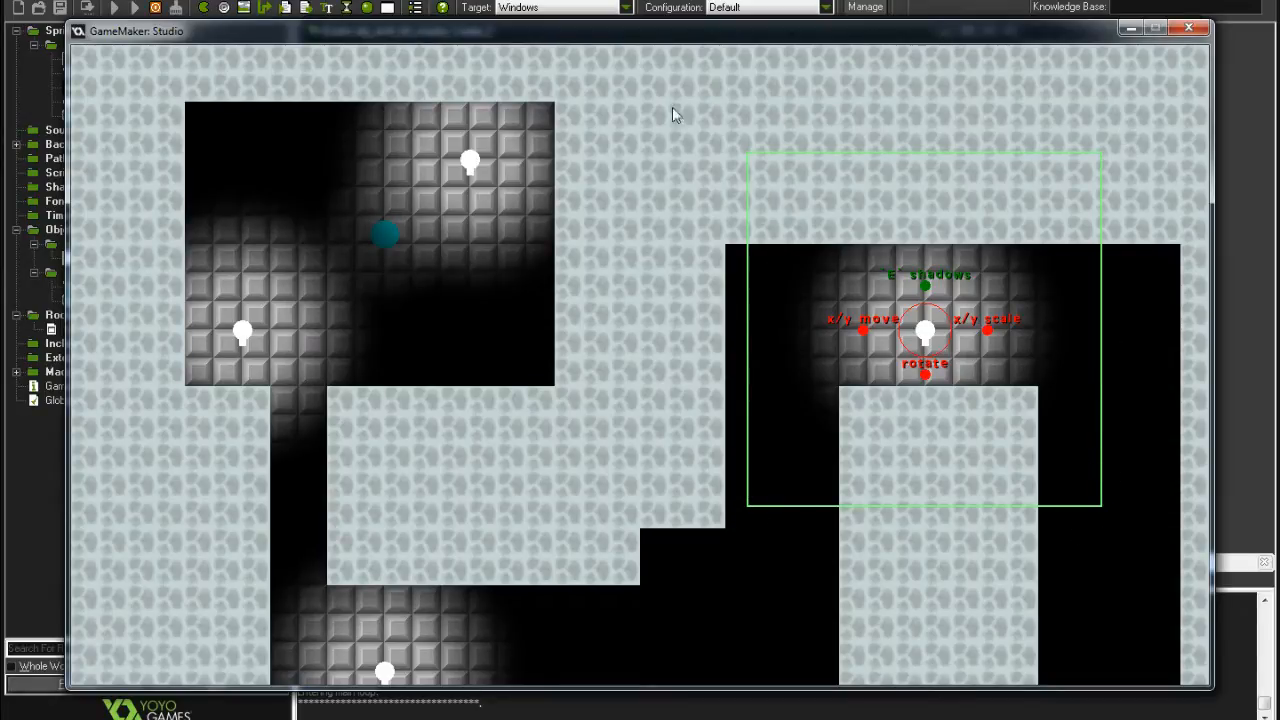
# Check the properties of spr_custom_boundary in the project, close them and return to the running game.
pyautogui.press('Escape')
pyautogui.click(115, 62)
pyautogui.doubleClick(115, 62)
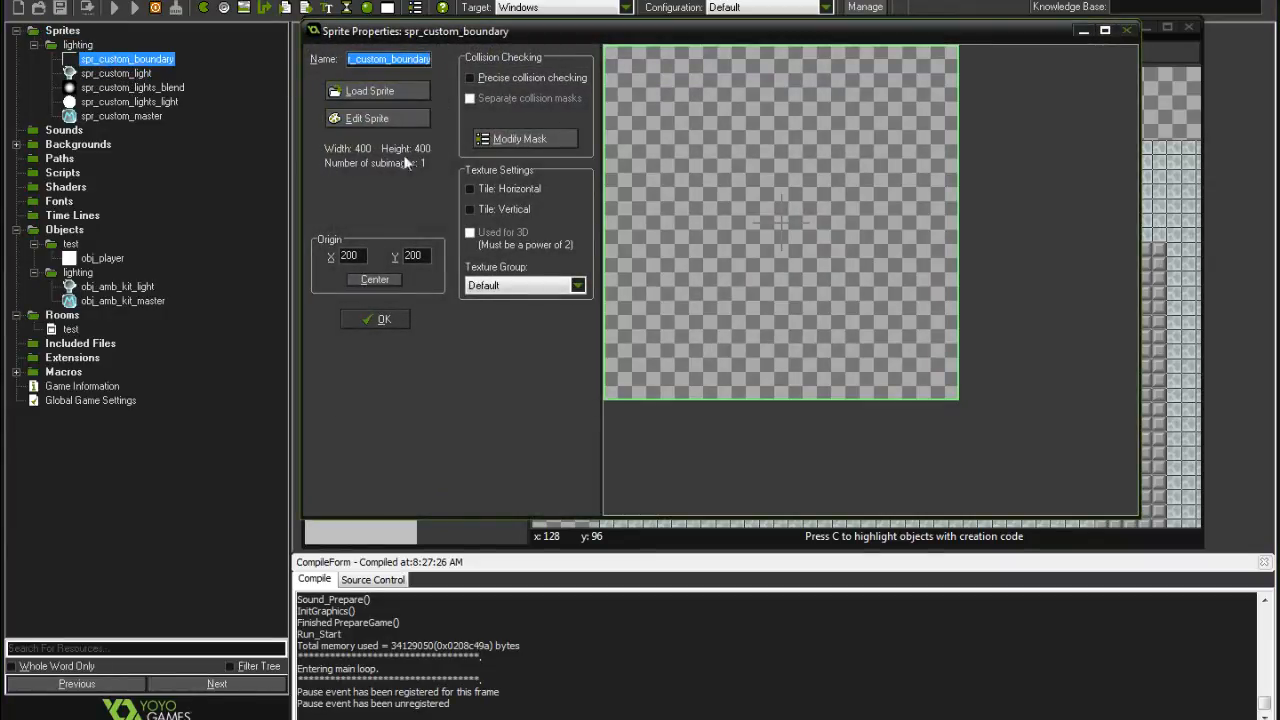
pyautogui.click(381, 318)
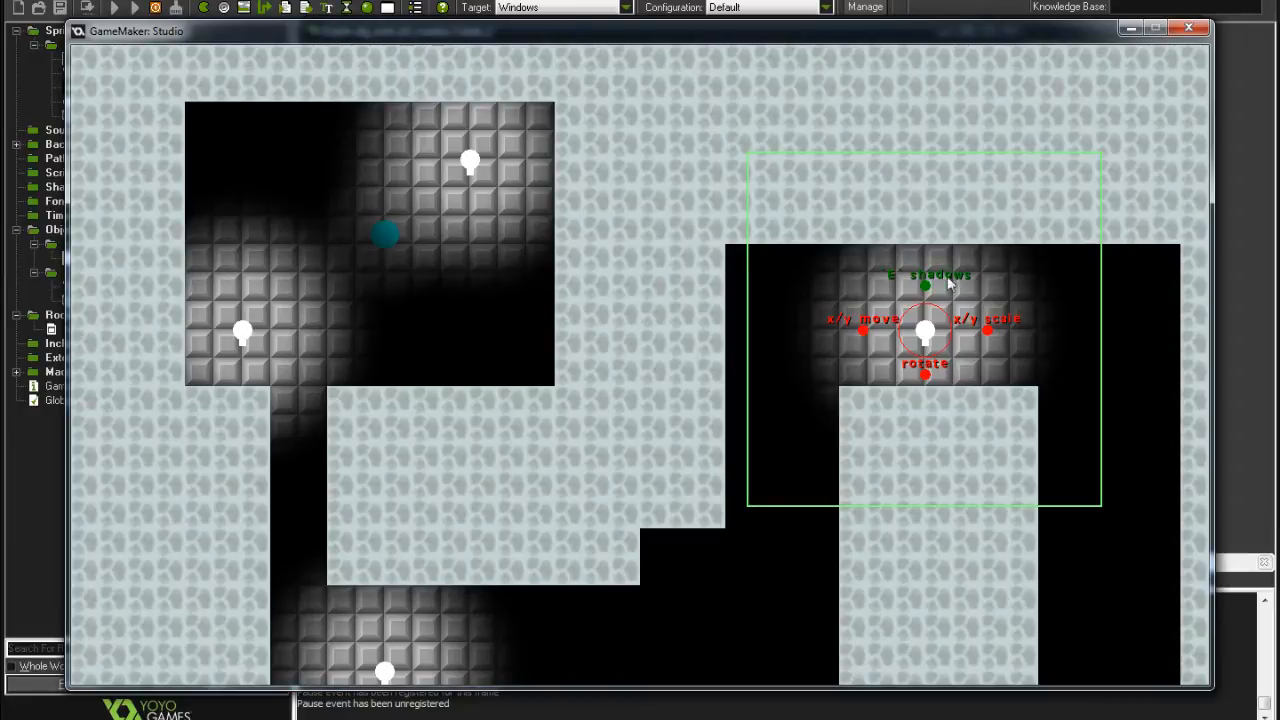
# Try deselecting and reselecting the light above the pillar, and move it to about x 1013, y 306.
pyautogui.moveTo(863, 338)
pyautogui.mouseDown()
pyautogui.moveTo(787, 360)
pyautogui.moveTo(826, 366)
pyautogui.moveTo(849, 328)
pyautogui.mouseUp()
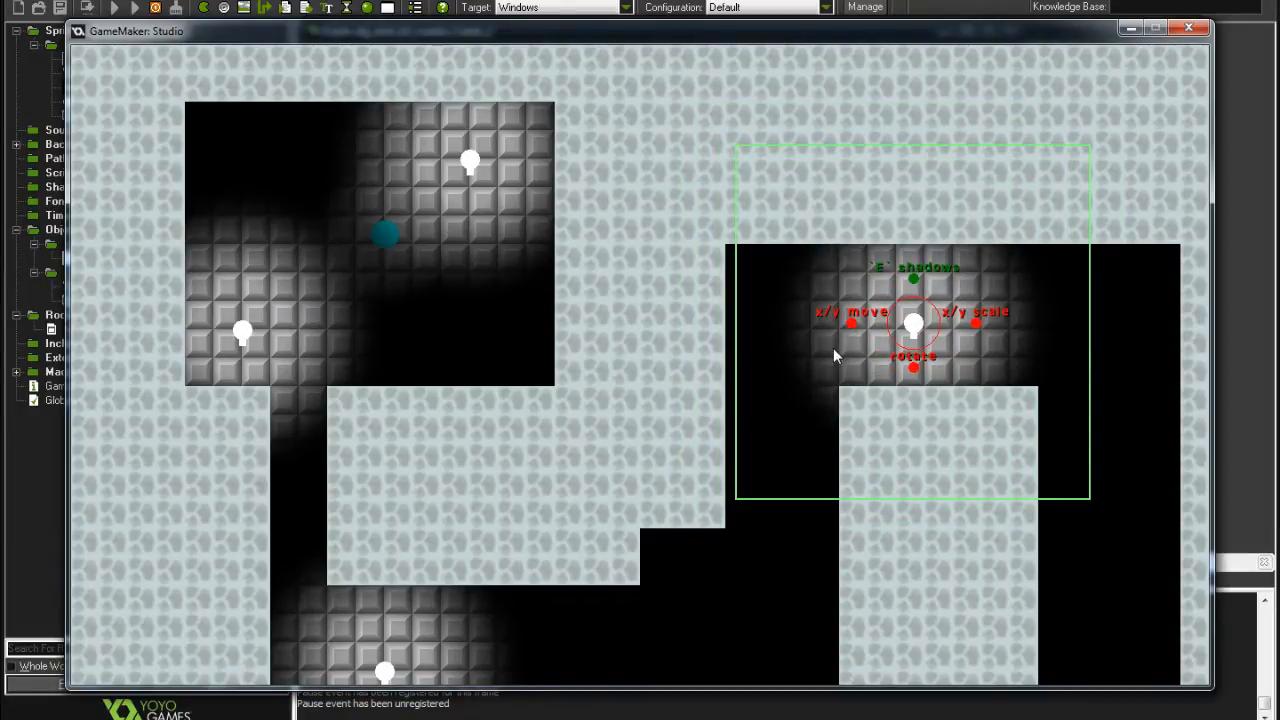
pyautogui.click(787, 312)
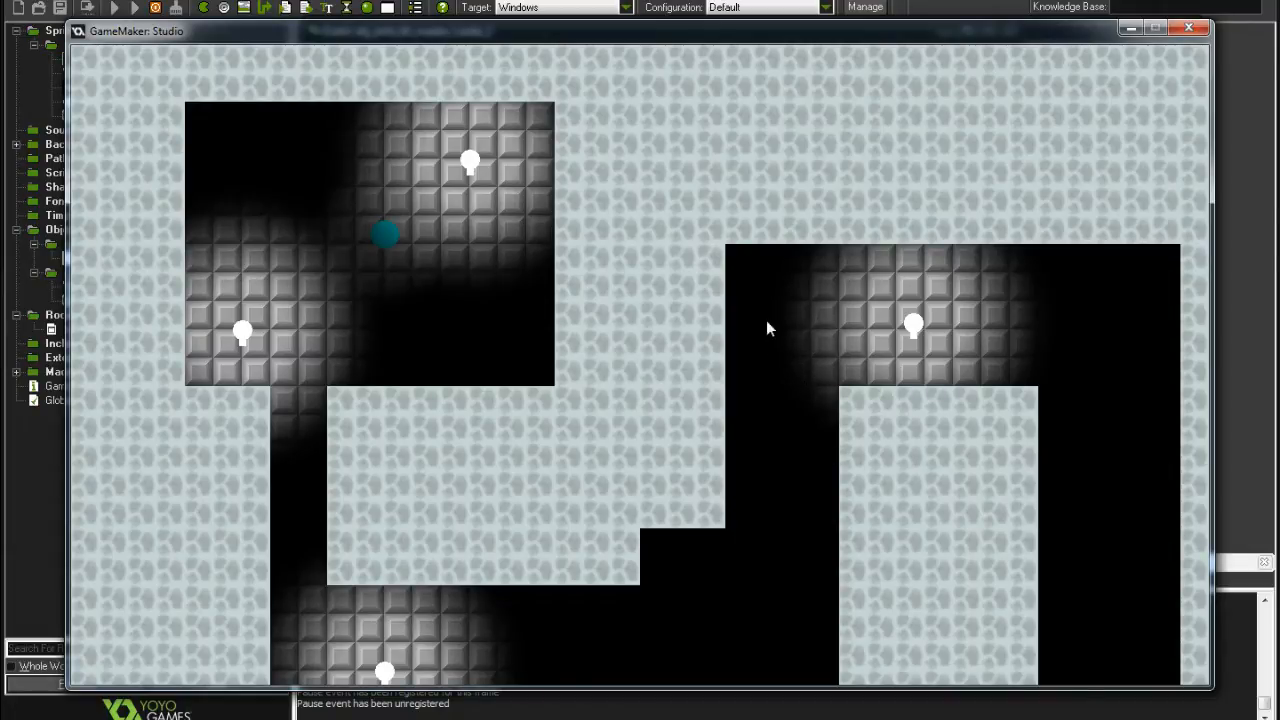
pyautogui.click(914, 324)
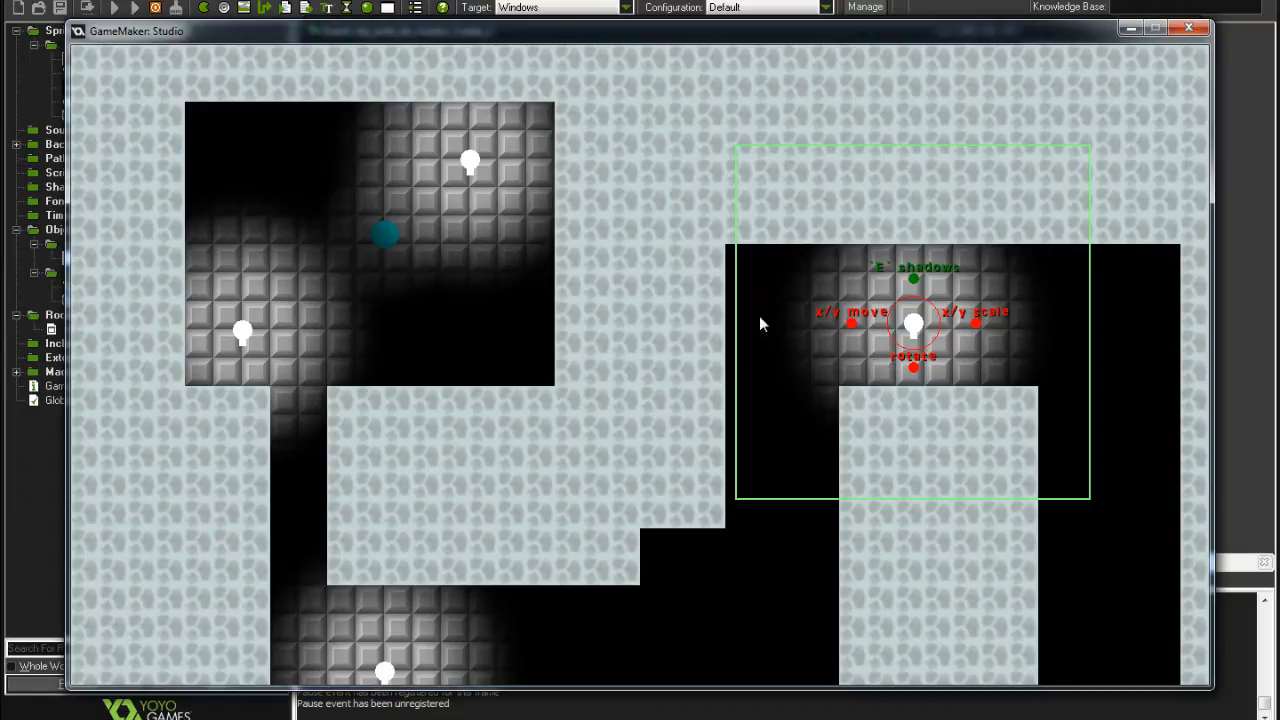
pyautogui.click(914, 350)
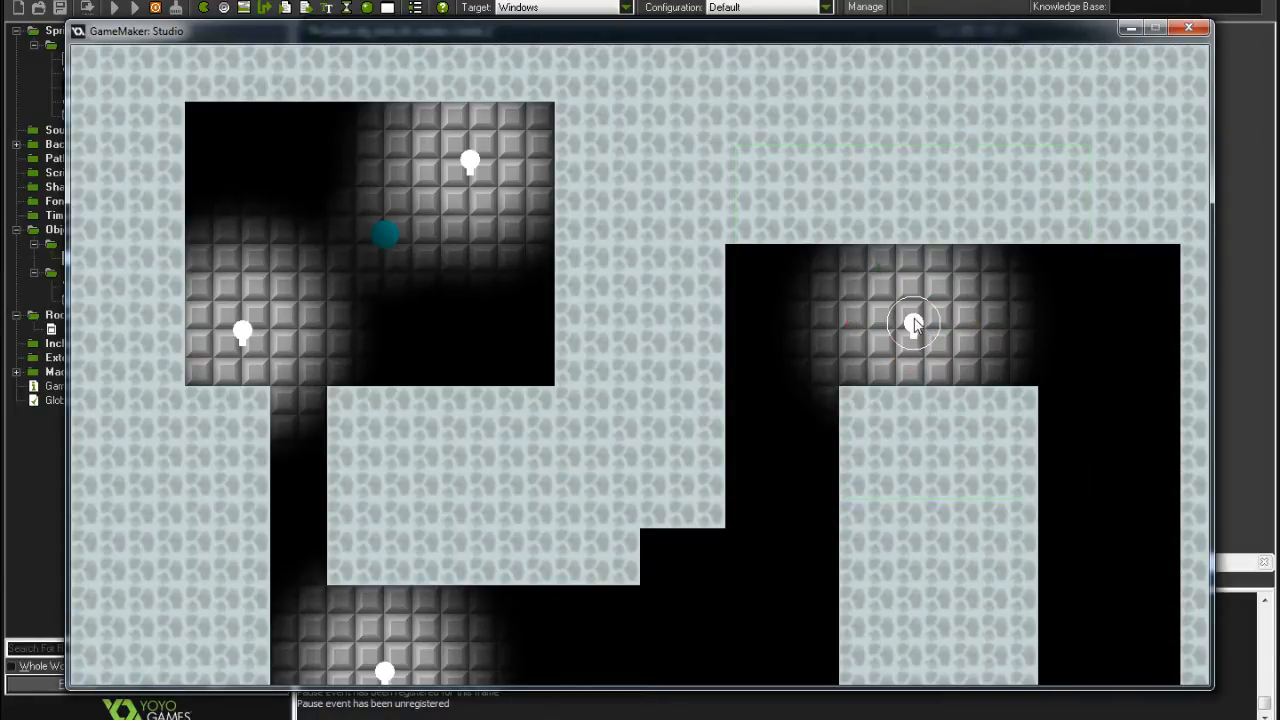
pyautogui.click(915, 324)
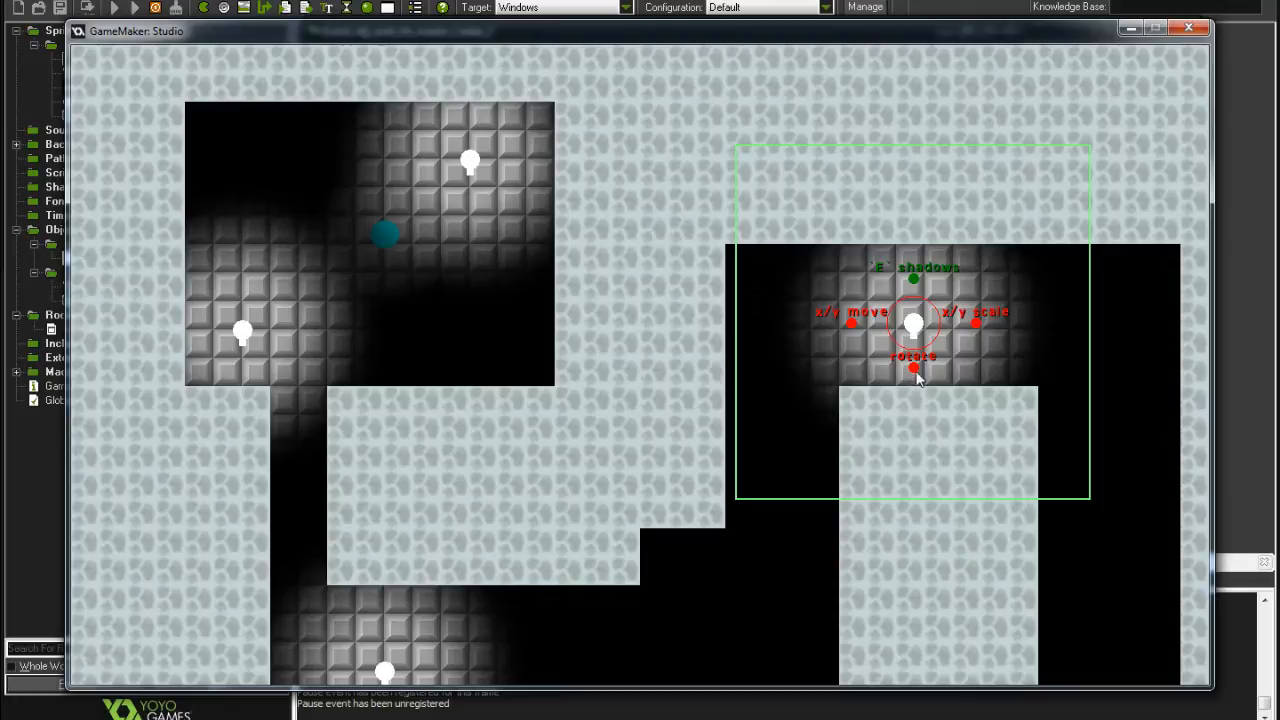
pyautogui.moveTo(852, 327); pyautogui.dragTo(912, 322)
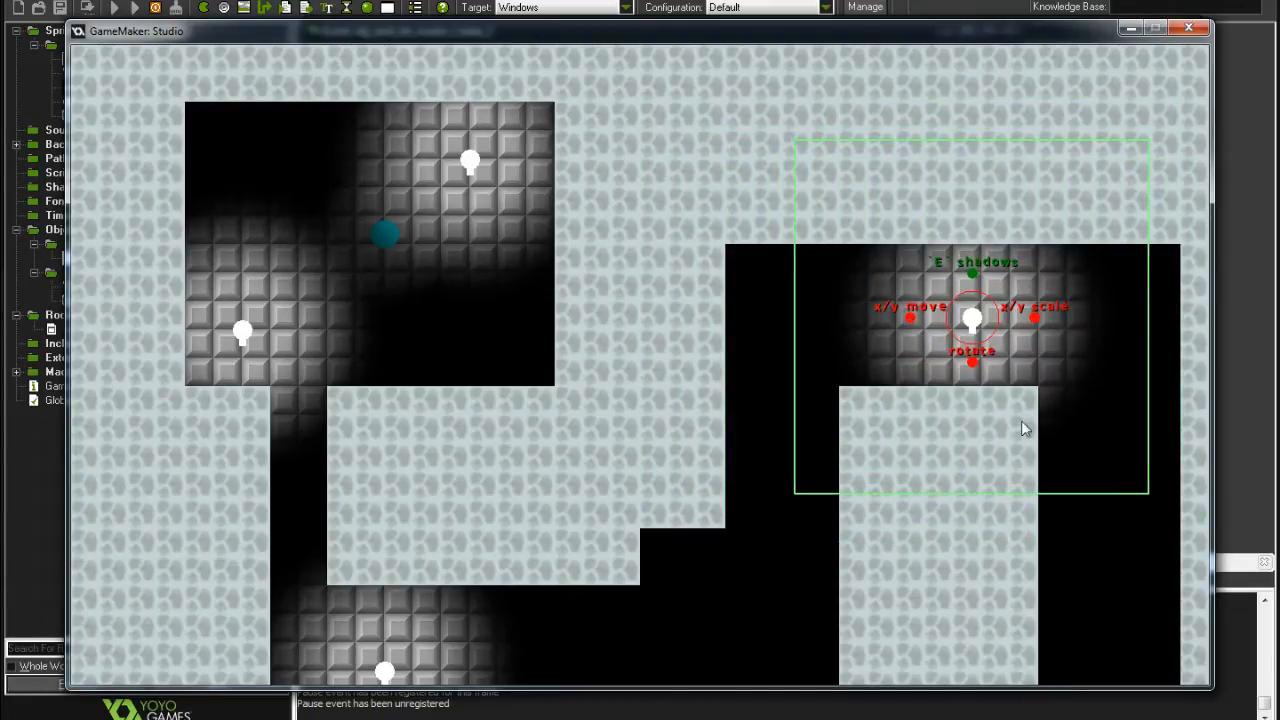
# Rotate the selected light to about 327 degrees, show the info display and switch the light between types 0 and 1, ending on 1.
pyautogui.moveTo(975, 368); pyautogui.dragTo(877, 534)
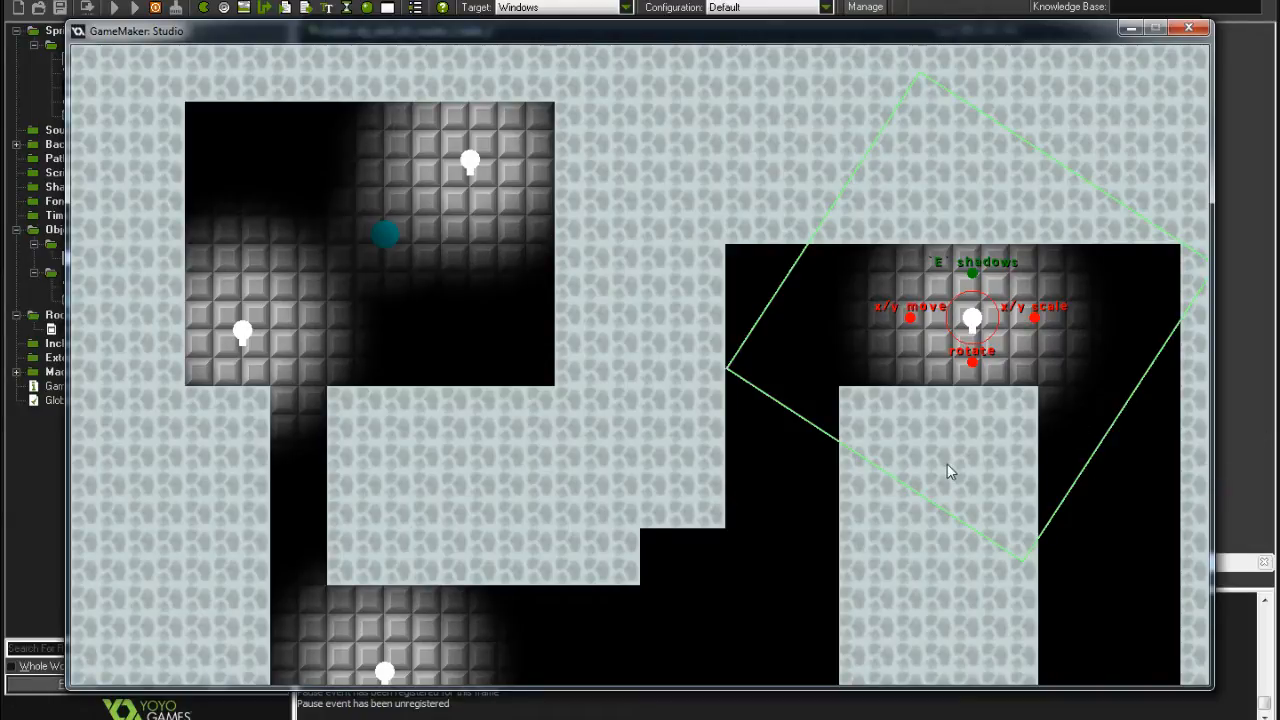
pyautogui.press('q')
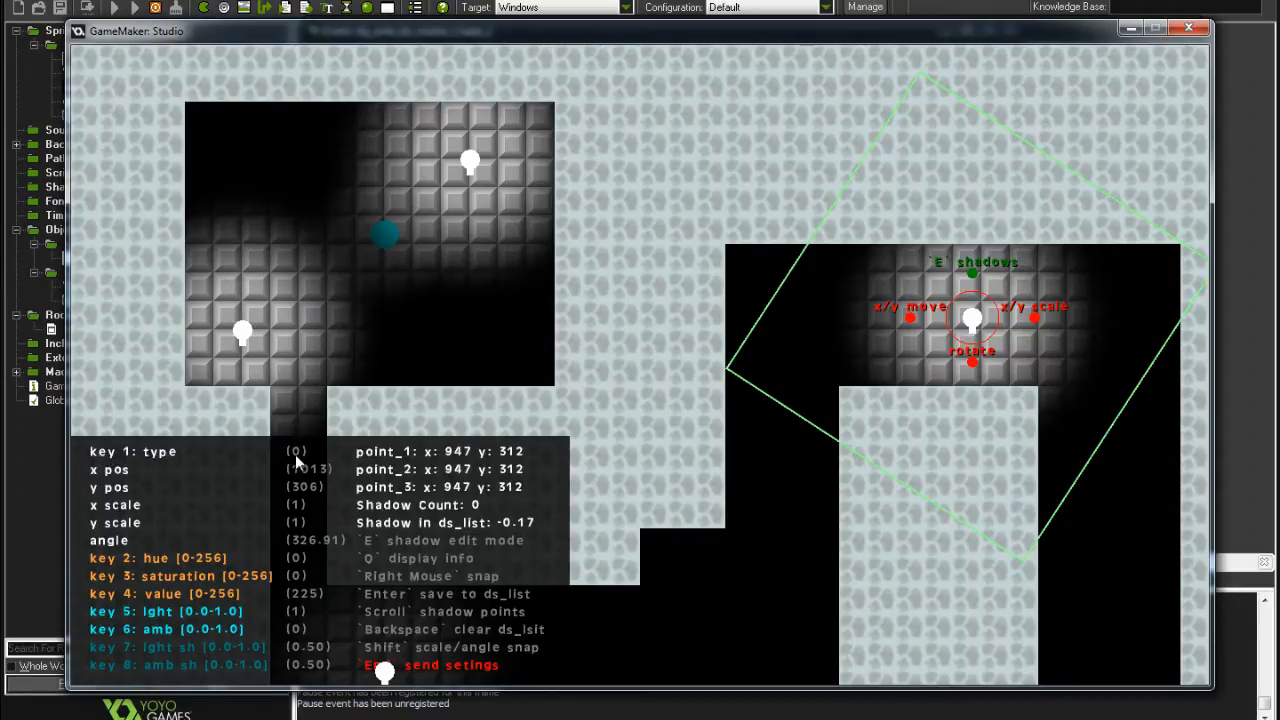
pyautogui.press('1')
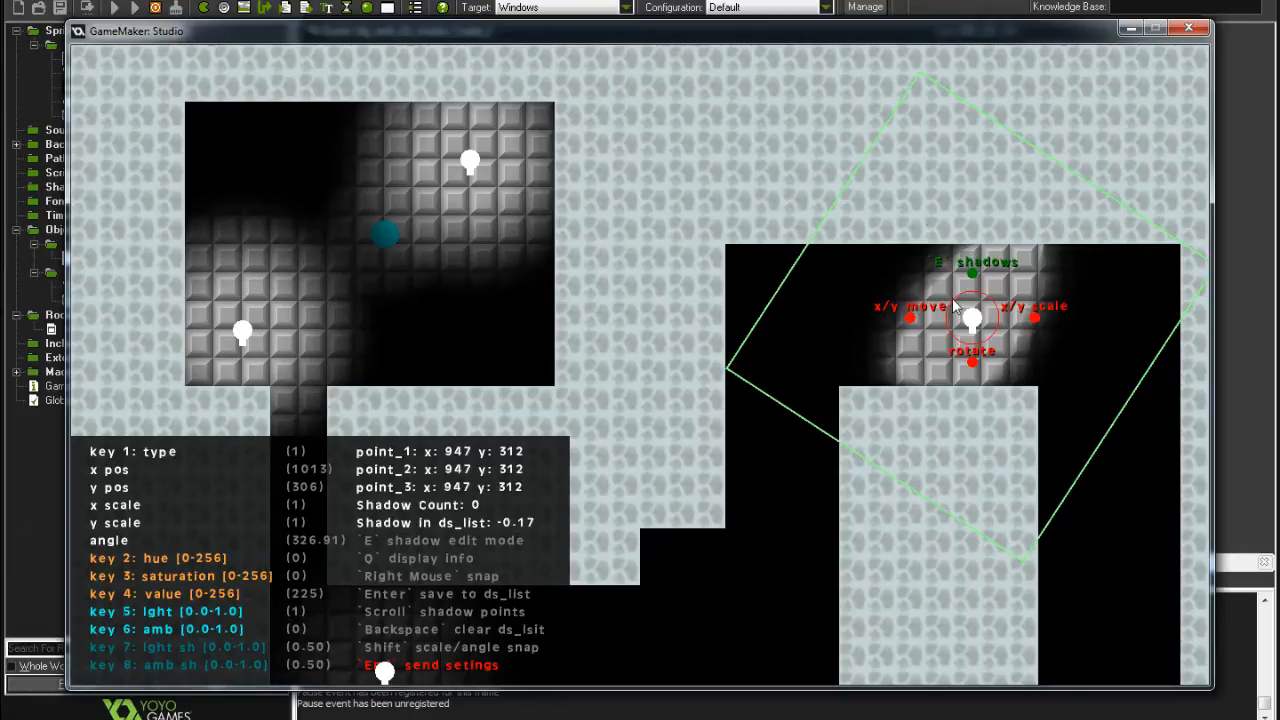
pyautogui.press('1')
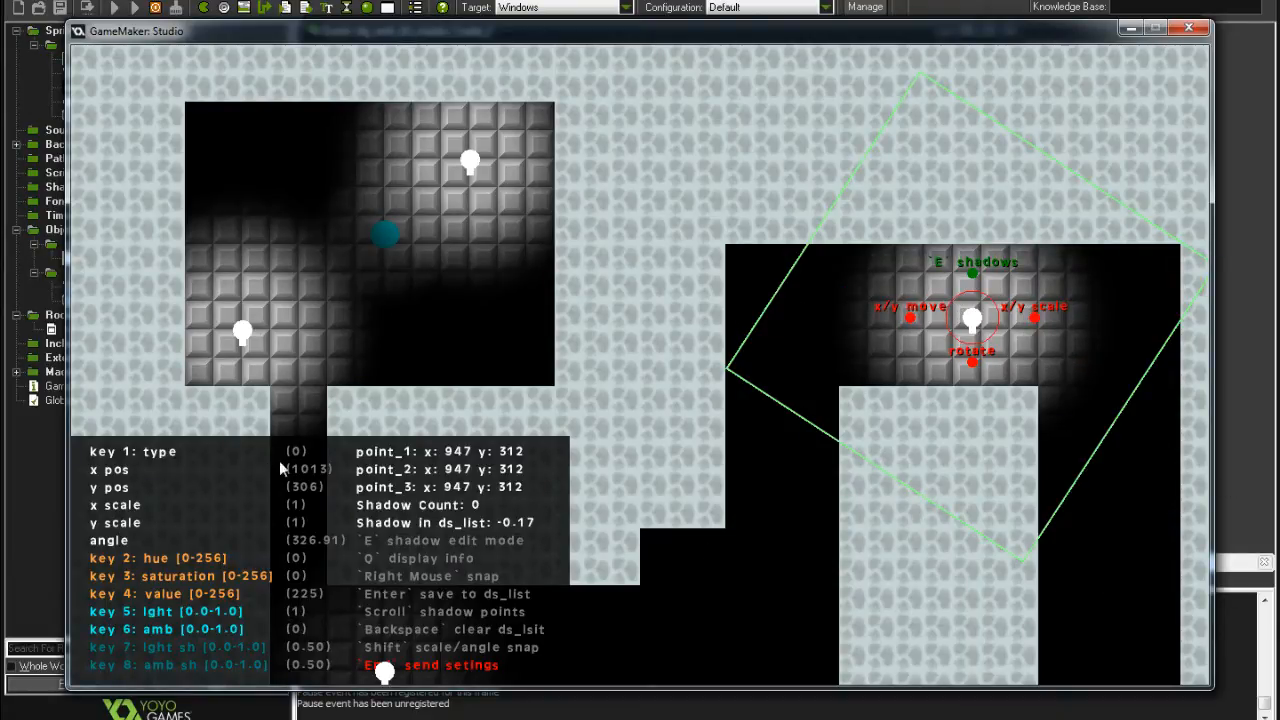
pyautogui.press('1')
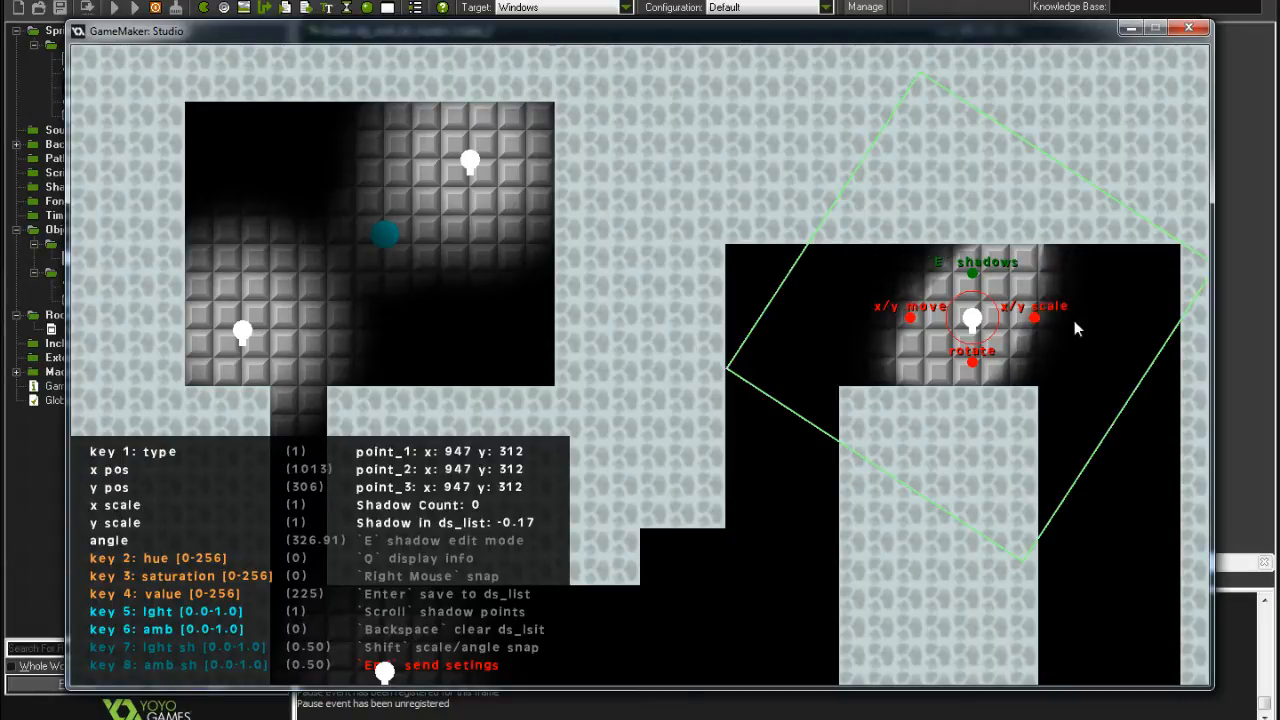
# Rotate the selected light to 360 degrees, scale it to about 1.06 on both axes and set it back to type 0.
pyautogui.moveTo(974, 366); pyautogui.dragTo(775, 345)
pyautogui.moveTo(975, 366); pyautogui.dragTo(1030, 464)
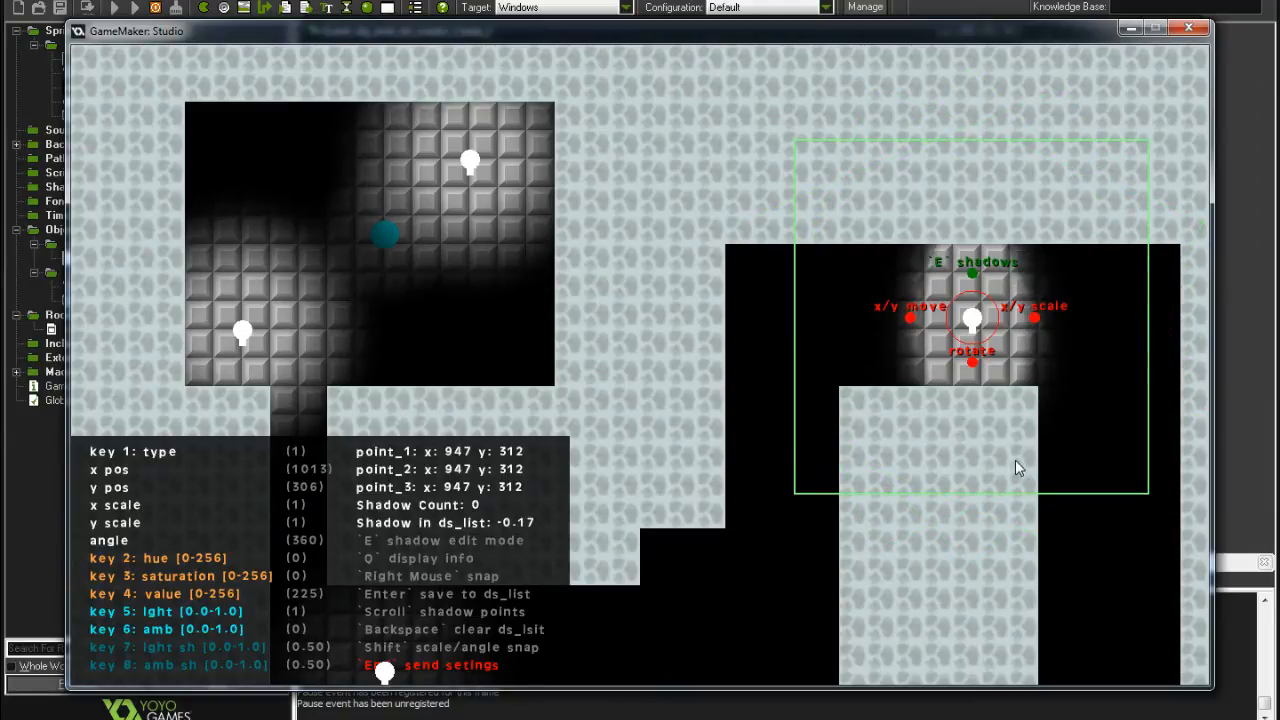
pyautogui.moveTo(1036, 322); pyautogui.dragTo(1071, 419)
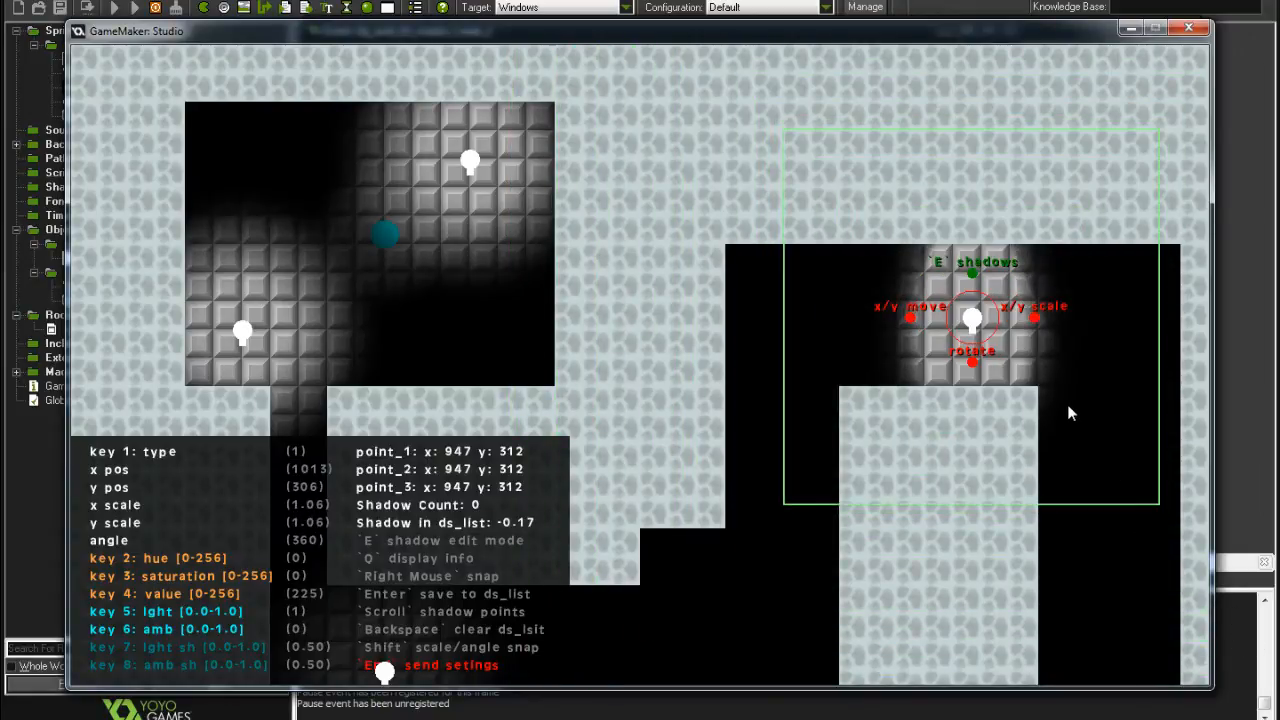
pyautogui.press('1')
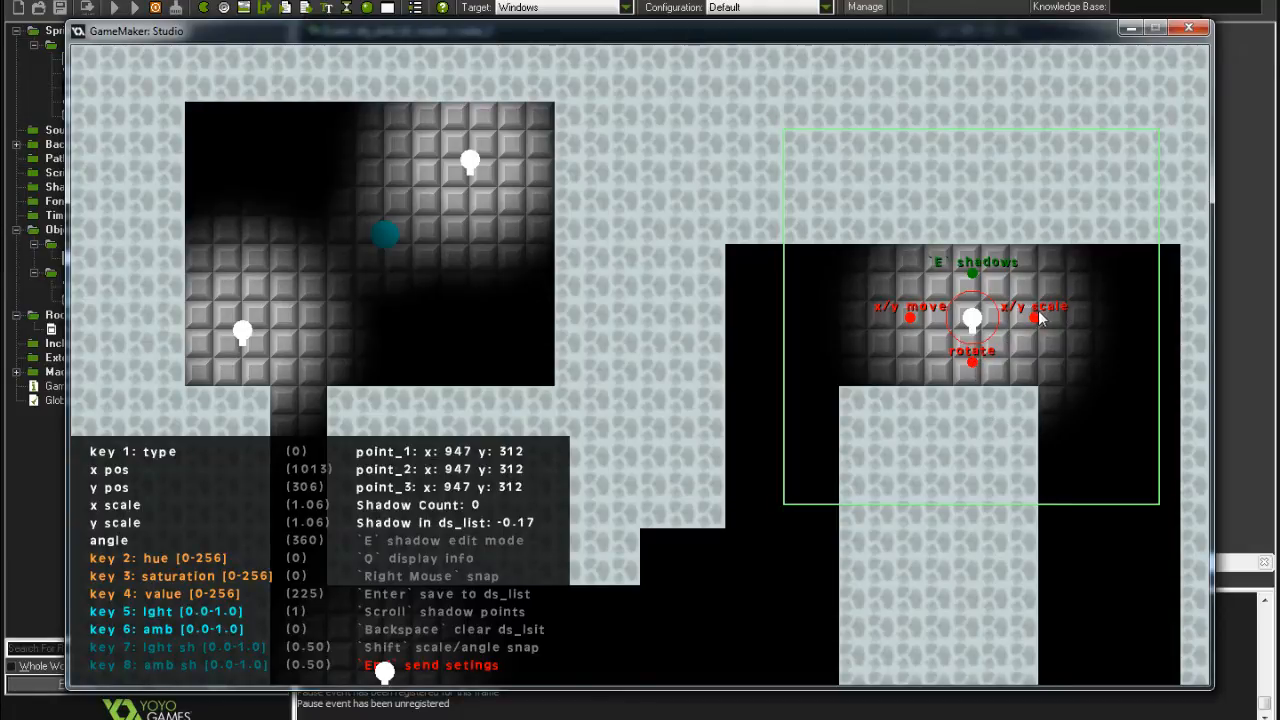
# Try shaping the light into a narrow beam with scale about 0.15 by 2.86, rotated to 315 and about 382 degrees.
pyautogui.moveTo(1036, 322); pyautogui.dragTo(985, 570)
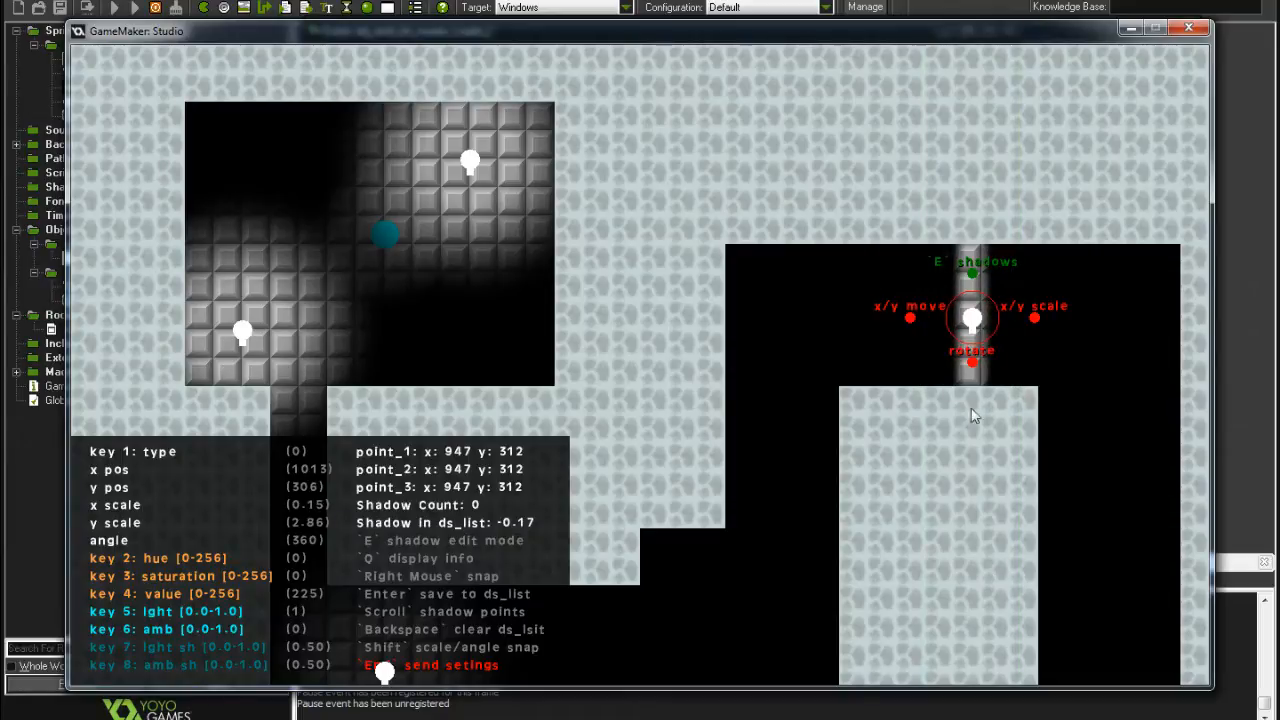
pyautogui.moveTo(973, 370); pyautogui.dragTo(920, 395)
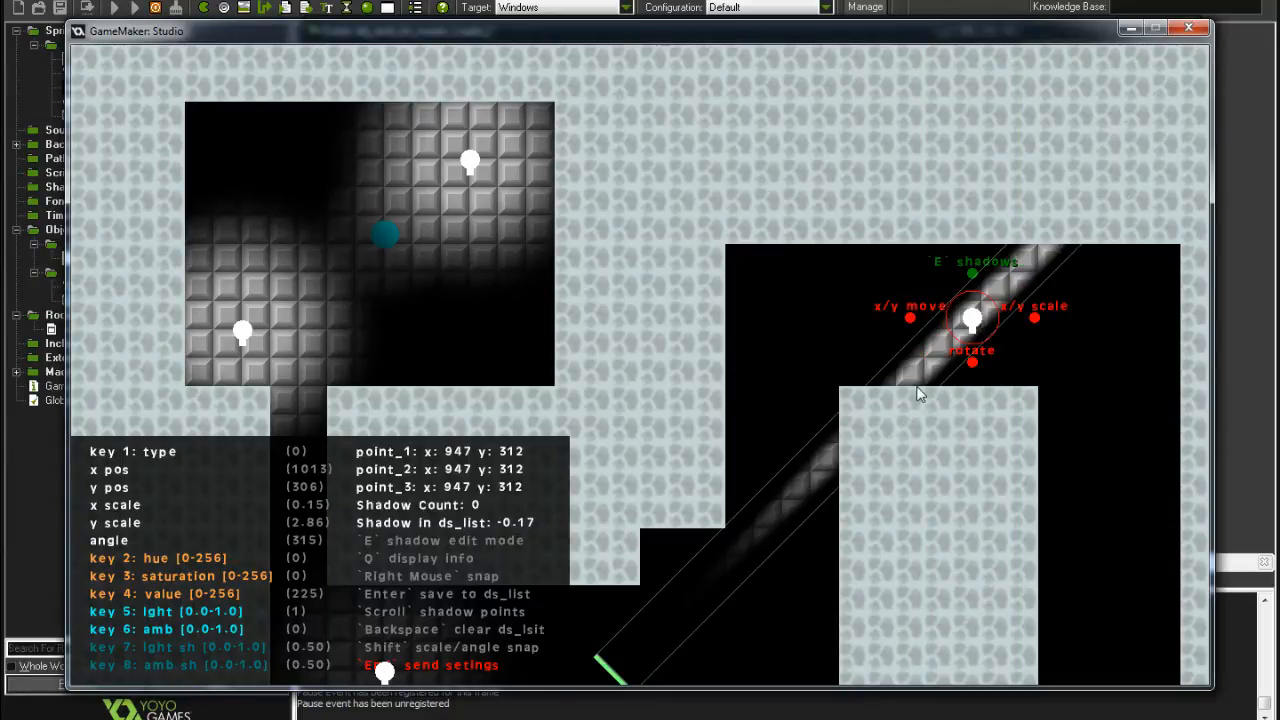
pyautogui.moveTo(911, 316)
pyautogui.mouseDown()
pyautogui.moveTo(903, 290)
pyautogui.moveTo(880, 280)
pyautogui.moveTo(925, 268)
pyautogui.moveTo(937, 283)
pyautogui.moveTo(918, 310)
pyautogui.mouseUp()
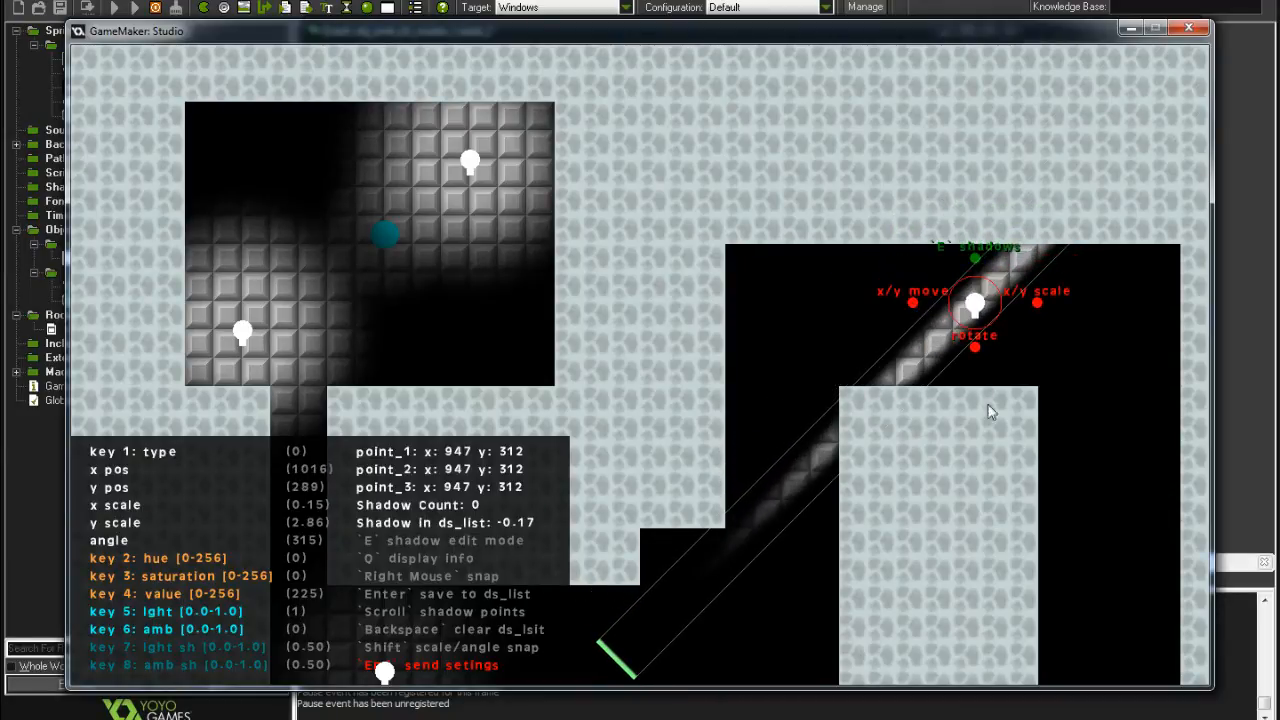
pyautogui.moveTo(978, 347); pyautogui.dragTo(1068, 531)
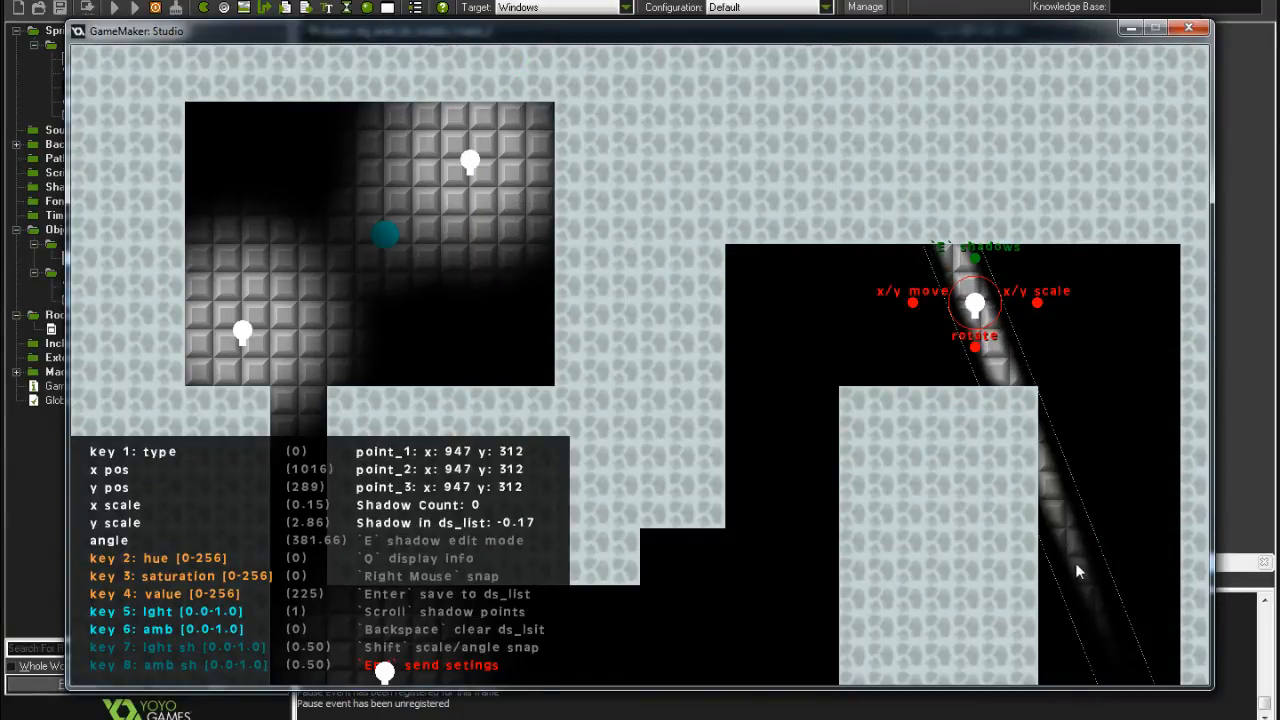
# Scale the light to about 1.04 on both axes, snap its angle to 360 and move it to about x 956, y 285.
pyautogui.moveTo(1041, 306); pyautogui.dragTo(1104, 434)
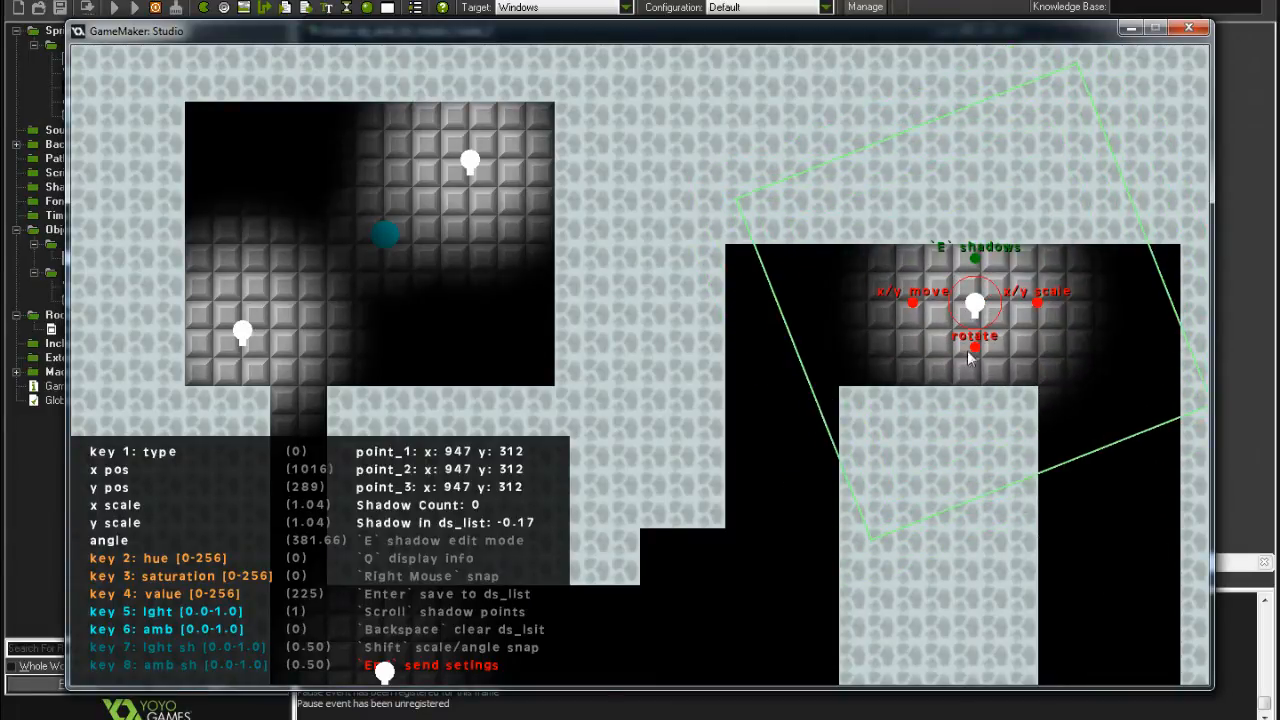
pyautogui.keyDown('shift'); pyautogui.moveTo(977, 345); pyautogui.dragTo(975, 460); pyautogui.keyUp('shift')
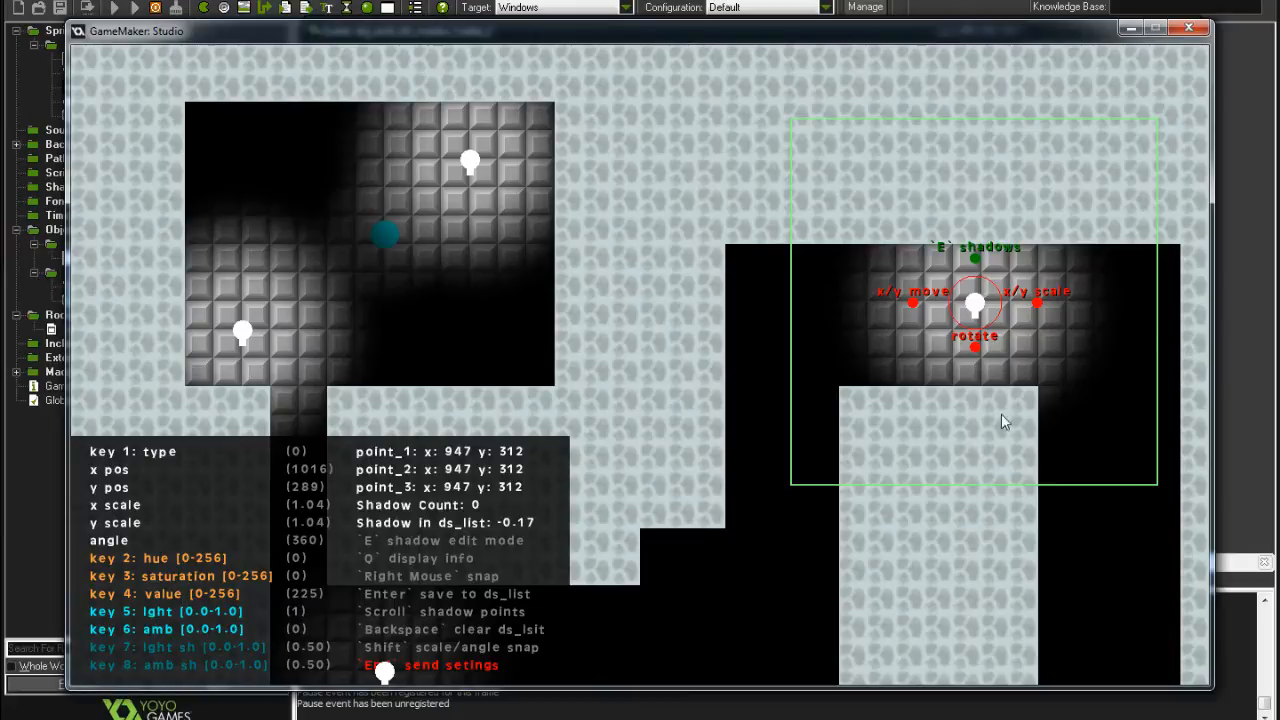
pyautogui.moveTo(913, 302); pyautogui.dragTo(862, 306)
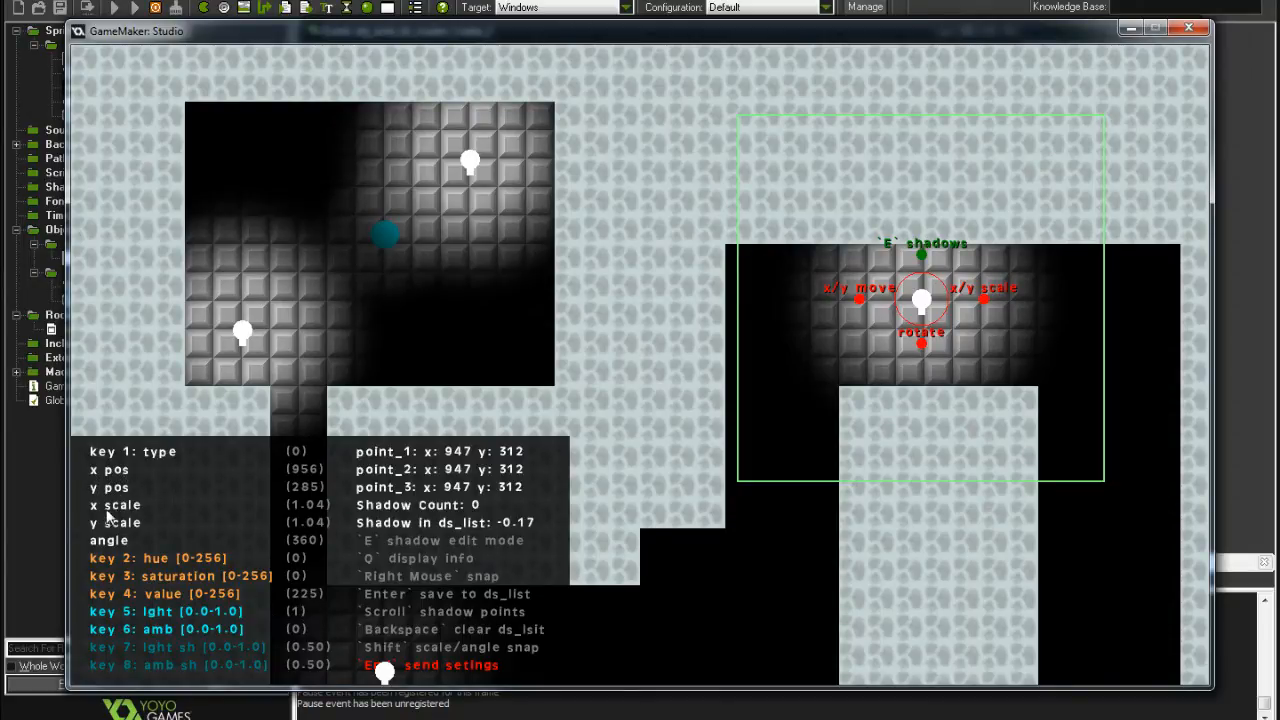
# Change the selected light to type 1 and move it into the corridor beside the pillar, at about x 824, y 346.
pyautogui.moveTo(858, 302)
pyautogui.mouseDown()
pyautogui.moveTo(848, 341)
pyautogui.moveTo(815, 324)
pyautogui.moveTo(983, 224)
pyautogui.moveTo(877, 310)
pyautogui.mouseUp()
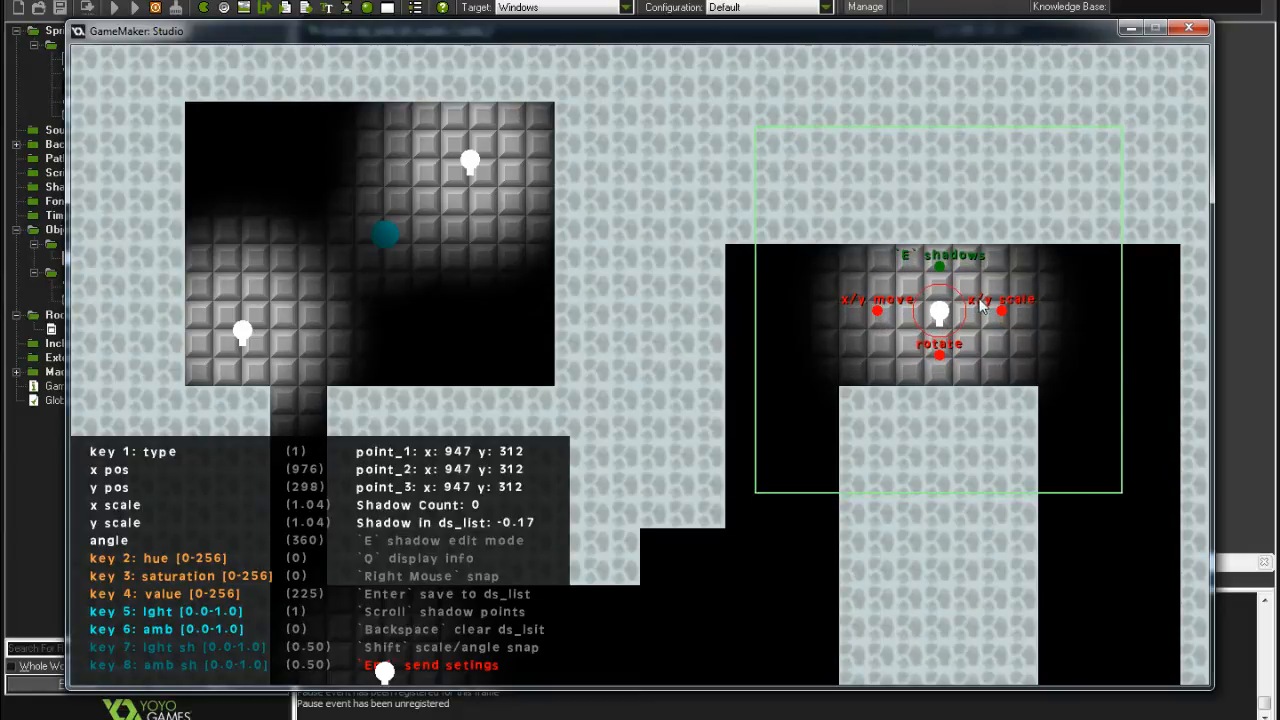
pyautogui.press('1')
pyautogui.moveTo(877, 310); pyautogui.dragTo(744, 358)
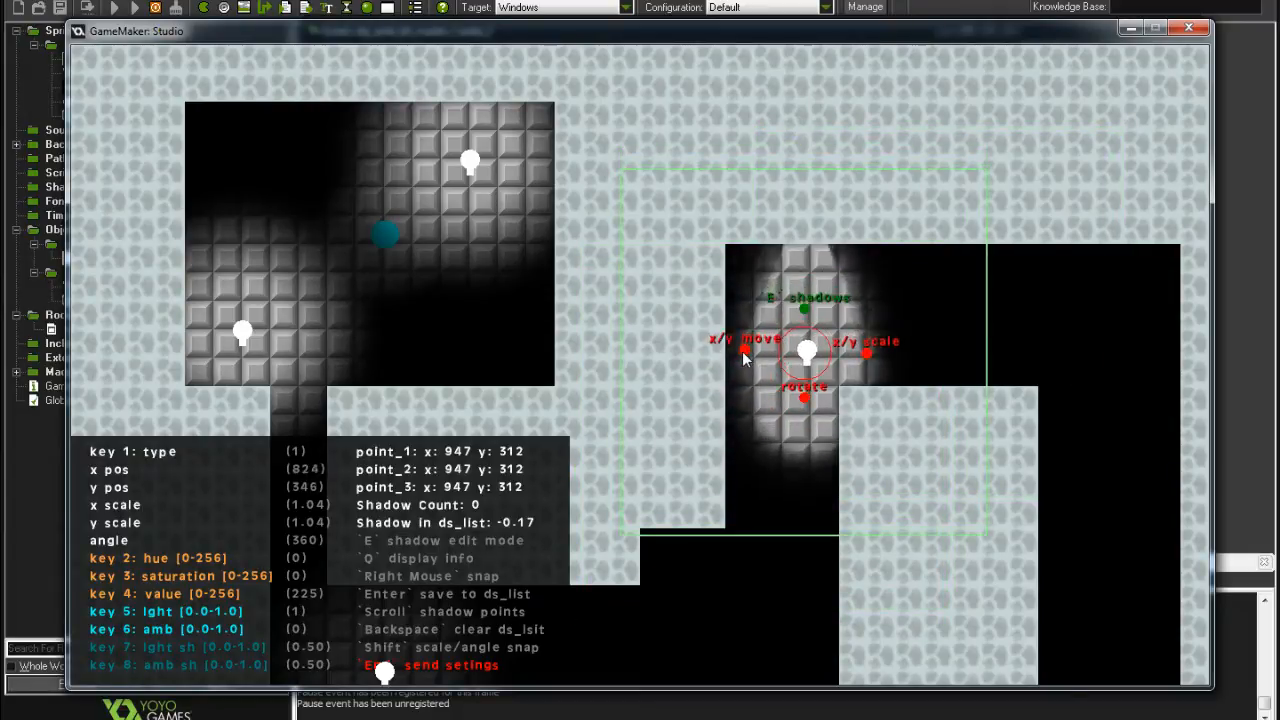
# Move the upper light of the square room to the far side of the pillar, about x 1131, y 350, and set it to type 1.
pyautogui.click(471, 166)
pyautogui.moveTo(418, 165); pyautogui.dragTo(1020, 362)
pyautogui.press('1')
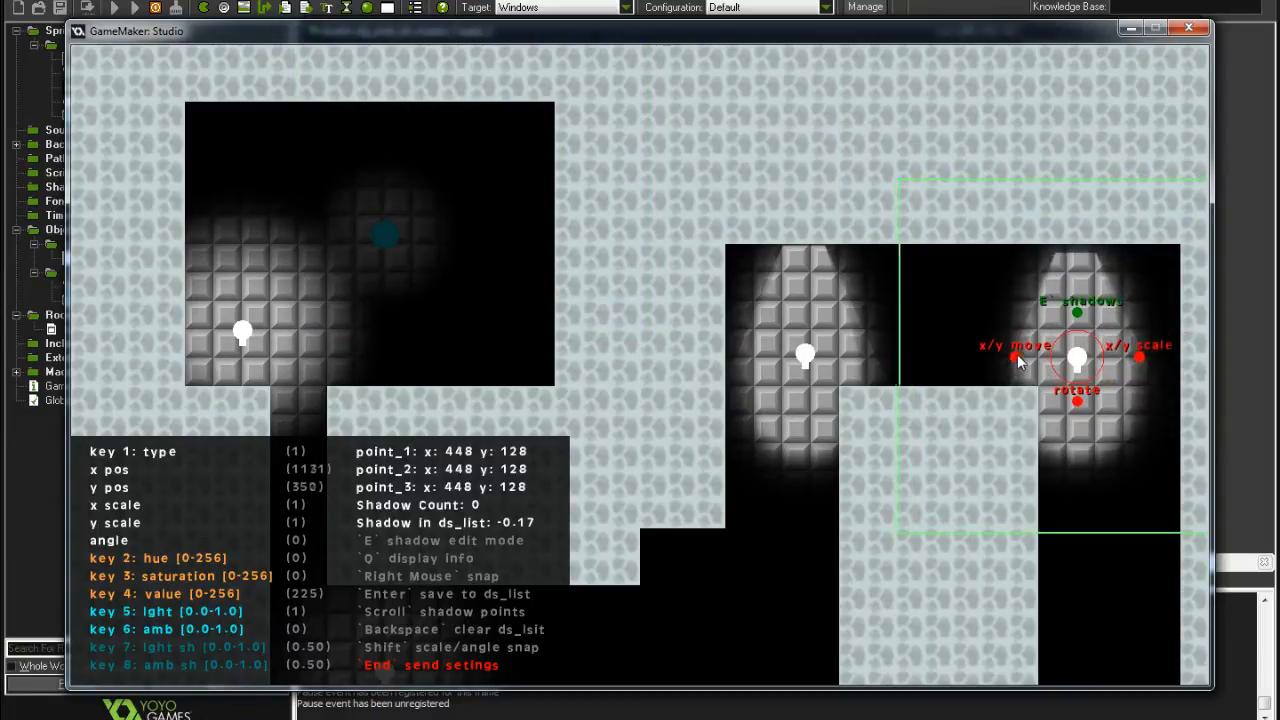
# Scale the two lights beside the pillar to 0.85 by 1.56 and move them to about x 1155, y 402 and x 805, y 403.
pyautogui.moveTo(1140, 357); pyautogui.dragTo(1048, 442)
pyautogui.moveTo(1018, 381); pyautogui.dragTo(1040, 427)
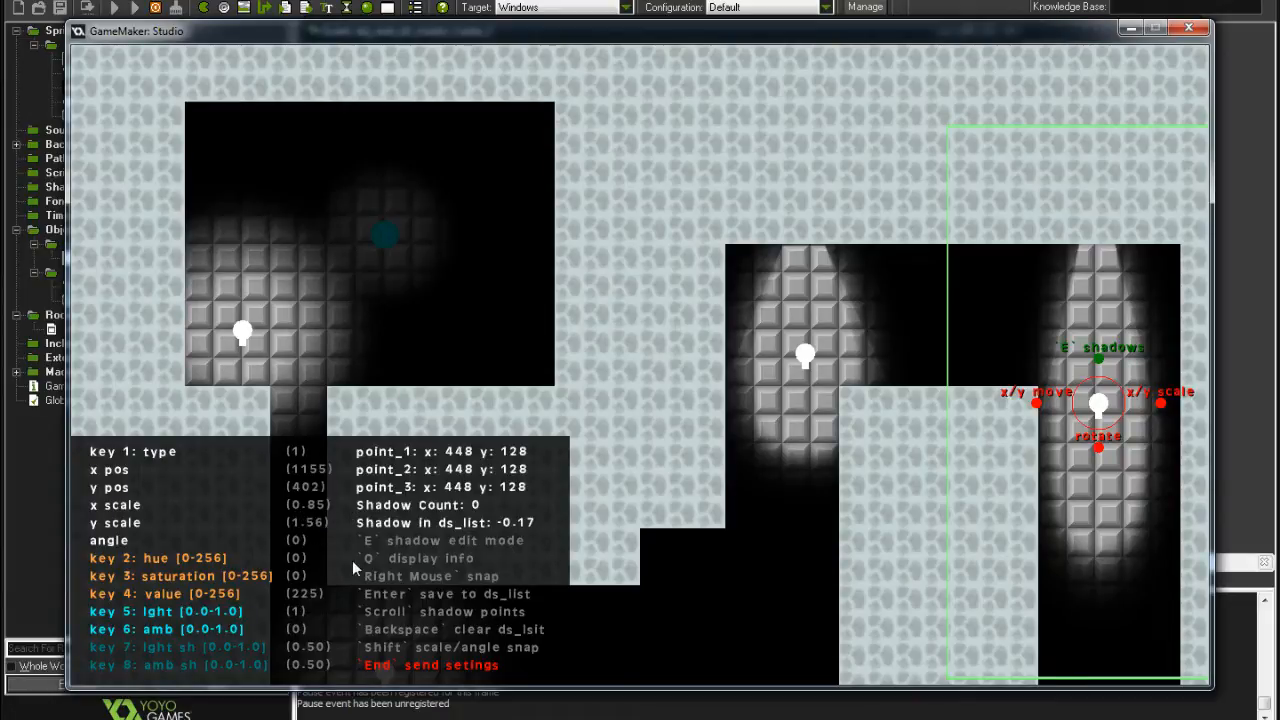
pyautogui.click(805, 355)
pyautogui.moveTo(848, 405); pyautogui.dragTo(880, 491)
pyautogui.moveTo(742, 354); pyautogui.dragTo(731, 418)
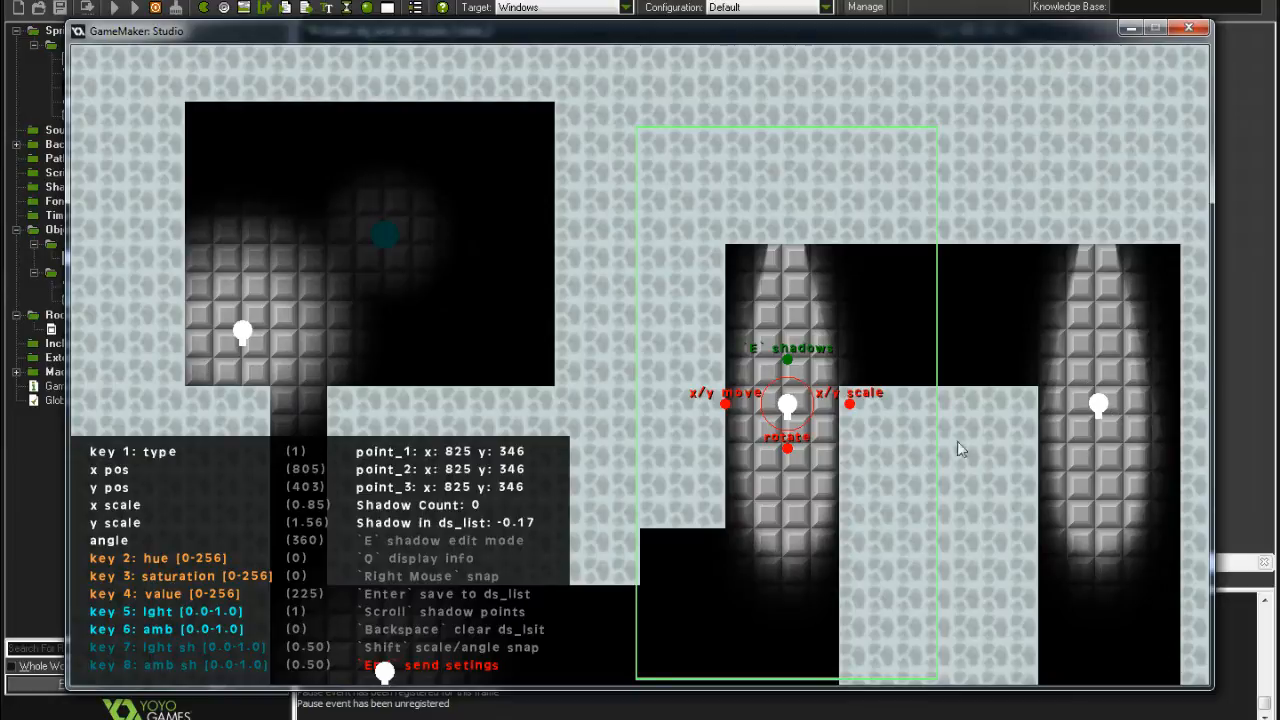
# Compare the settings of the two corridor lights beside the pillar by selecting each in turn.
pyautogui.click(921, 419)
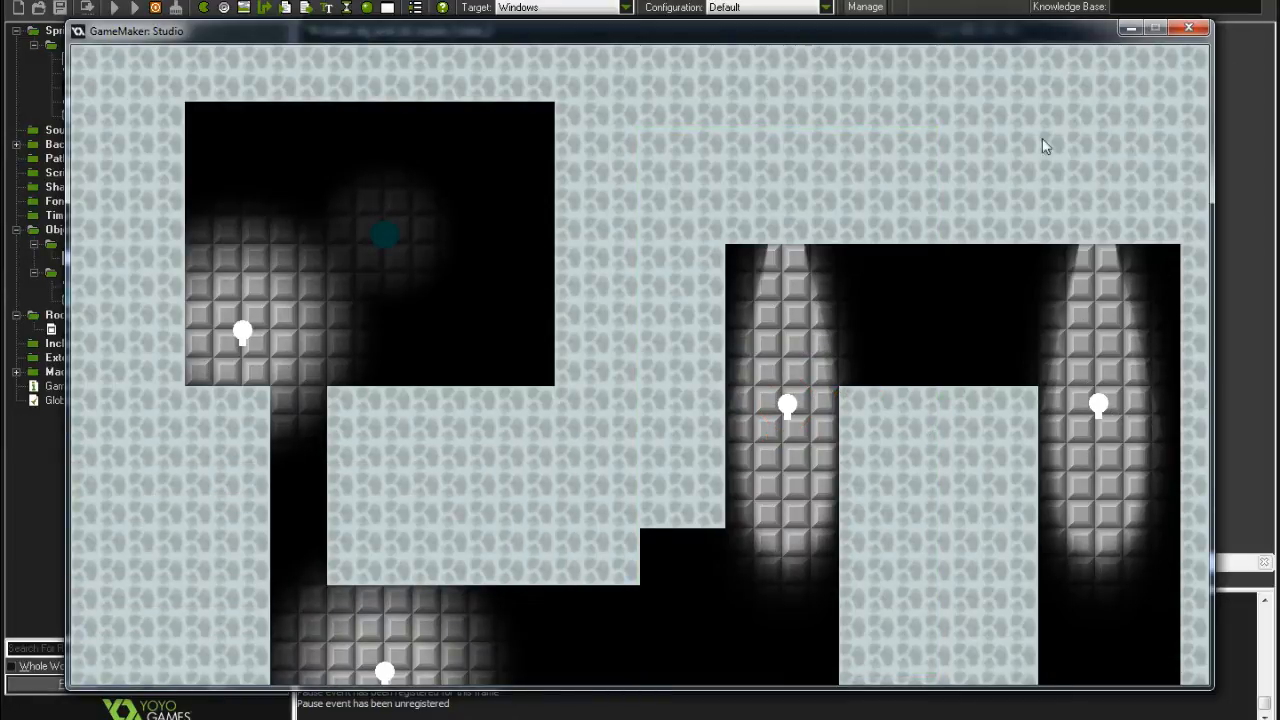
pyautogui.click(1118, 423)
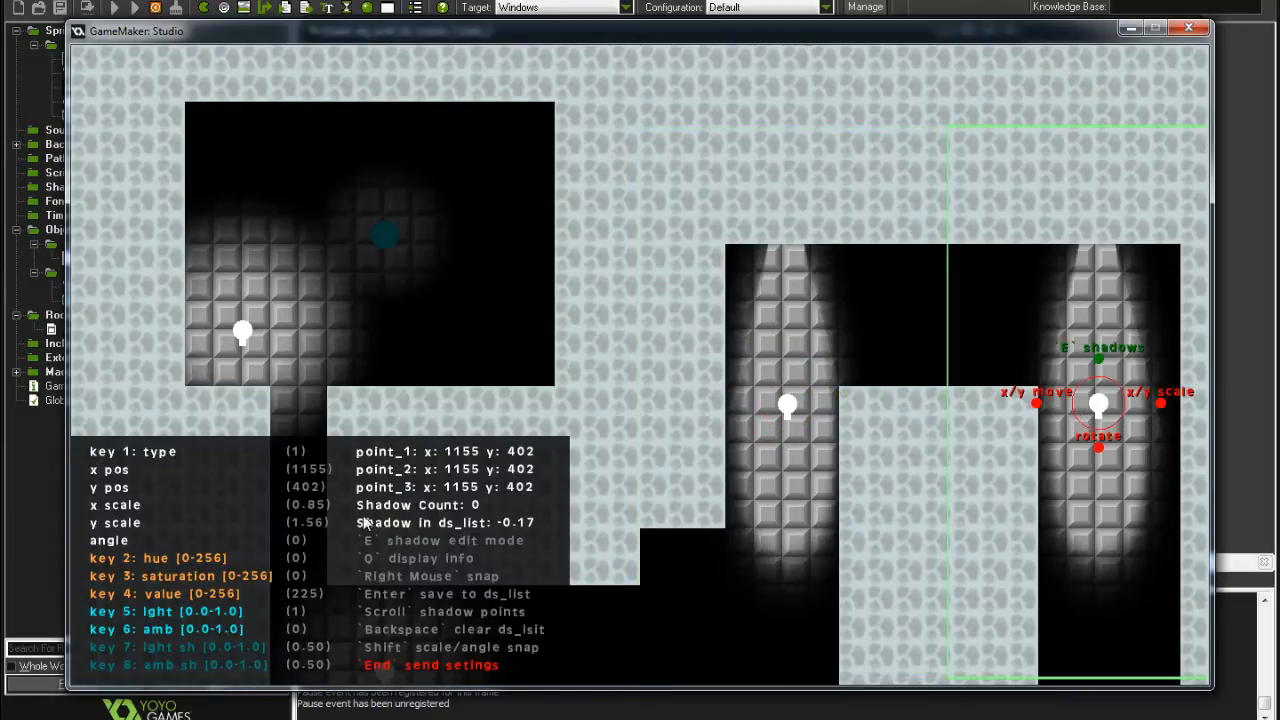
pyautogui.click(1160, 433)
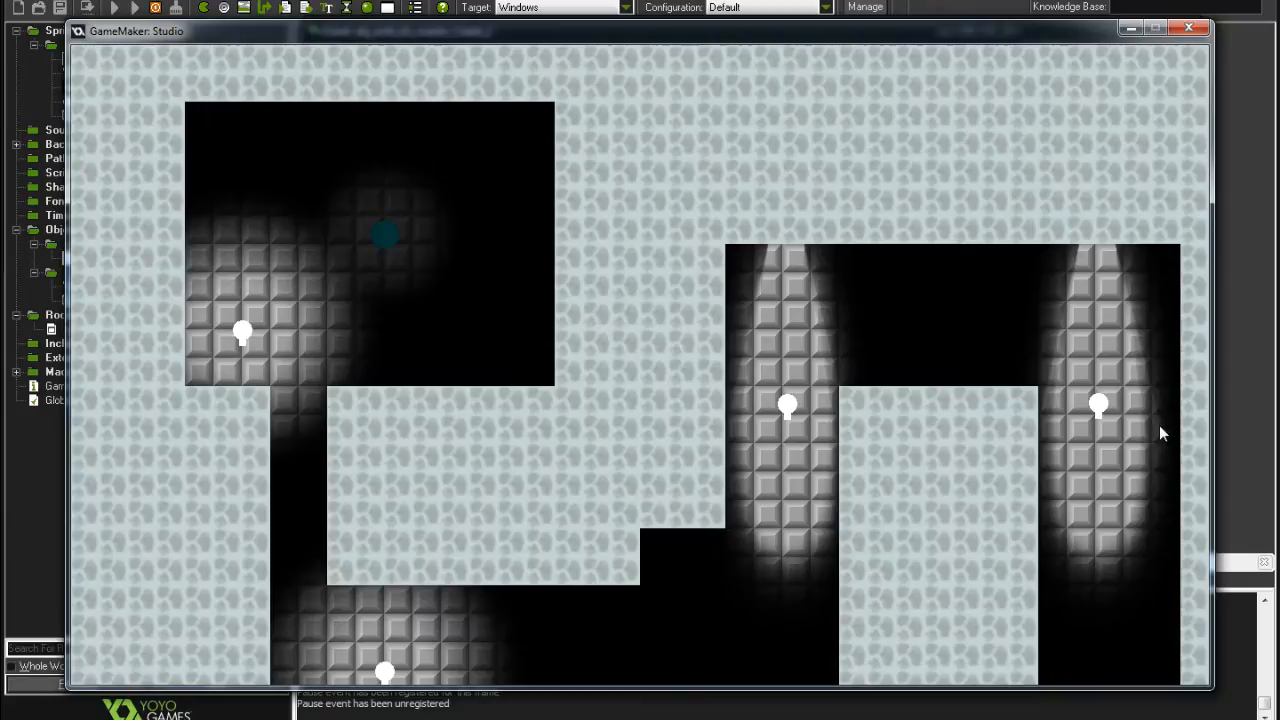
pyautogui.click(805, 403)
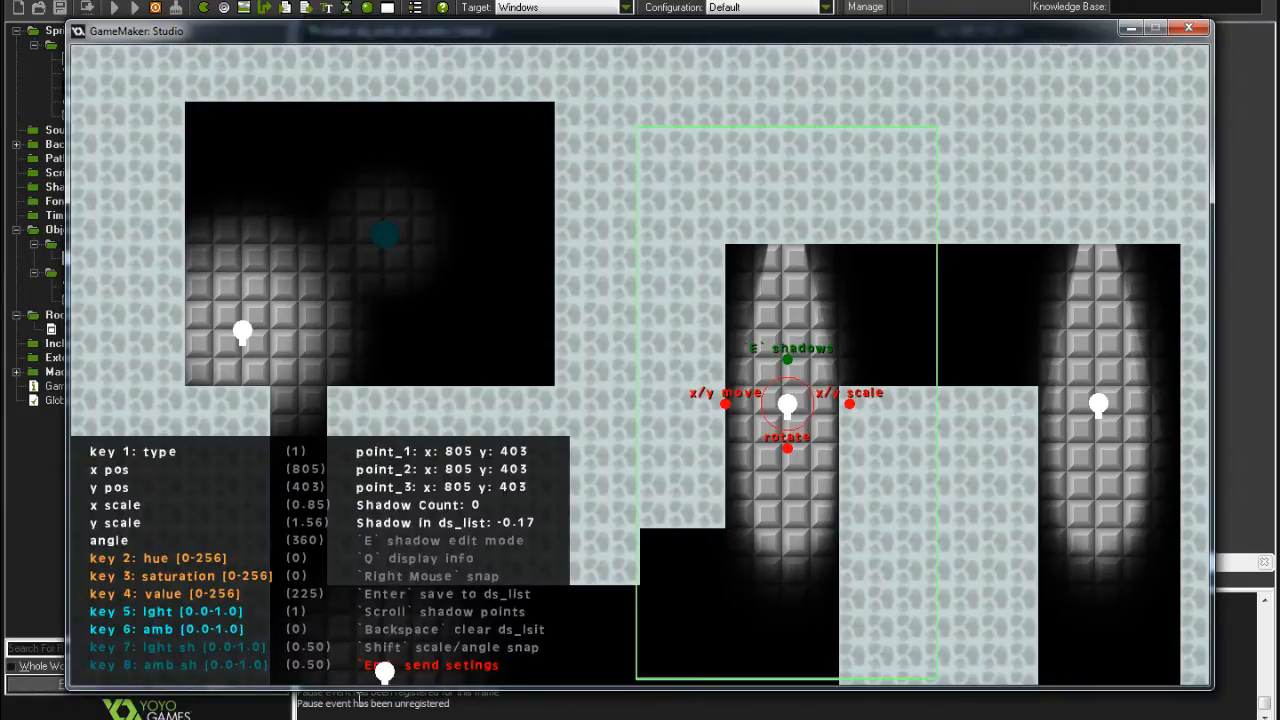
# Switch to the GameMaker: Studio editor, accept the live variables code and close the obj_amb_kit_master properties.
pyautogui.moveTo(300, 700)
pyautogui.click(530, 640)
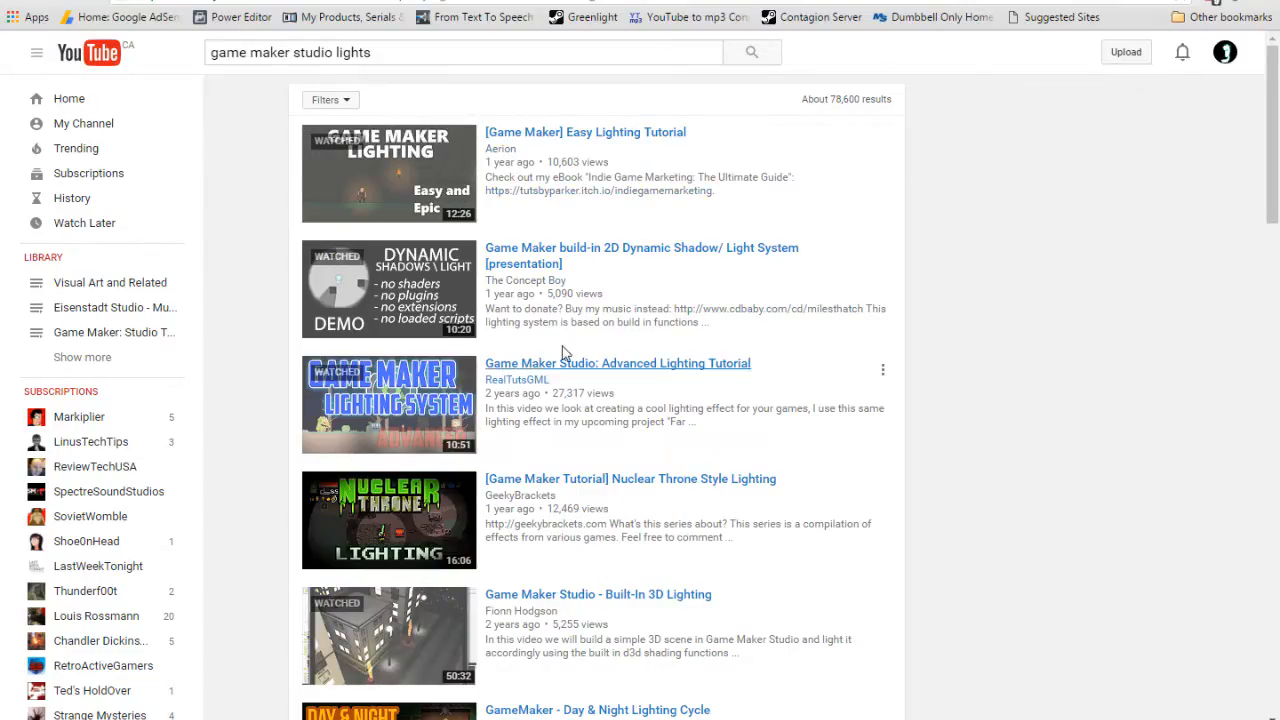
pyautogui.click(640, 717)
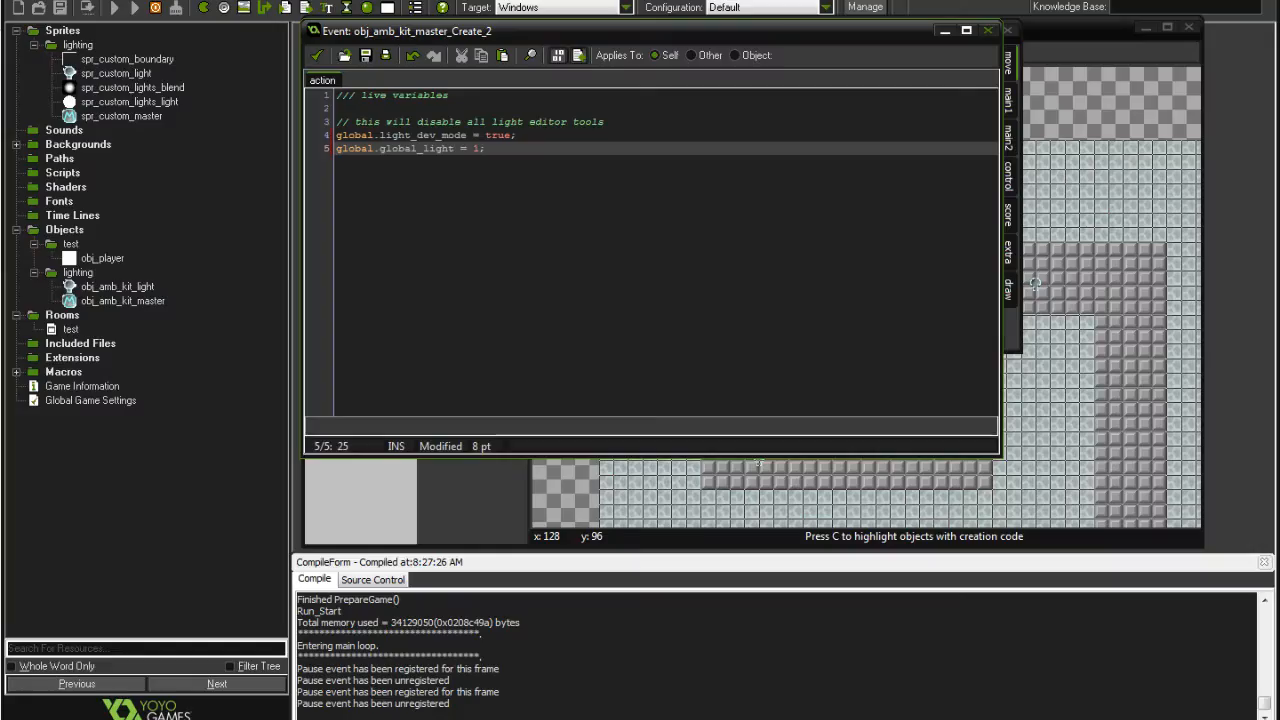
pyautogui.click(317, 57)
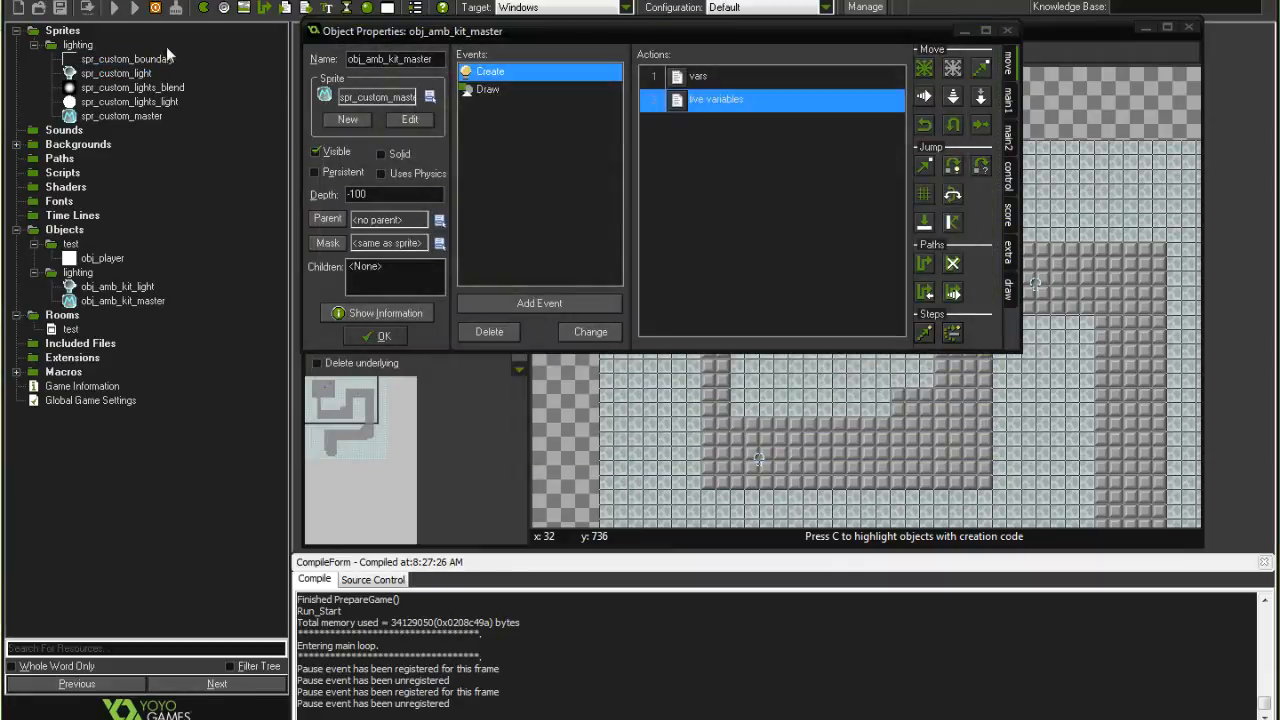
pyautogui.click(355, 330)
# Inspect the sprites spr_custom_lights_light and spr_custom_lights_blend and close their properties.
pyautogui.click(132, 88)
pyautogui.doubleClick(130, 101)
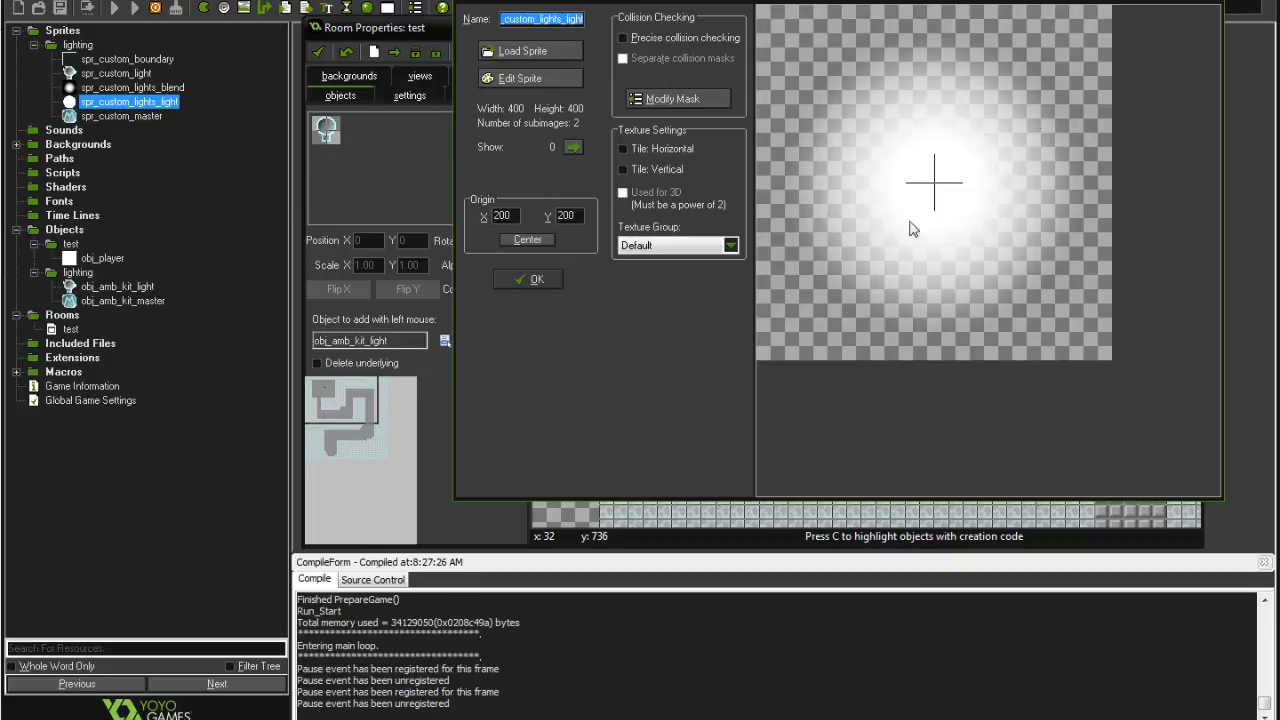
pyautogui.click(506, 280)
pyautogui.doubleClick(132, 87)
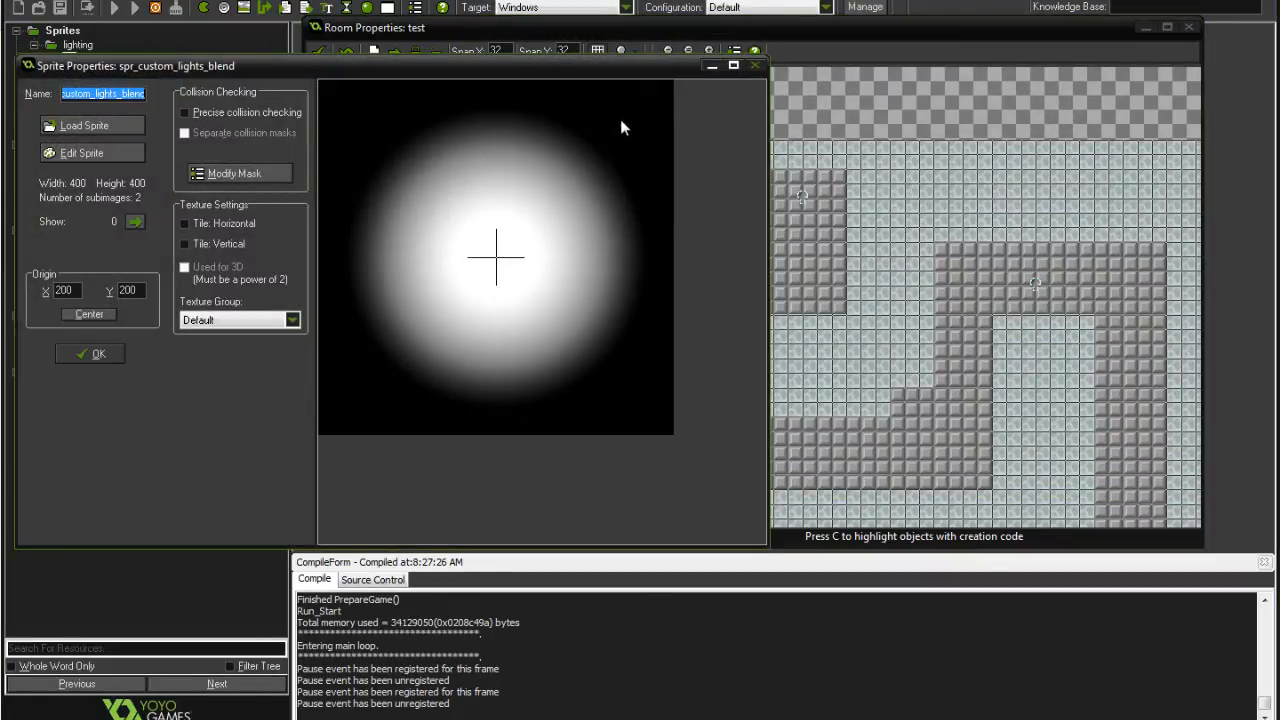
pyautogui.click(90, 355)
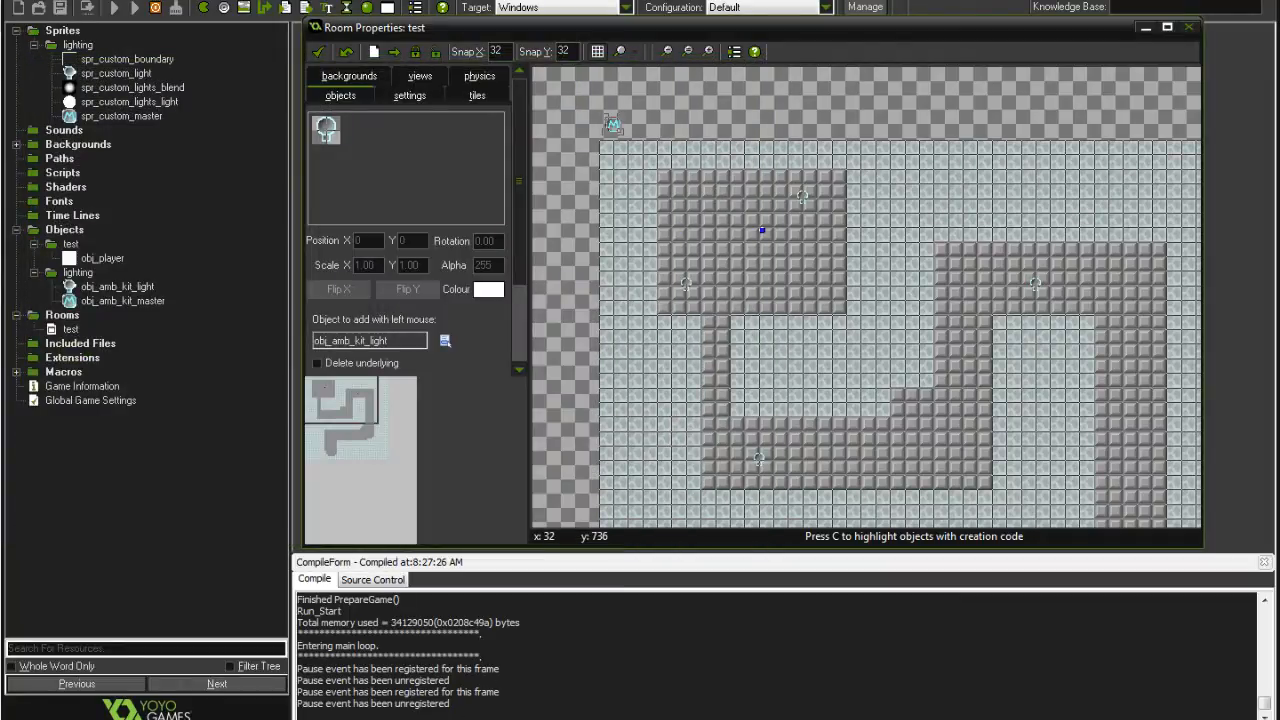
# Return to the running game and try lght values such as 0, 0.70 and 0.43 on the selected light, ending at 1.
pyautogui.hotkey('alt', 'Tab')
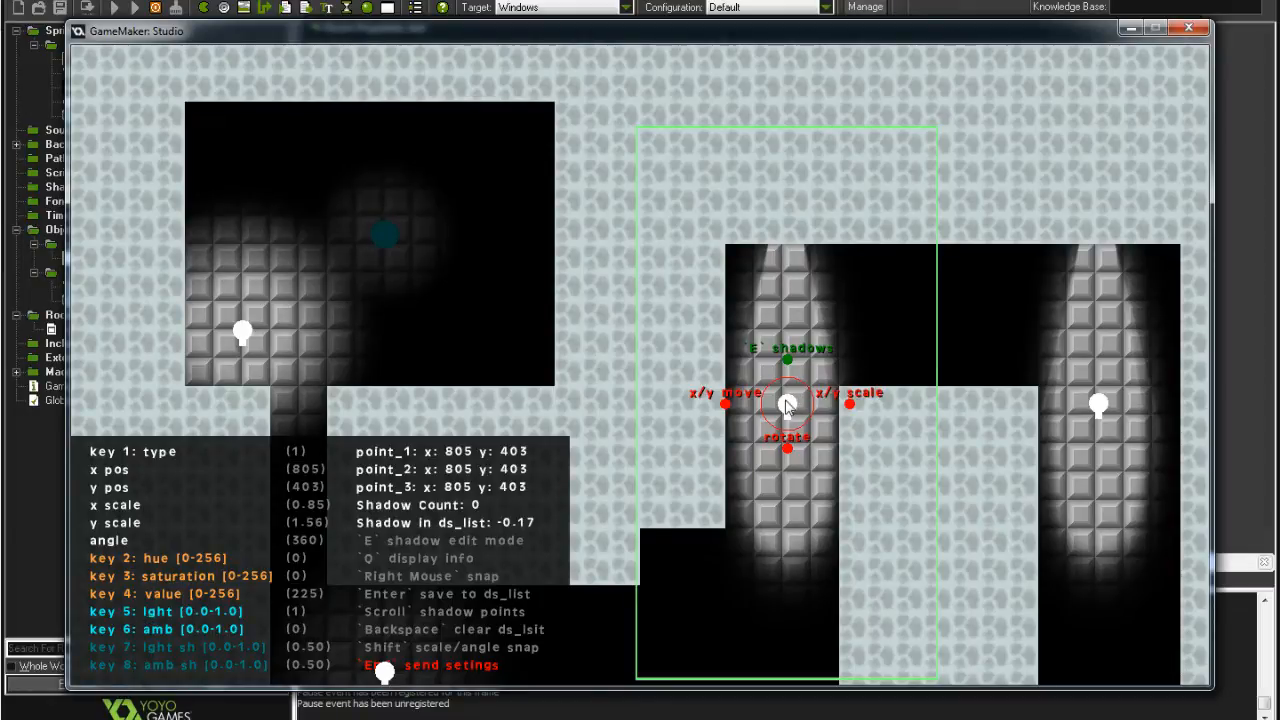
pyautogui.press('5')
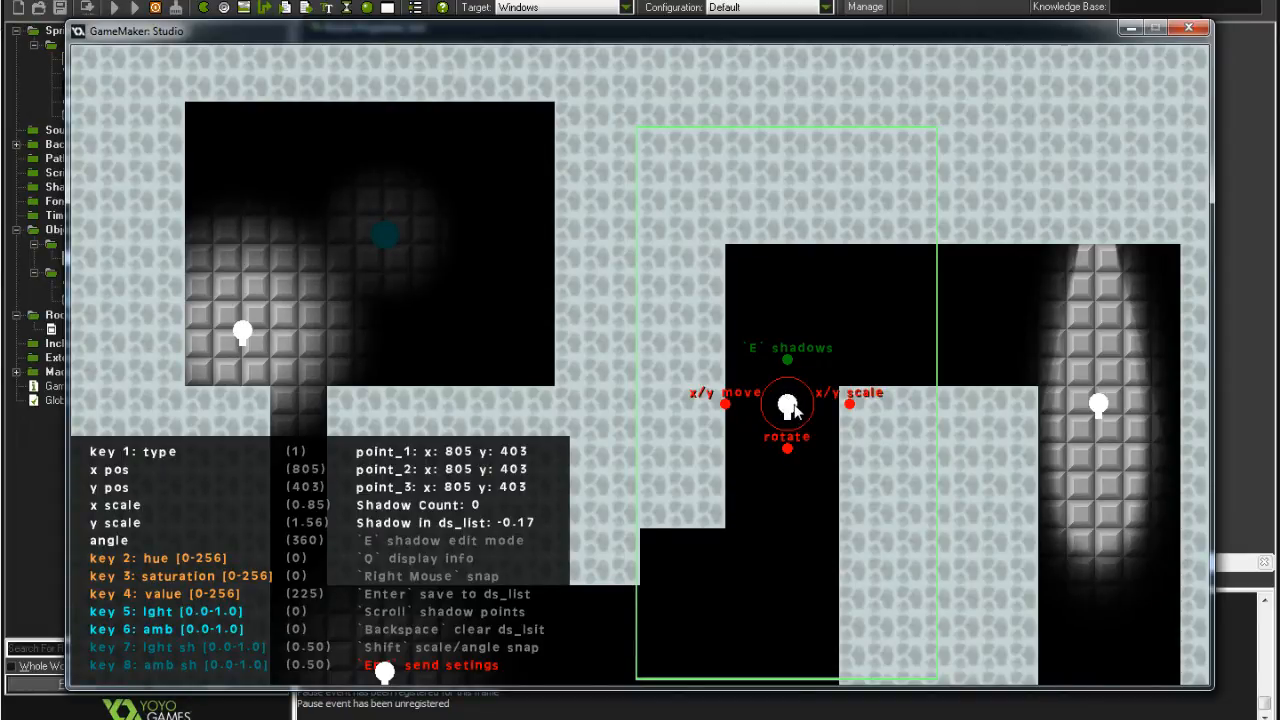
pyautogui.press('5')
pyautogui.press('5')
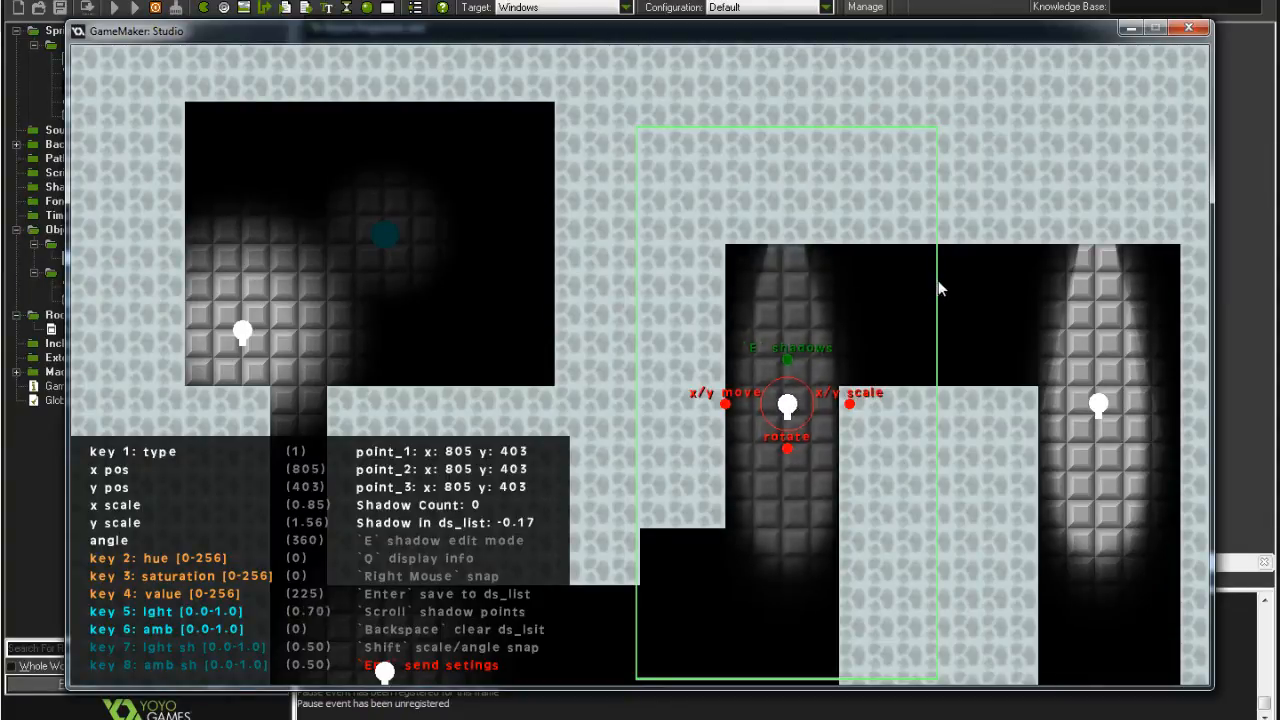
pyautogui.press('5')
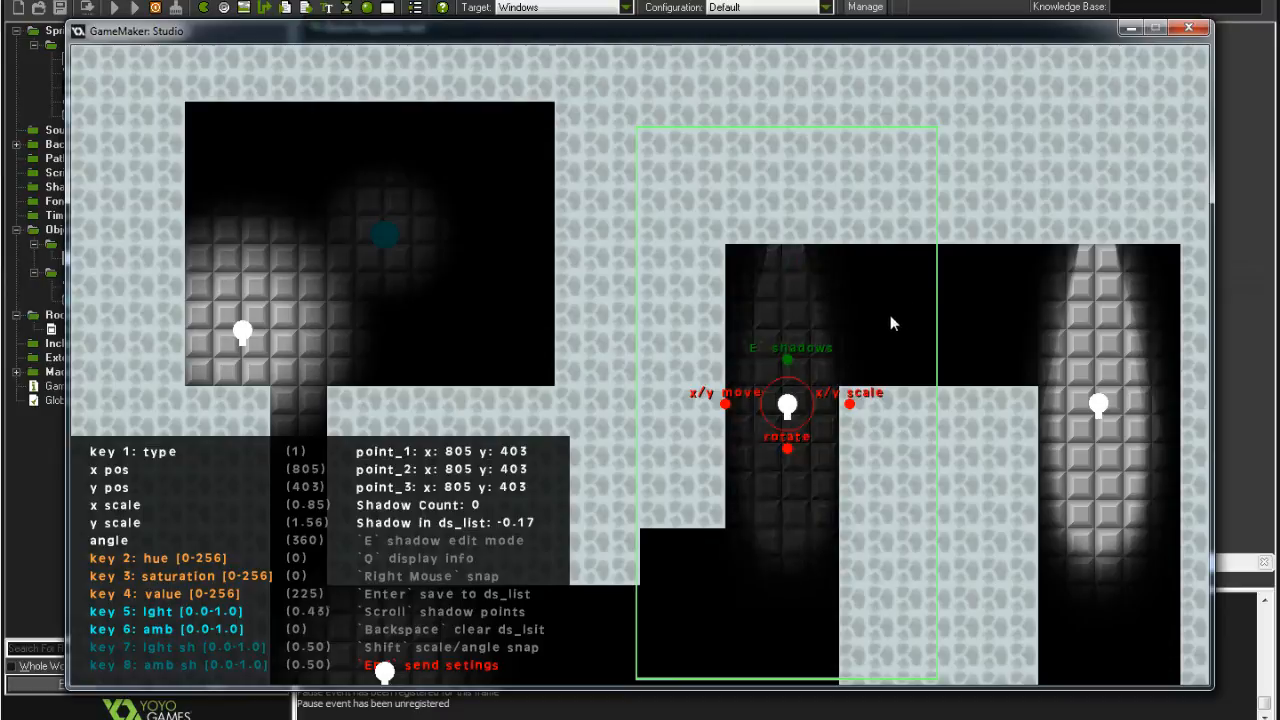
pyautogui.press('5')
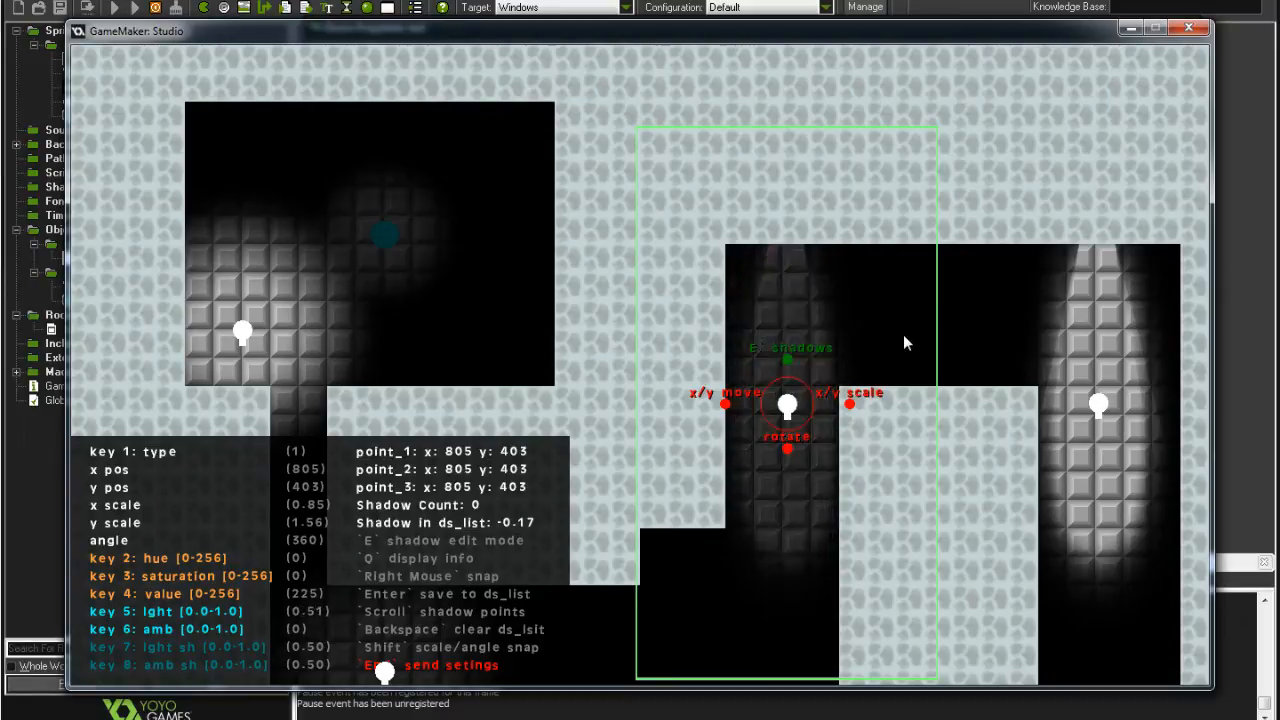
pyautogui.press('5')
pyautogui.press('5')
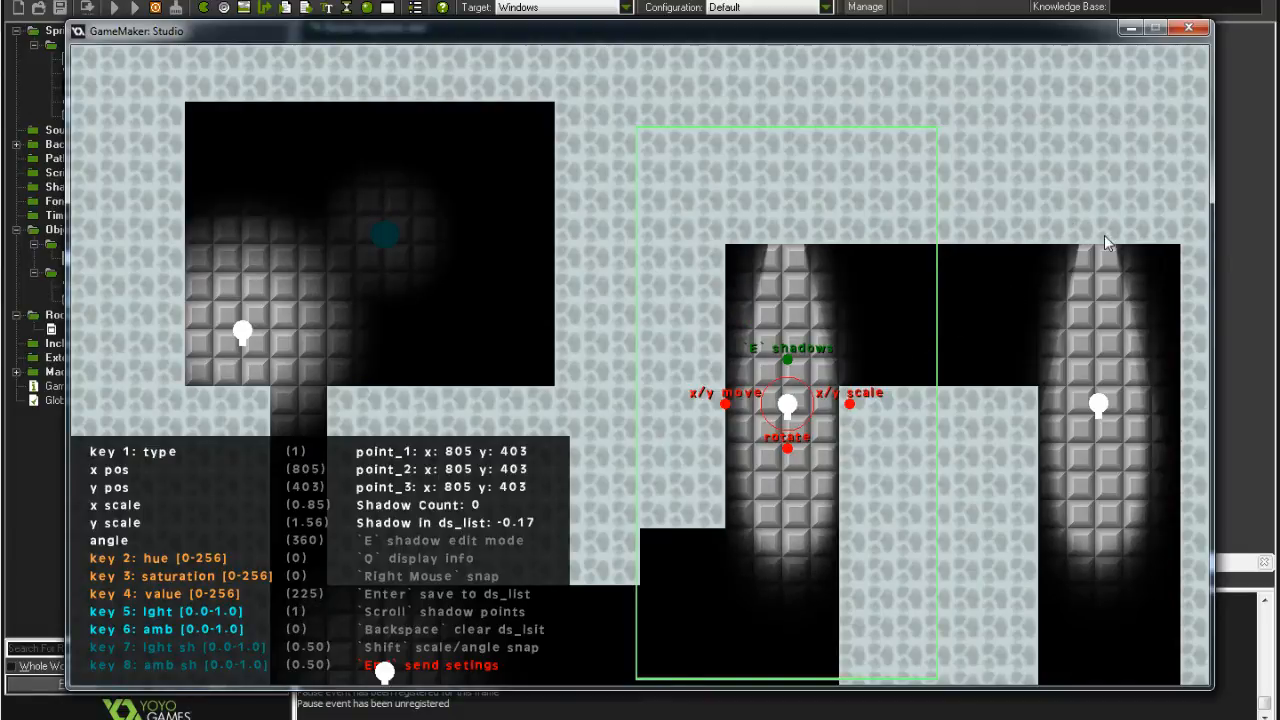
pyautogui.press('5')
pyautogui.press('5')
pyautogui.press('5')
pyautogui.press('5')
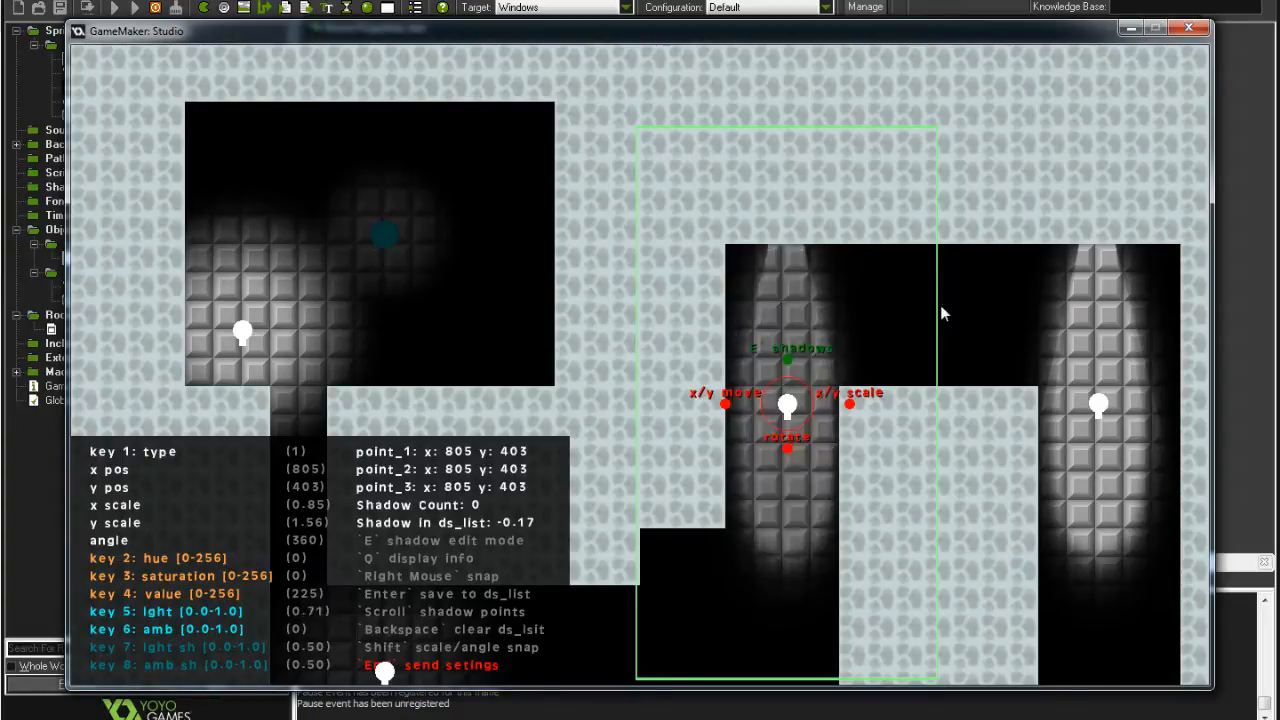
pyautogui.press('5')
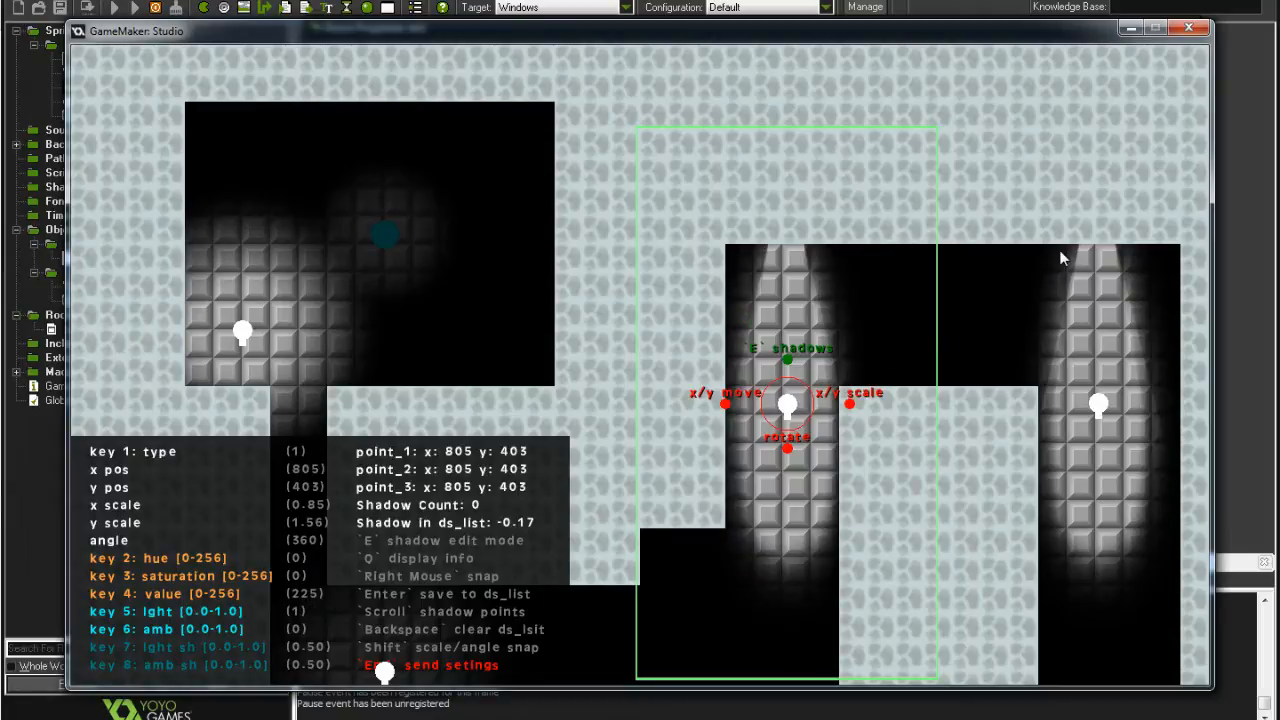
pyautogui.press('5')
pyautogui.press('5')
pyautogui.press('5')
pyautogui.press('5')
# Try amb values such as 0.73, 0.33, 1 and 0.49 on the selected light, ending at 0.
pyautogui.press('6')
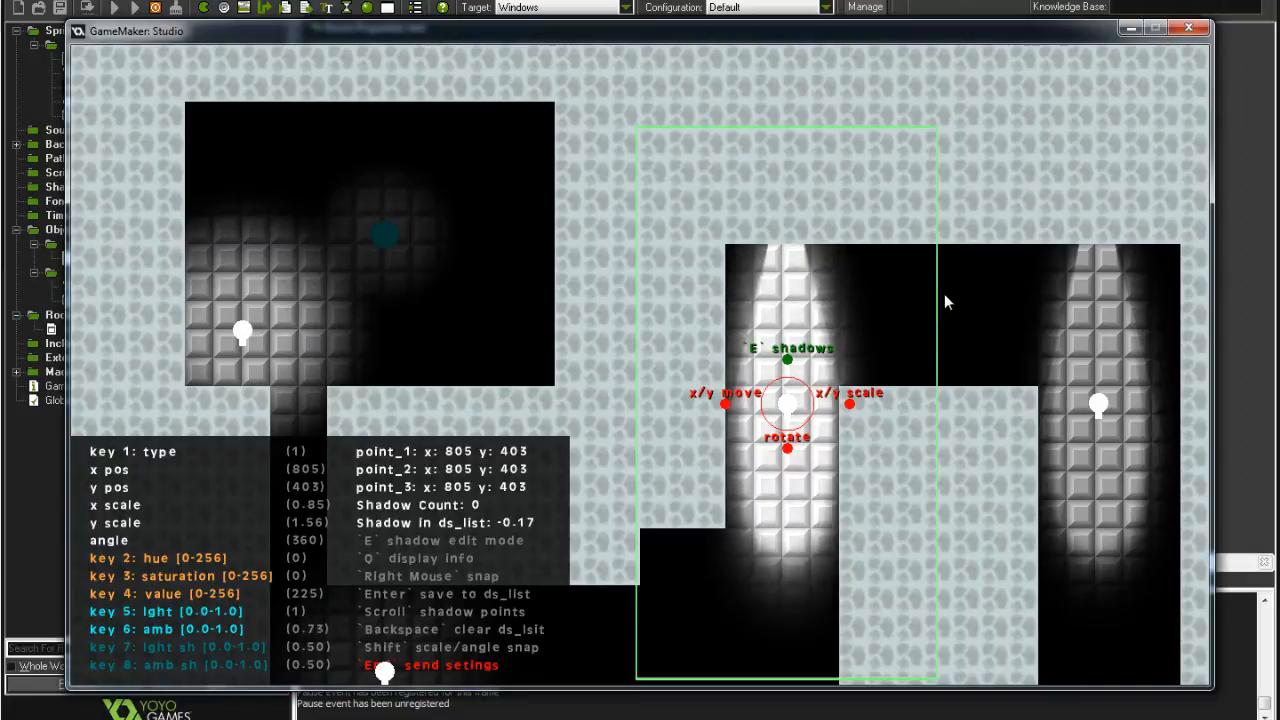
pyautogui.press('6')
pyautogui.press('6')
pyautogui.press('6')
pyautogui.press('6')
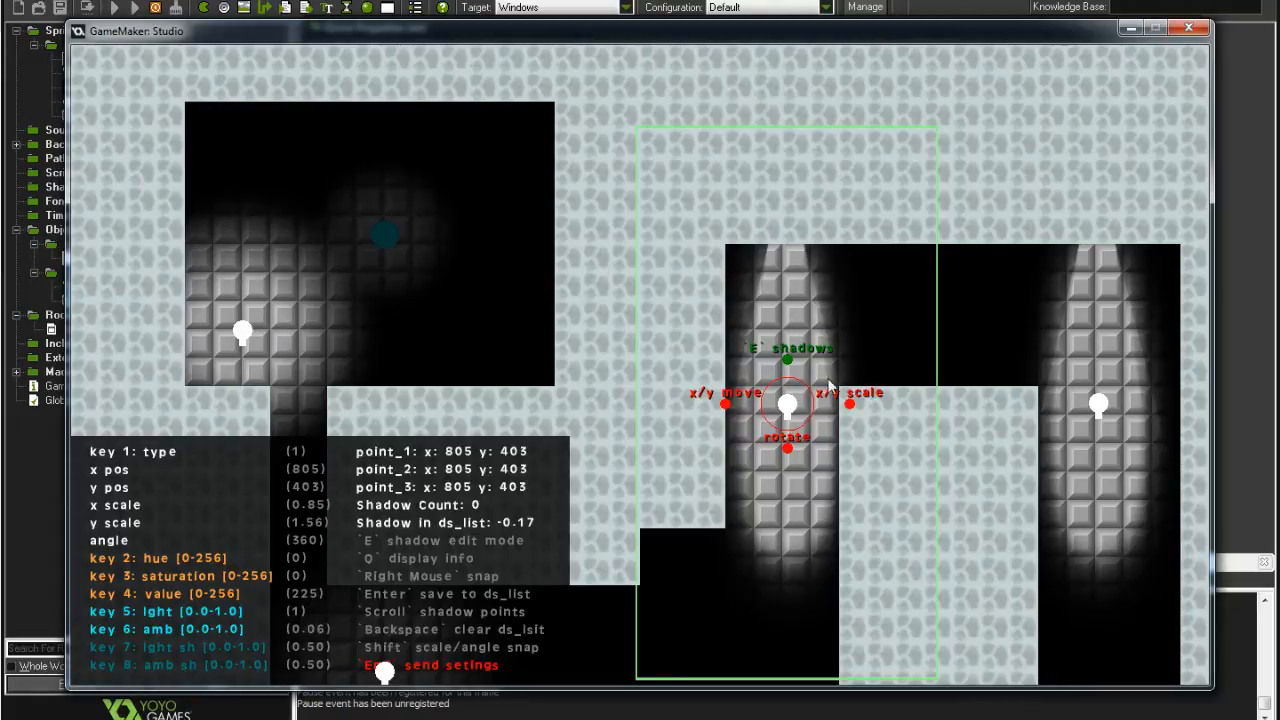
pyautogui.press('6')
pyautogui.press('6')
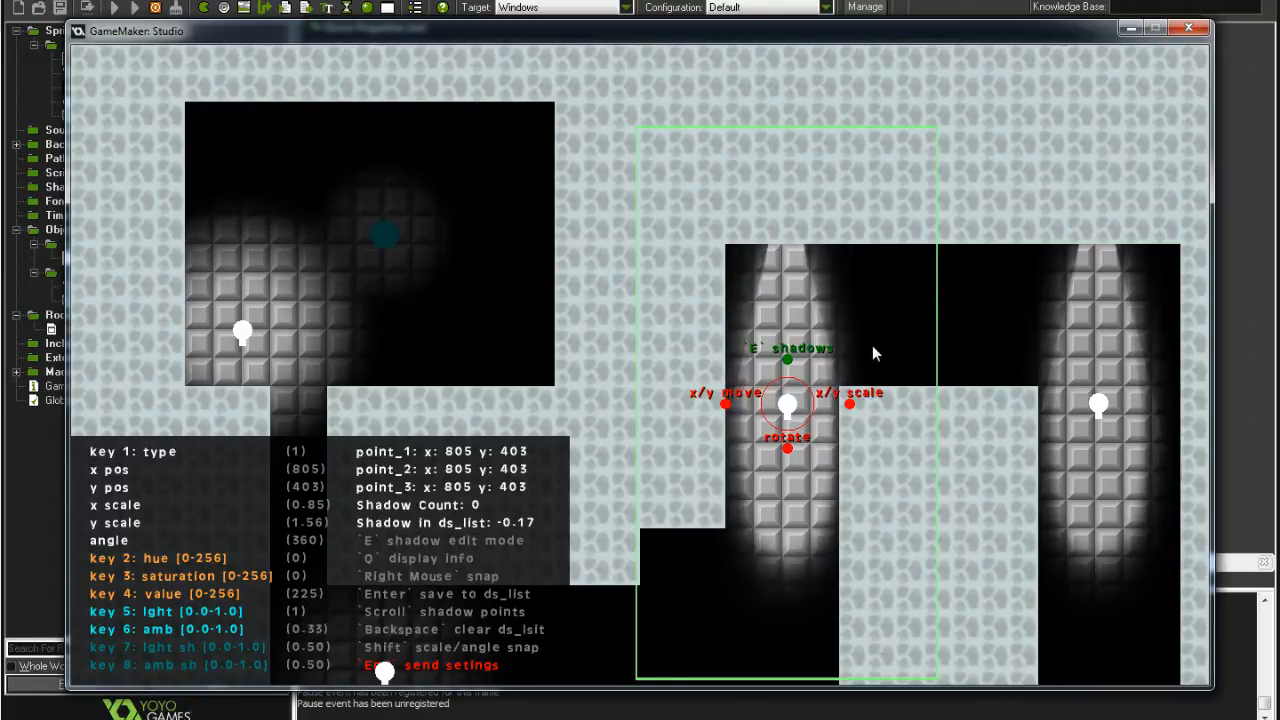
pyautogui.press('6')
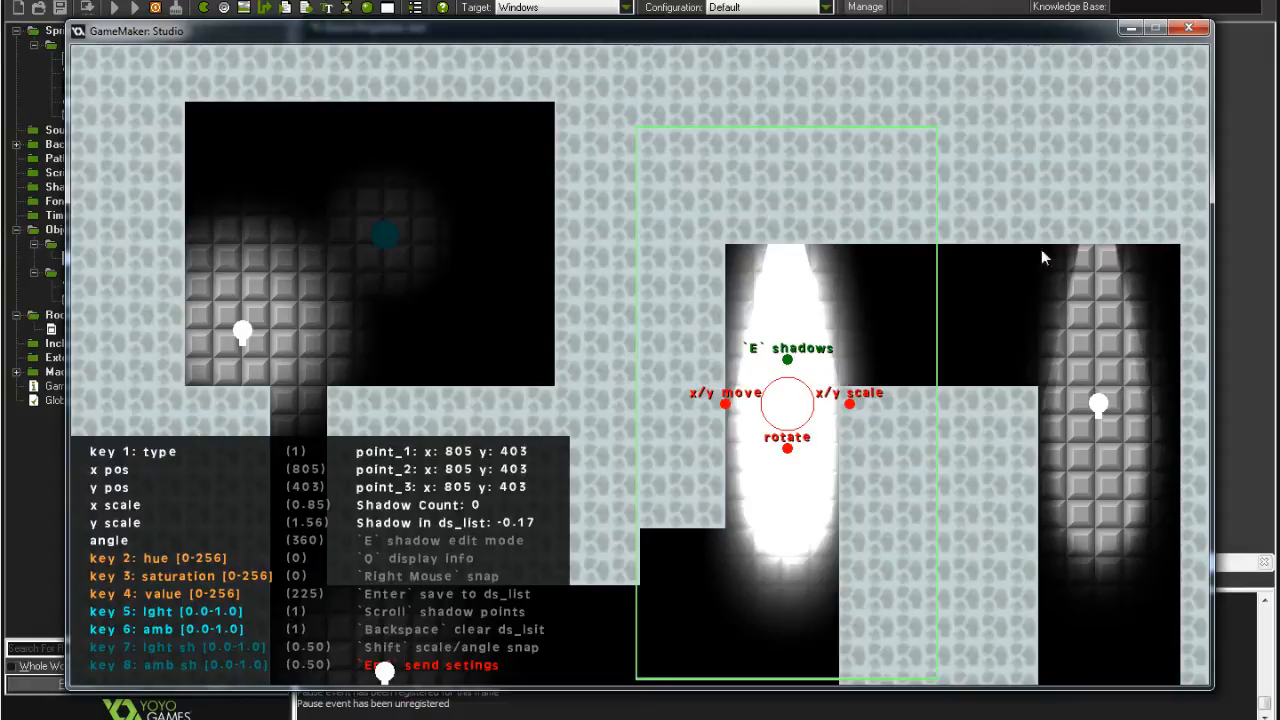
pyautogui.press('6')
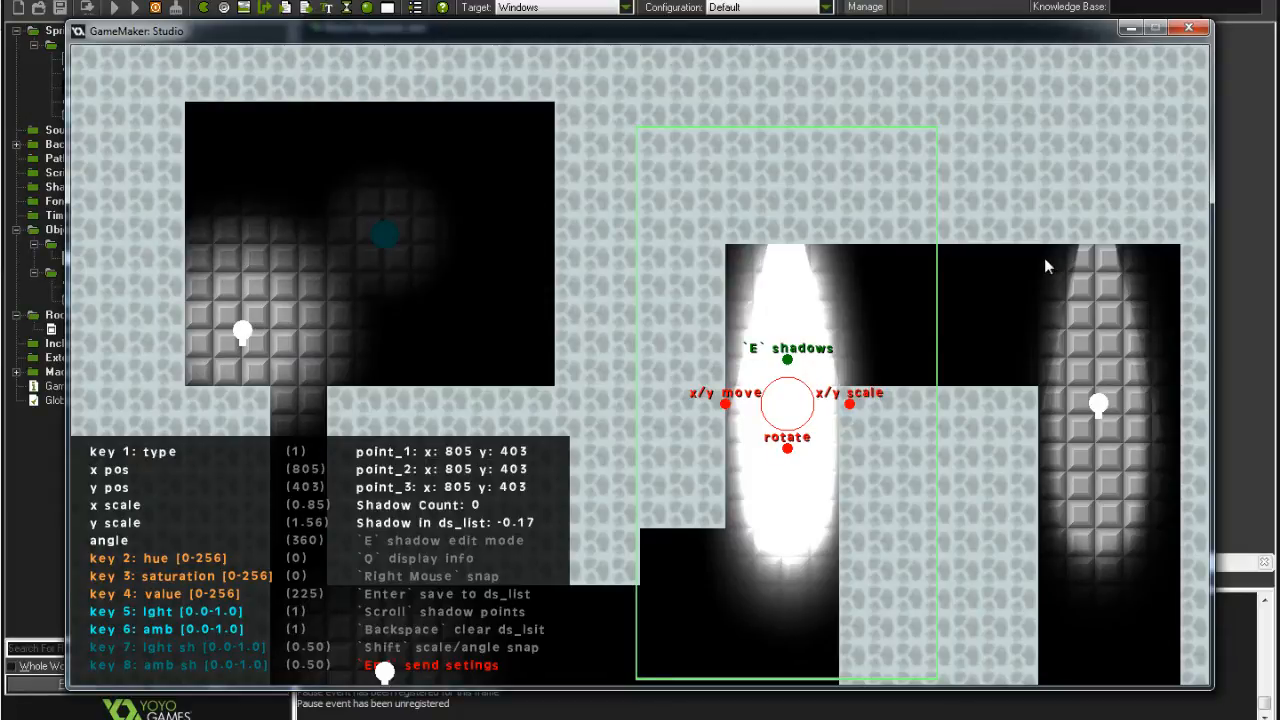
pyautogui.press('6')
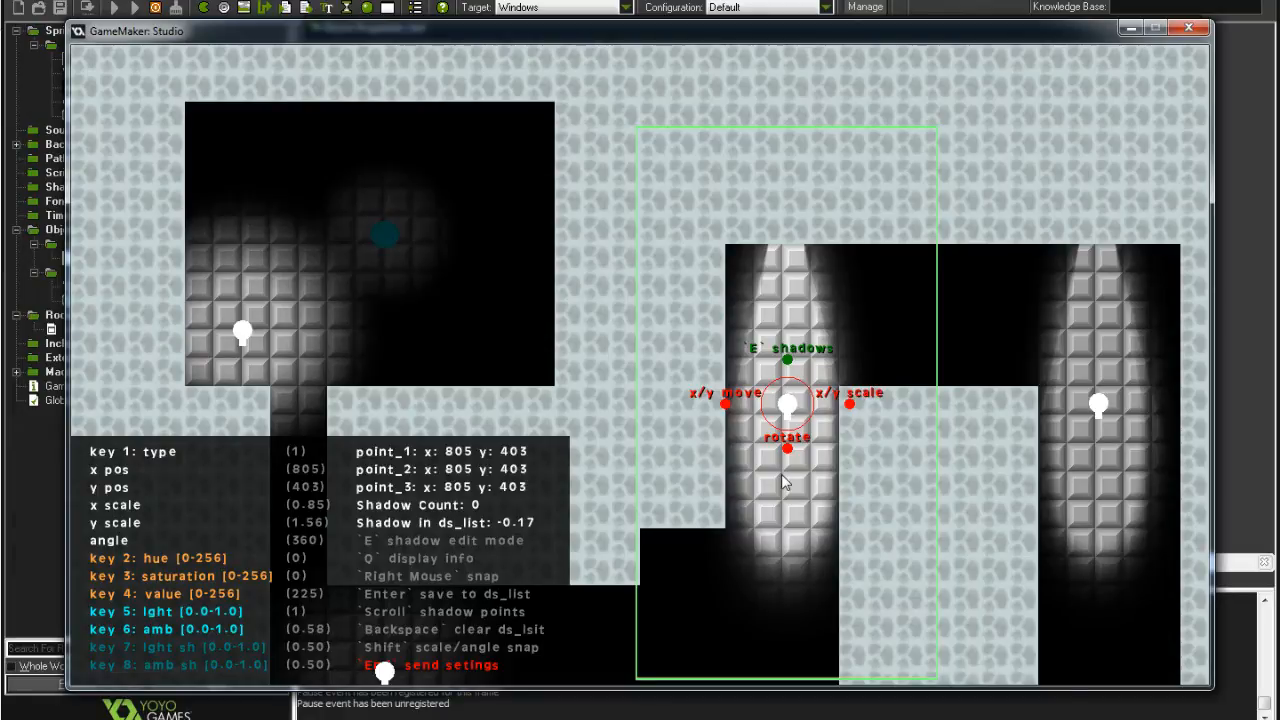
pyautogui.press('6')
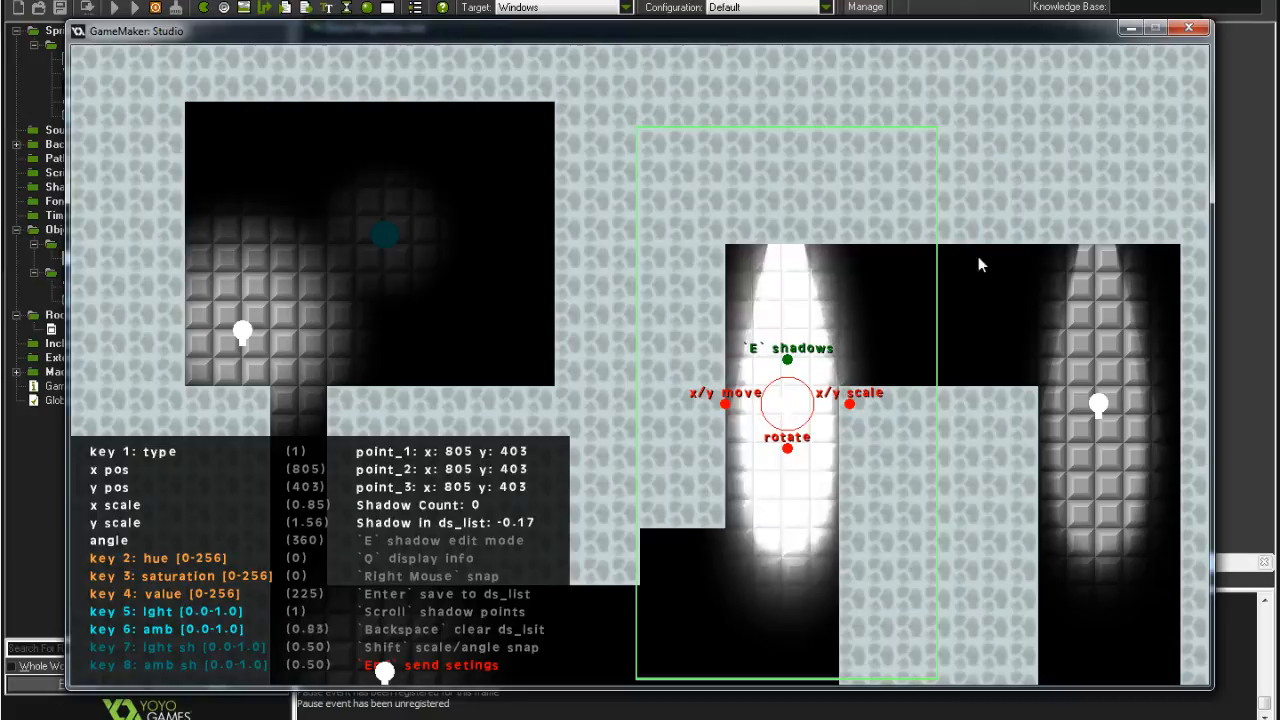
pyautogui.press('6')
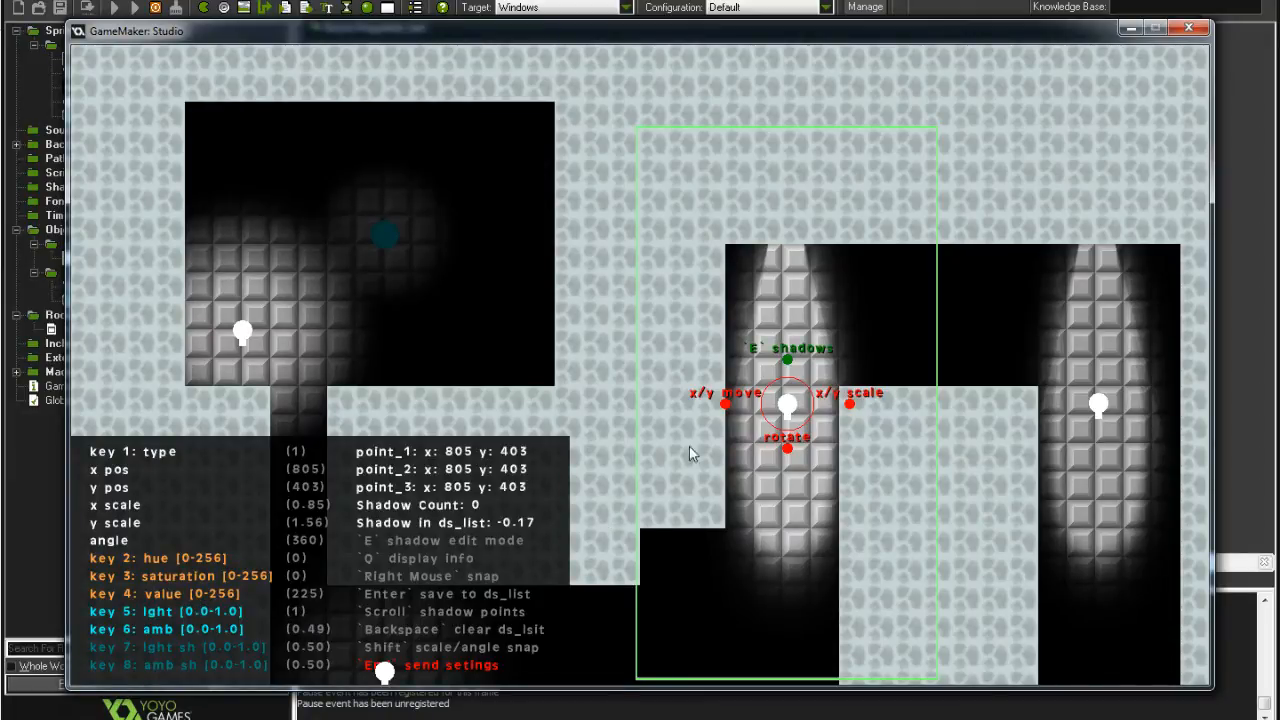
pyautogui.press('6')
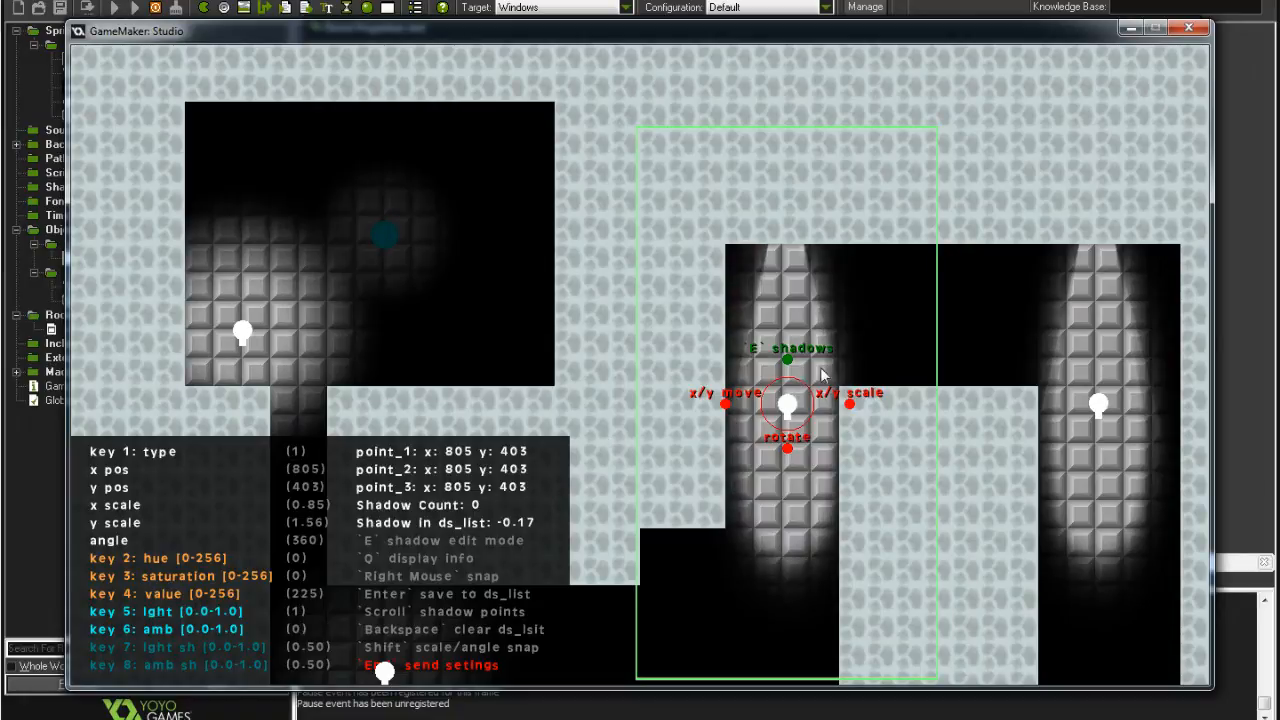
# Set the selected light's amb to 1 and its value to 0, keeping lght at 1.
pyautogui.press('6')
pyautogui.press('6')
pyautogui.press('5')
pyautogui.press('5')
pyautogui.press('6')
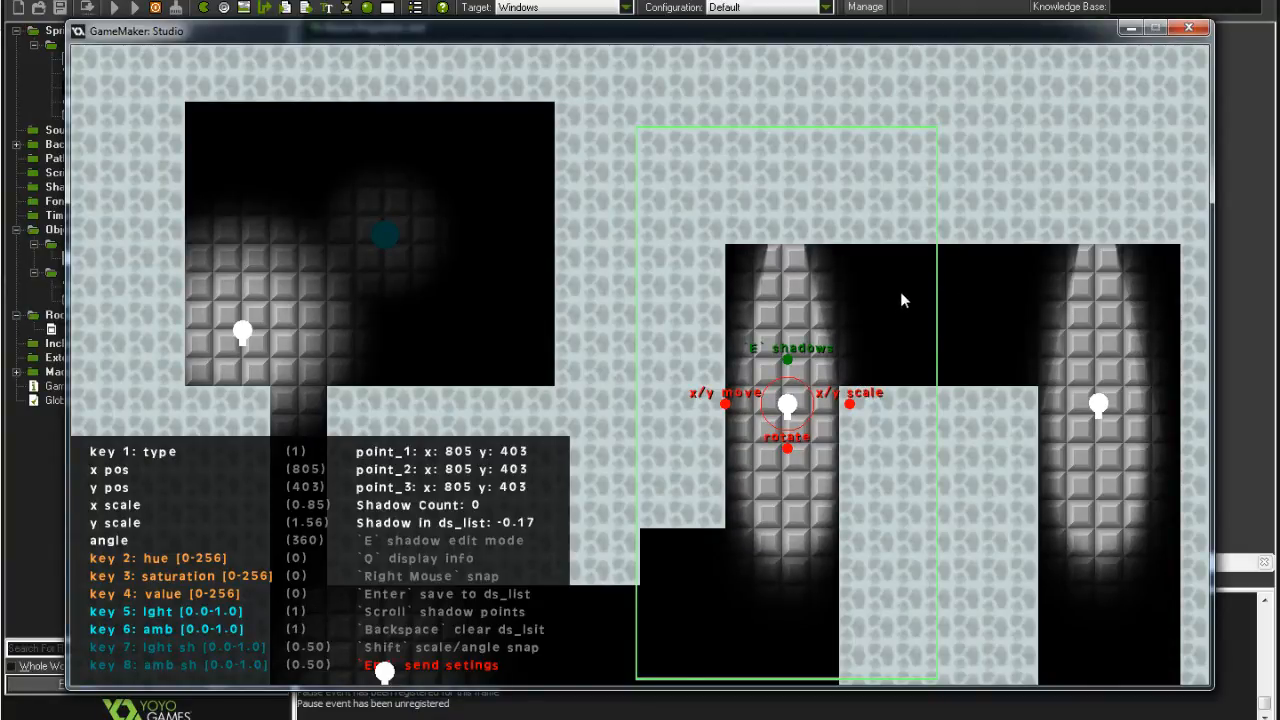
# Set the light's value to 55 after trying 251, and try saturation 202 before returning it to 0.
pyautogui.press('4')
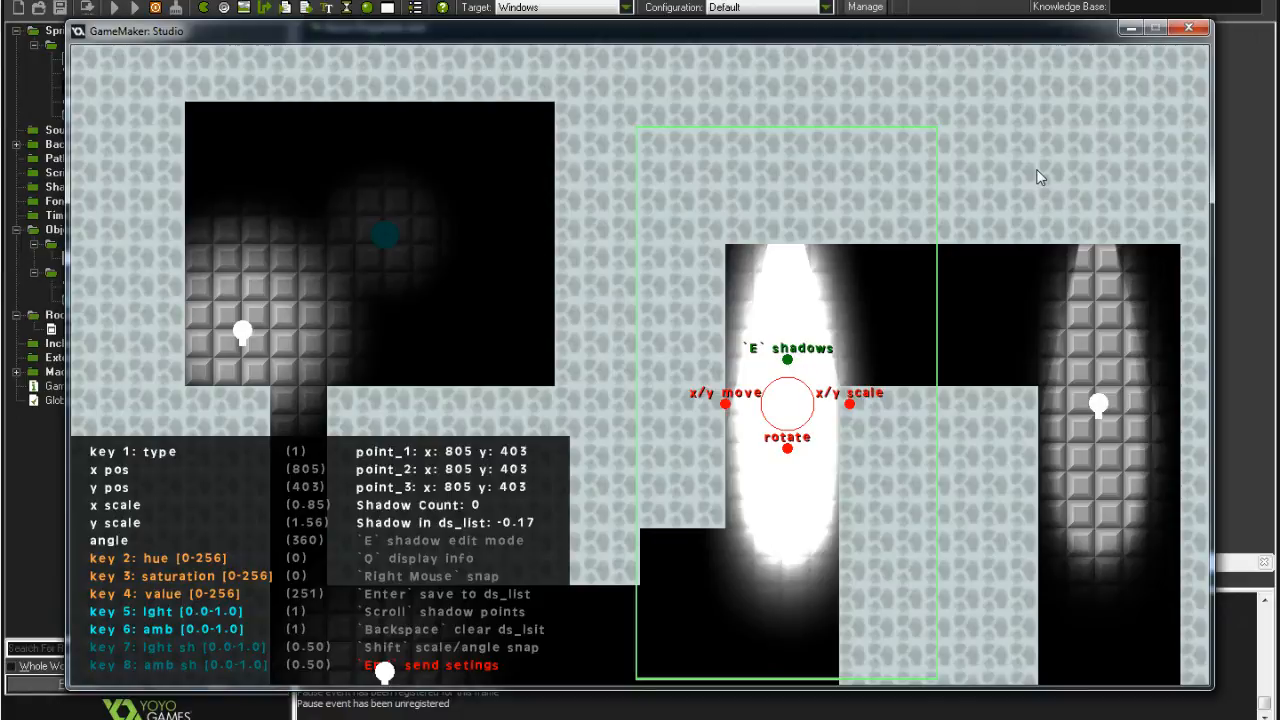
pyautogui.press('4')
pyautogui.press('4')
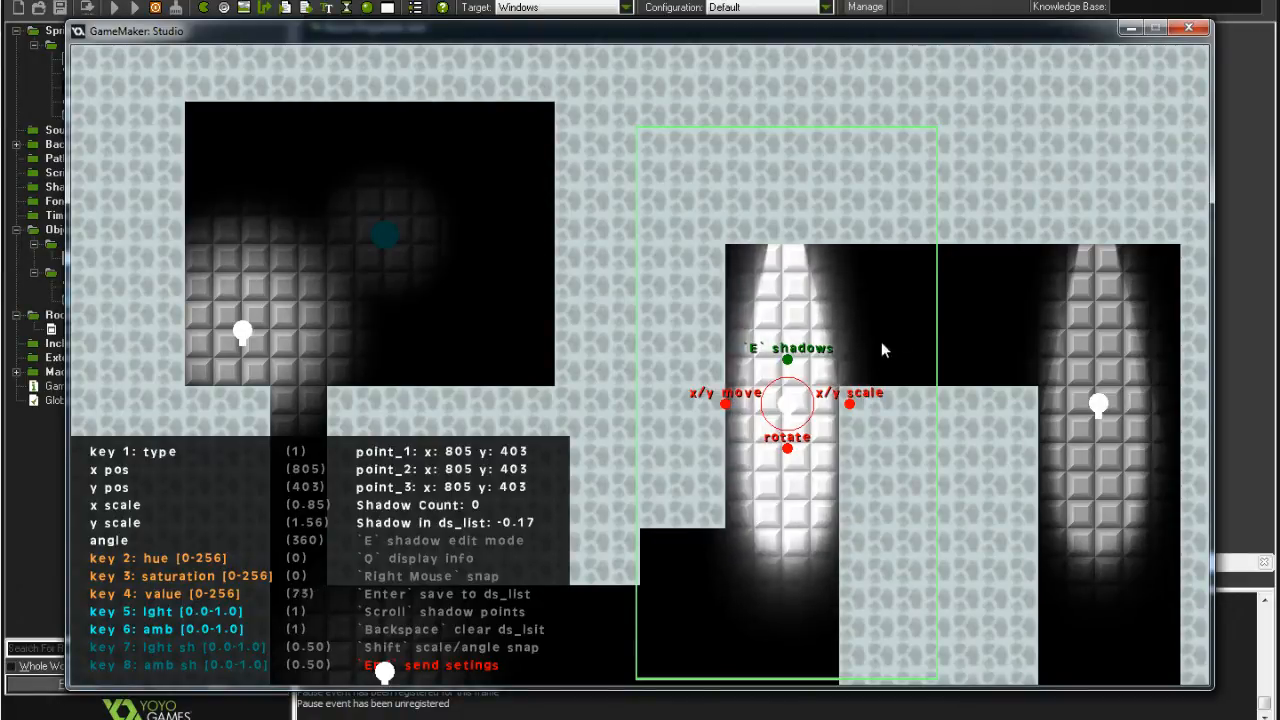
pyautogui.press('4')
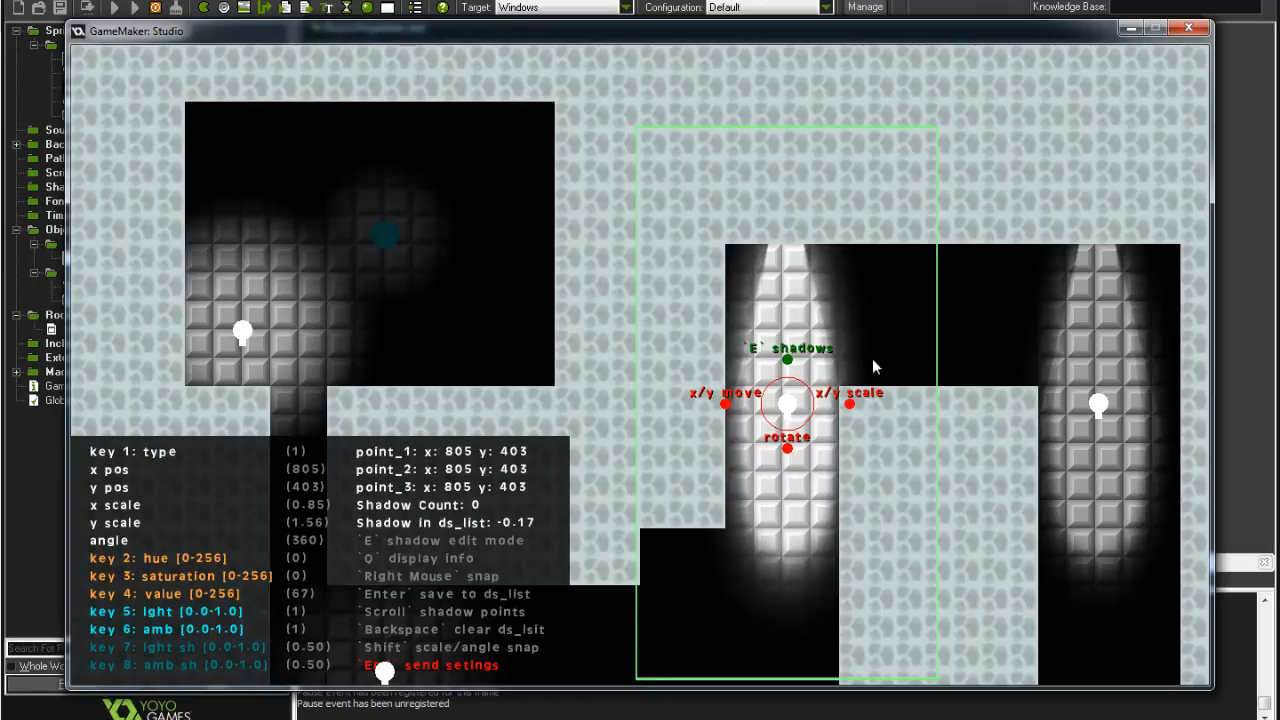
pyautogui.press('3')
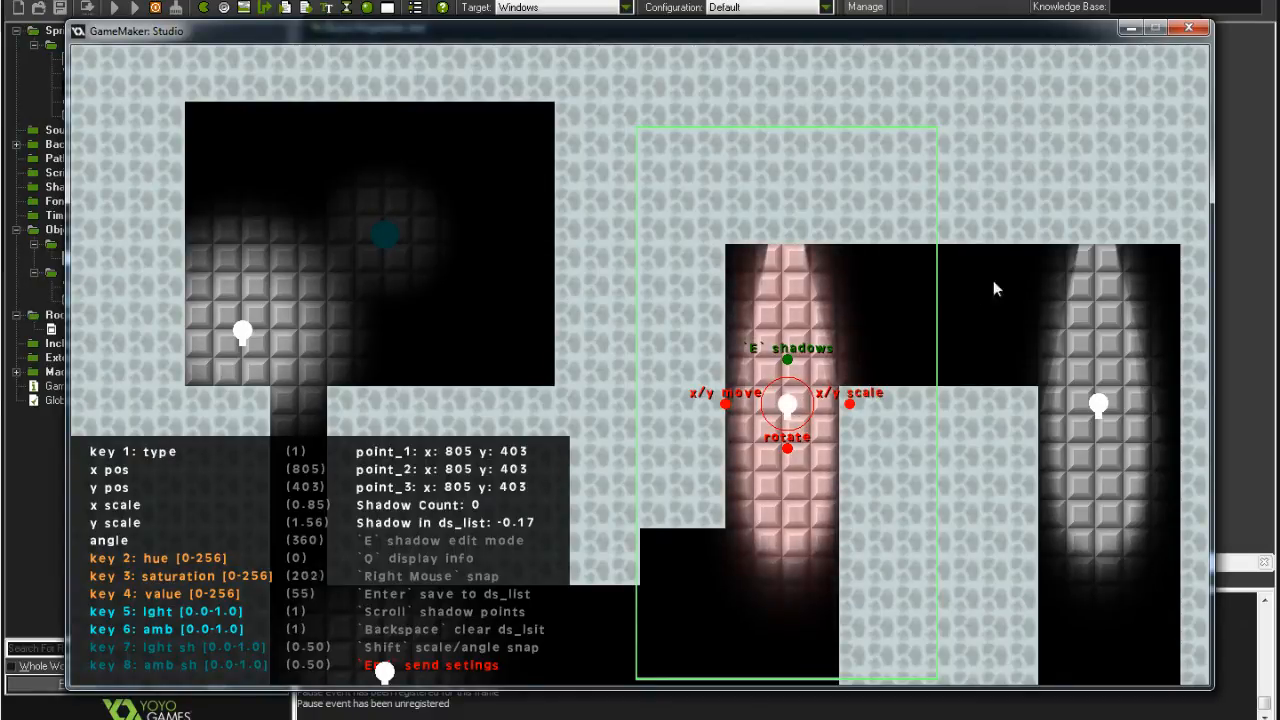
pyautogui.press('3')
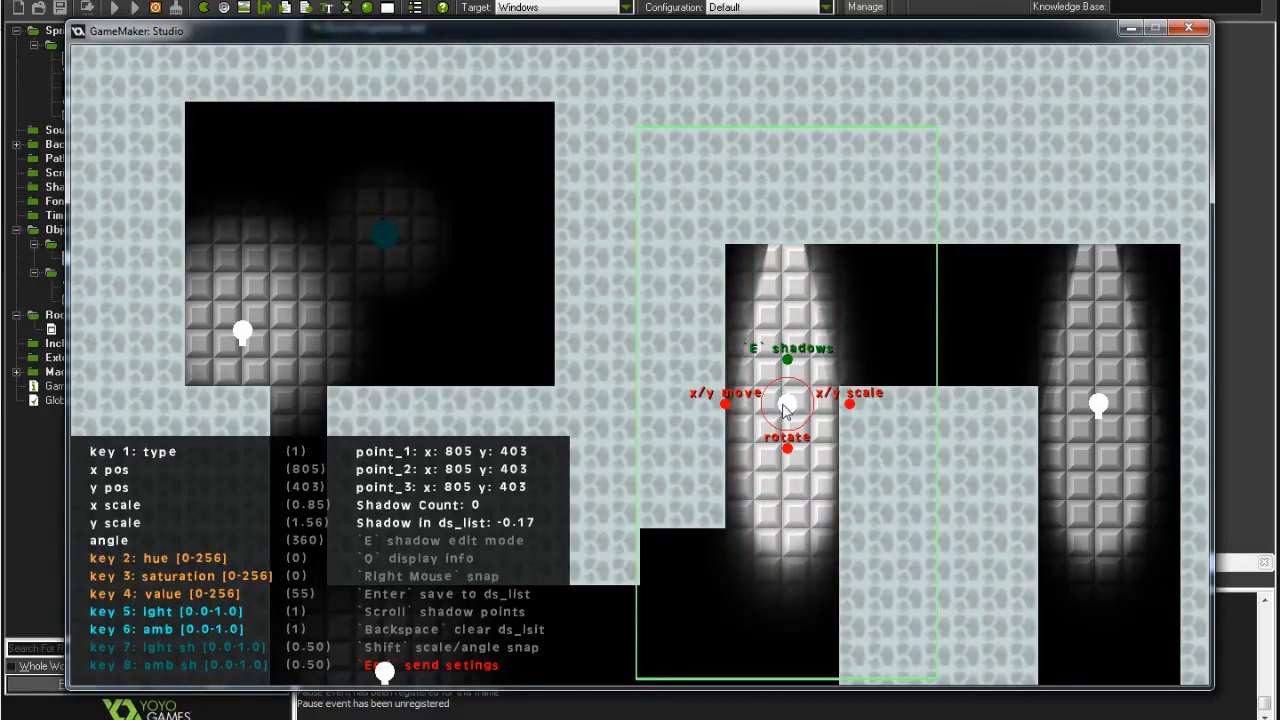
# Set the selected light's saturation to 255 and its hue to 175, after trying hues such as 163 and 203.
pyautogui.press('3')
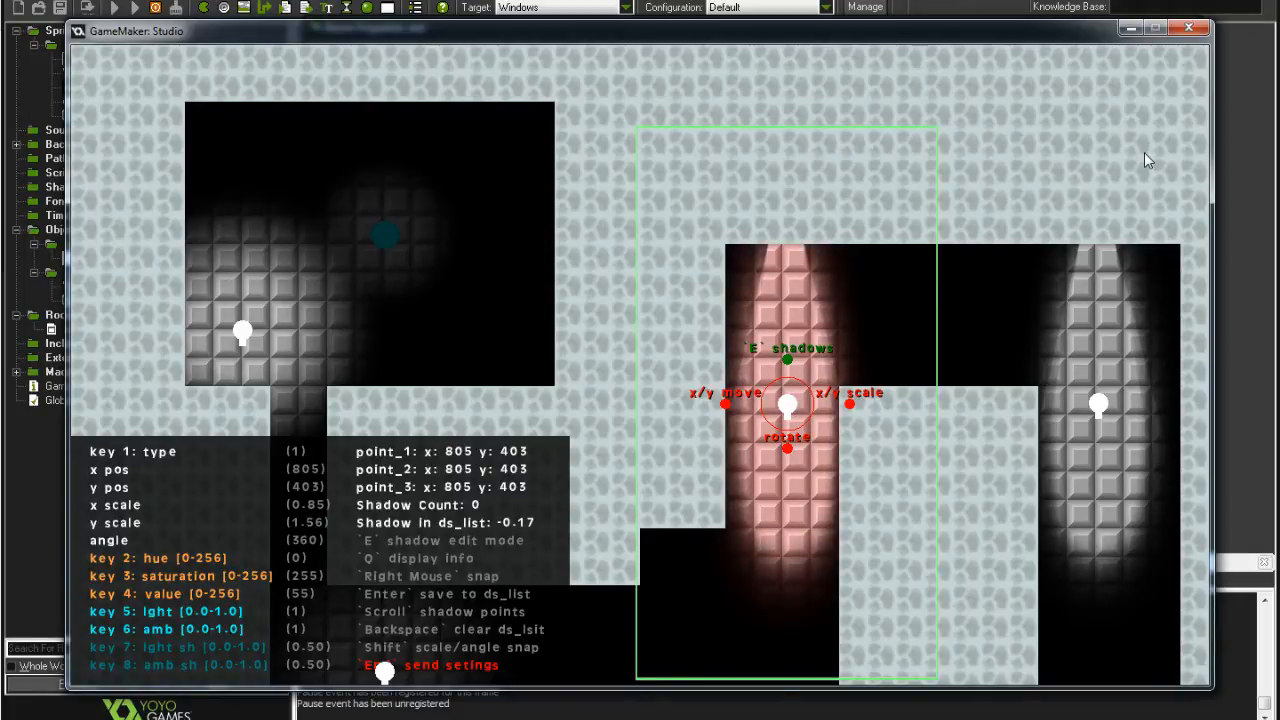
pyautogui.press('3')
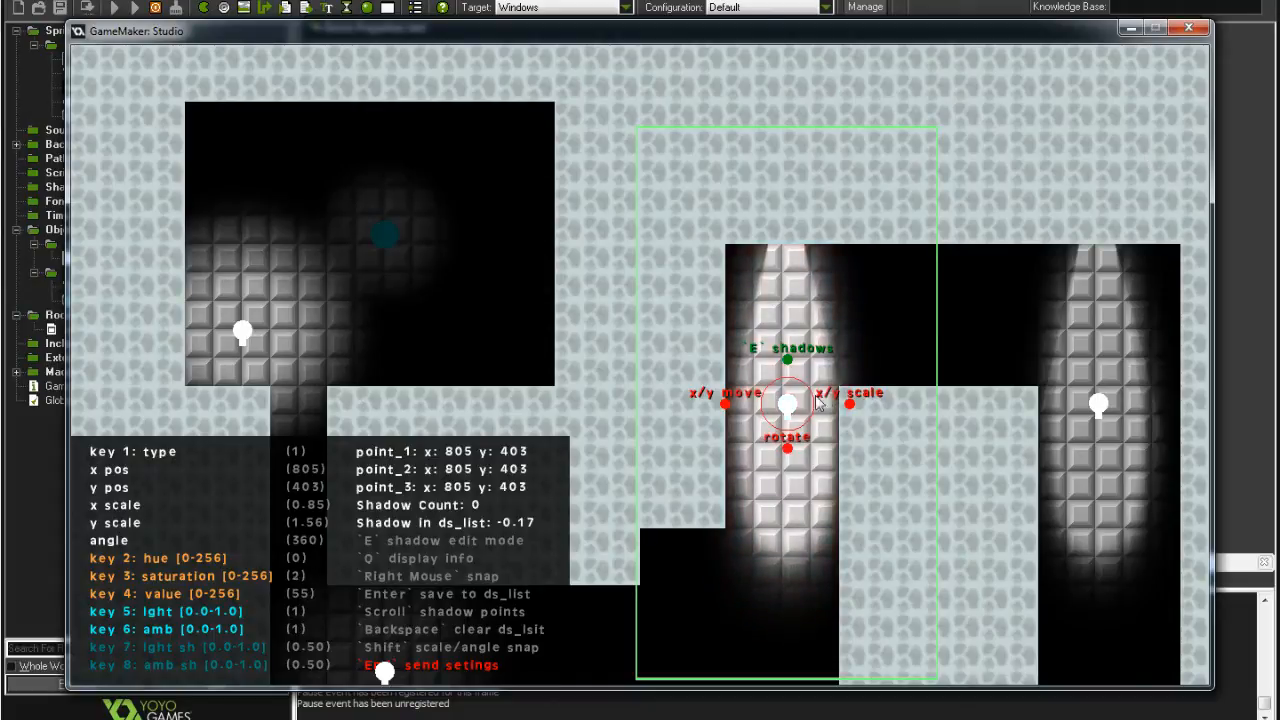
pyautogui.press('3')
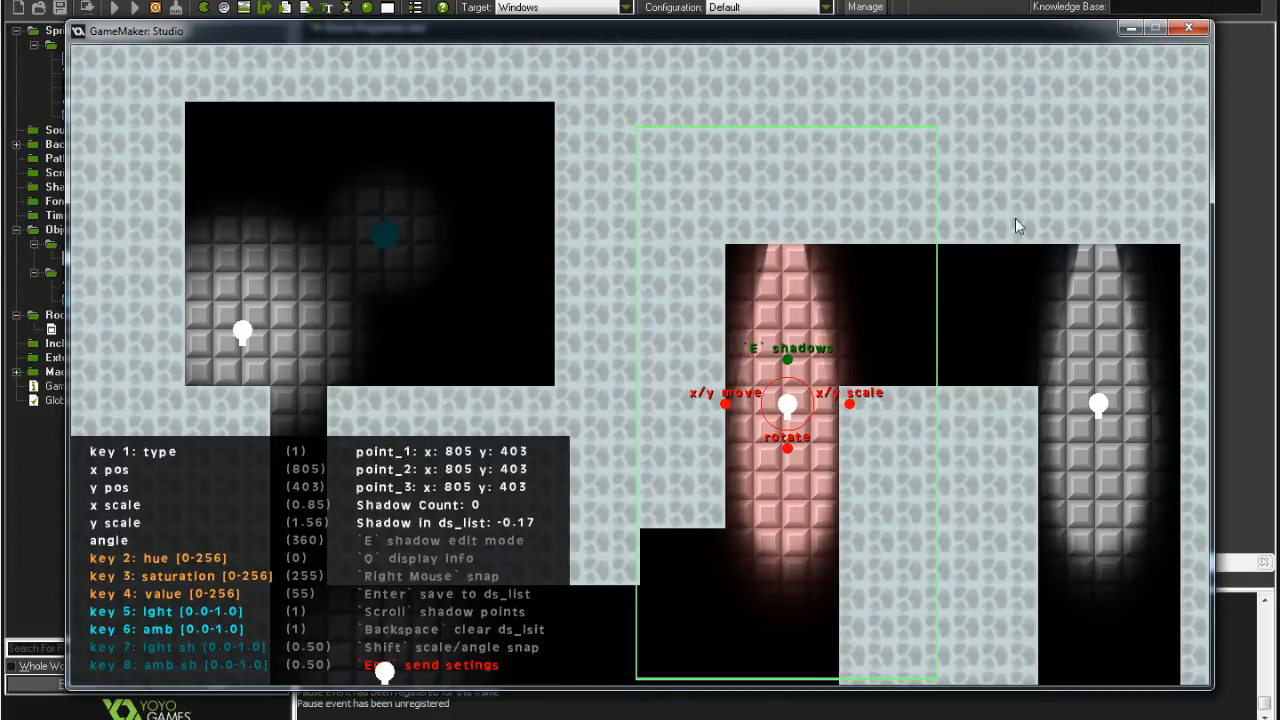
pyautogui.press('2')
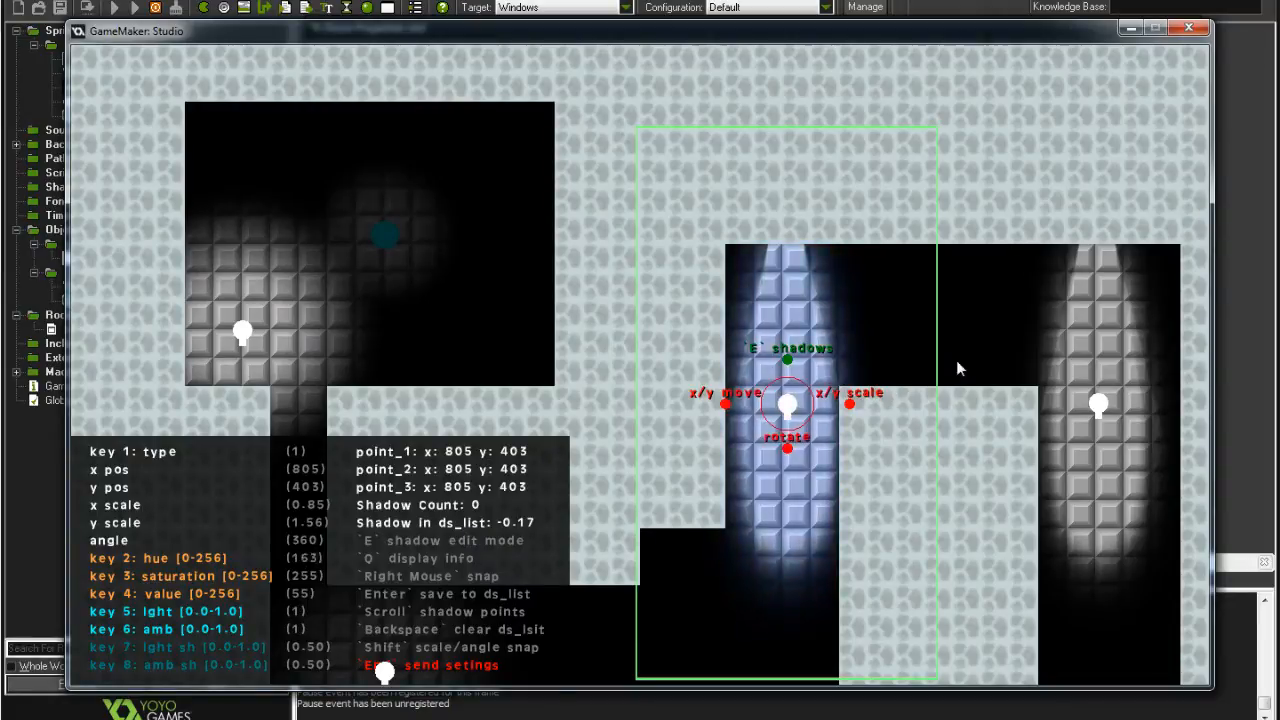
pyautogui.press('2')
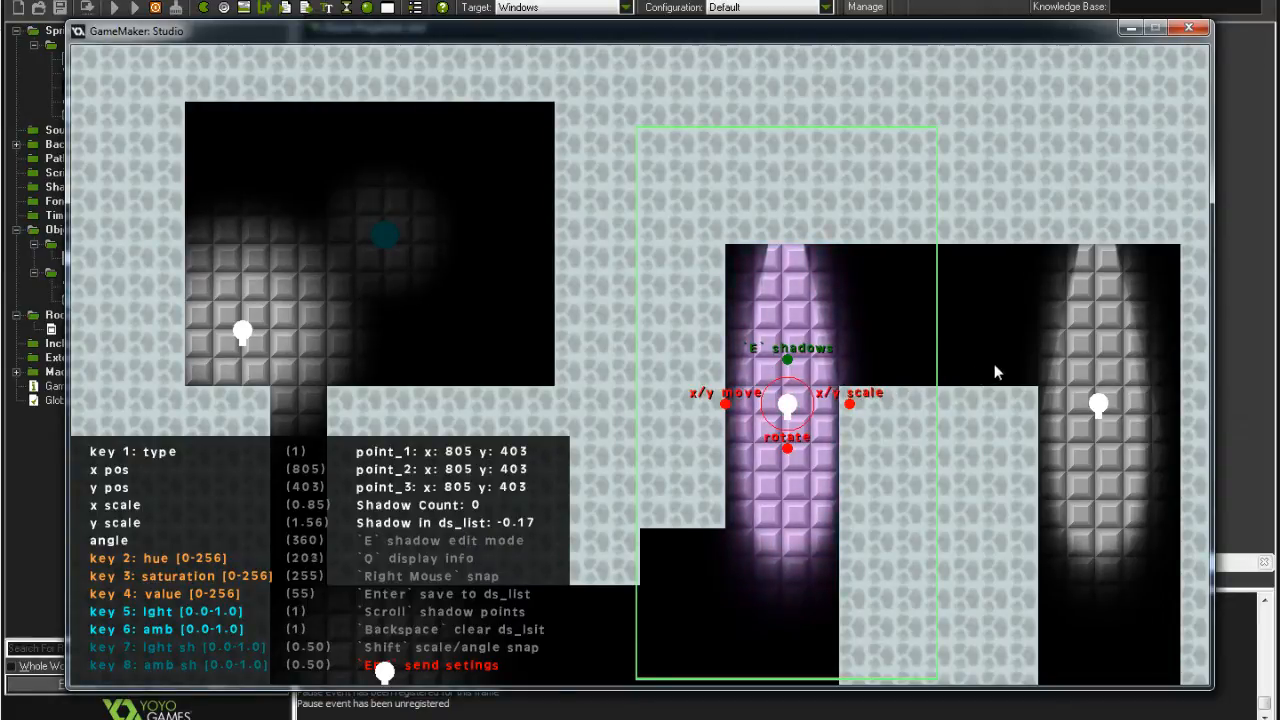
pyautogui.press('2')
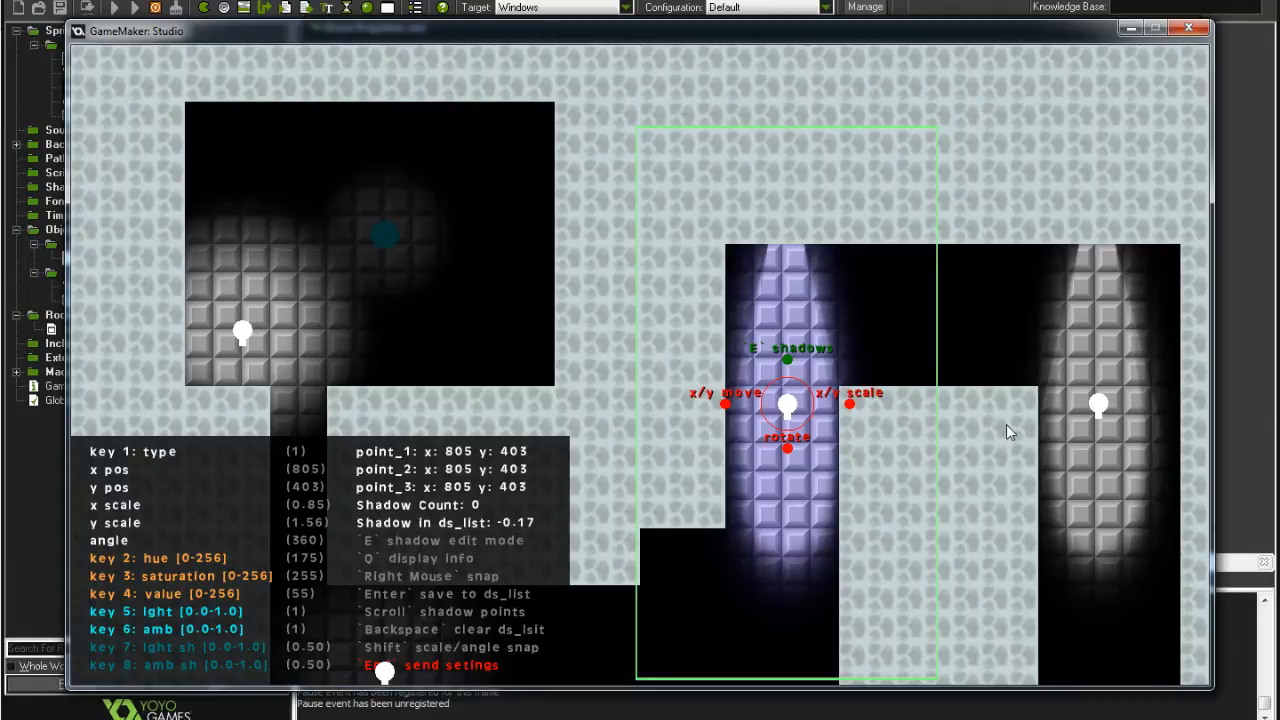
# Try lght 0.78 on the selected light before returning it to 1, and set its value to 58 after trying 68.
pyautogui.press('6')
pyautogui.press('6')
pyautogui.press('5')
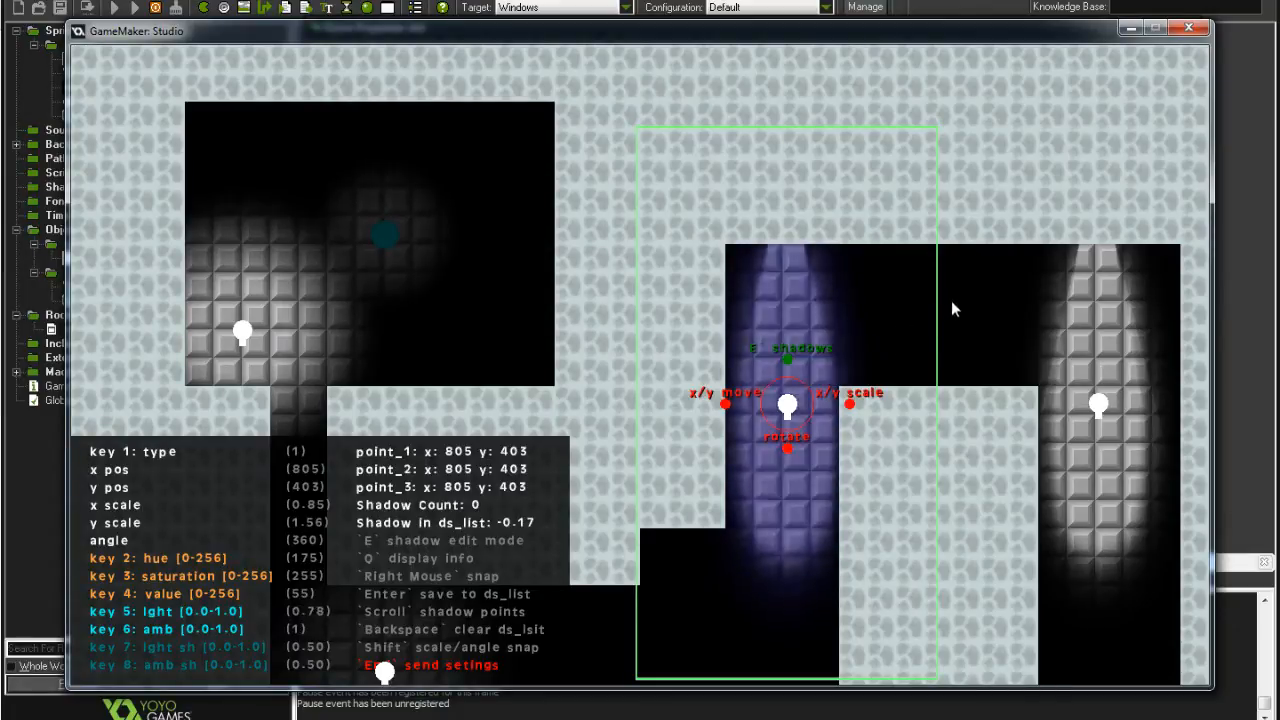
pyautogui.press('4')
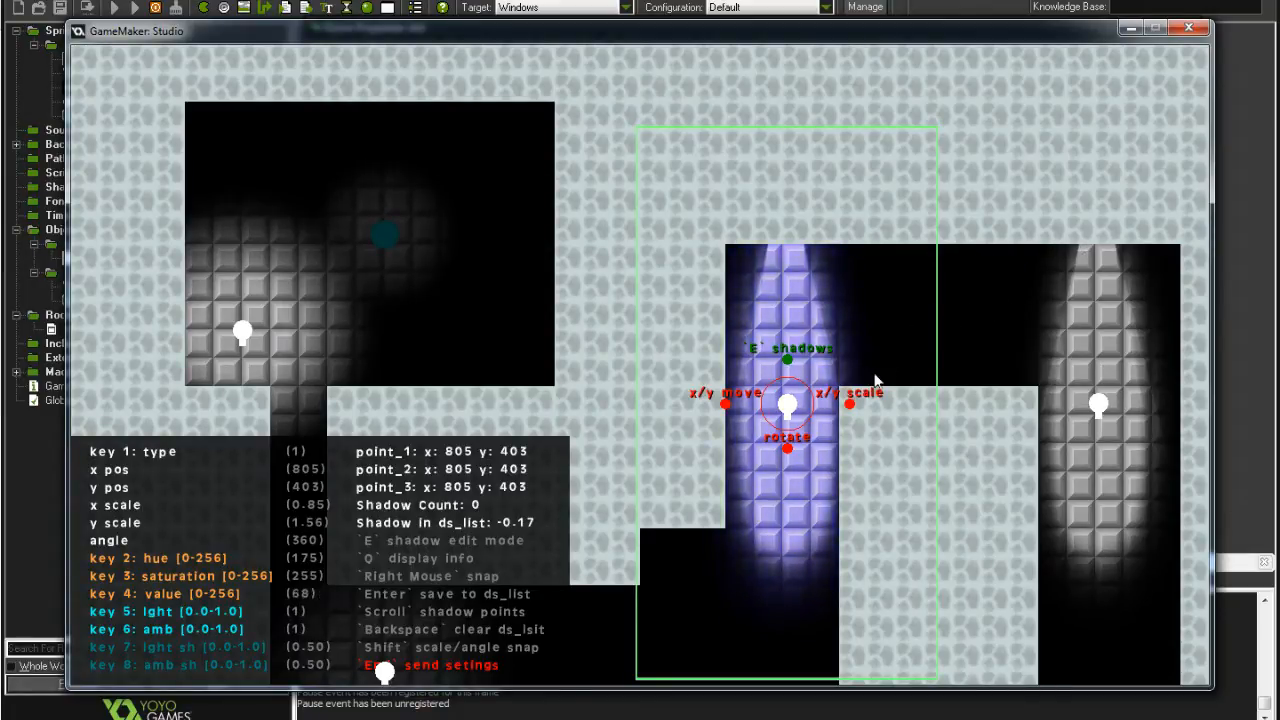
pyautogui.press('4')
pyautogui.press('4')
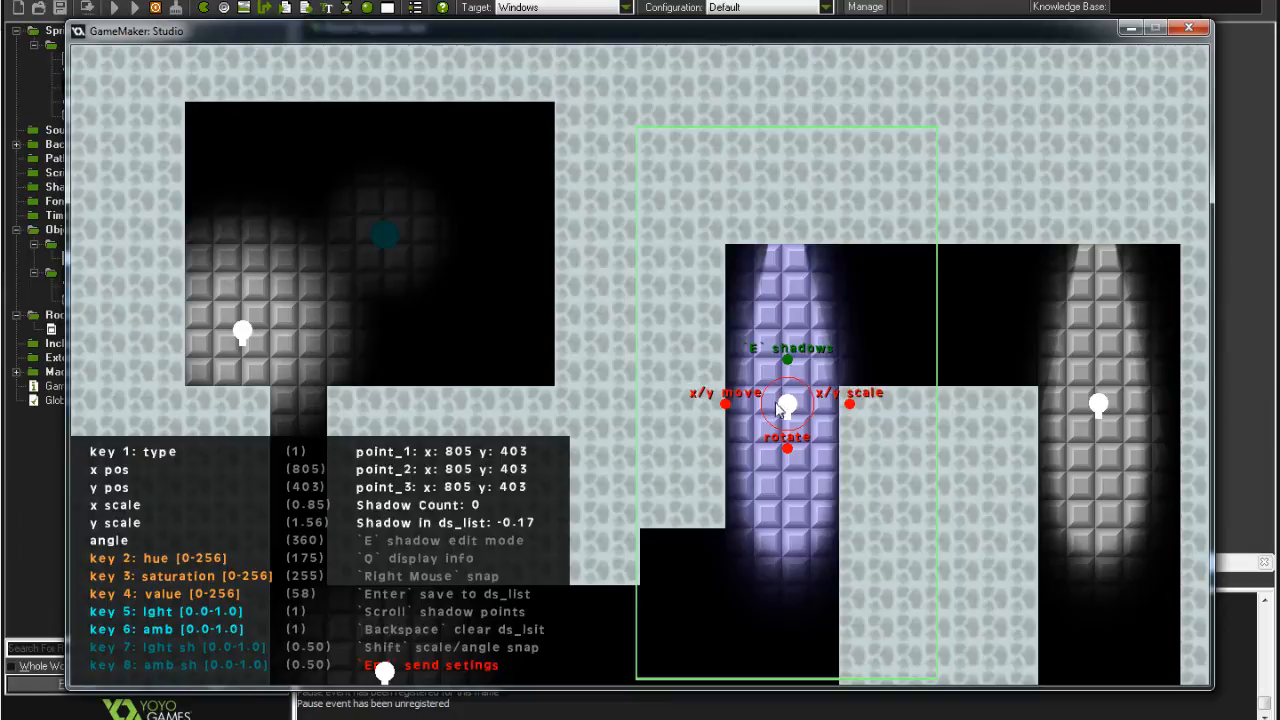
# Lower the selected light's saturation through values such as 180, 104 and 55, ending at 50.
pyautogui.press('3')
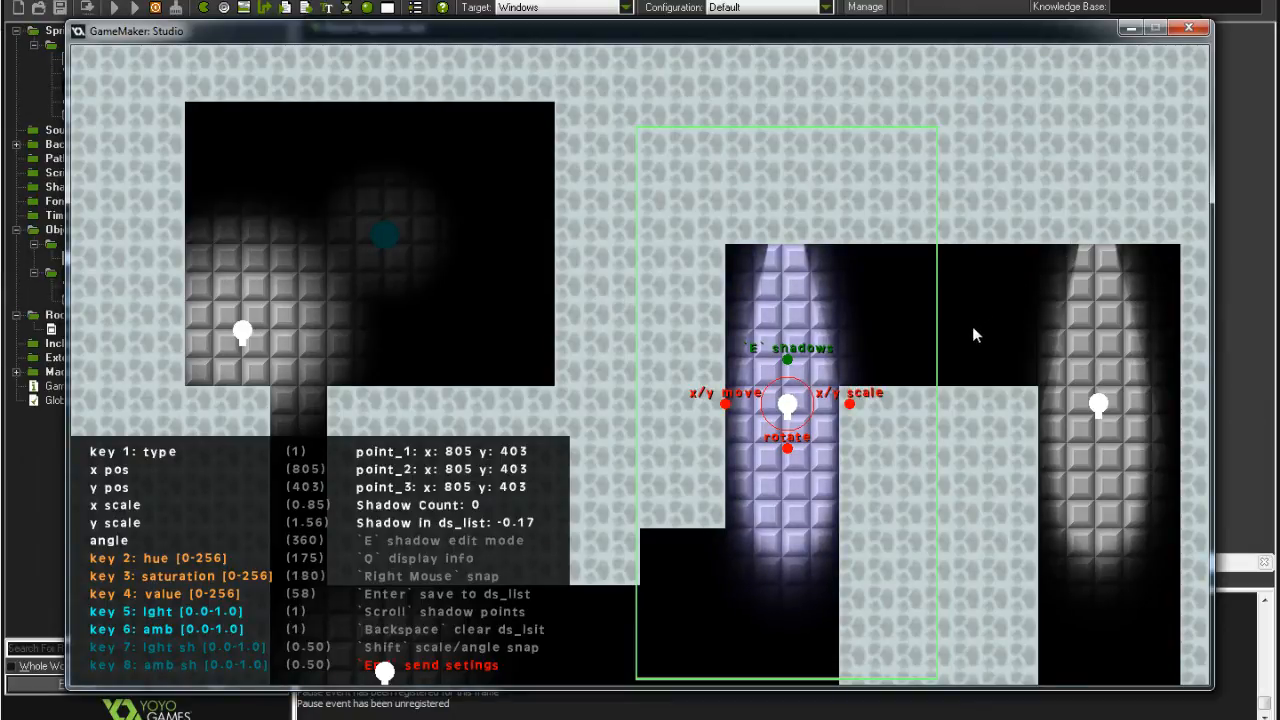
pyautogui.press('3')
pyautogui.press('3')
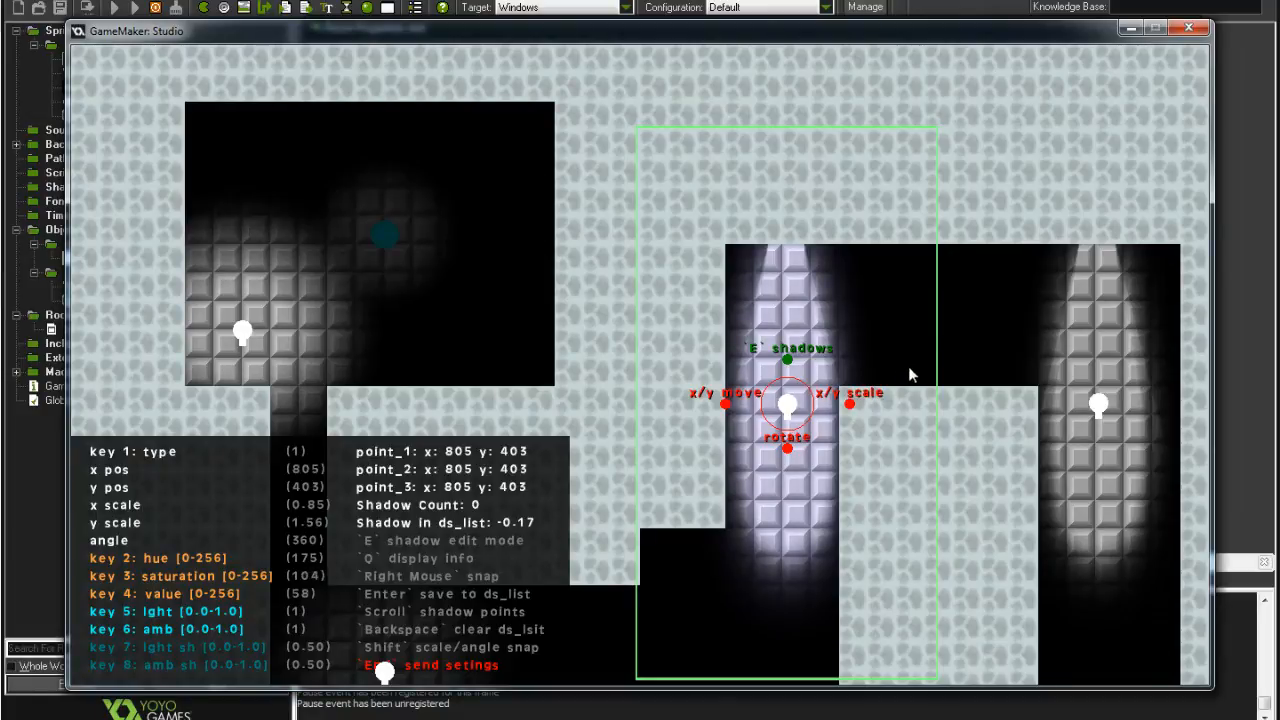
pyautogui.press('3')
pyautogui.press('3')
pyautogui.press('3')
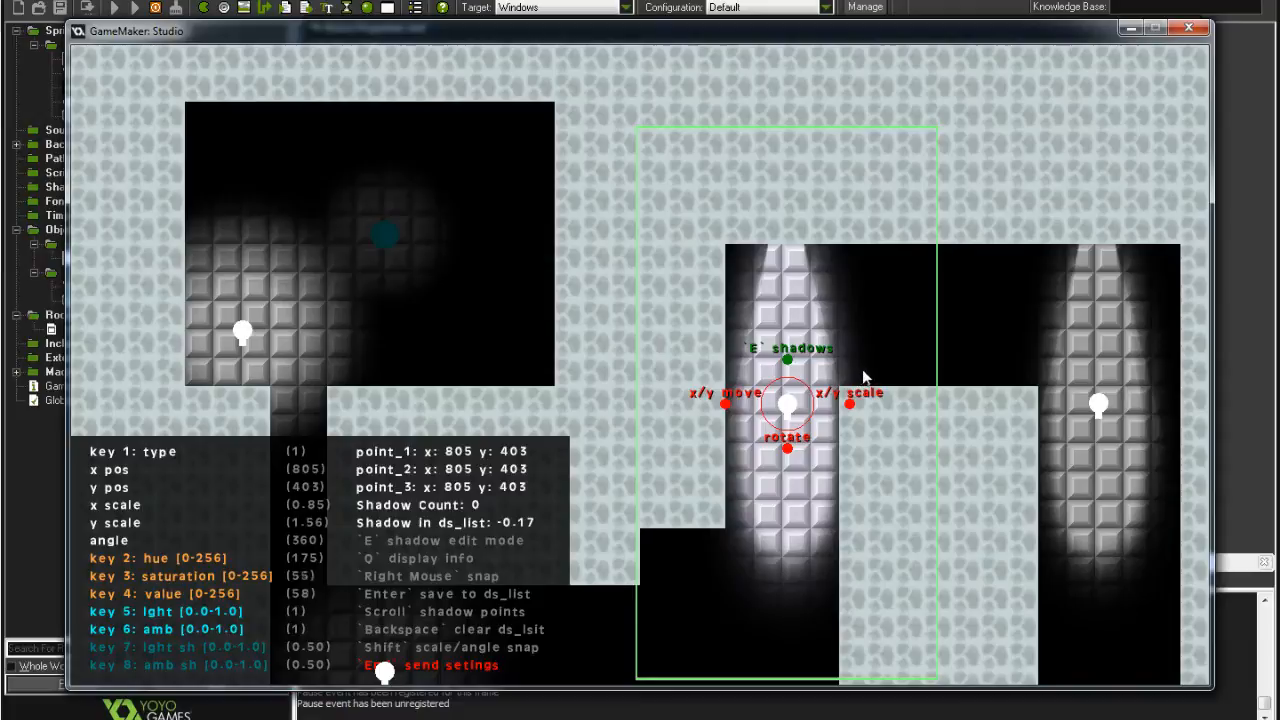
pyautogui.press('3')
pyautogui.press('3')
# Try amb values 0.62 and 0.81 on the selected light and leave its editing.
pyautogui.press('6')
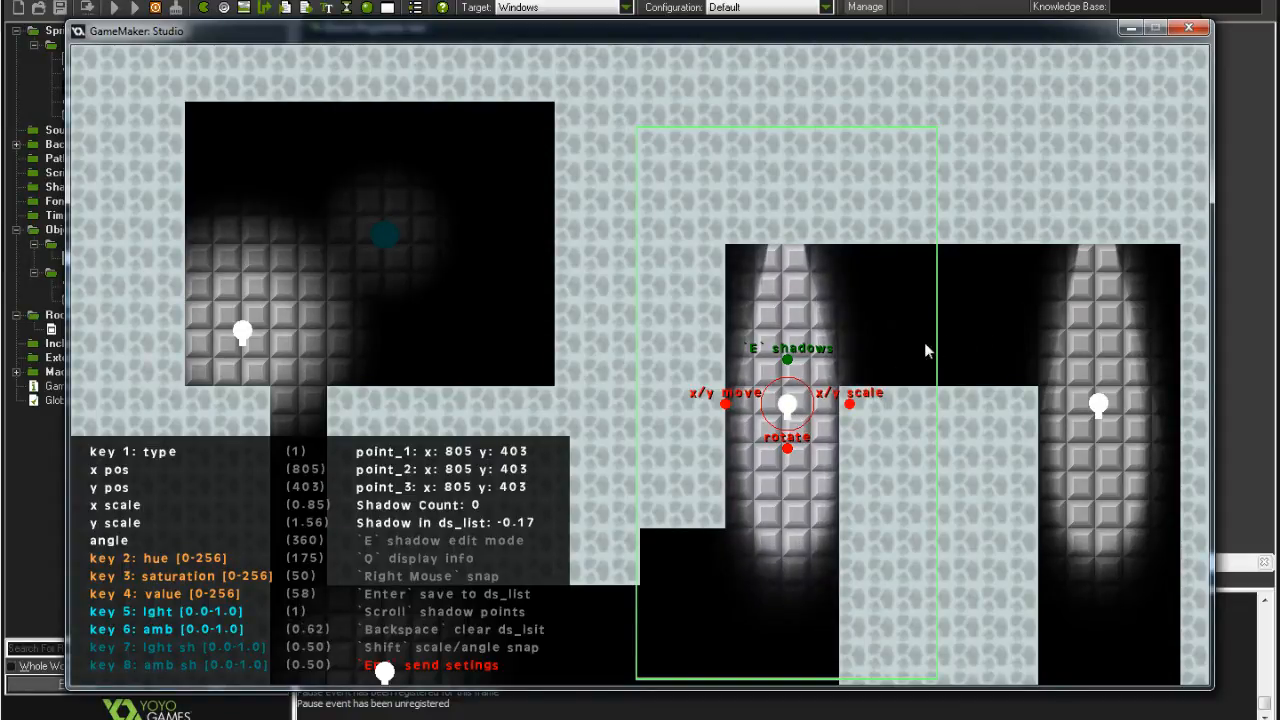
pyautogui.press('6')
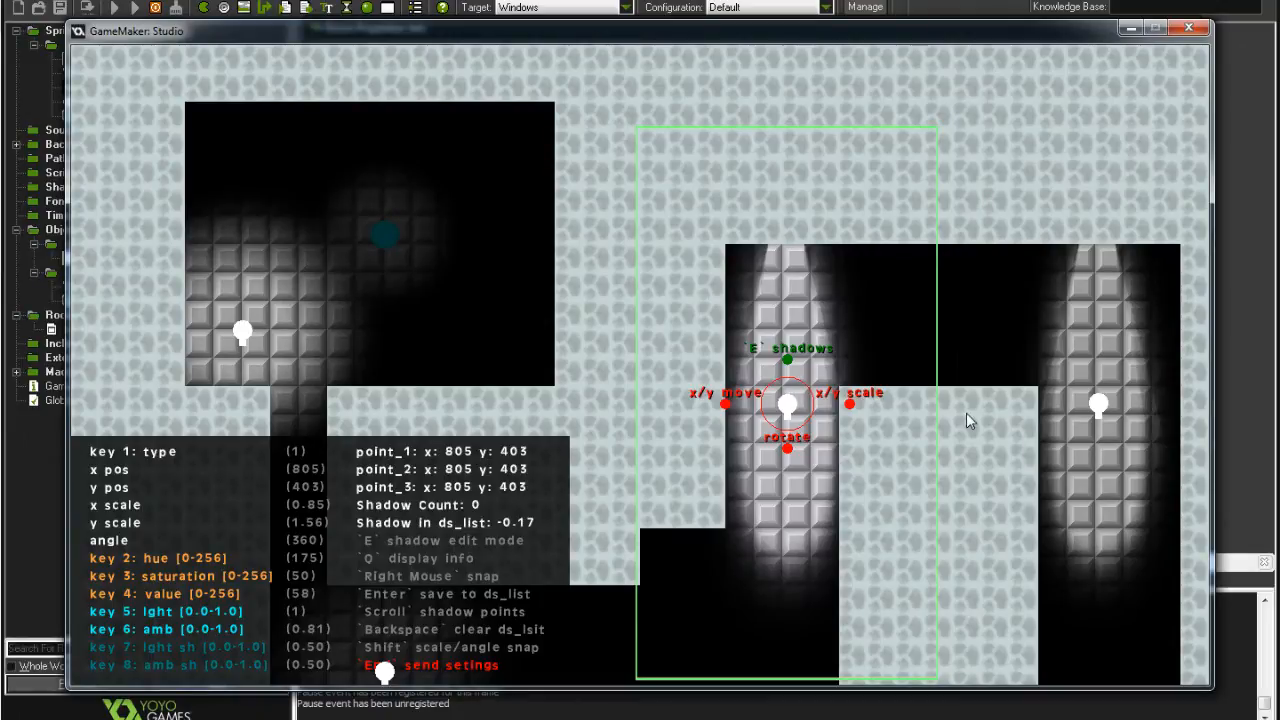
pyautogui.press('Escape')
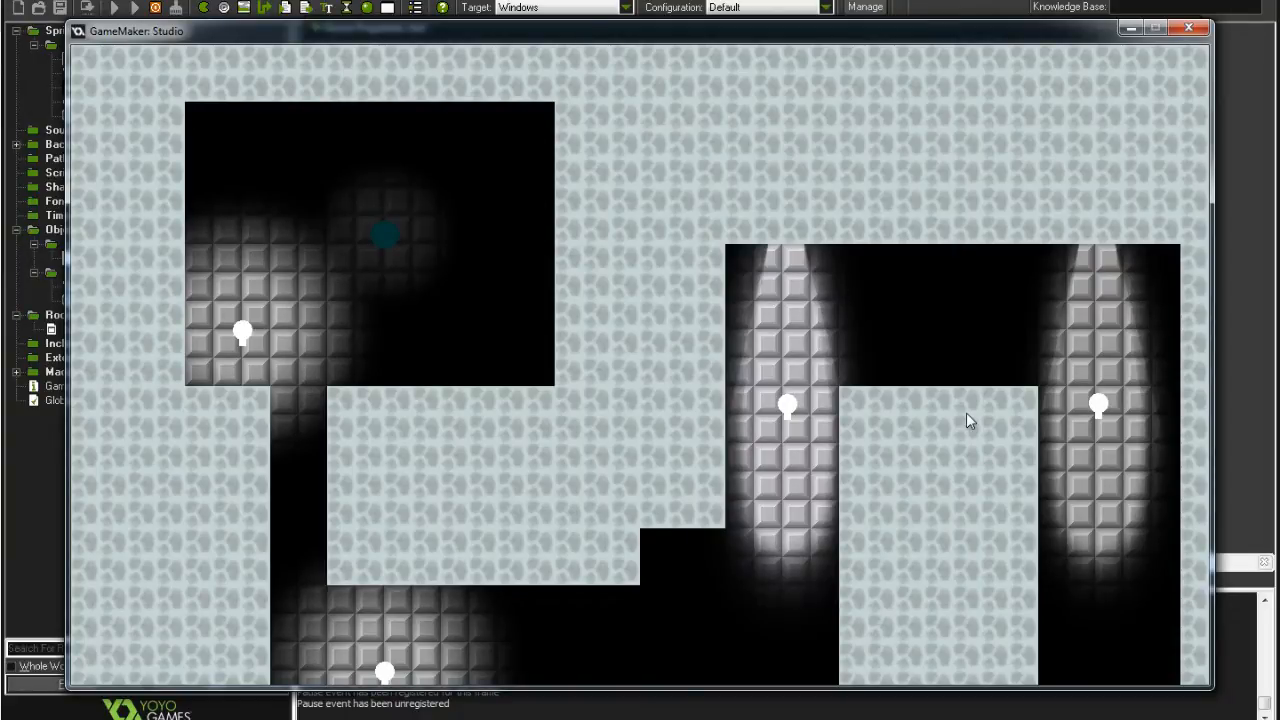
# Switch the same light to type 0 with amb 0, and reshape it to scale 1.01 at x 873, y 359.
pyautogui.click(787, 404)
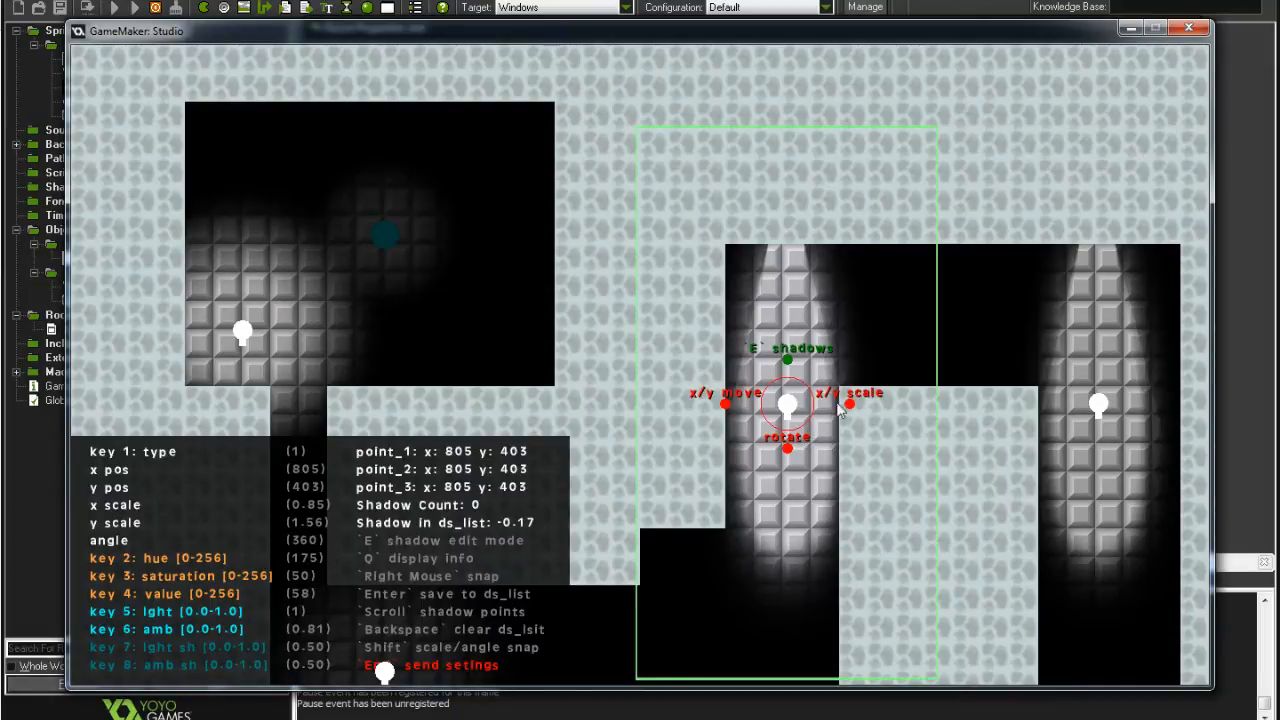
pyautogui.press('1')
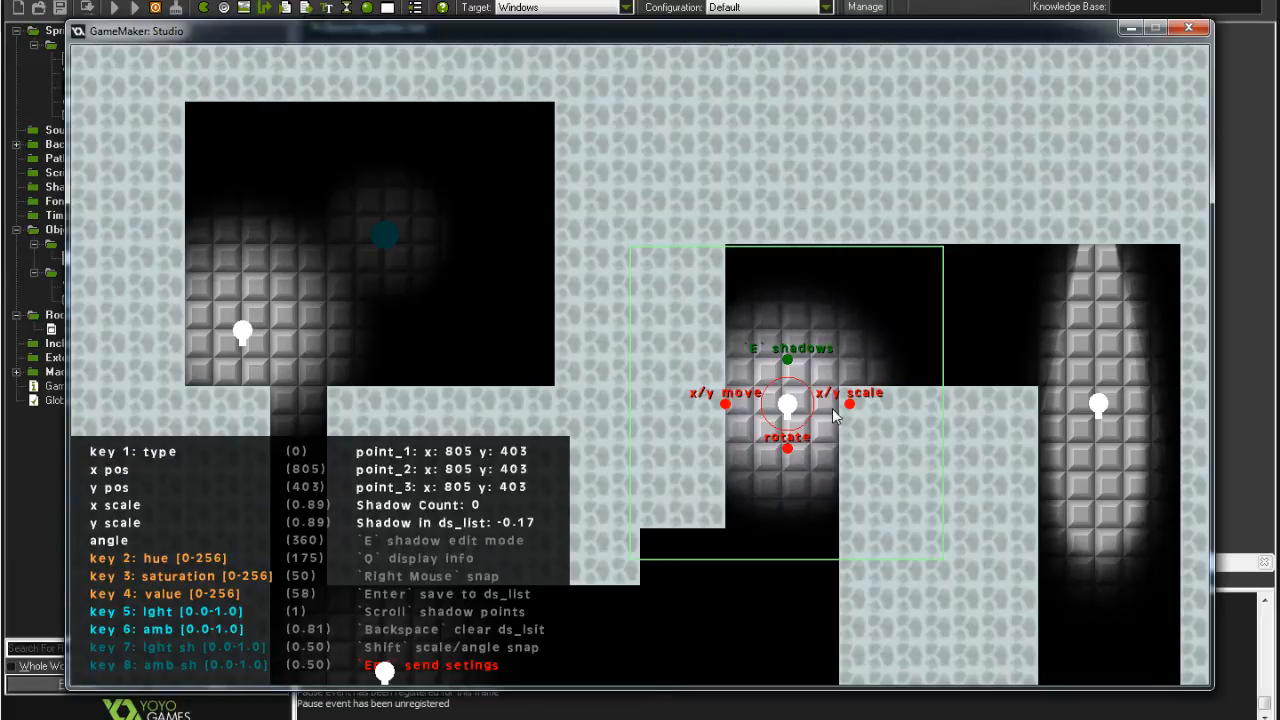
pyautogui.press('6')
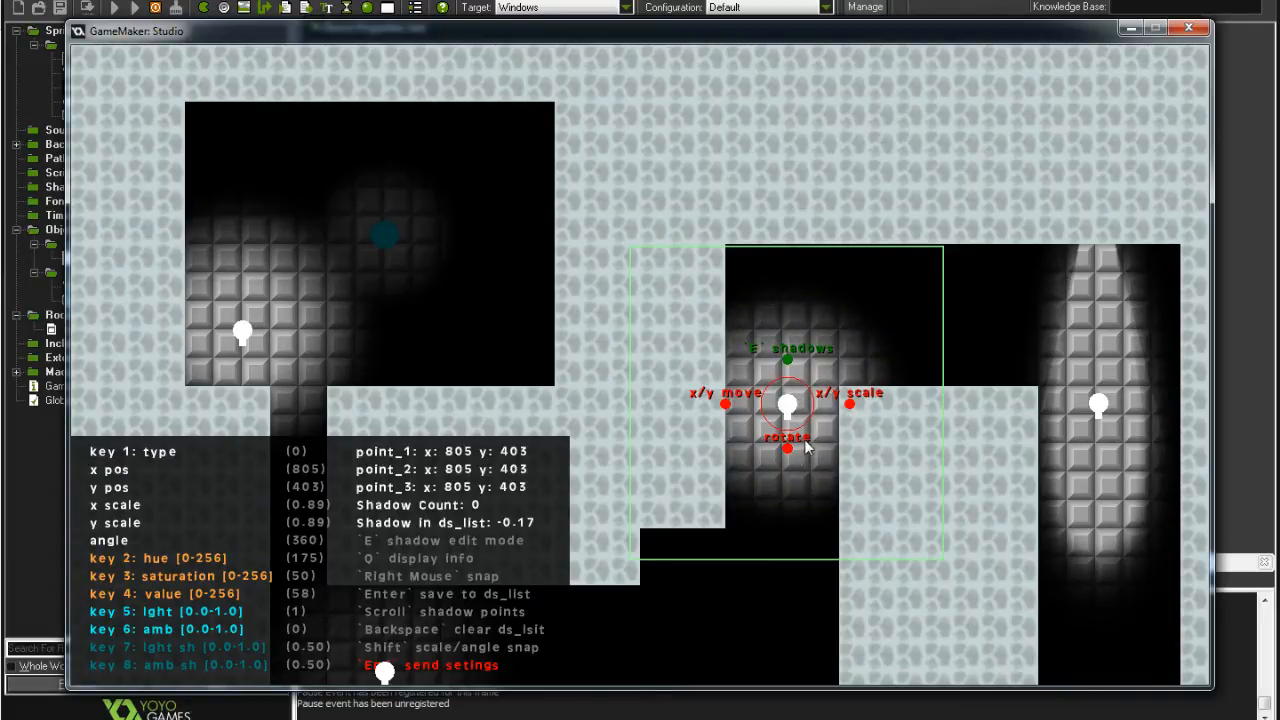
pyautogui.moveTo(849, 403); pyautogui.dragTo(952, 482)
pyautogui.moveTo(720, 412); pyautogui.dragTo(783, 373)
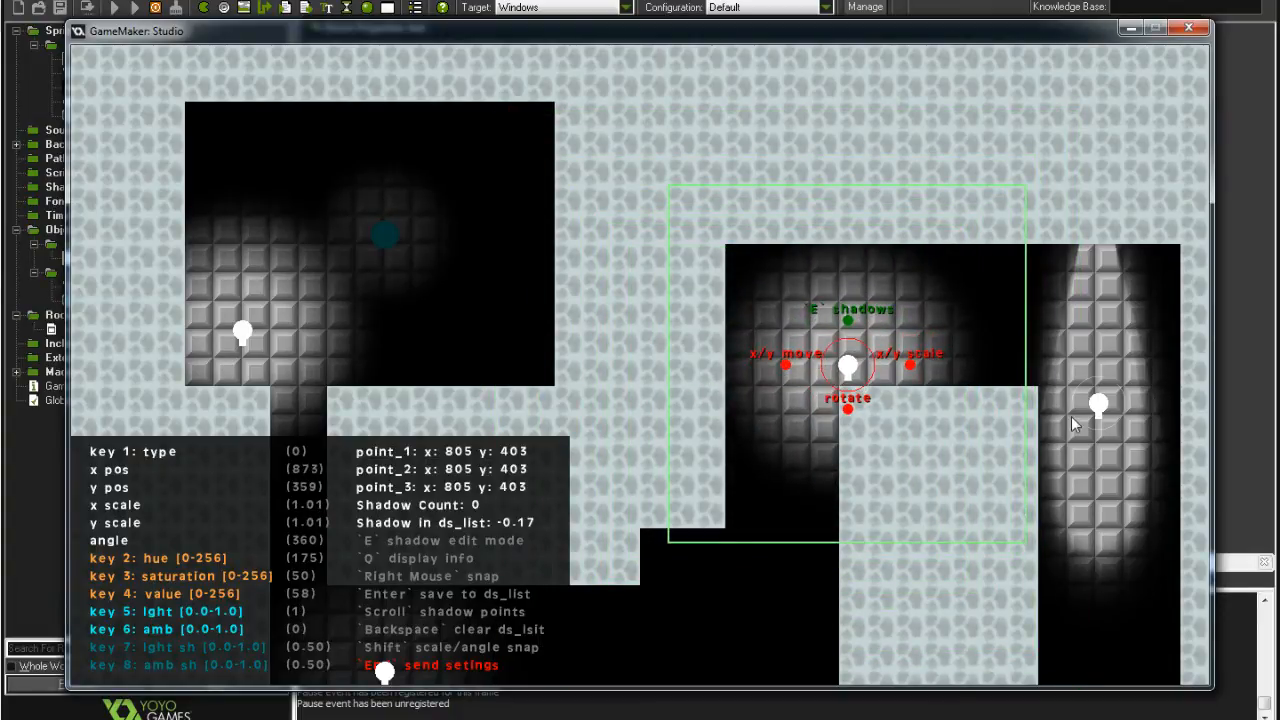
# Move the far corridor's light into the upper-left room at about x 450, y 176 and set both scales to 1.01.
pyautogui.click(1098, 404)
pyautogui.moveTo(1036, 402); pyautogui.dragTo(412, 250)
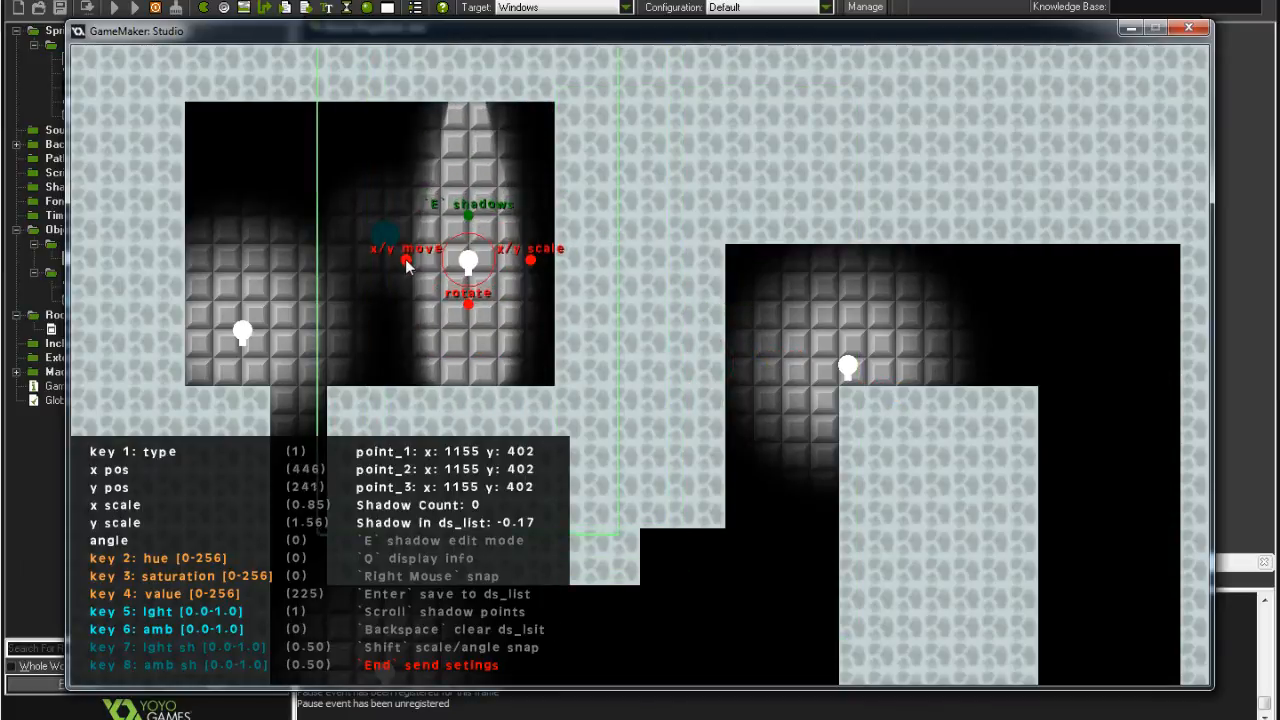
pyautogui.moveTo(537, 250); pyautogui.dragTo(612, 373)
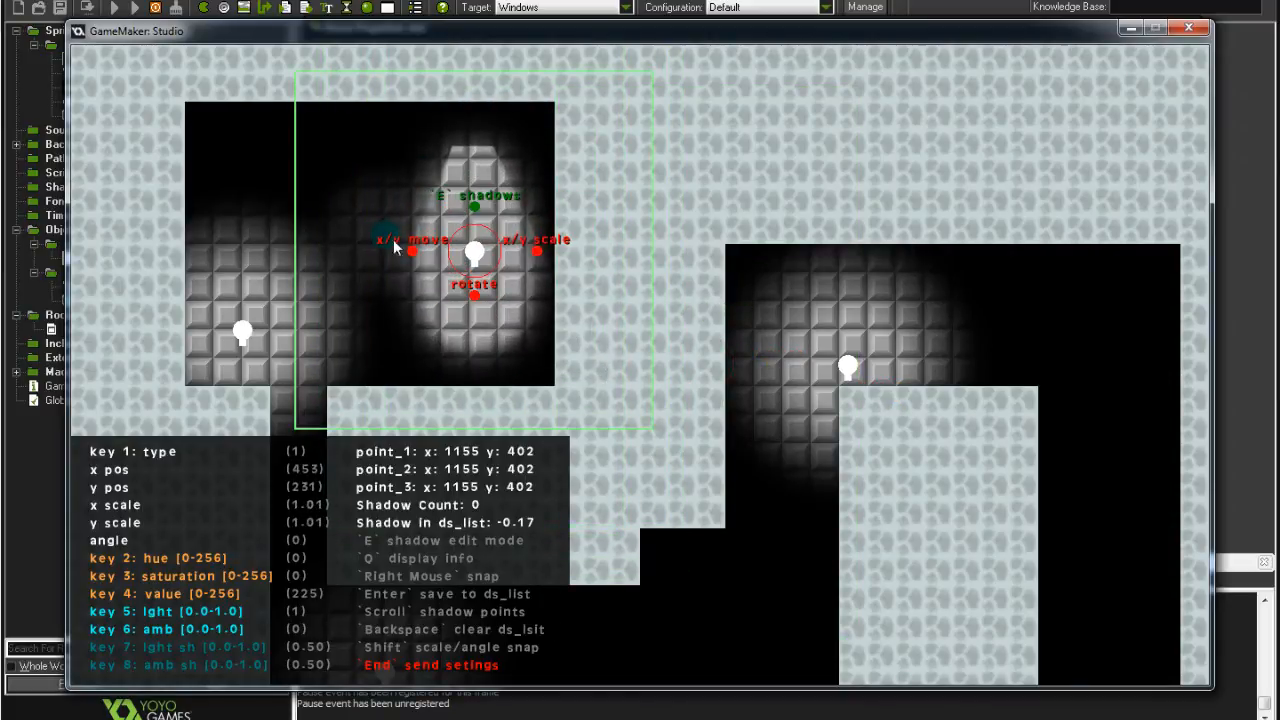
pyautogui.moveTo(412, 250); pyautogui.dragTo(409, 202)
# Try the type 0 light at x 940, y 344 with an x scale of 1.33 and a y scale of 3.18.
pyautogui.click(848, 365)
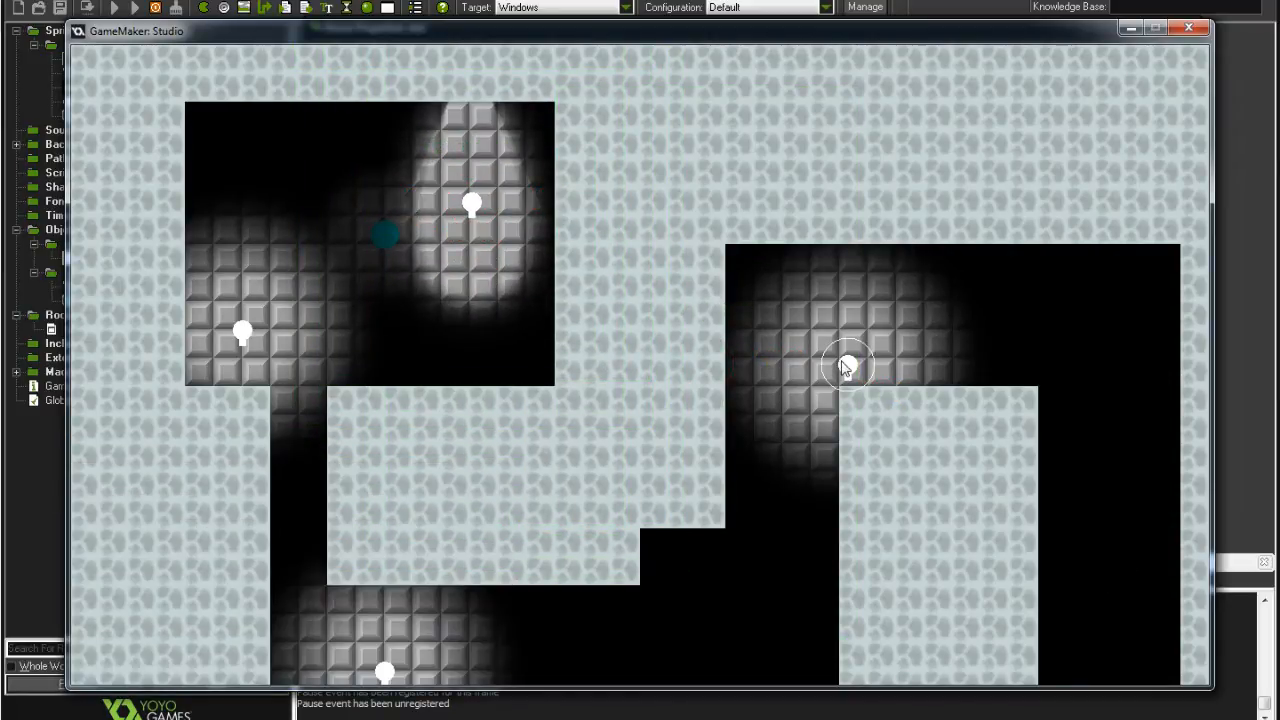
pyautogui.moveTo(787, 372); pyautogui.dragTo(845, 357)
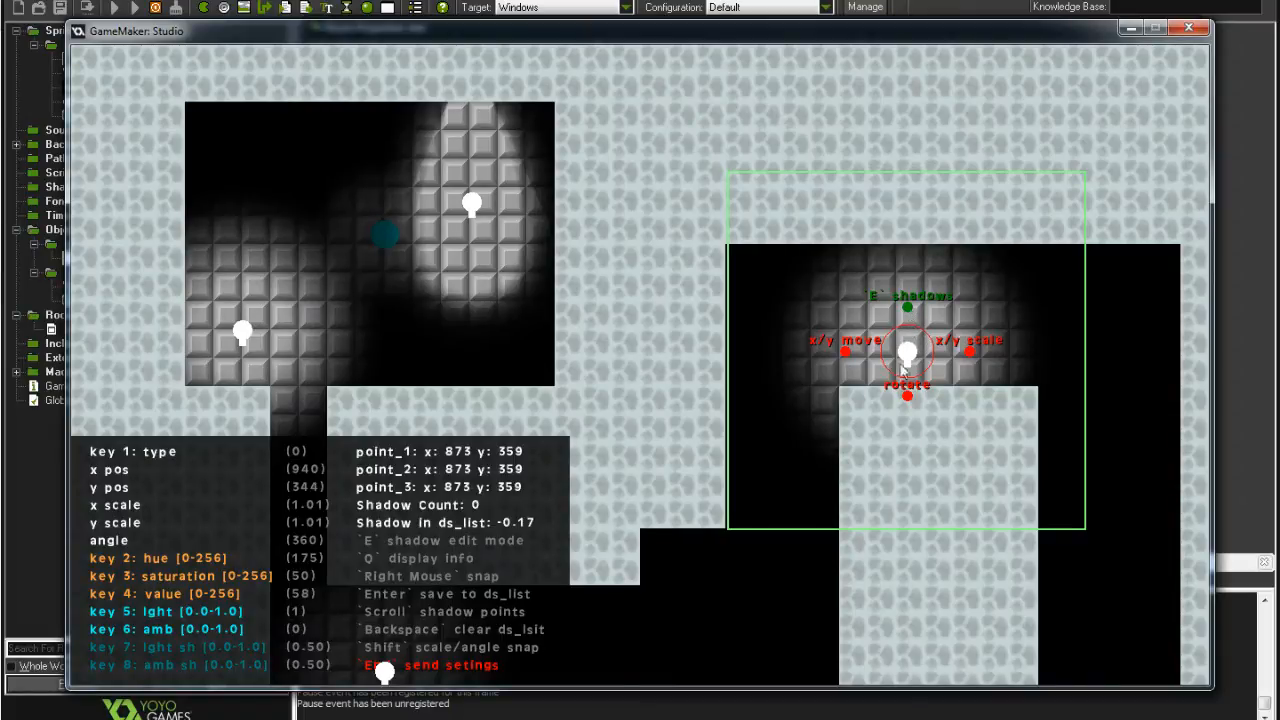
pyautogui.moveTo(972, 354); pyautogui.dragTo(1182, 504)
pyautogui.moveTo(970, 352); pyautogui.dragTo(1024, 636)
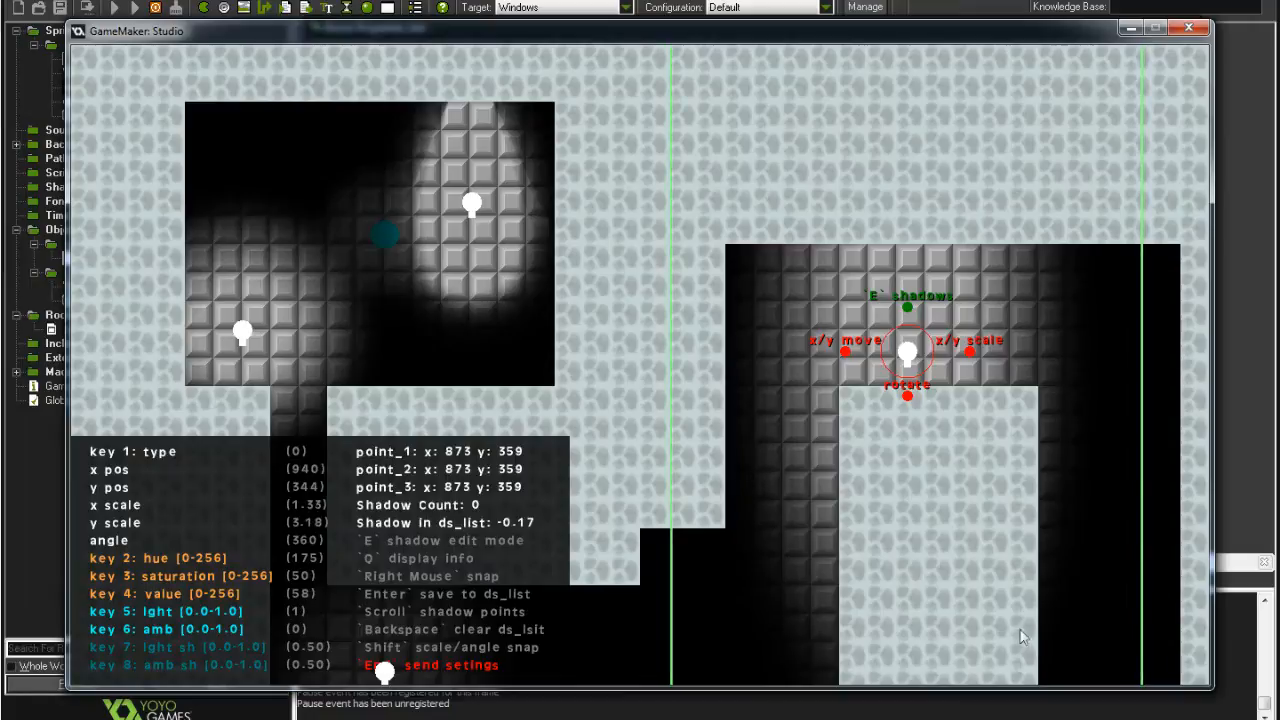
# Move the type 0 light to x 812, y 359 and set its scale to 1.27 by 2.88, after trying 2.73 by 2.85.
pyautogui.moveTo(846, 352); pyautogui.dragTo(733, 370)
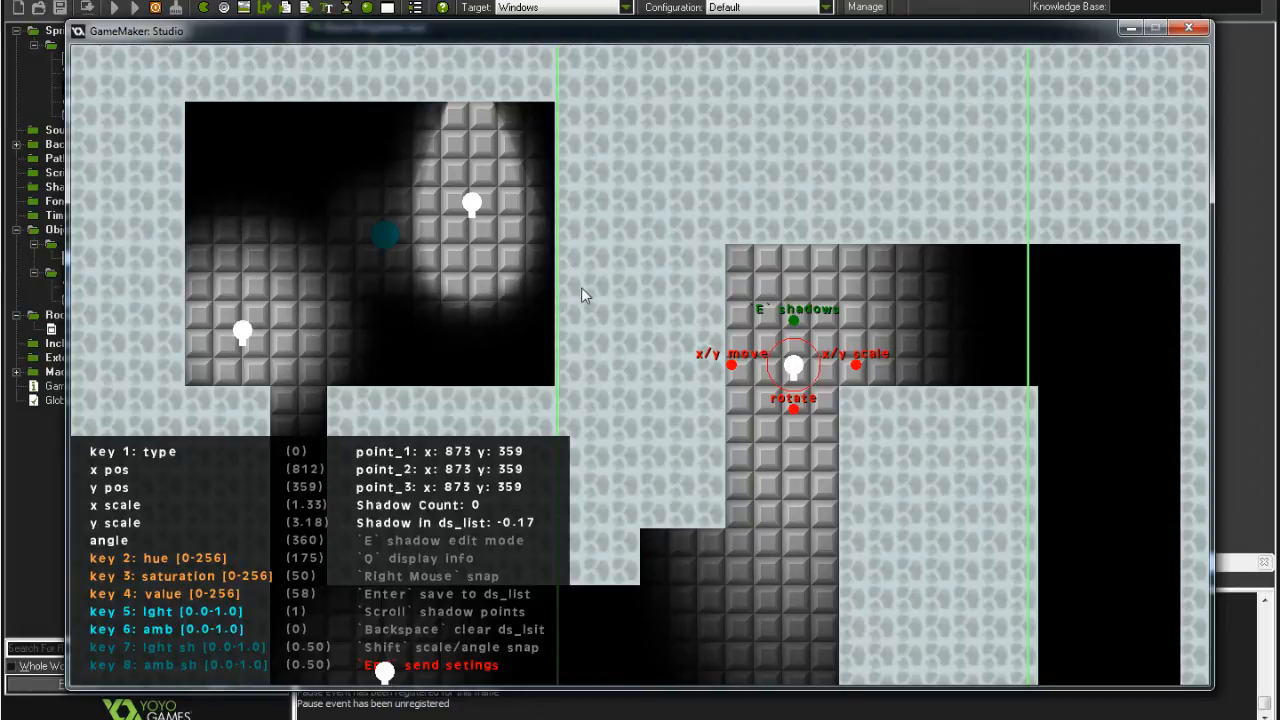
pyautogui.moveTo(857, 366); pyautogui.dragTo(1038, 624)
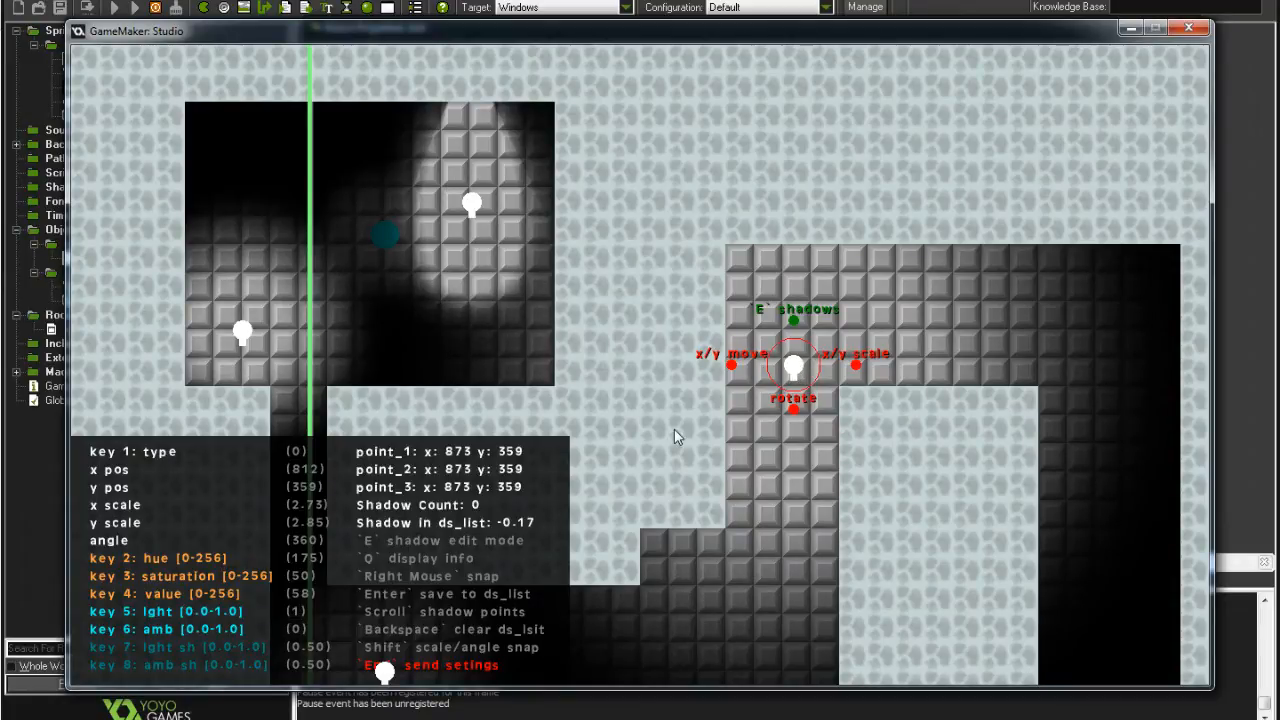
pyautogui.moveTo(857, 365); pyautogui.dragTo(906, 628)
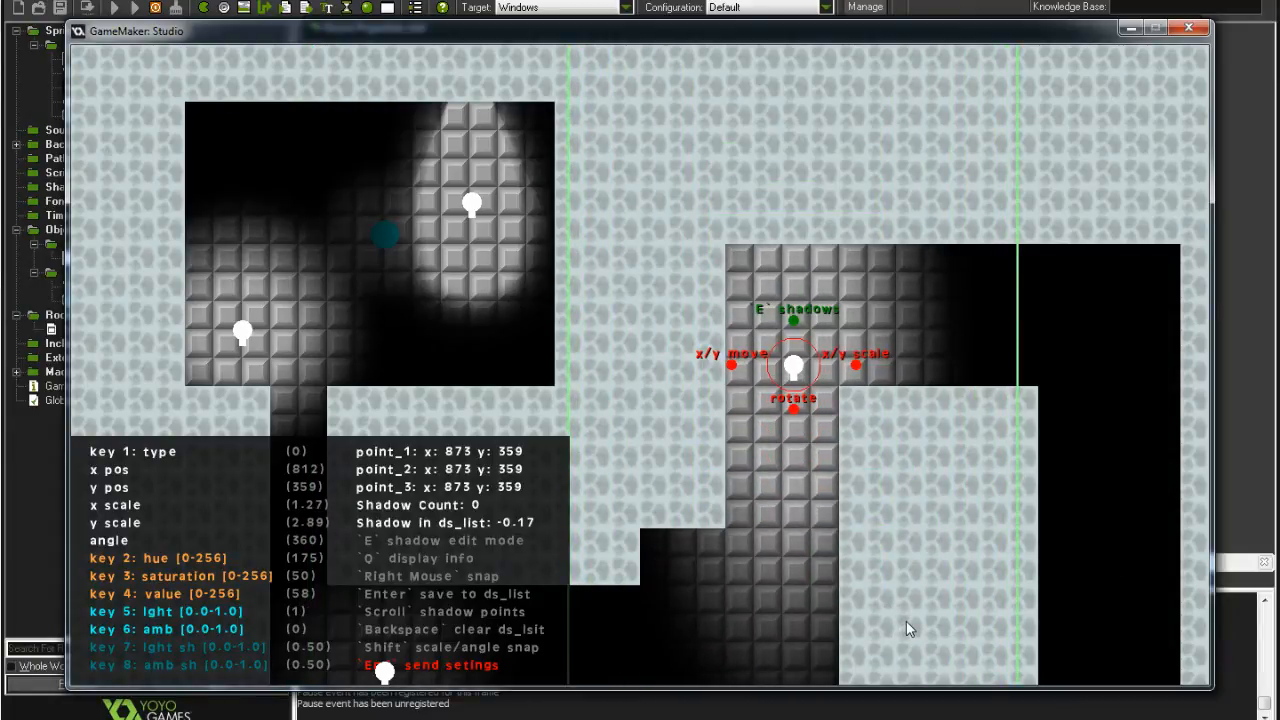
# Hide and restore the light information display, and try shadow edit mode on the type 0 light.
pyautogui.press('q')
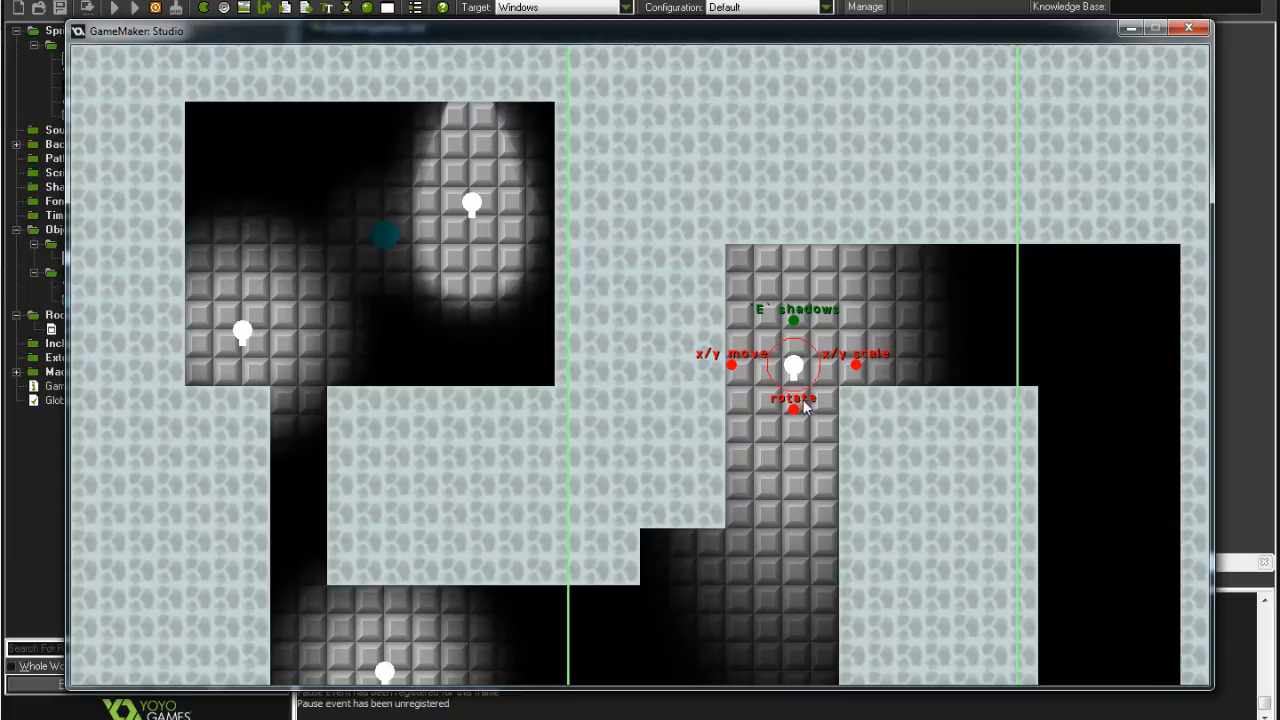
pyautogui.press('q')
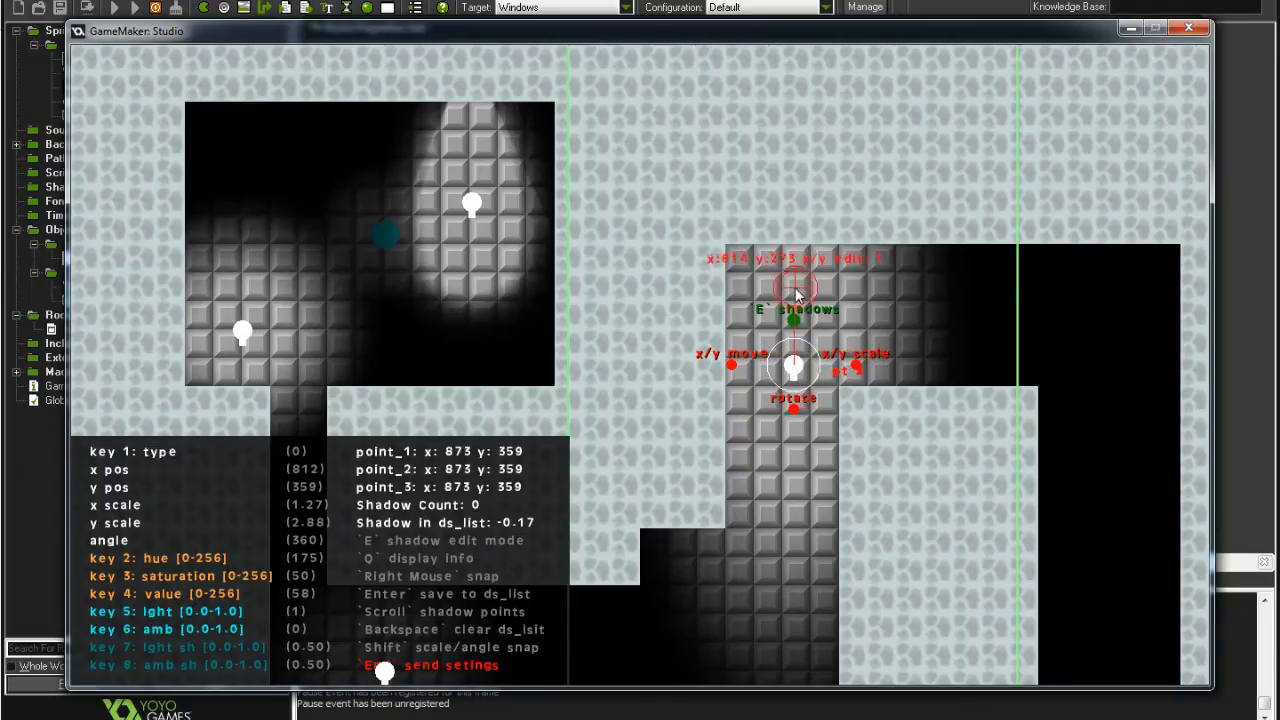
pyautogui.press('e')
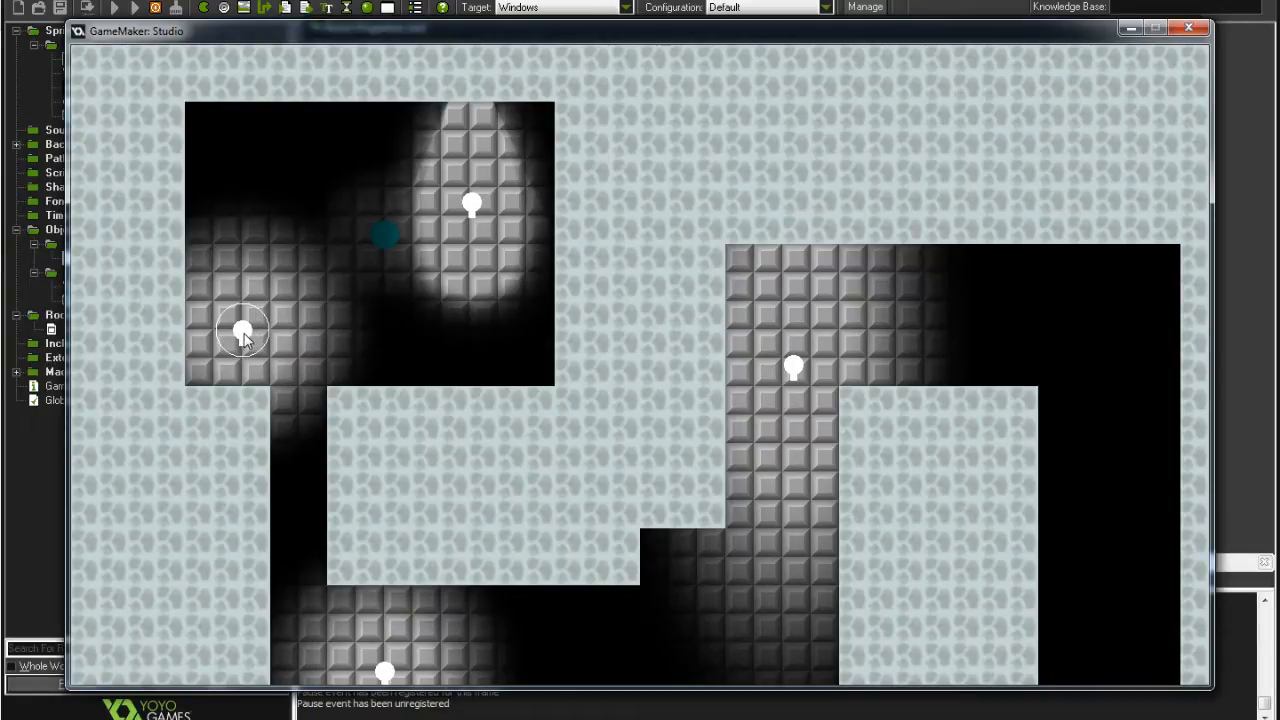
# Move the elongated light in the upper-left room to x 455, y 218 and try its shadow edit mode.
pyautogui.click(463, 190)
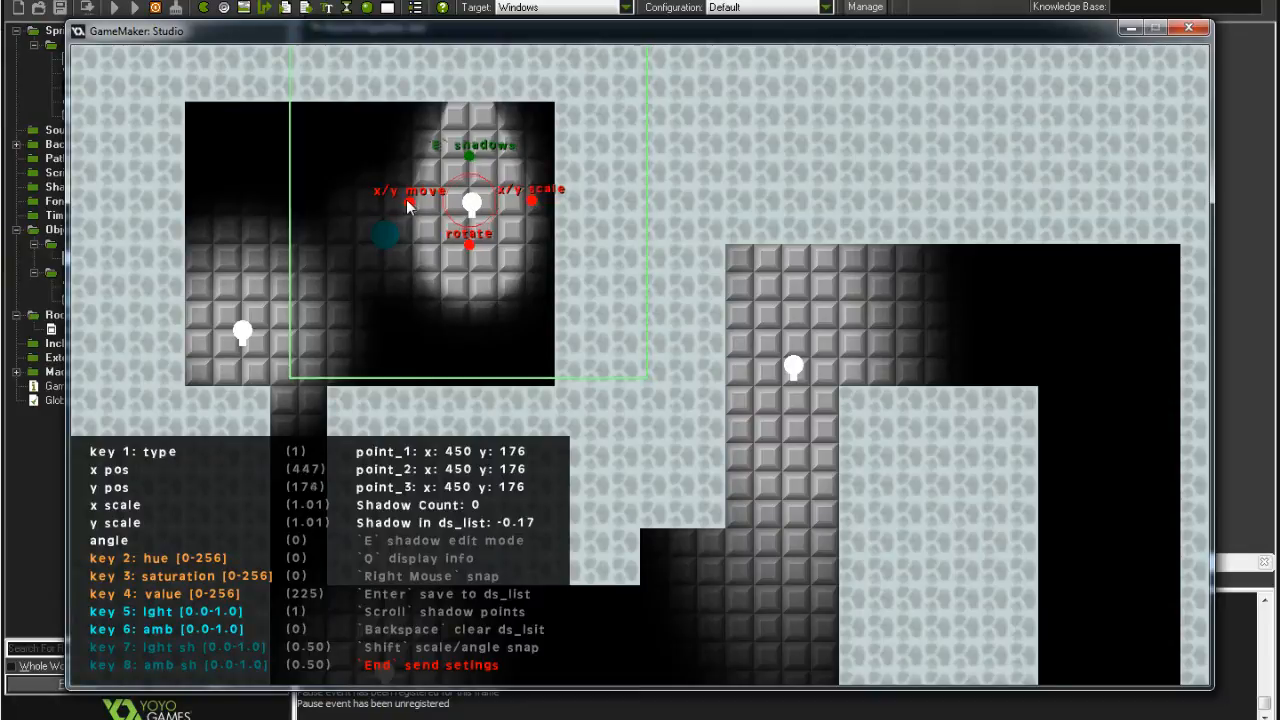
pyautogui.moveTo(408, 205); pyautogui.dragTo(416, 246)
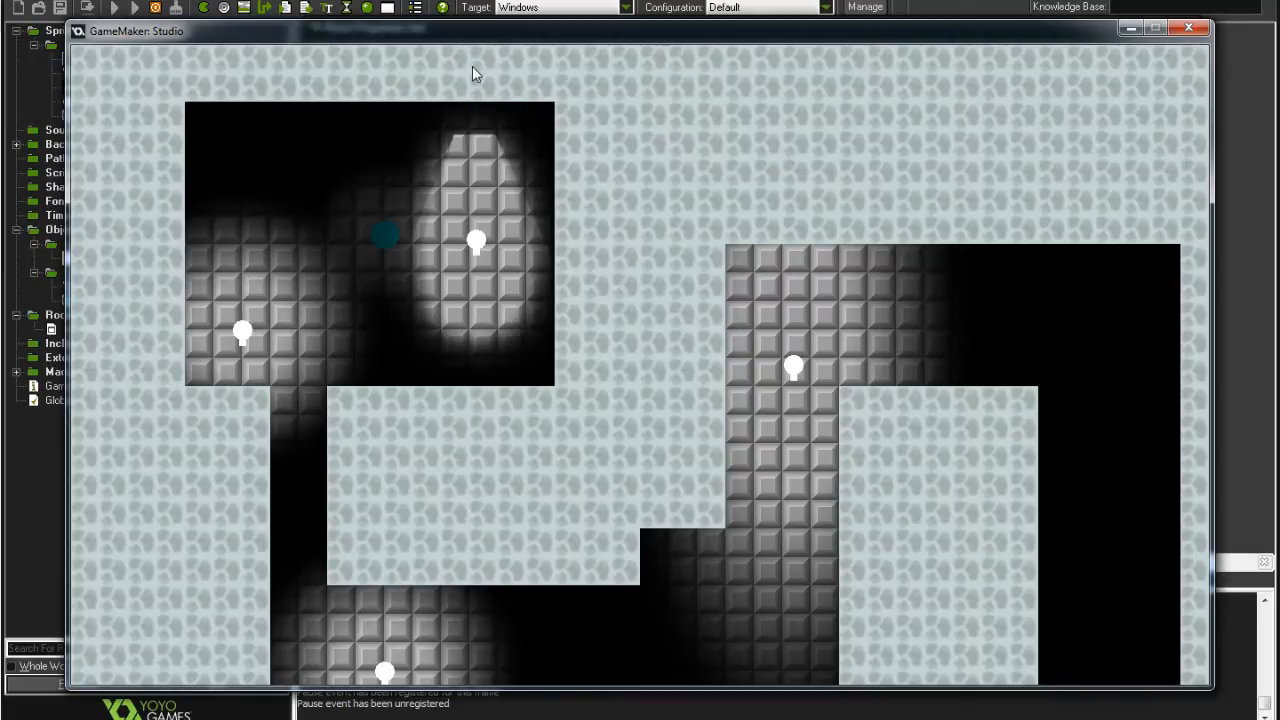
pyautogui.click(480, 244)
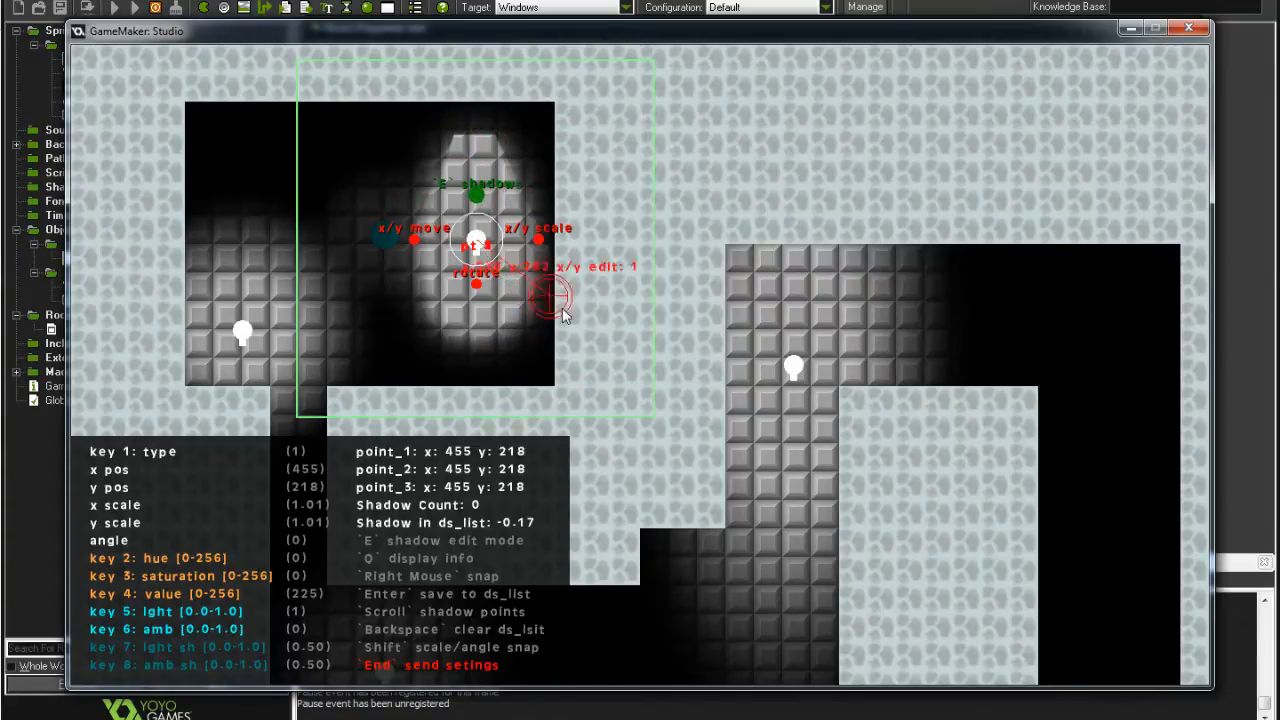
pyautogui.click(572, 353)
# Select the type 0 light, move it to x 882, y 320, and set its scale to 1.85 by 3.62.
pyautogui.click(796, 368)
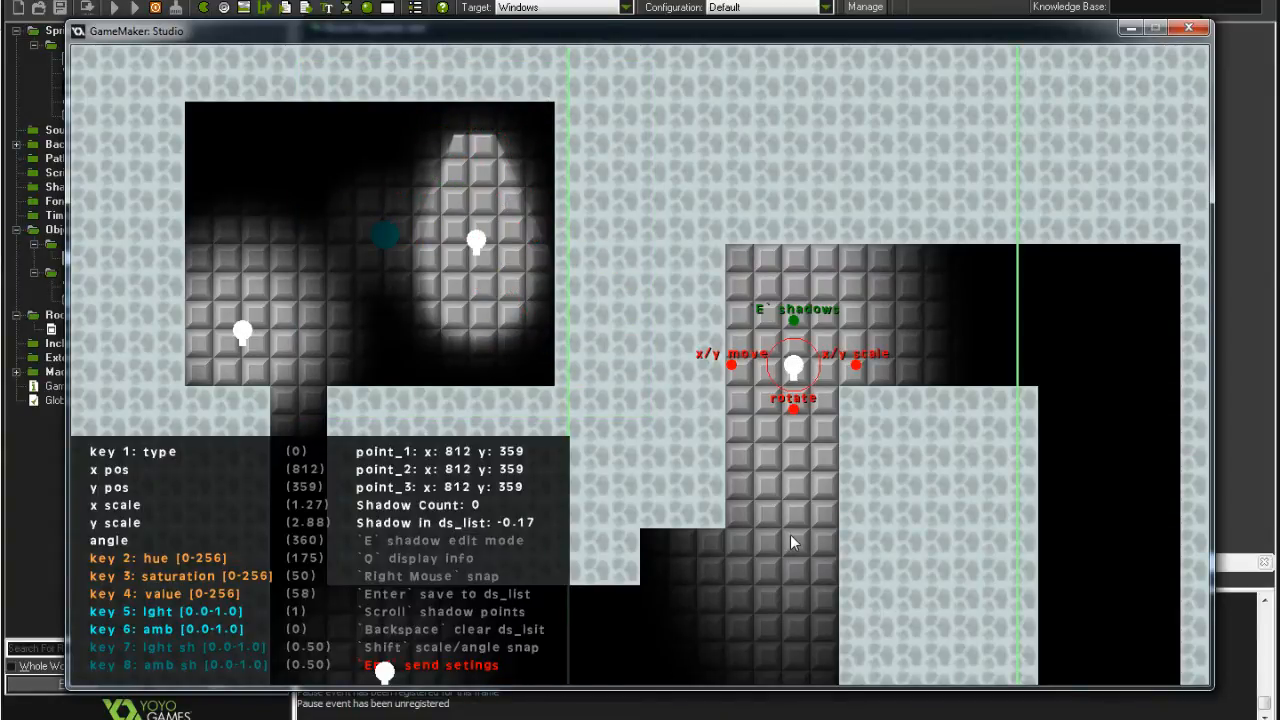
pyautogui.press('s')
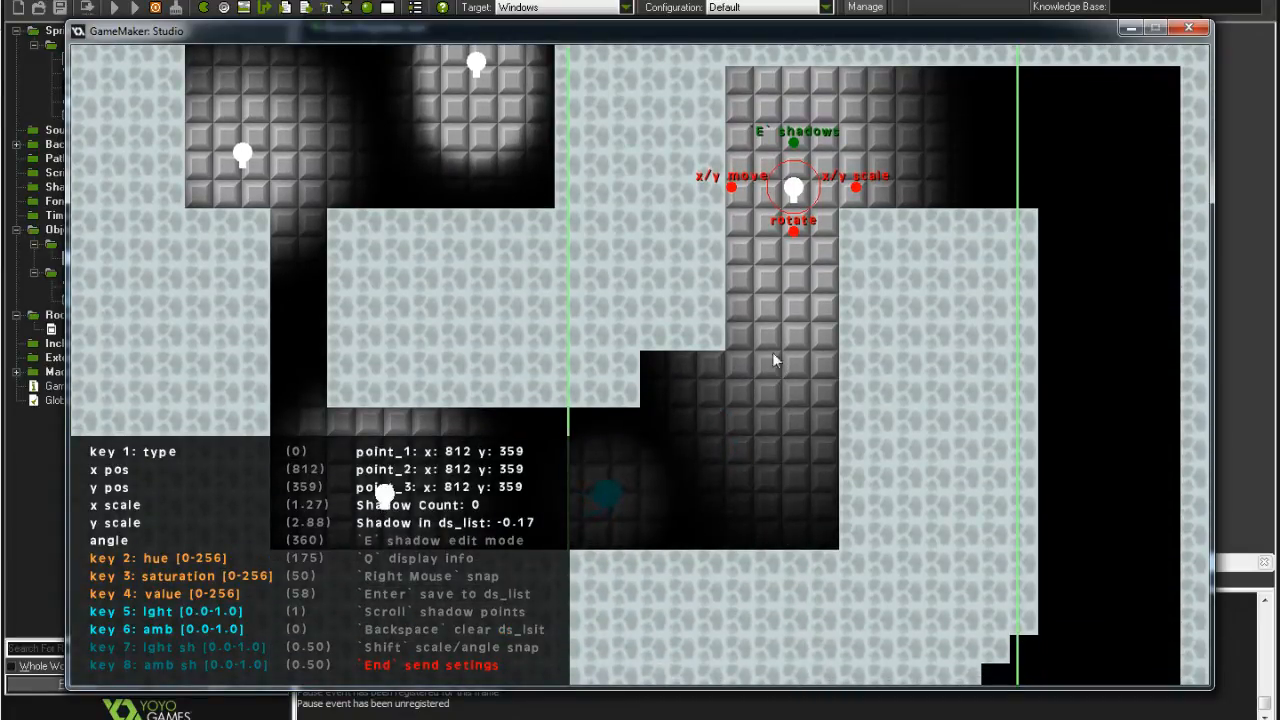
pyautogui.moveTo(732, 187); pyautogui.dragTo(794, 152)
pyautogui.moveTo(919, 153); pyautogui.dragTo(1020, 475)
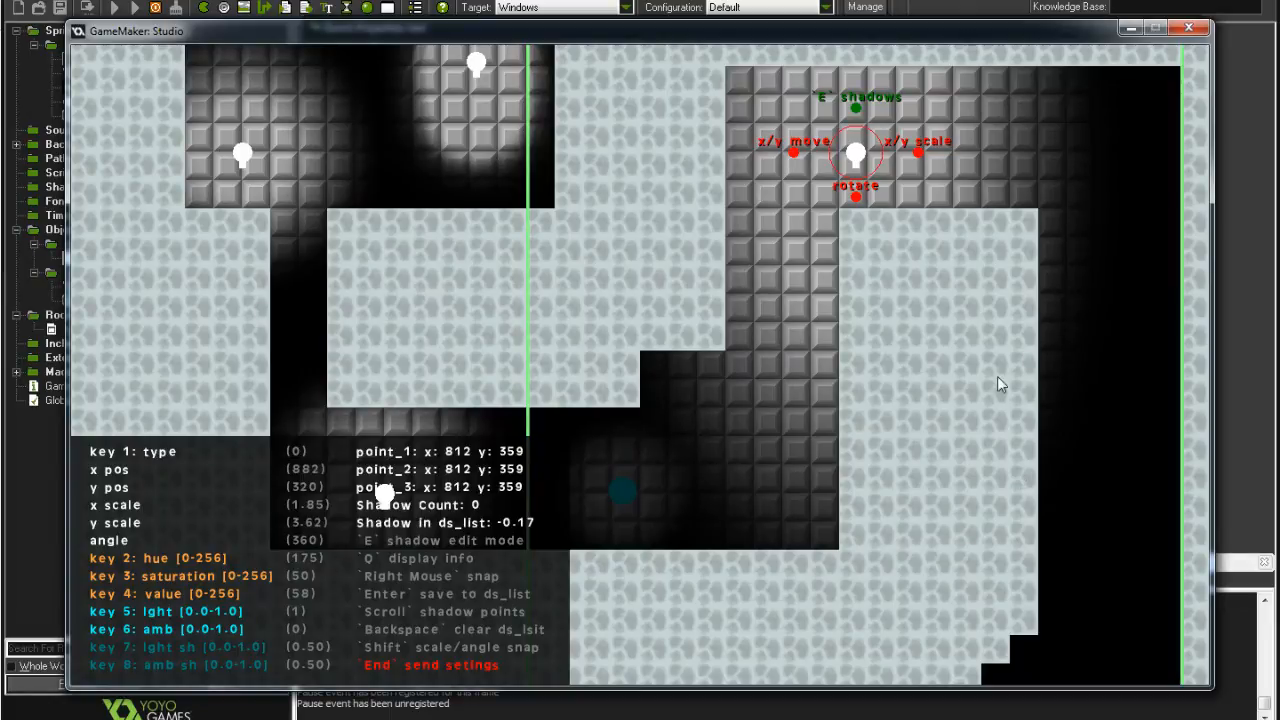
# Start shadow editing for the type 0 light and try shadow point 1 around the stepped wall corner and at x 608, y 486.
pyautogui.press('e')
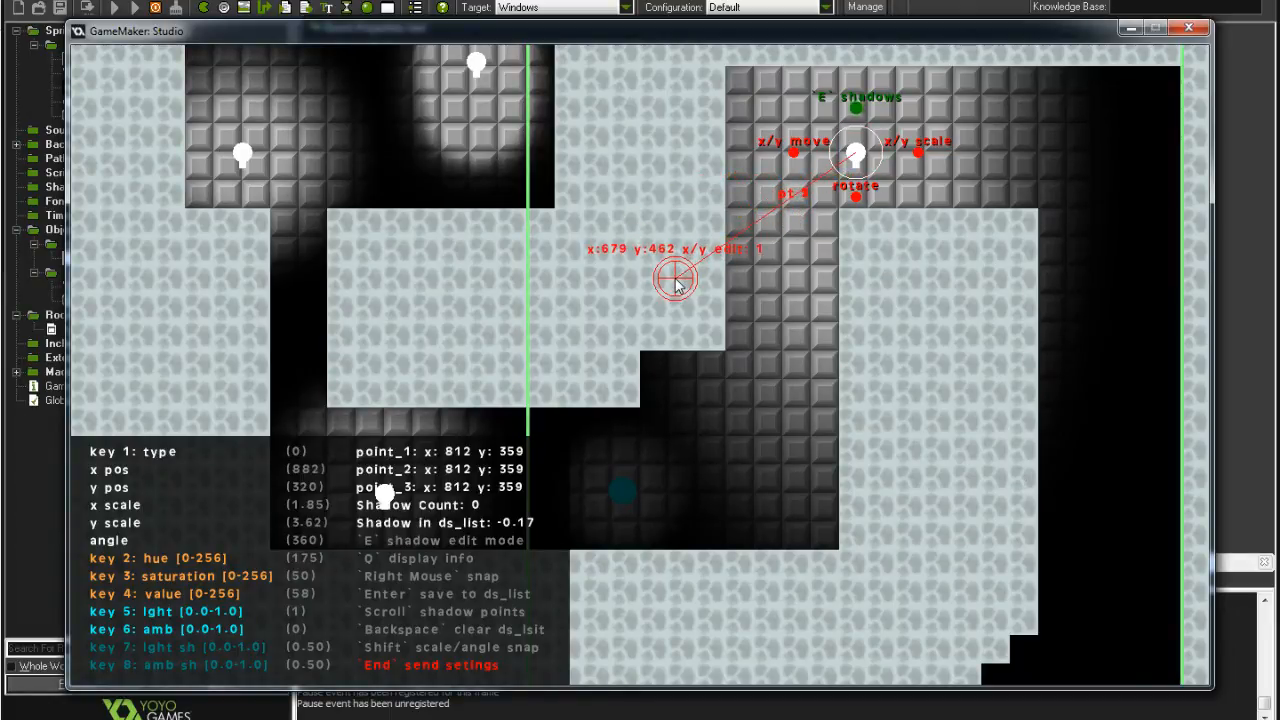
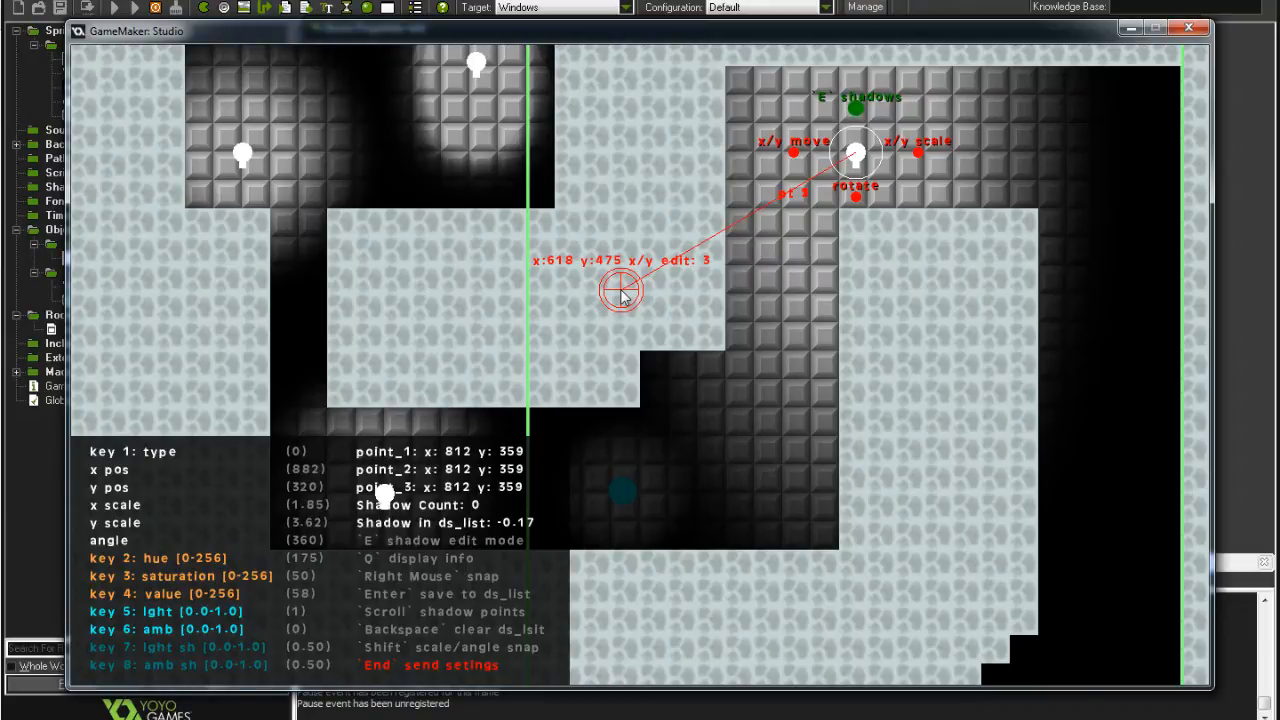
pyautogui.scroll(-2, 630, 298)
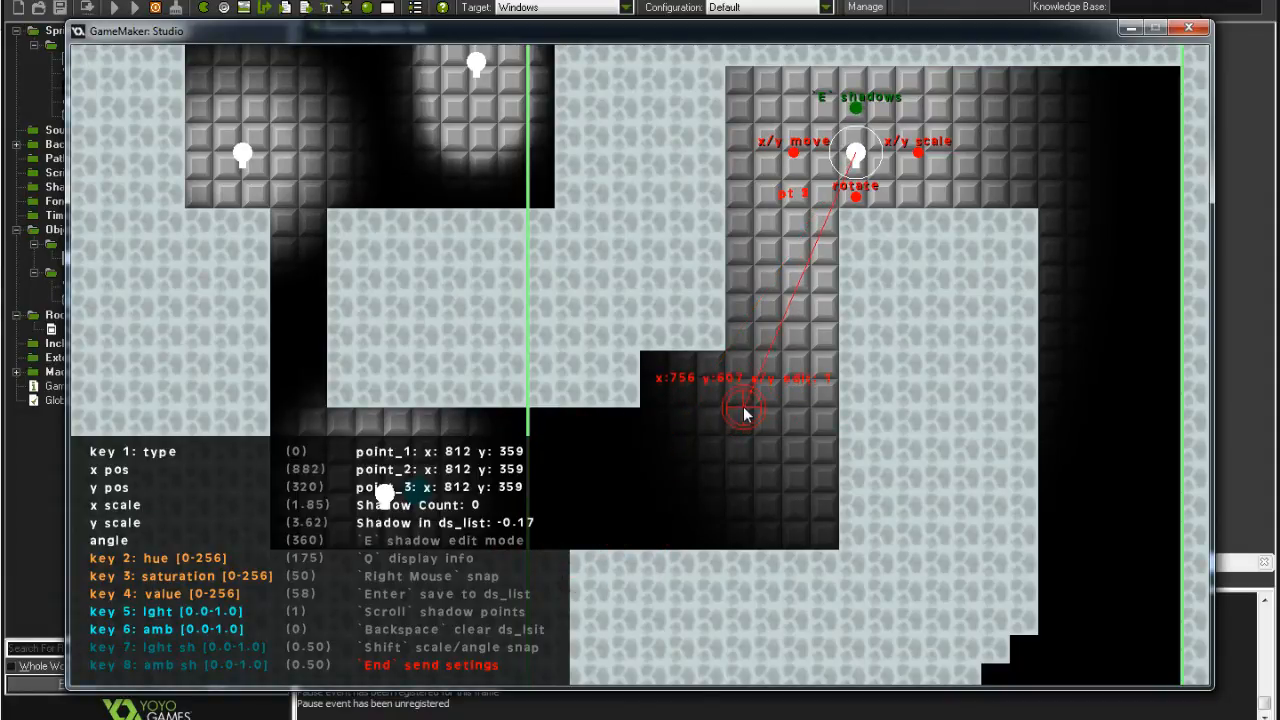
pyautogui.click(673, 317)
pyautogui.click(705, 328)
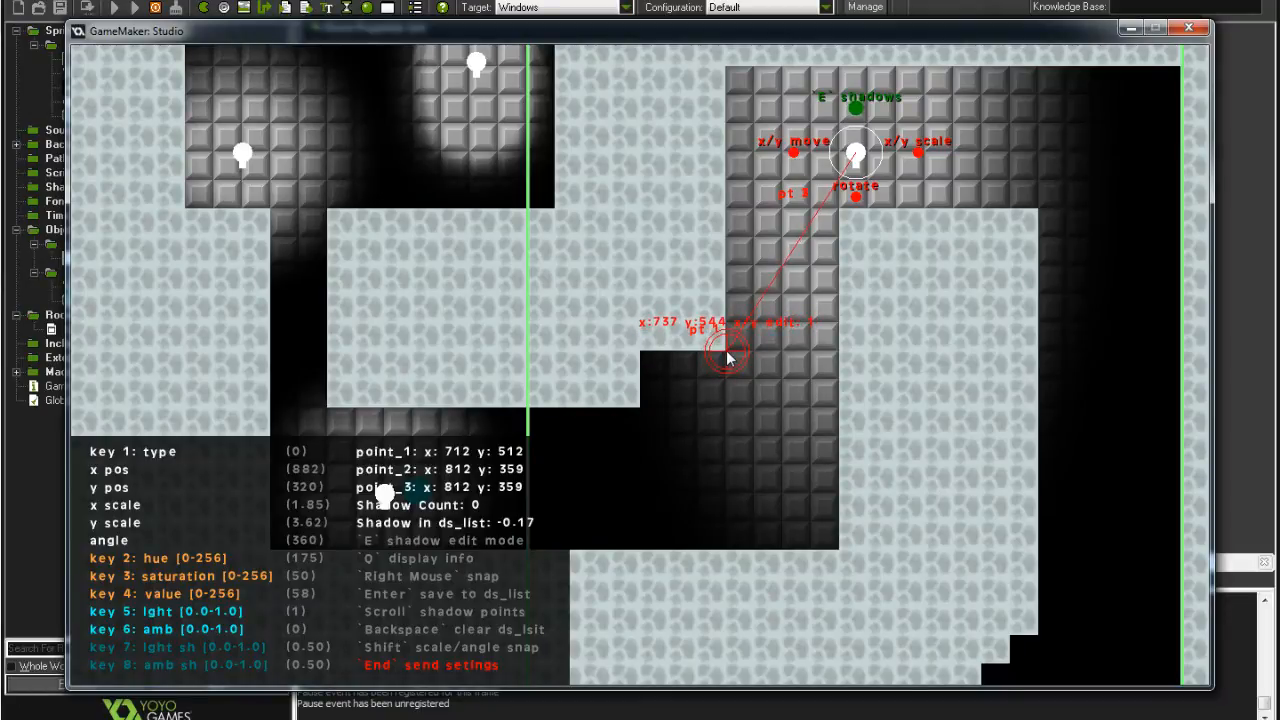
pyautogui.click(726, 358)
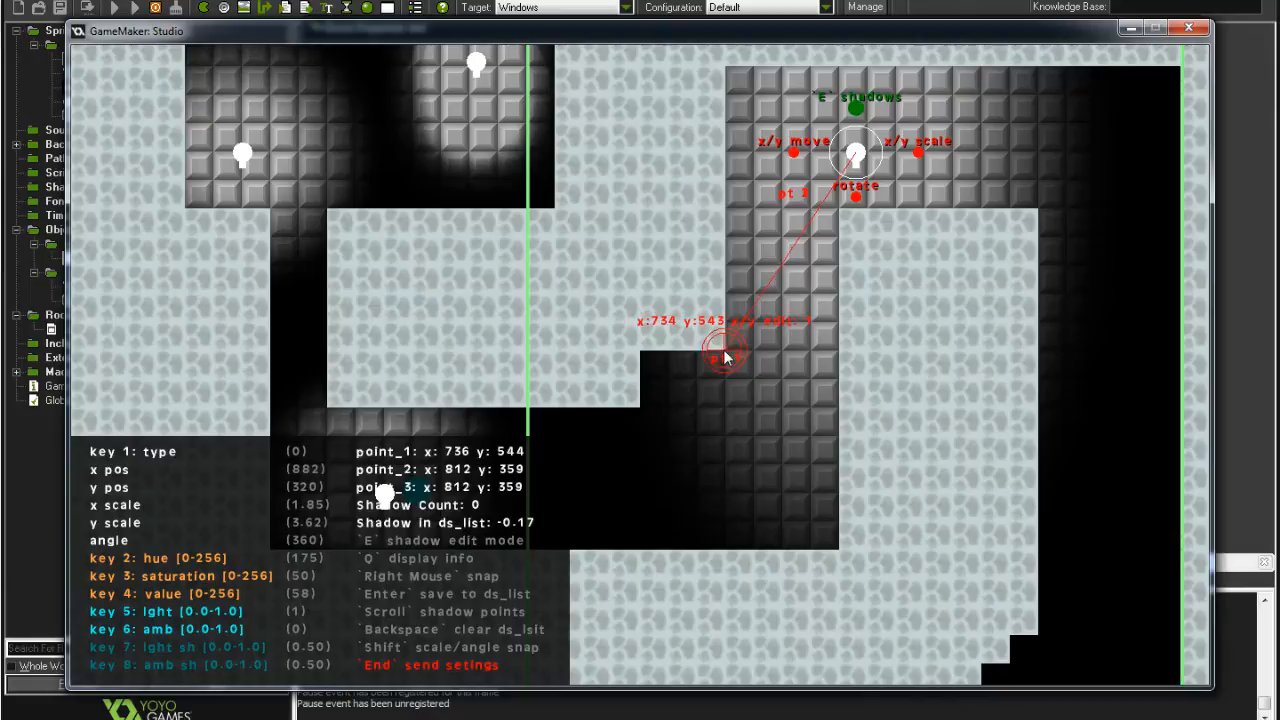
pyautogui.click(727, 357)
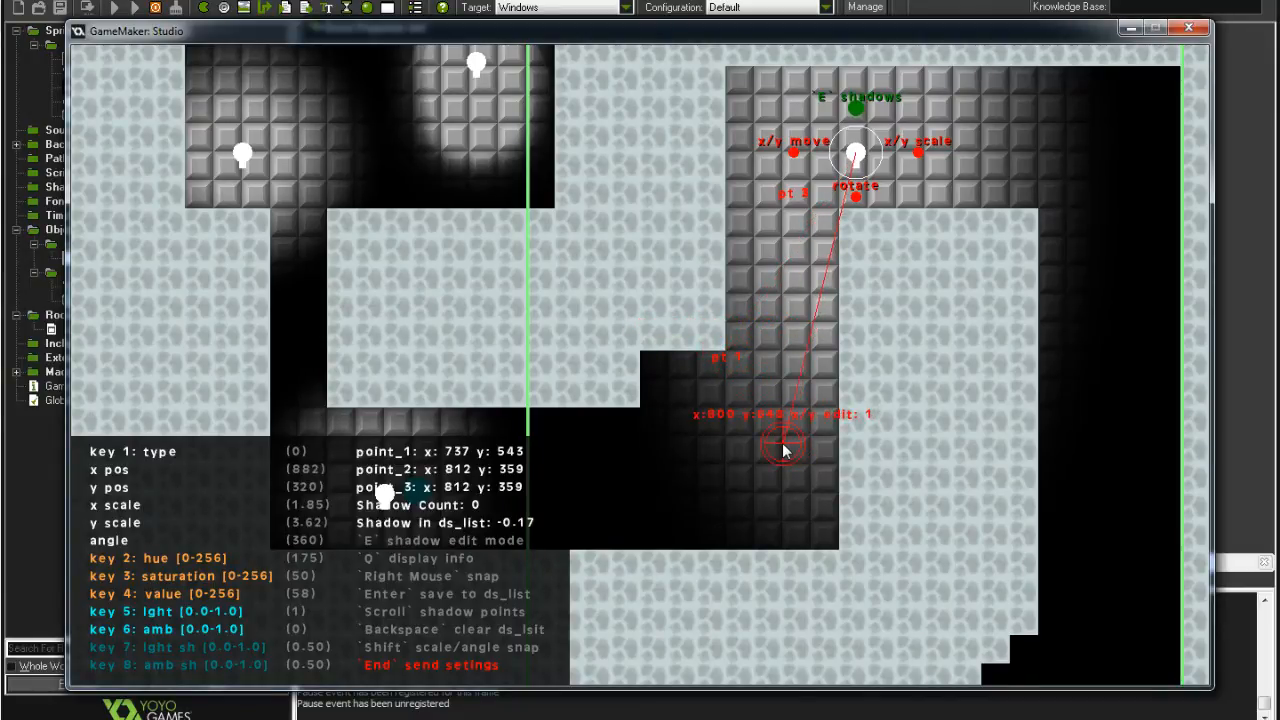
pyautogui.moveTo(770, 379)
pyautogui.mouseDown()
pyautogui.moveTo(762, 400)
pyautogui.moveTo(725, 382)
pyautogui.moveTo(742, 365)
pyautogui.moveTo(726, 357)
pyautogui.moveTo(1051, 434)
pyautogui.moveTo(891, 386)
pyautogui.moveTo(718, 278)
pyautogui.mouseUp()
pyautogui.click(612, 300)
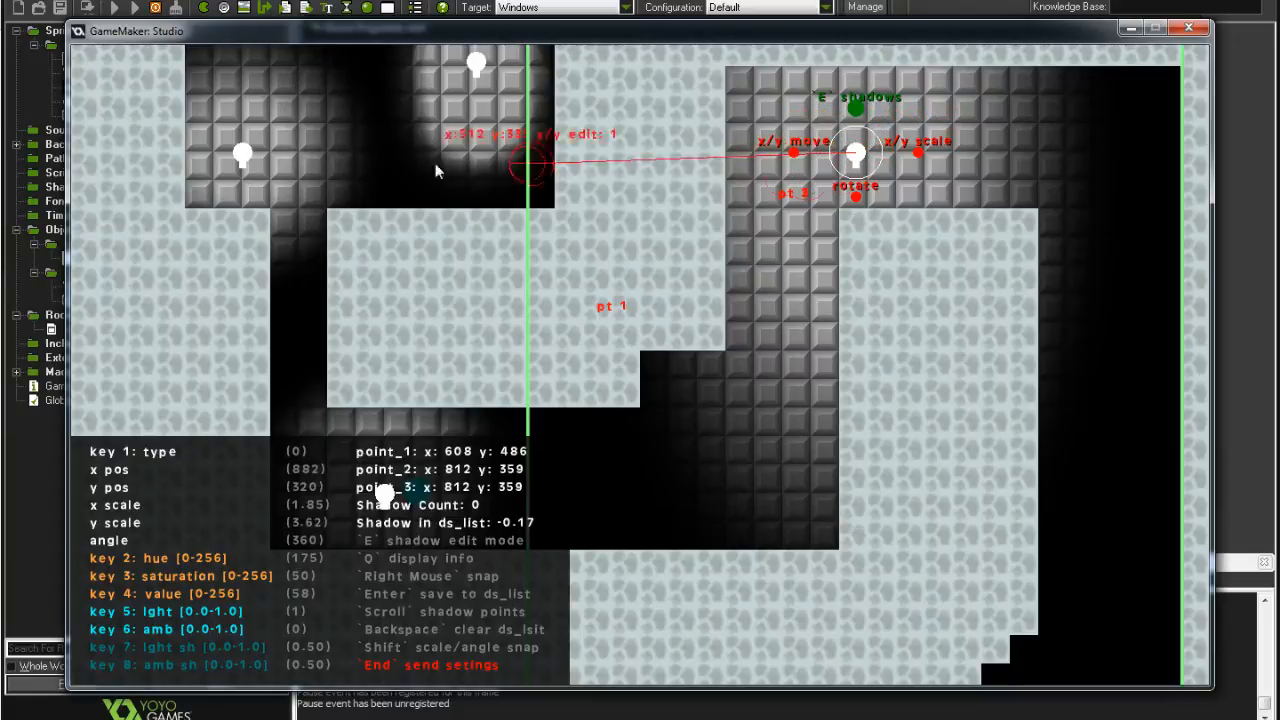
# Look at the create event of the obj_amb_kit_light object, close its properties, and return to the running game.
pyautogui.press('Escape')
pyautogui.click(108, 303)
pyautogui.doubleClick(112, 287)
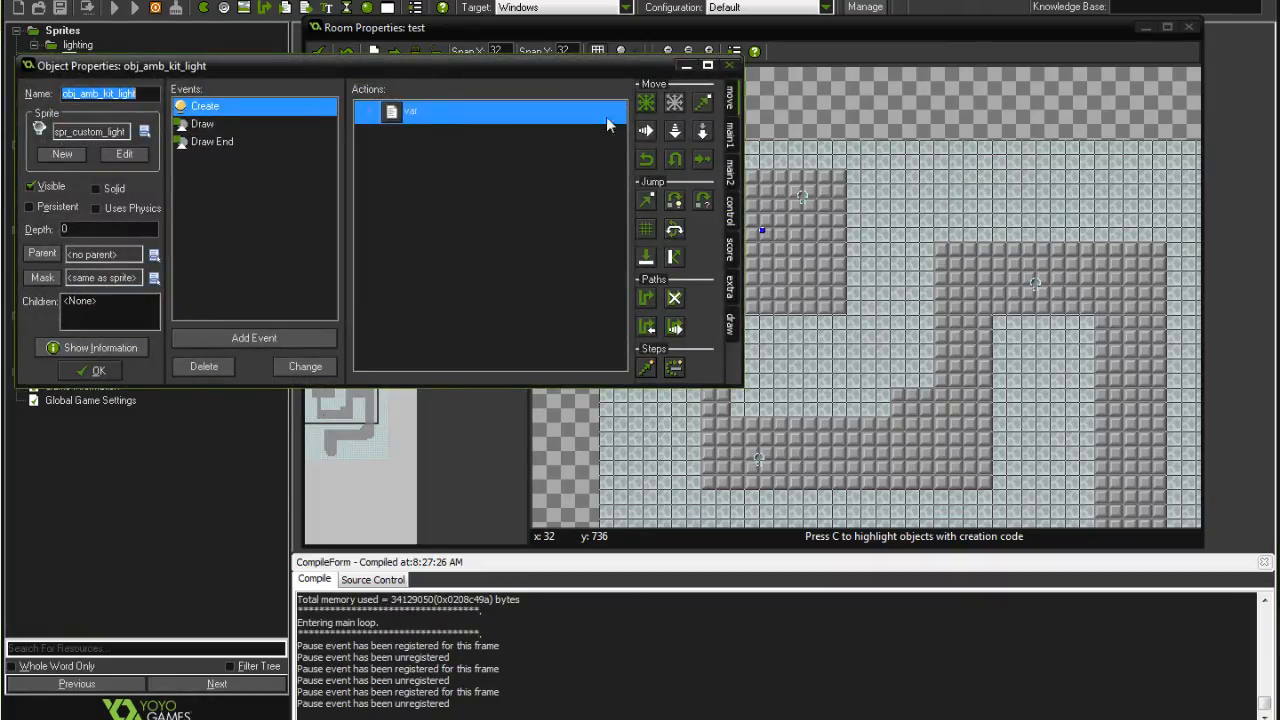
pyautogui.click(92, 370)
pyautogui.hotkey('alt', 'Tab')
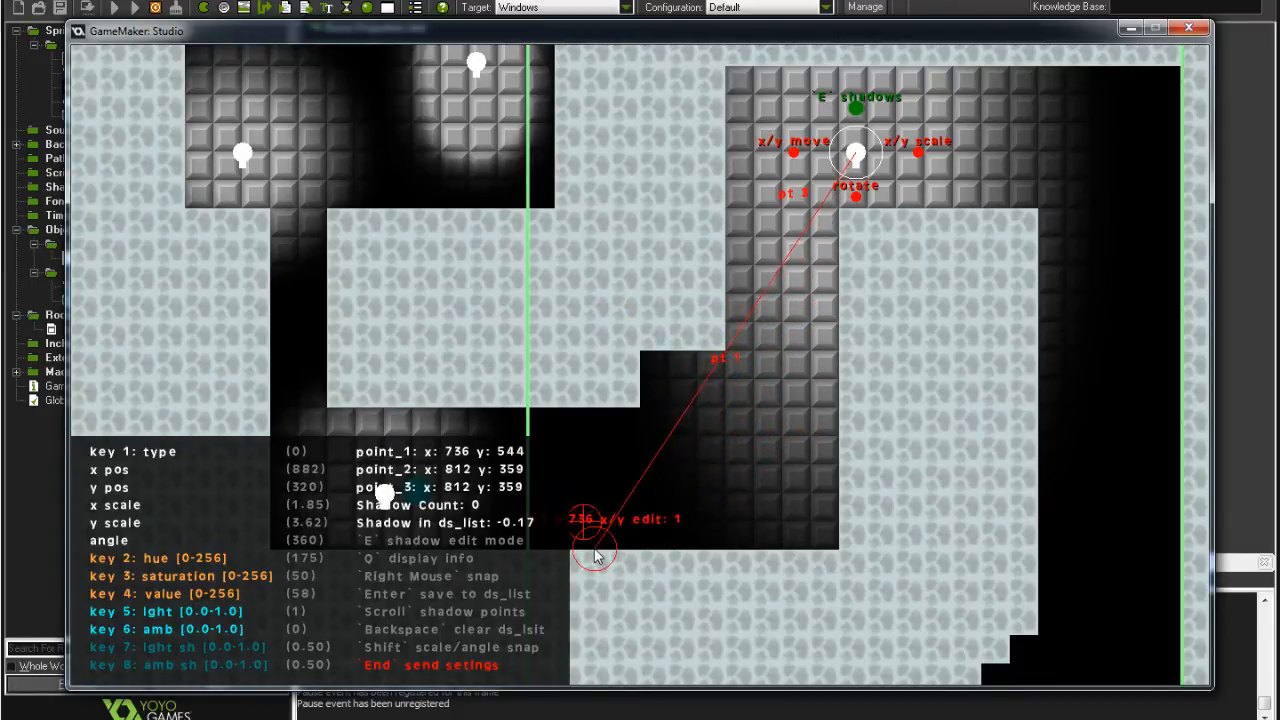
# Hide the light information, place shadow point 2 on the corridor's lower edge at y 768 and point 3 at x 375, y 544, and save the shadow.
pyautogui.press('q')
pyautogui.press('q')
pyautogui.press('q')
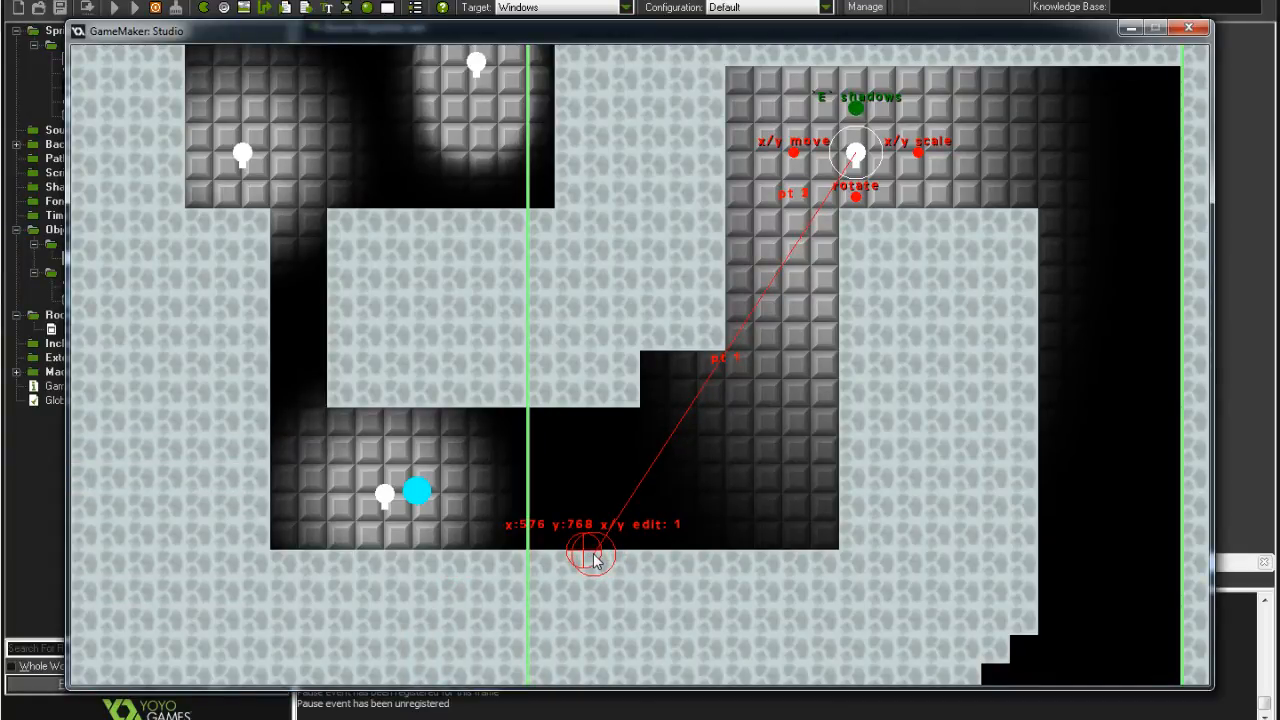
pyautogui.moveTo(588, 557)
pyautogui.mouseDown()
pyautogui.moveTo(609, 546)
pyautogui.moveTo(611, 514)
pyautogui.moveTo(637, 503)
pyautogui.moveTo(590, 557)
pyautogui.mouseUp()
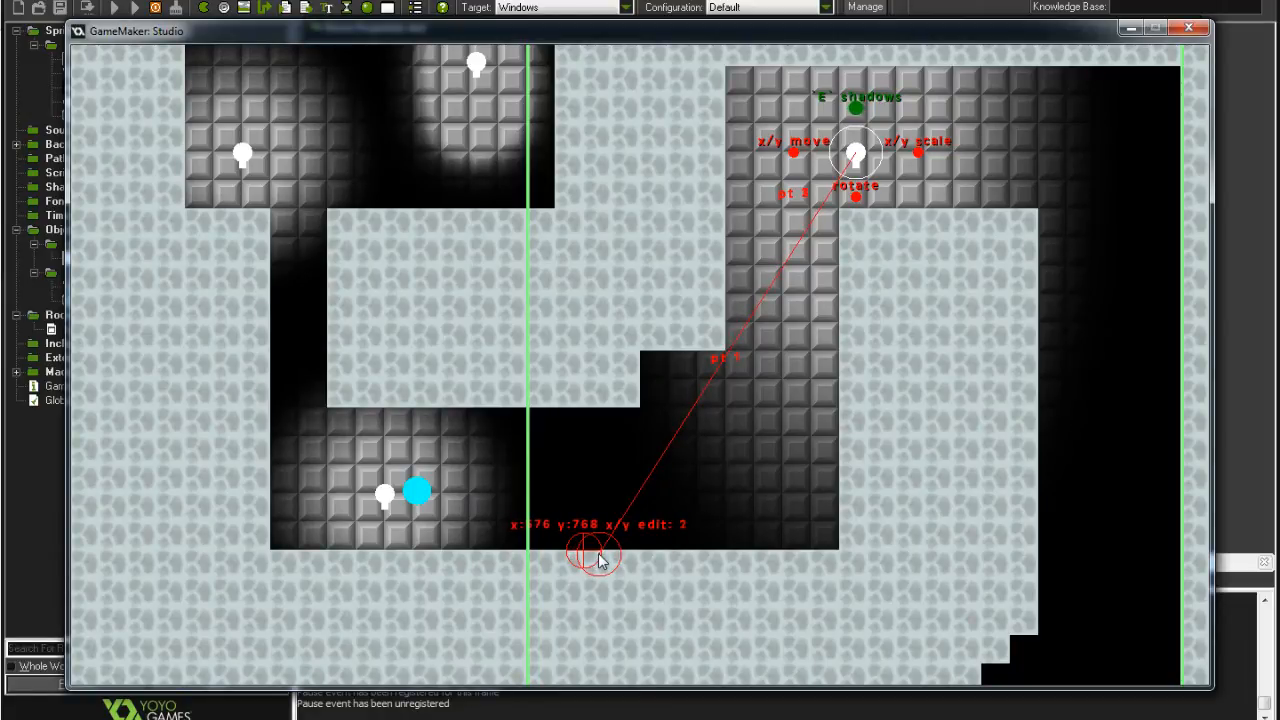
pyautogui.click(599, 555)
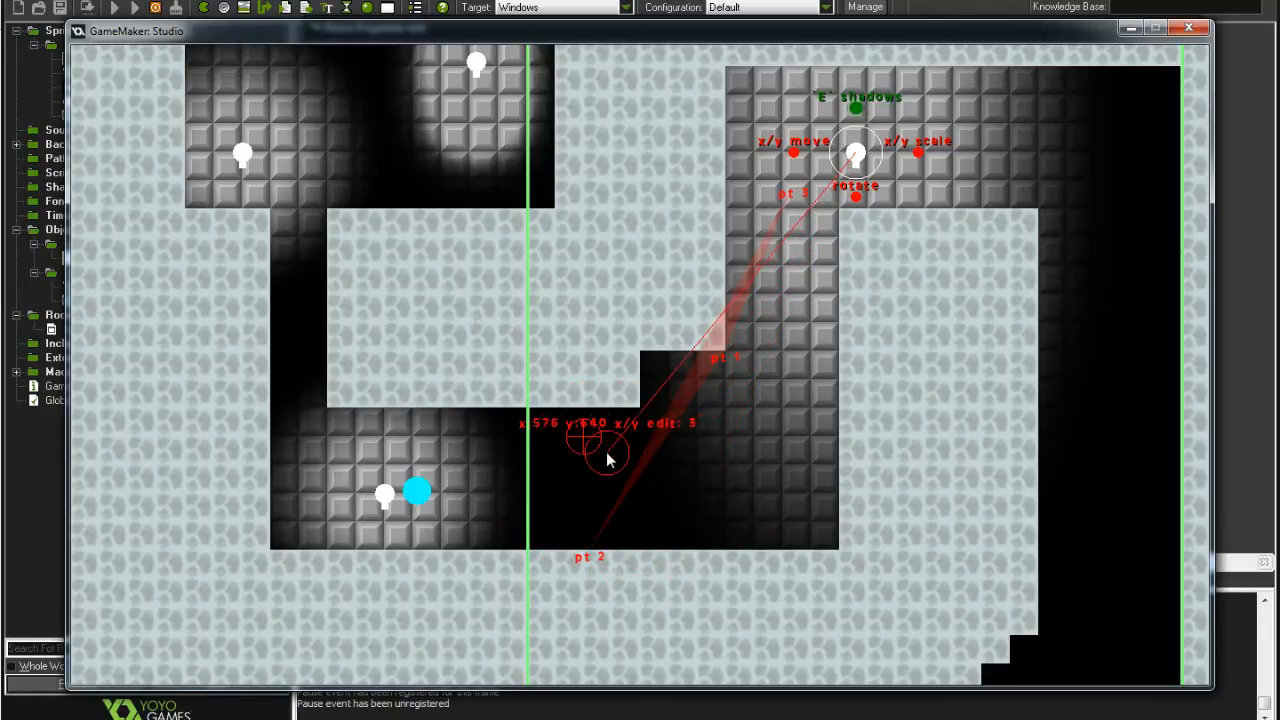
pyautogui.moveTo(556, 338); pyautogui.dragTo(407, 361)
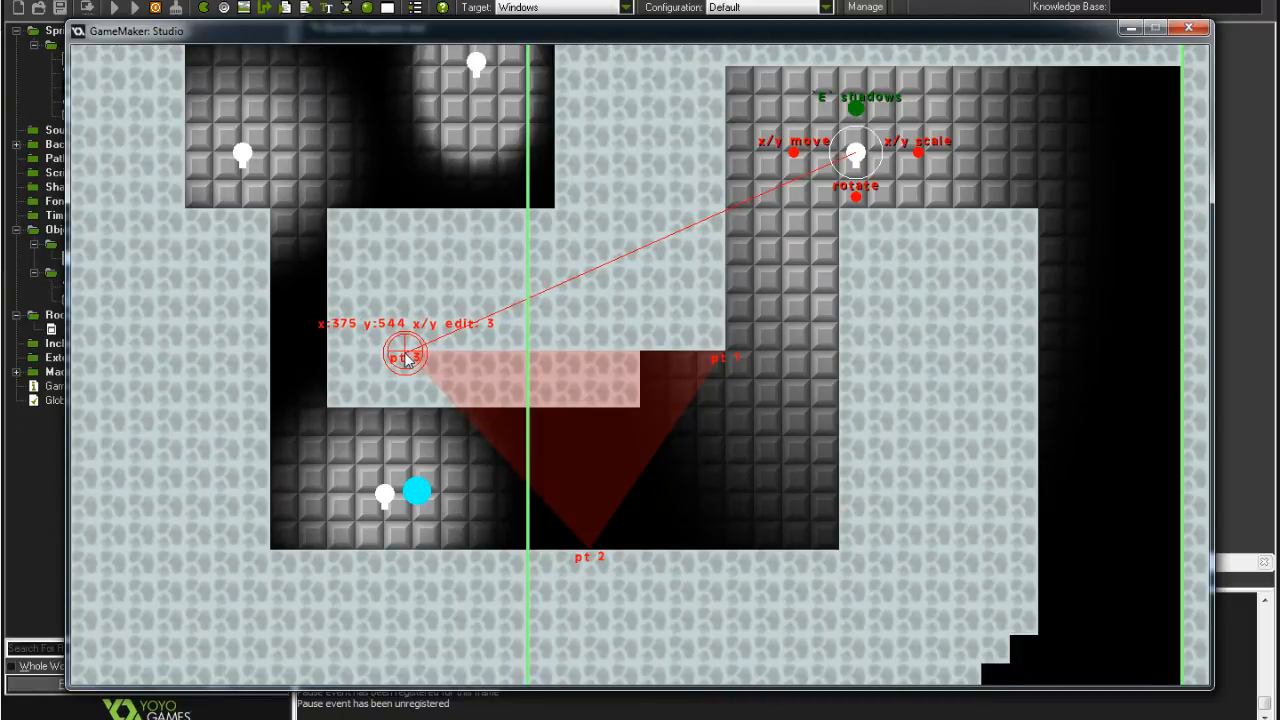
pyautogui.click(828, 404)
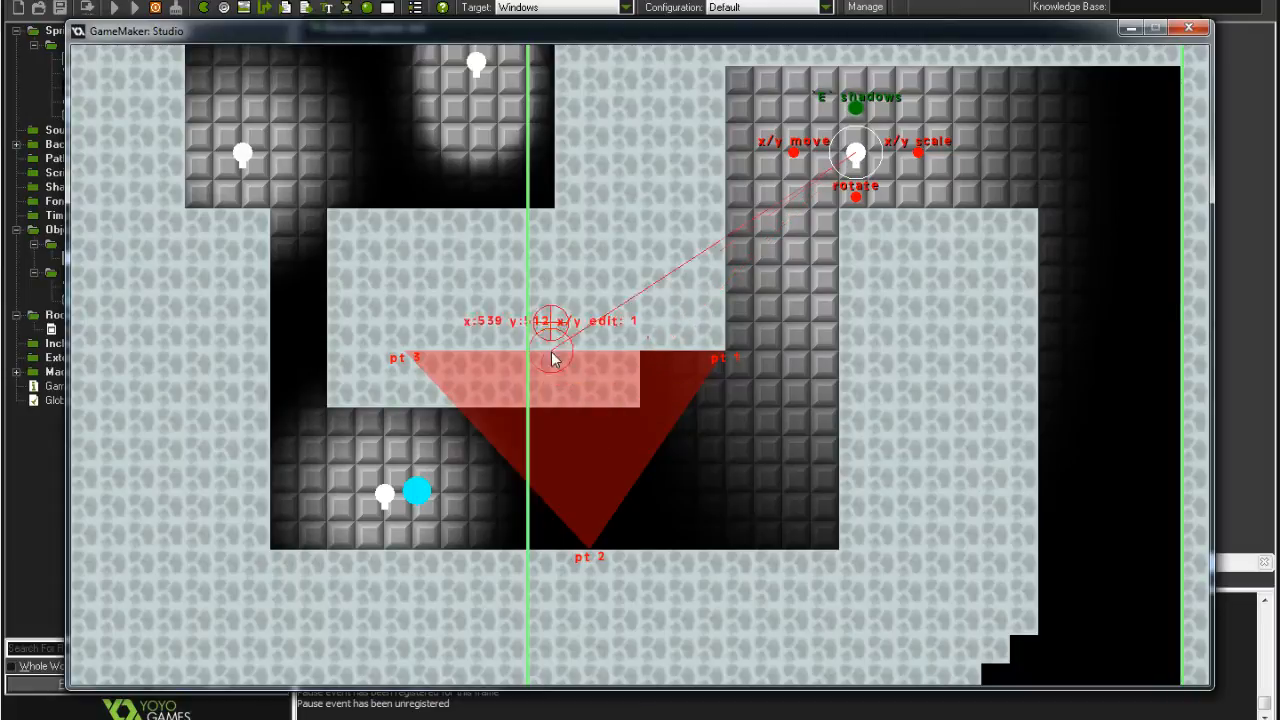
# Try a second, smaller three-point shadow triangle inside the wall area above the saved shadow.
pyautogui.click(483, 322)
pyautogui.click(608, 251)
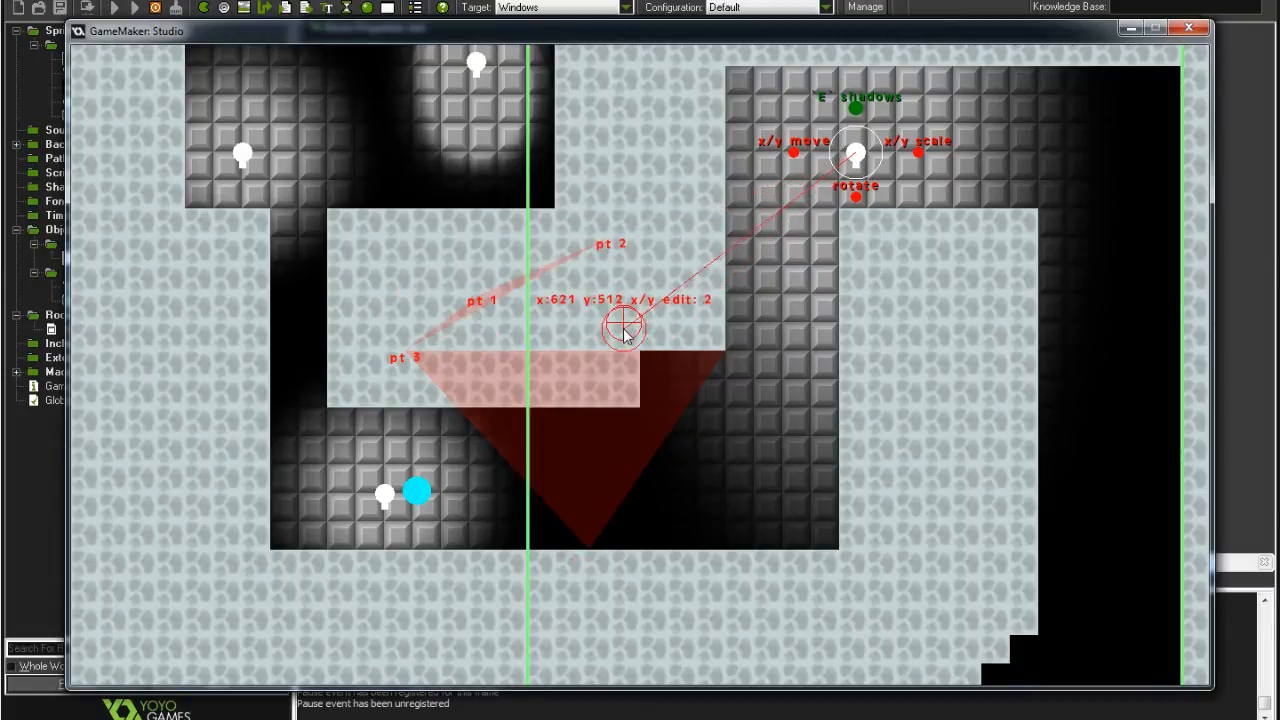
pyautogui.click(608, 298)
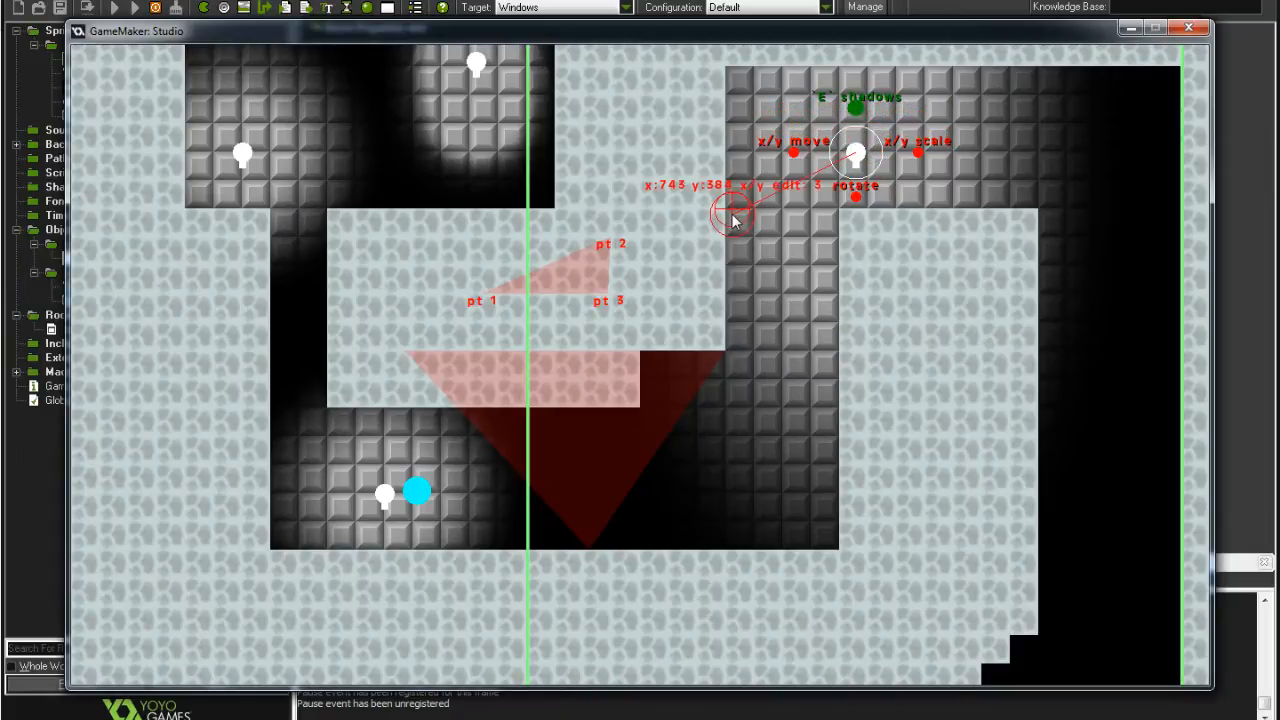
# Switch to the YouTube browser window and skim the "GMS: Static Shadow Creation Kit v1.0" video around 7:57 and 8:16.
pyautogui.moveTo(310, 712)
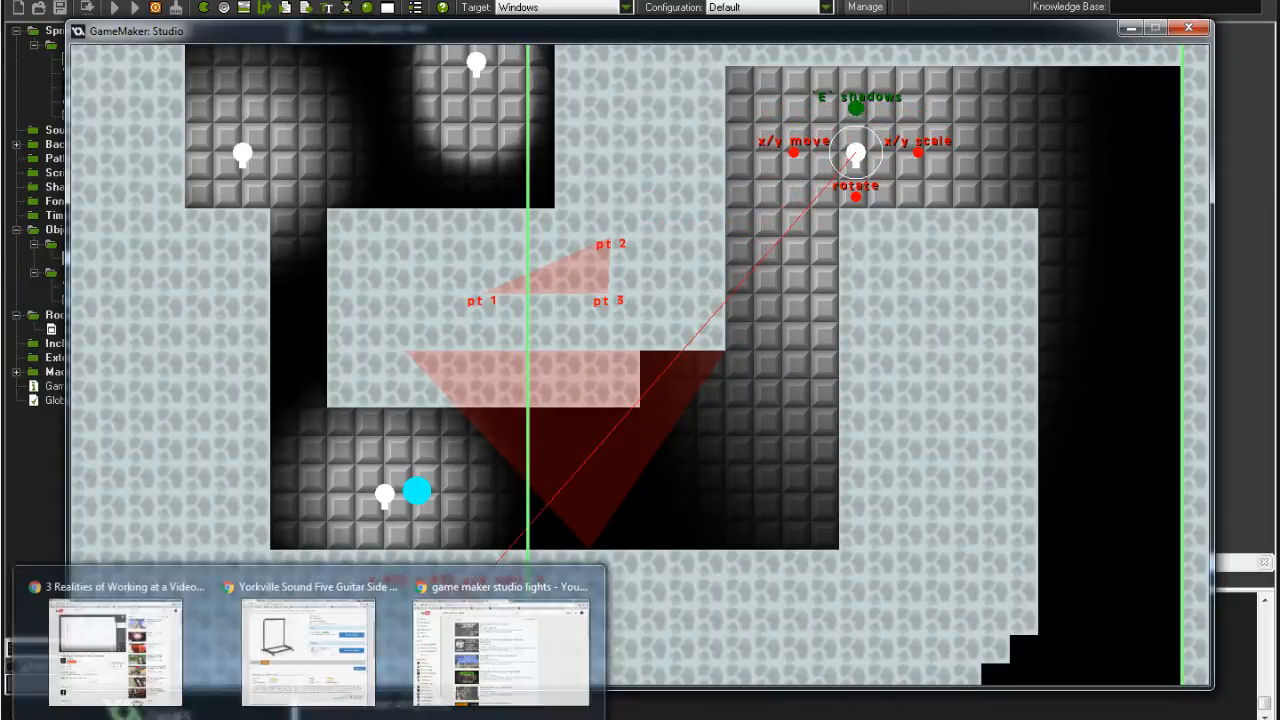
pyautogui.click(517, 663)
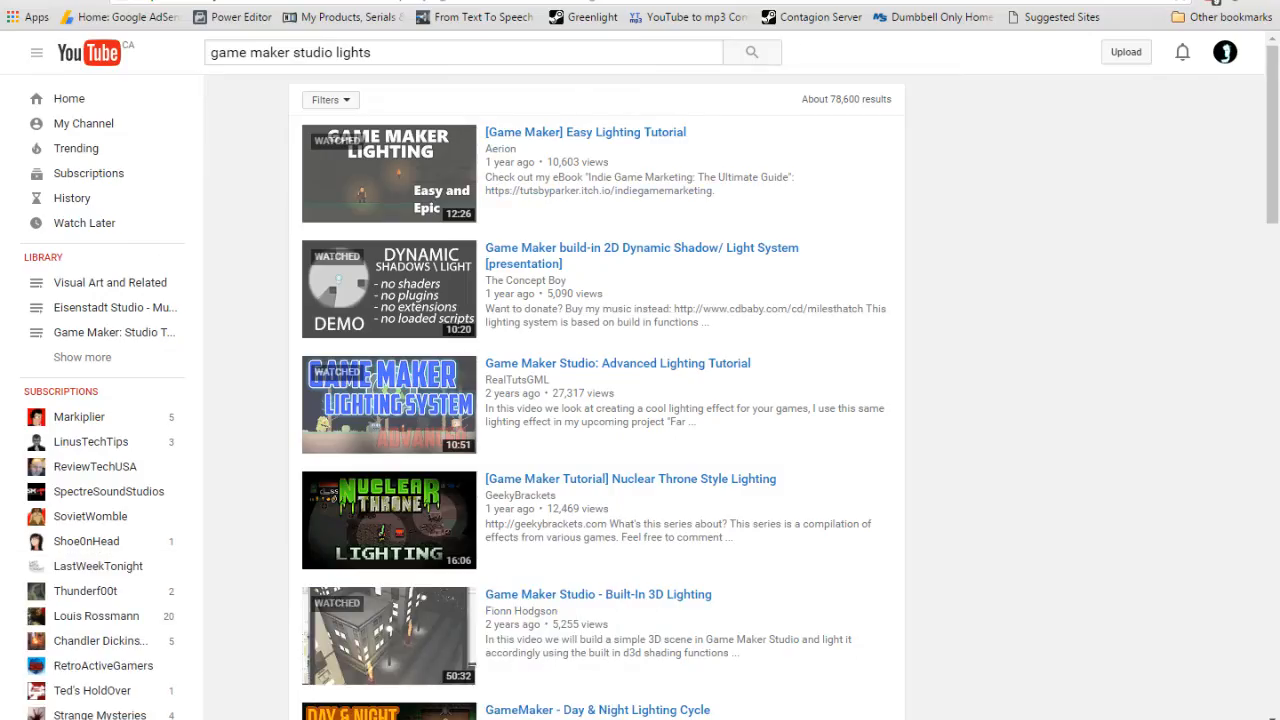
pyautogui.hotkey('ctrl', 'Tab')
pyautogui.hotkey('ctrl', 'Tab')
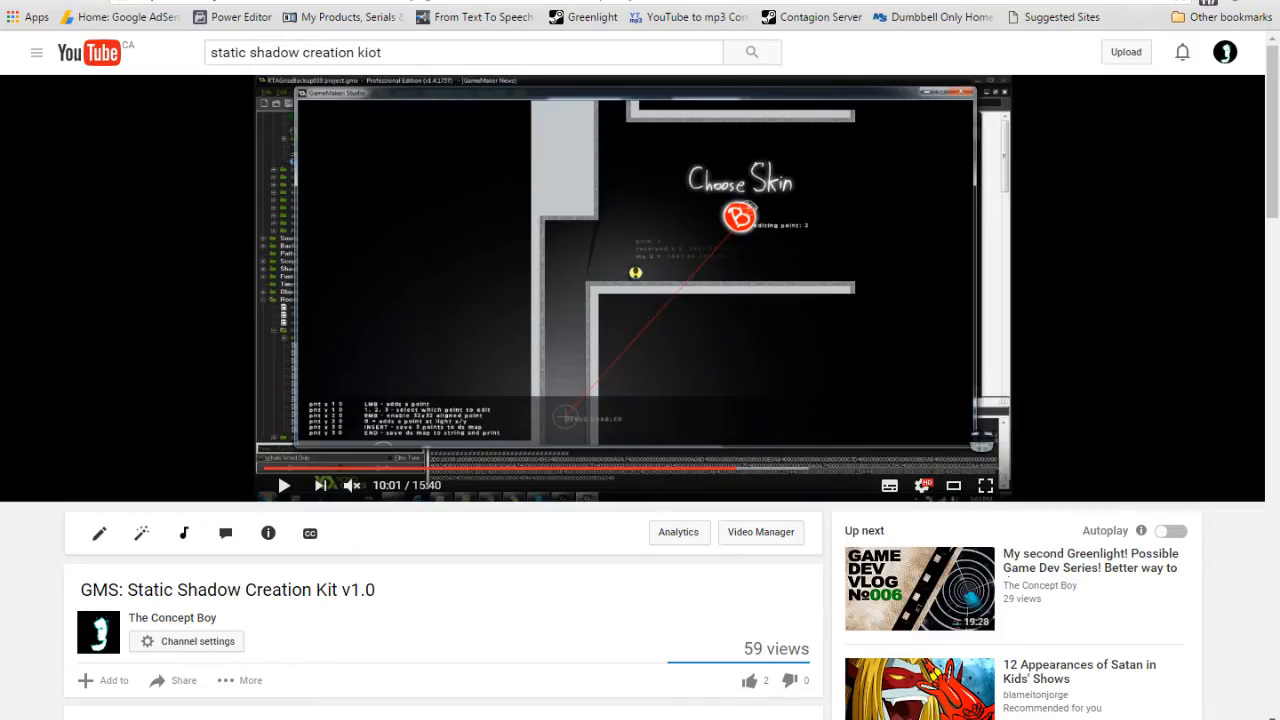
pyautogui.click(615, 187)
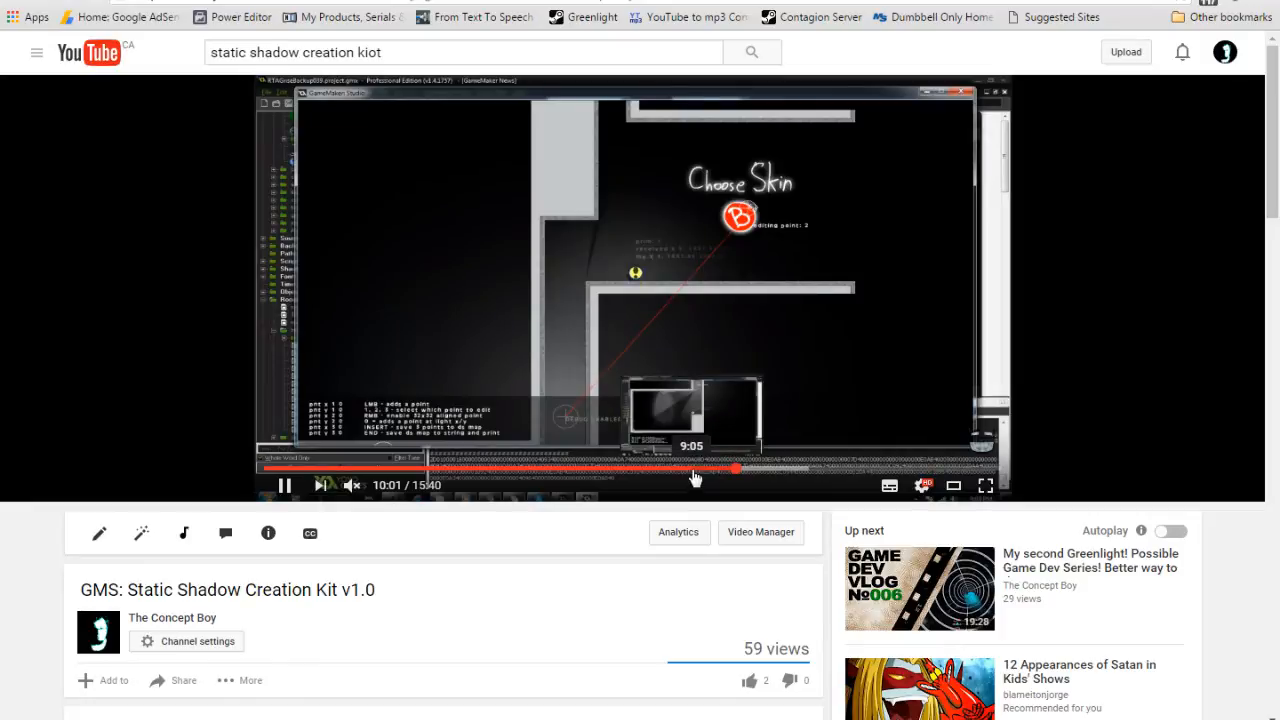
pyautogui.click(631, 470)
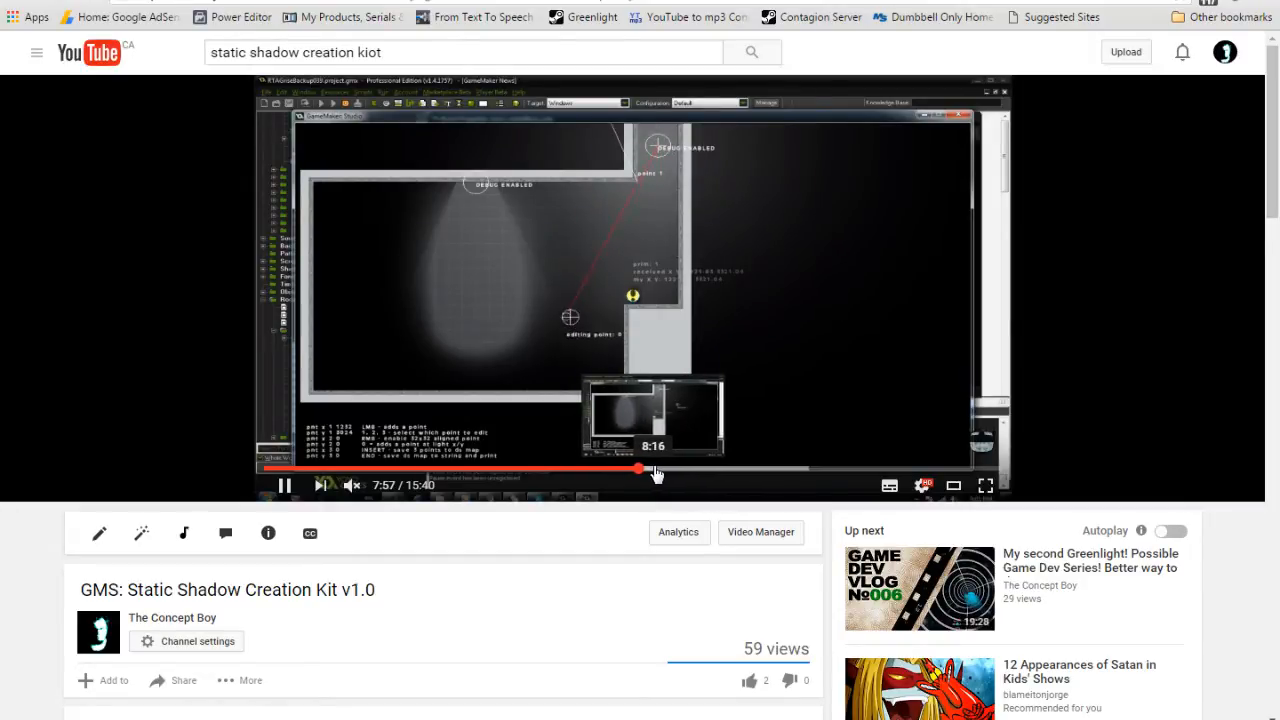
pyautogui.click(655, 469)
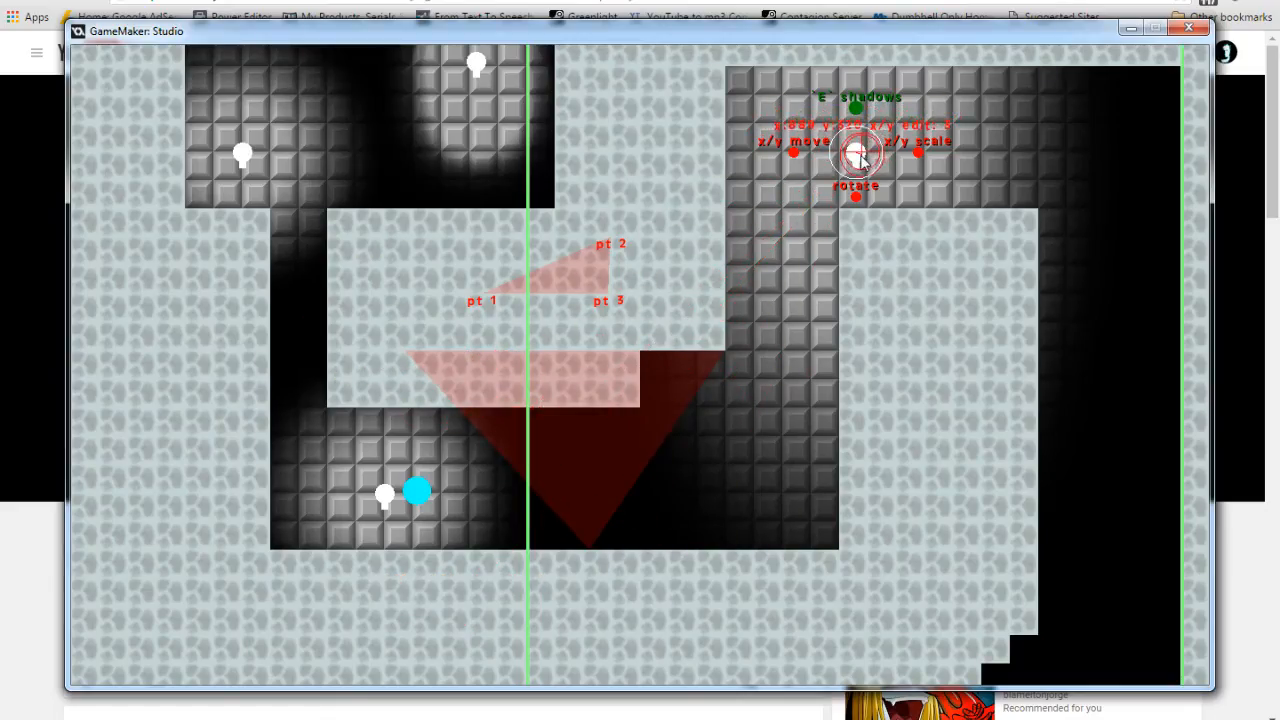
# Back in the game, leave shadow edit mode to view the cast shadow, and briefly select the light in the lower-left corridor.
pyautogui.press('e')
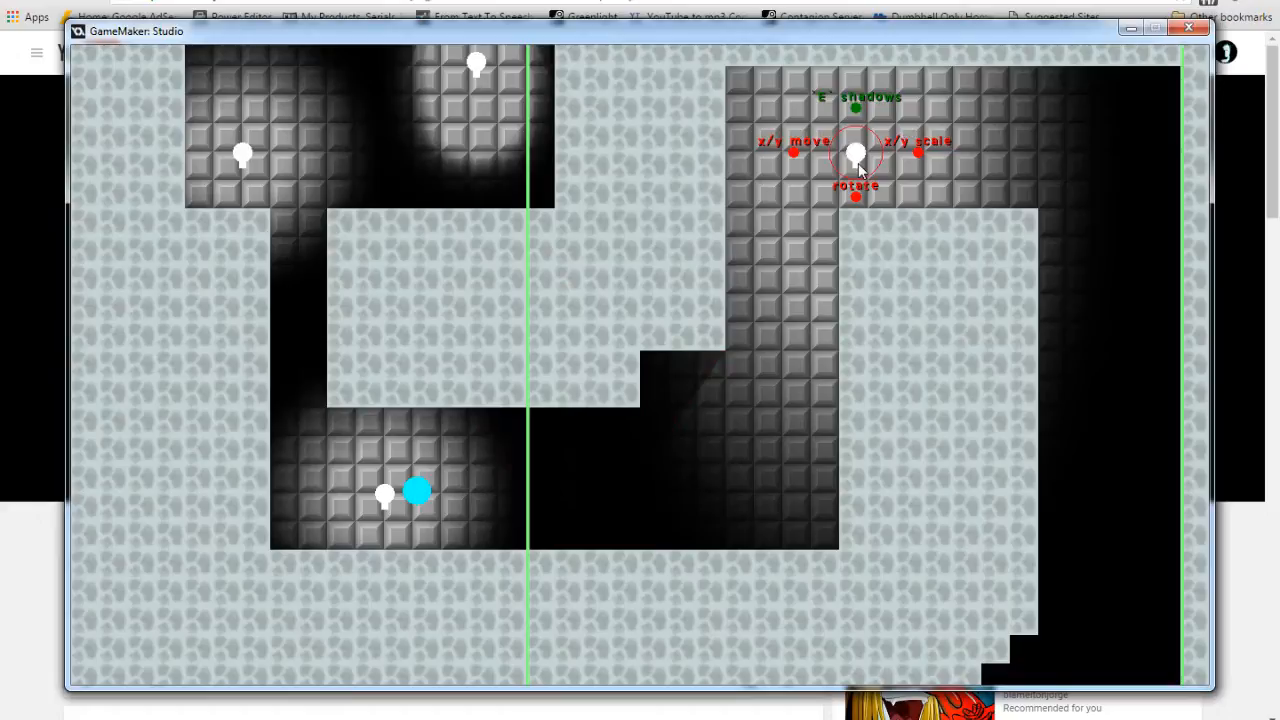
pyautogui.click(864, 156)
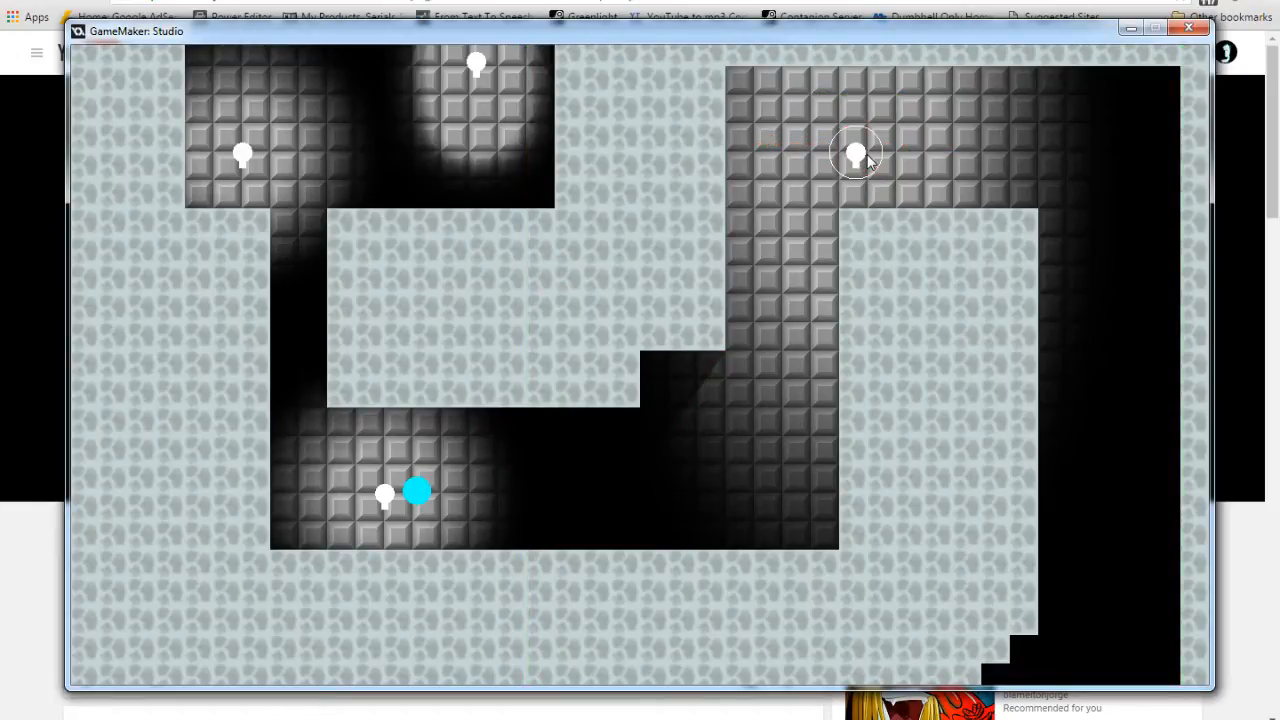
pyautogui.click(391, 504)
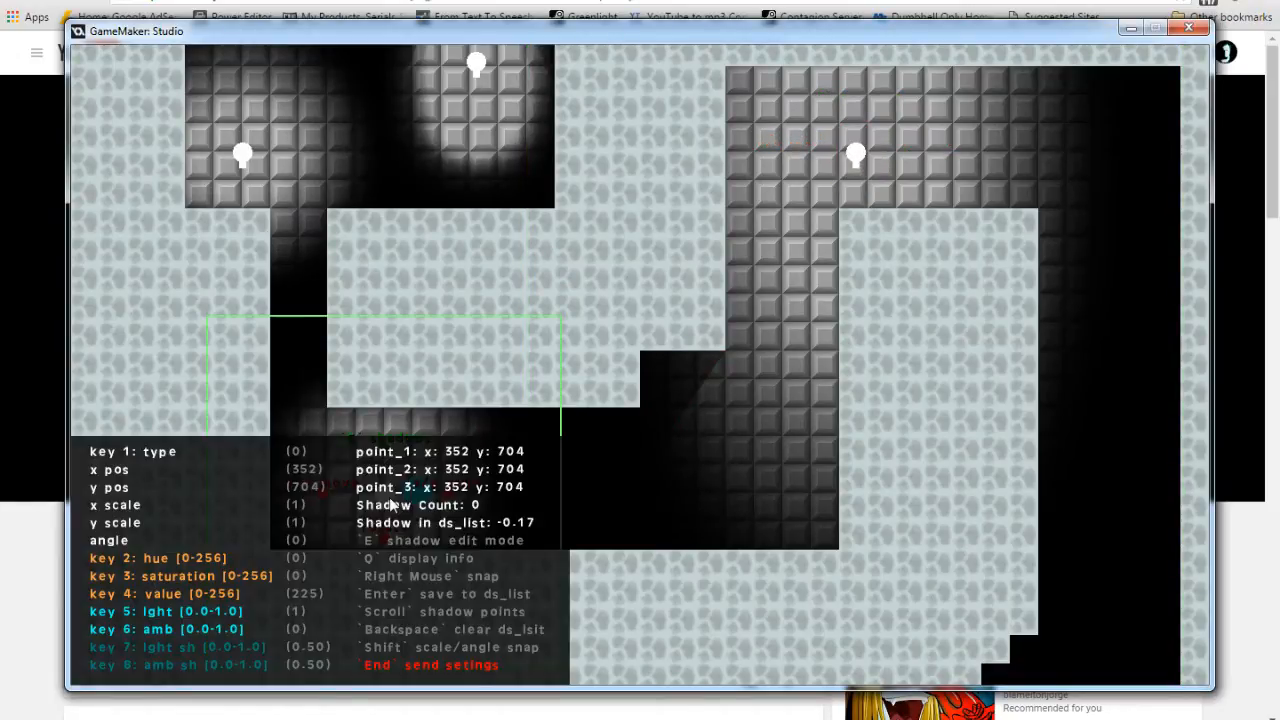
pyautogui.click(391, 504)
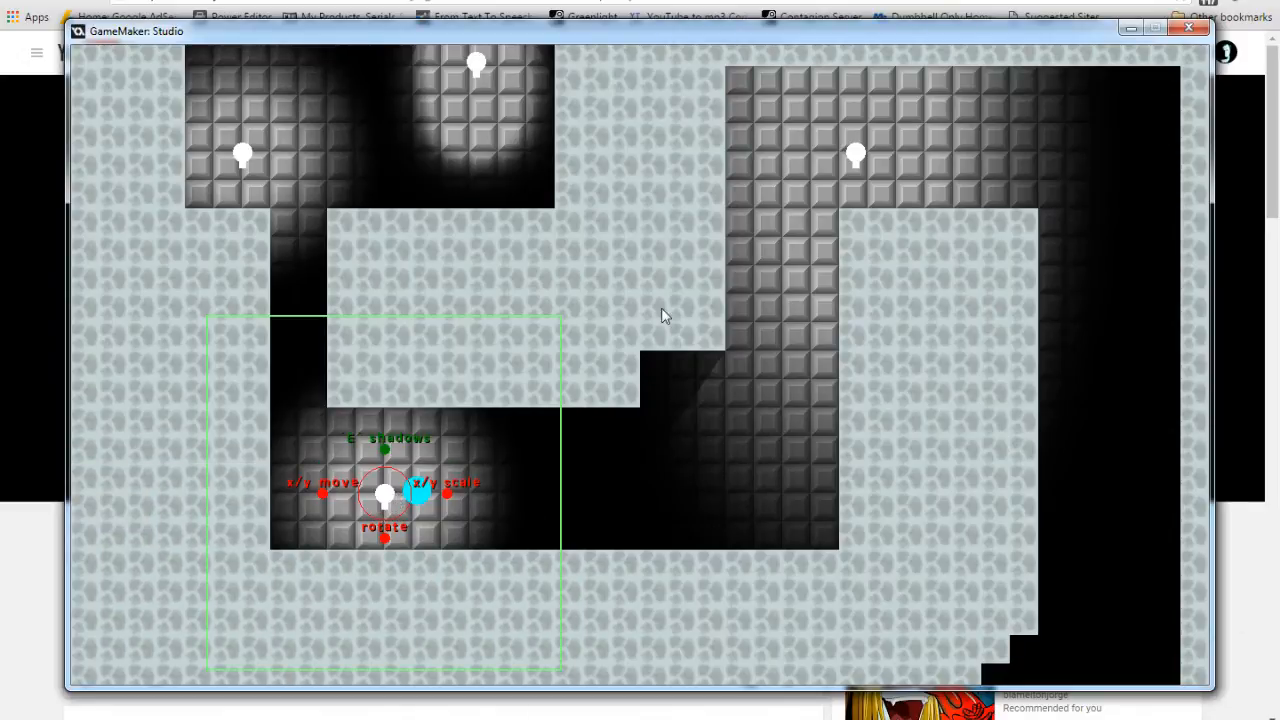
pyautogui.click(618, 398)
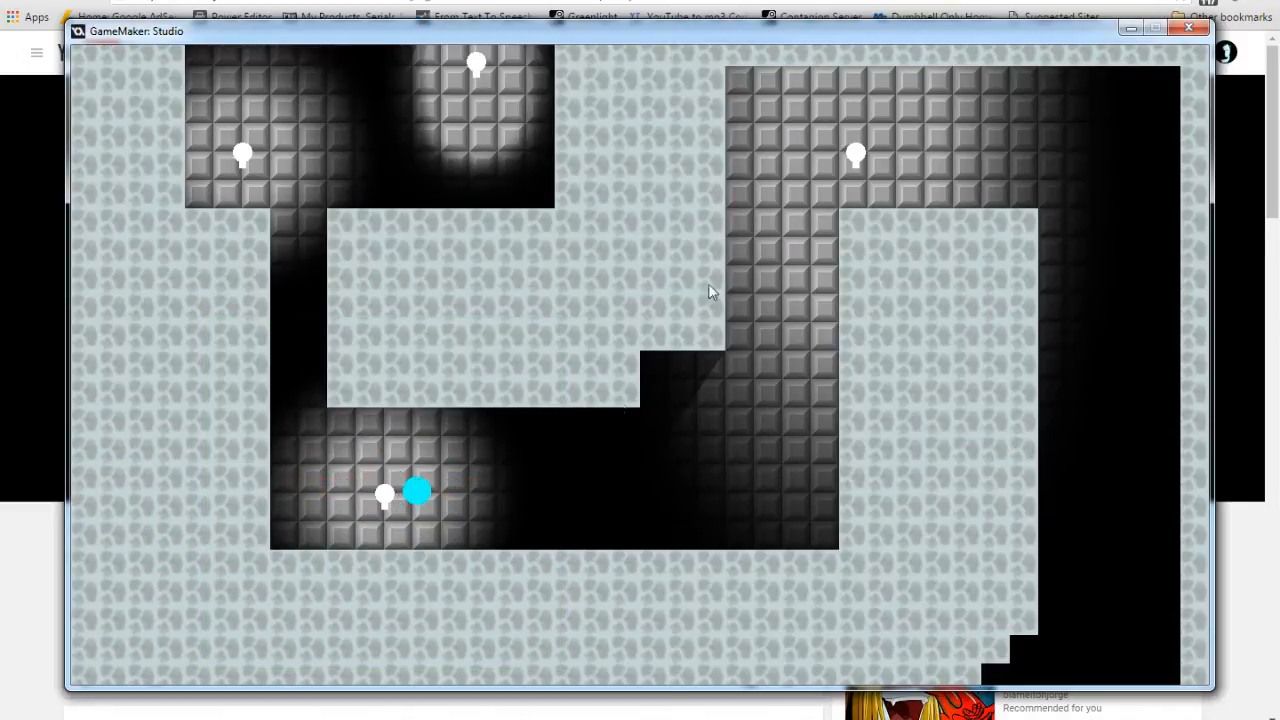
# Reselect the type 0 light and toggle its shadow edit mode to compare the saved triangle with the rendered shadow.
pyautogui.click(848, 166)
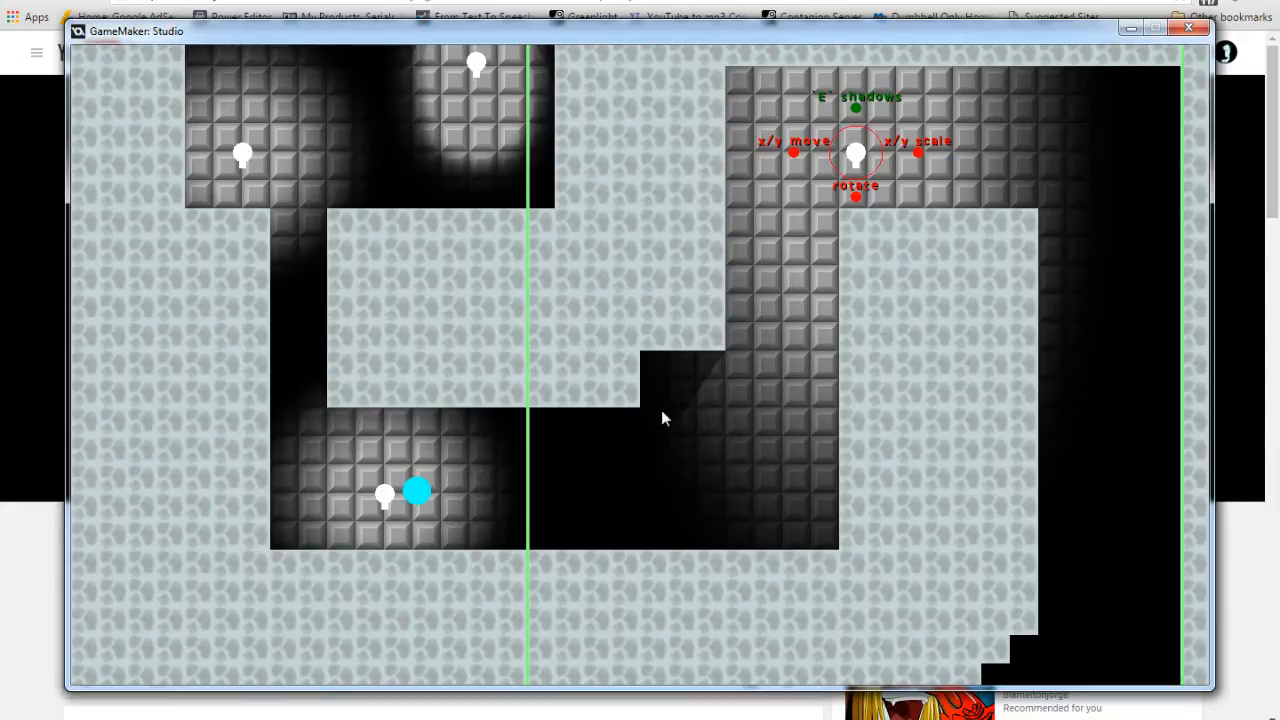
pyautogui.press('e')
pyautogui.press('e')
pyautogui.press('e')
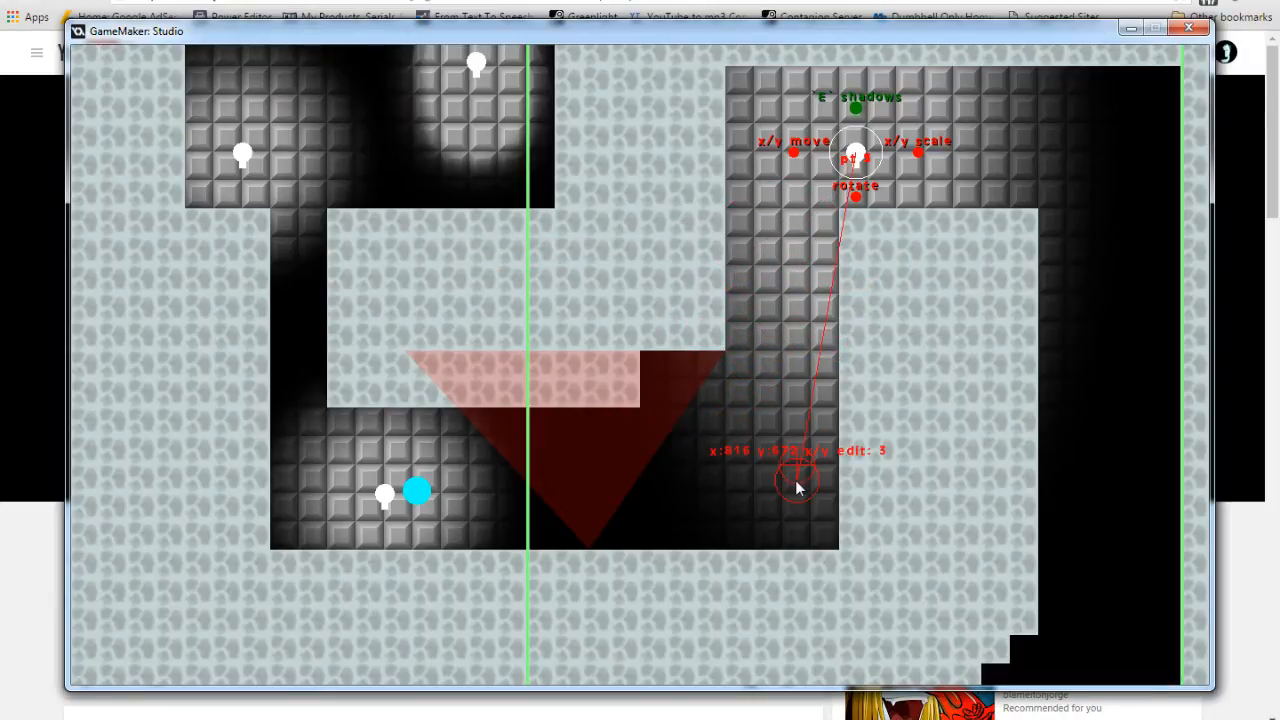
pyautogui.press('e')
pyautogui.press('e')
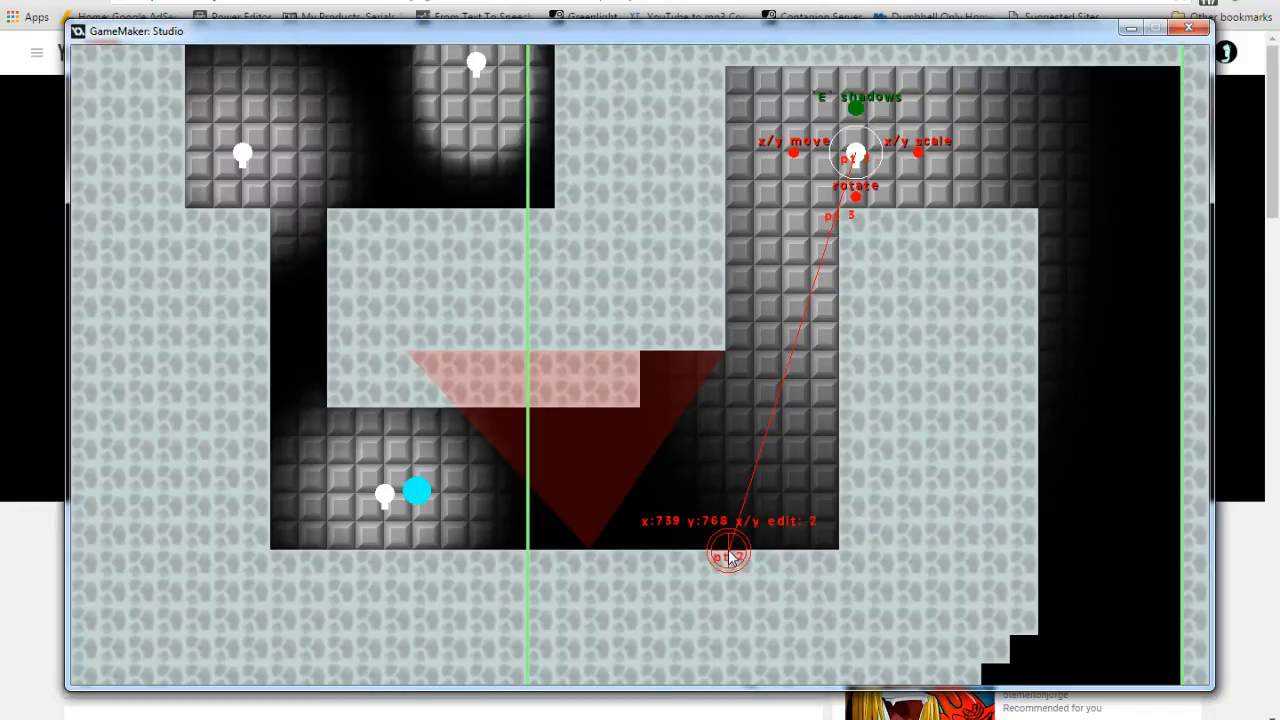
# Complete the corridor shadow with point 2 at x 739, y 768 and point 1 at x 864, y 768, save it, and leave shadow edit mode.
pyautogui.click(729, 556)
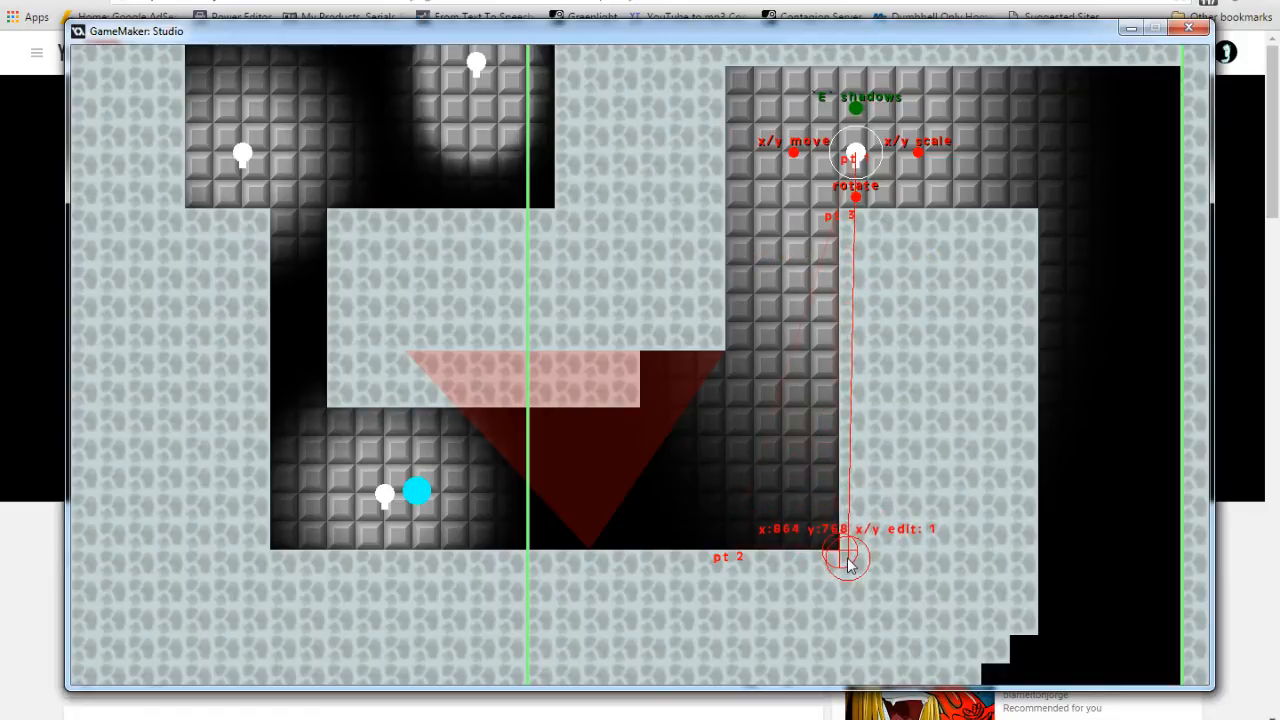
pyautogui.click(846, 560)
pyautogui.press('e')
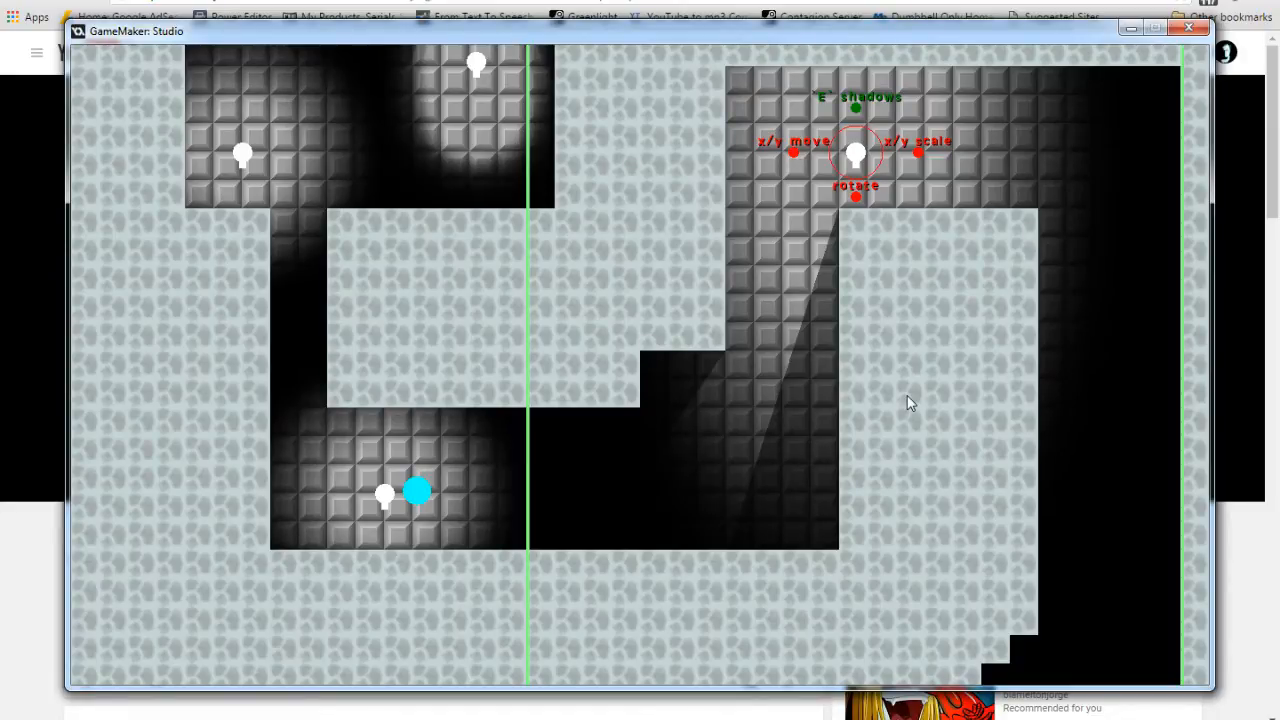
# Display the selected light's info, test its light shadow value at 0.89, 1, 0.82 and 0.80 while checking the corridor shadow, and set it to 0.48.
pyautogui.press('q')
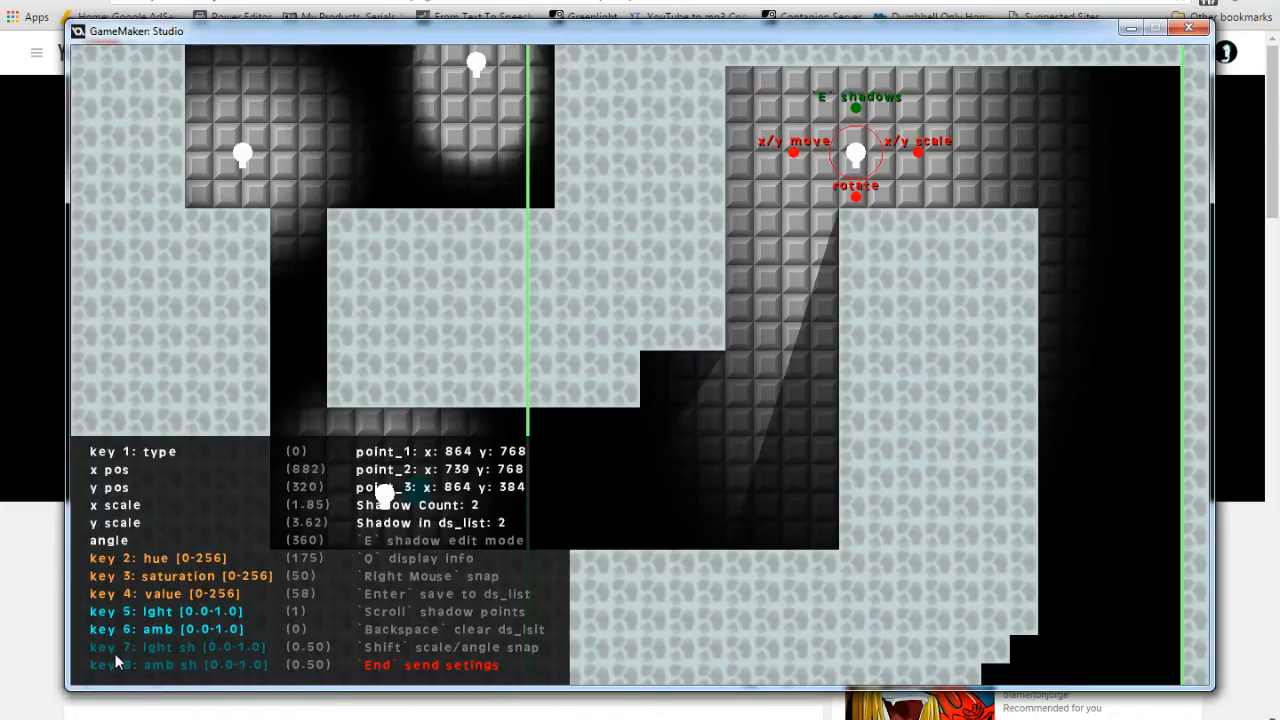
pyautogui.press('7')
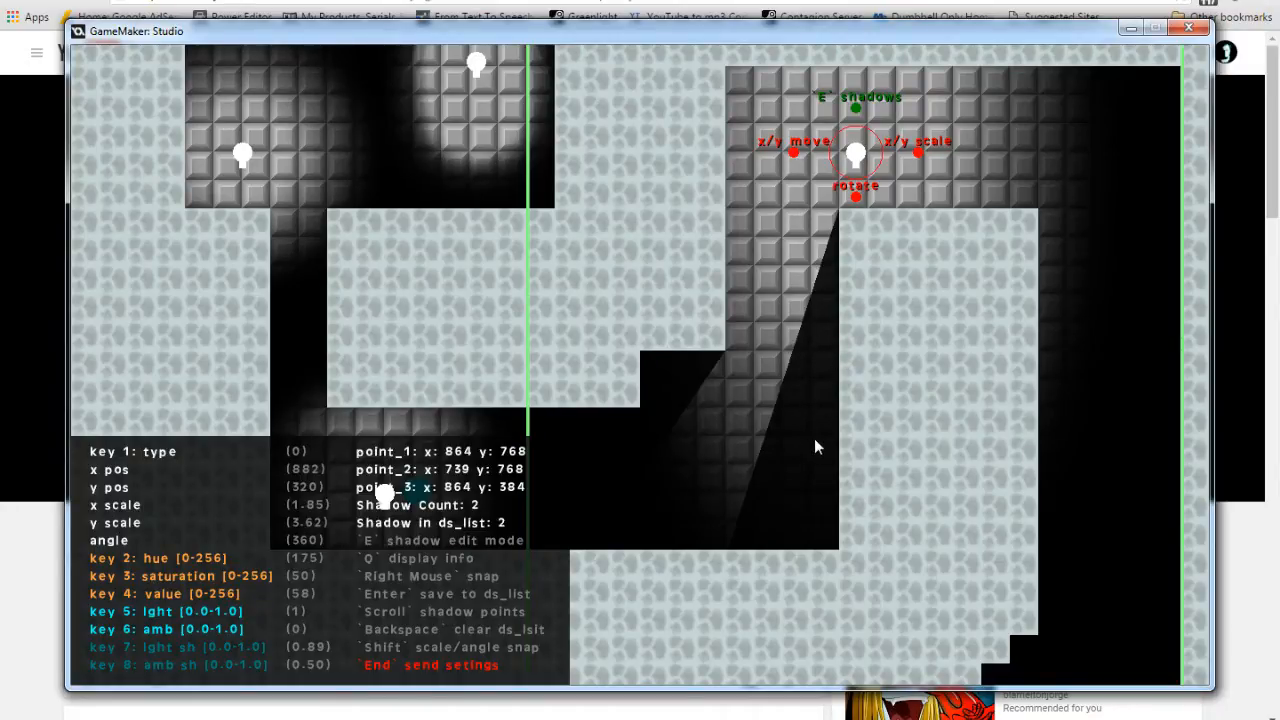
pyautogui.press('7')
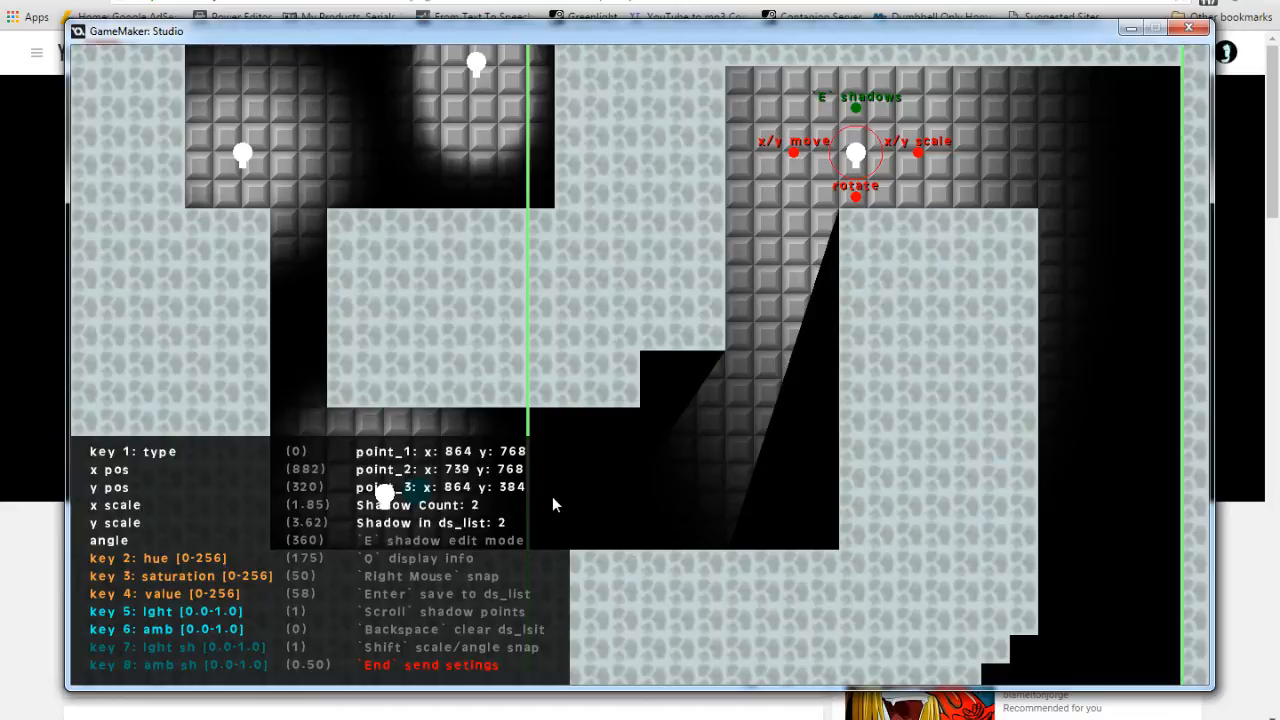
pyautogui.press('7')
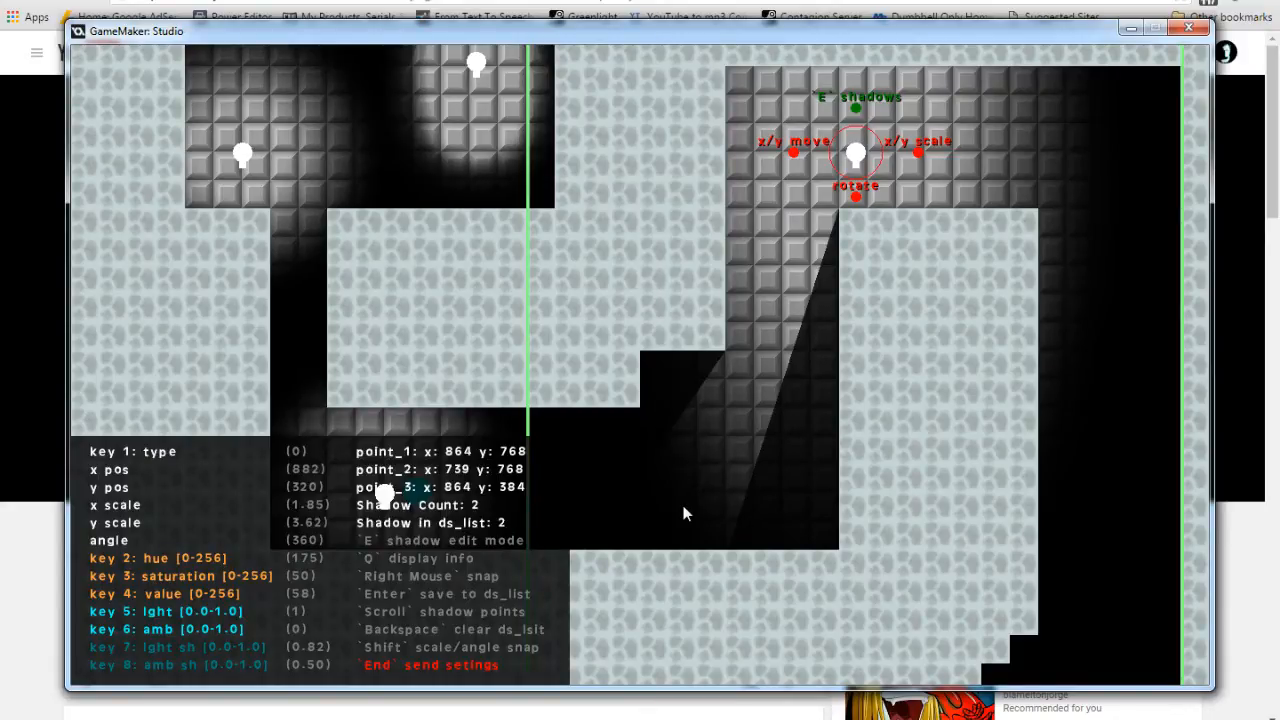
pyautogui.press('7')
pyautogui.press('s')
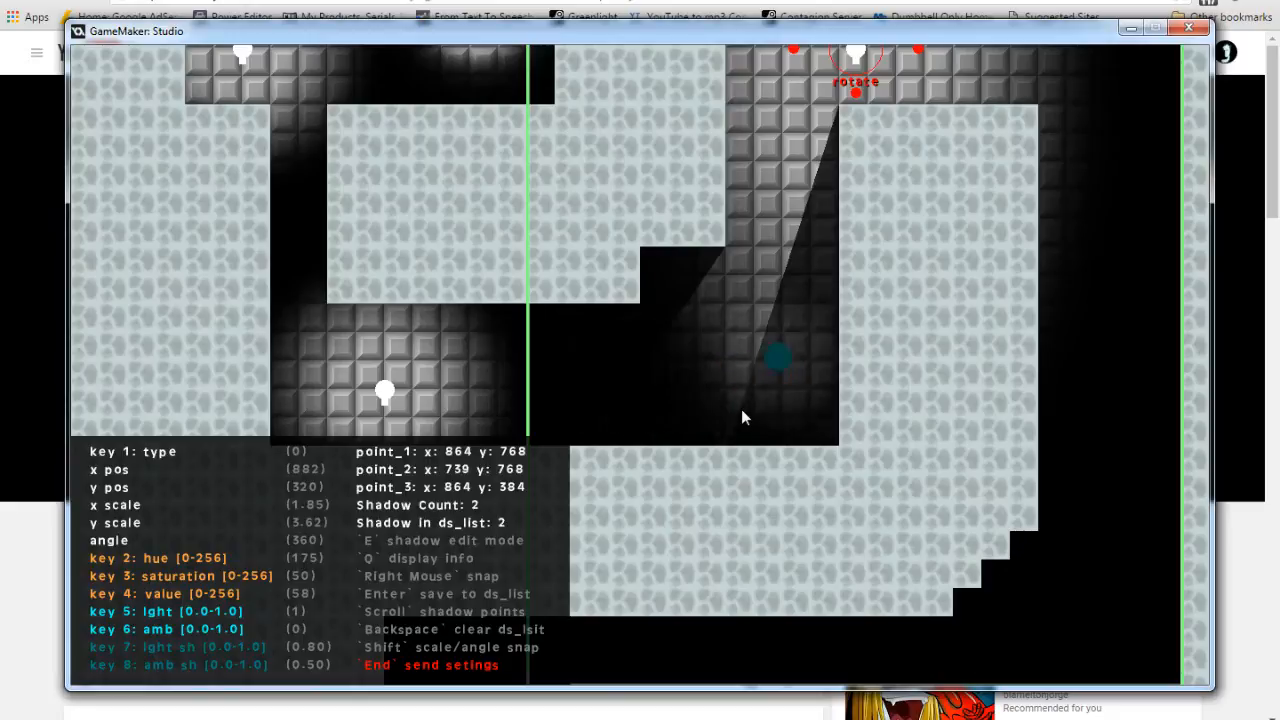
pyautogui.press('w')
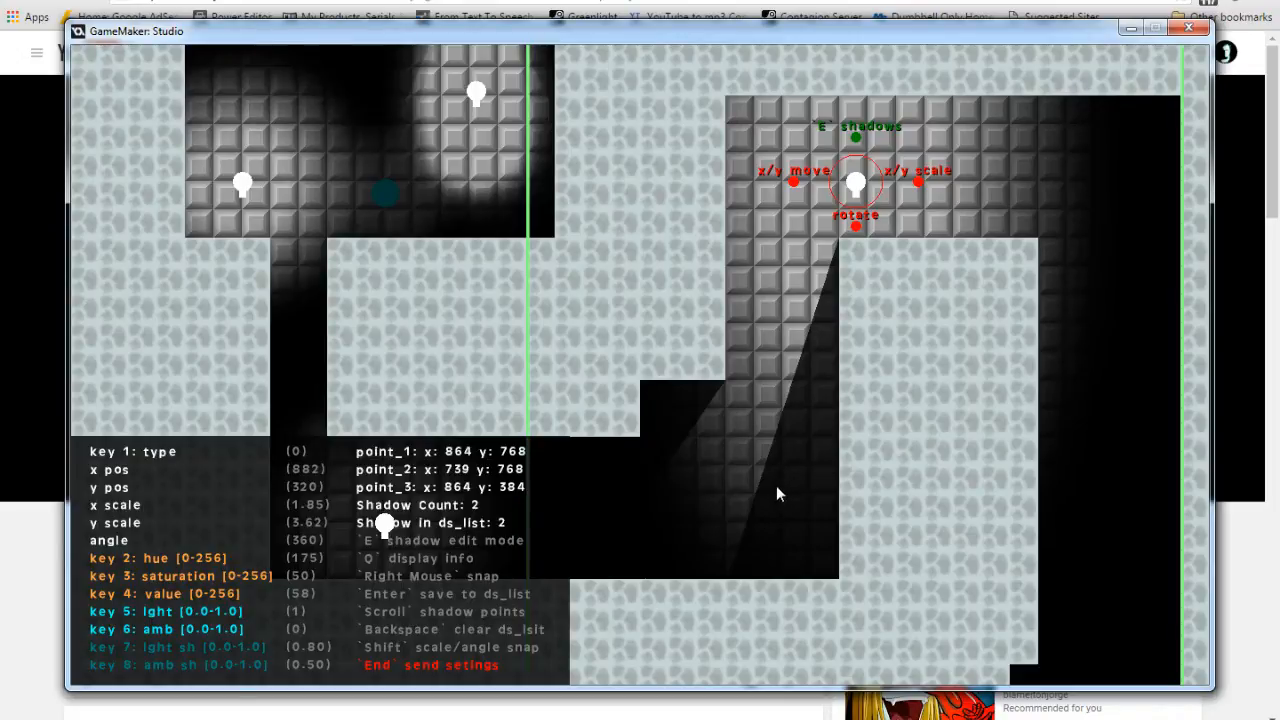
pyautogui.press('7')
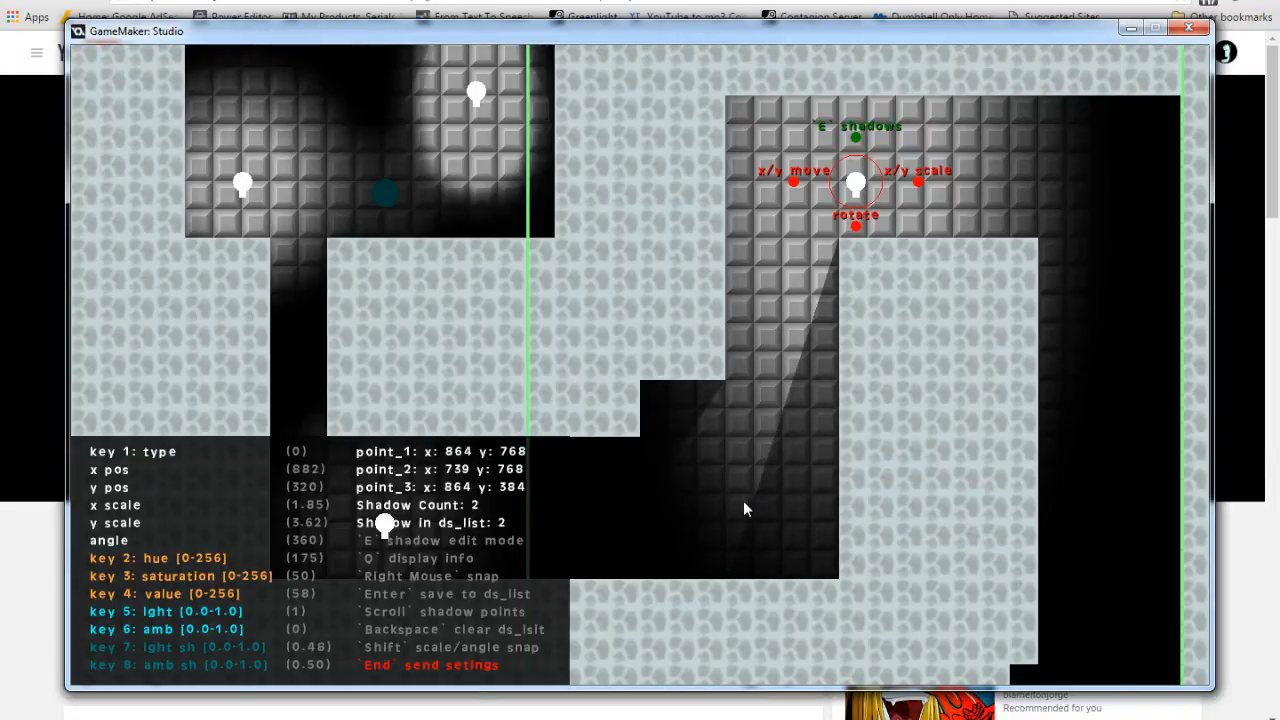
# Hide the info, enter shadow edit mode and park the three points inside the wall, with point 1 at x 960, y 480 and point 3 at x 960, y 608.
pyautogui.press('e')
pyautogui.press('q')
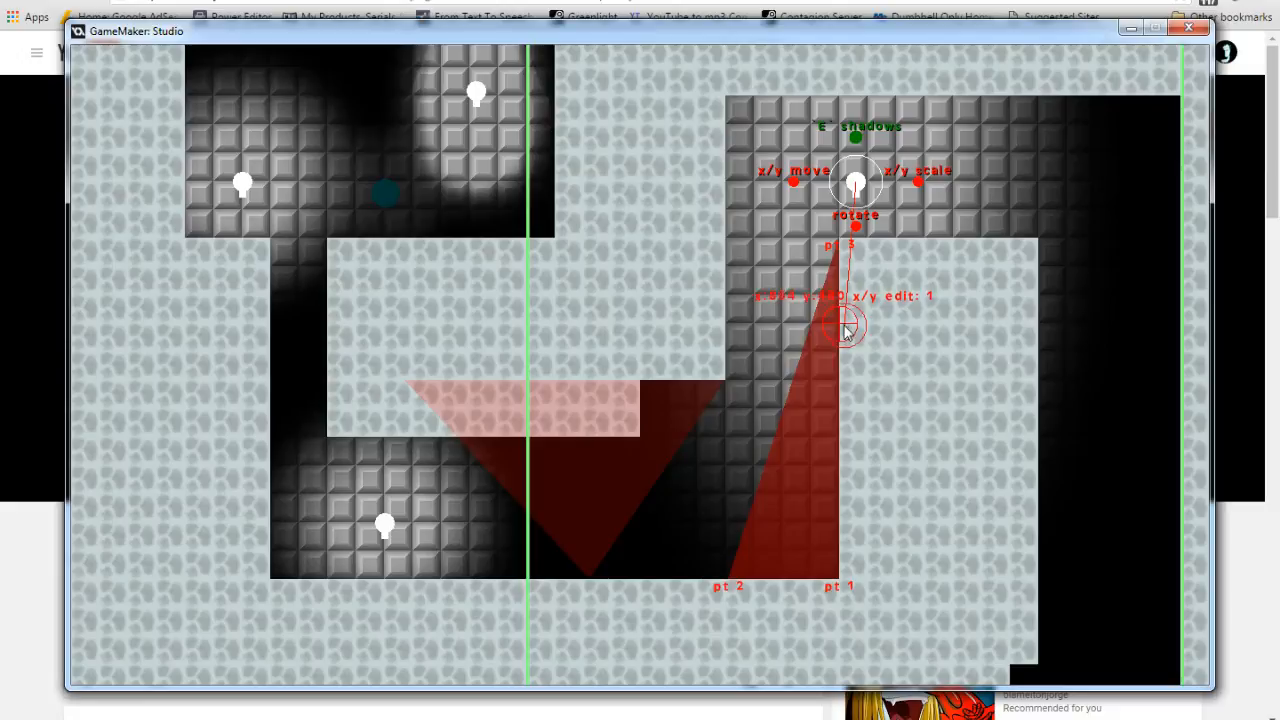
pyautogui.click(938, 323)
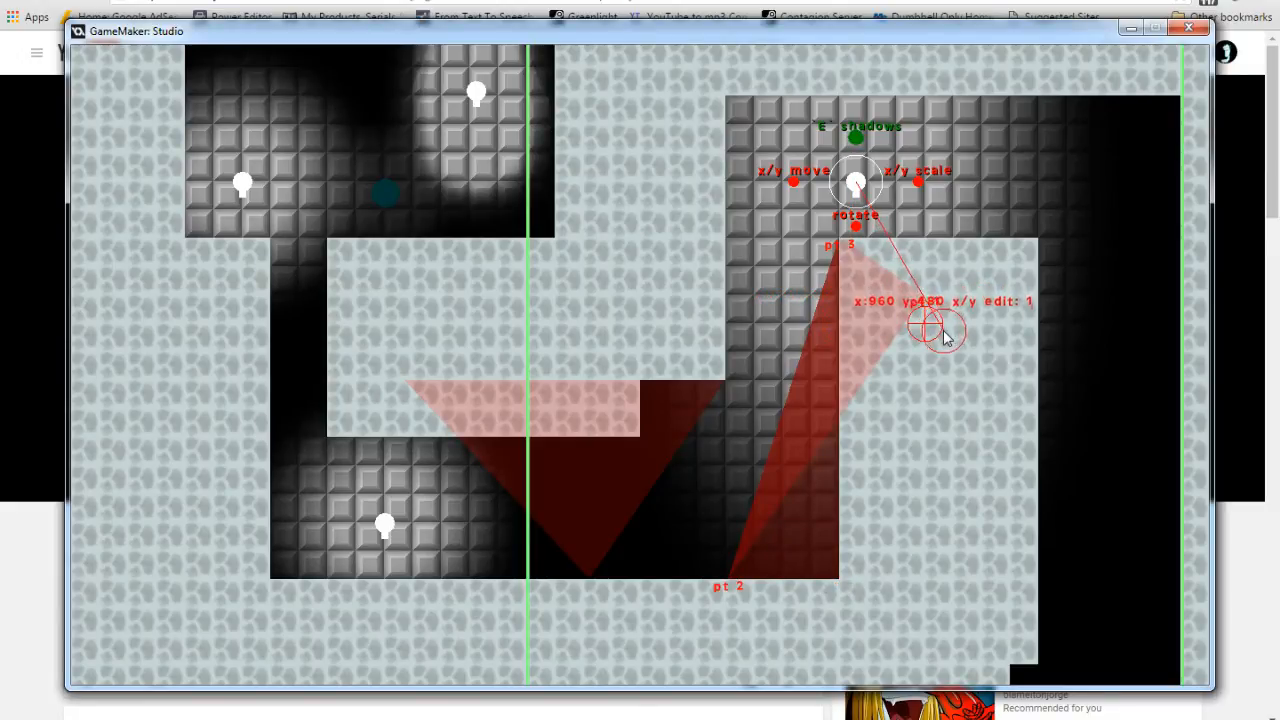
pyautogui.click(1004, 383)
pyautogui.click(933, 455)
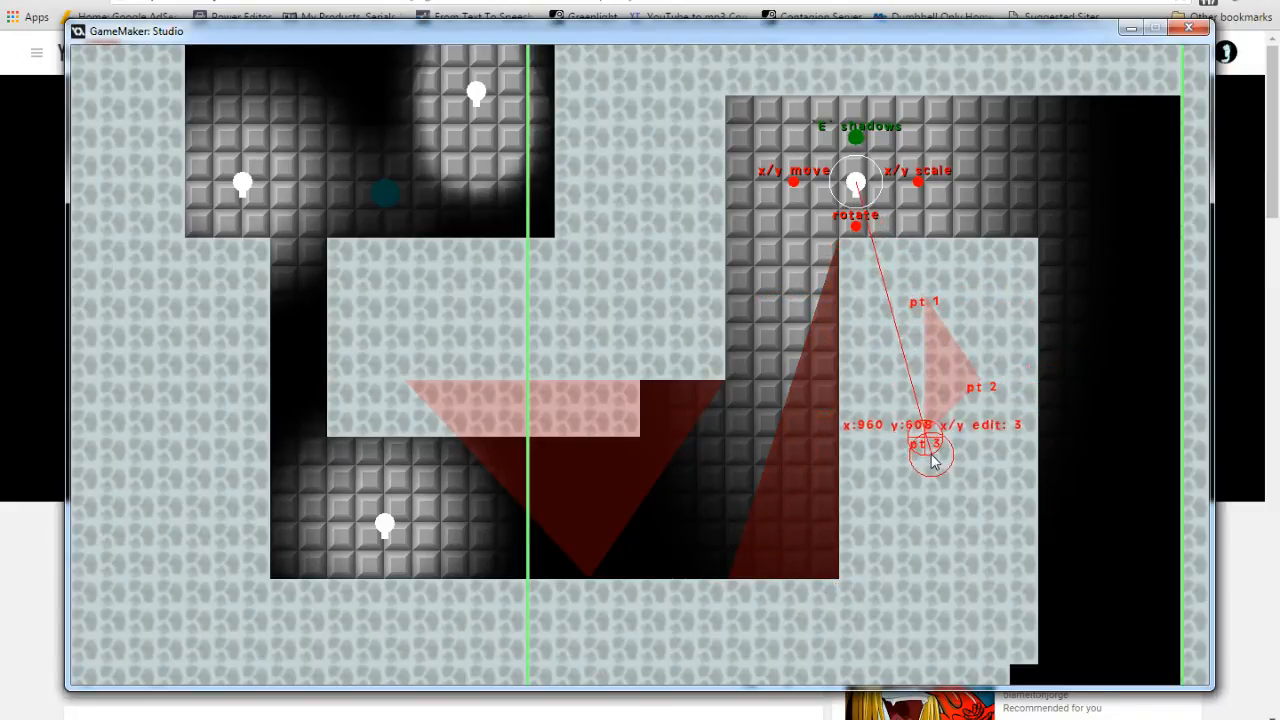
pyautogui.click(873, 304)
pyautogui.press('e')
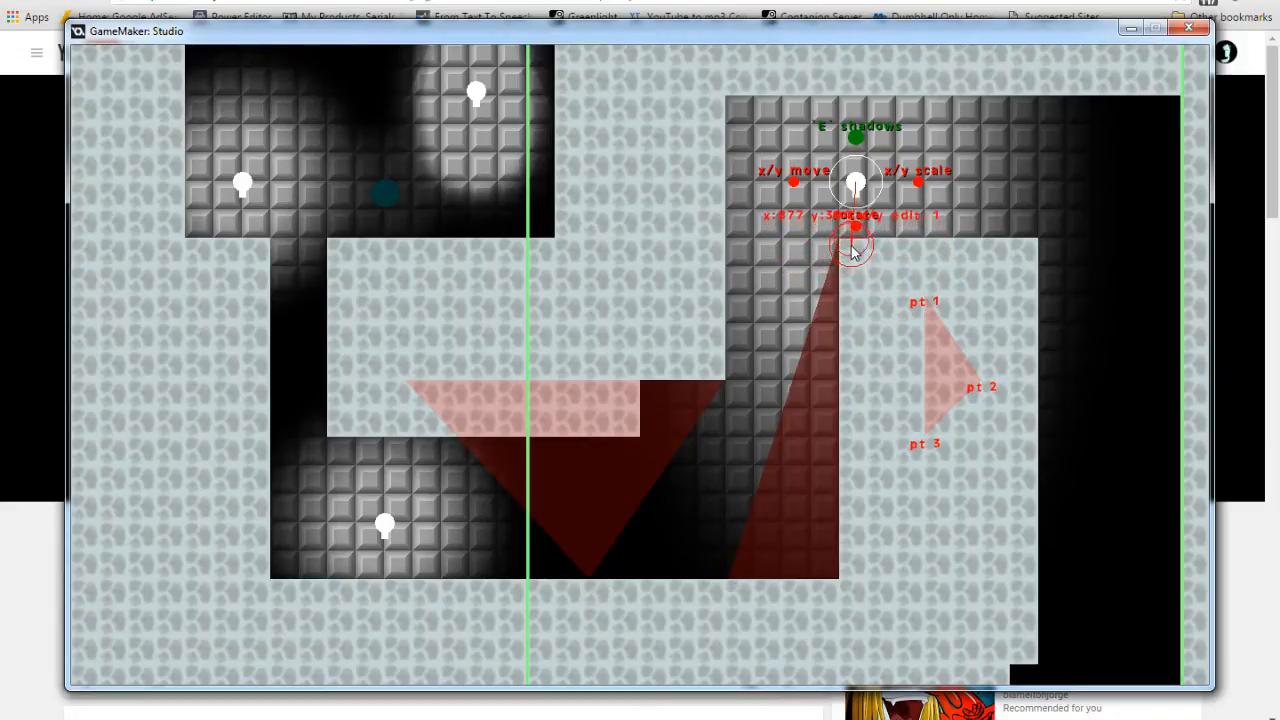
# Save an overlapping corridor shadow with point 1 at the wall corner, point 2 on the lower wall edge and point 3 at x 864, y 768.
pyautogui.click(843, 251)
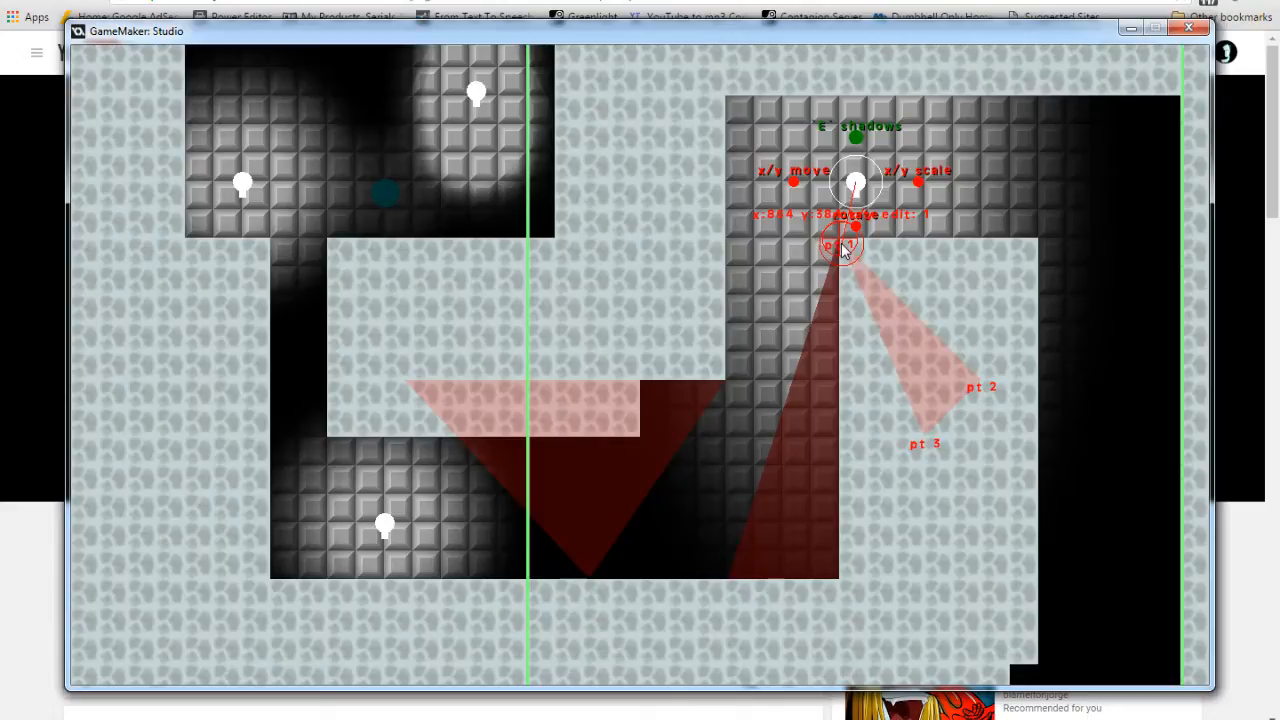
pyautogui.click(748, 588)
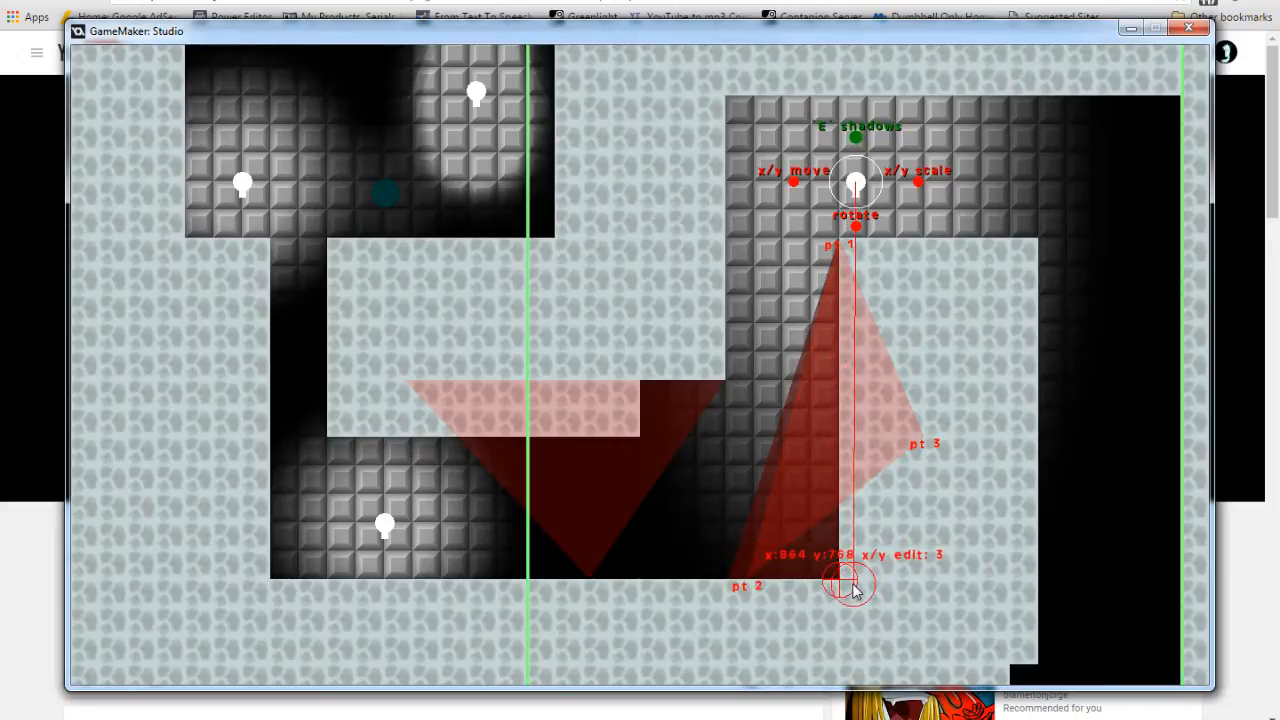
pyautogui.click(849, 585)
pyautogui.press('e')
pyautogui.press('e')
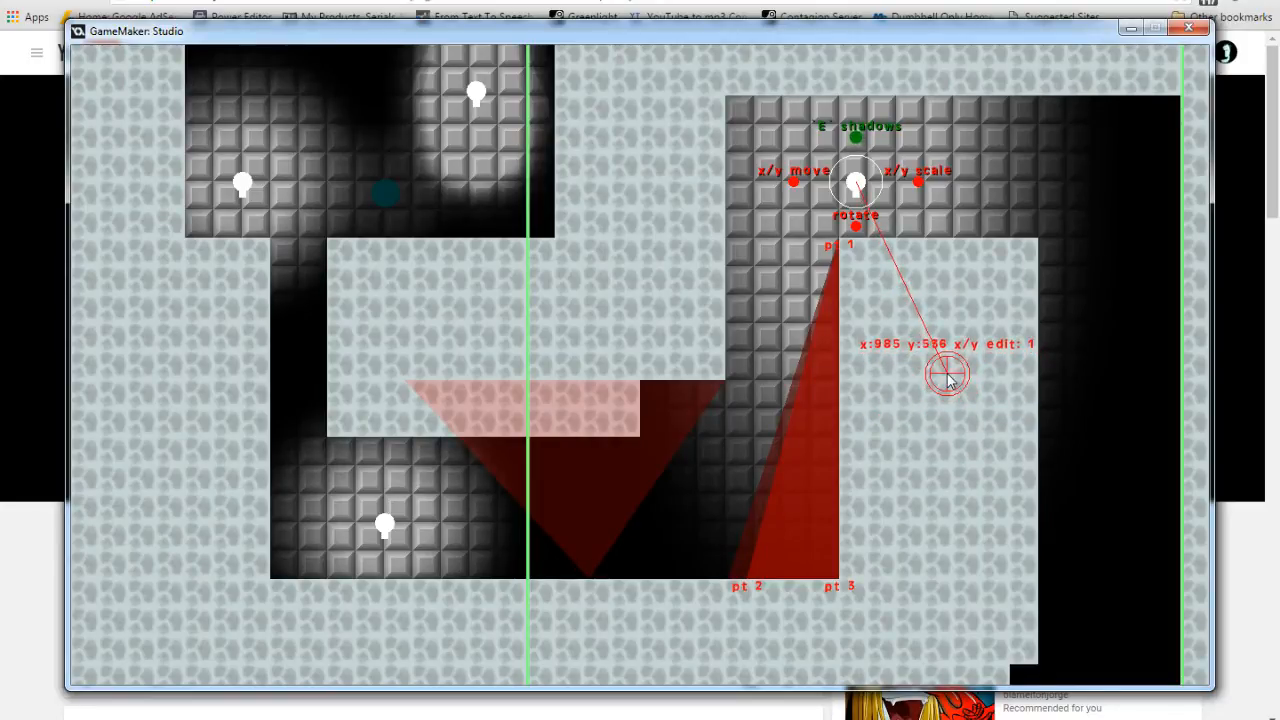
# Move the three shadow points back inside the wall block as a small triangle and leave shadow edit mode.
pyautogui.click(912, 340)
pyautogui.click(967, 366)
pyautogui.click(914, 454)
pyautogui.press('e')
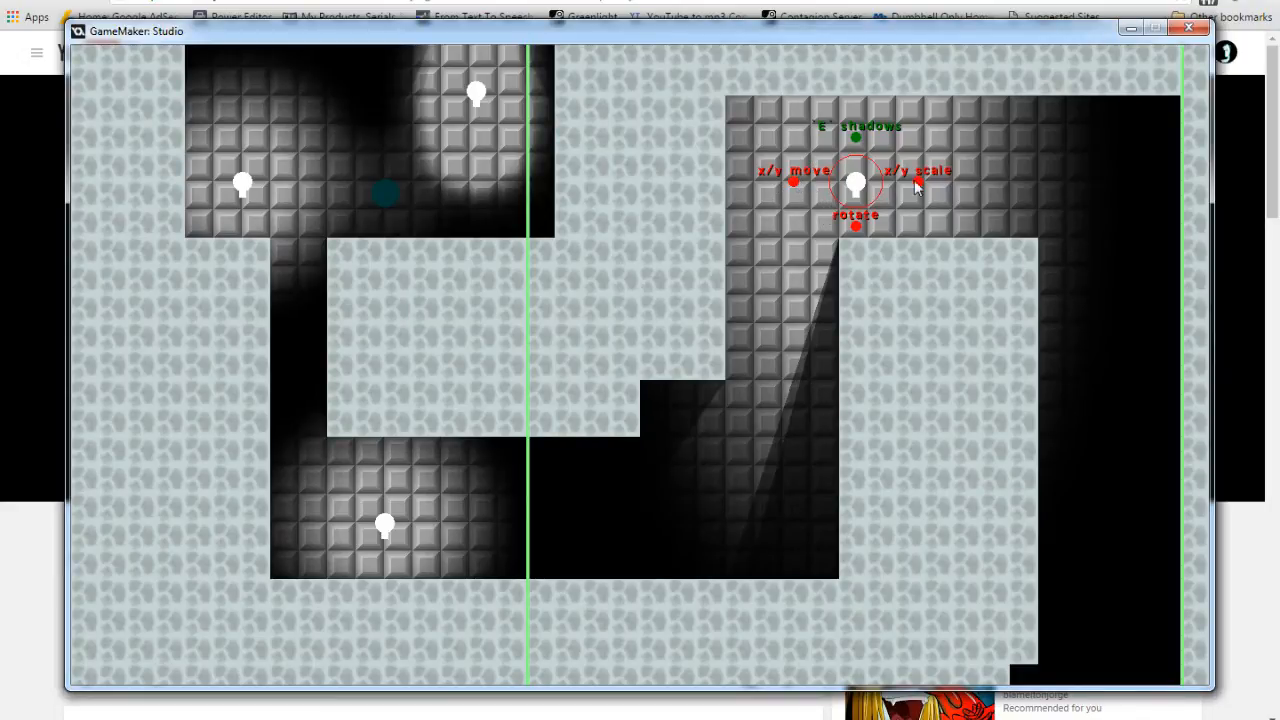
# Rescale the selected light, rotate it diagonally and shift it up and slightly left so it reaches down the far-right corridor.
pyautogui.moveTo(918, 182); pyautogui.dragTo(1118, 435)
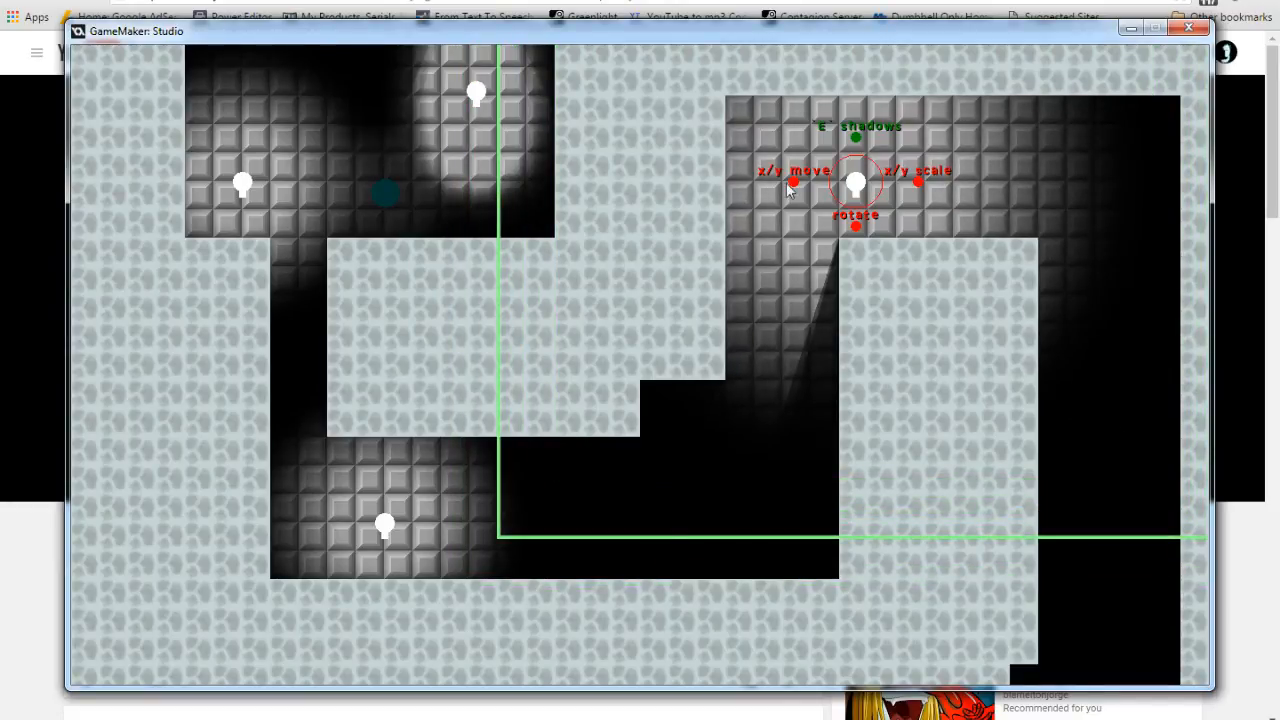
pyautogui.moveTo(918, 182); pyautogui.dragTo(965, 528)
pyautogui.moveTo(855, 226); pyautogui.dragTo(908, 251)
pyautogui.moveTo(793, 181); pyautogui.dragTo(769, 147)
pyautogui.moveTo(905, 152); pyautogui.dragTo(952, 604)
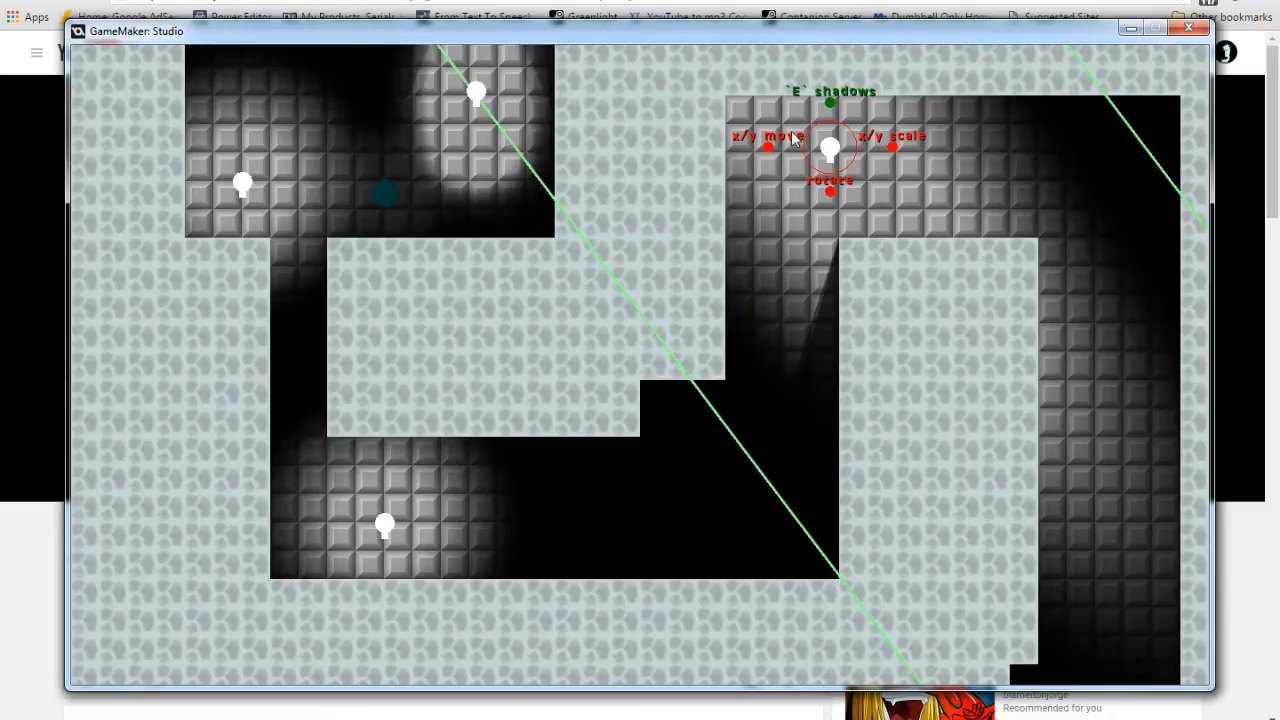
pyautogui.moveTo(768, 148); pyautogui.dragTo(776, 141)
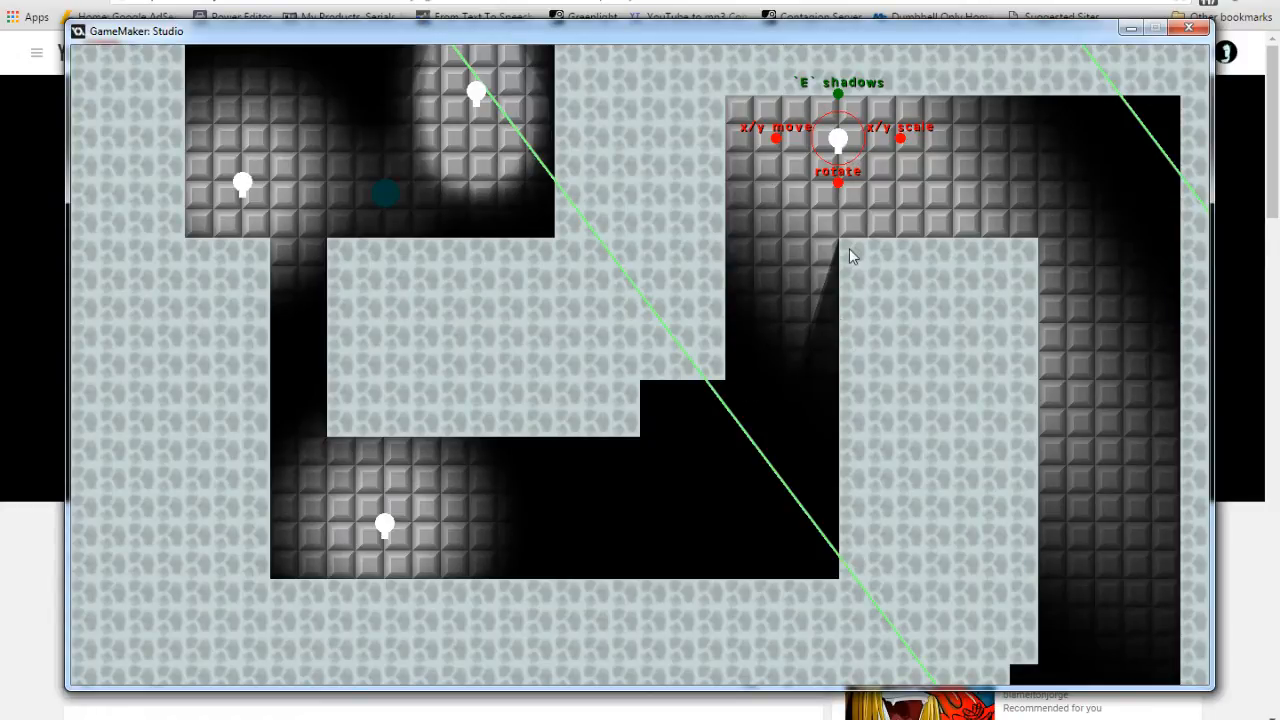
# Enter shadow edit mode for the moved light and clear all of its saved shadows.
pyautogui.press('e')
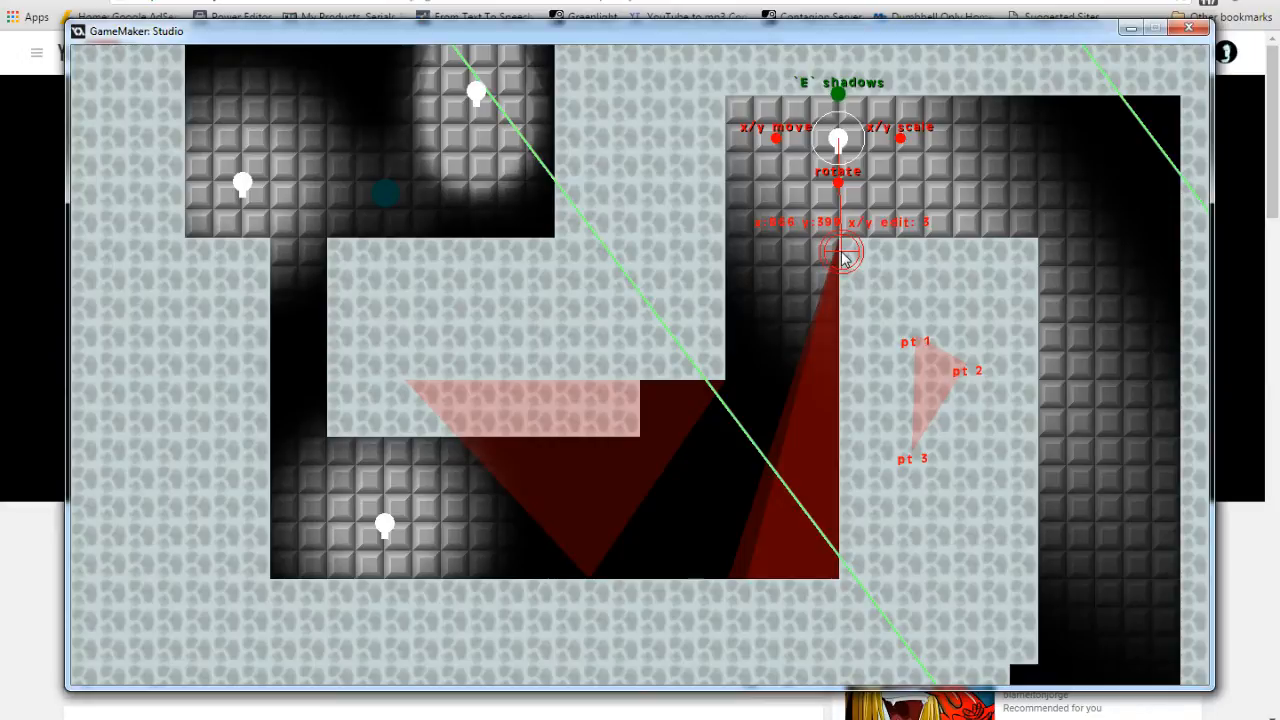
pyautogui.press('Delete')
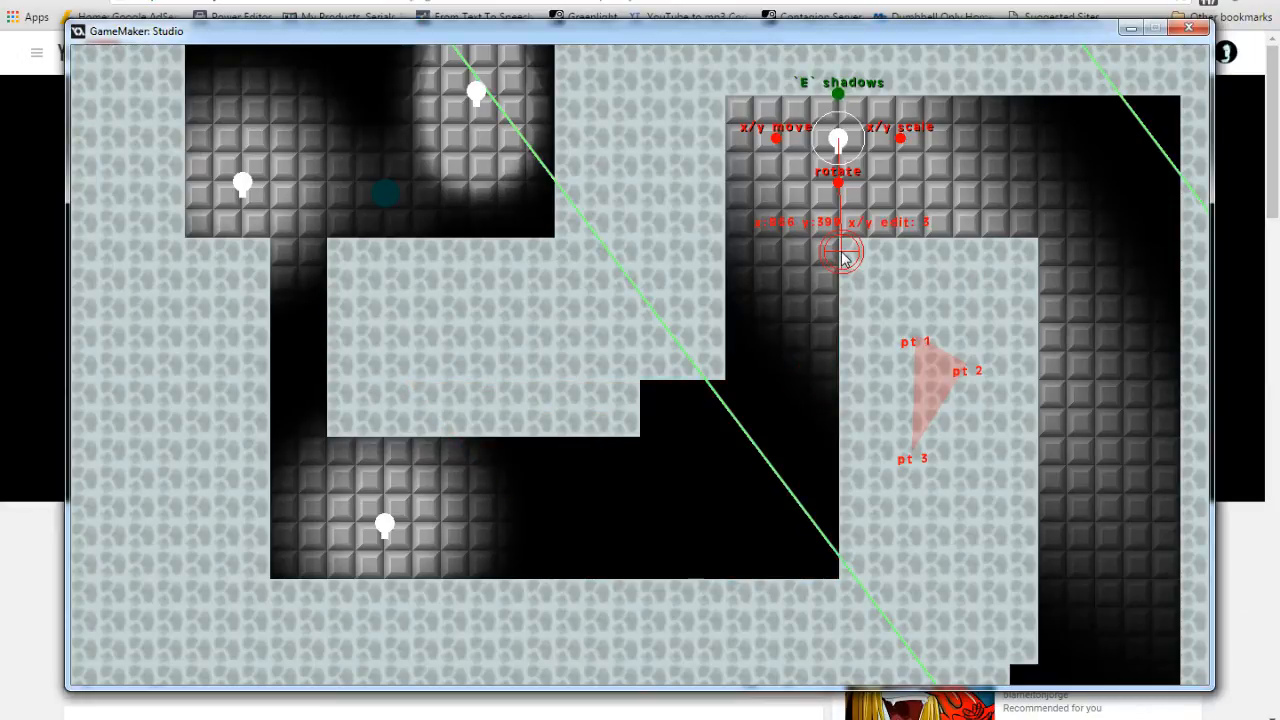
# Bring the corridor beyond the light into view and place shadow point 1 at the inner wall block's upper-right corner.
pyautogui.press('e')
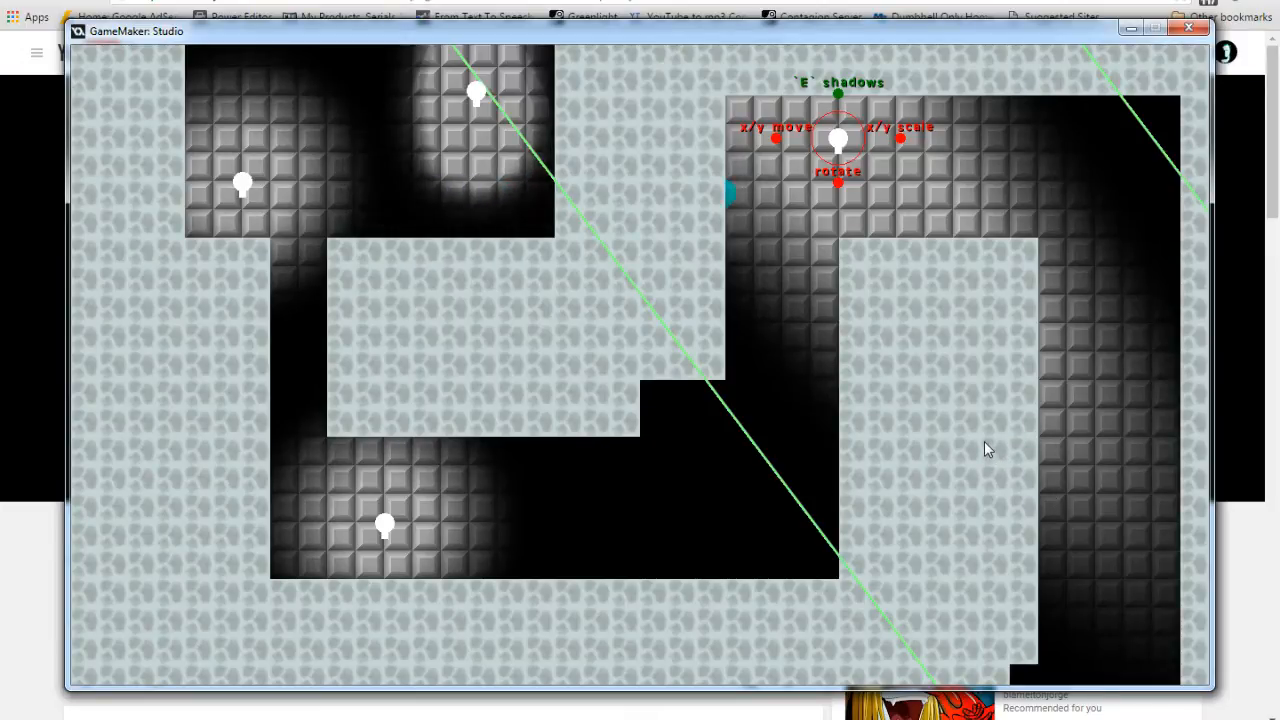
pyautogui.press('Right')
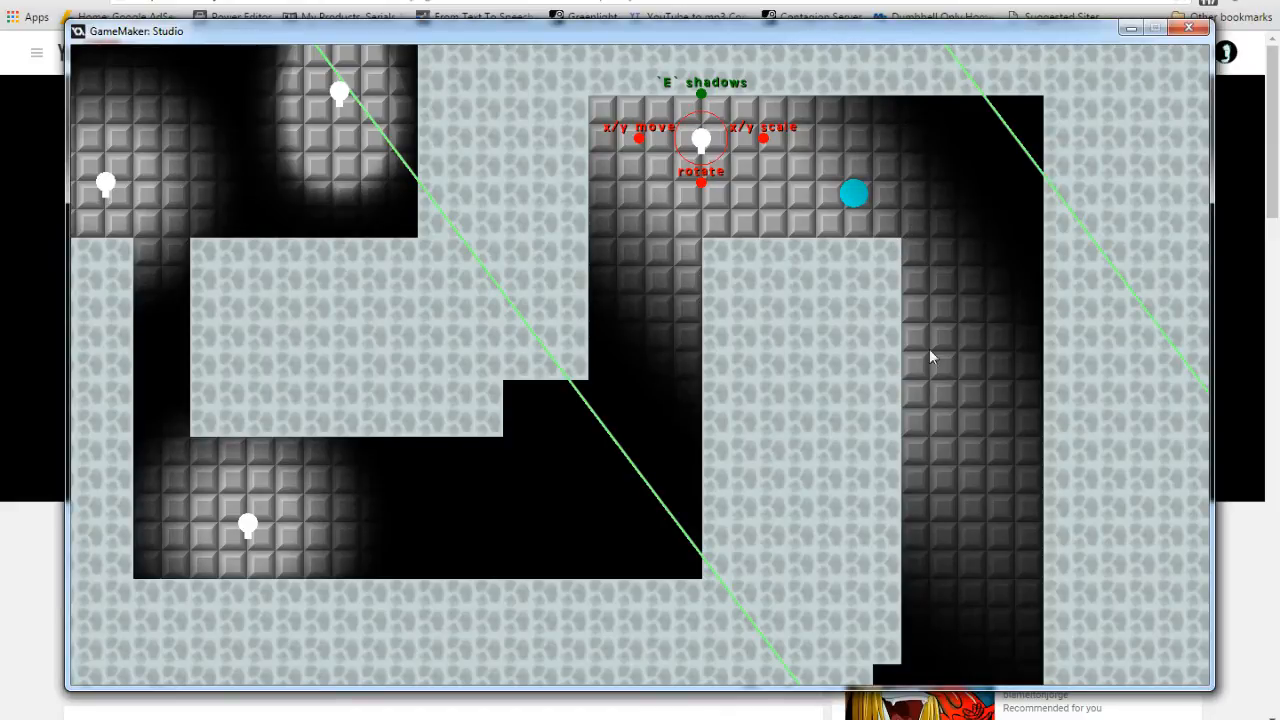
pyautogui.press('e')
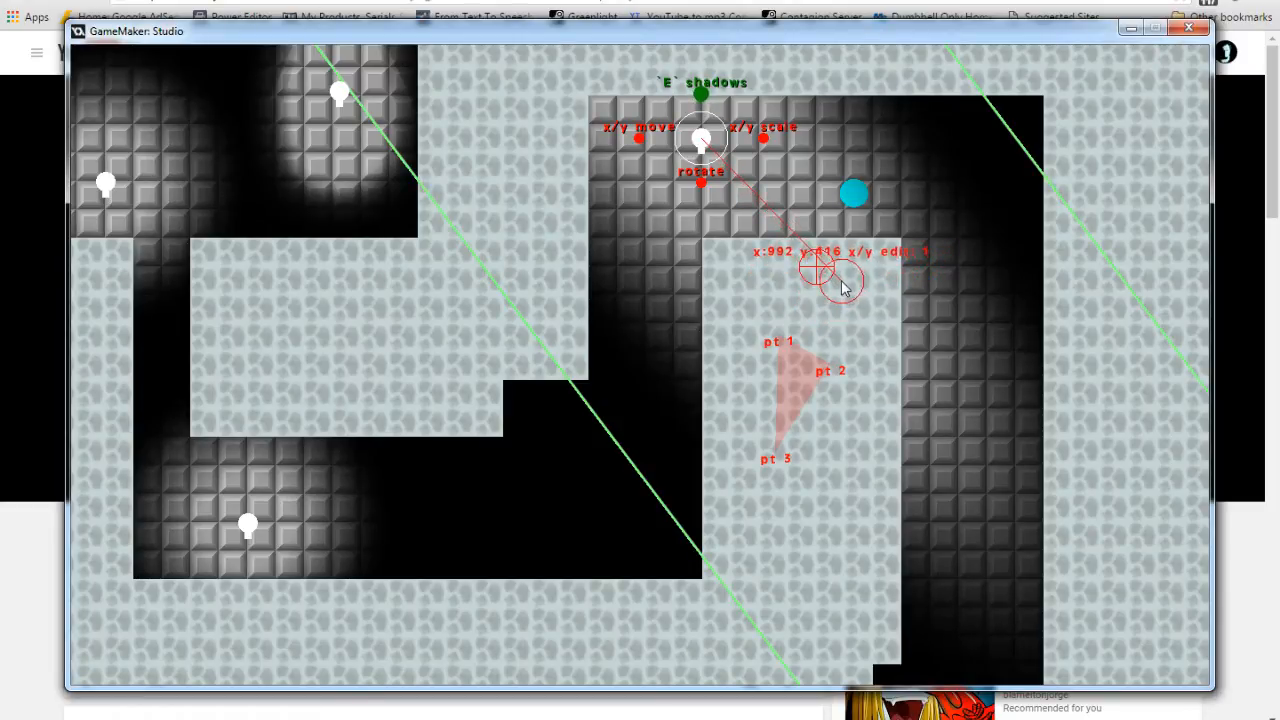
pyautogui.click(905, 247)
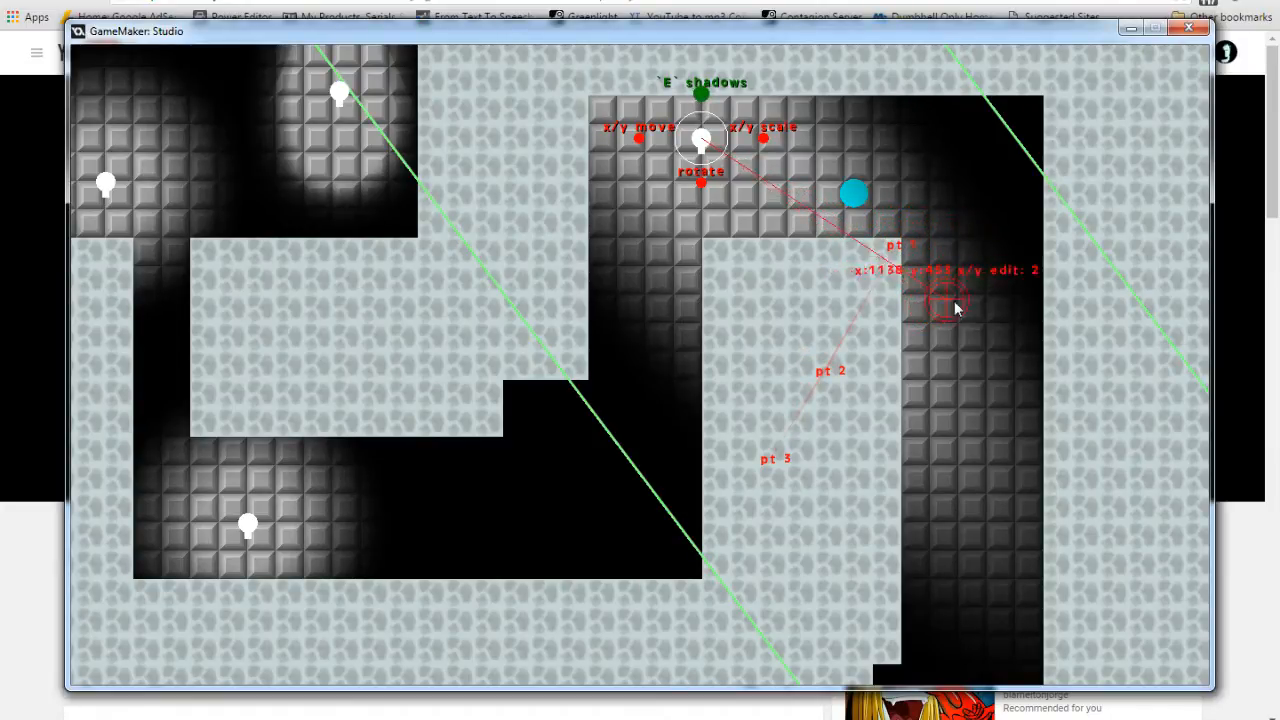
# Place shadow point 2 in the outer wall at about x 1315, y 704, and point 3 inside the inner wall block, and preview the shadow.
pyautogui.click(1126, 550)
pyautogui.click(1122, 305)
pyautogui.moveTo(1122, 305)
pyautogui.mouseDown()
pyautogui.moveTo(1160, 370)
pyautogui.moveTo(1146, 360)
pyautogui.moveTo(1137, 594)
pyautogui.moveTo(1167, 621)
pyautogui.moveTo(1155, 562)
pyautogui.moveTo(1138, 564)
pyautogui.moveTo(1116, 518)
pyautogui.moveTo(1110, 527)
pyautogui.moveTo(1092, 508)
pyautogui.mouseUp()
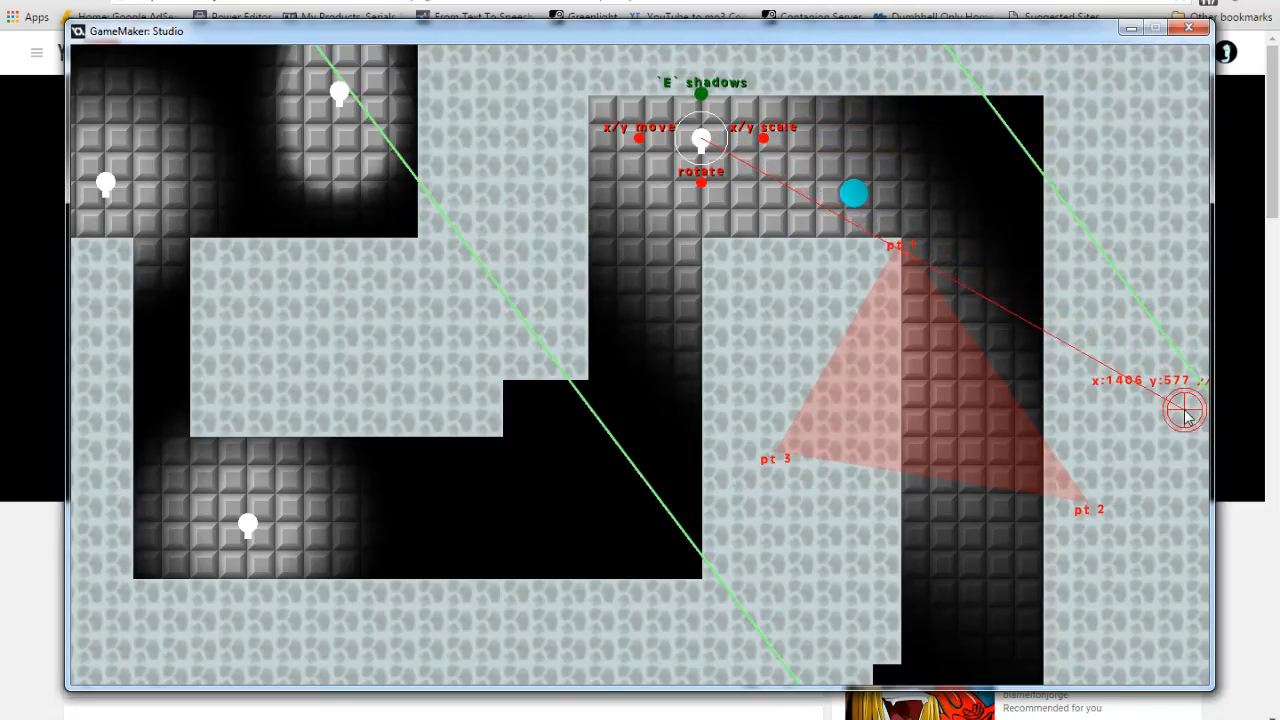
pyautogui.moveTo(1090, 502)
pyautogui.mouseDown()
pyautogui.moveTo(1109, 529)
pyautogui.moveTo(1088, 496)
pyautogui.mouseUp()
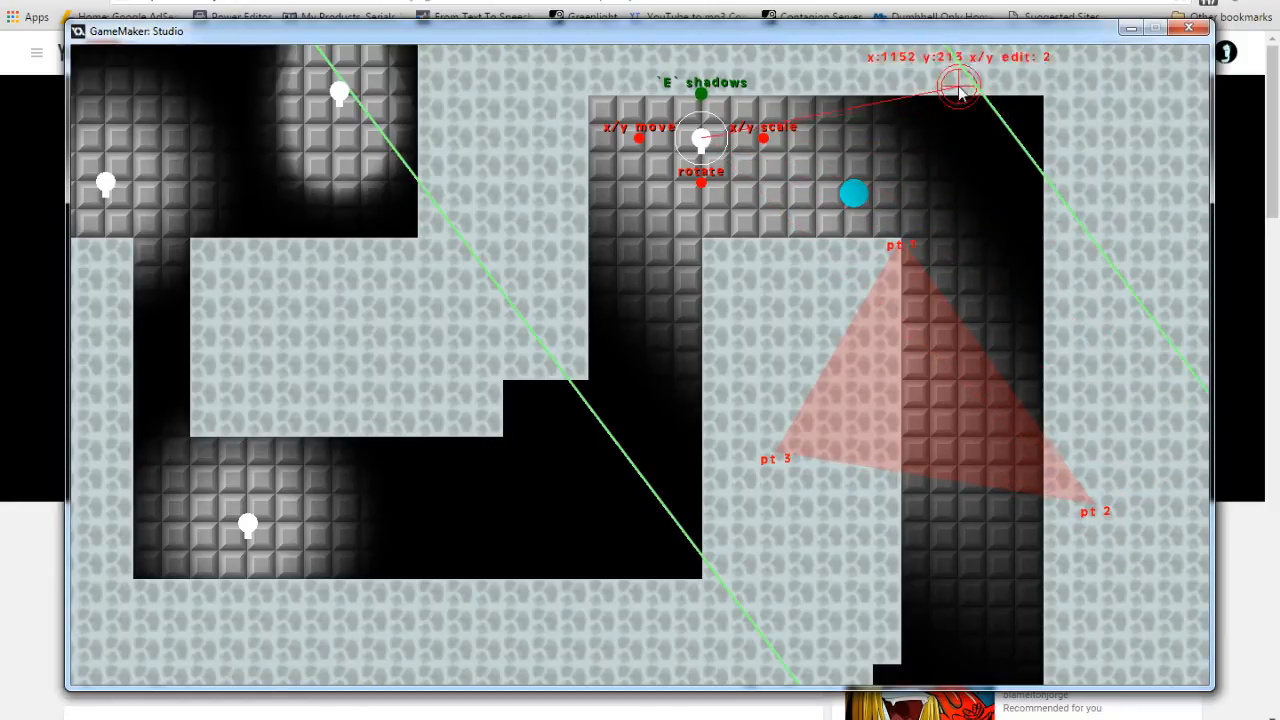
pyautogui.moveTo(1105, 515); pyautogui.dragTo(1103, 522)
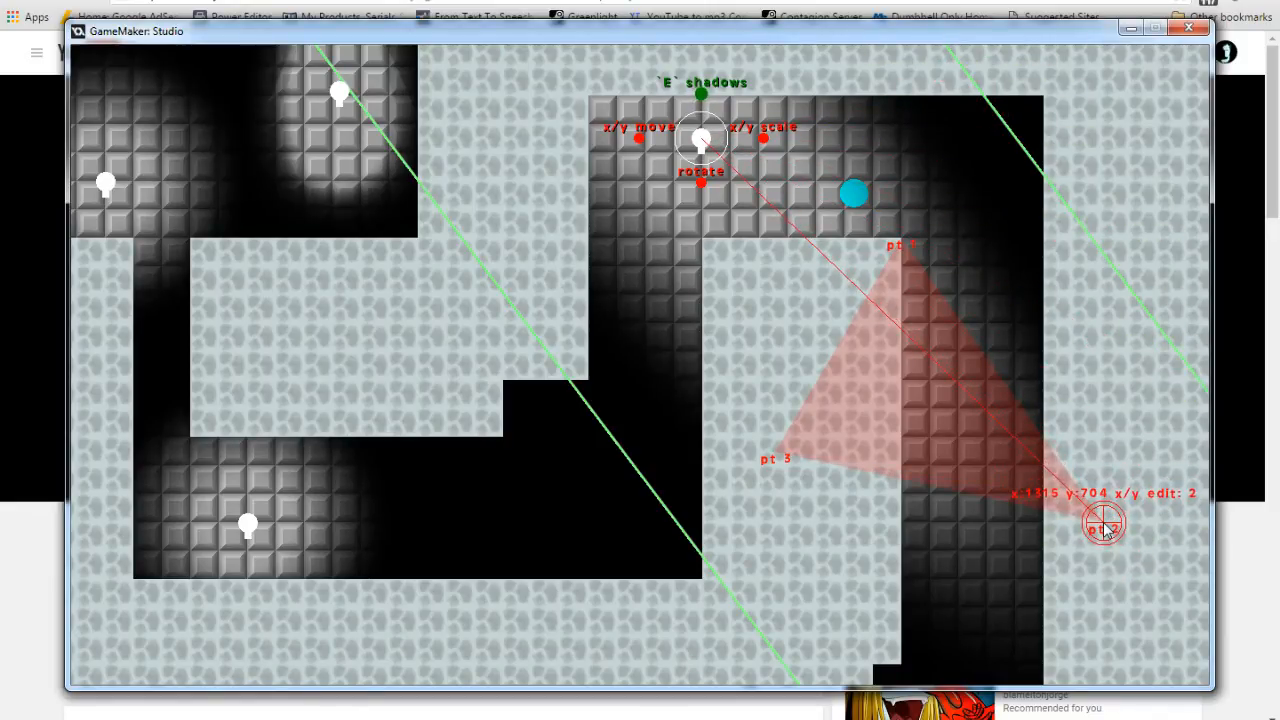
pyautogui.moveTo(786, 529); pyautogui.dragTo(847, 521)
pyautogui.press('e')
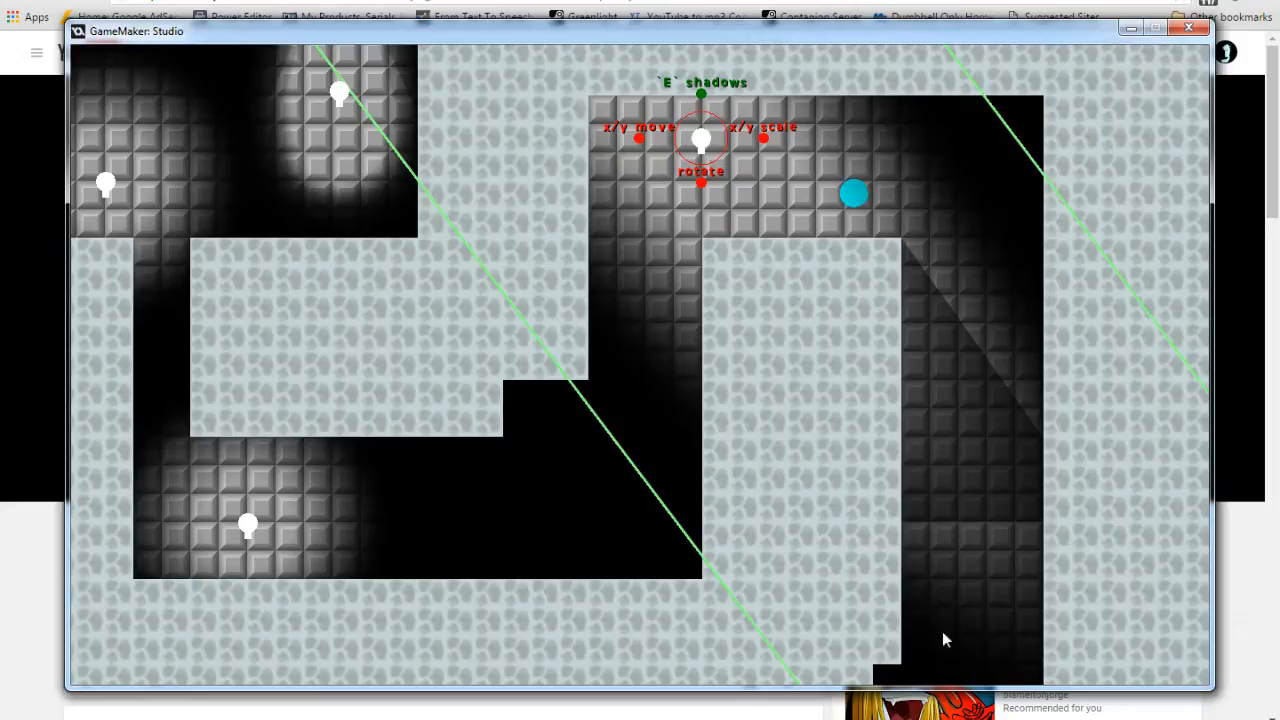
# Start a second shadow triangle by placing its three points close together inside the inner wall block.
pyautogui.click(954, 566)
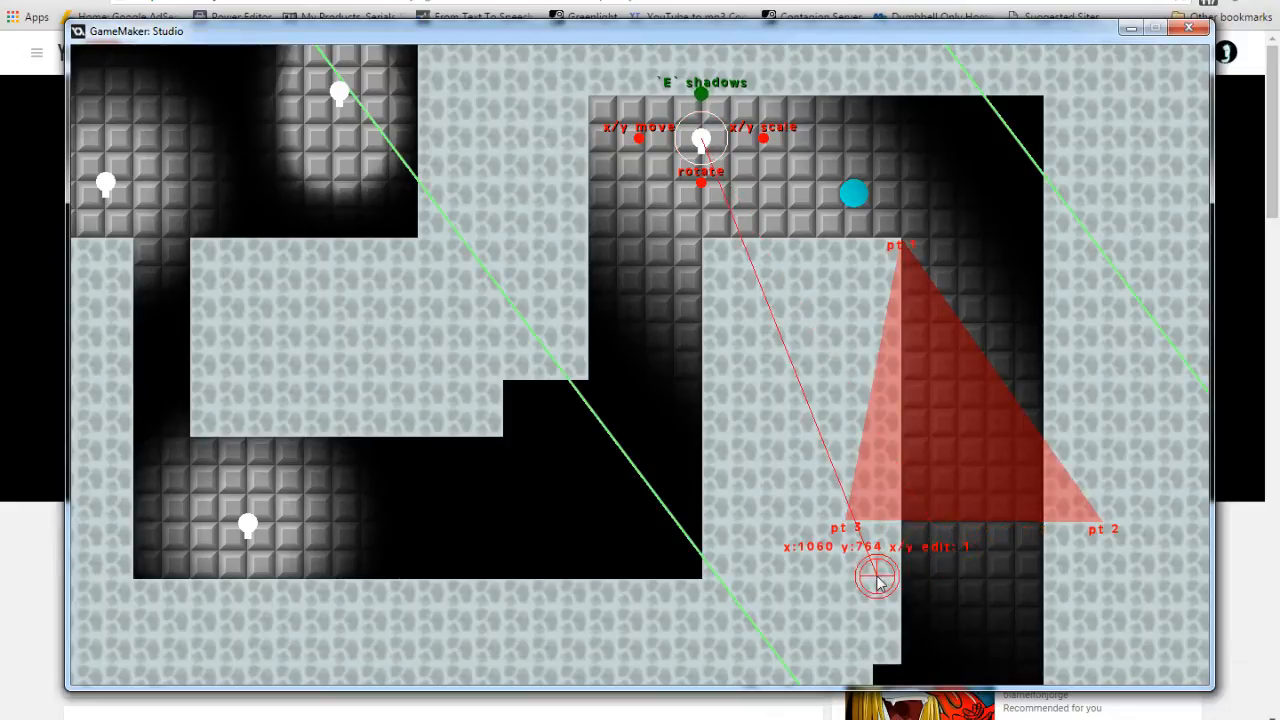
pyautogui.click(762, 368)
pyautogui.click(772, 318)
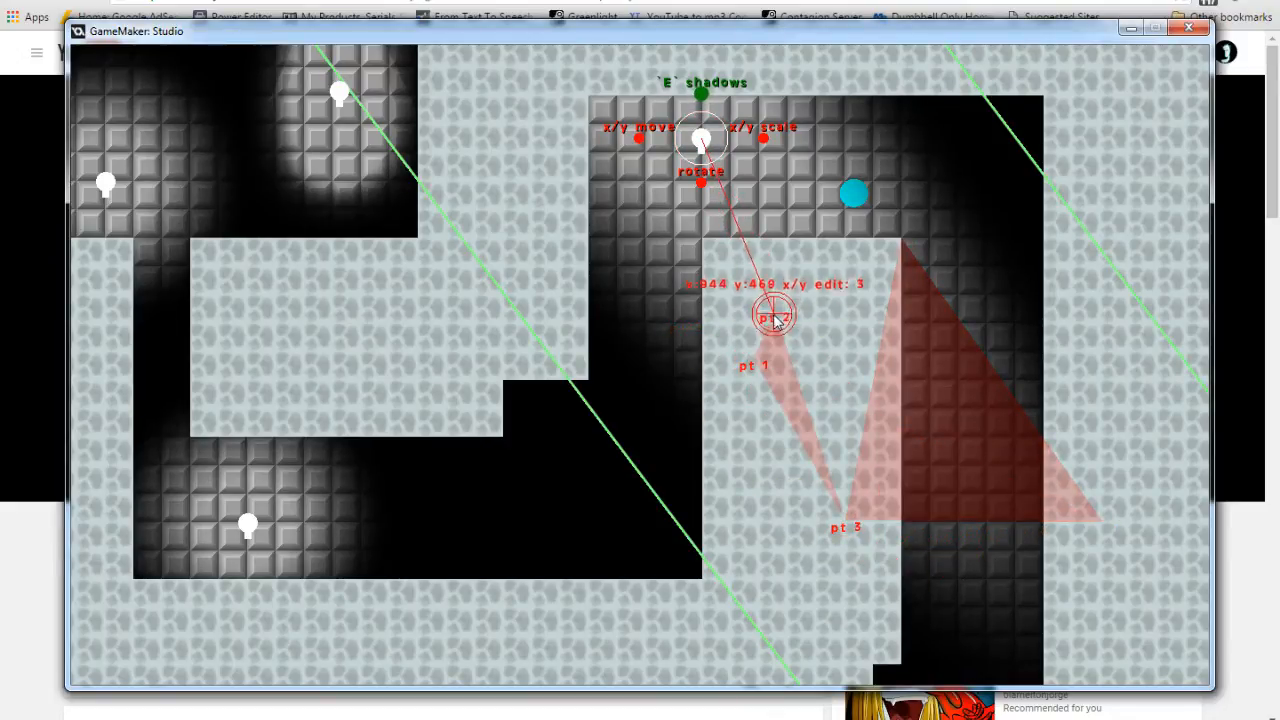
pyautogui.click(800, 348)
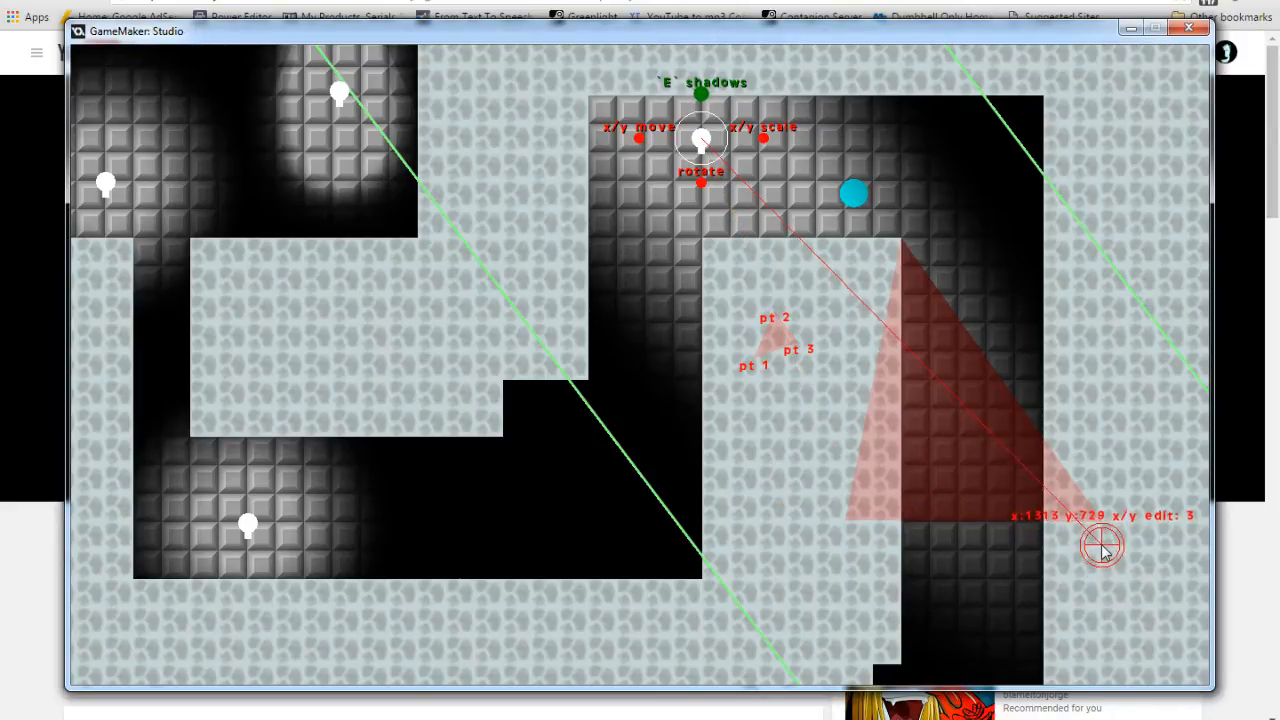
# Move the second triangle's points 3 and 2 onto the lower-left and lower-right corners of the first shadow triangle.
pyautogui.moveTo(800, 450); pyautogui.dragTo(848, 528)
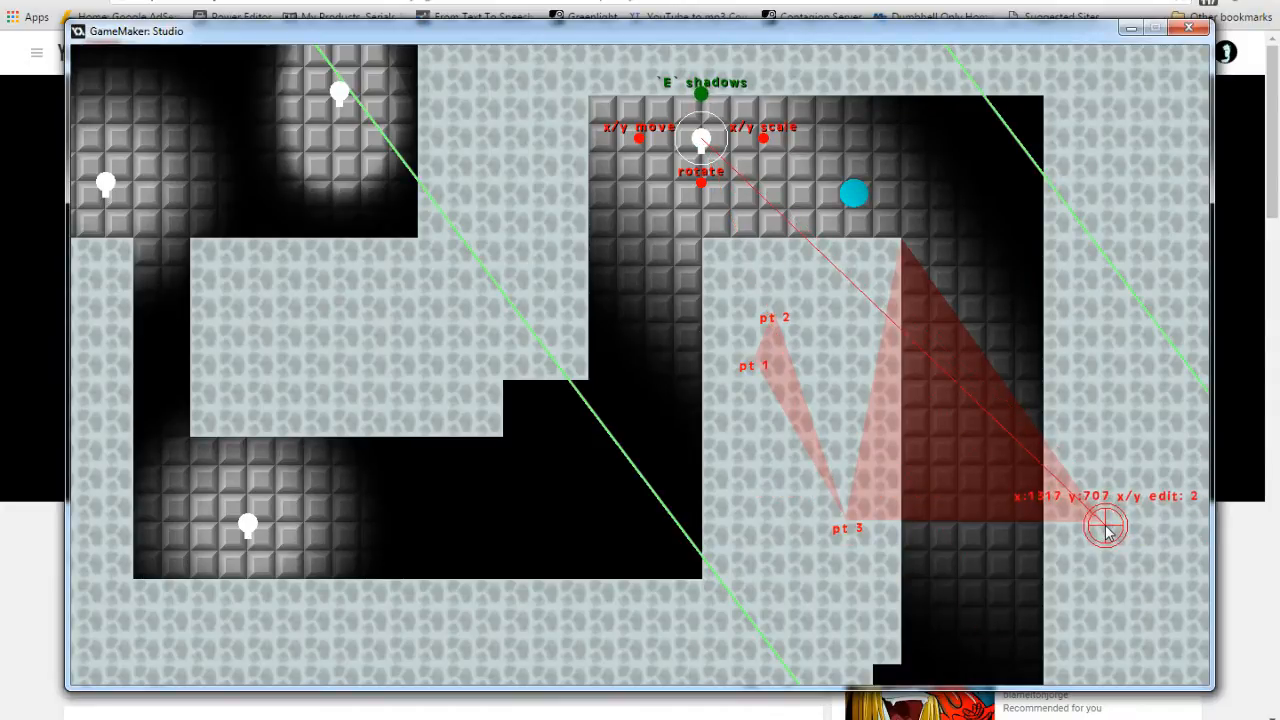
pyautogui.press('2')
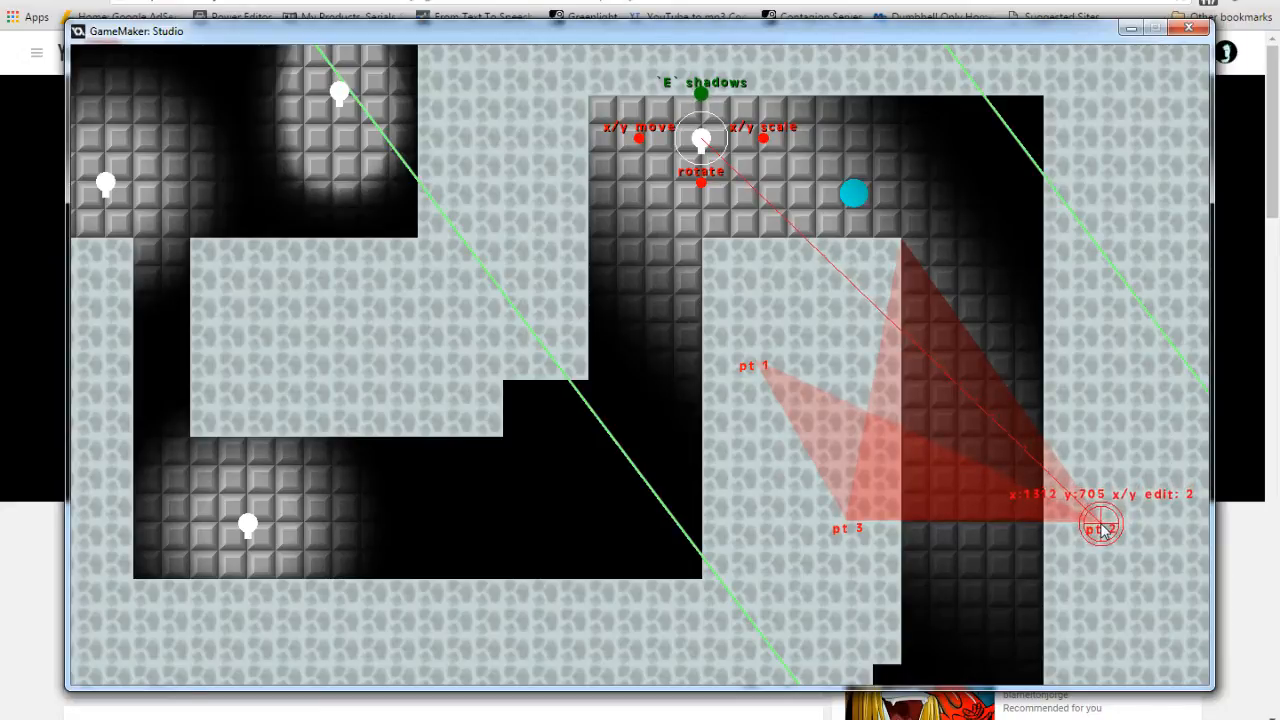
pyautogui.press('3')
pyautogui.press('1')
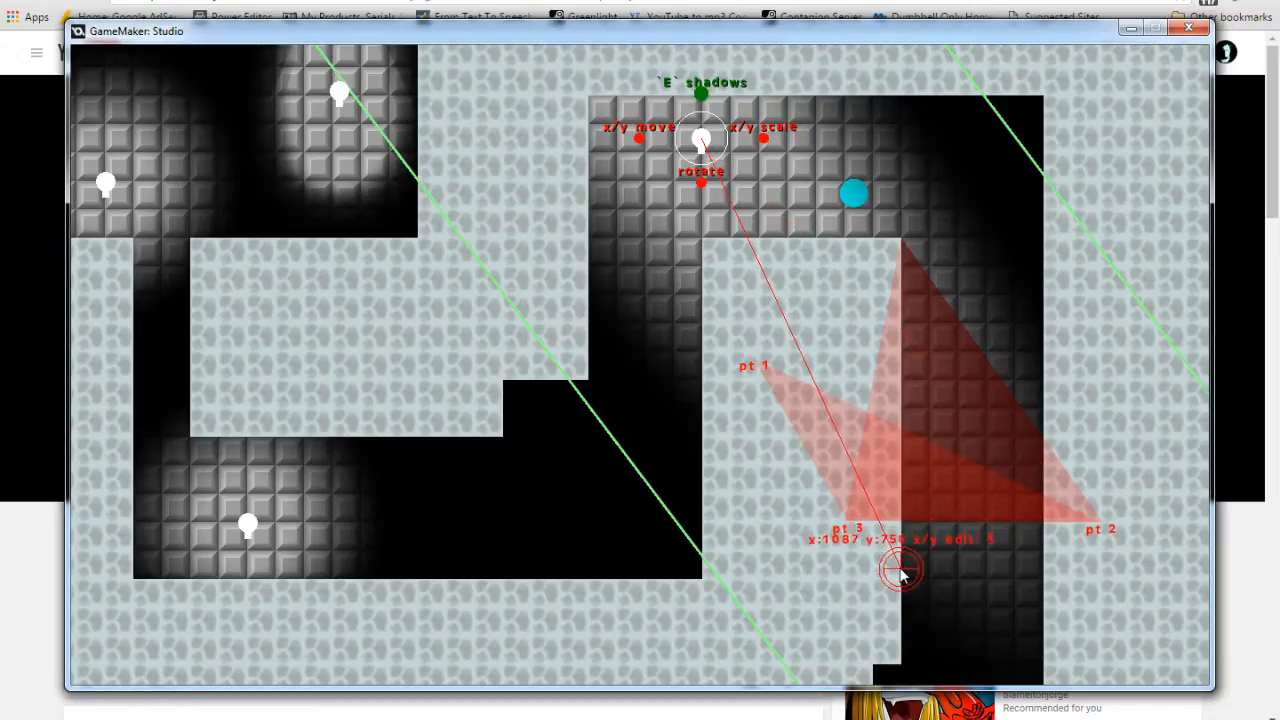
# Place the second triangle's point 1 near the inner wall block's lower end, align point 2 with the first triangle, and preview the shadow.
pyautogui.click(852, 668)
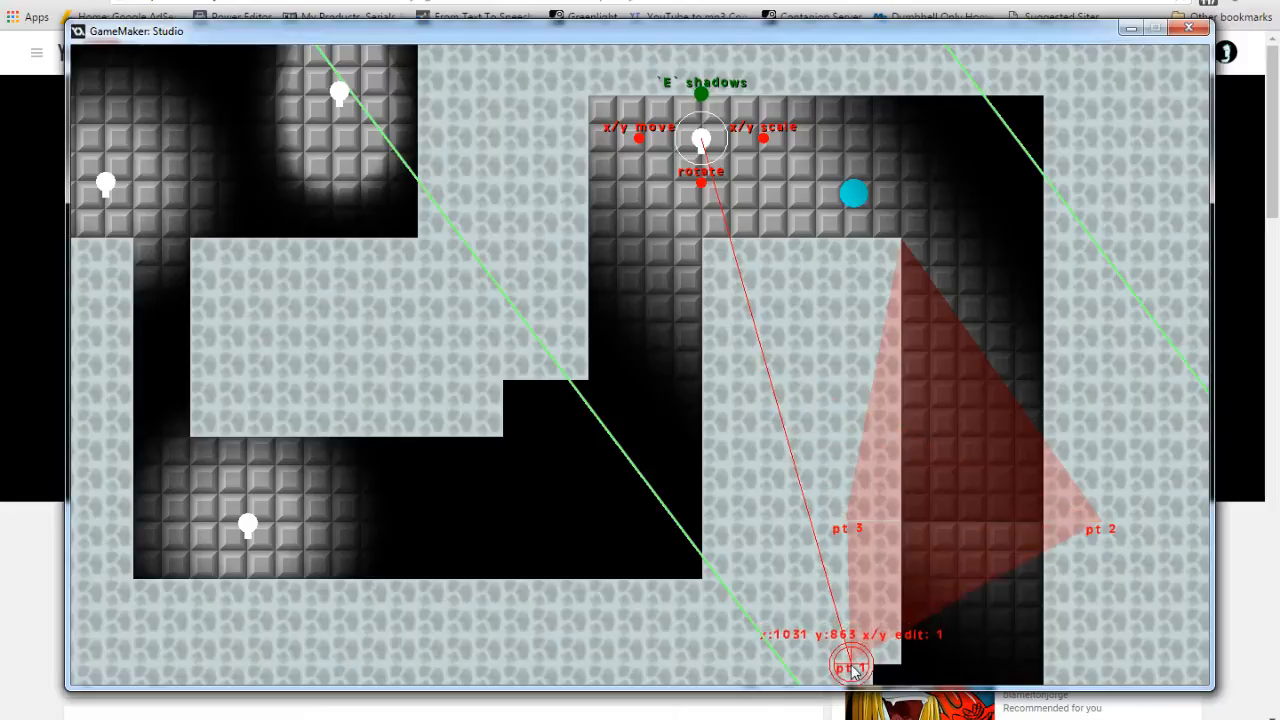
pyautogui.press('2')
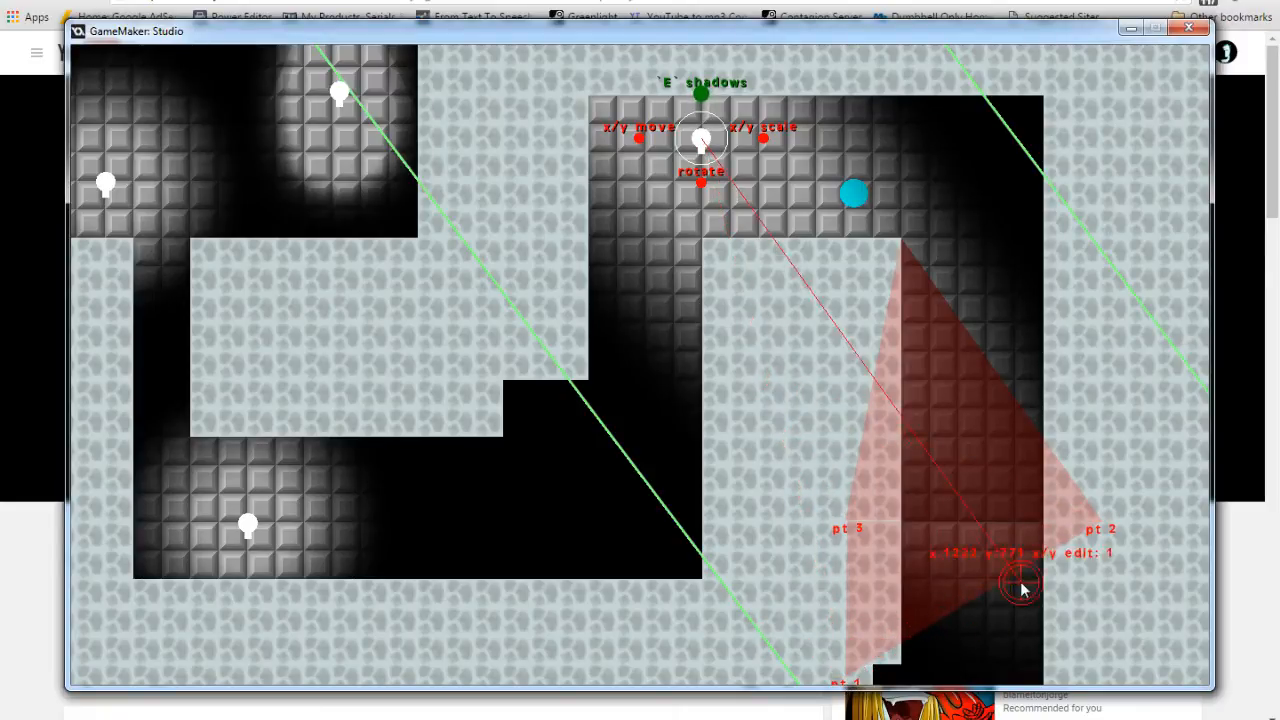
pyautogui.click(1108, 522)
pyautogui.moveTo(1109, 521); pyautogui.dragTo(1106, 522)
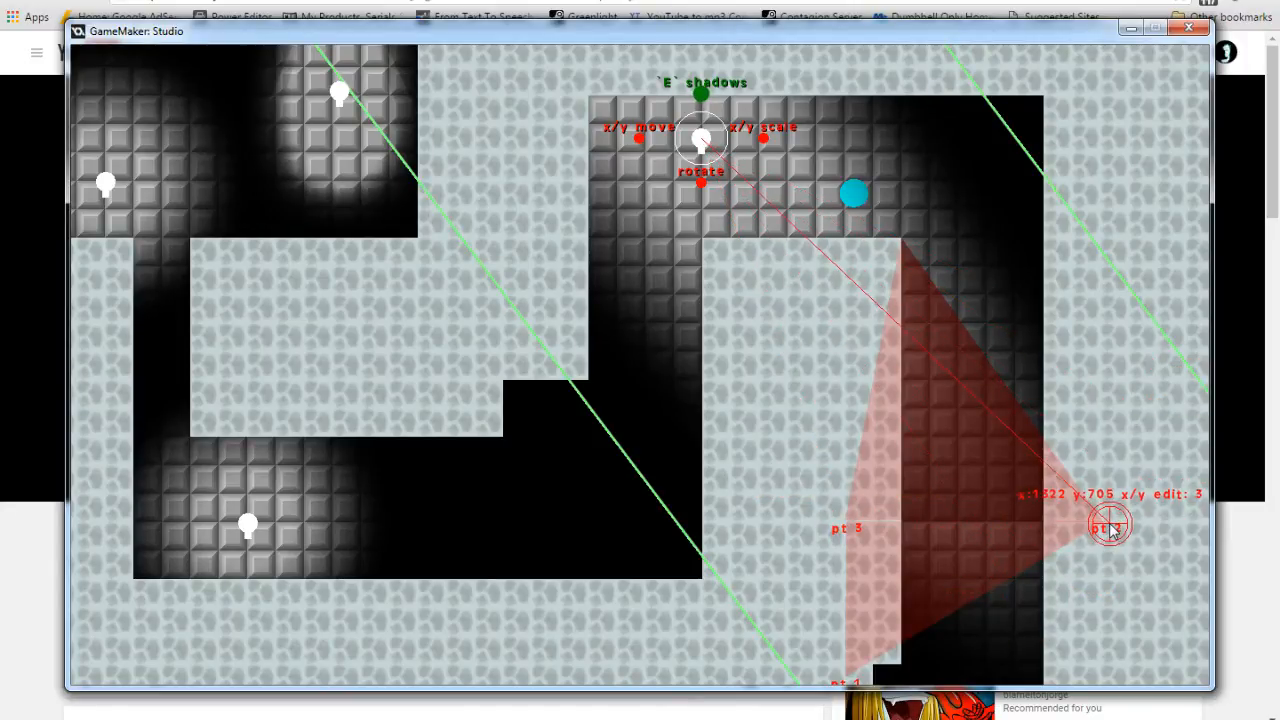
pyautogui.moveTo(1107, 535); pyautogui.dragTo(1107, 527)
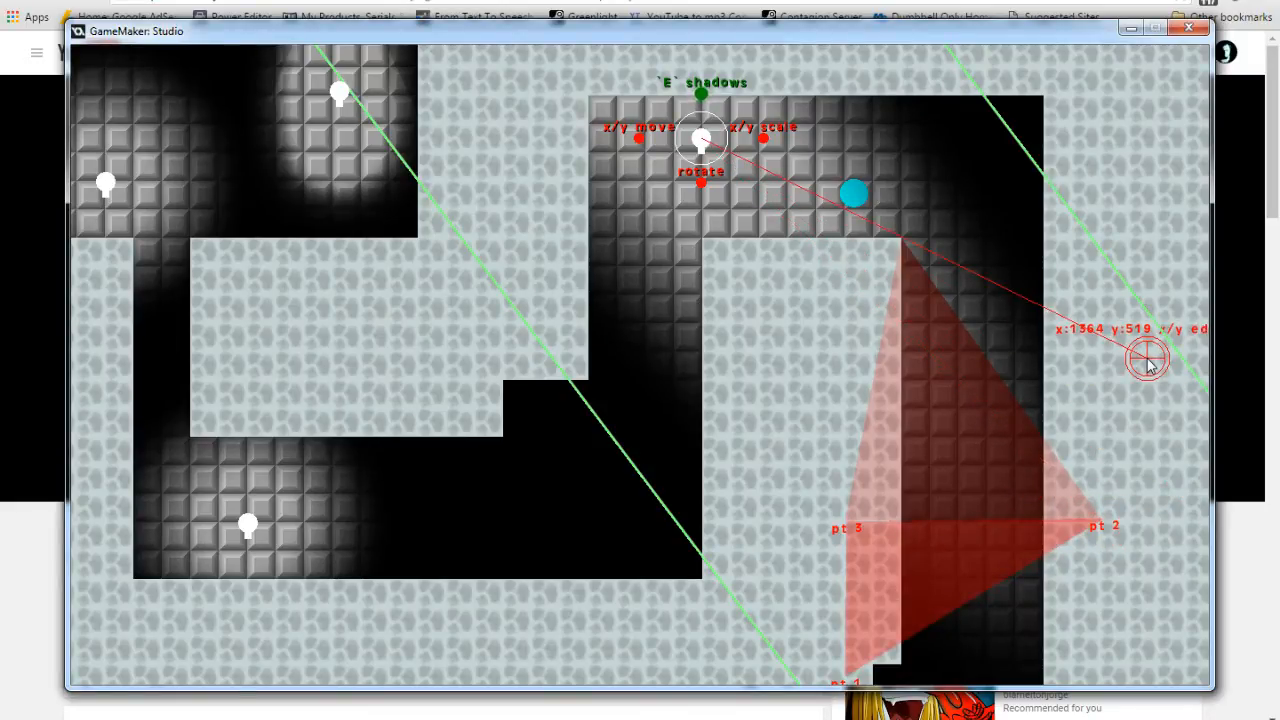
pyautogui.press('e')
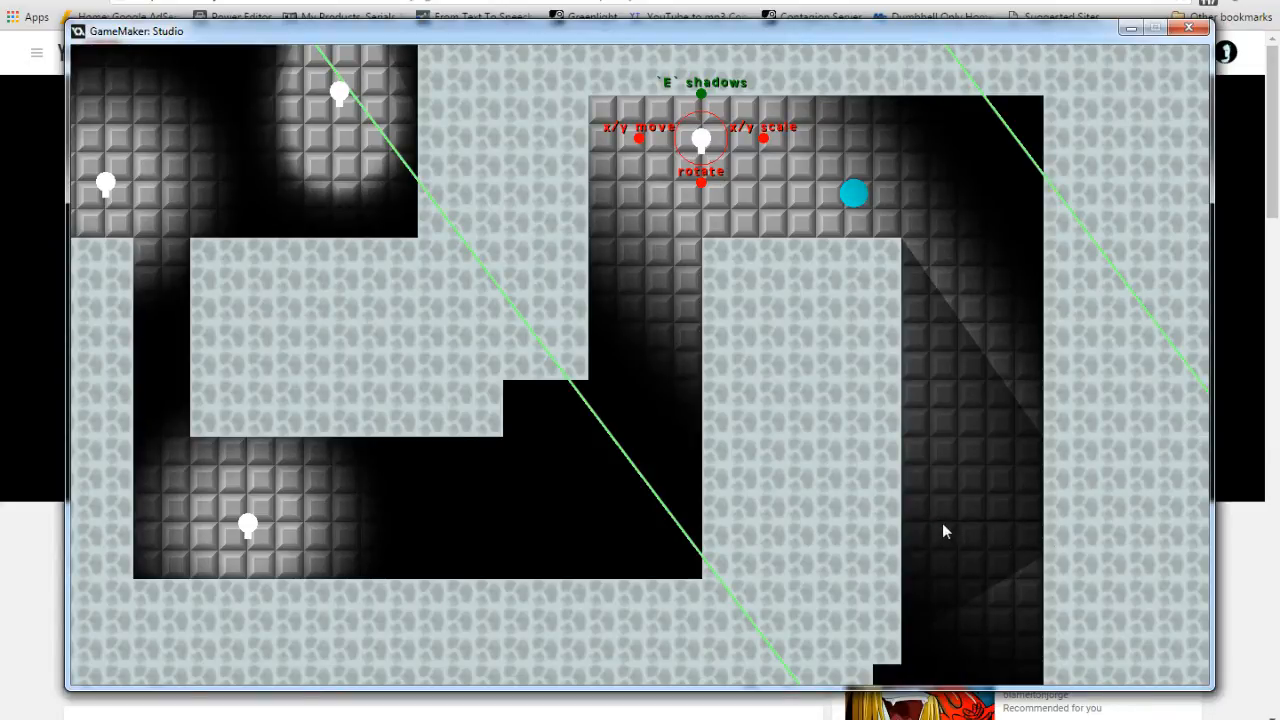
# Add a third shadow triangle from the inner wall corner to two points in the outer wall and preview the shadow.
pyautogui.press('e')
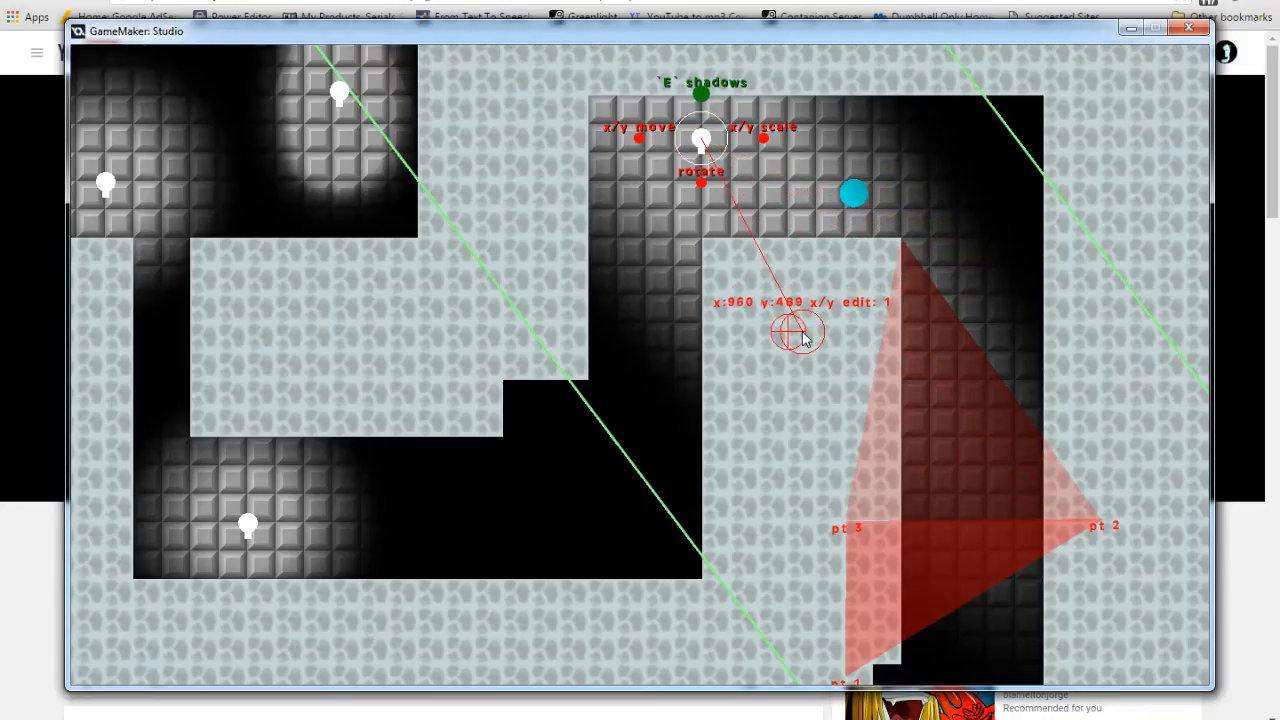
pyautogui.click(903, 243)
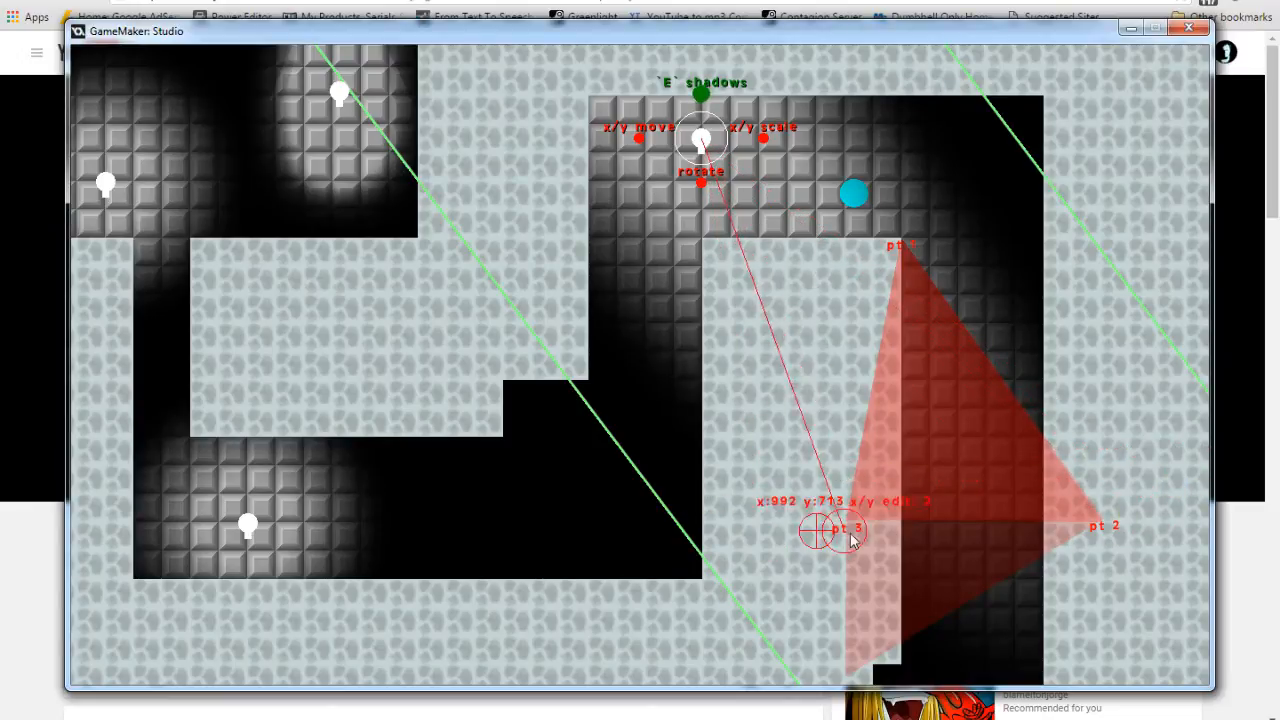
pyautogui.click(1157, 461)
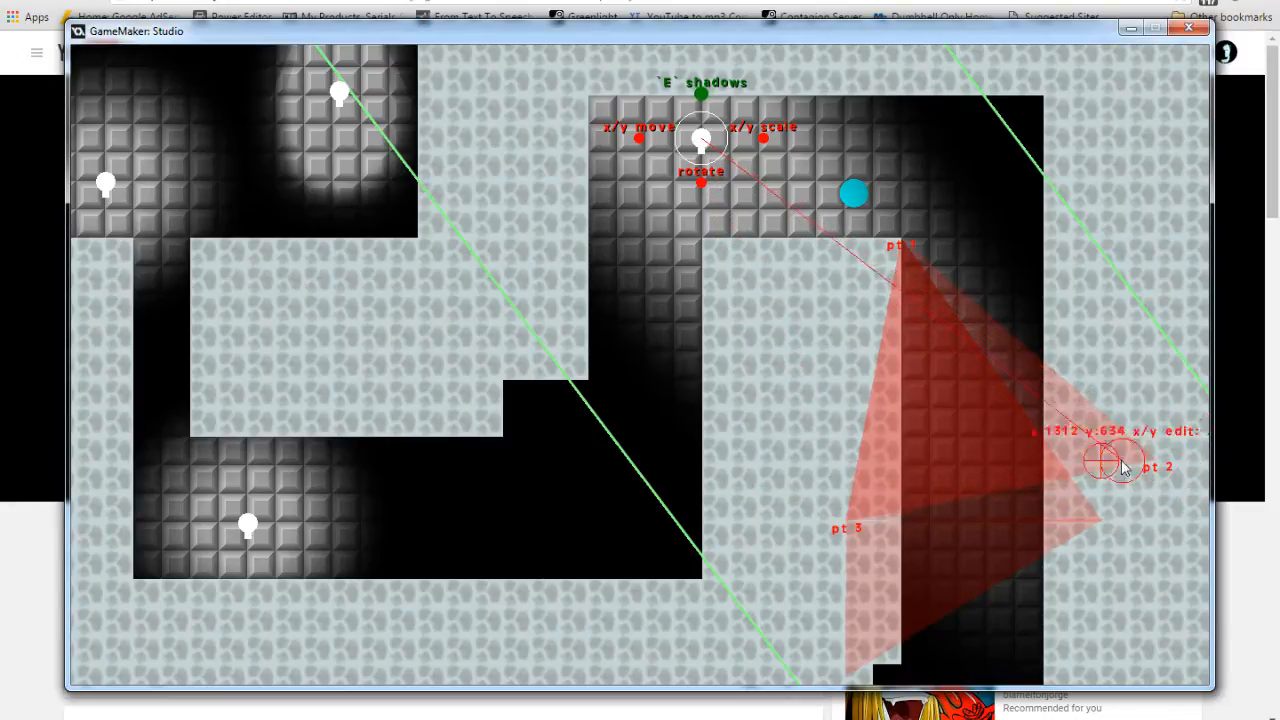
pyautogui.click(1106, 516)
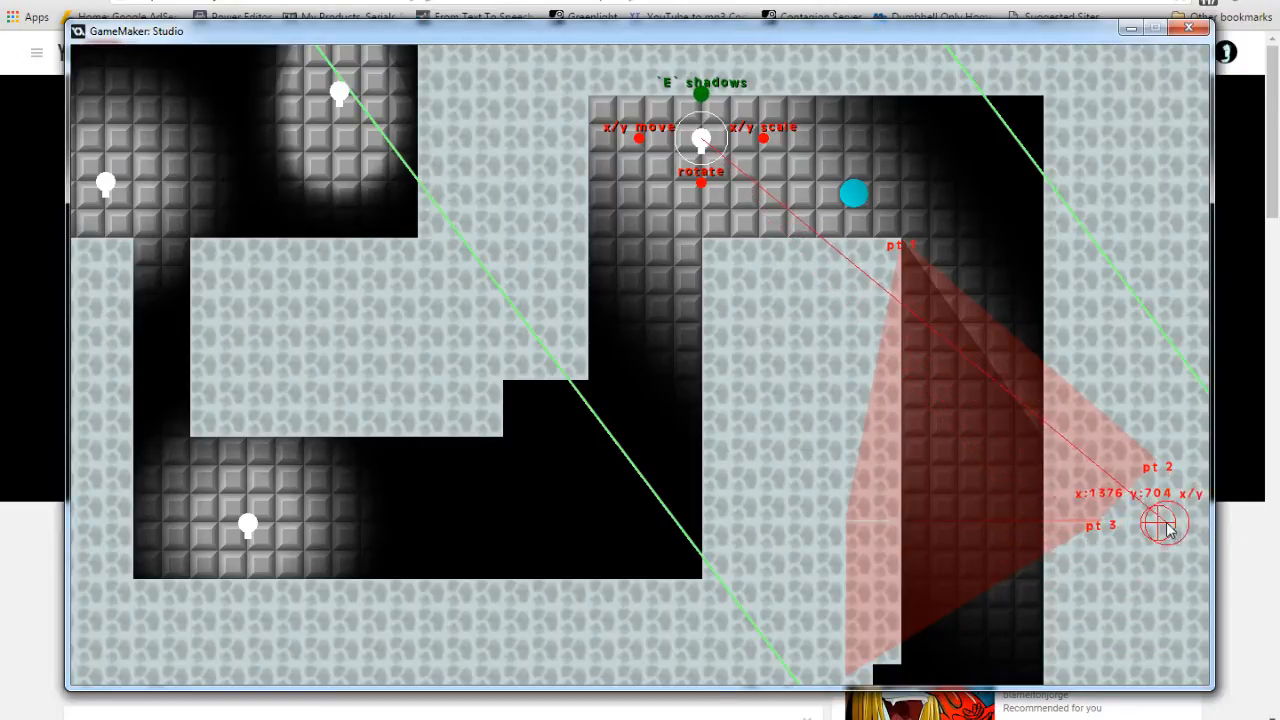
pyautogui.click(1105, 522)
pyautogui.press('e')
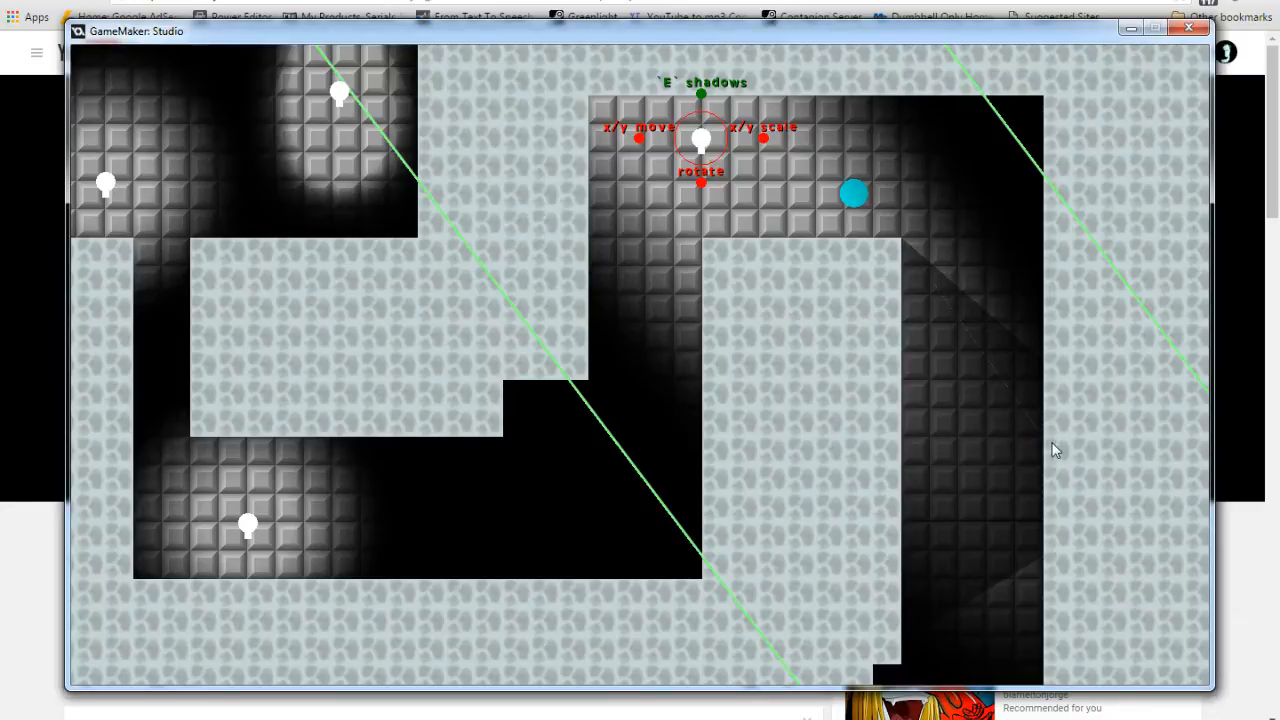
# Clear the light's applied shadow triangles and move point 3 of the current one inside the inner wall block, below the light.
pyautogui.press('e')
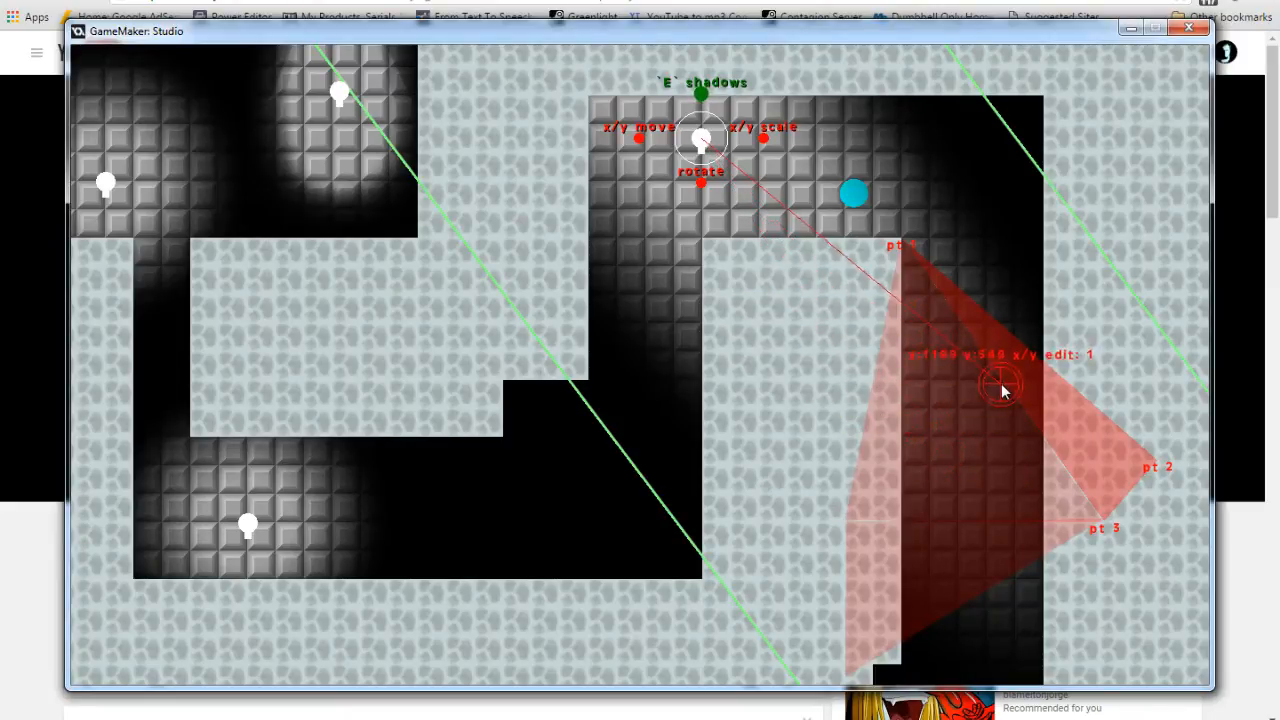
pyautogui.rightClick(934, 432)
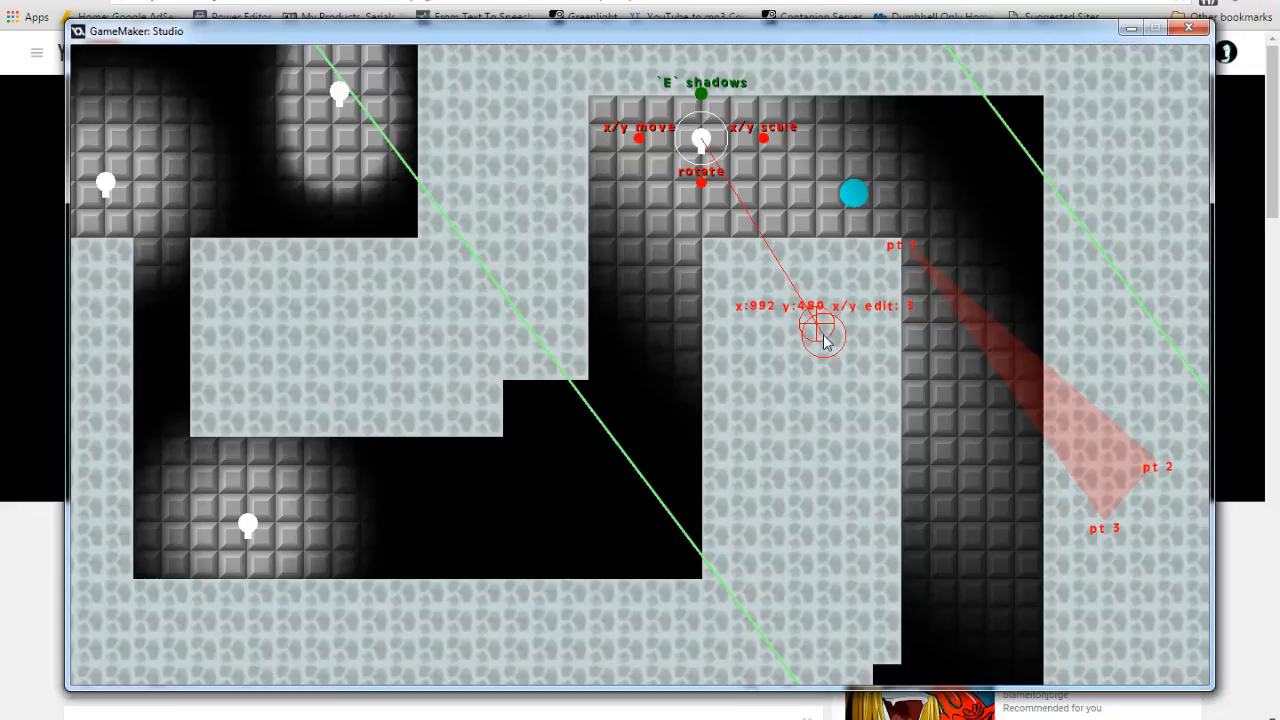
pyautogui.moveTo(829, 586)
pyautogui.mouseDown()
pyautogui.moveTo(857, 651)
pyautogui.moveTo(866, 597)
pyautogui.moveTo(857, 580)
pyautogui.moveTo(840, 603)
pyautogui.moveTo(831, 570)
pyautogui.mouseUp()
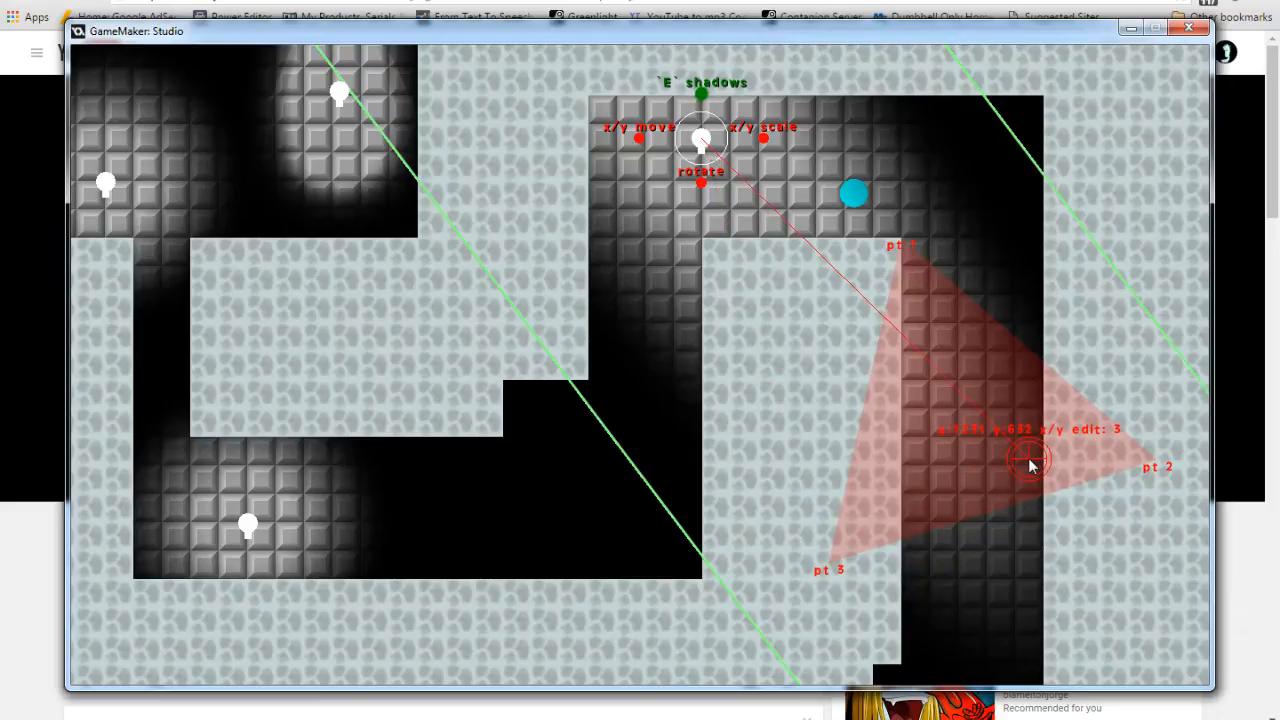
# Move point 2 to about x 1344, y 712 in the outer wall and apply the shadow triangle.
pyautogui.moveTo(1030, 462); pyautogui.dragTo(1137, 532)
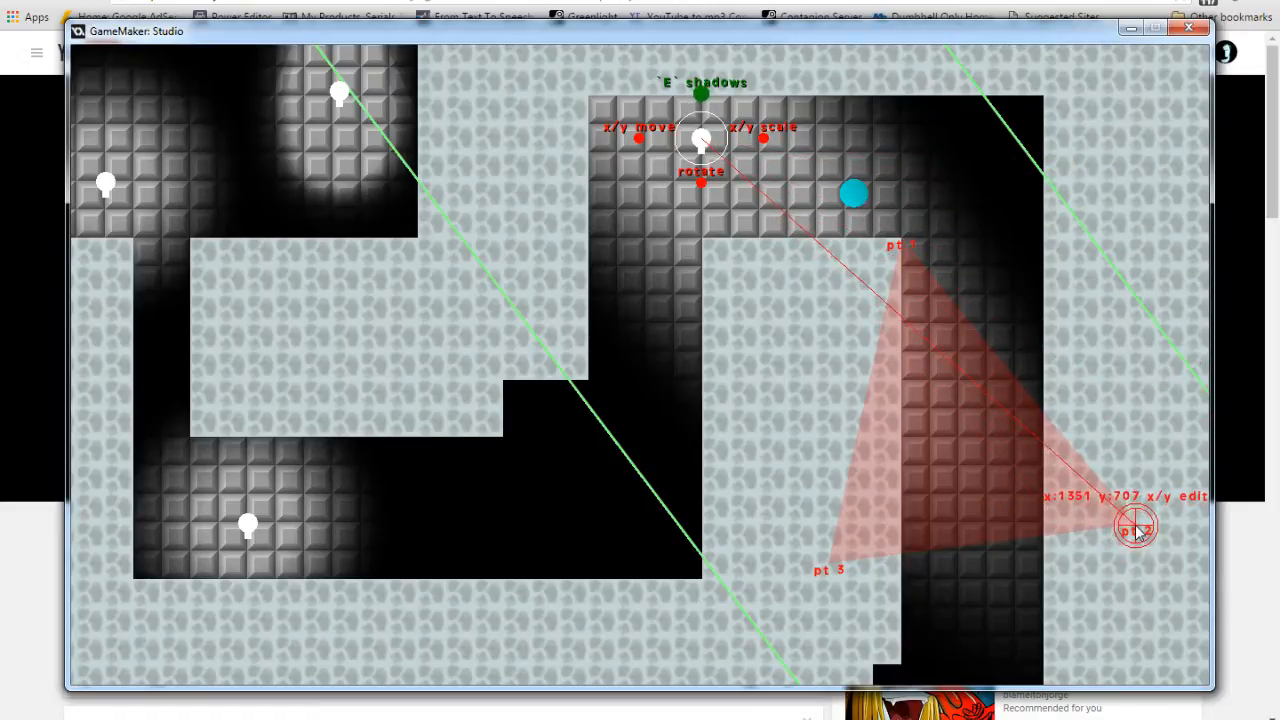
pyautogui.moveTo(1135, 535); pyautogui.dragTo(1131, 538)
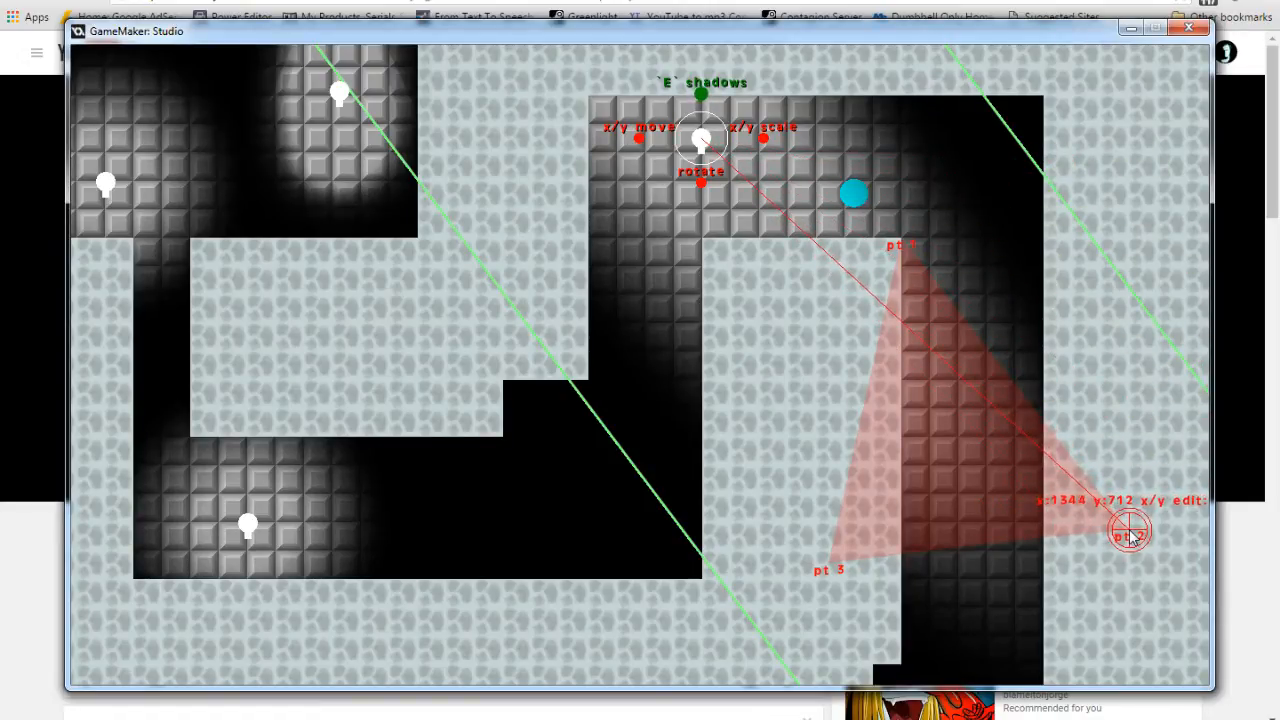
pyautogui.press('Return')
pyautogui.press('e')
pyautogui.press('e')
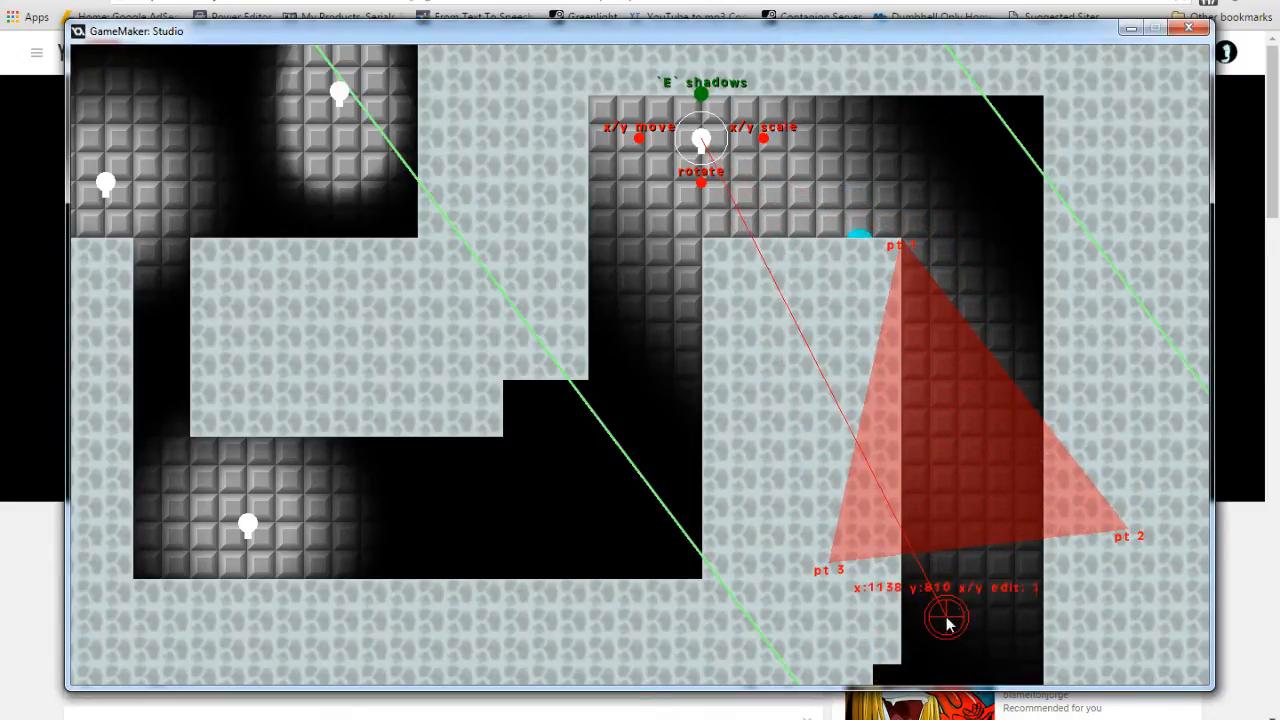
# Start a second shadow triangle with point 1 in the outer wall, snapping points 3 and 2 to the first triangle's lower corners.
pyautogui.press('s')
pyautogui.press('s')
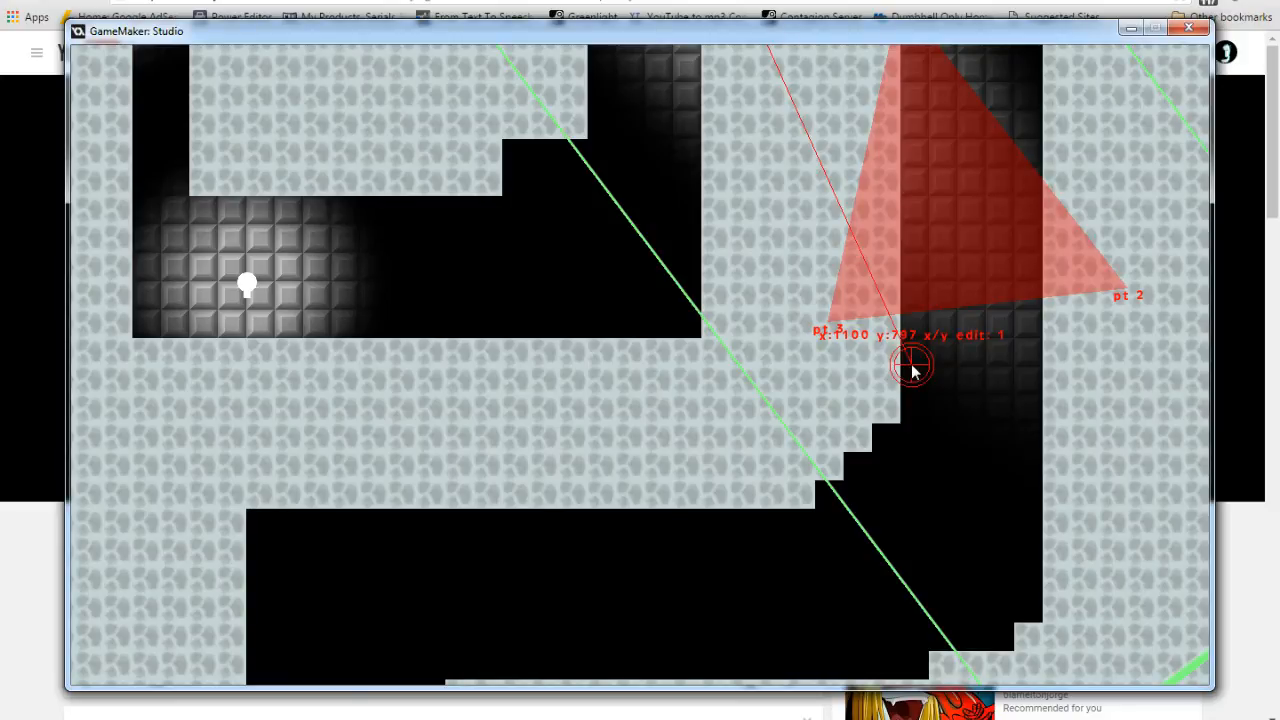
pyautogui.press('w')
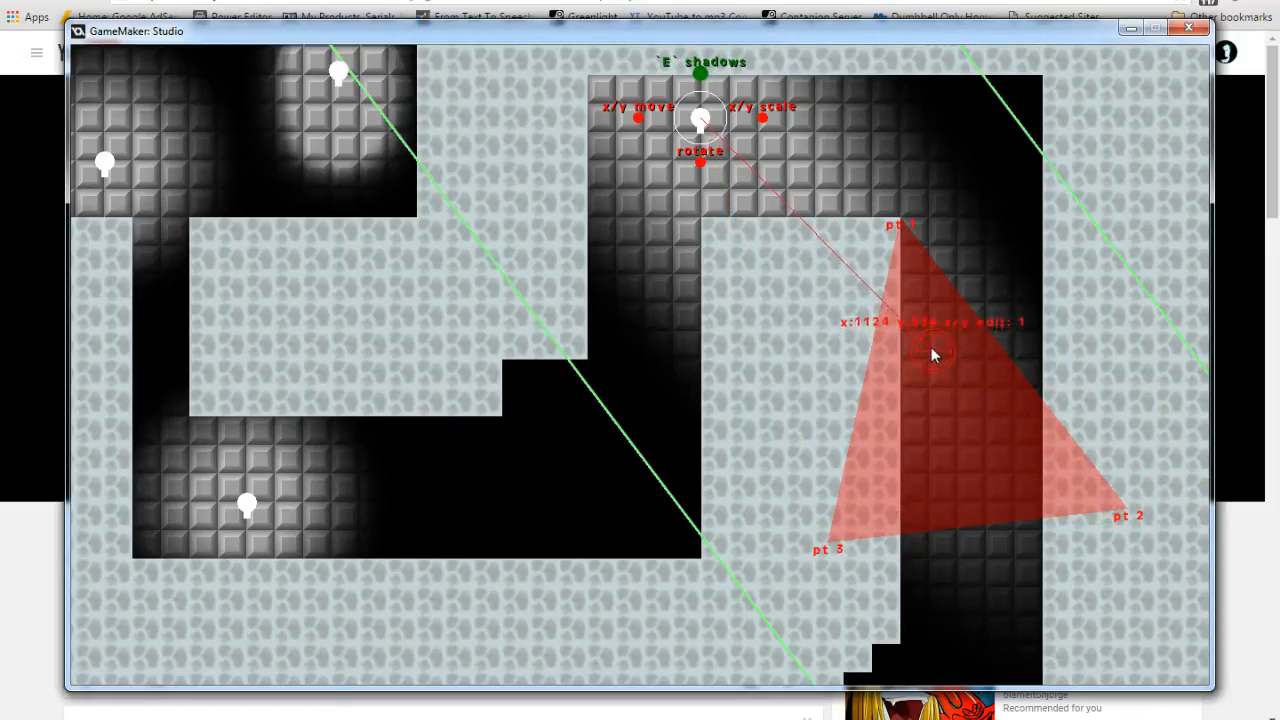
pyautogui.moveTo(905, 245); pyautogui.dragTo(1135, 640)
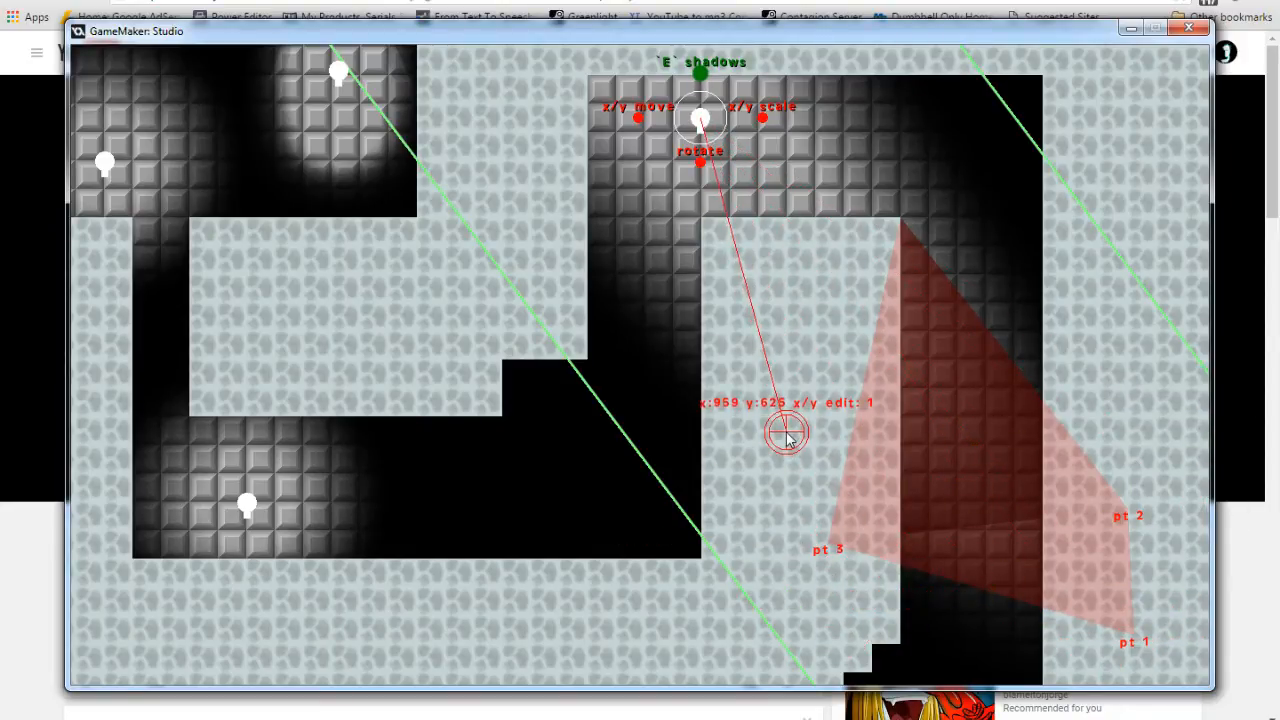
pyautogui.click(787, 364)
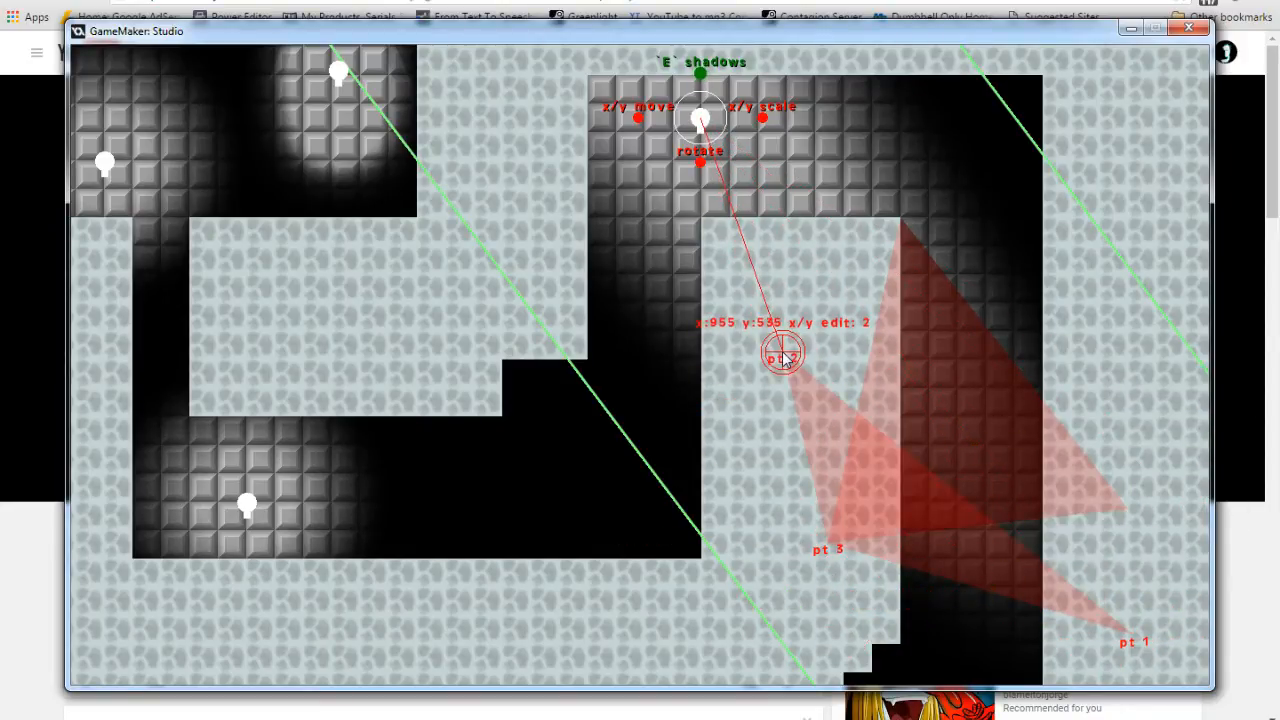
pyautogui.click(744, 488)
pyautogui.click(792, 296)
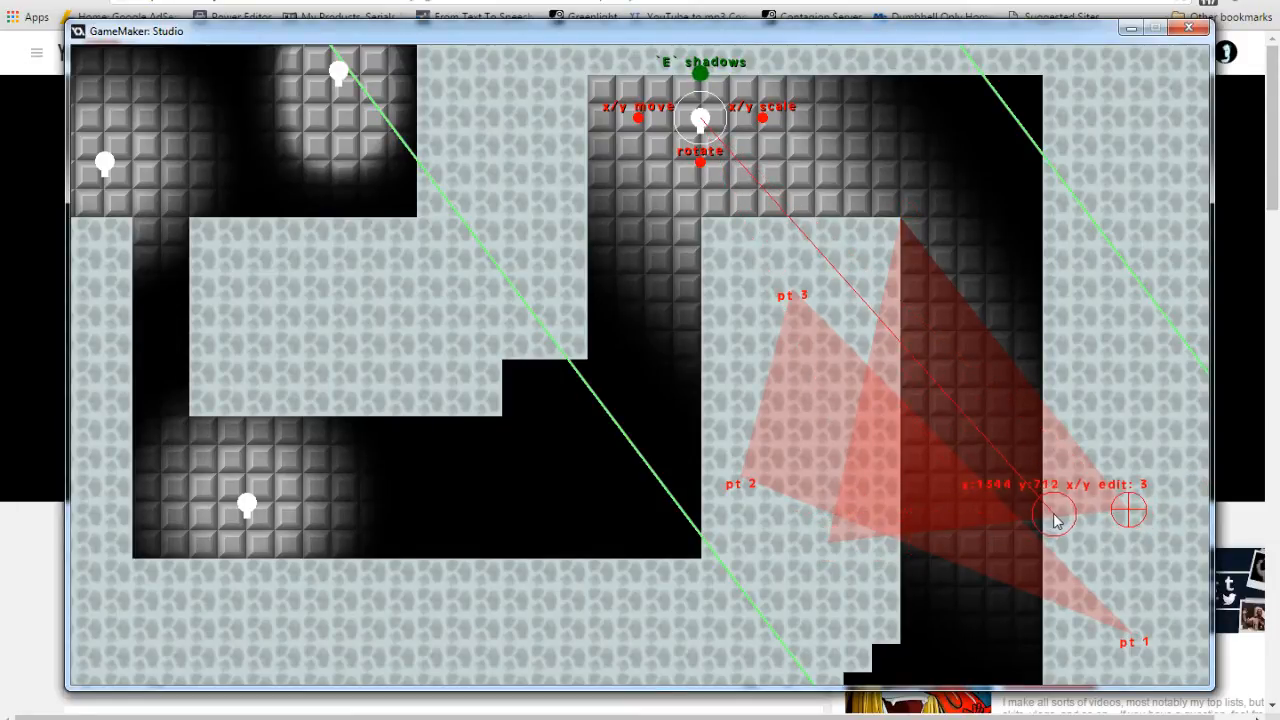
pyautogui.click(1150, 548)
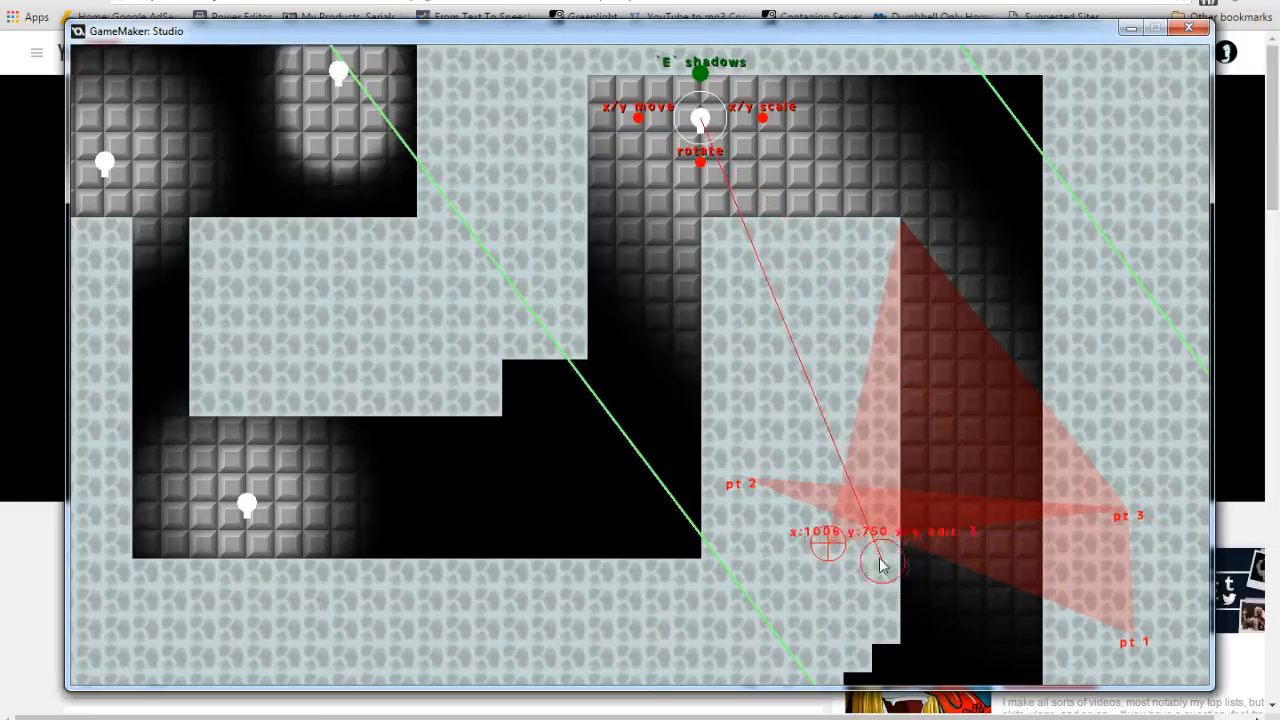
pyautogui.click(797, 608)
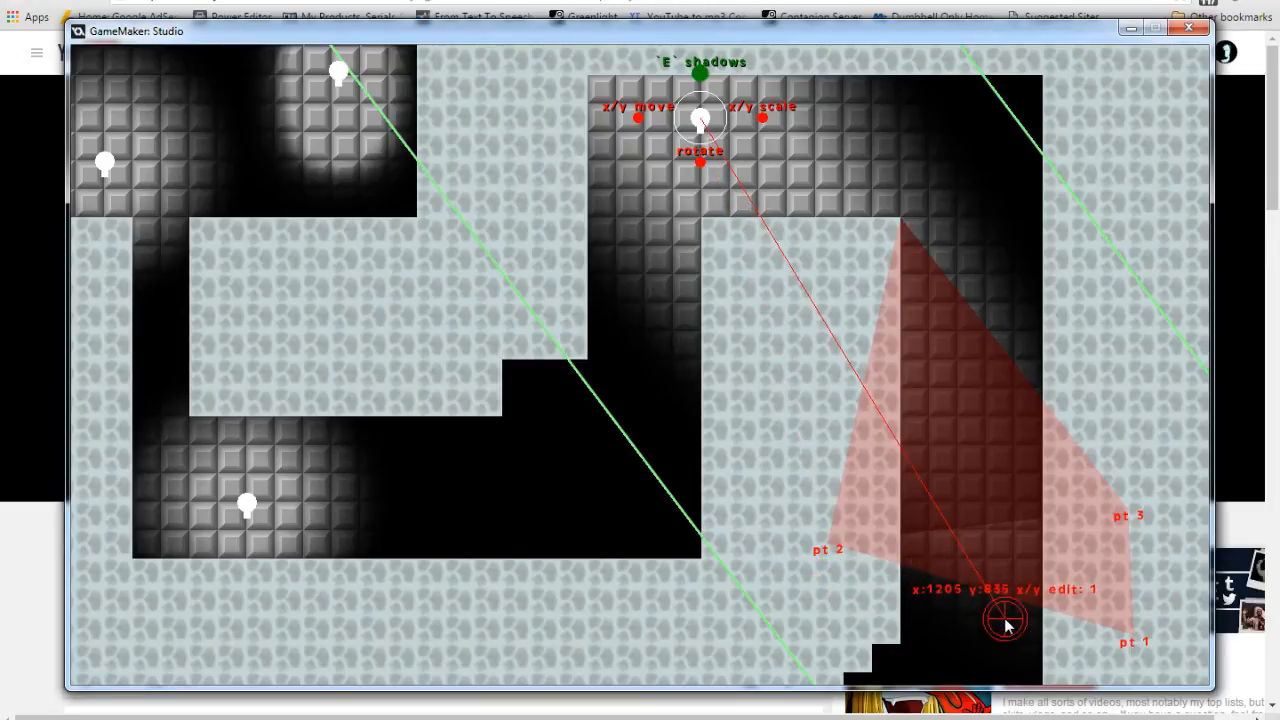
# Move point 1 to about x 1264, y 1098 in the outer wall further down the corridor and apply the second shadow triangle.
pyautogui.press('d')
pyautogui.press('s')
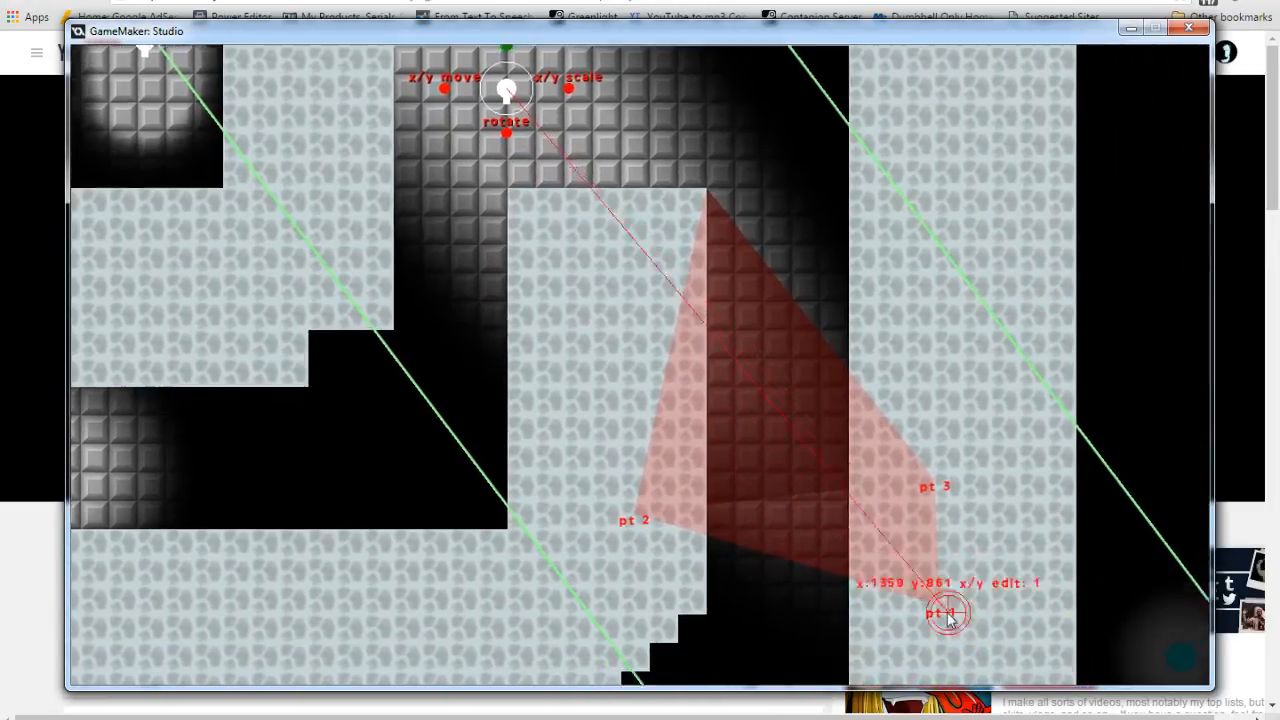
pyautogui.press('s')
pyautogui.moveTo(843, 457)
pyautogui.mouseDown()
pyautogui.moveTo(823, 564)
pyautogui.moveTo(838, 603)
pyautogui.moveTo(863, 598)
pyautogui.moveTo(864, 614)
pyautogui.mouseUp()
pyautogui.click(862, 606)
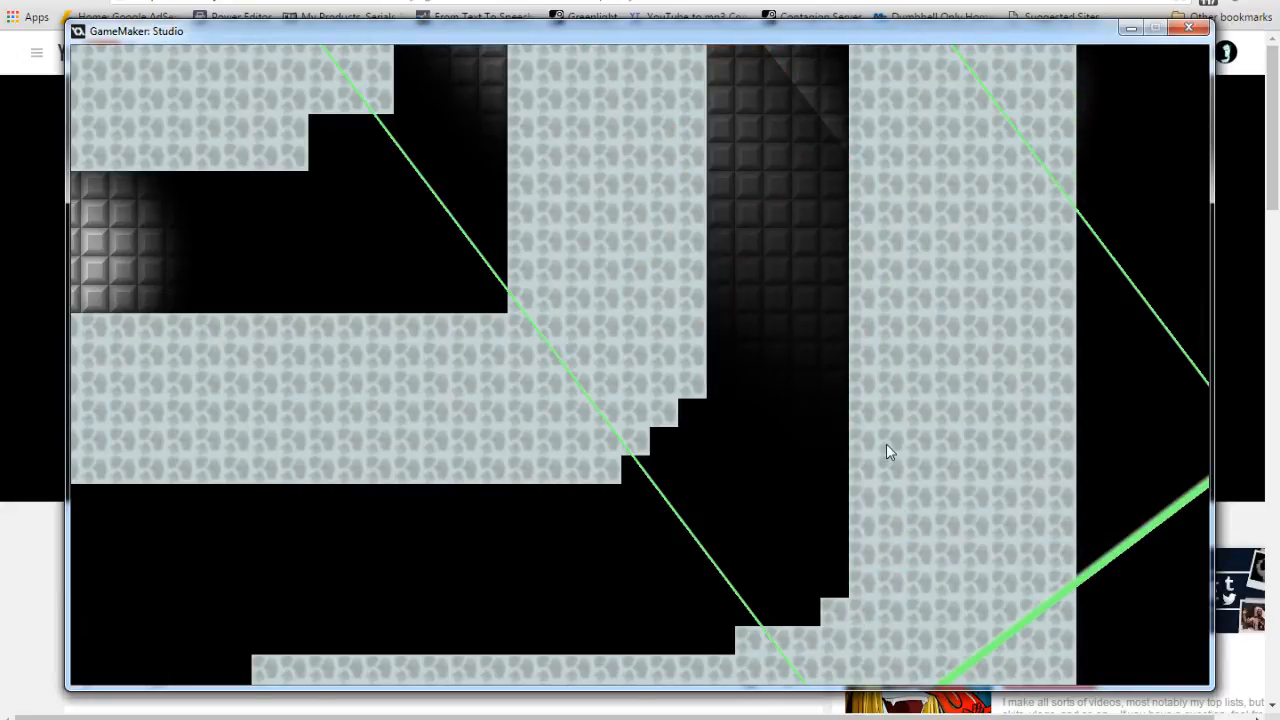
# Display the light's settings and set its light shadow value (lght sh) to 0.80.
pyautogui.press('w')
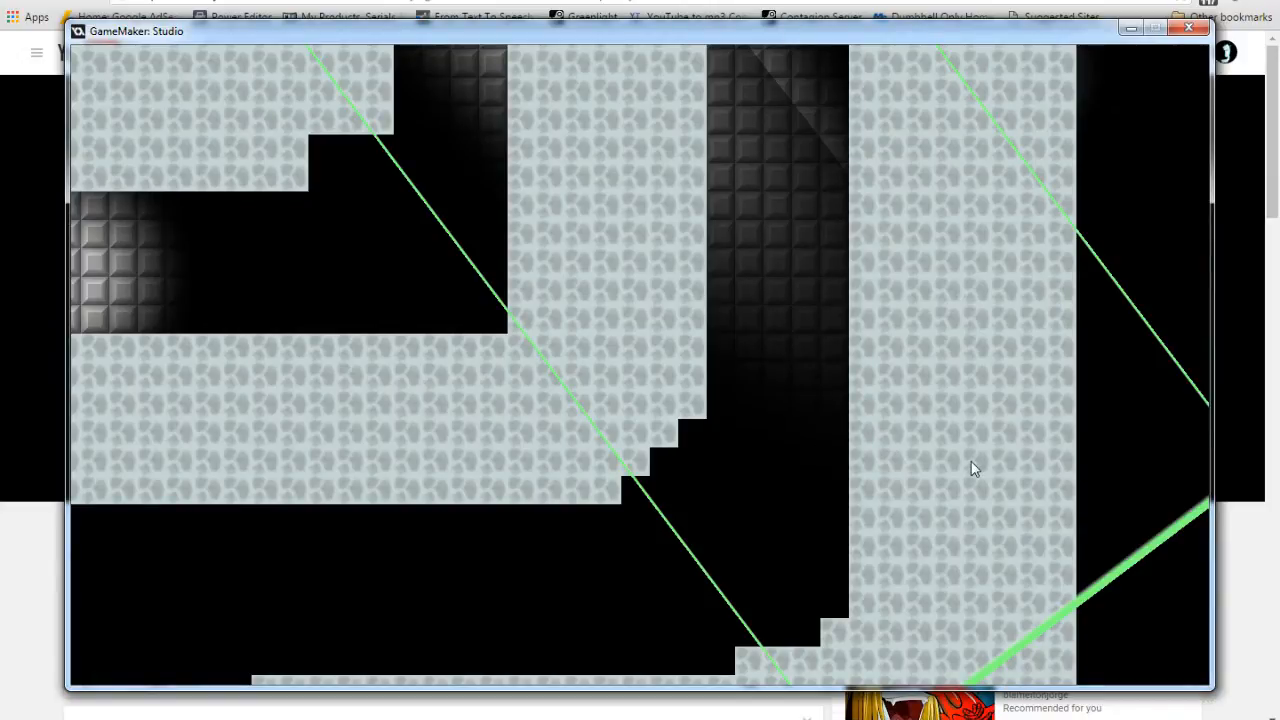
pyautogui.press('w')
pyautogui.press('q')
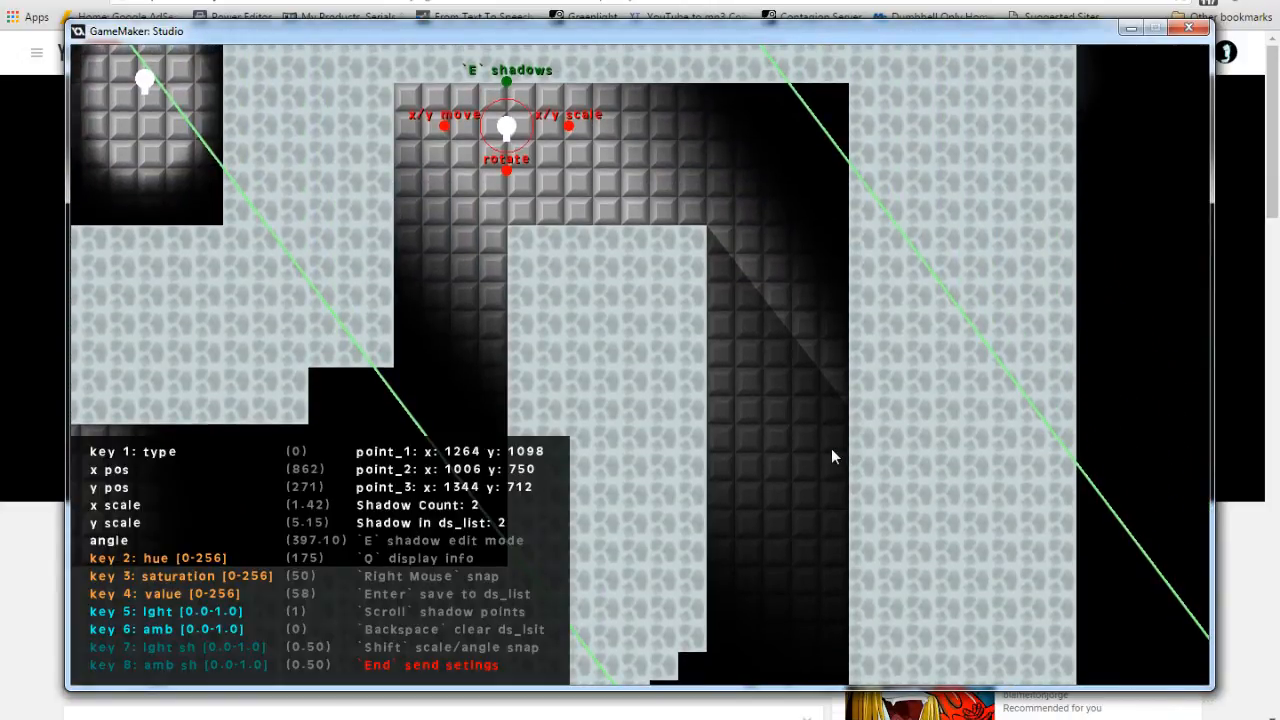
pyautogui.press('7')
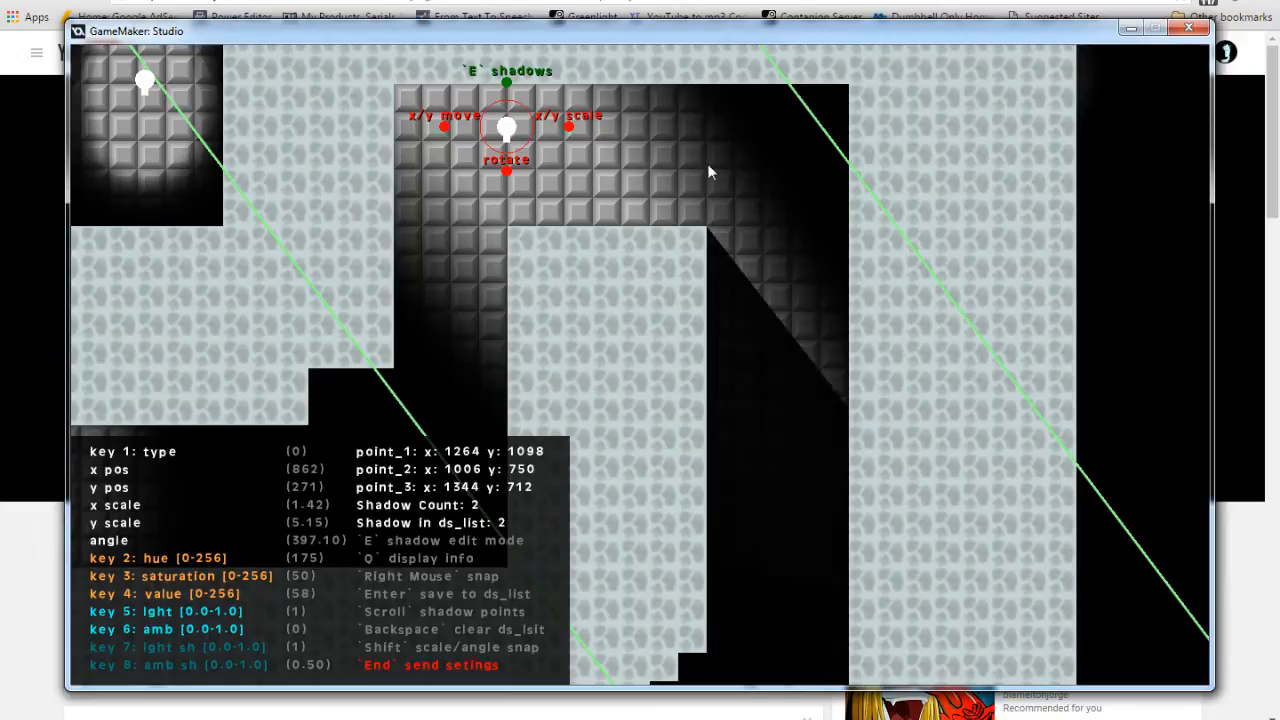
pyautogui.press('7')
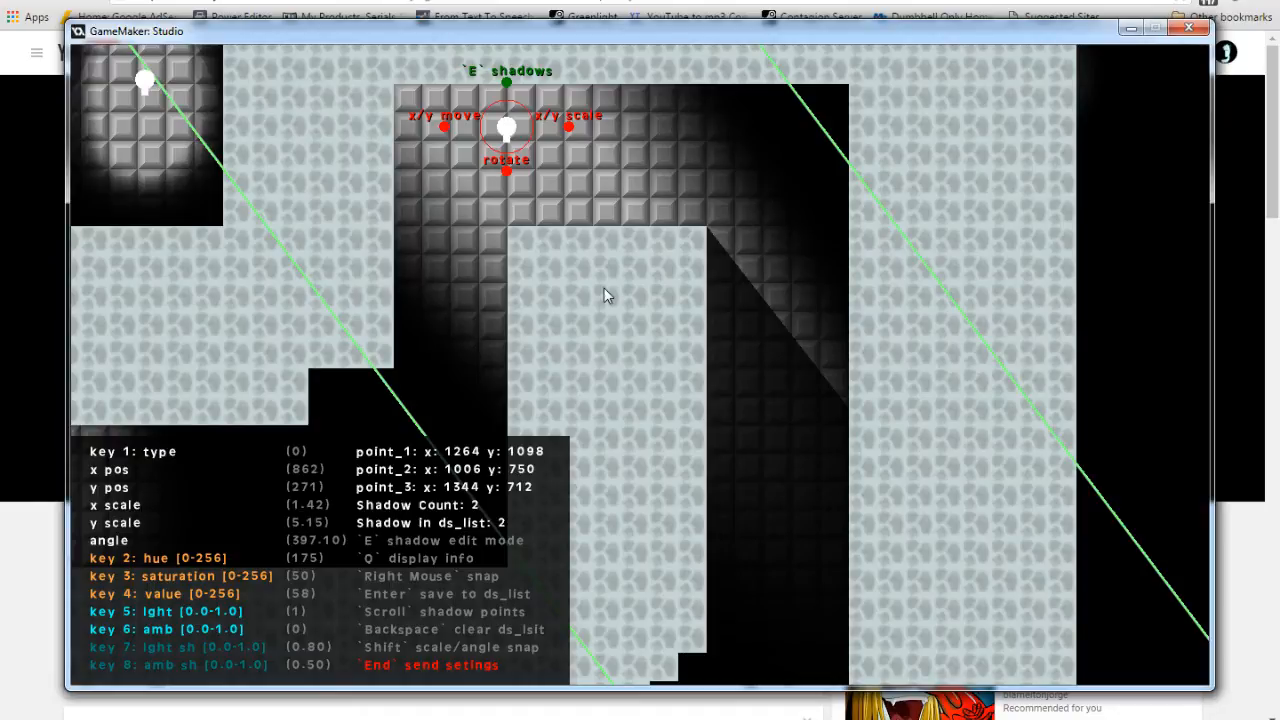
pyautogui.press('e')
pyautogui.press('e')
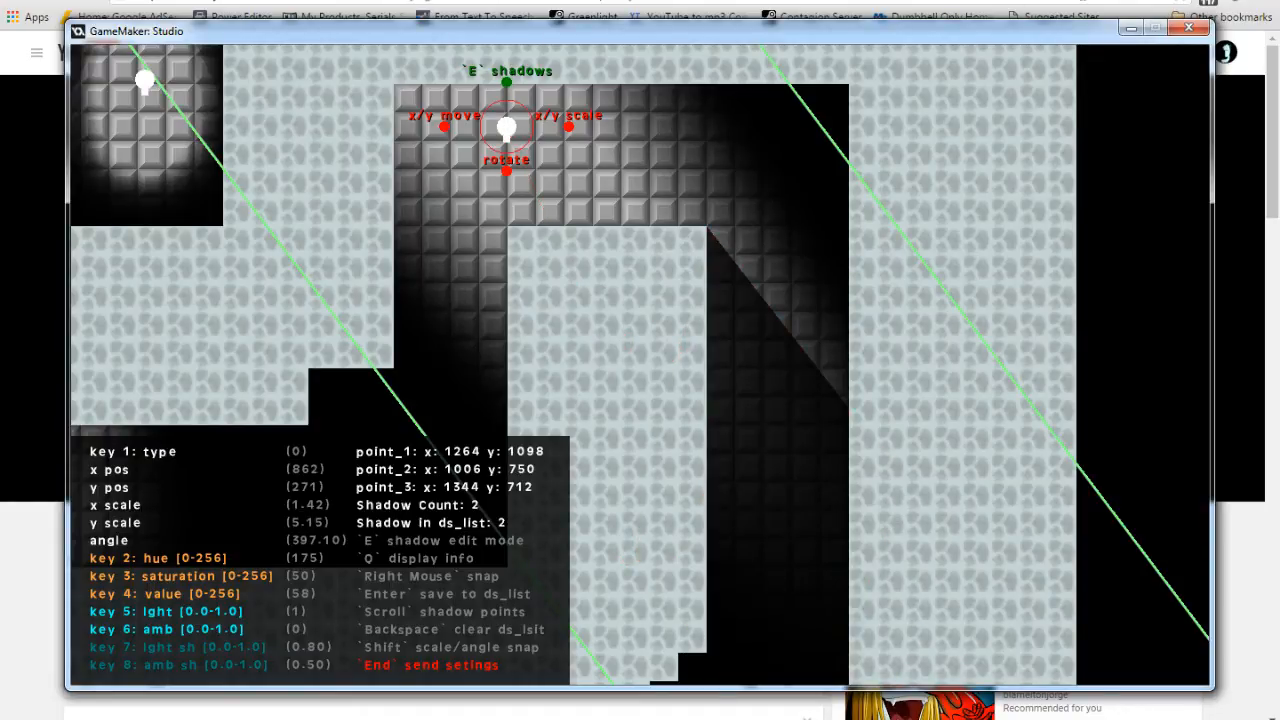
# Close the running game, return to the GameMaker project and run it again.
pyautogui.click(1188, 28)
pyautogui.click(640, 717)
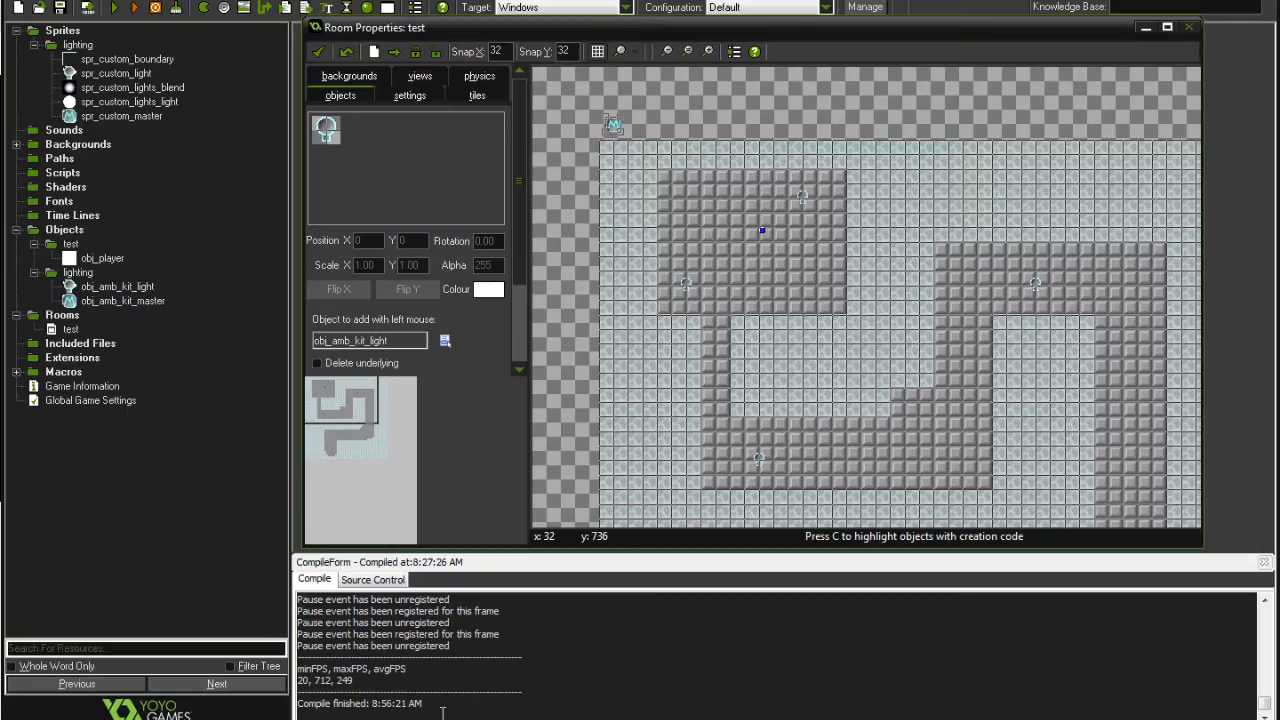
pyautogui.click(870, 158)
pyautogui.press('F5')
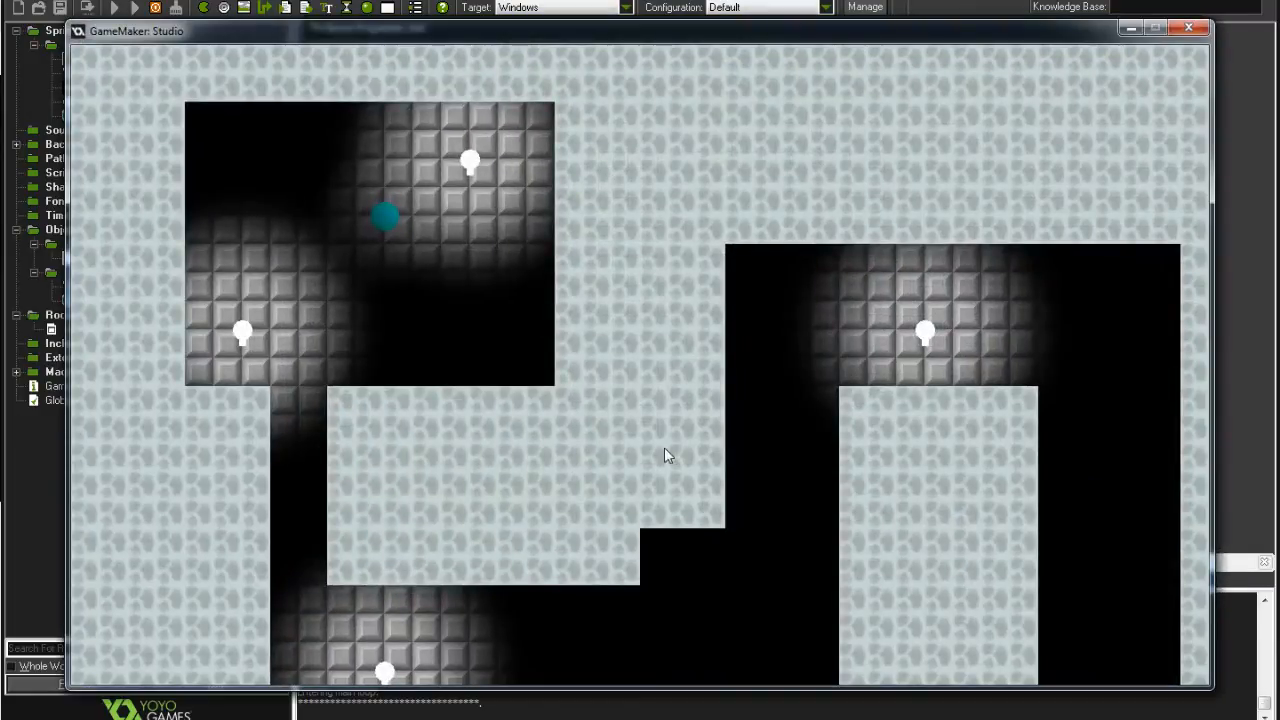
# Select the upper light in the first room, move it to about x 376, y 203, and hide its settings display.
pyautogui.click(472, 162)
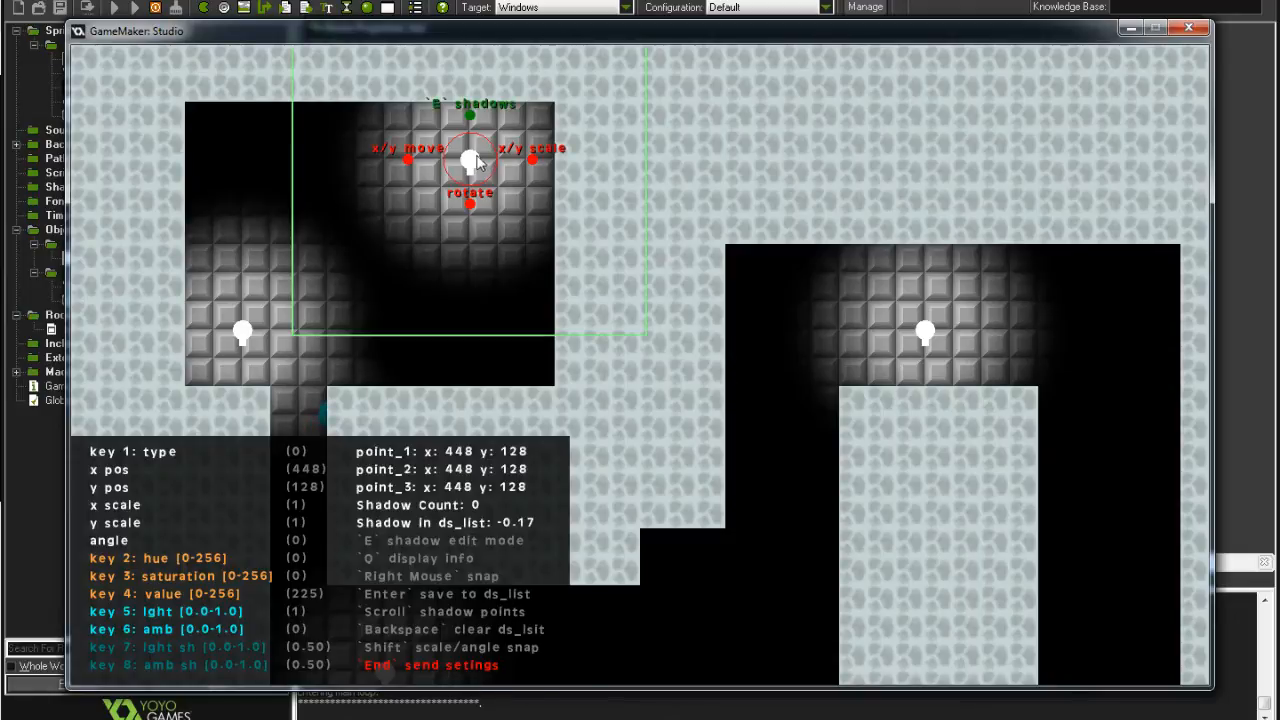
pyautogui.click(800, 315)
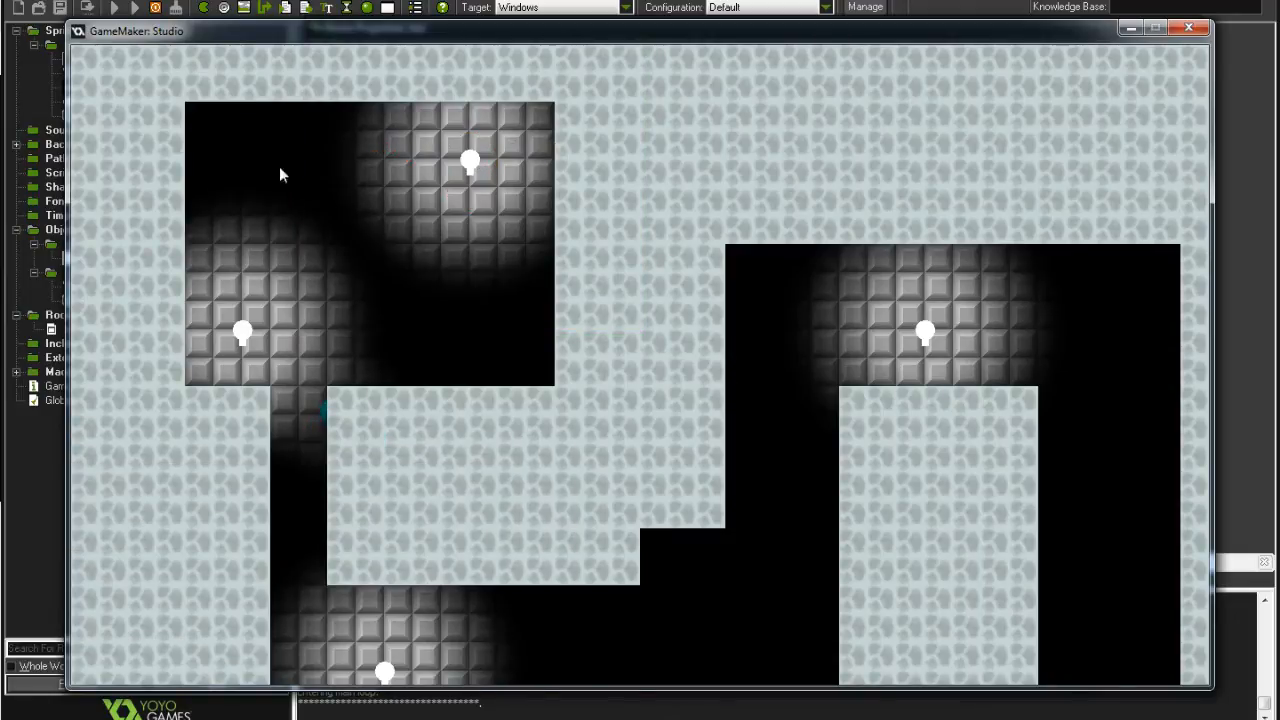
pyautogui.click(475, 168)
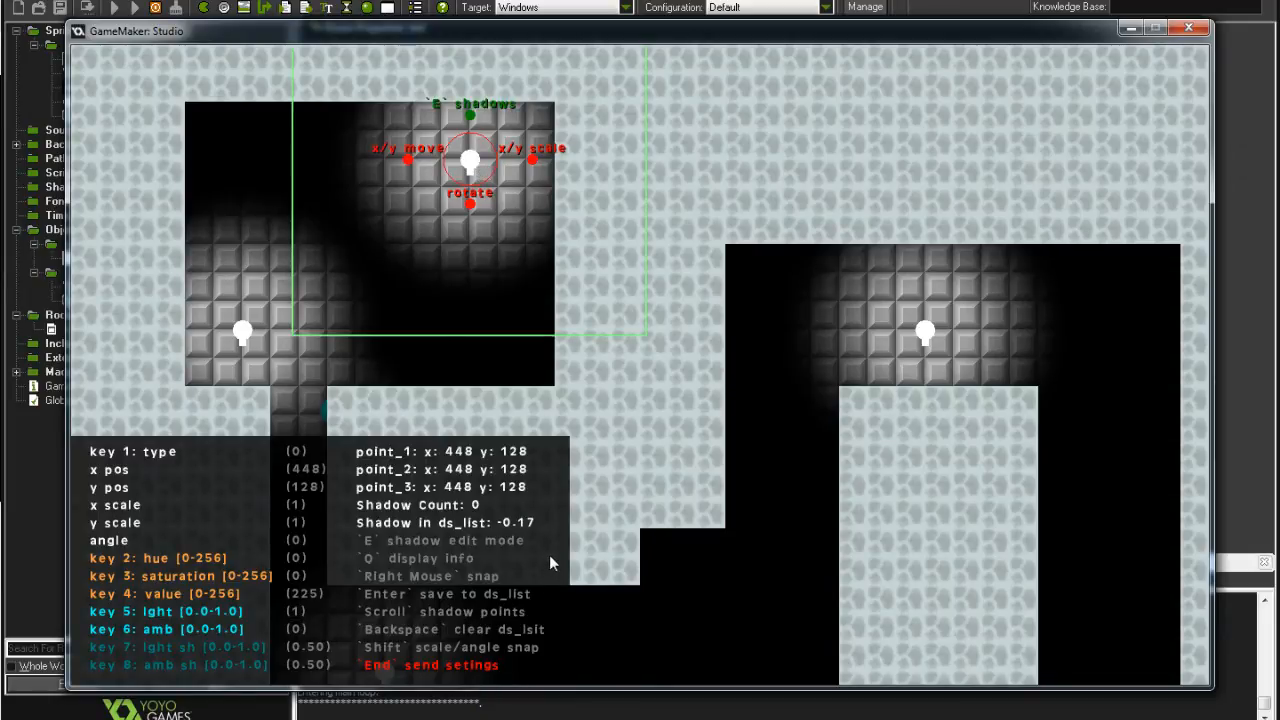
pyautogui.moveTo(408, 160); pyautogui.dragTo(344, 227)
pyautogui.press('q')
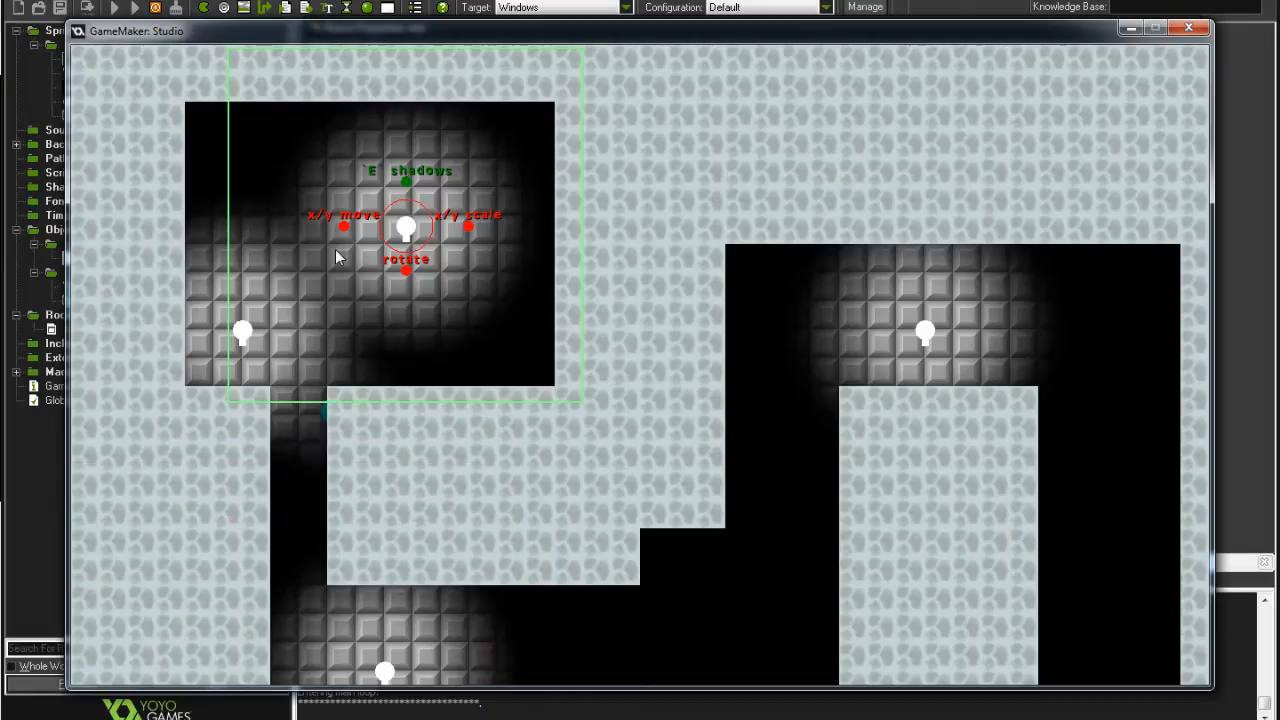
# Scale the moved light into a long narrow beam, about 0.15 by 3.14, and rotate it diagonally from lower left to upper right.
pyautogui.moveTo(468, 226); pyautogui.dragTo(405, 520)
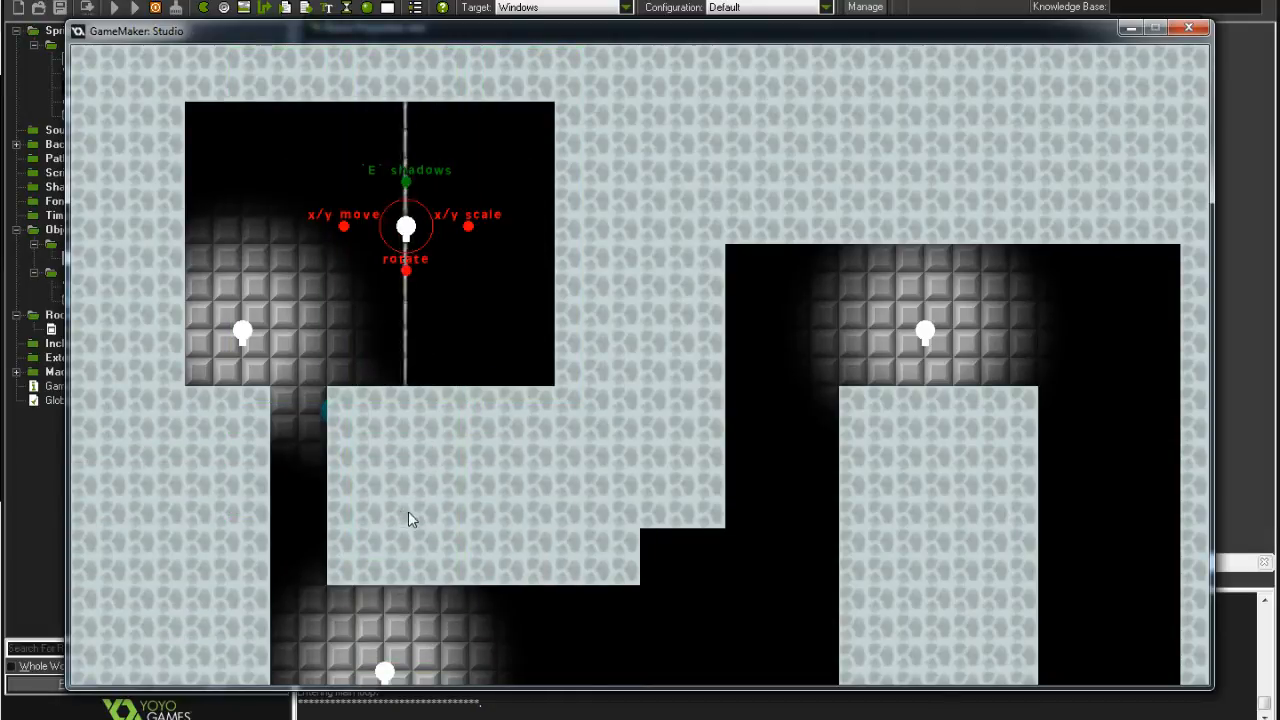
pyautogui.moveTo(405, 270); pyautogui.dragTo(285, 396)
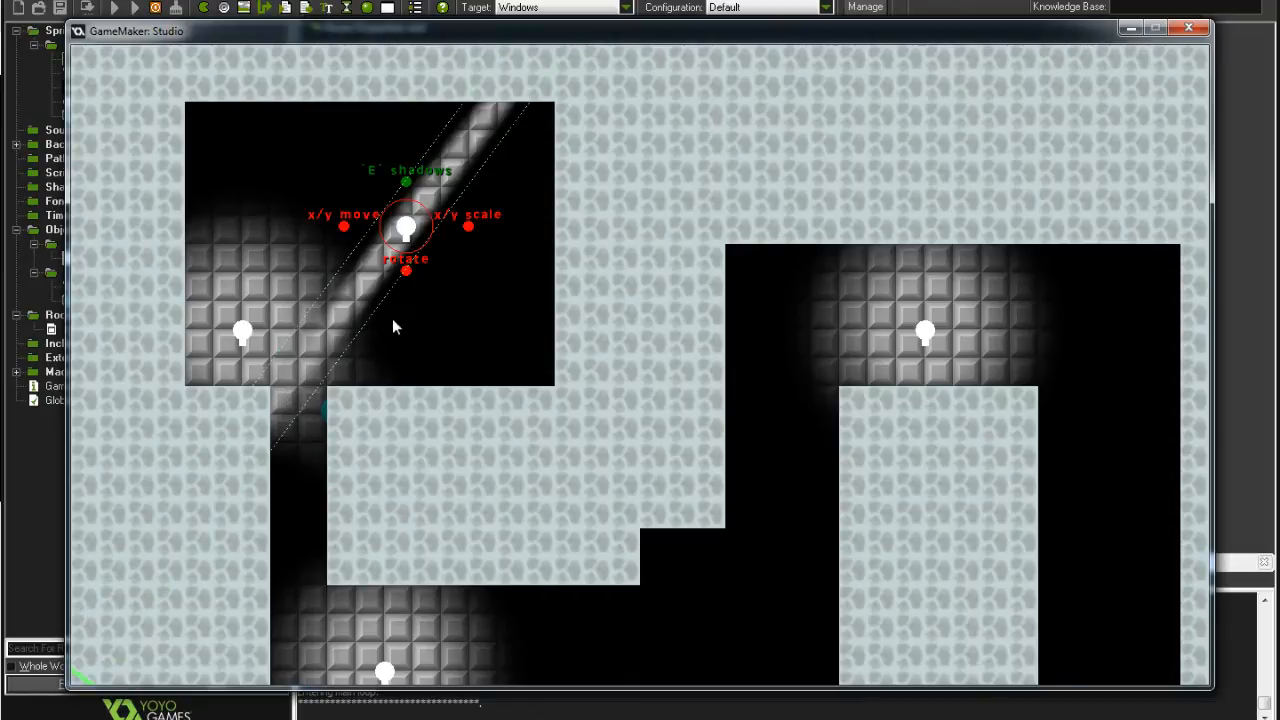
pyautogui.moveTo(407, 278); pyautogui.dragTo(183, 458)
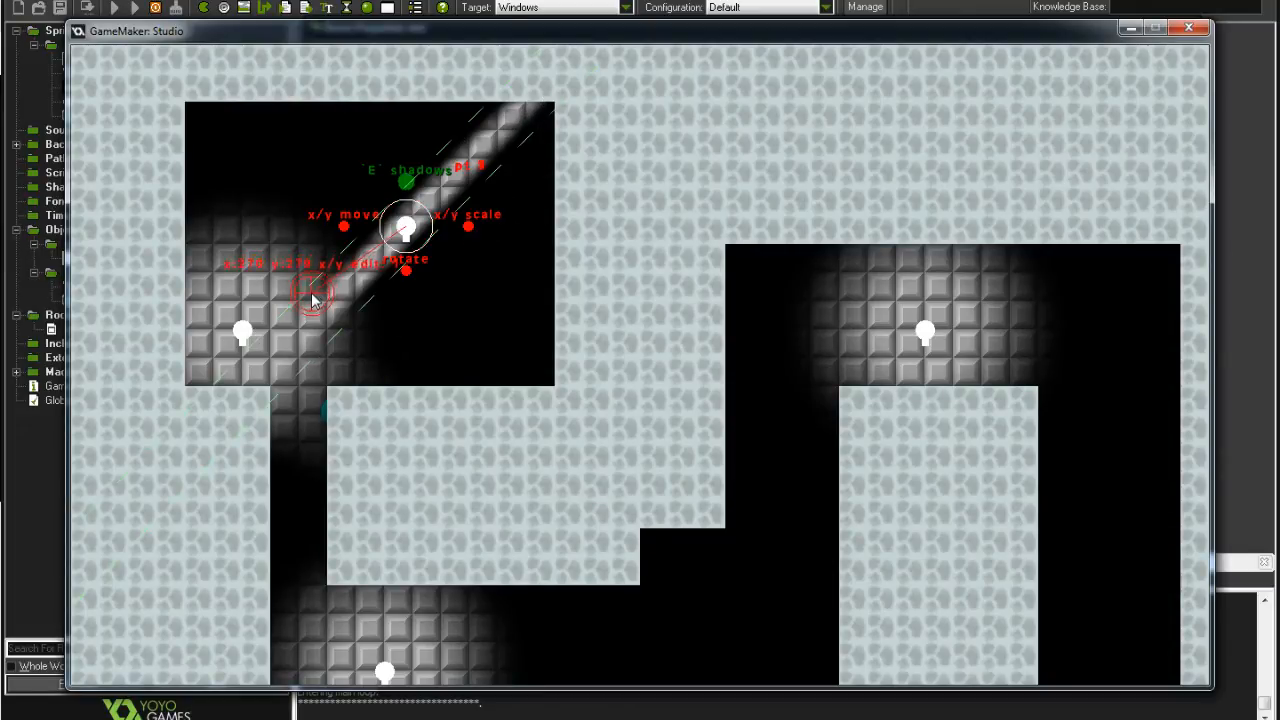
pyautogui.click(326, 276)
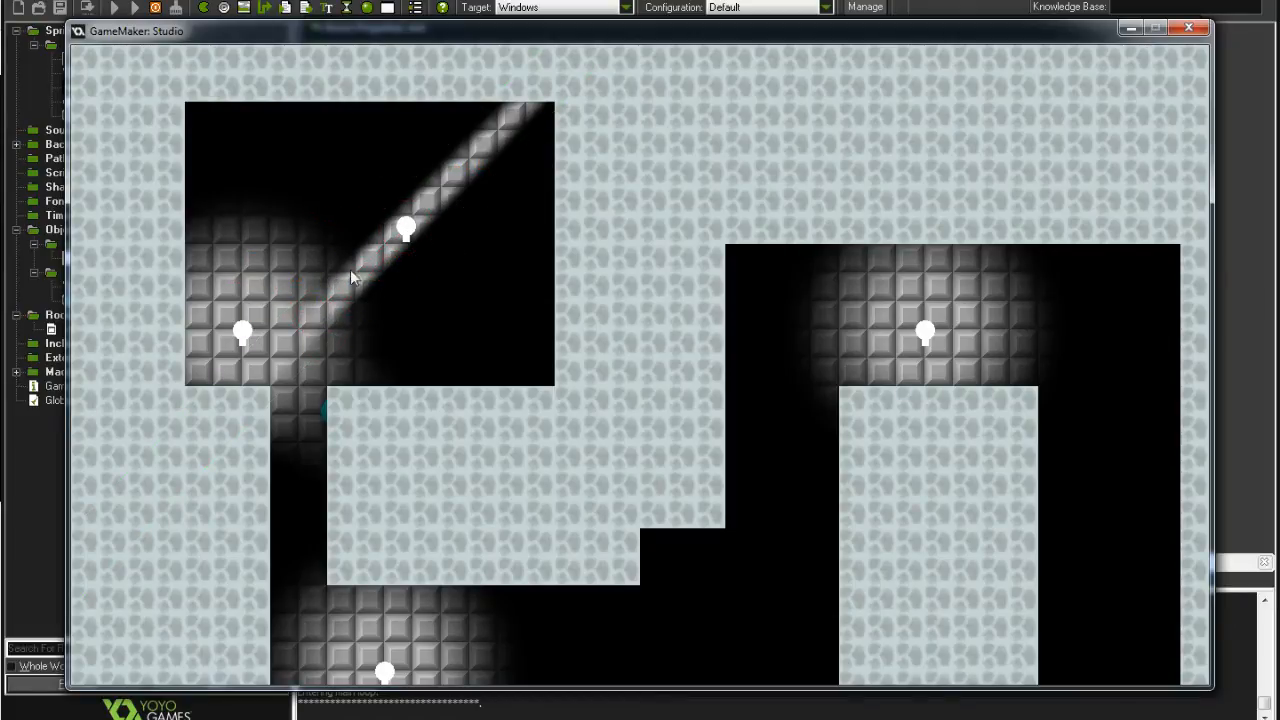
# Shape the room's lower-left light into a thin beam, about -0.05 by 2.01 at 314.34 degrees, and move it to about x 340, y 184.
pyautogui.click(242, 330)
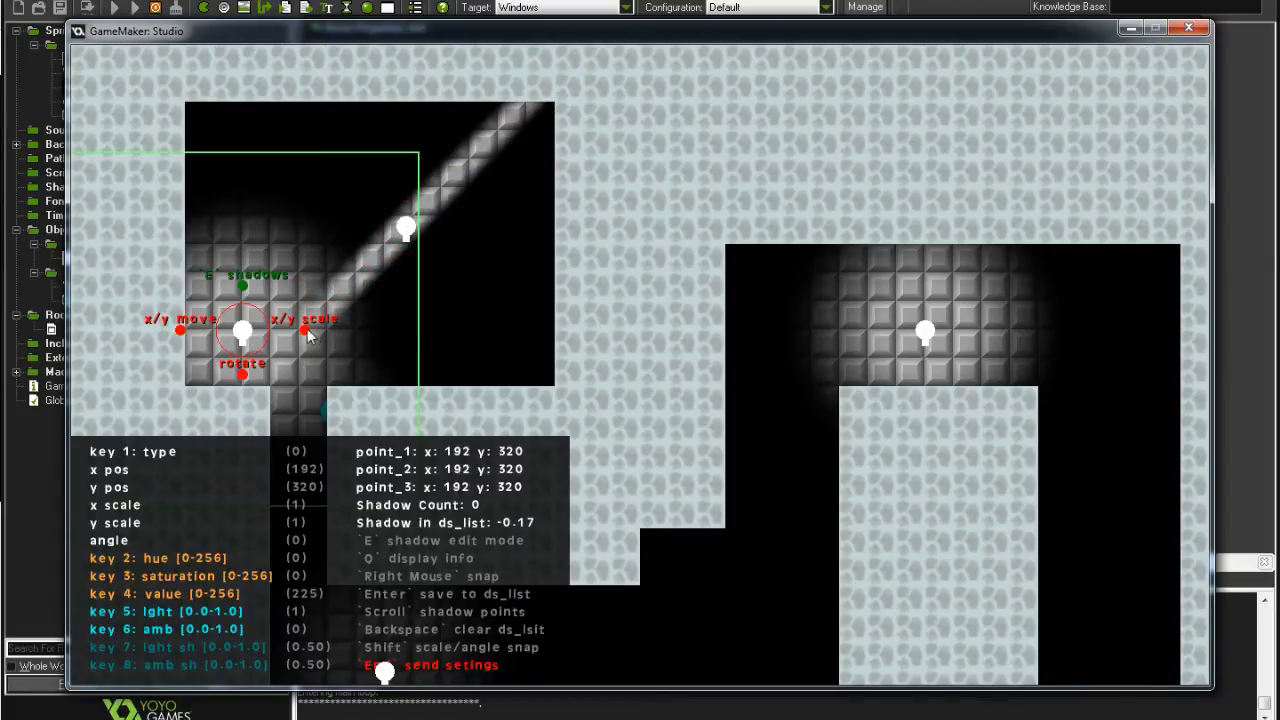
pyautogui.moveTo(310, 331); pyautogui.dragTo(253, 563)
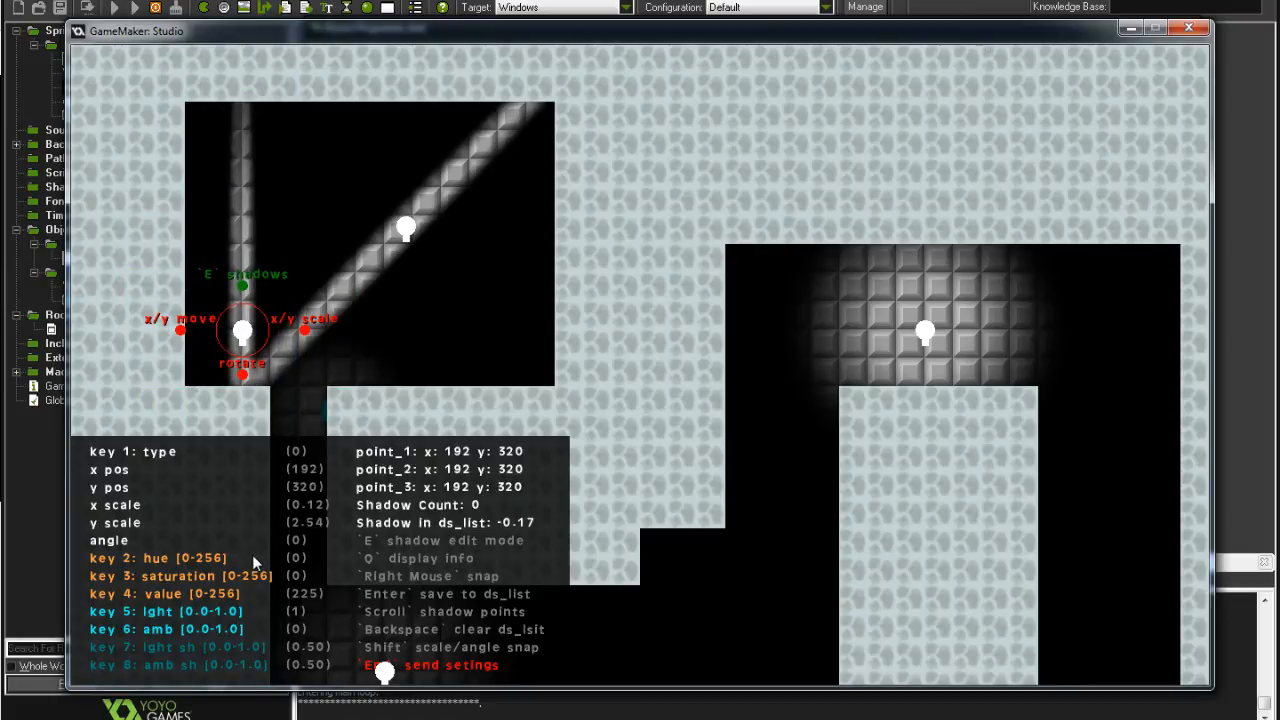
pyautogui.moveTo(242, 374); pyautogui.dragTo(167, 405)
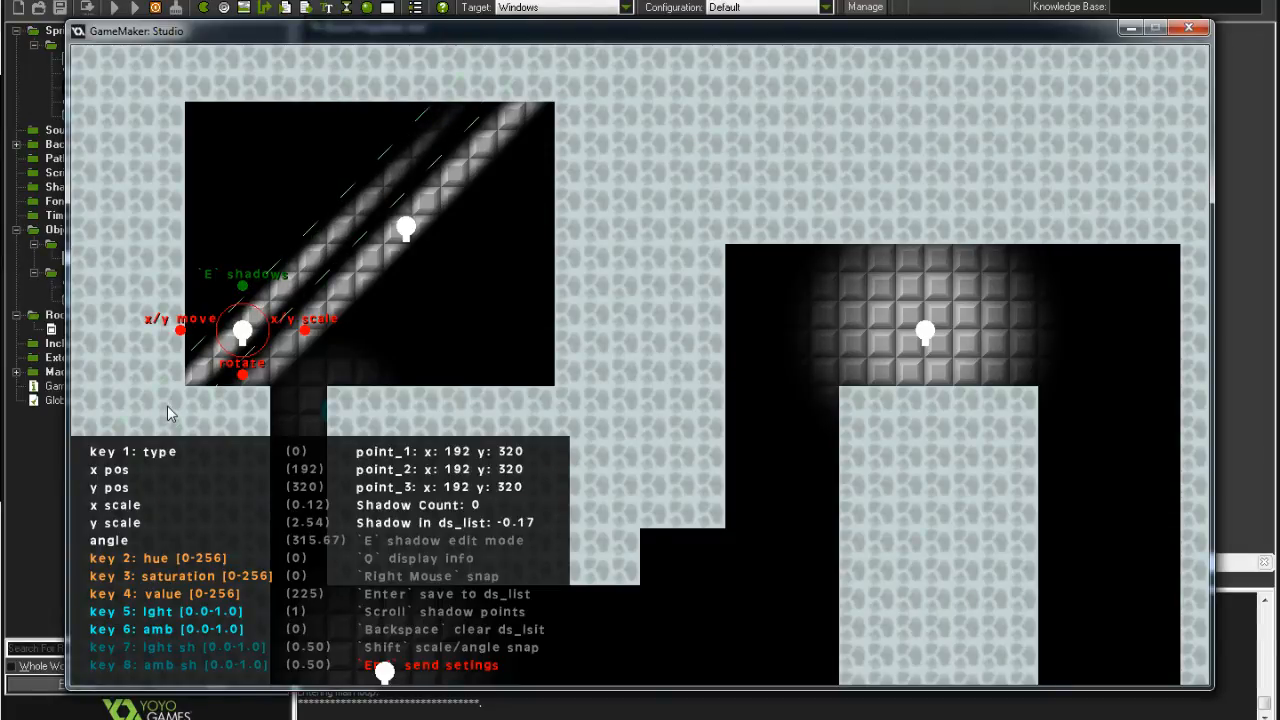
pyautogui.moveTo(167, 405); pyautogui.dragTo(164, 405)
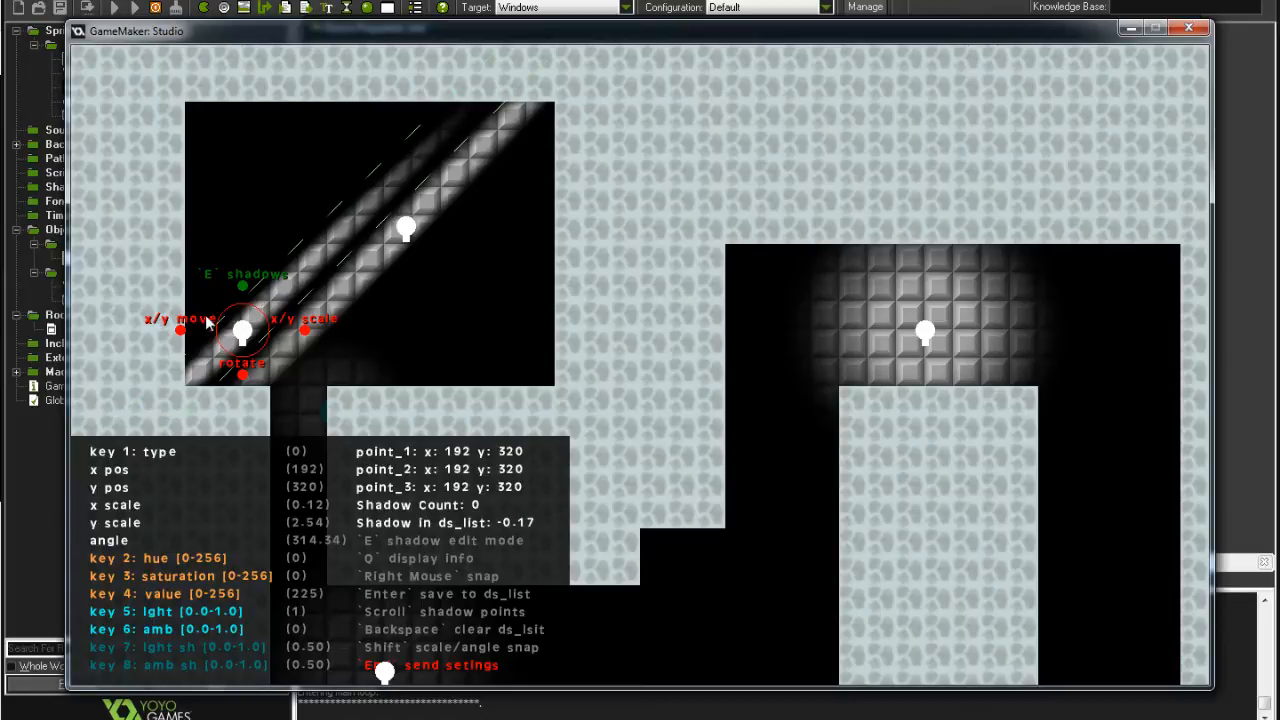
pyautogui.moveTo(302, 344); pyautogui.dragTo(237, 507)
pyautogui.moveTo(181, 330); pyautogui.dragTo(313, 216)
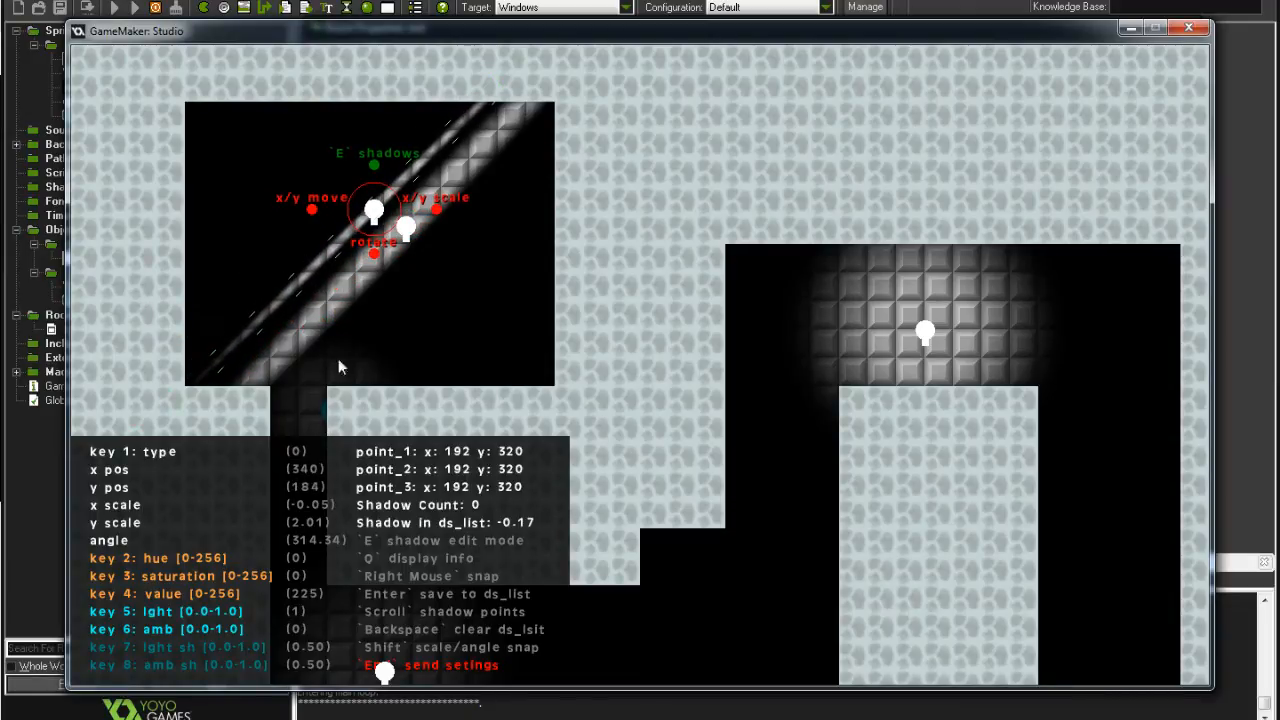
# Rotate the wider beam light to about 325.03 degrees, move it to about x 399, y 227, and display its settings.
pyautogui.click(395, 235)
pyautogui.click(402, 231)
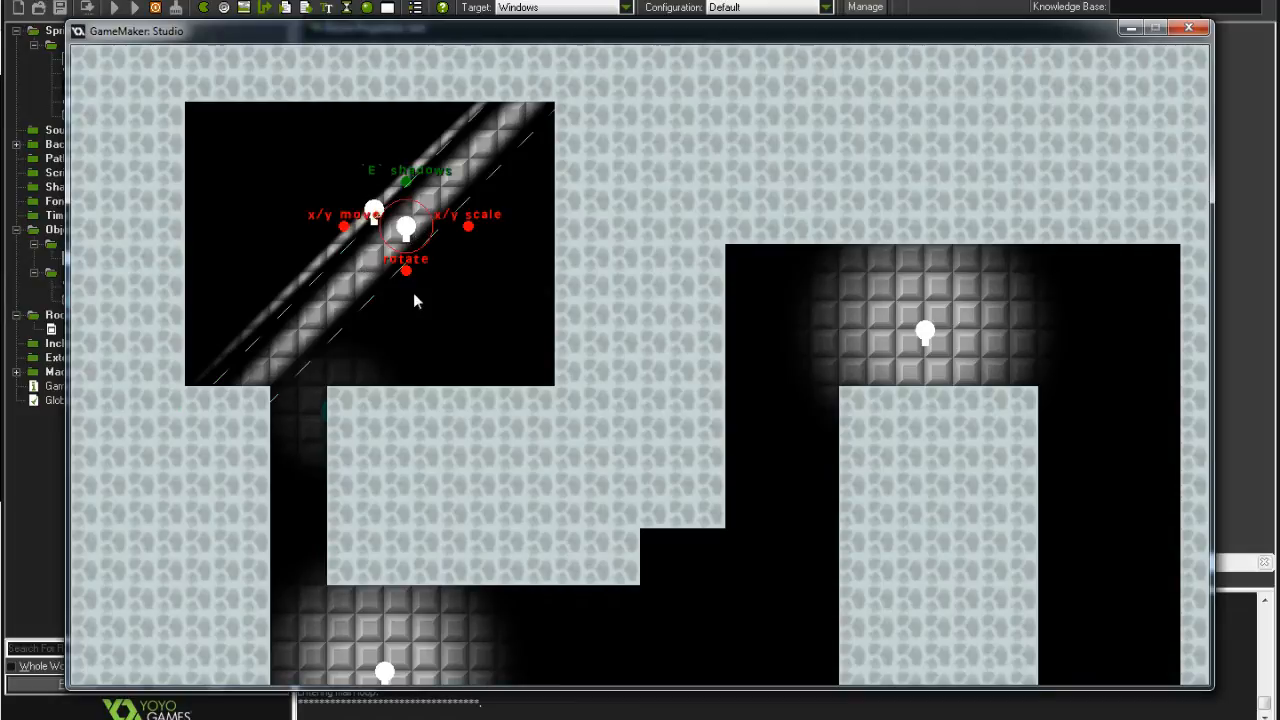
pyautogui.moveTo(408, 278); pyautogui.dragTo(286, 407)
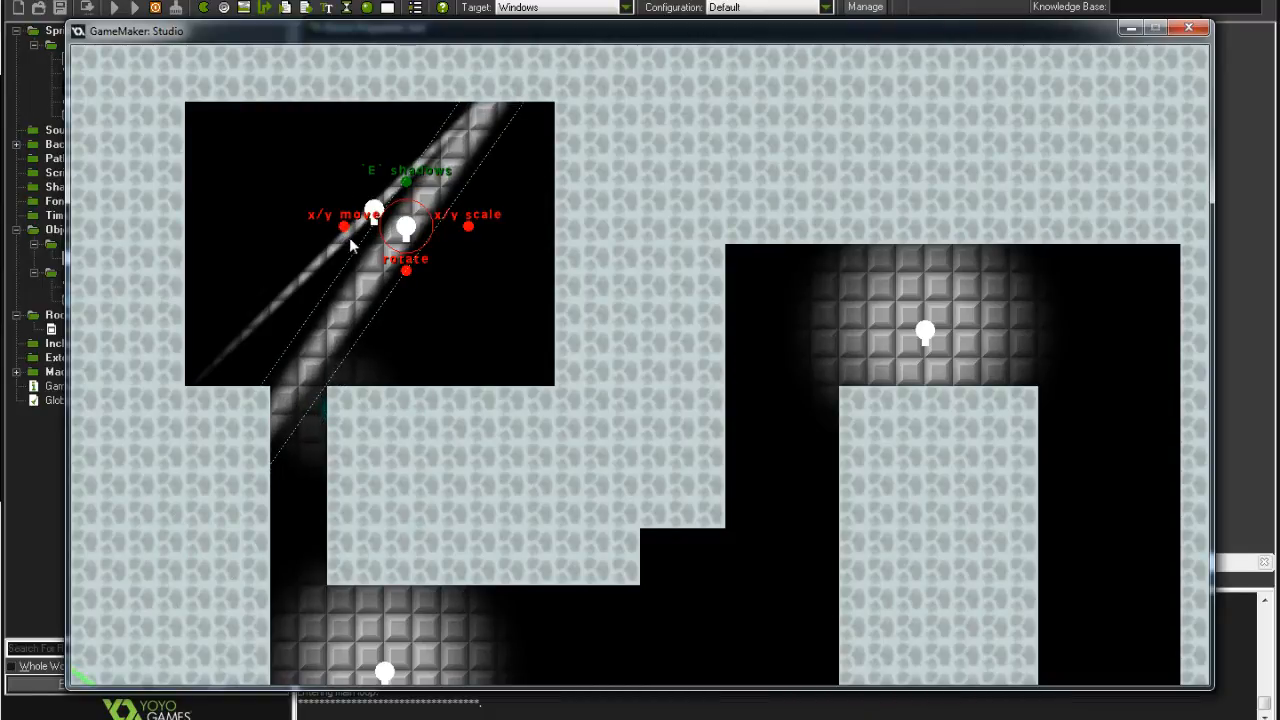
pyautogui.moveTo(345, 234); pyautogui.dragTo(365, 256)
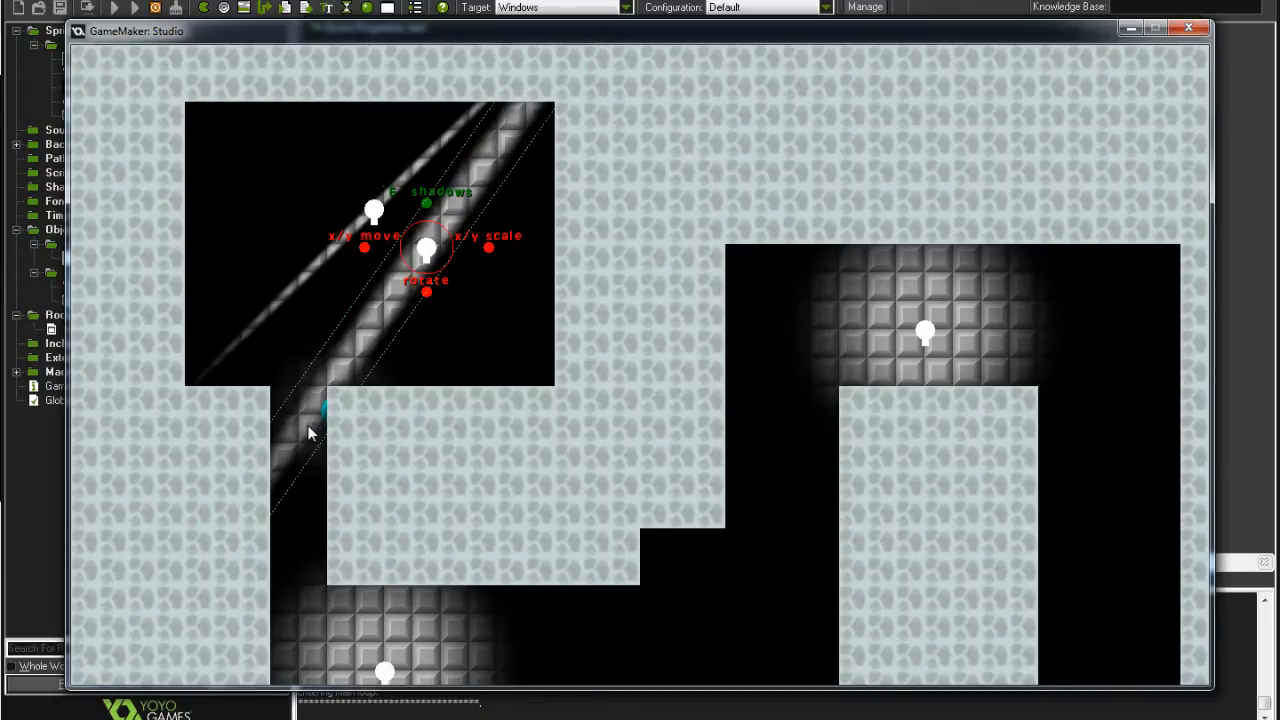
pyautogui.press('q')
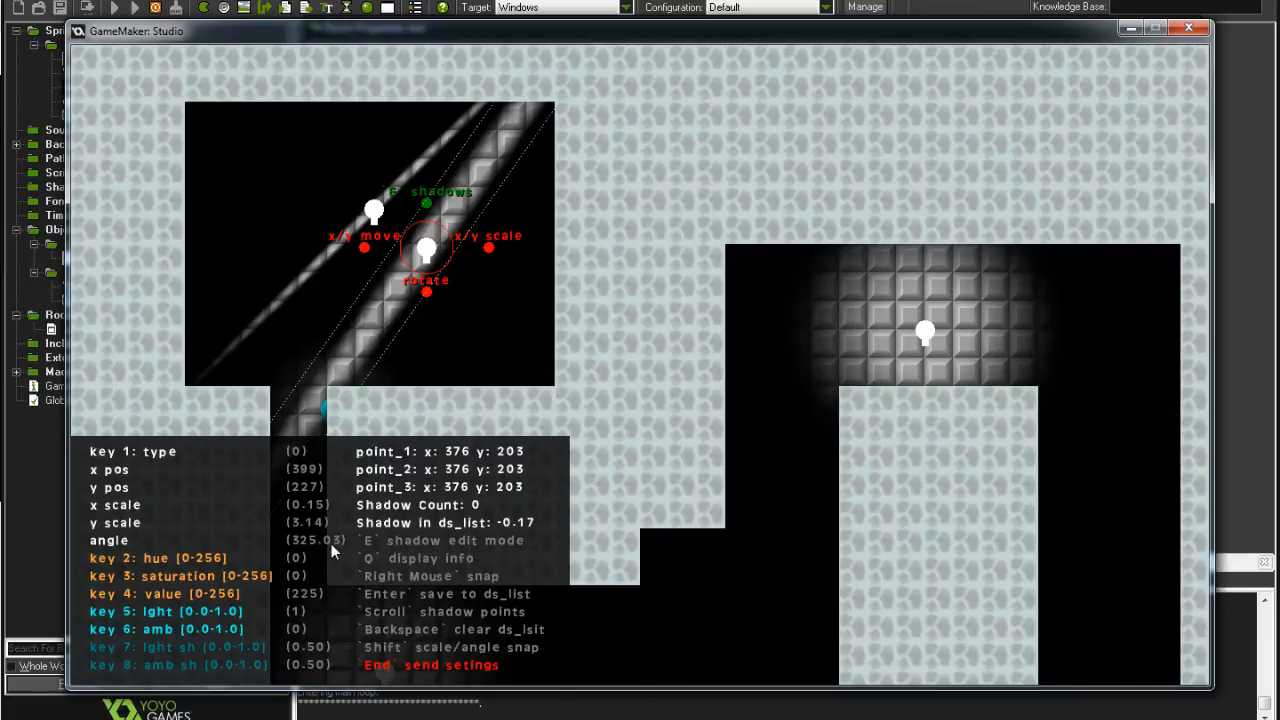
# Rotate the thinner beam light to about 324.95 degrees so it runs parallel to the wider beam.
pyautogui.press('q')
pyautogui.click(374, 209)
pyautogui.press('q')
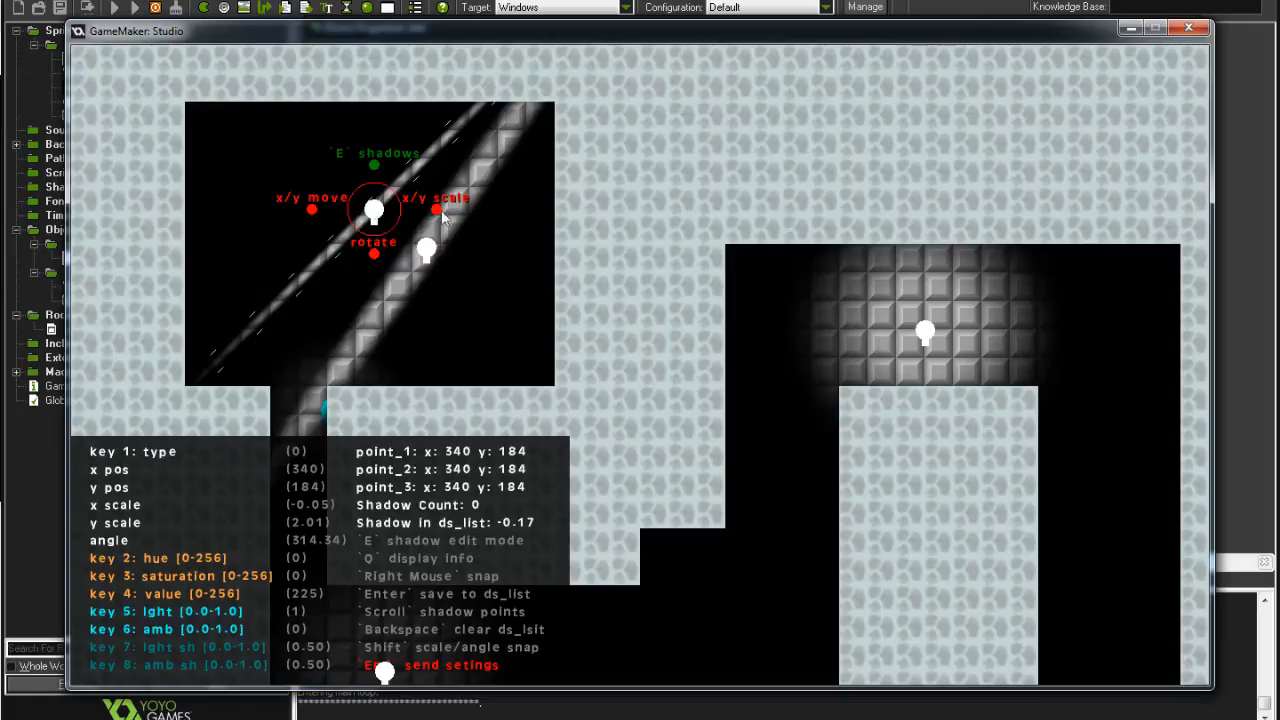
pyautogui.moveTo(374, 254); pyautogui.dragTo(101, 598)
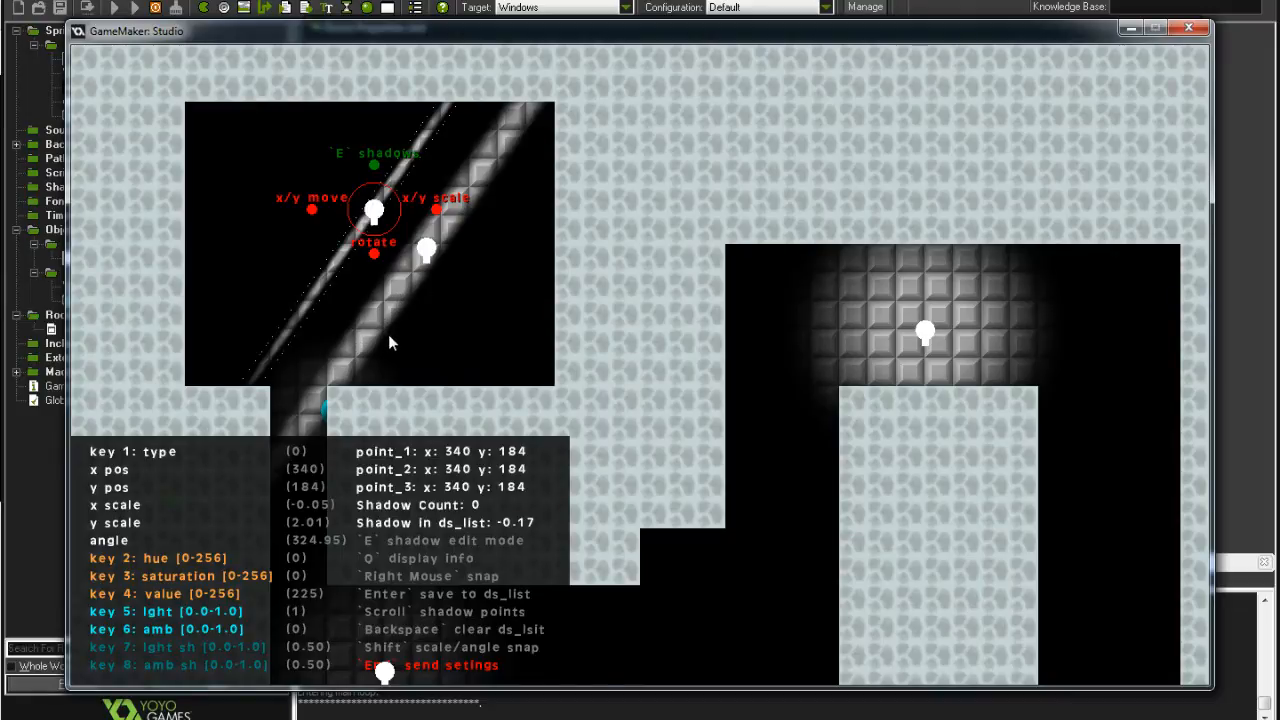
# Scale the thinner beam light to about -0.07 by 4.26 and move it to about x 348, y 203.
pyautogui.press('q')
pyautogui.press('e')
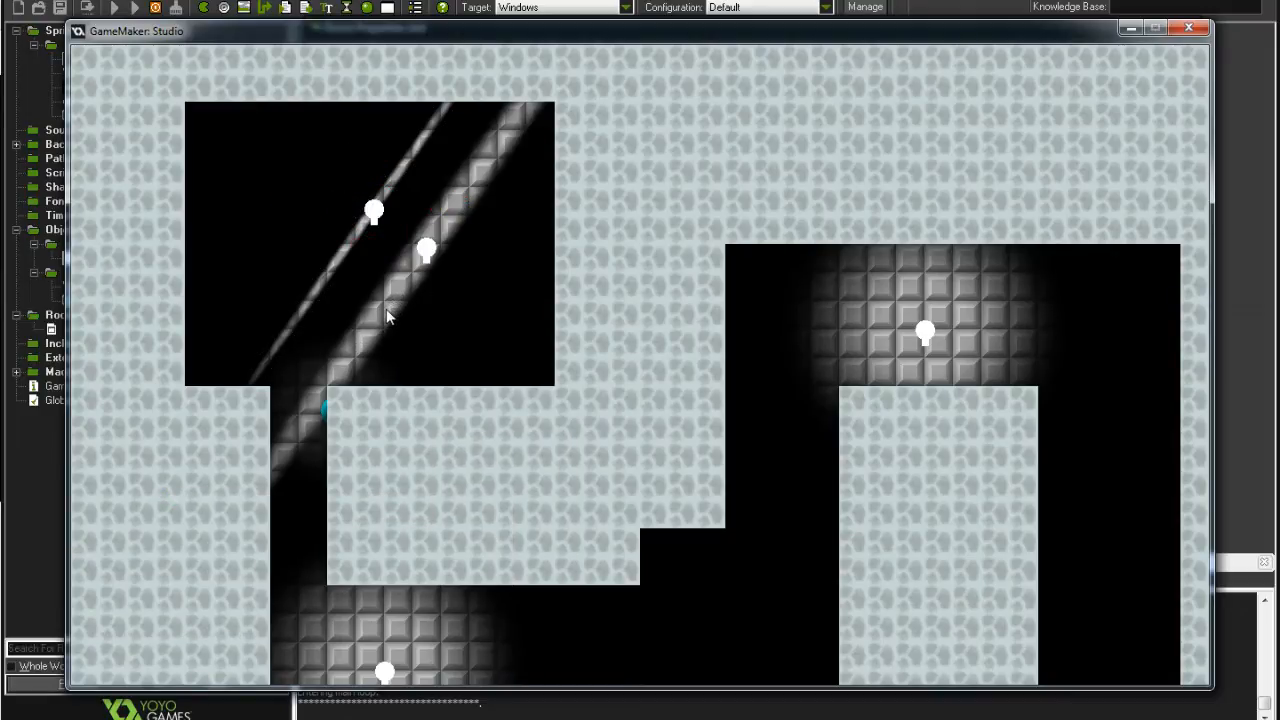
pyautogui.click(370, 214)
pyautogui.moveTo(435, 209); pyautogui.dragTo(367, 590)
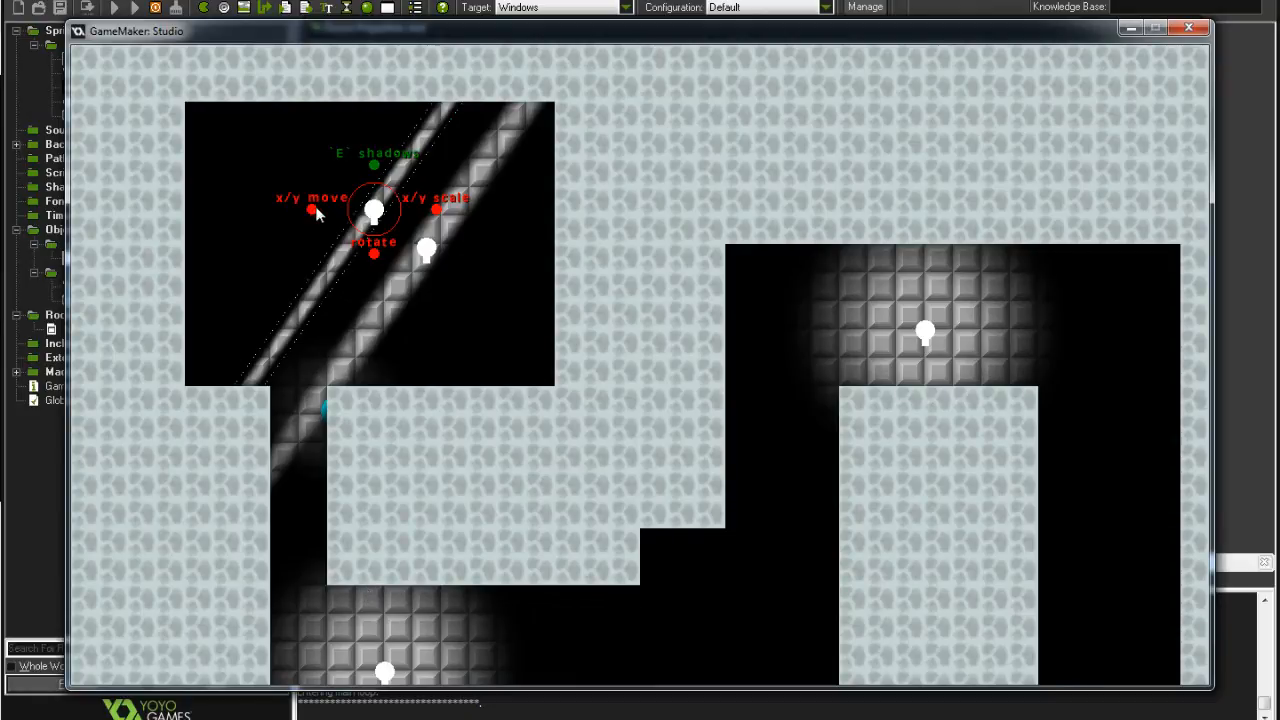
pyautogui.moveTo(312, 210); pyautogui.dragTo(319, 226)
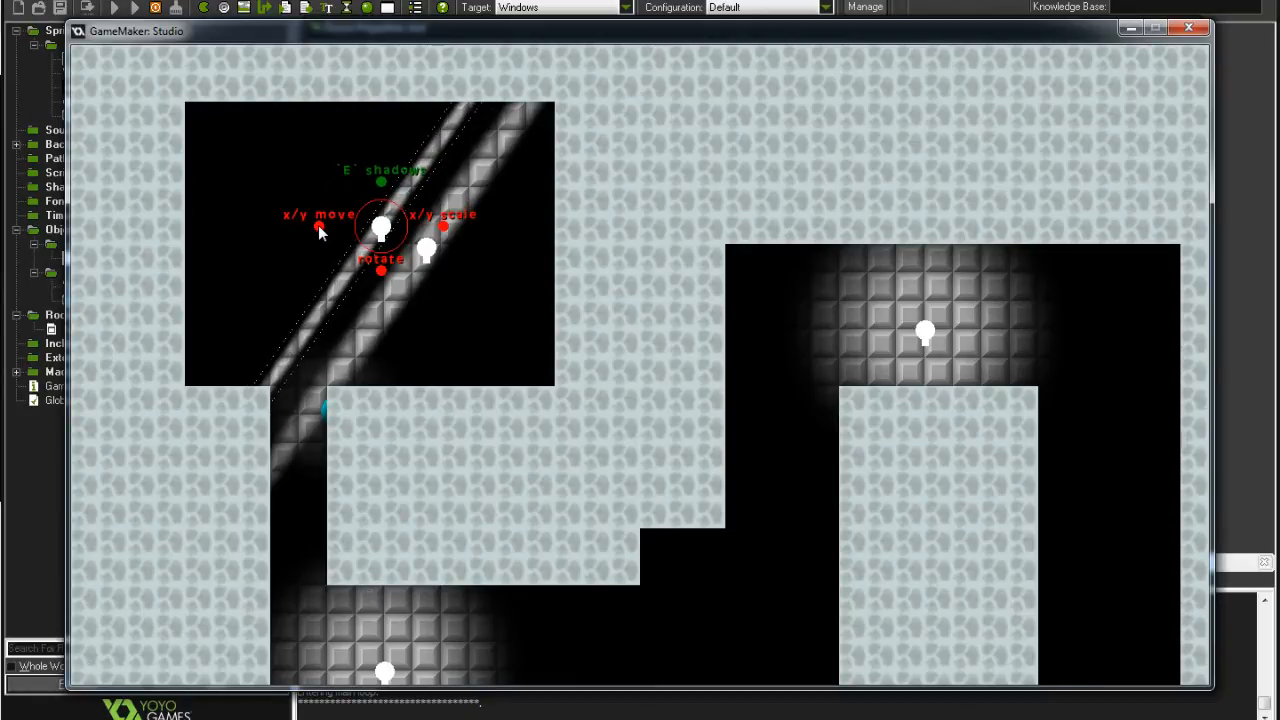
pyautogui.click(431, 352)
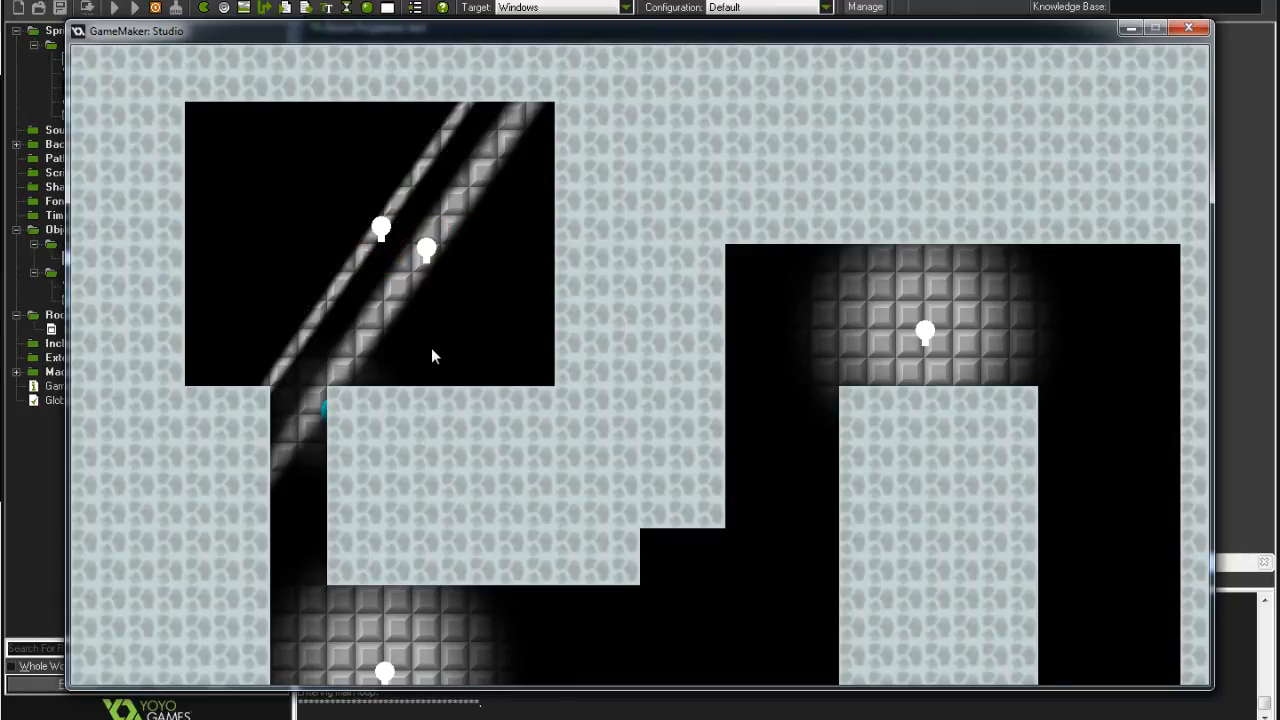
# Tint the wider beam light with hue 27 and saturation 124, and set its ambient level to 0.62.
pyautogui.click(426, 250)
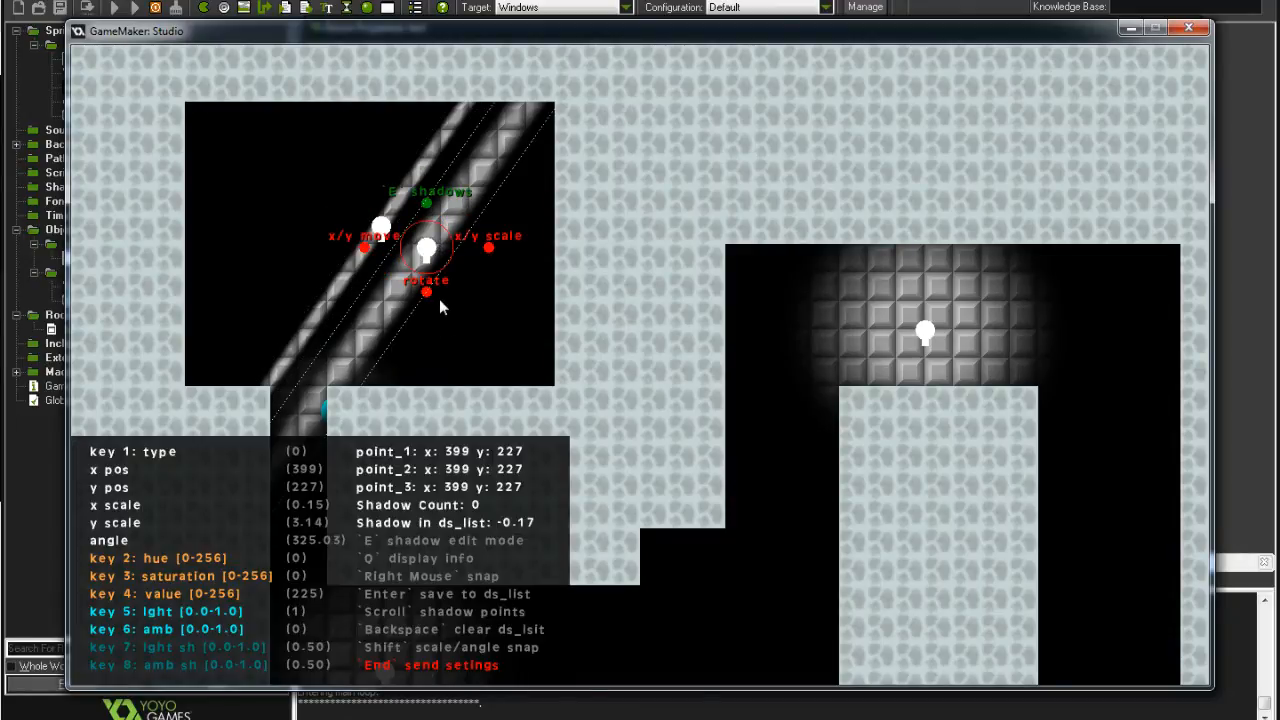
pyautogui.press('q')
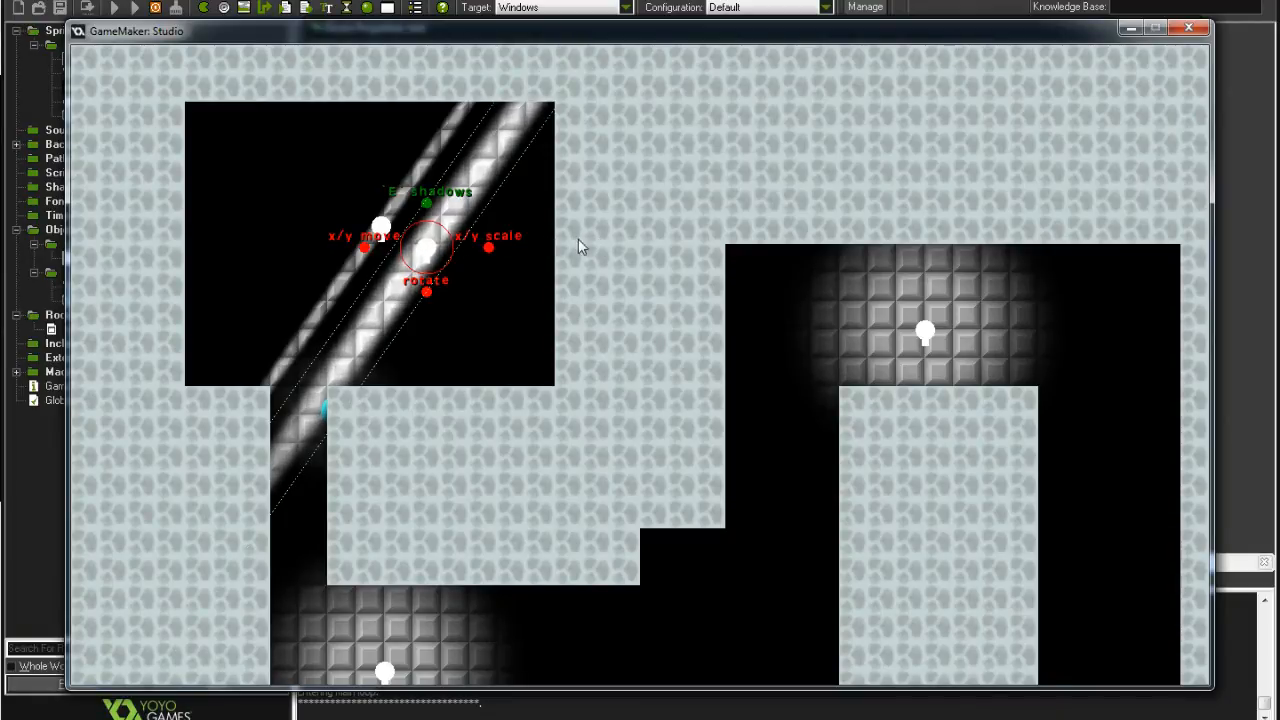
pyautogui.press('q')
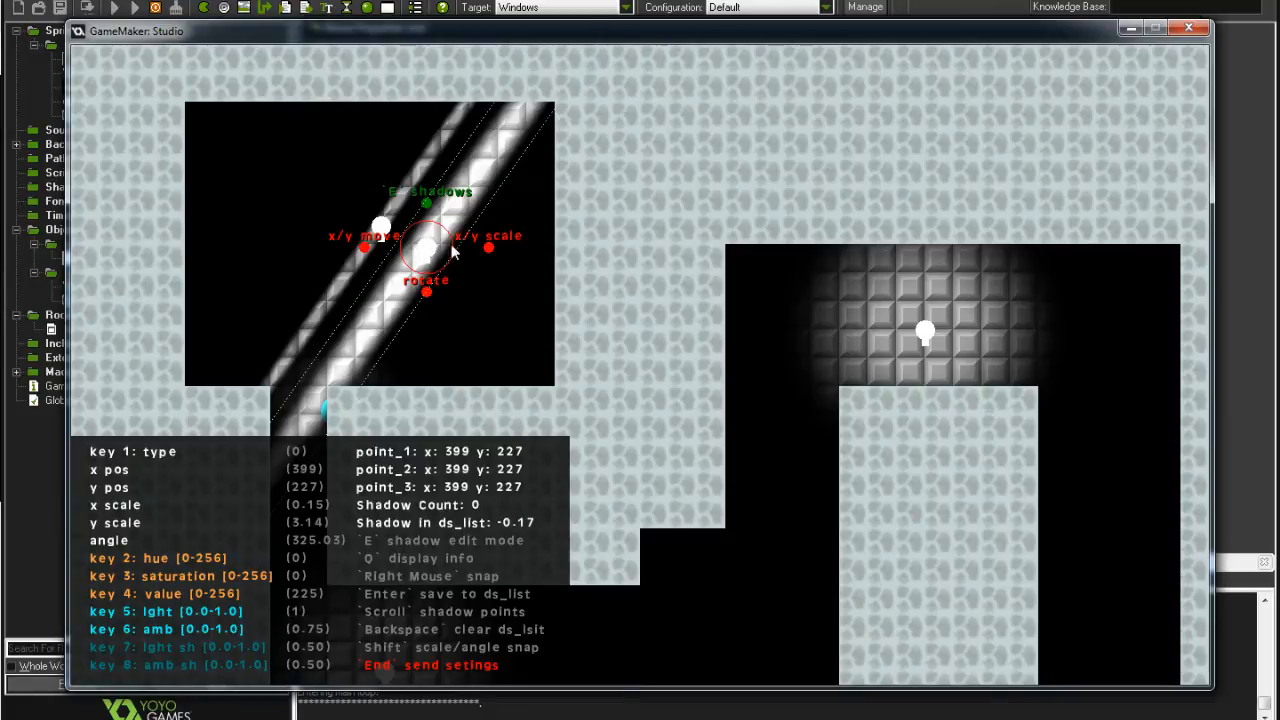
pyautogui.press('3')
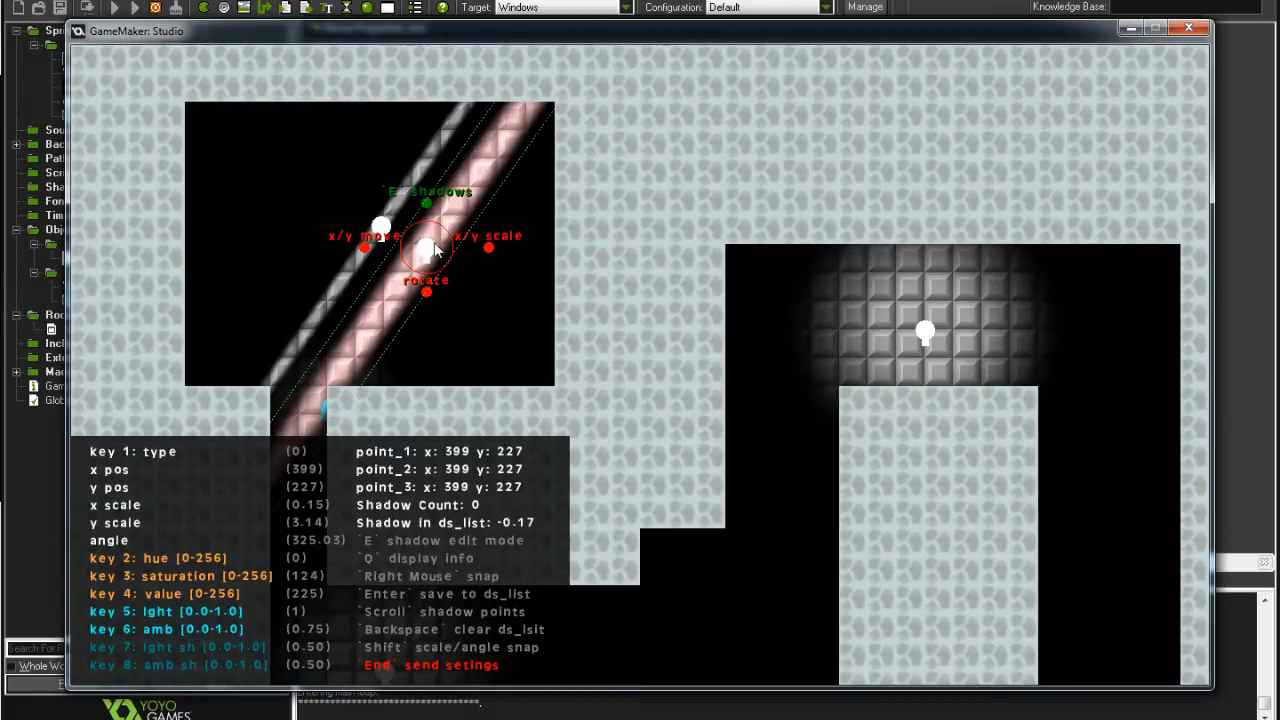
pyautogui.press('2')
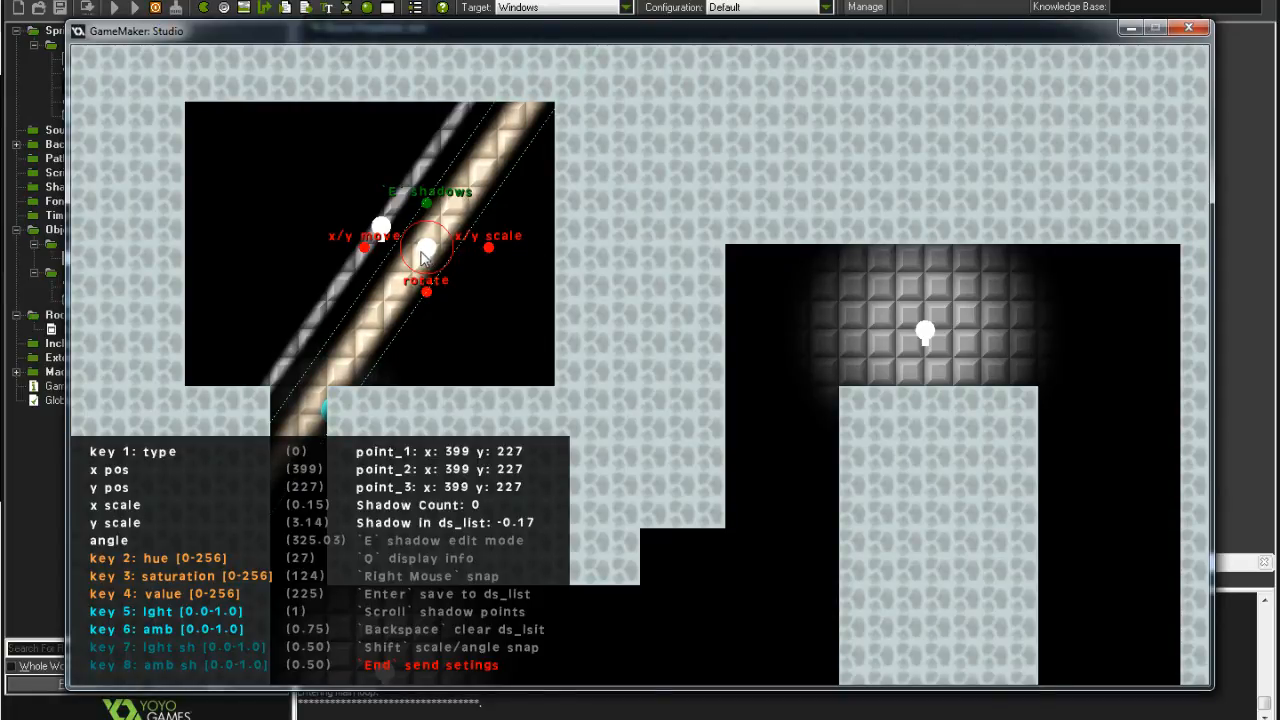
pyautogui.press('6')
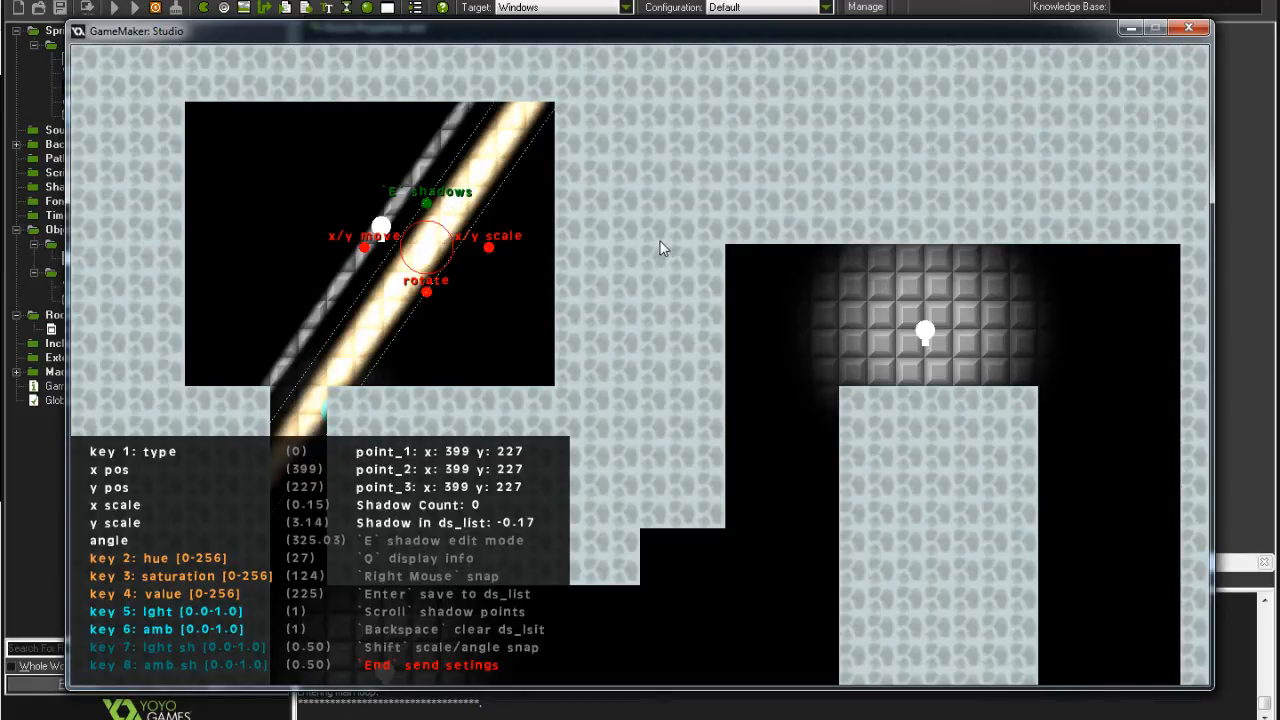
pyautogui.press('6')
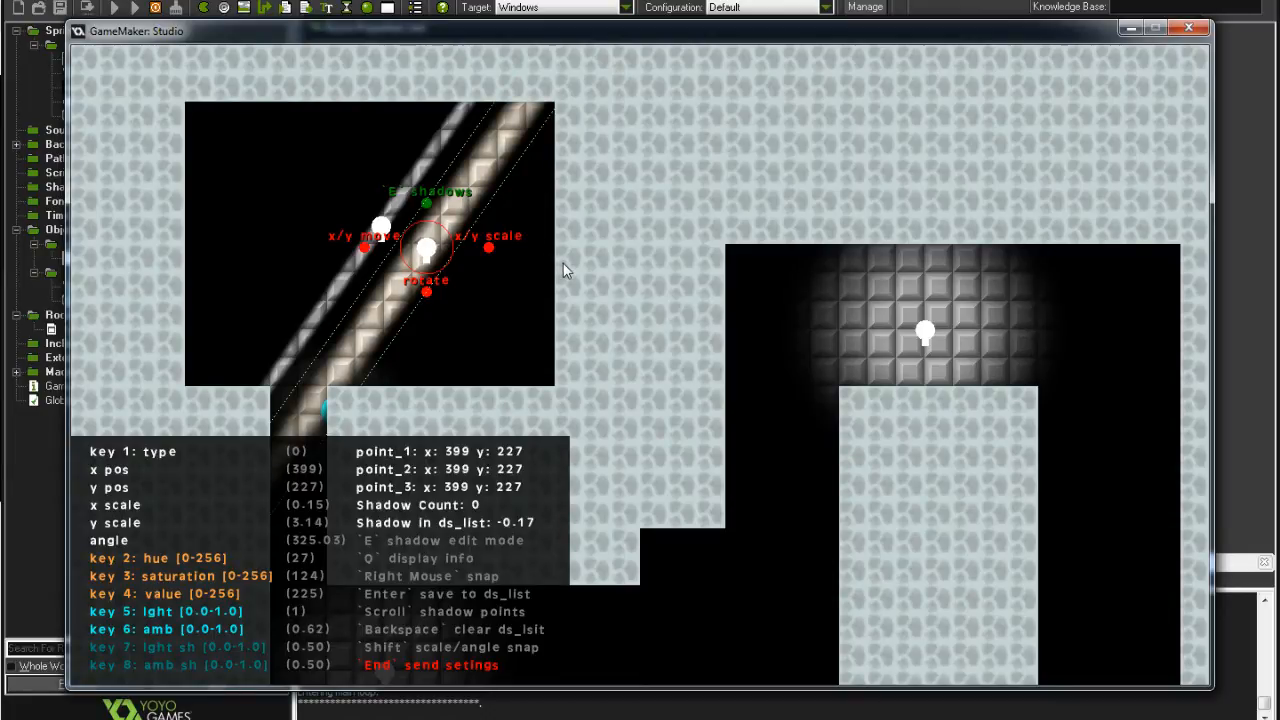
pyautogui.click(475, 315)
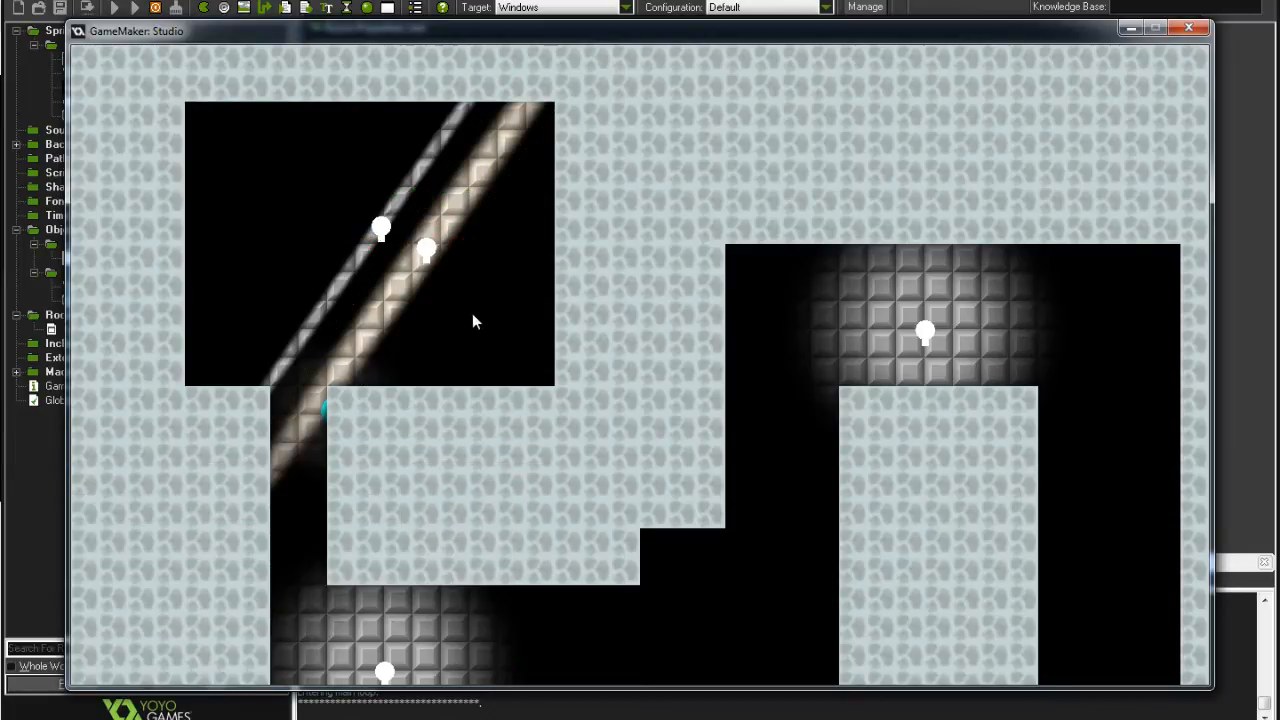
# Set the thinner beam light to light level 0.59, ambient 0.41, saturation 129 and hue 117.
pyautogui.click(381, 228)
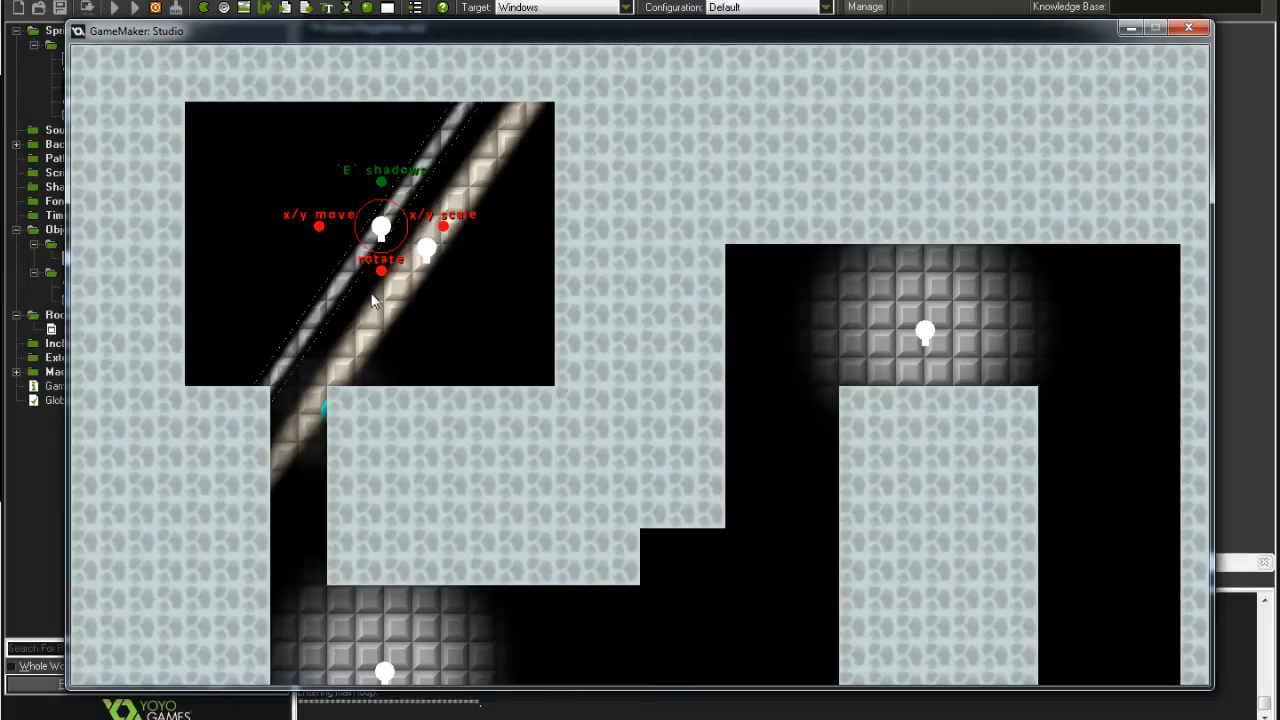
pyautogui.press('q')
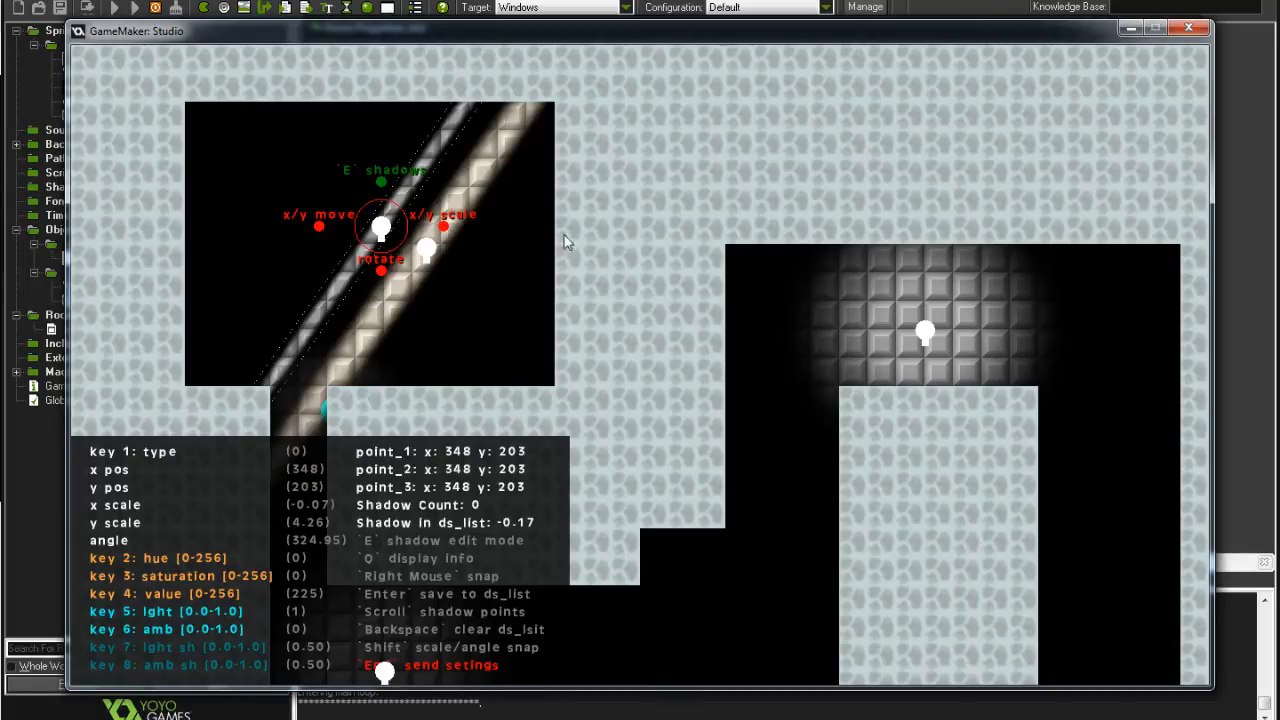
pyautogui.press('5')
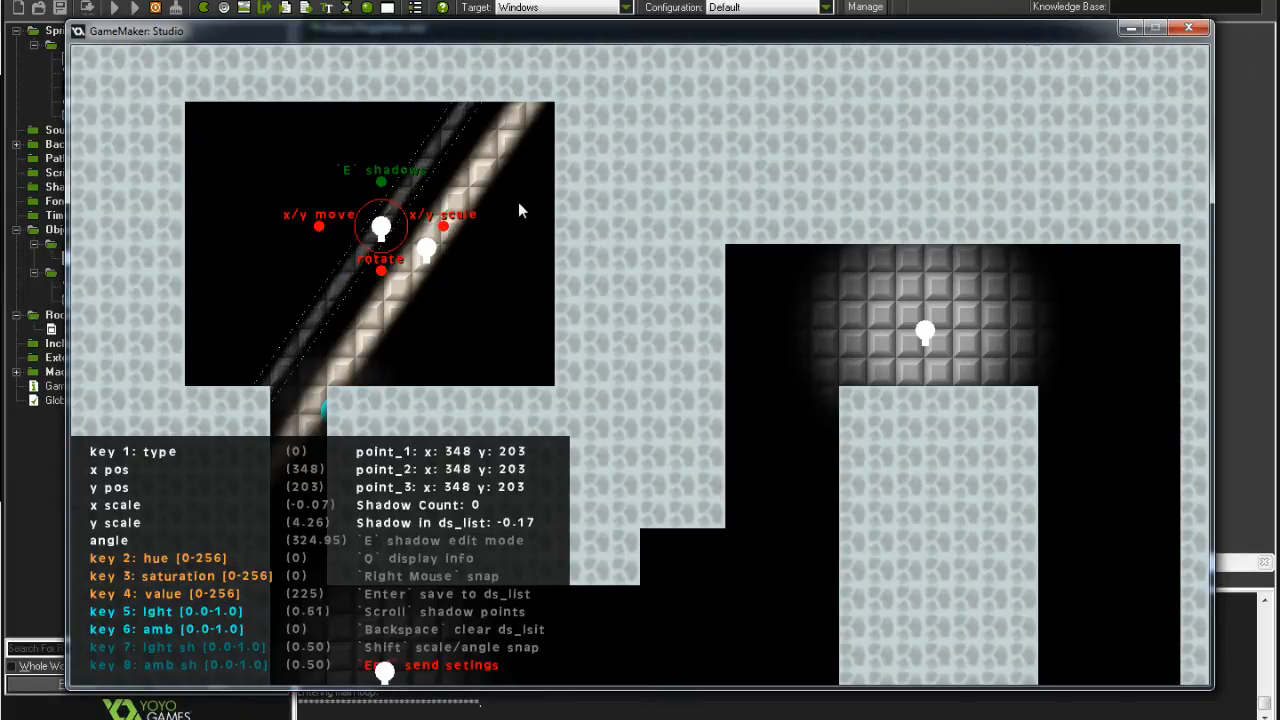
pyautogui.press('5')
pyautogui.press('6')
pyautogui.press('3')
pyautogui.press('2')
pyautogui.click(508, 214)
# Check the wider beam's hue and saturation, and adjust the thinner beam's hue and saturation towards the same warm tint.
pyautogui.click(429, 246)
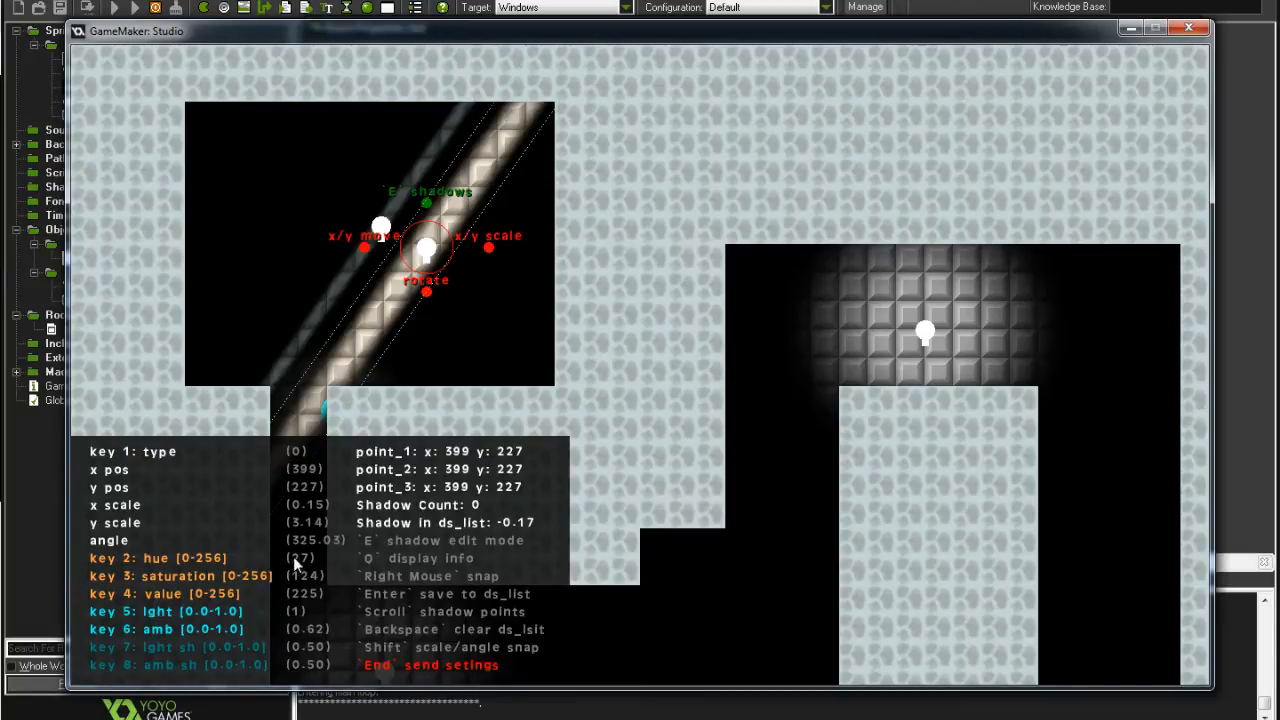
pyautogui.click(314, 579)
pyautogui.click(381, 228)
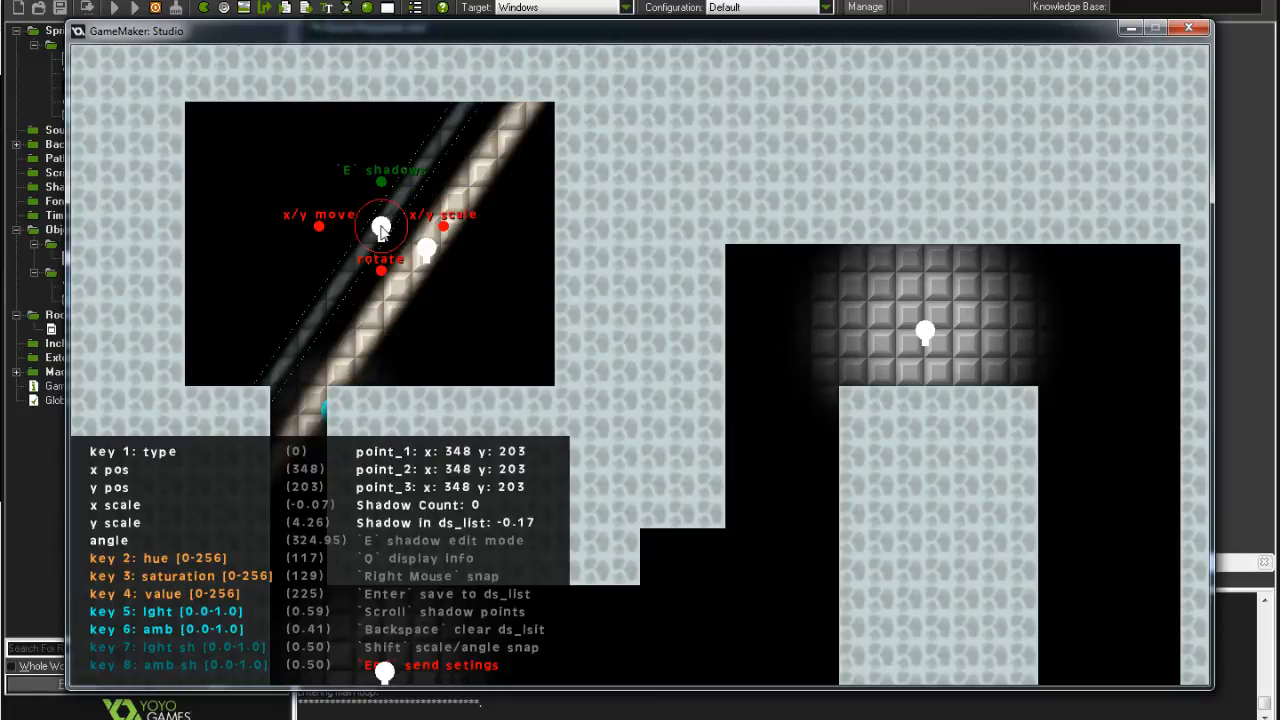
pyautogui.press('2')
pyautogui.press('2')
pyautogui.press('2')
pyautogui.press('3')
pyautogui.press('3')
pyautogui.press('3')
pyautogui.press('3')
pyautogui.press('e')
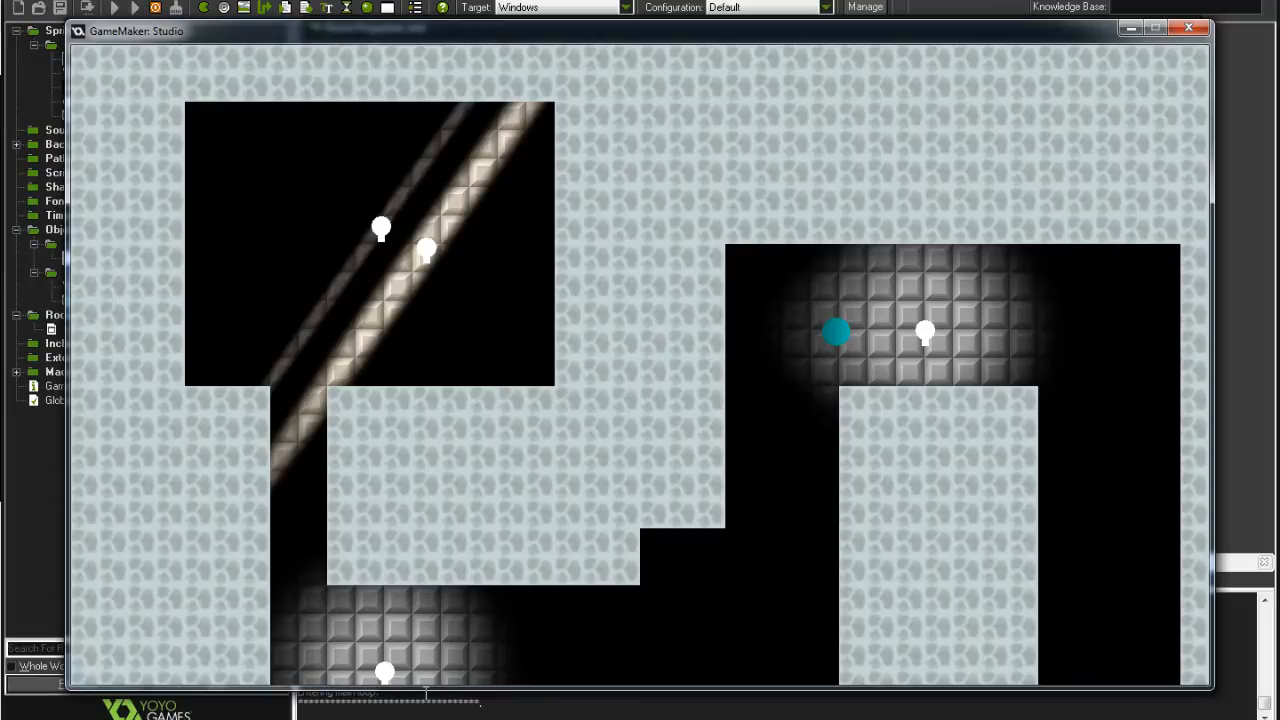
# Move the corridor light below into the beam room at about x 324, y 225, and enlarge it to about 1.71 by 1.69.
pyautogui.click(368, 678)
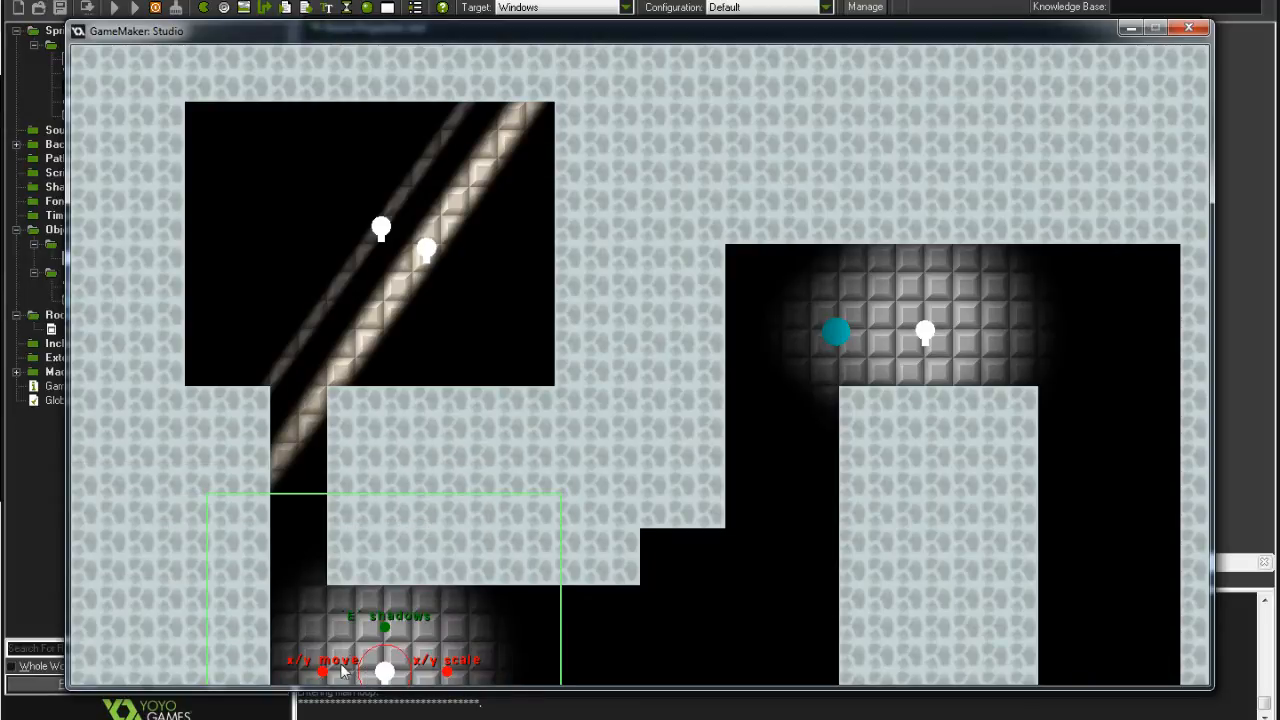
pyautogui.moveTo(322, 672); pyautogui.dragTo(306, 269)
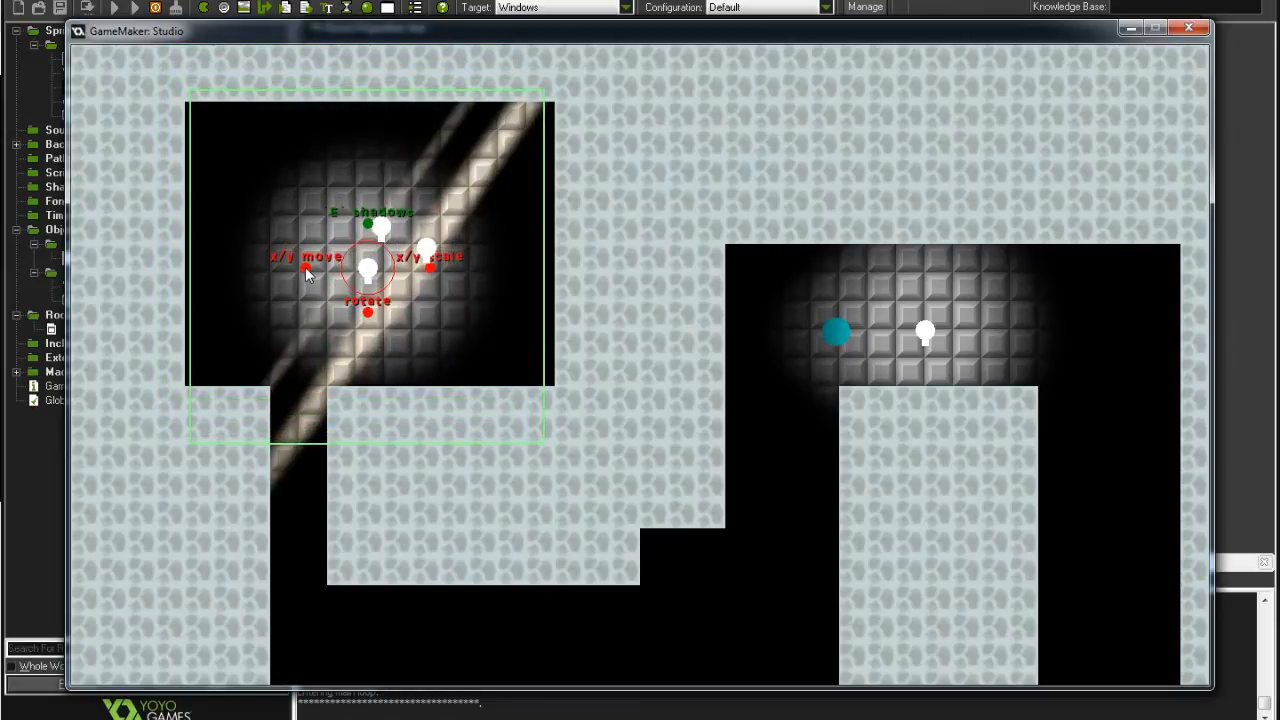
pyautogui.moveTo(433, 269); pyautogui.dragTo(517, 424)
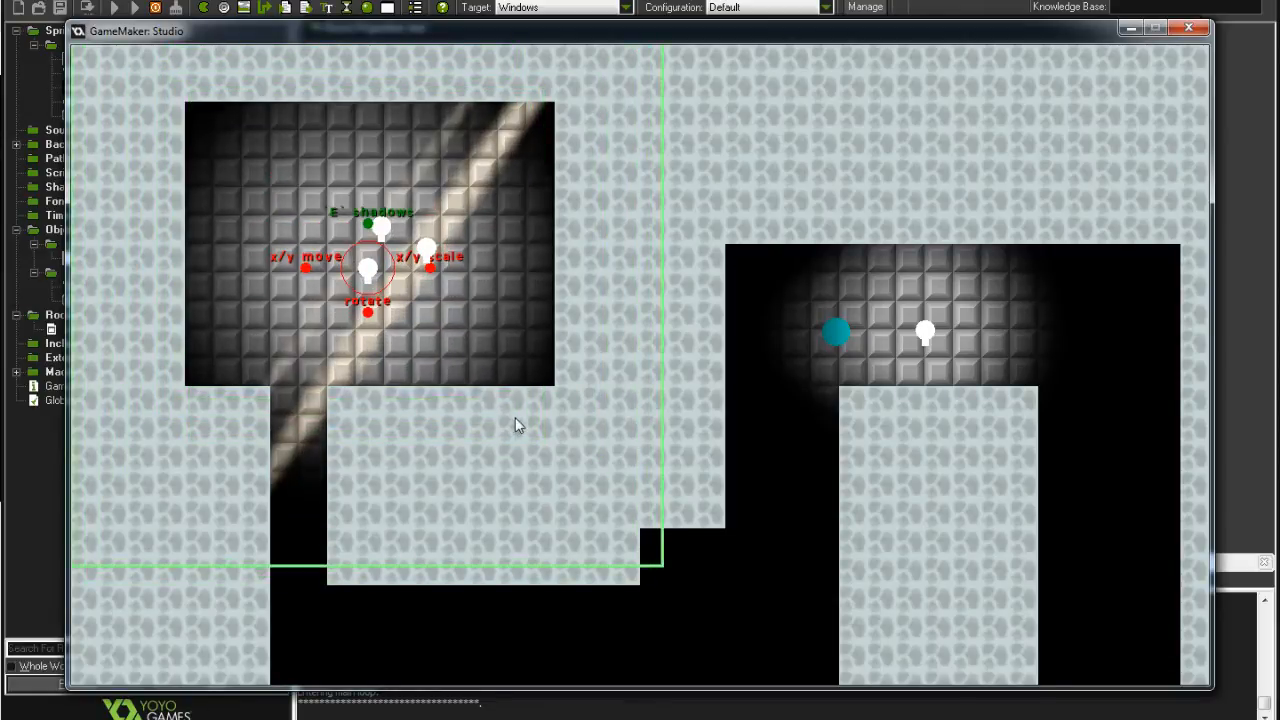
pyautogui.moveTo(306, 272); pyautogui.dragTo(300, 252)
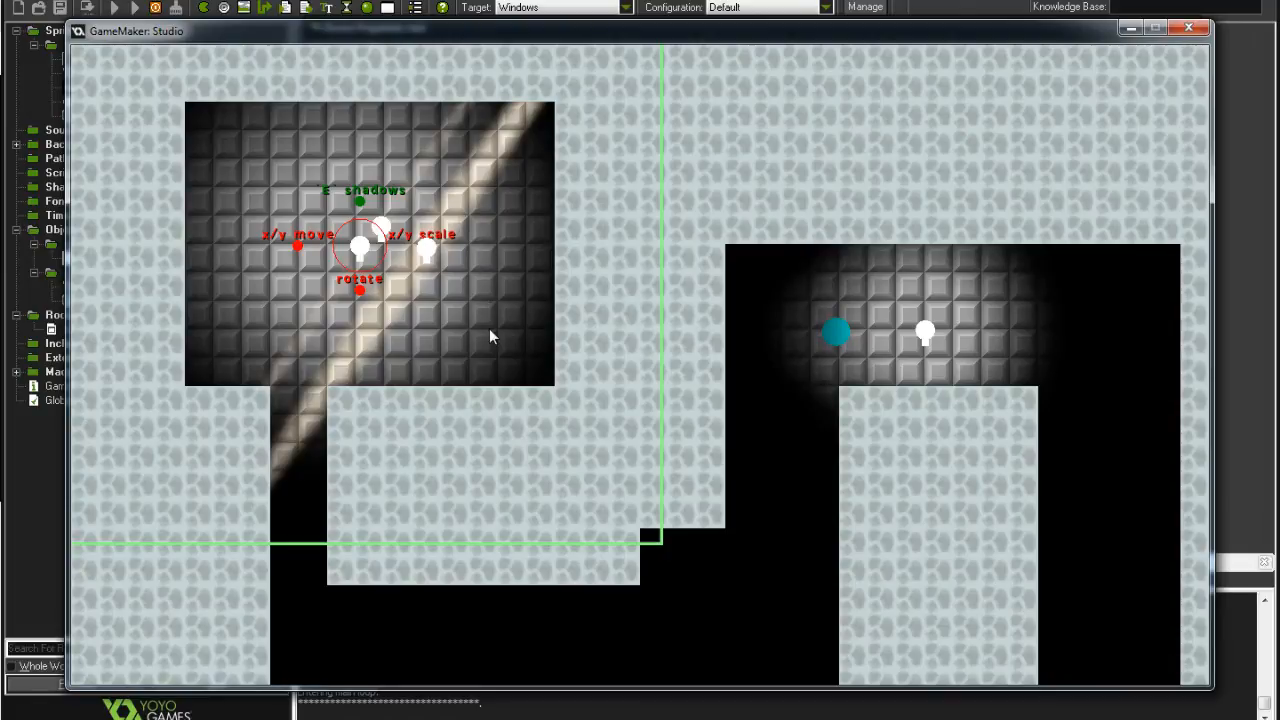
# Dim the enlarged room light to light level 0.35 and ambient 0.26.
pyautogui.press('q')
pyautogui.press('q')
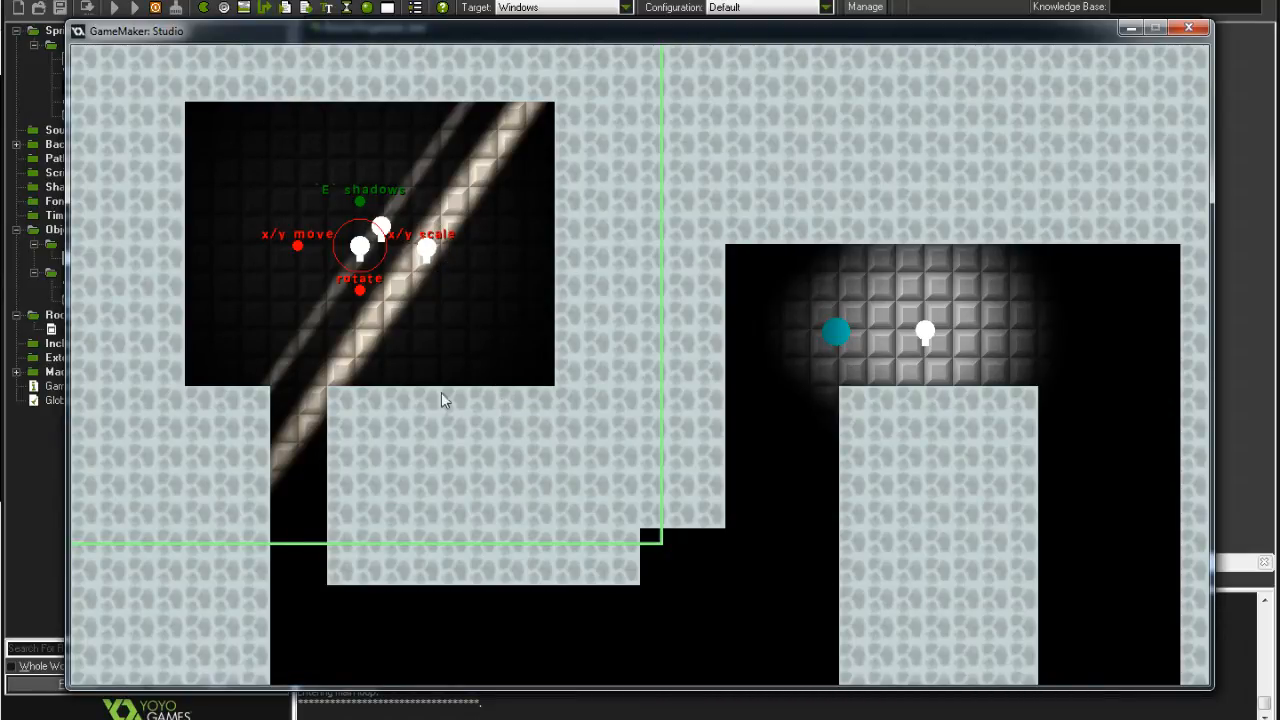
pyautogui.press('q')
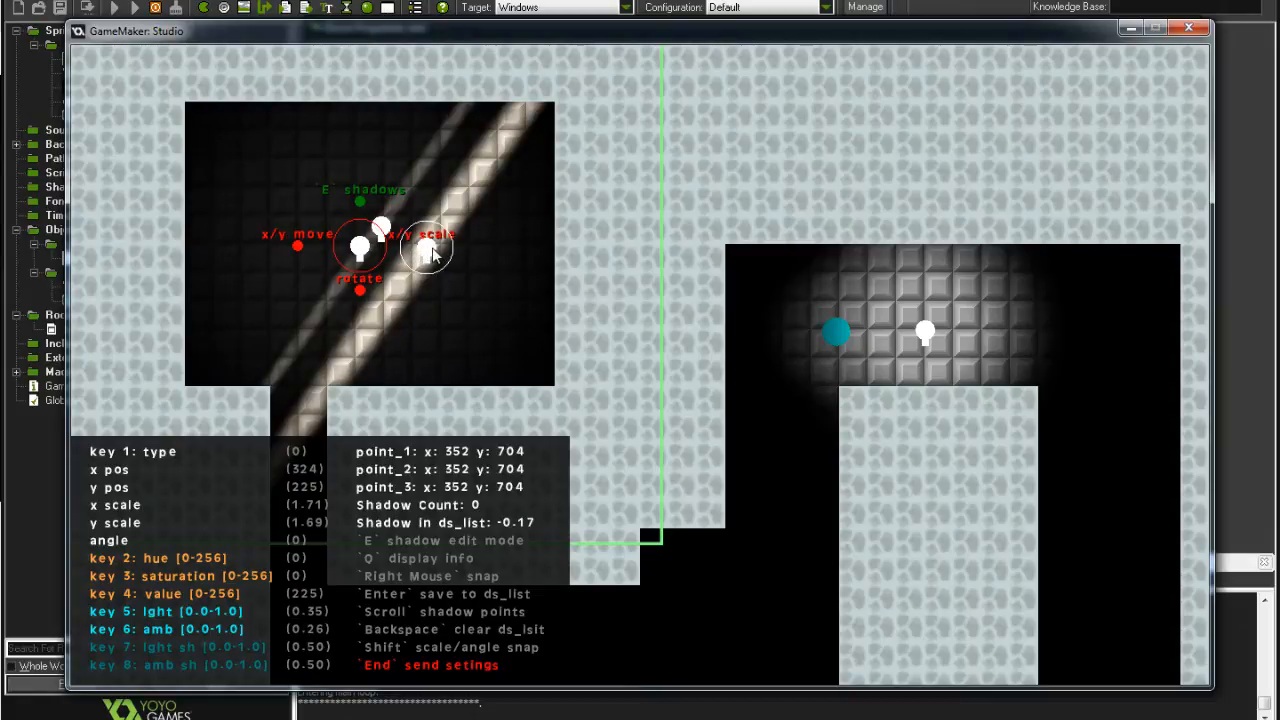
# Fine-tune the enlarged room light's ambient, hue and saturation to give the room a faint warm tint.
pyautogui.press('6')
pyautogui.press('6')
pyautogui.press('2')
pyautogui.press('3')
pyautogui.press('2')
pyautogui.press('2')
pyautogui.press('3')
pyautogui.press('3')
pyautogui.press('q')
# Add a shadow triangle to the wider beam light with points at about (288, 384), (87, 668) and (416, 676).
pyautogui.click(446, 272)
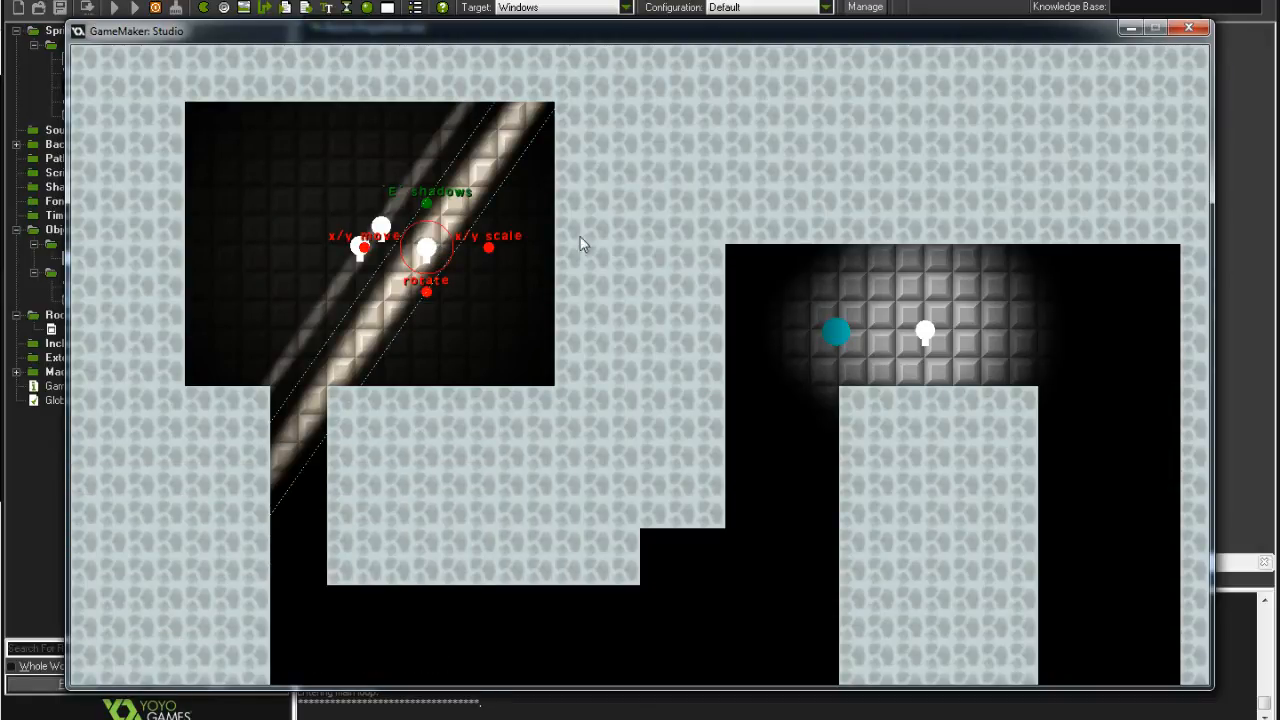
pyautogui.press('q')
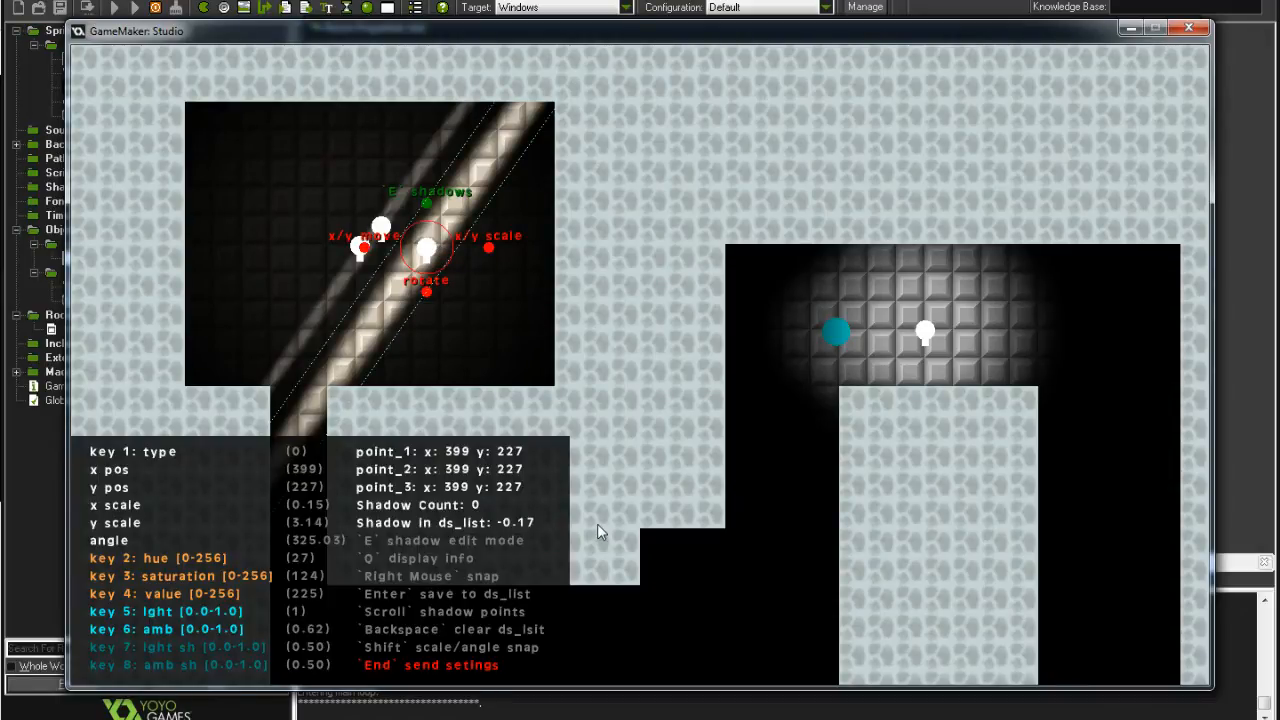
pyautogui.press('q')
pyautogui.press('p')
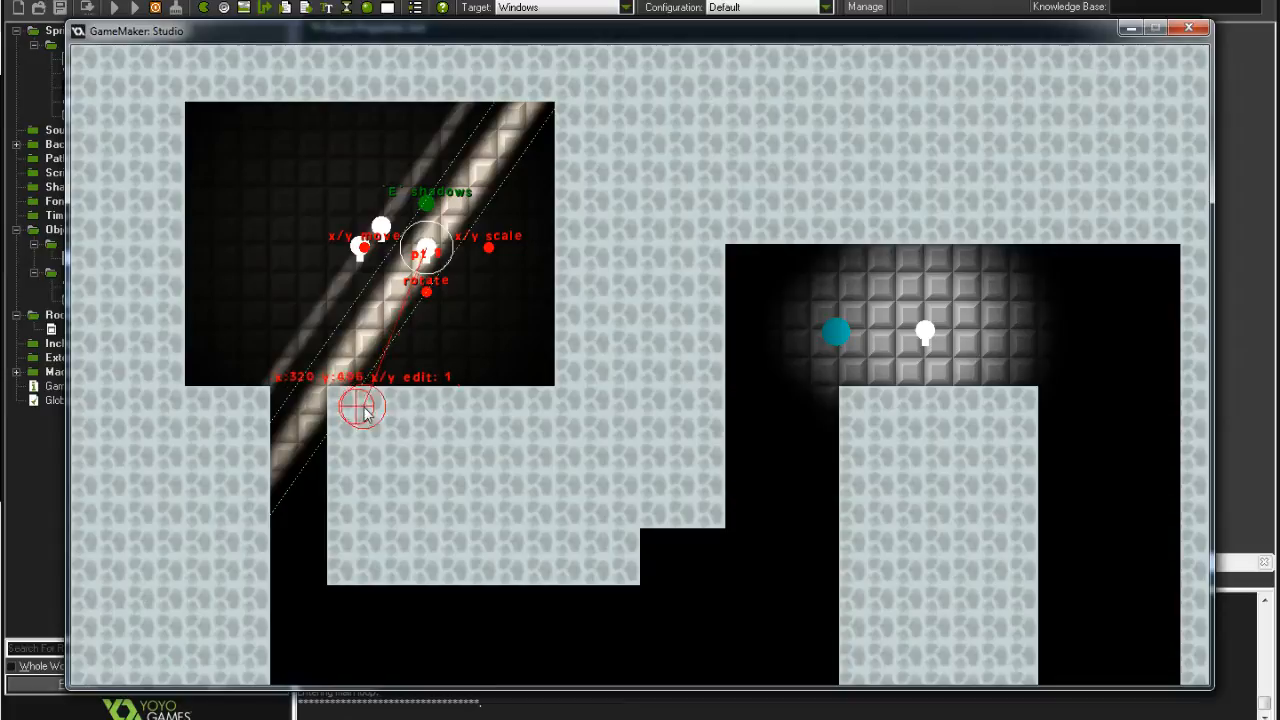
pyautogui.click(334, 392)
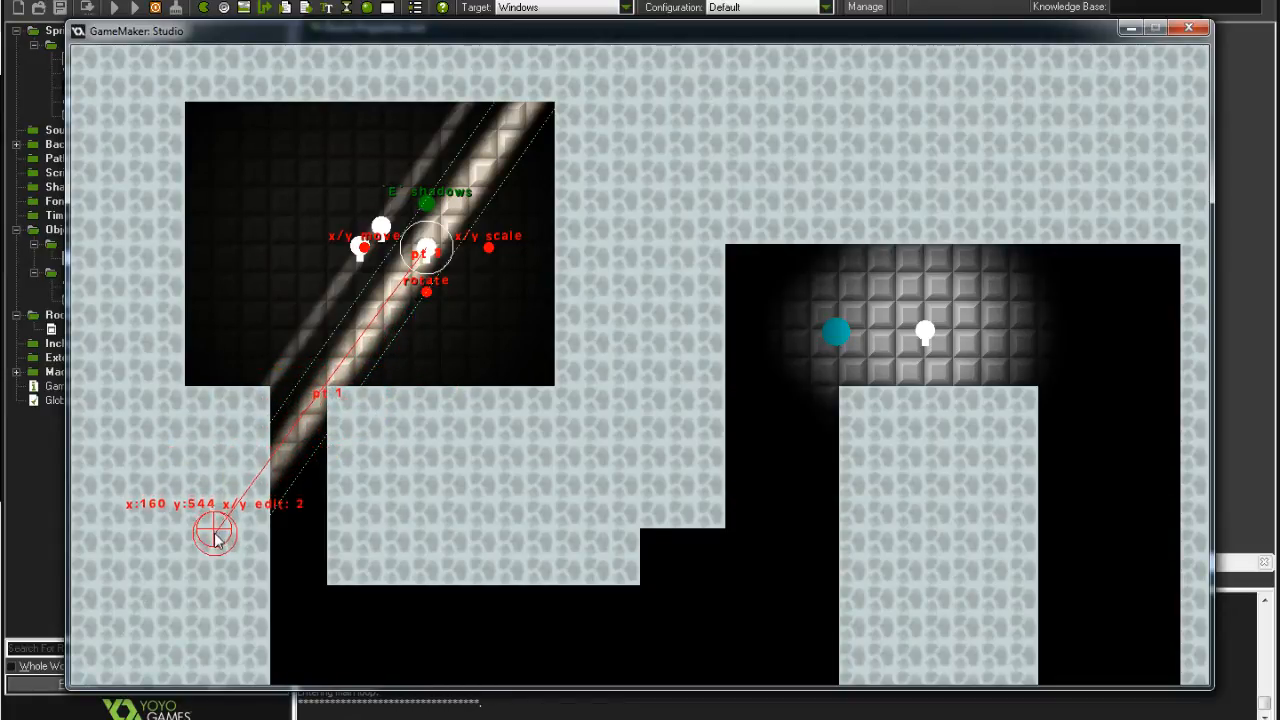
pyautogui.click(201, 577)
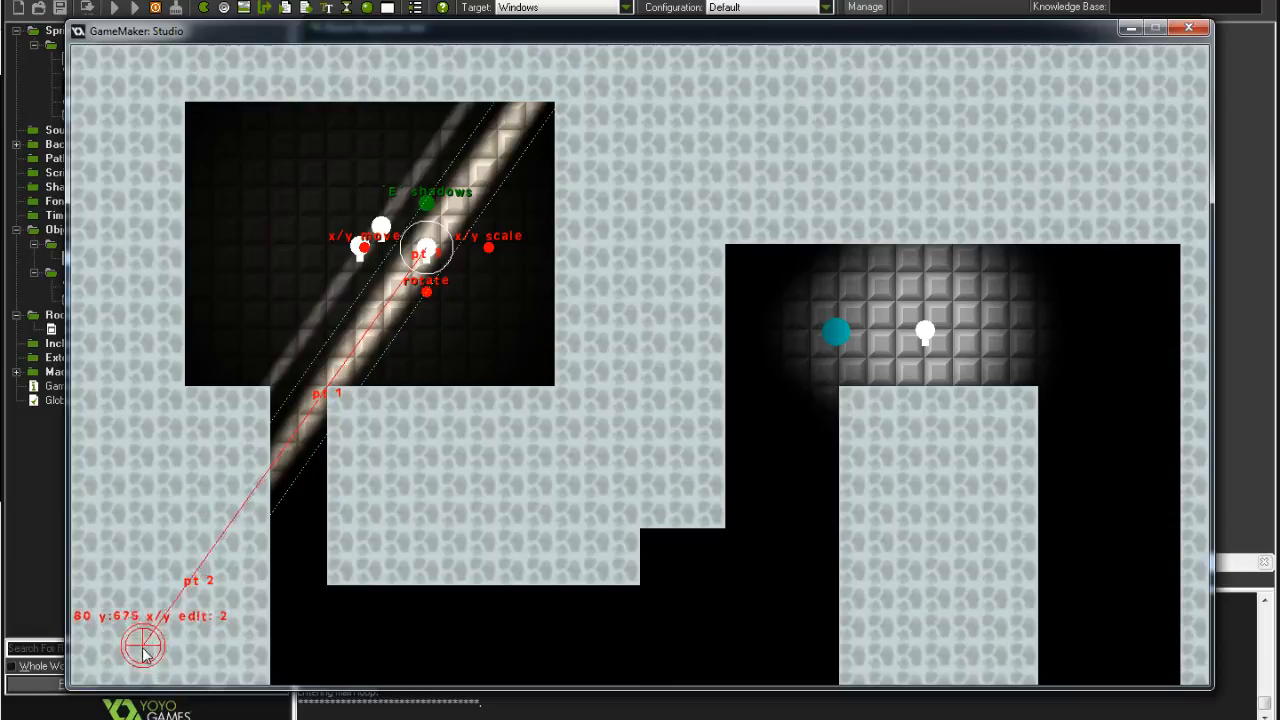
pyautogui.click(150, 645)
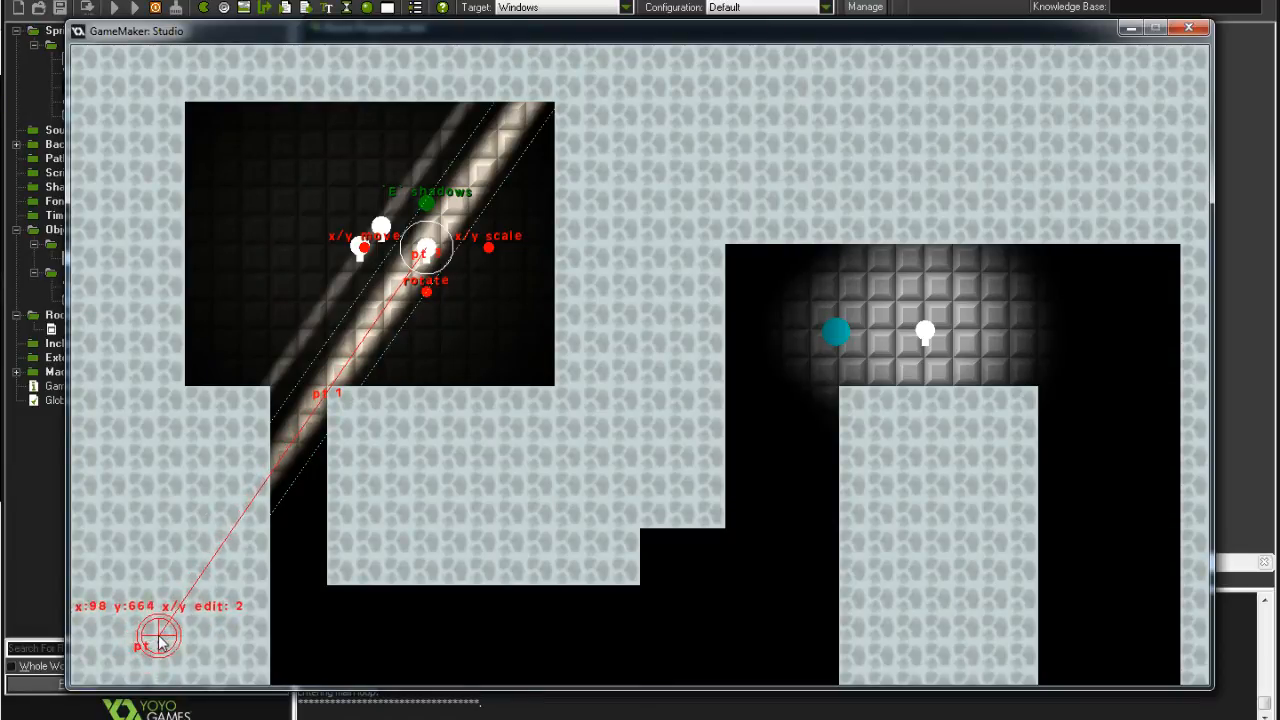
pyautogui.press('3')
pyautogui.moveTo(451, 657); pyautogui.dragTo(435, 646)
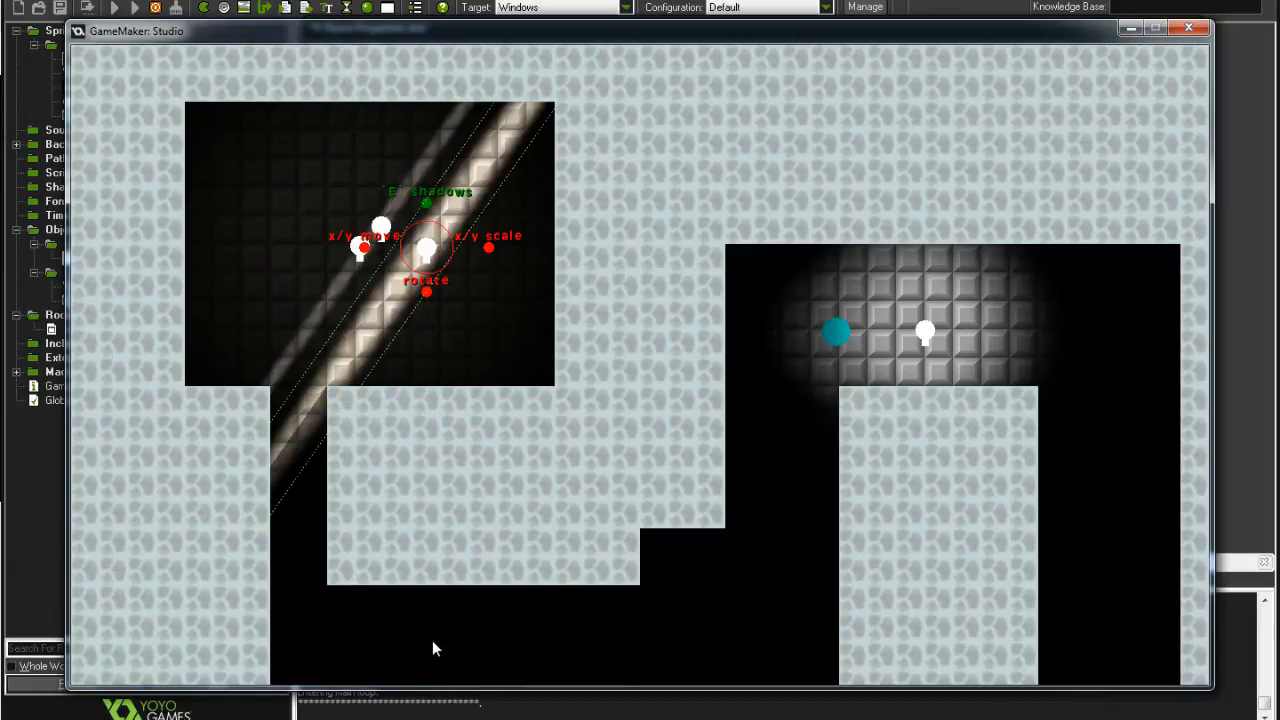
# Review the wider beam light's shadow points and set its shadow light level to 0.75.
pyautogui.press('q')
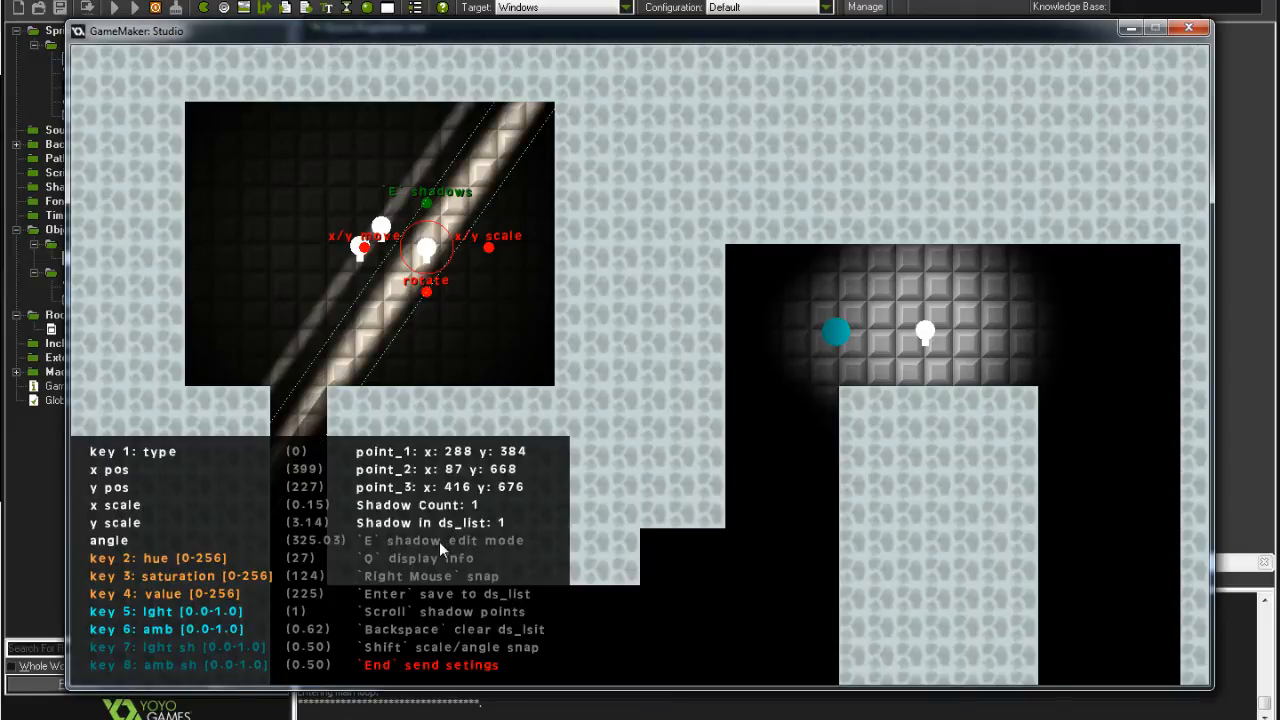
pyautogui.press('q')
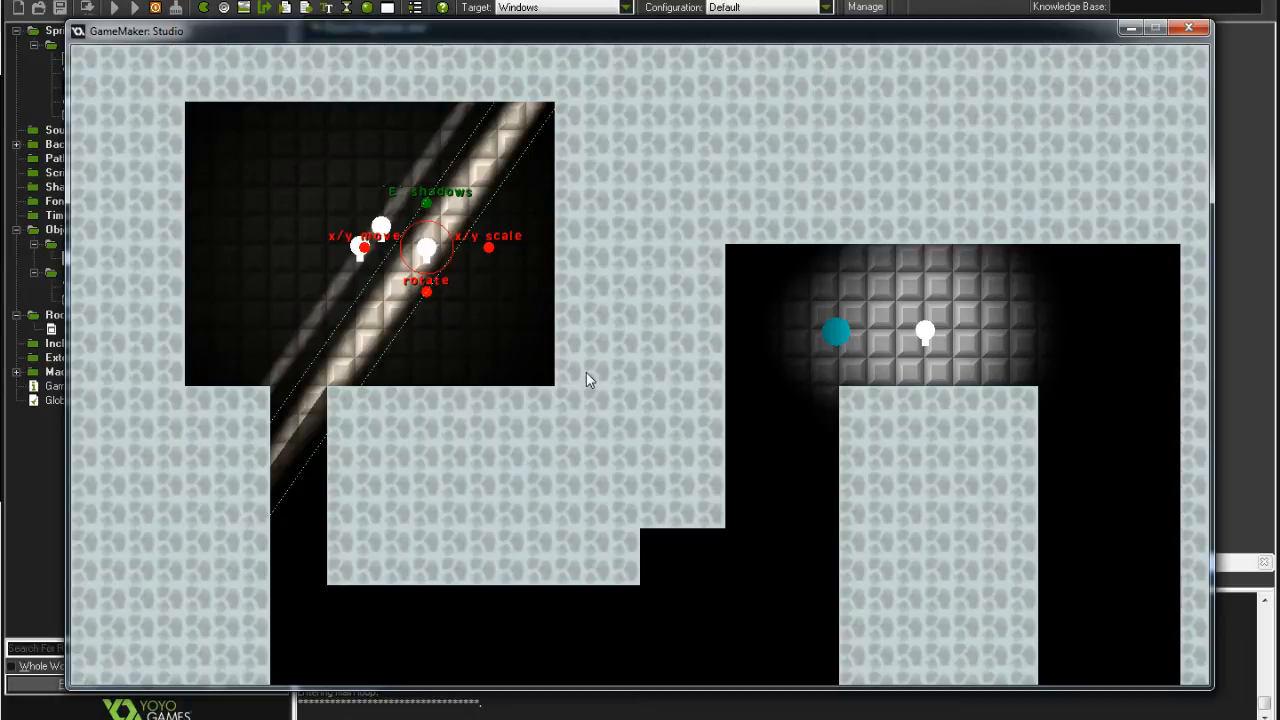
pyautogui.press('q')
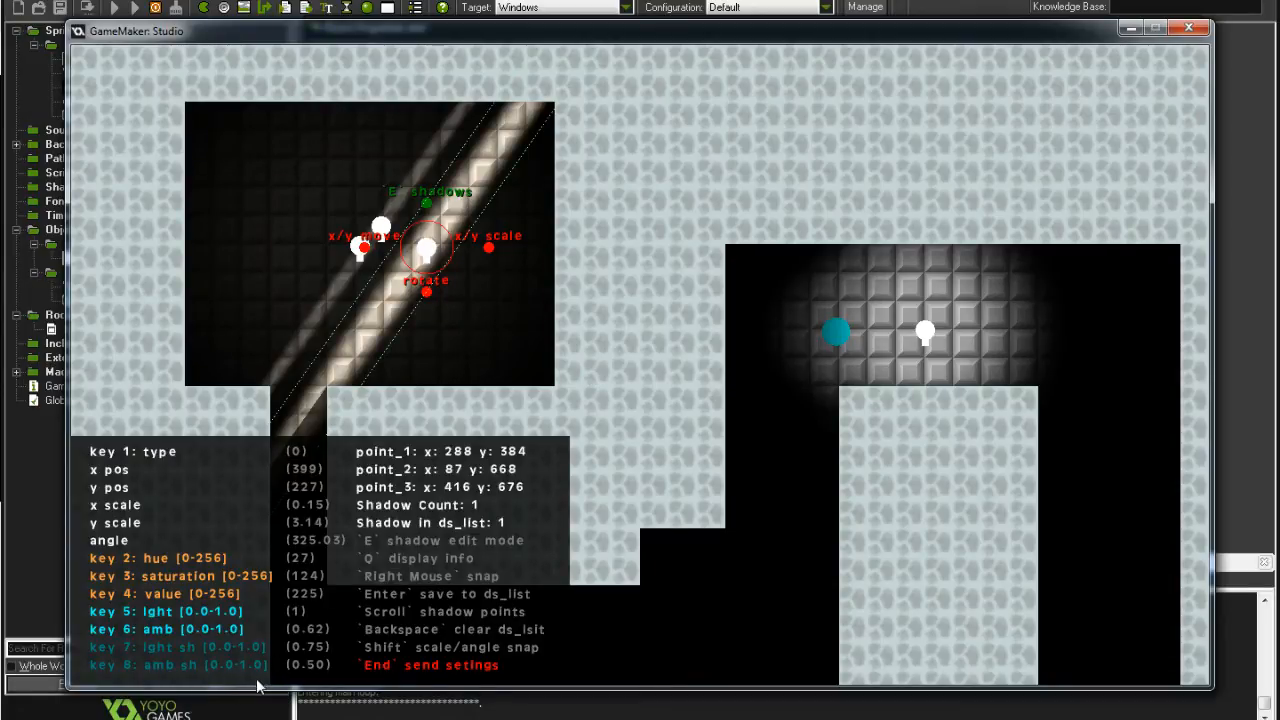
pyautogui.press('q')
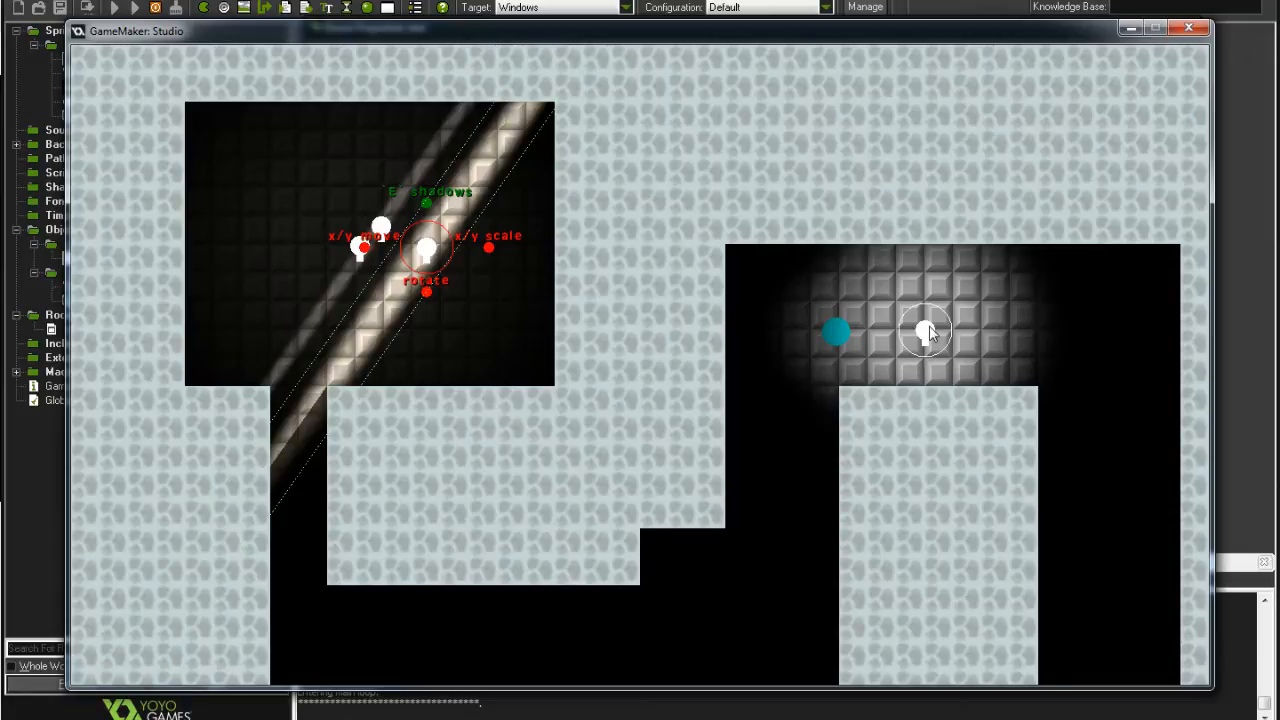
# Change the round corridor light to type 1, scale it to about 2.93 by 3.75, move it to x 841 and rotate it to about 400°.
pyautogui.click(846, 315)
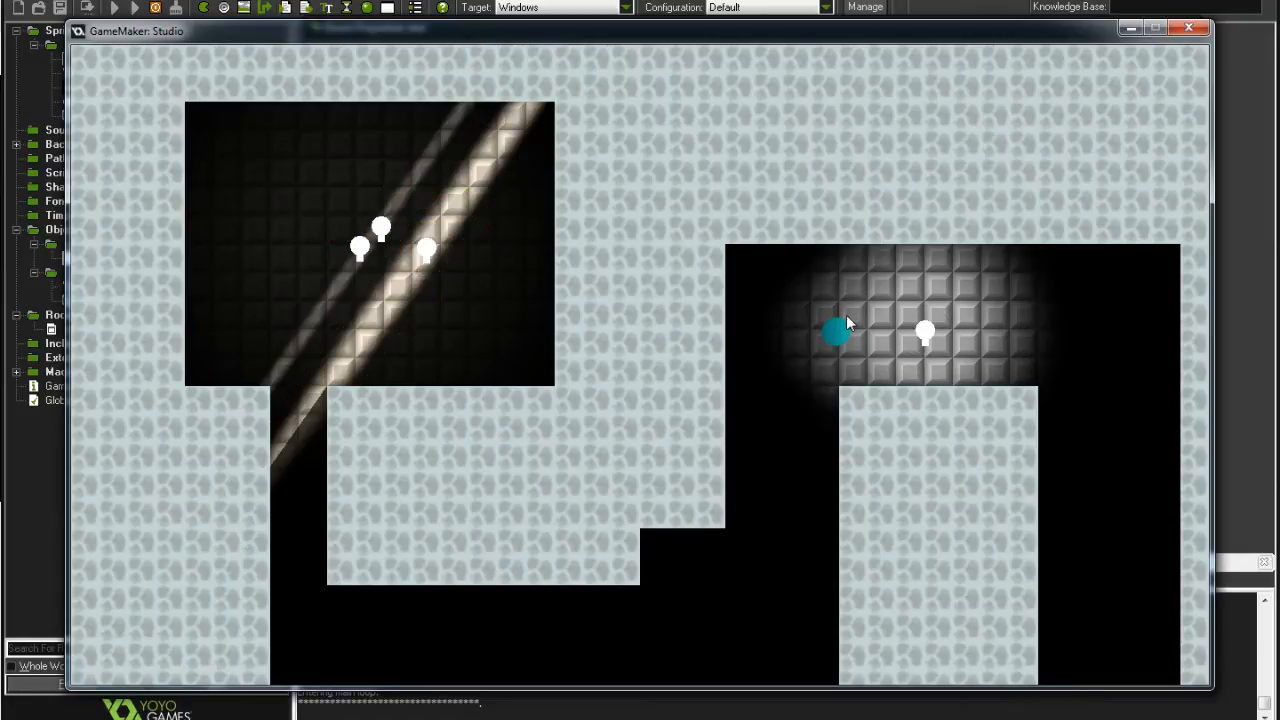
pyautogui.click(925, 333)
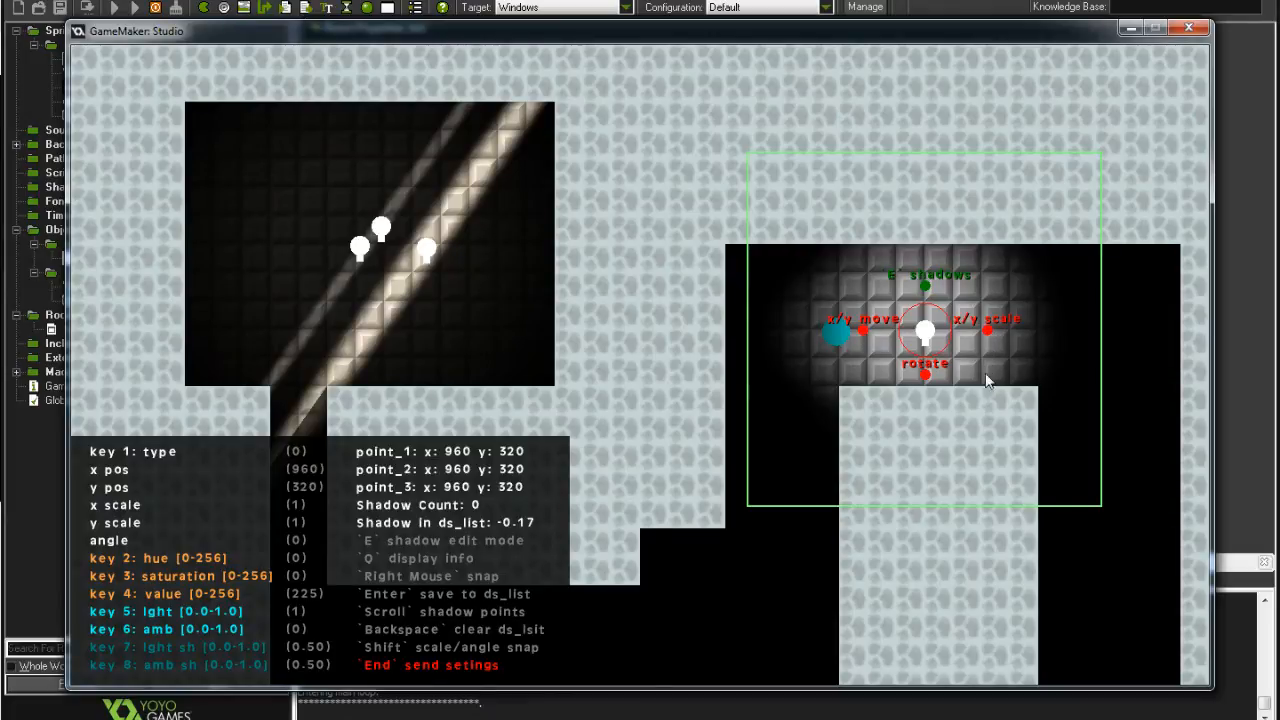
pyautogui.press('1')
pyautogui.moveTo(990, 330); pyautogui.dragTo(1079, 532)
pyautogui.moveTo(864, 333); pyautogui.dragTo(757, 330)
pyautogui.moveTo(818, 375); pyautogui.dragTo(892, 399)
pyautogui.moveTo(881, 330); pyautogui.dragTo(1079, 670)
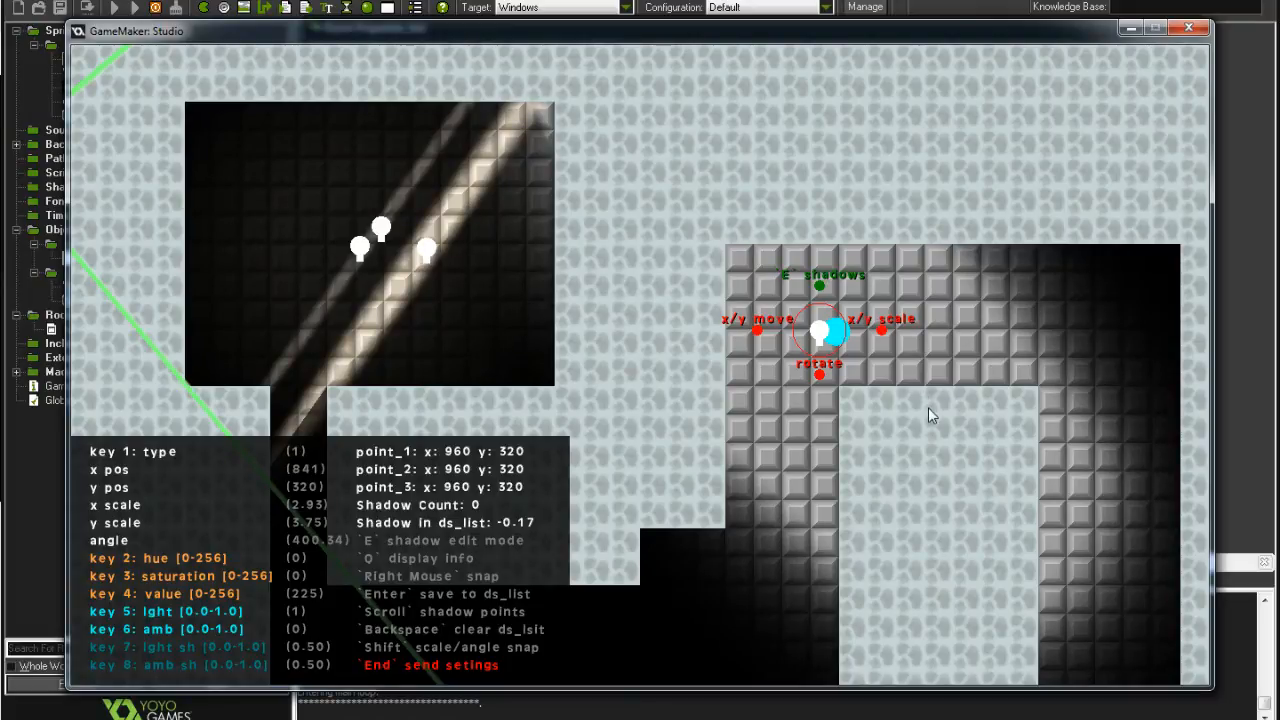
# Set the enlarged corridor light's light level to 0.88.
pyautogui.press('q')
pyautogui.press('q')
pyautogui.press('5')
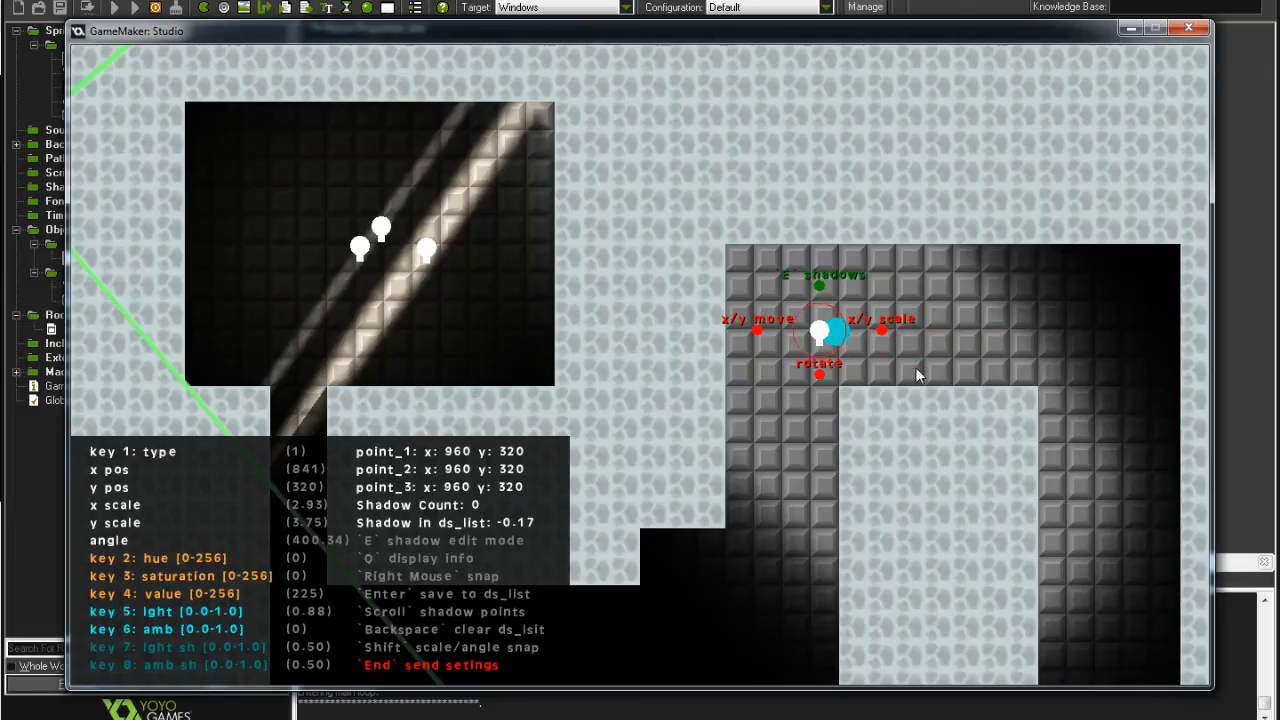
# Save a shadow triangle for the corridor light over the beam room, with points (544, 64), (544, 384) and (128, 64).
pyautogui.press('e')
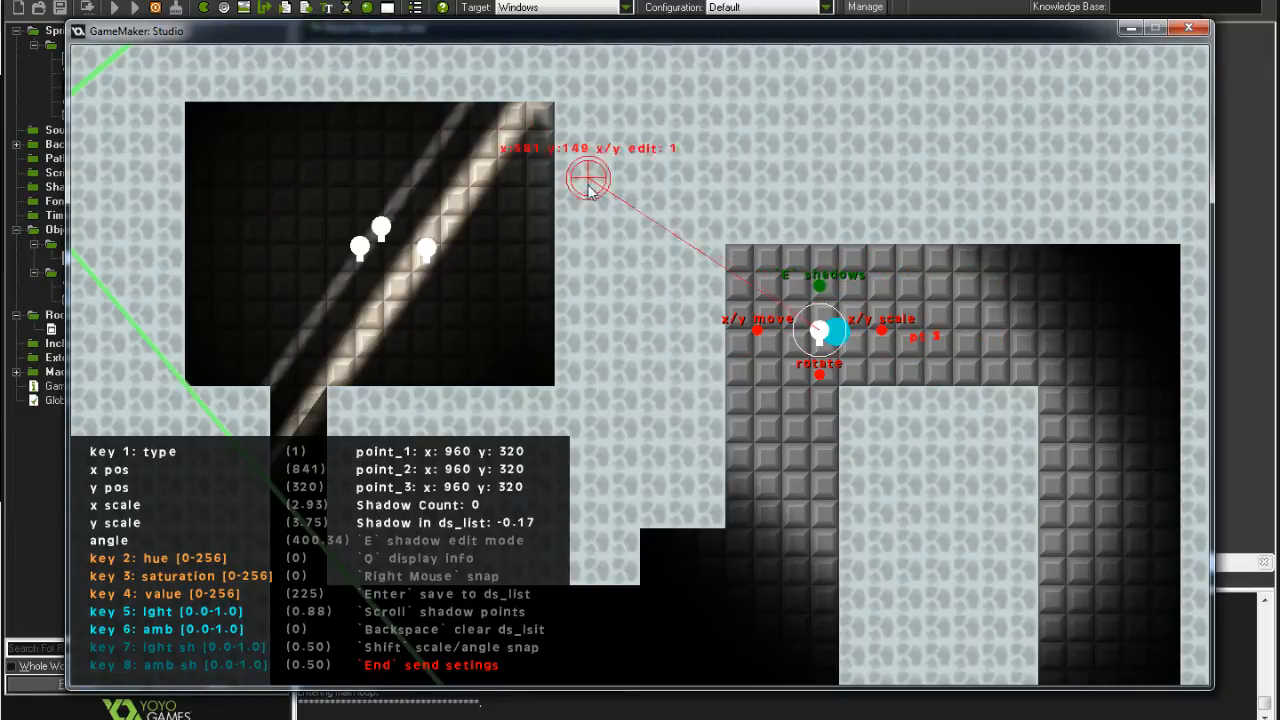
pyautogui.click(557, 106)
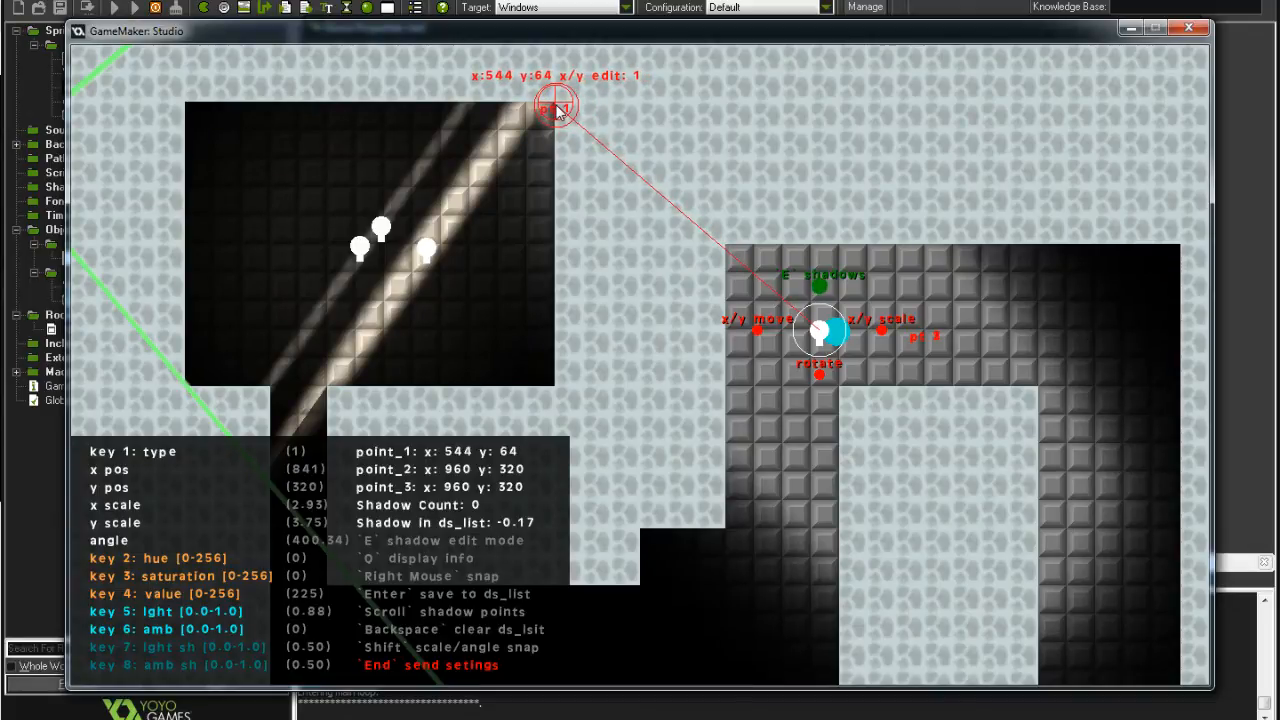
pyautogui.click(557, 395)
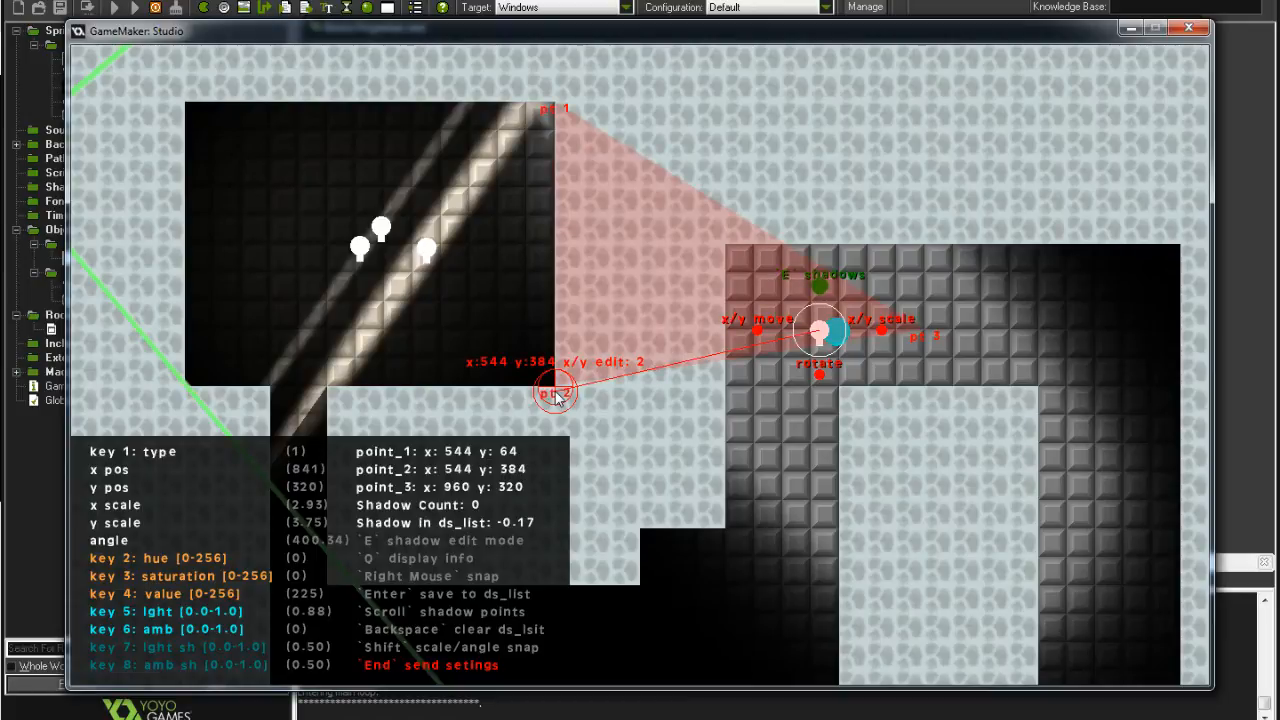
pyautogui.click(184, 110)
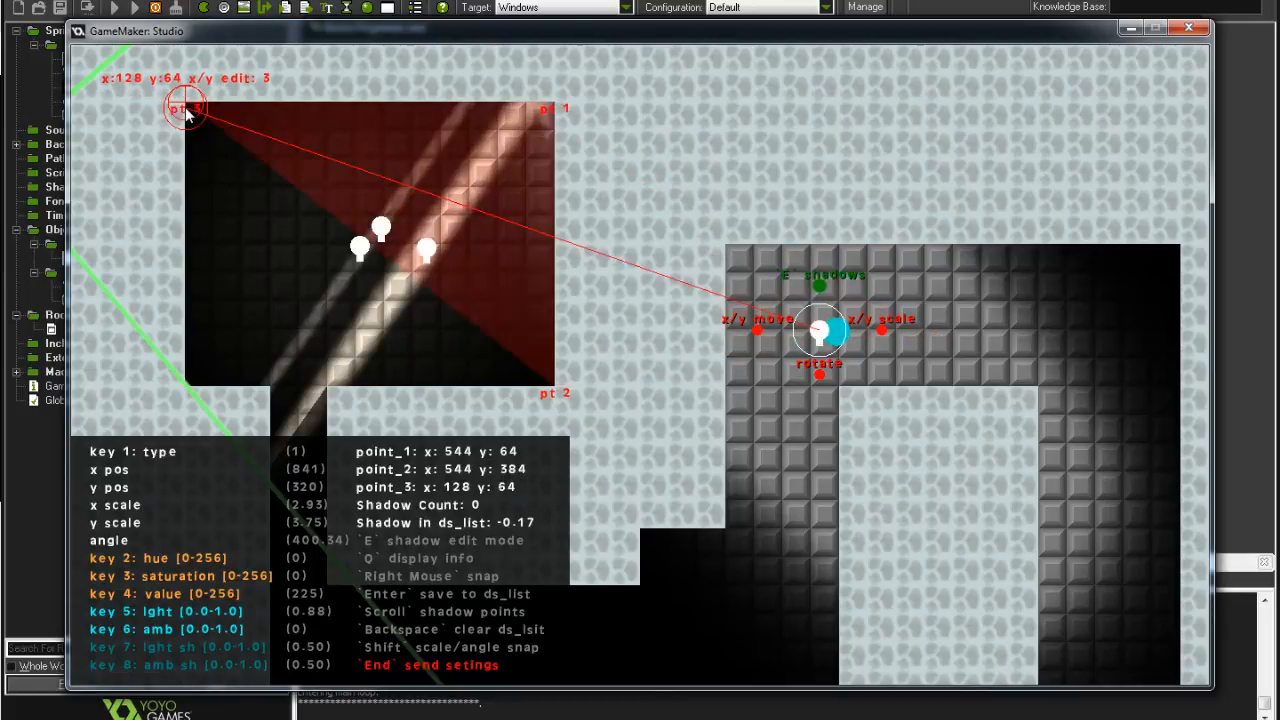
pyautogui.press('Return')
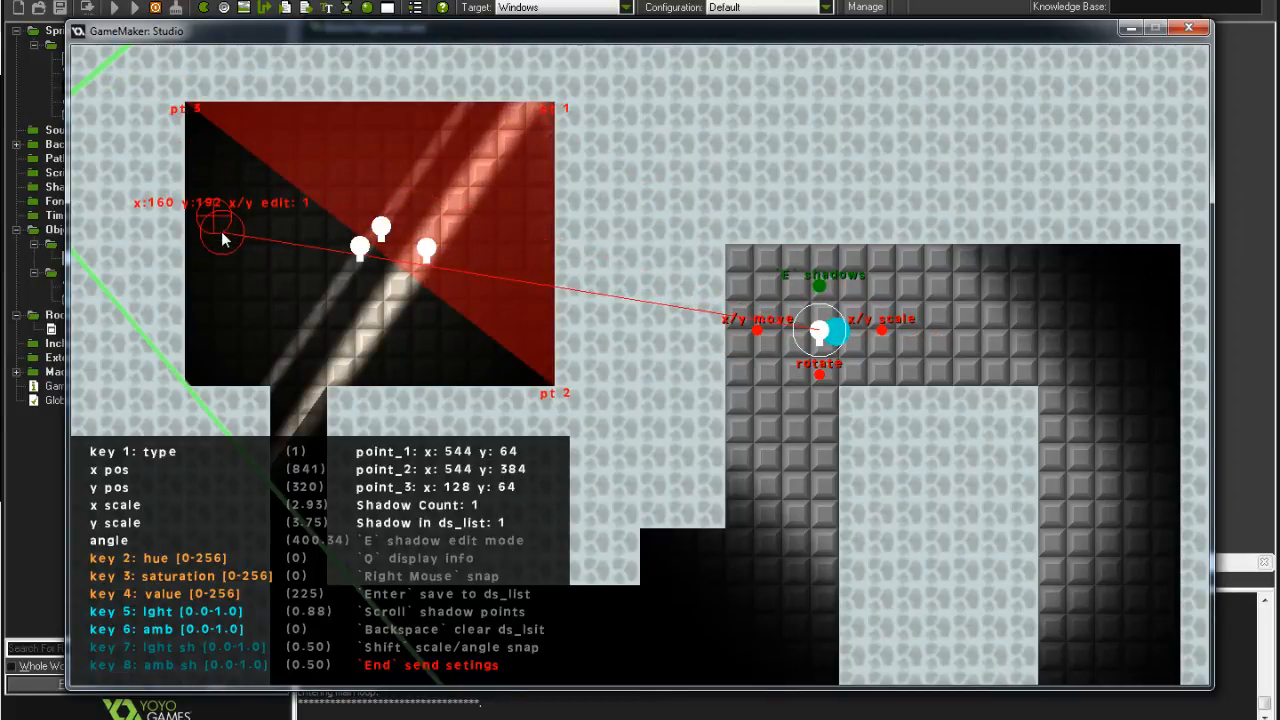
# Cover the rest of the beam room with a second saved shadow triangle, setting point 1 to (128, 384).
pyautogui.click(190, 390)
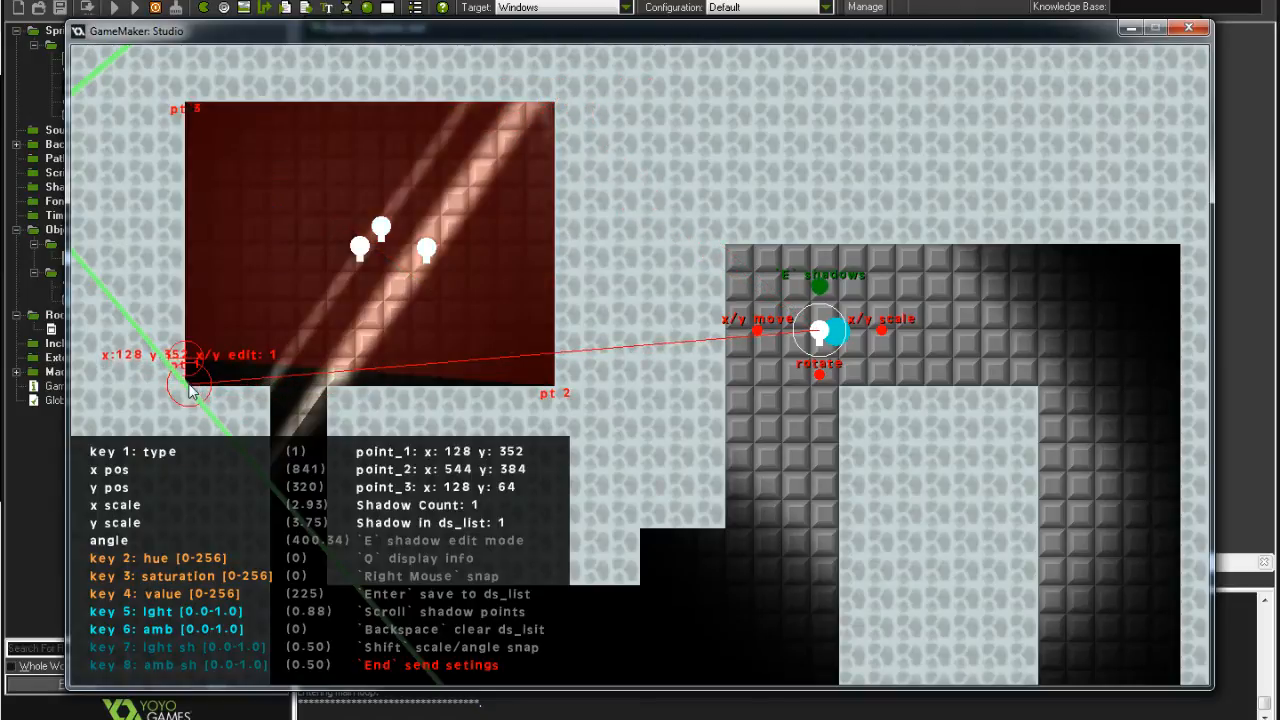
pyautogui.rightClick(190, 390)
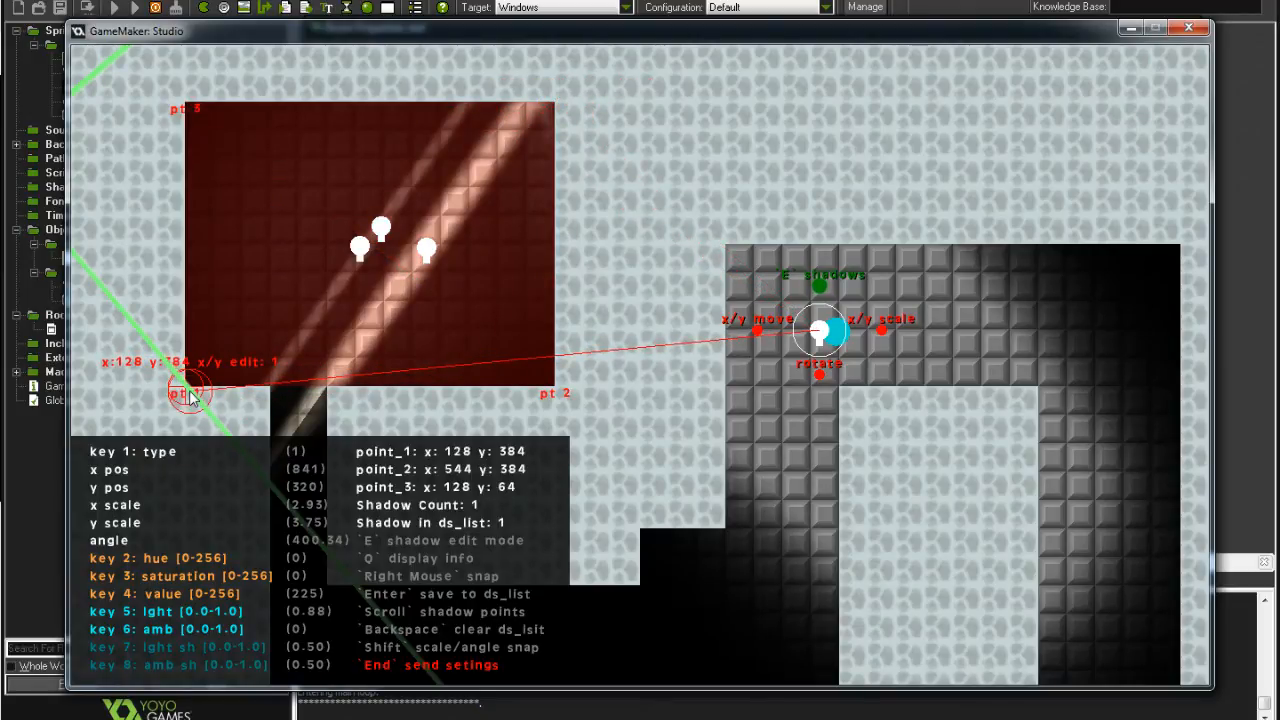
pyautogui.press('Return')
pyautogui.press('e')
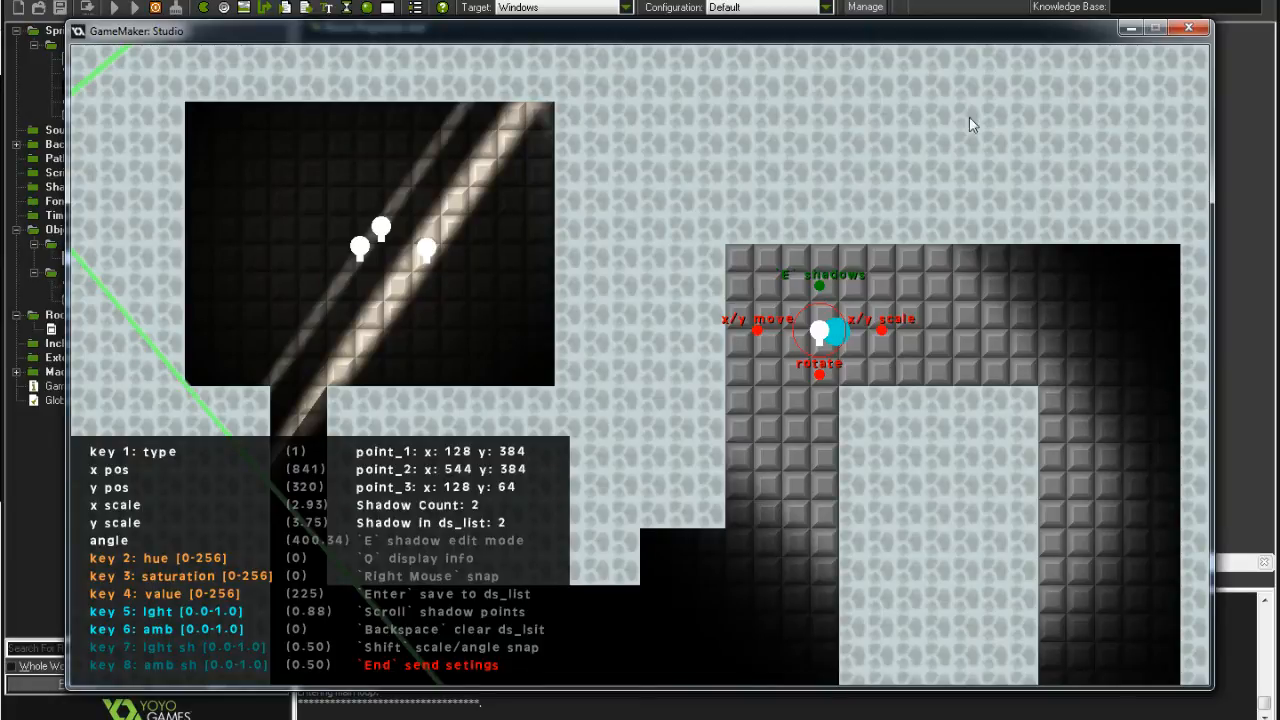
# Compare corridor shadow light levels such as 1 and 0.08, and leave the level at 0.26.
pyautogui.press('7')
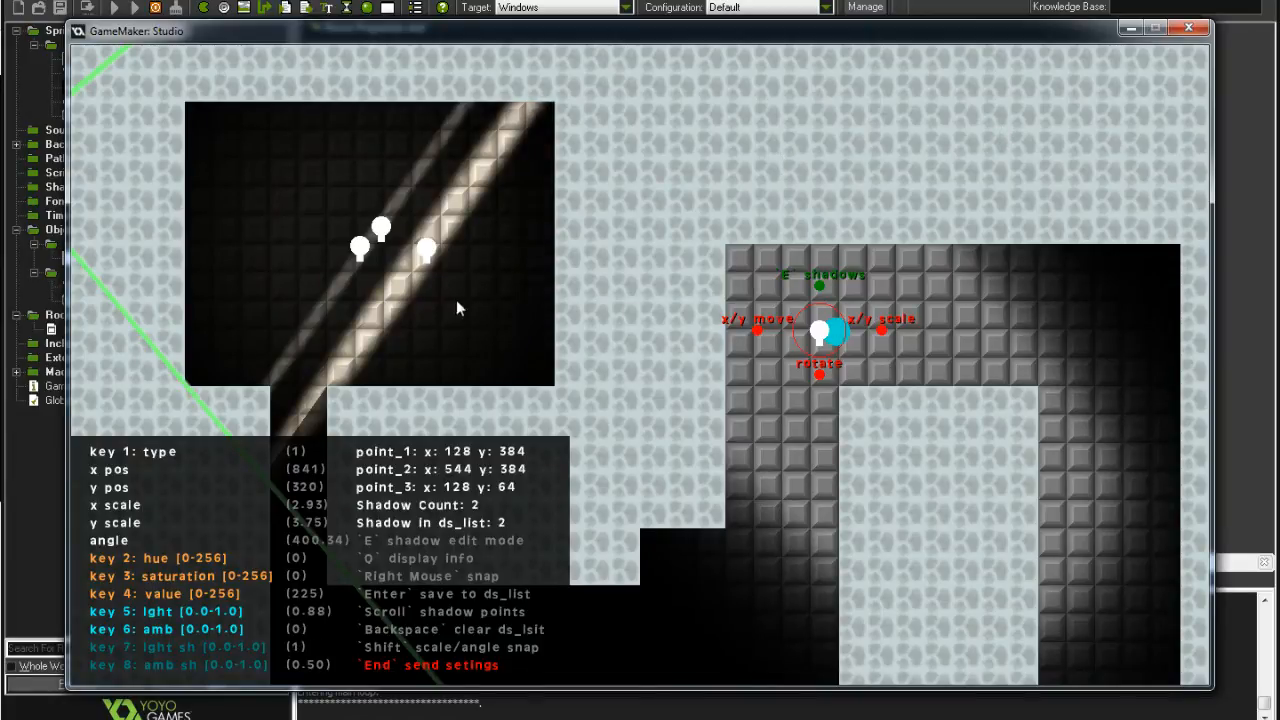
pyautogui.press('7')
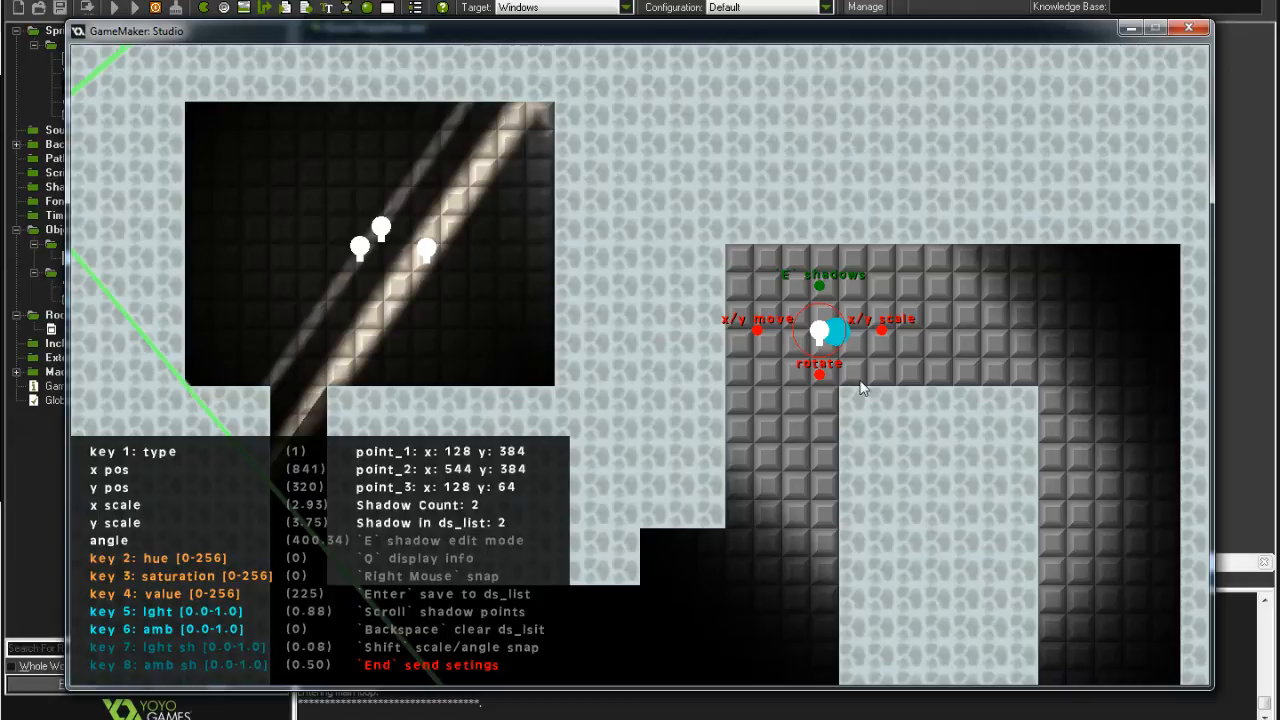
pyautogui.press('7')
pyautogui.press('7')
pyautogui.press('7')
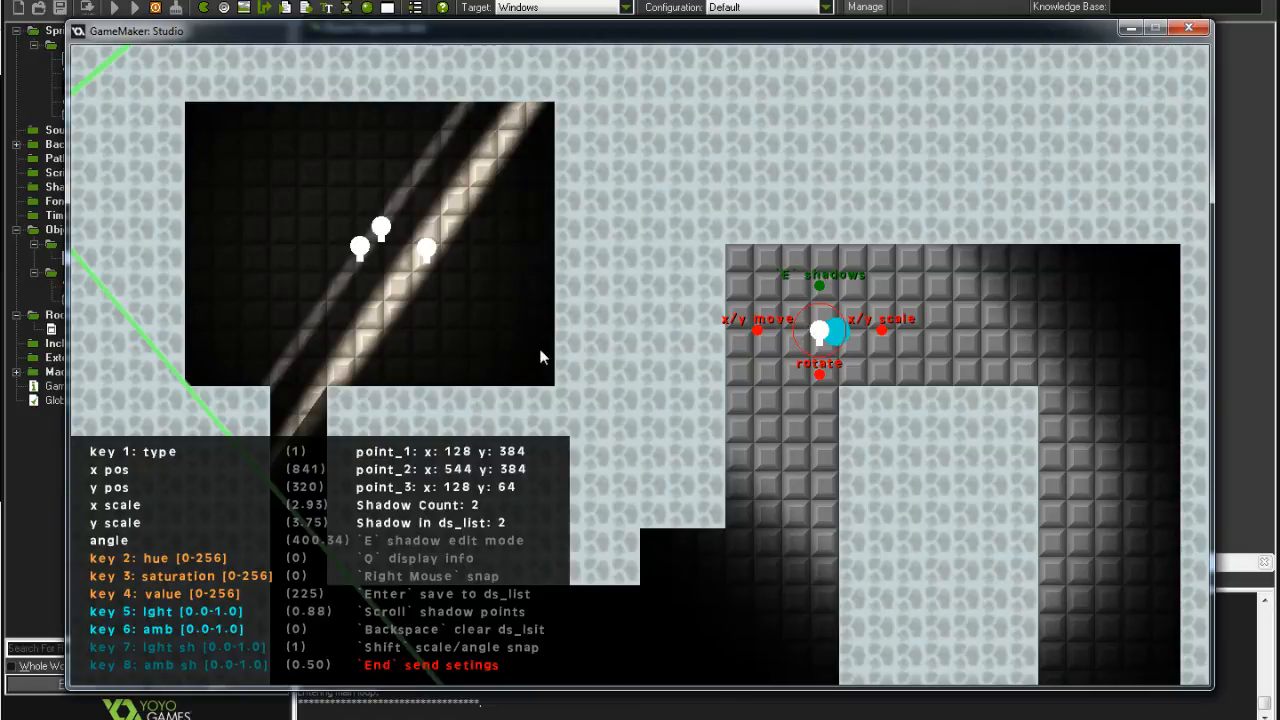
pyautogui.press('7')
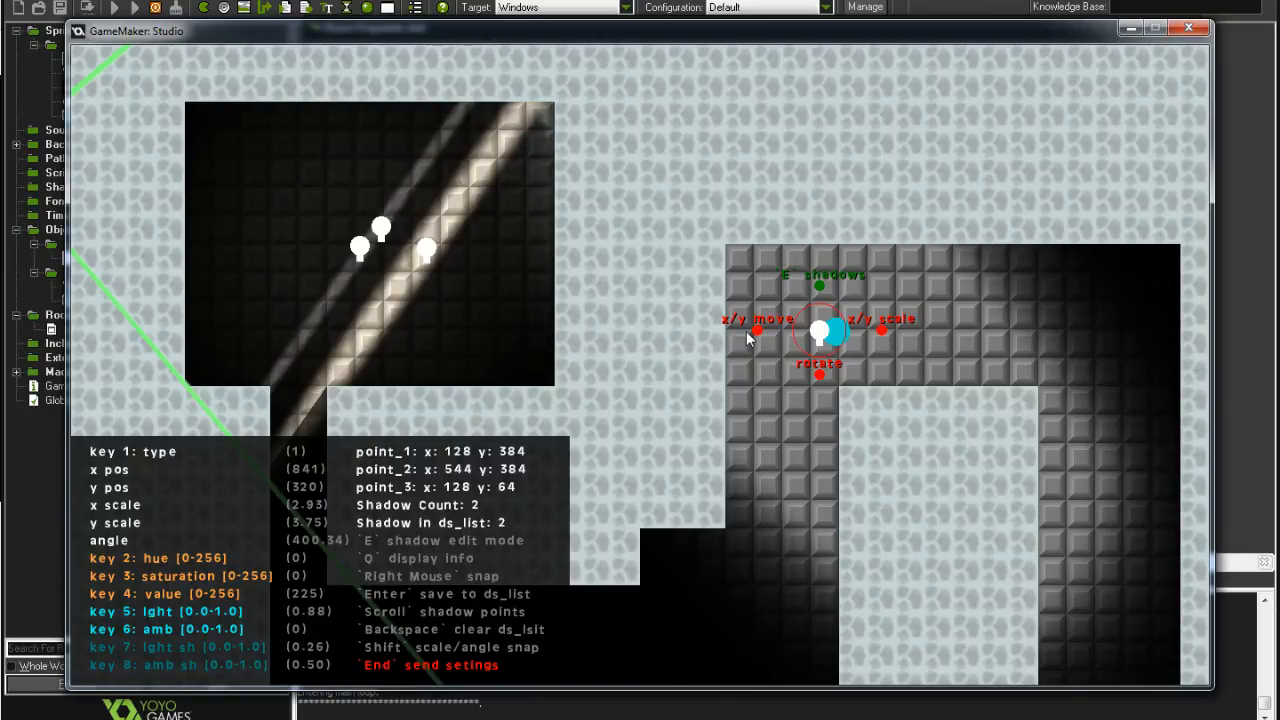
# Save a third shadow triangle behind the pillar's upper corner with points (1088, 384), (1352, 715) and (1012, 946).
pyautogui.press('e')
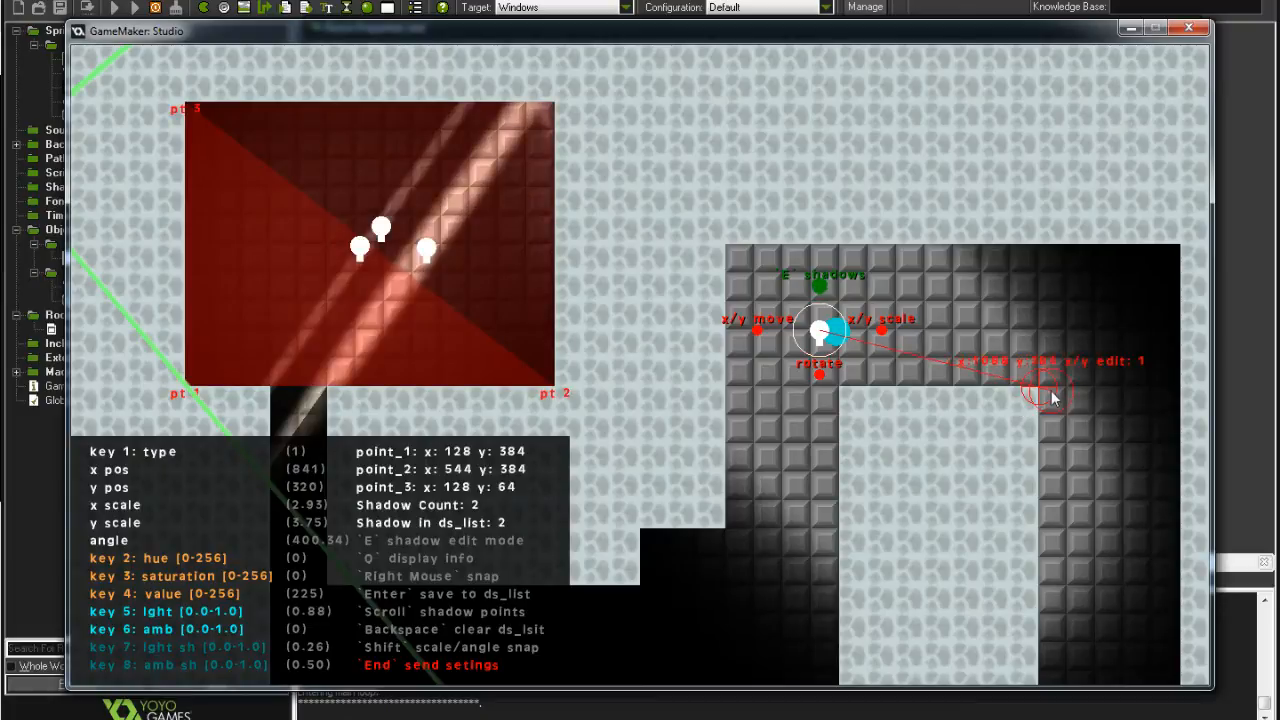
pyautogui.click(1045, 397)
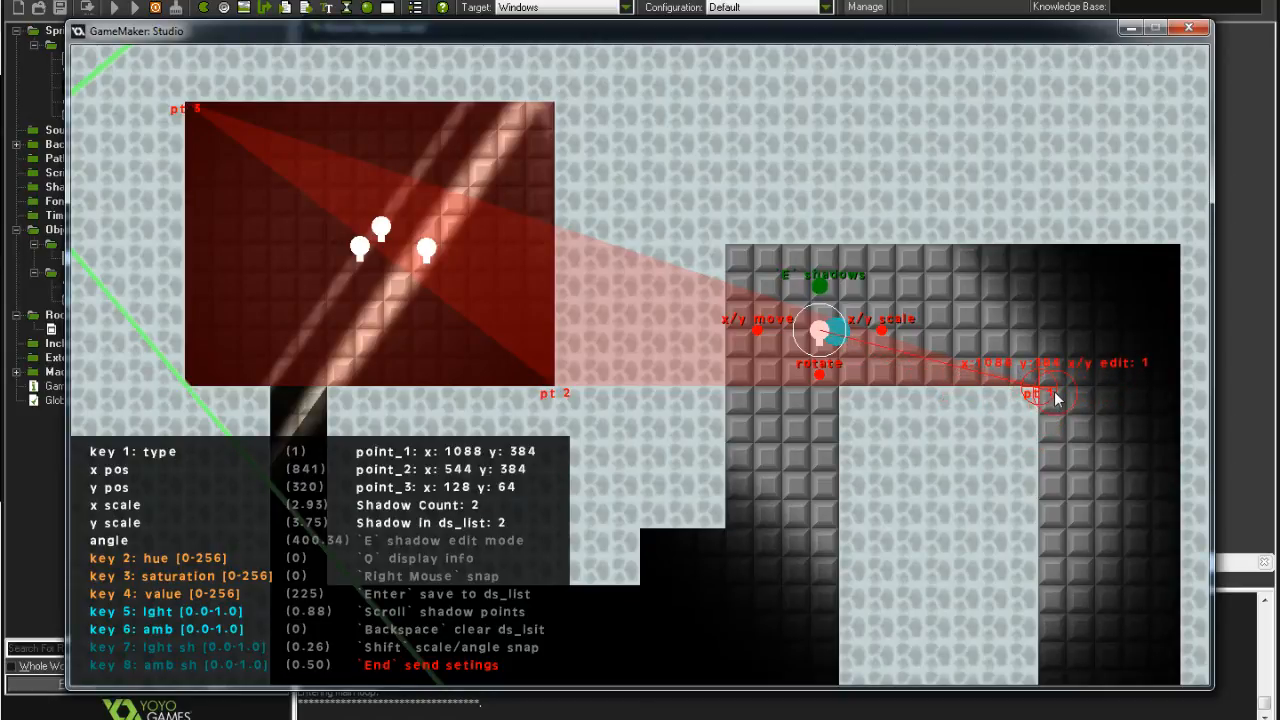
pyautogui.press('d')
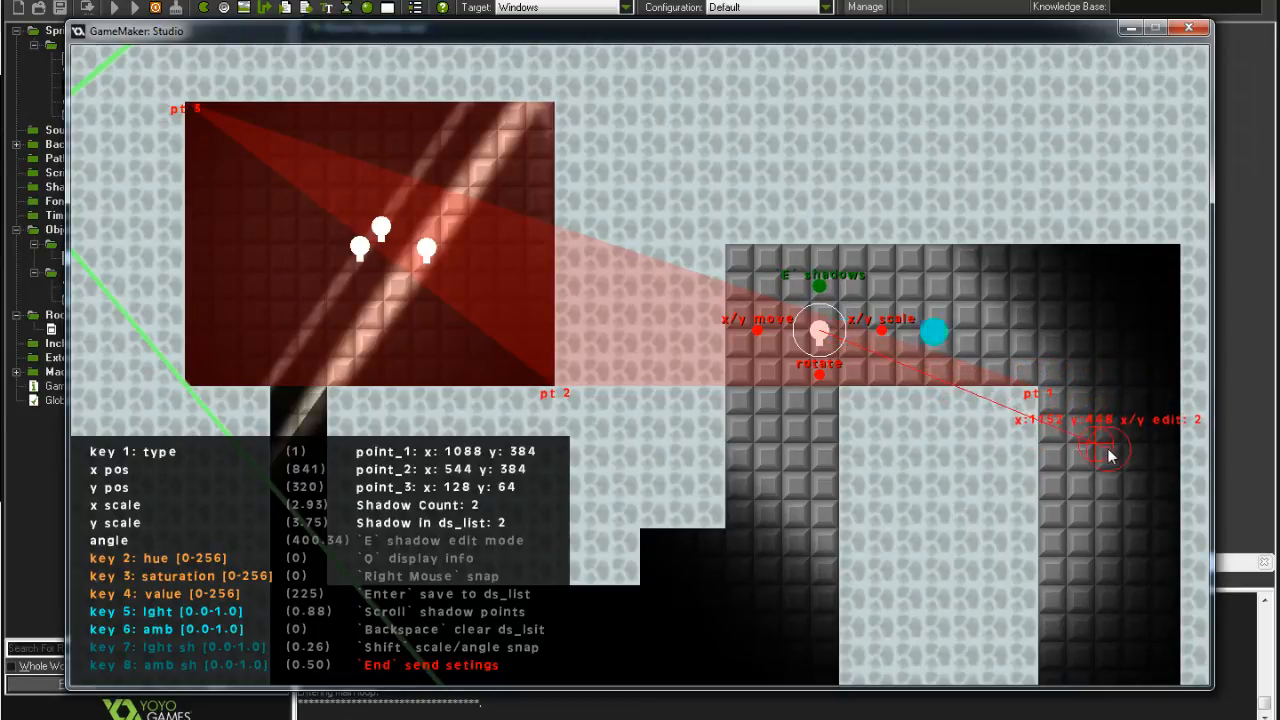
pyautogui.press('s')
pyautogui.press('s')
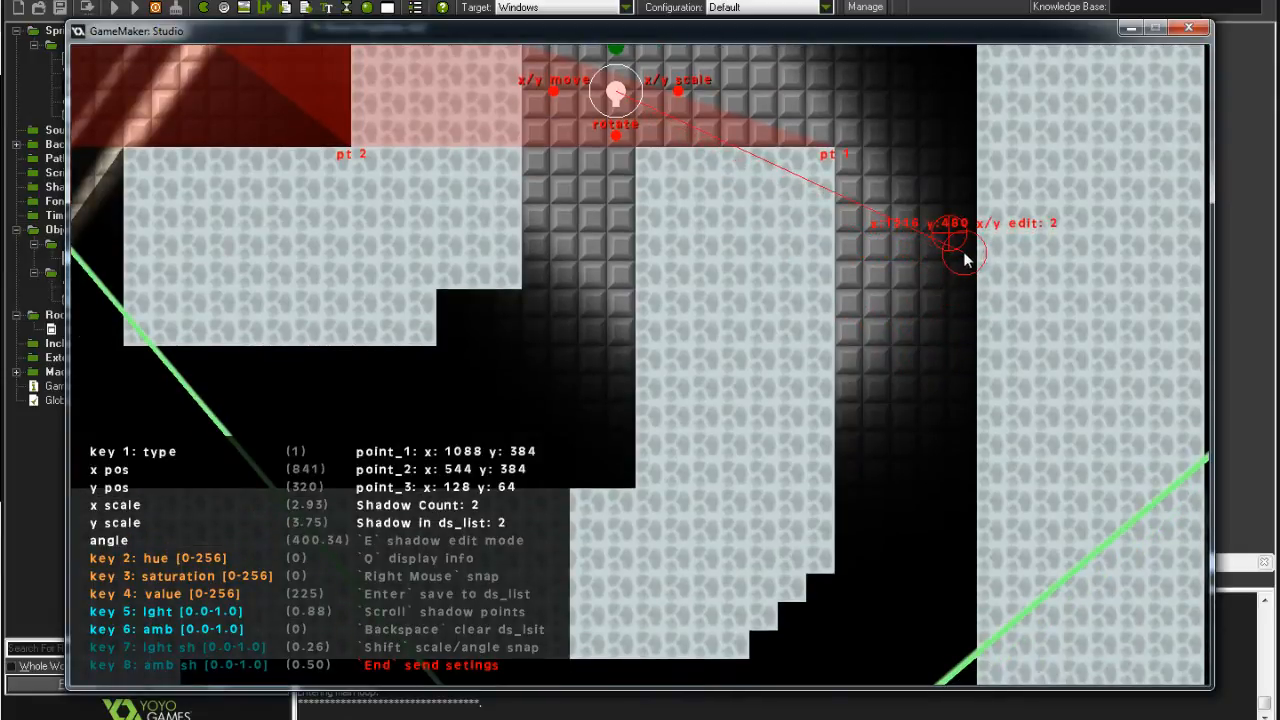
pyautogui.press('w')
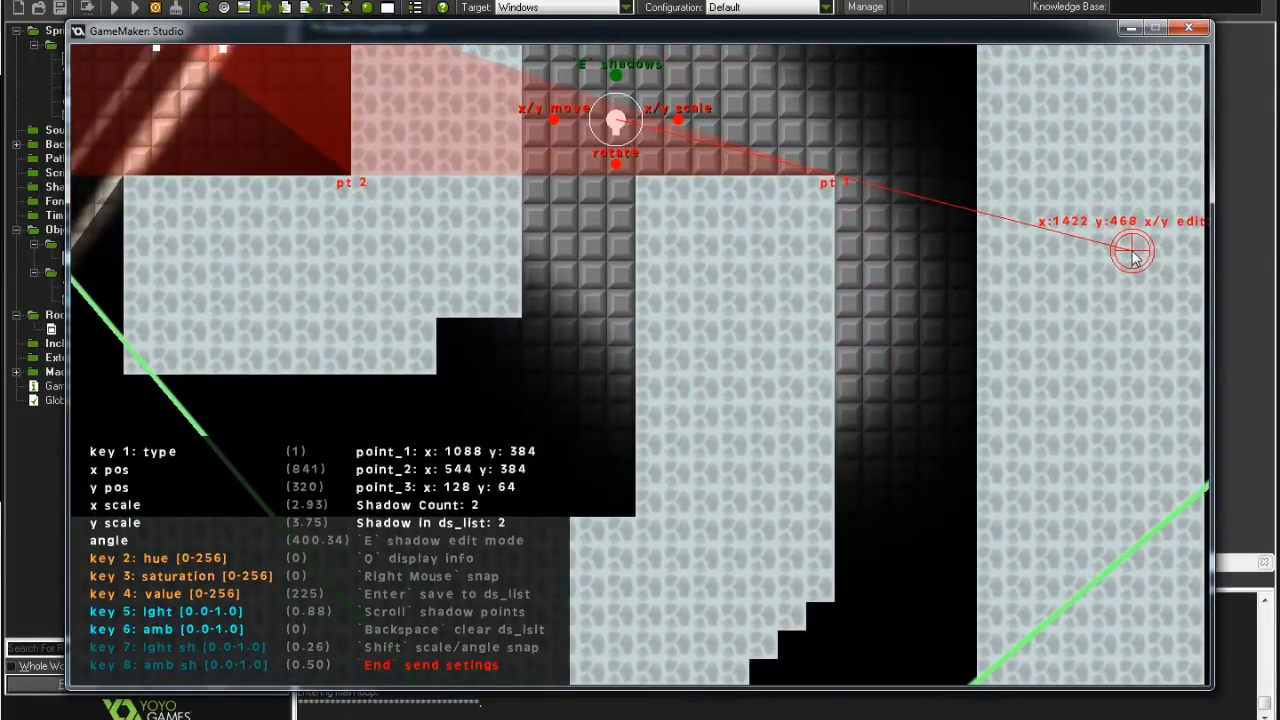
pyautogui.click(1068, 487)
pyautogui.click(1067, 463)
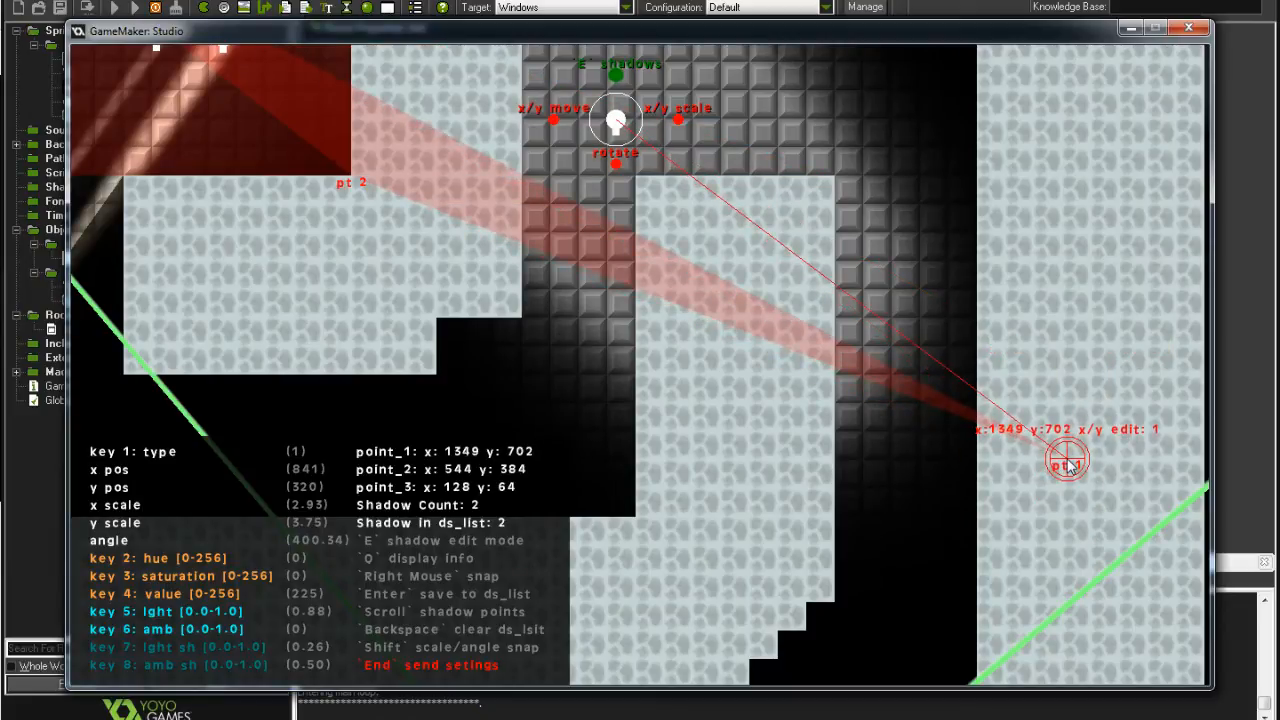
pyautogui.click(834, 183)
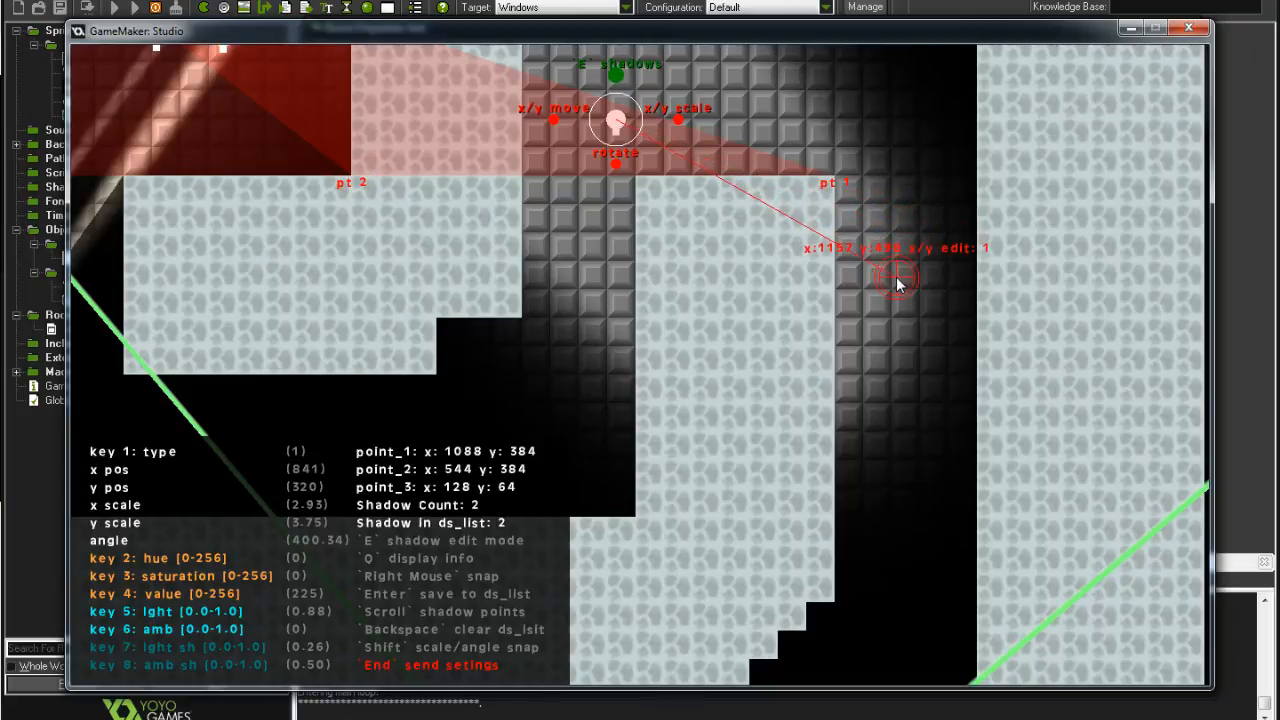
pyautogui.moveTo(1116, 404)
pyautogui.mouseDown()
pyautogui.moveTo(1069, 477)
pyautogui.moveTo(765, 540)
pyautogui.moveTo(690, 705)
pyautogui.moveTo(777, 640)
pyautogui.moveTo(814, 558)
pyautogui.moveTo(769, 684)
pyautogui.mouseUp()
pyautogui.press('Return')
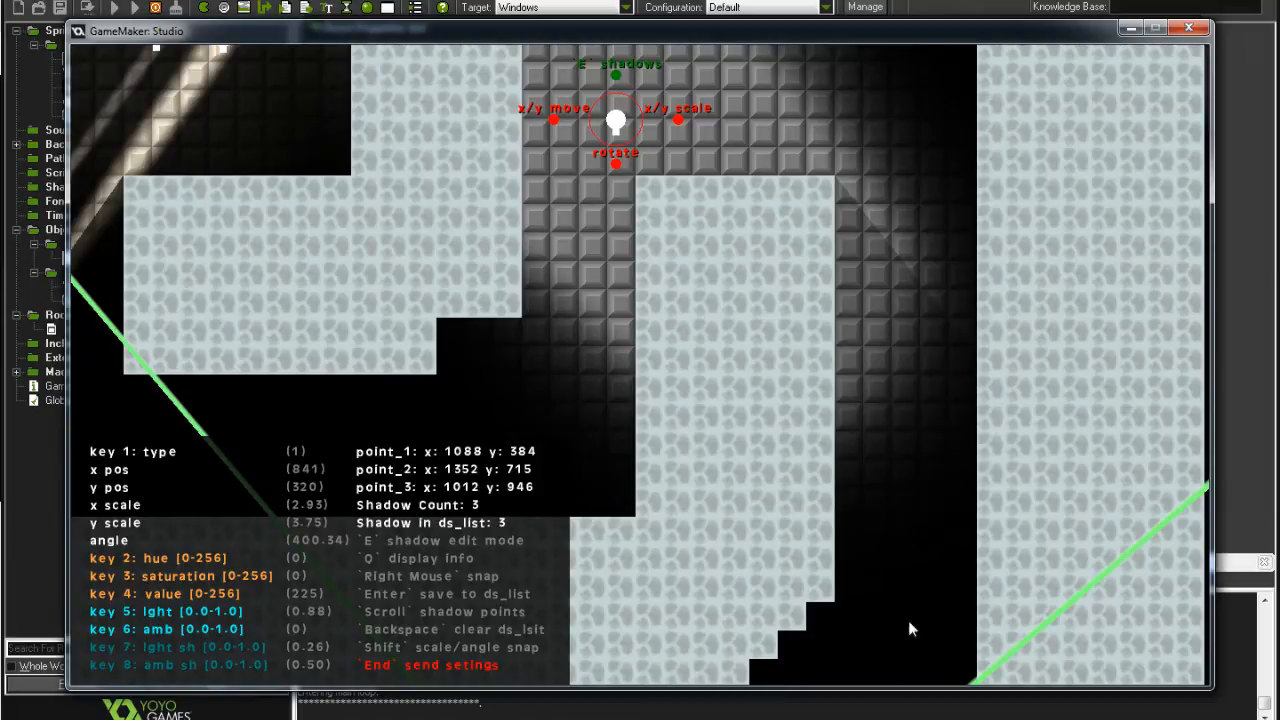
# Set the corridor light's shadow light level to 0.70 and hide the editing information.
pyautogui.press('w')
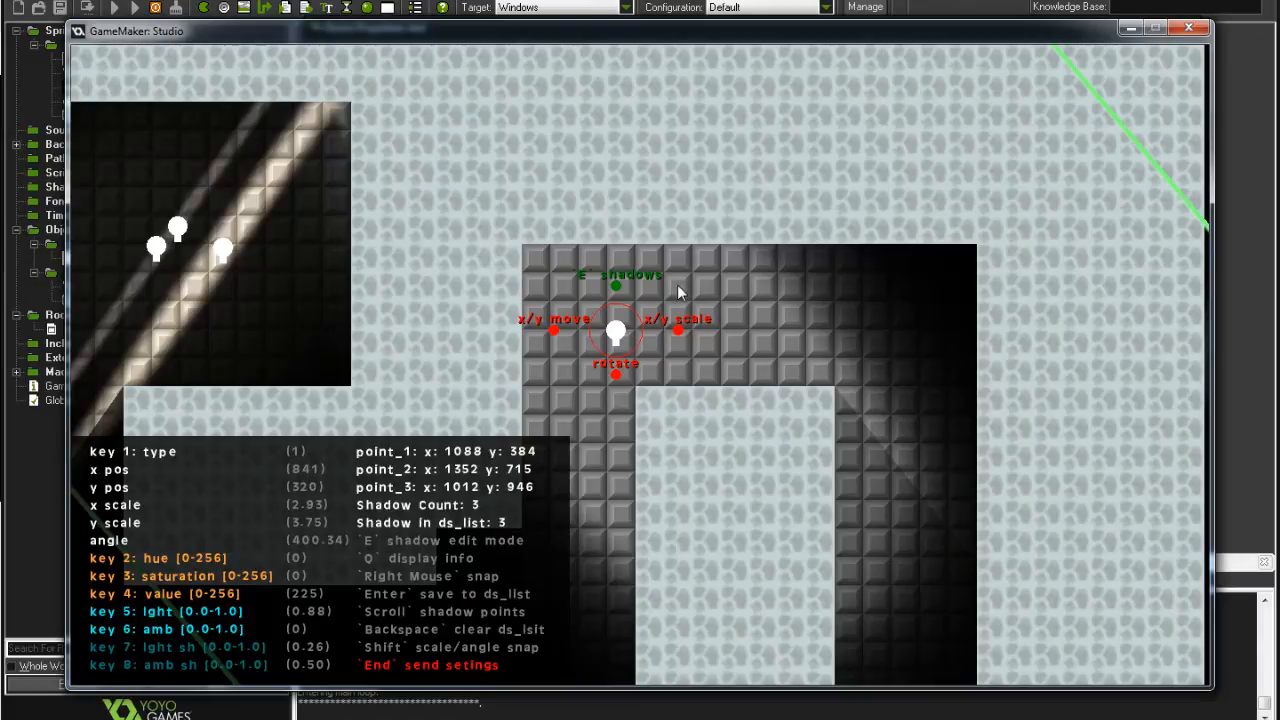
pyautogui.press('7')
pyautogui.scroll(-4, 765, 325)
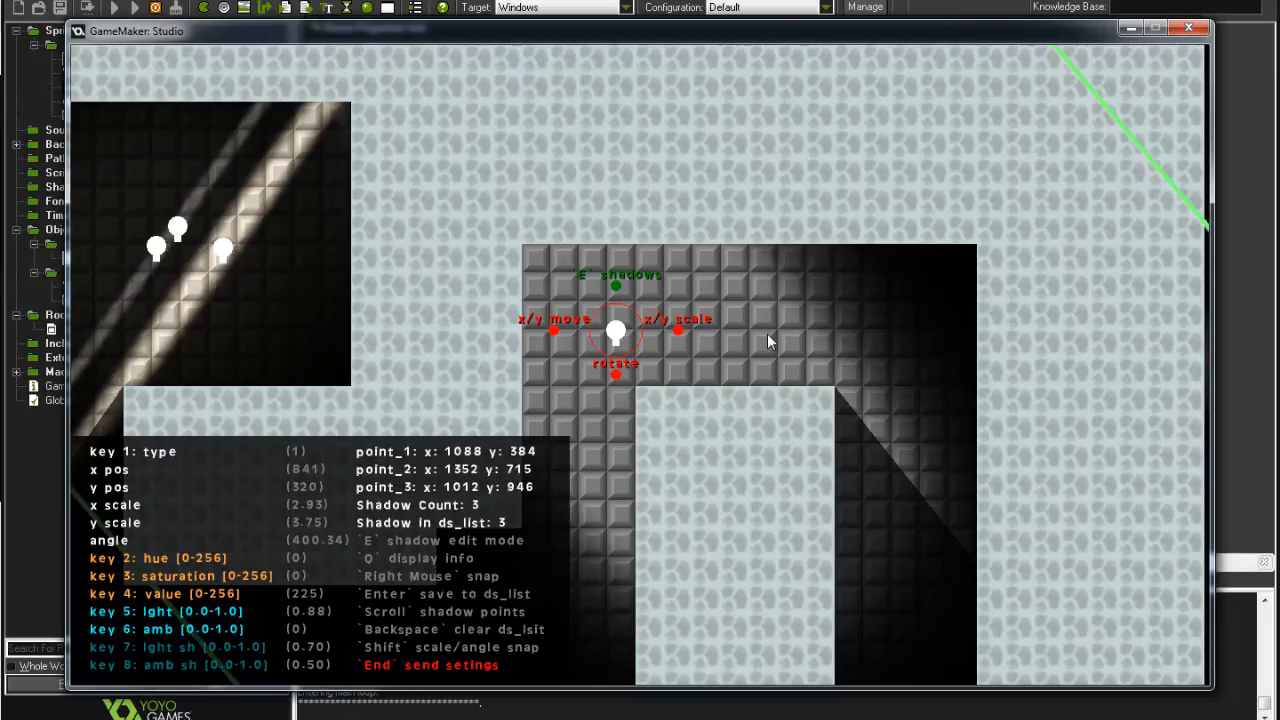
pyautogui.press('e')
pyautogui.press('q')
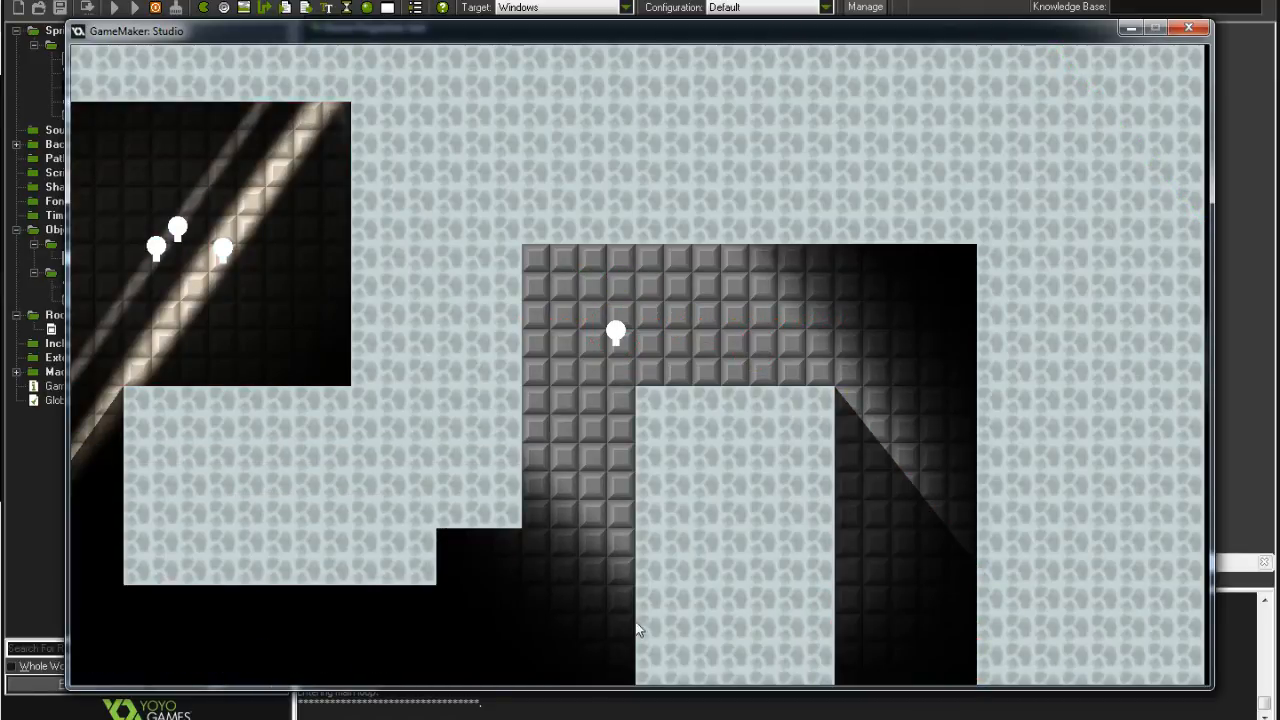
# Add a shadow triangle below the stepped wall corner with points at (736, 544), about (606, 817) and about (381, 495).
pyautogui.press('s')
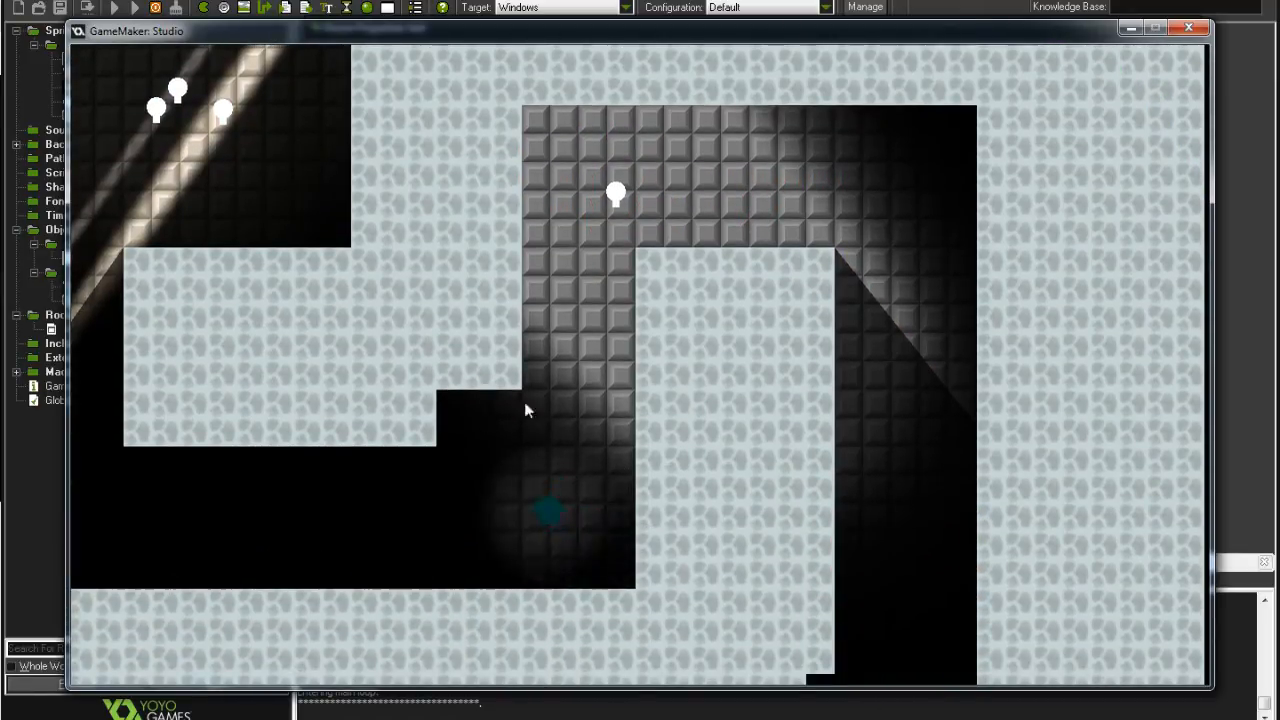
pyautogui.press('e')
pyautogui.press('q')
pyautogui.press('q')
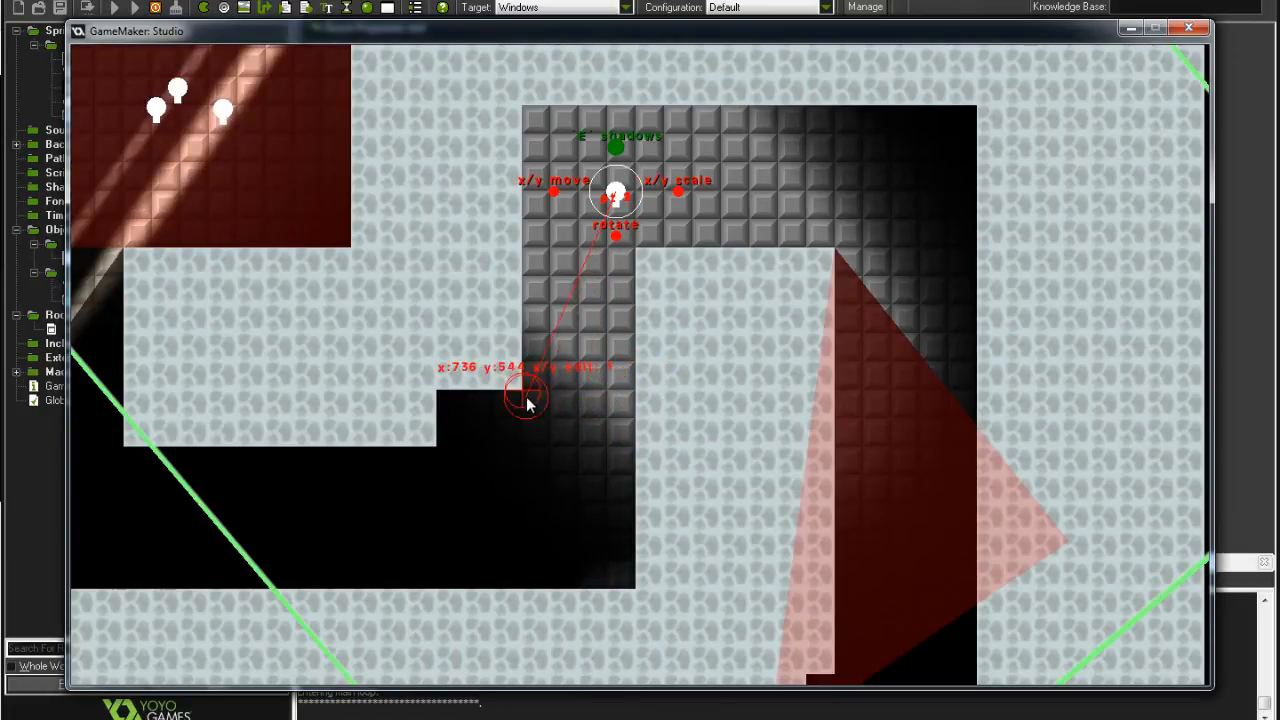
pyautogui.click(522, 398)
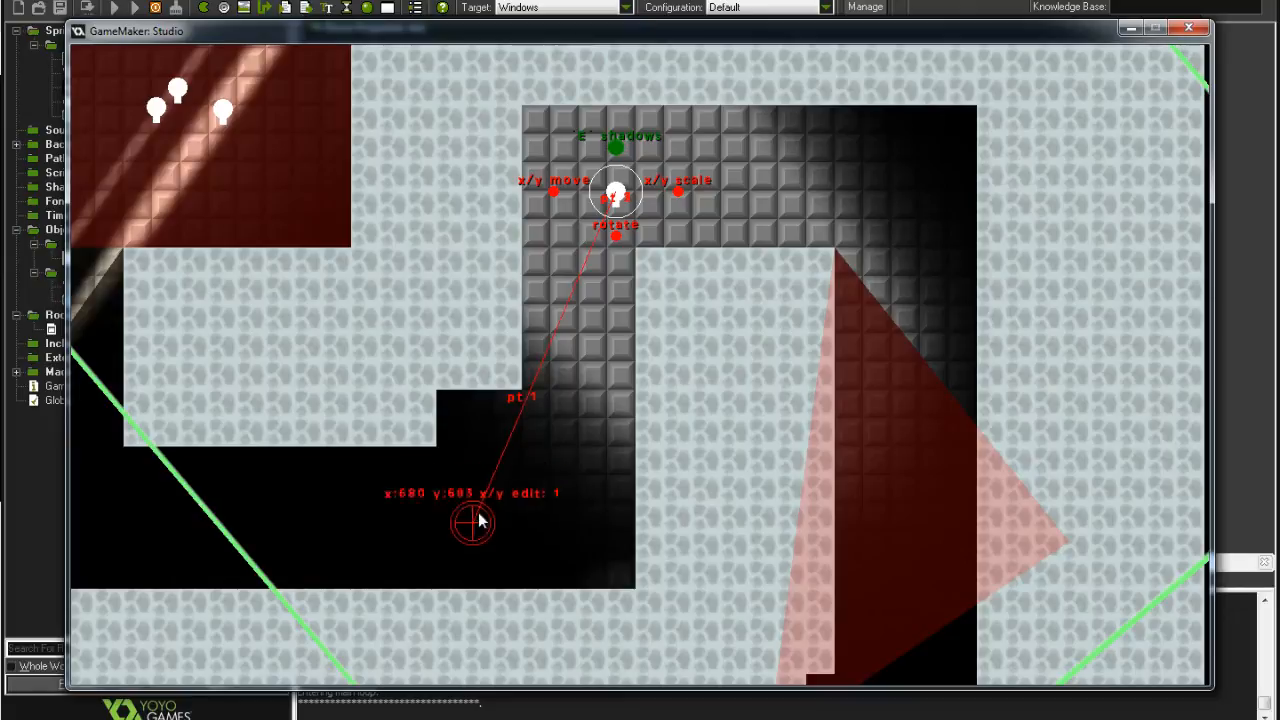
pyautogui.click(406, 636)
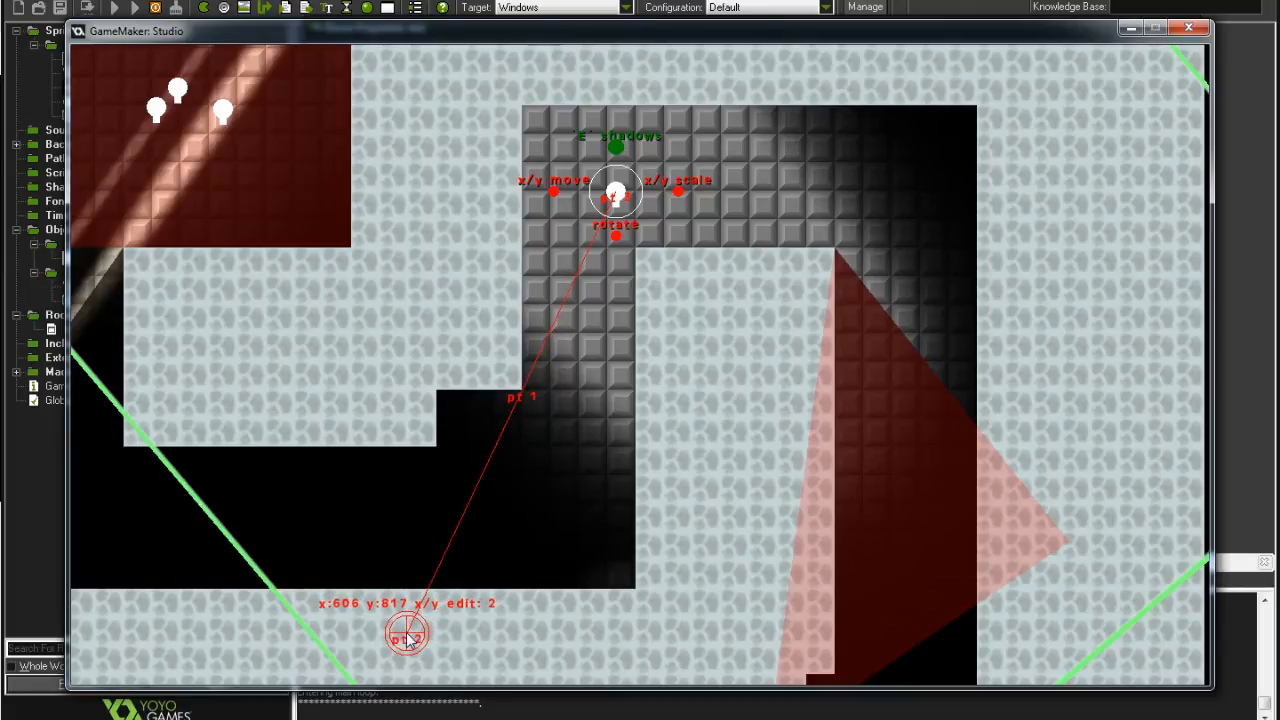
pyautogui.click(214, 350)
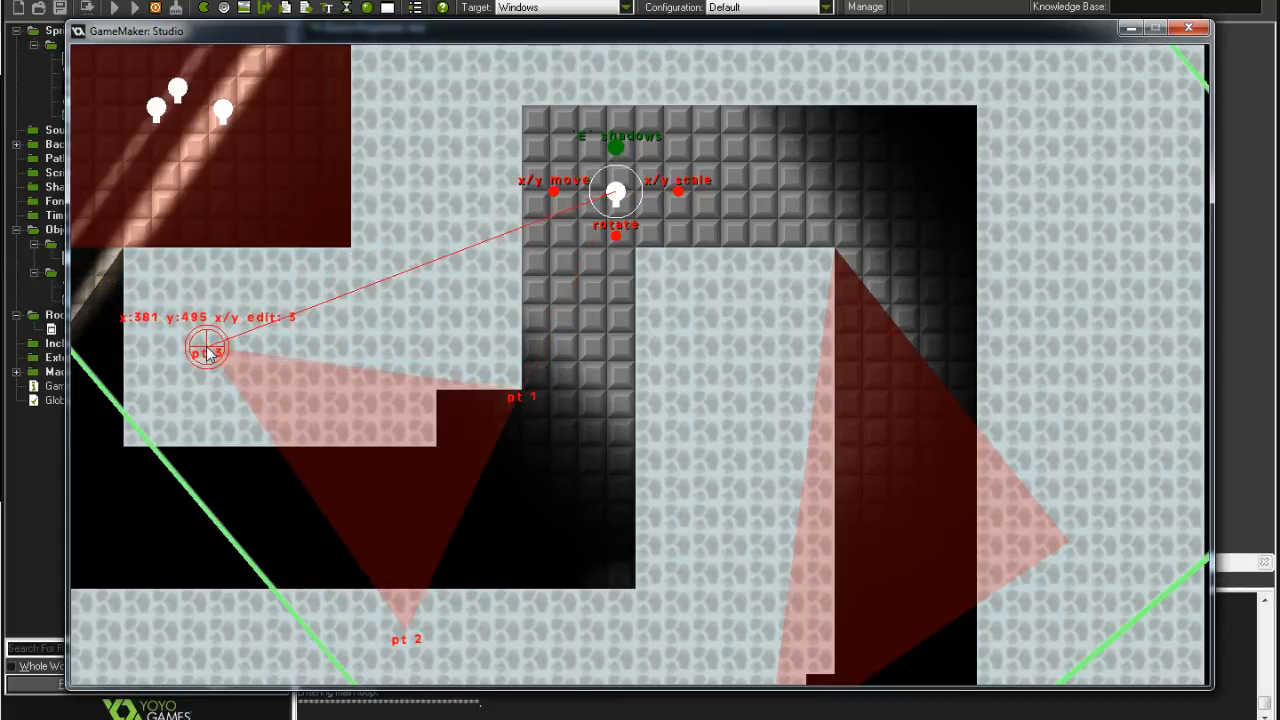
pyautogui.press('e')
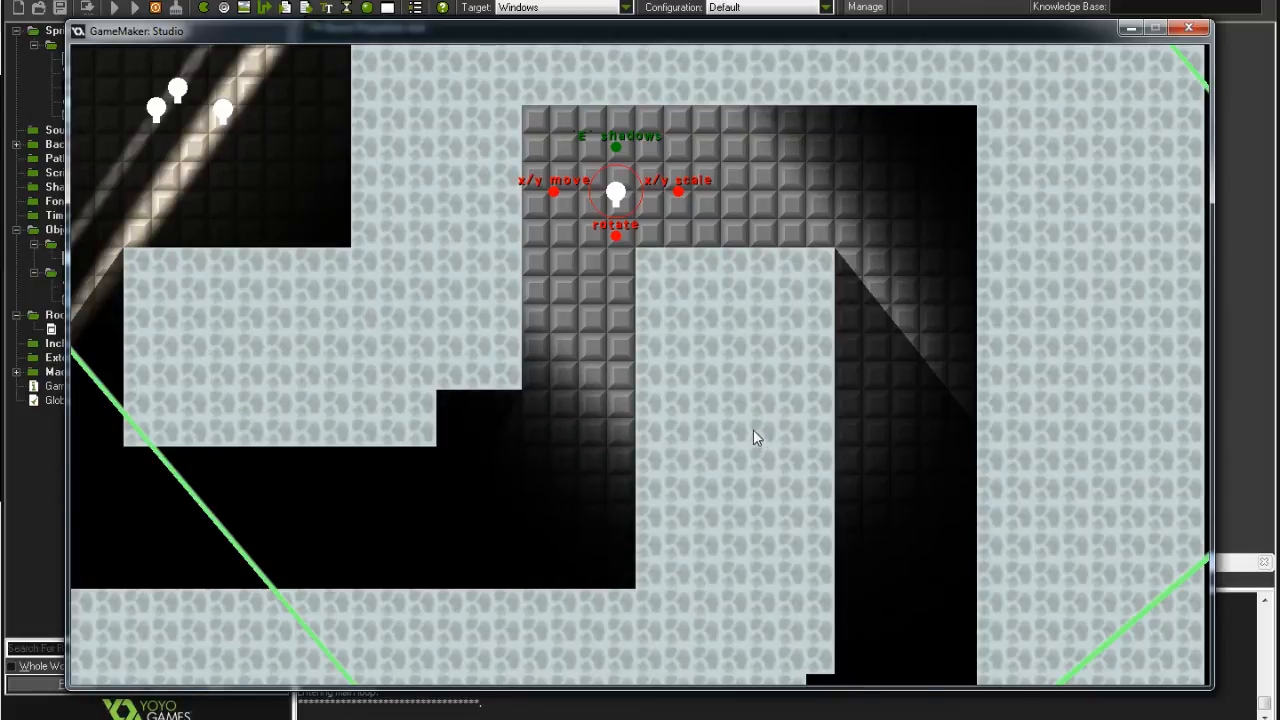
# Send the corridor light's settings with the description "mid level light large".
pyautogui.press('Up')
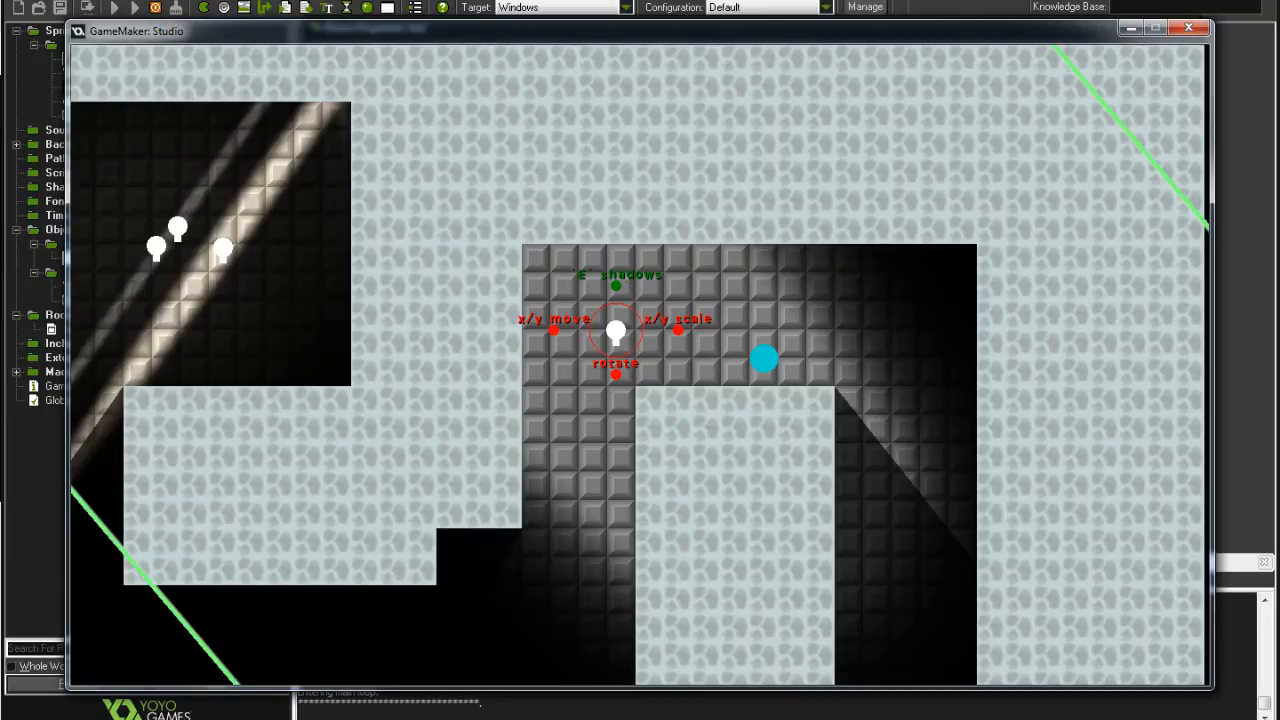
pyautogui.click(764, 358)
pyautogui.moveTo(638, 346); pyautogui.dragTo(2, 486)
pyautogui.moveTo(575, 298); pyautogui.dragTo(680, 416)
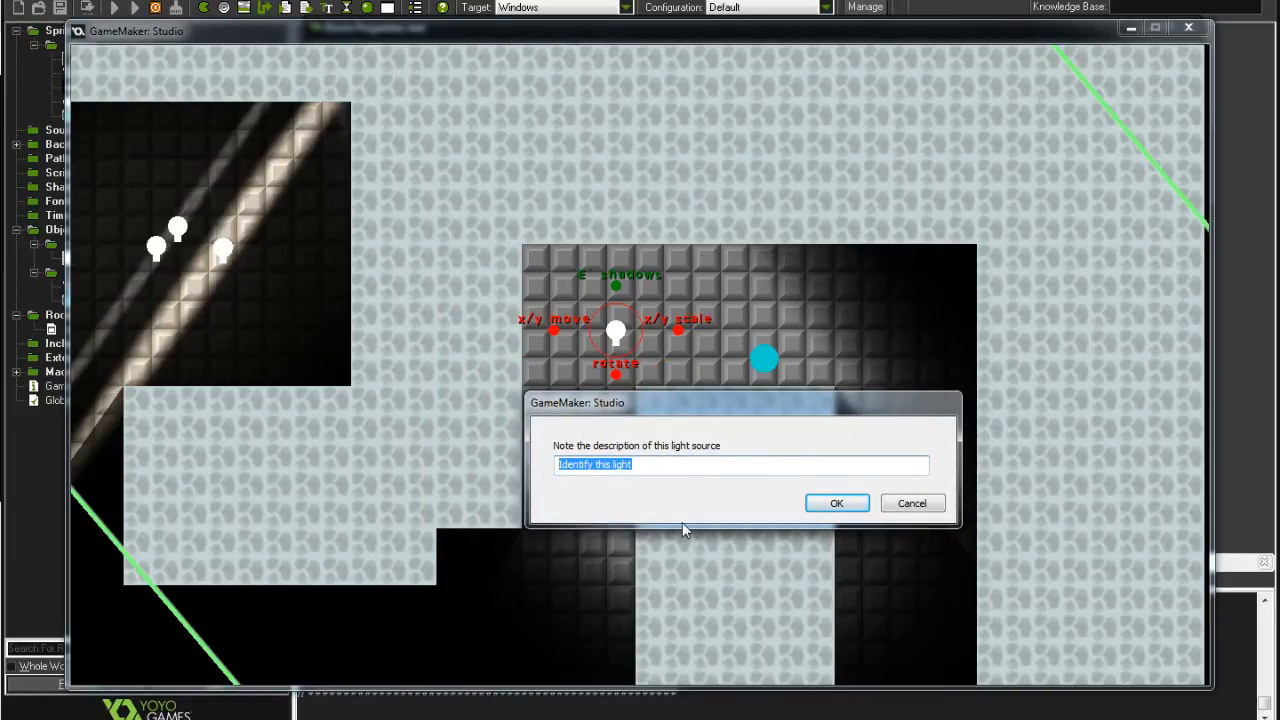
pyautogui.click(758, 463)
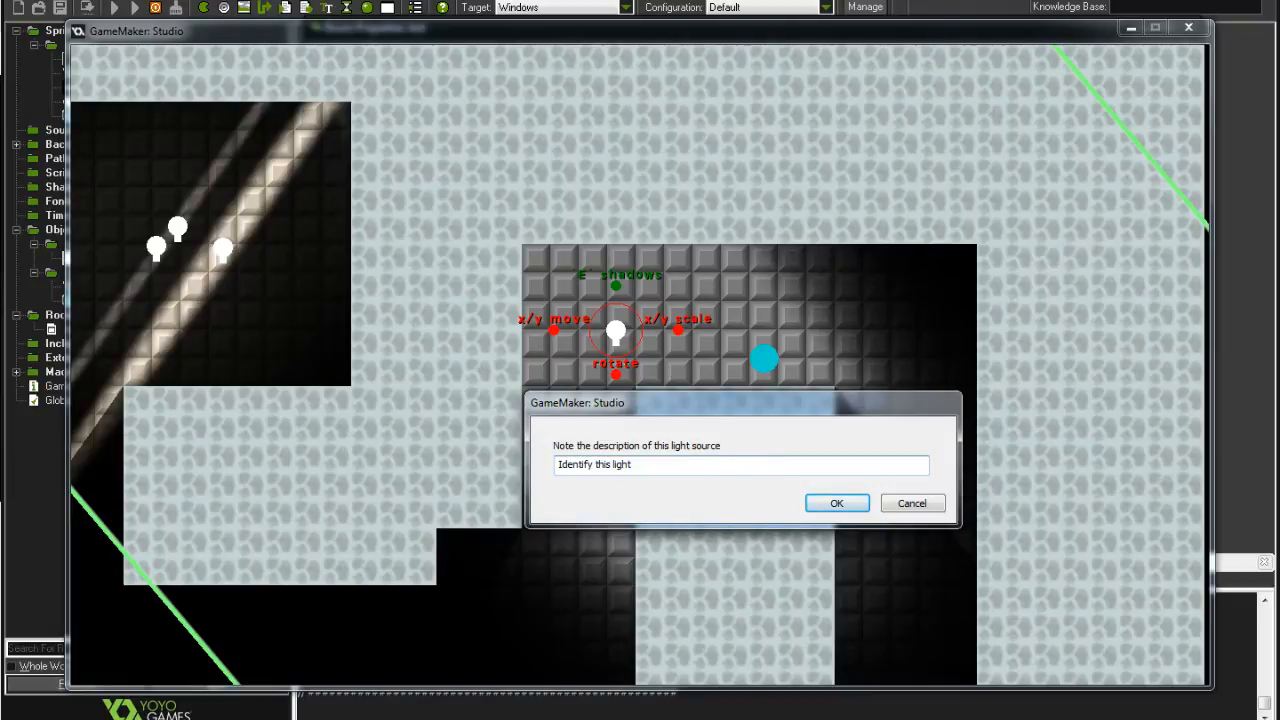
pyautogui.hotkey('ctrl', 'a')
pyautogui.write('mid level light top')
pyautogui.hotkey('ctrl', 'shift', 'Left')
pyautogui.write('h')
pyautogui.press('Return')
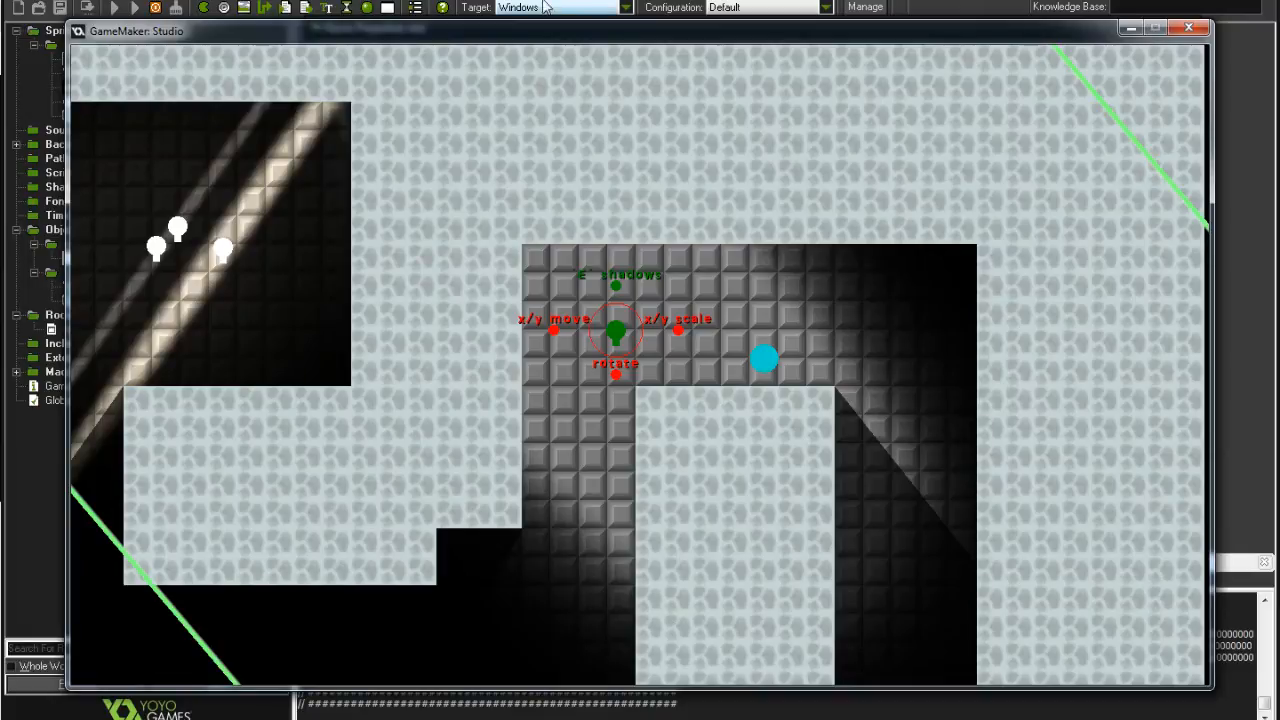
# Send the wide light beam's settings in the spawn room with the description "spawn ray large".
pyautogui.press('a')
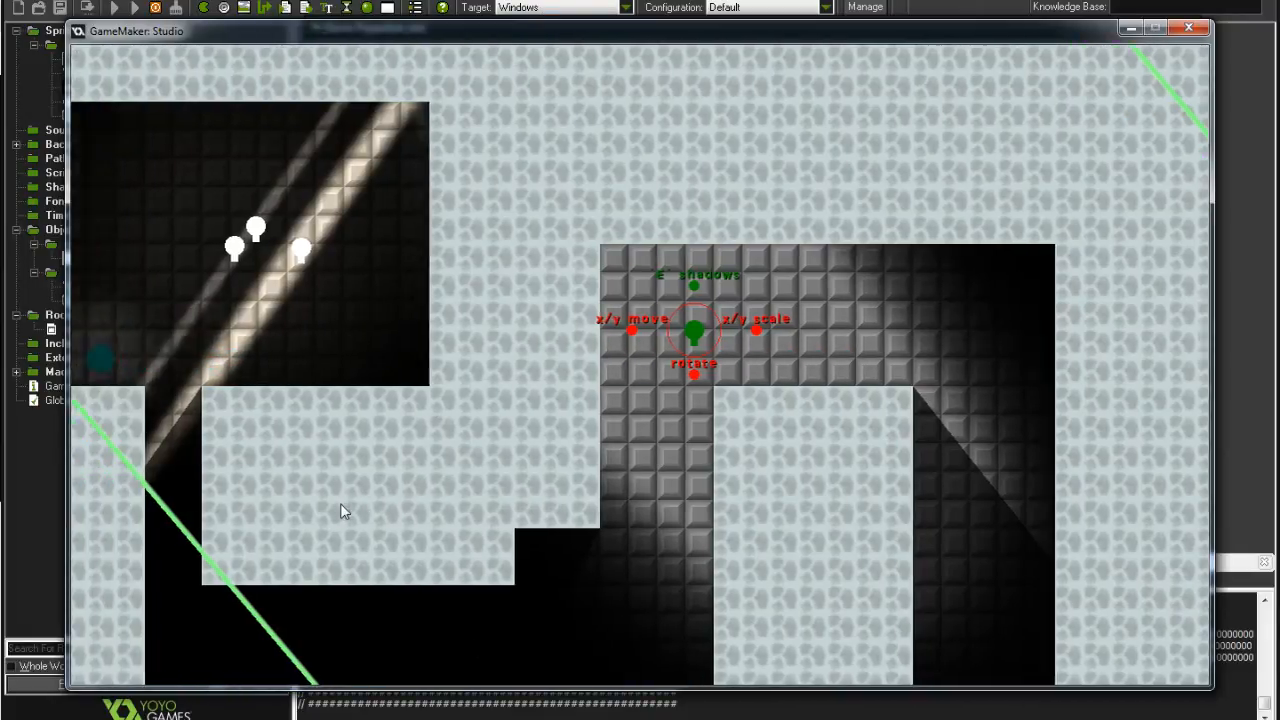
pyautogui.press('a')
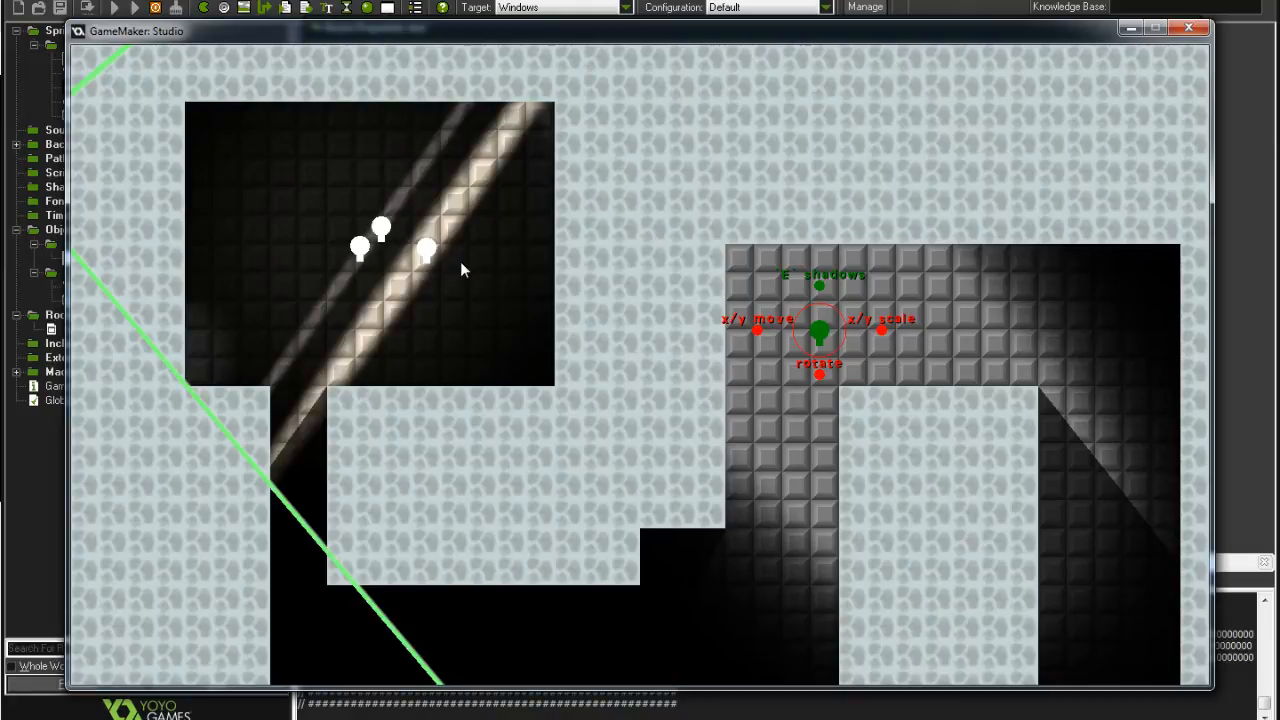
pyautogui.click(426, 249)
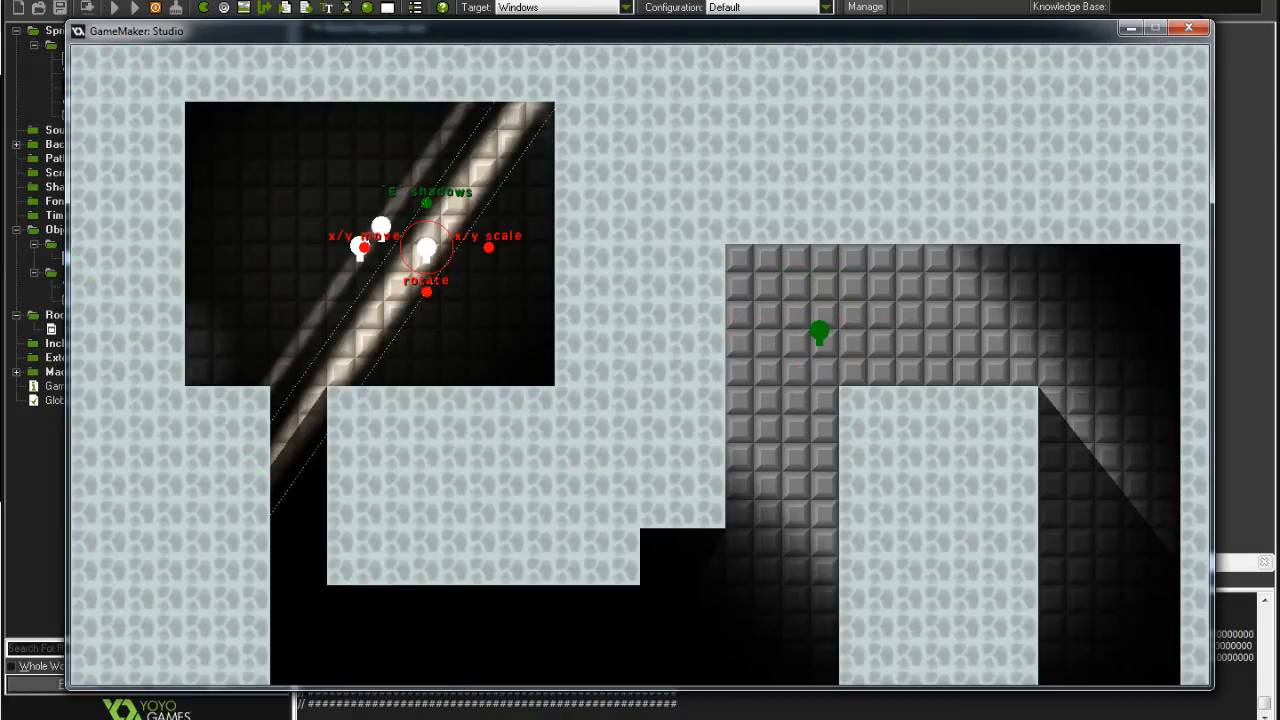
pyautogui.press('n')
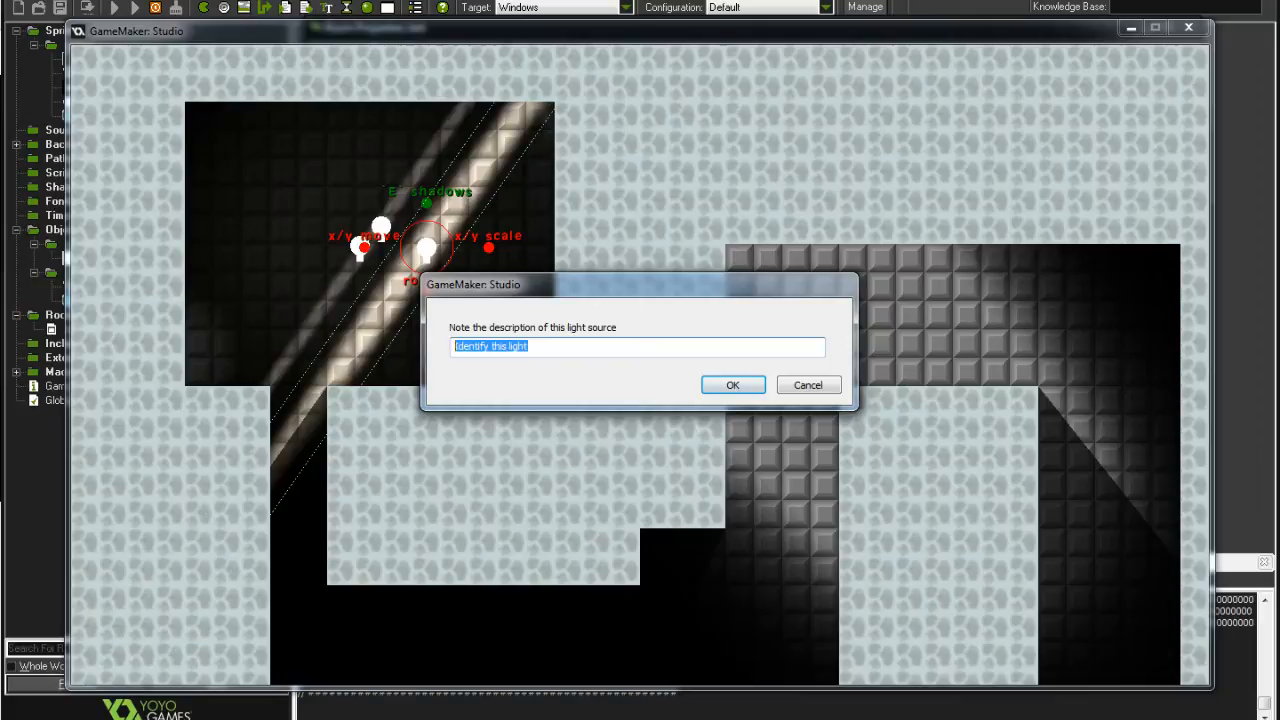
pyautogui.write('spawn ray large')
pyautogui.press('Return')
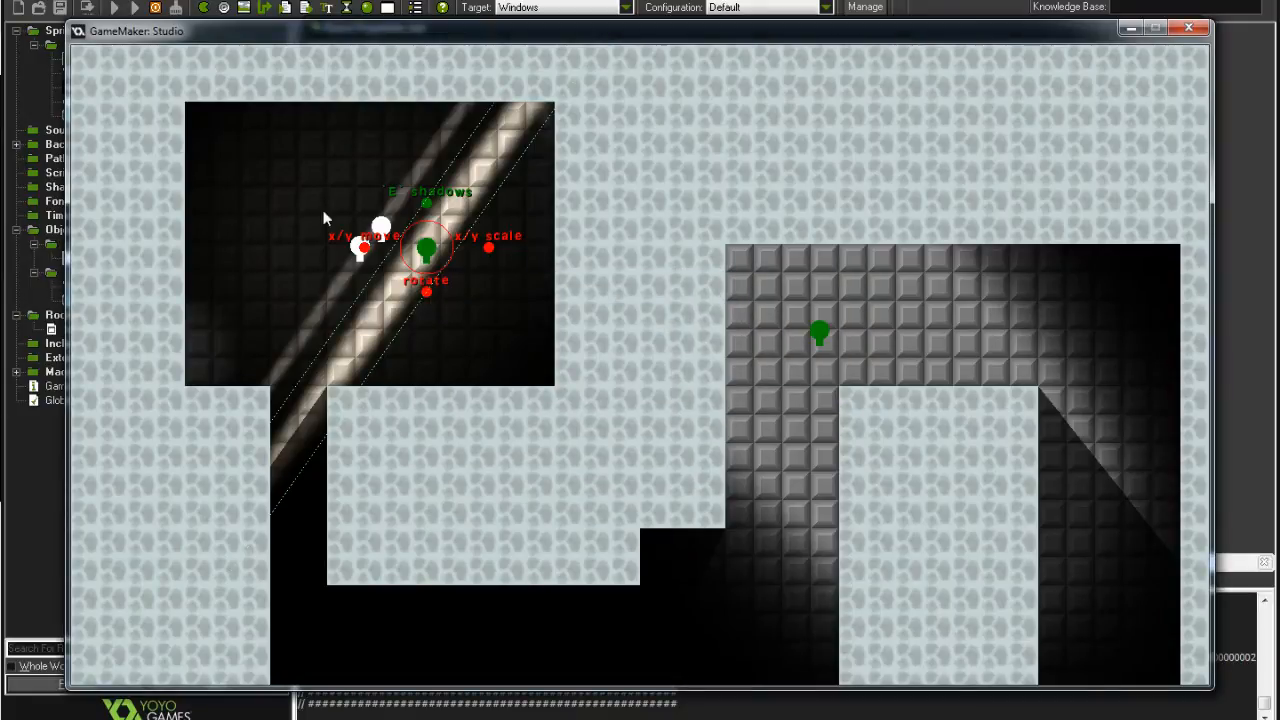
# Move the narrow beam's light to y 206 and send its settings with the description "spawn ray small".
pyautogui.click(382, 228)
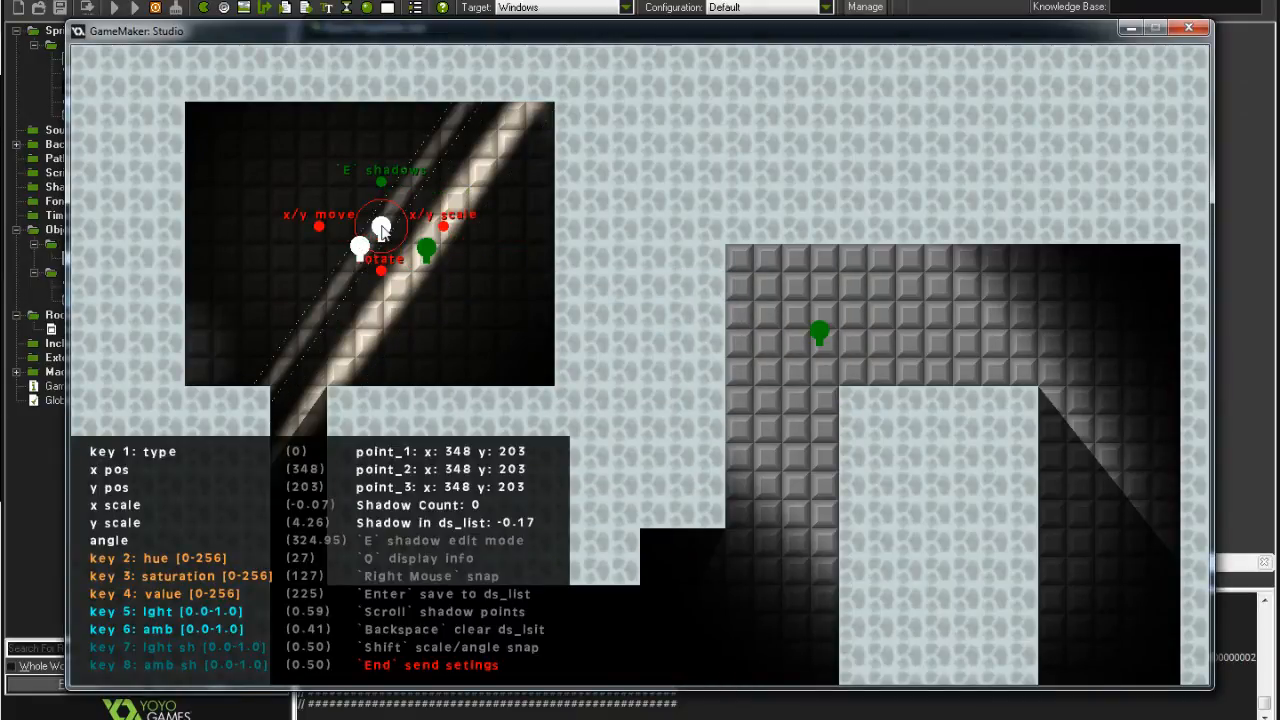
pyautogui.moveTo(318, 226)
pyautogui.mouseDown()
pyautogui.moveTo(306, 222)
pyautogui.moveTo(318, 229)
pyautogui.mouseUp()
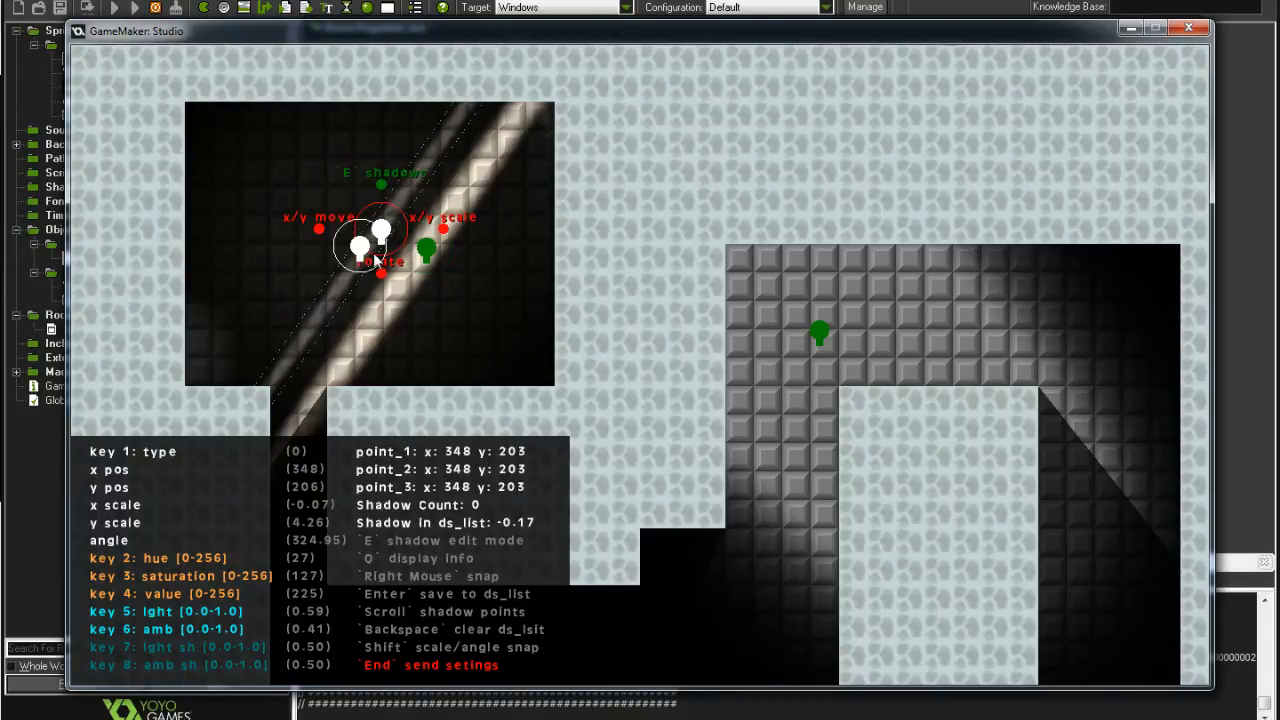
pyautogui.press('Return')
pyautogui.write('spawn ray small')
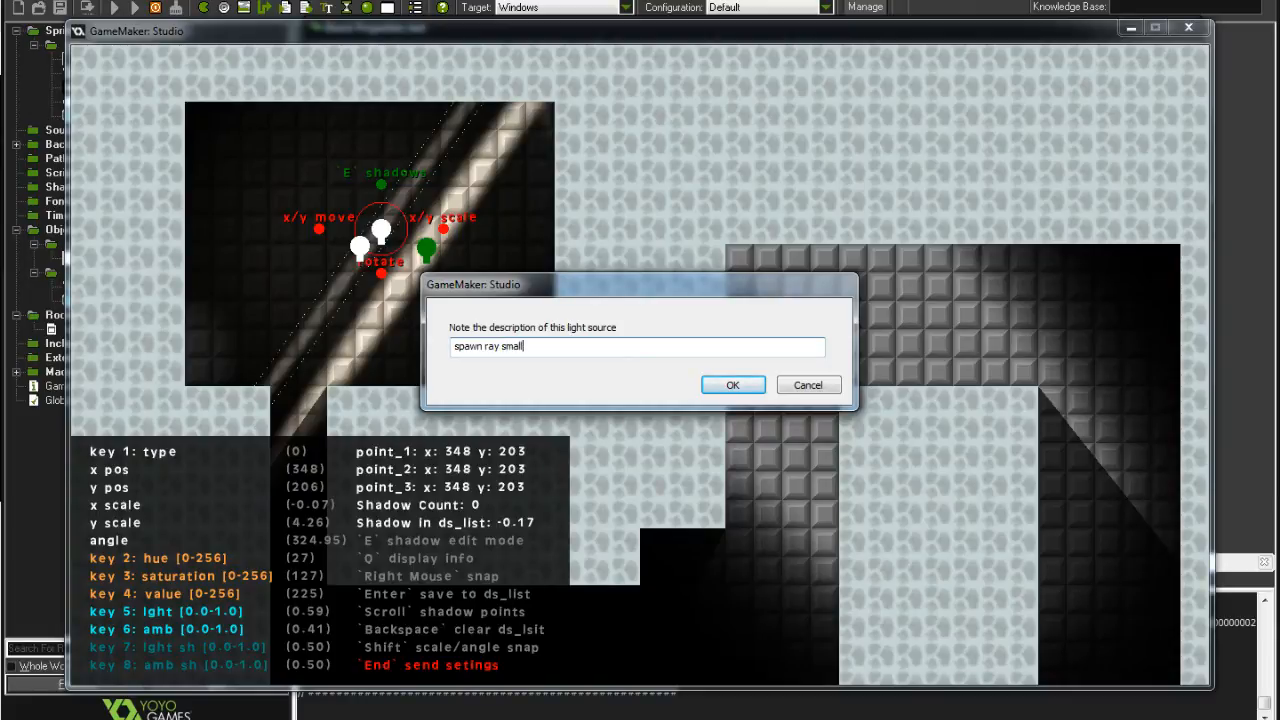
pyautogui.press('Return')
# Send the spawn room's ambient light settings with the description "spawn ambience".
pyautogui.click(268, 183)
pyautogui.click(367, 254)
pyautogui.press('Return')
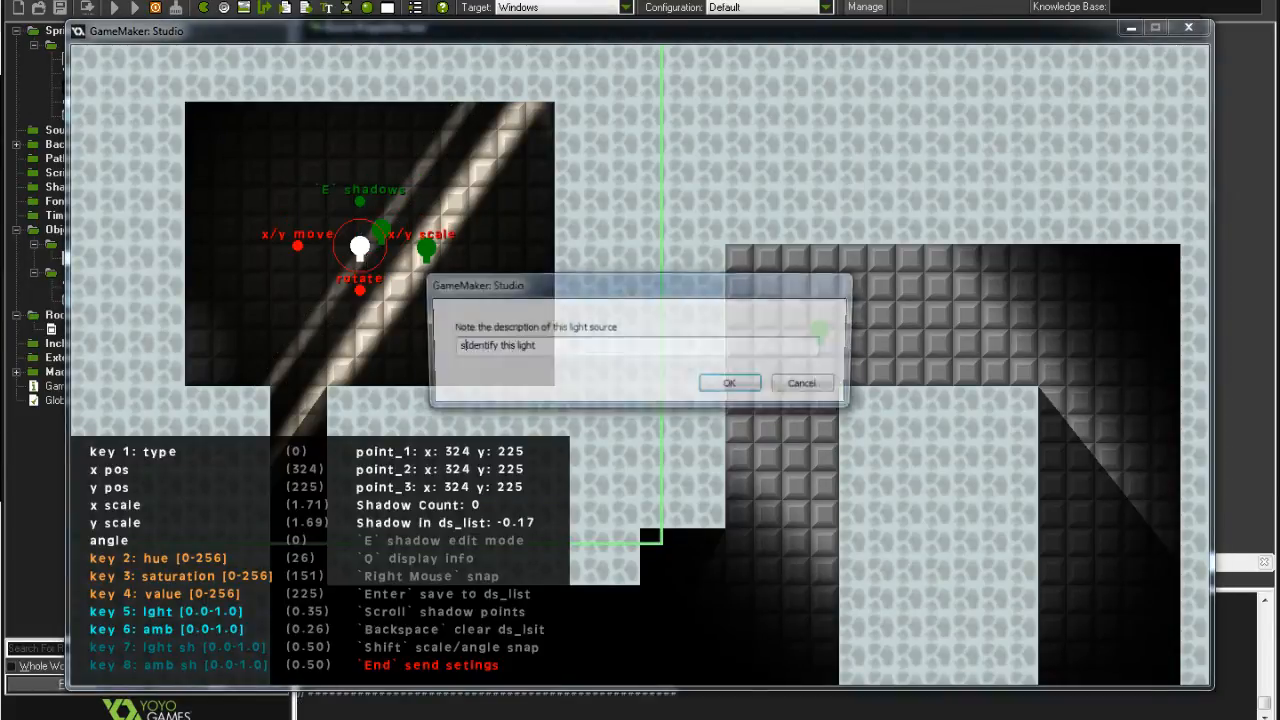
pyautogui.write('spawn ambience')
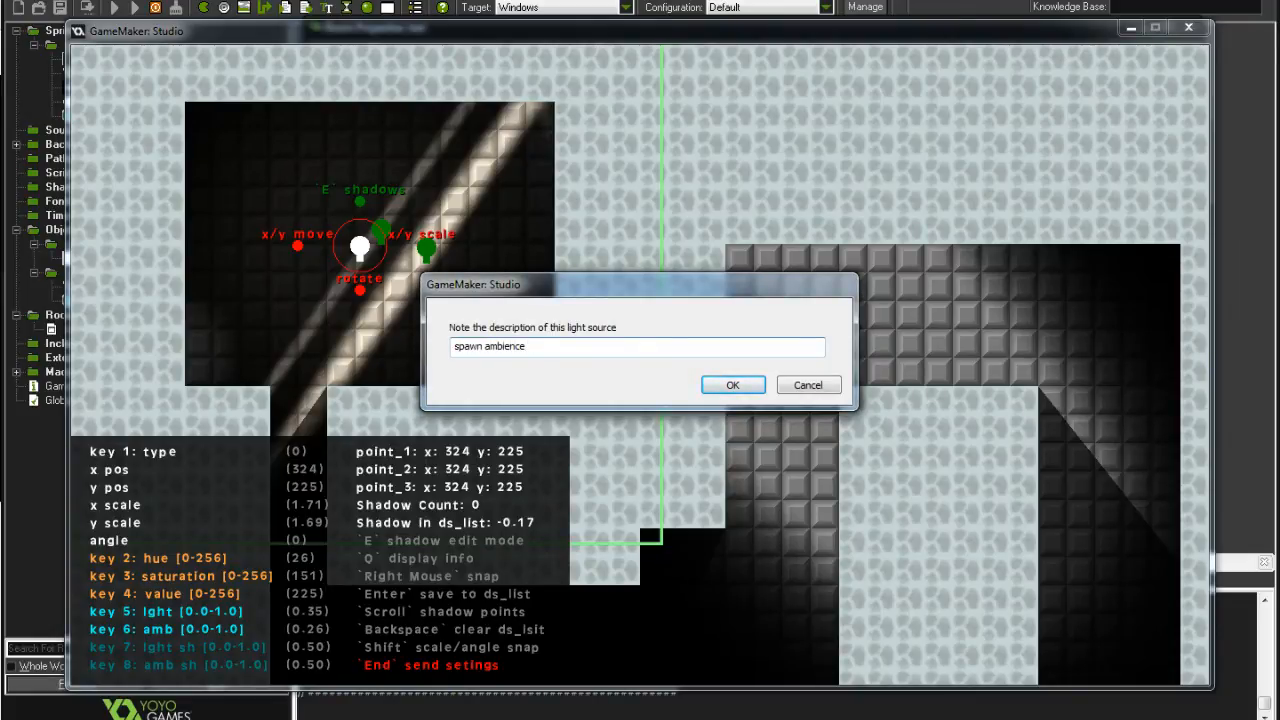
pyautogui.press('Return')
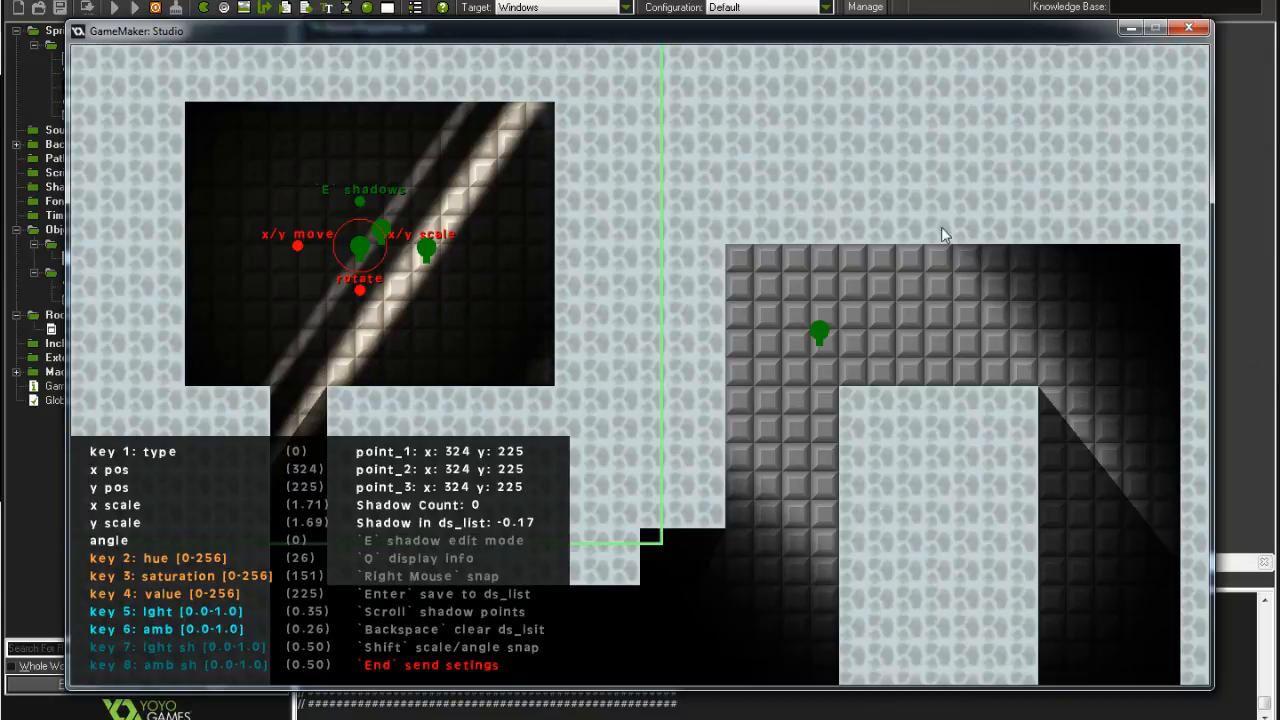
# Close the running game and locate the "mid level light large" settings in the compile output.
pyautogui.click(1189, 29)
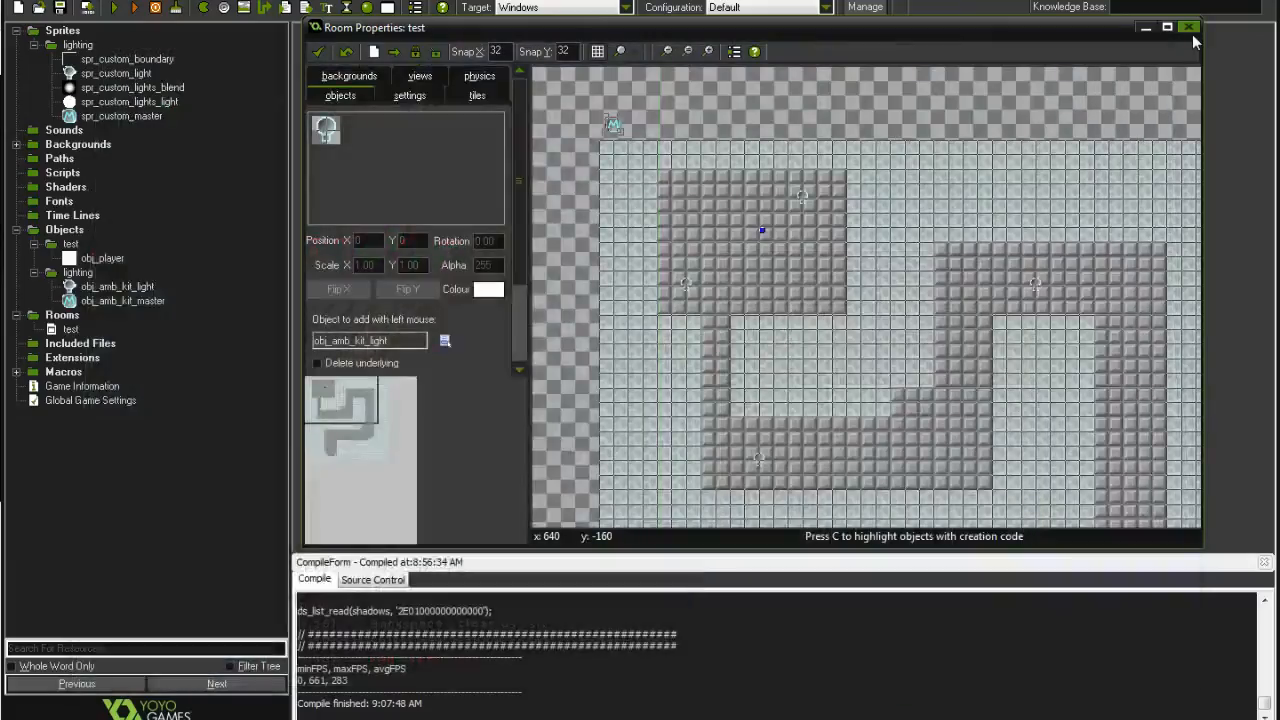
pyautogui.click(553, 635)
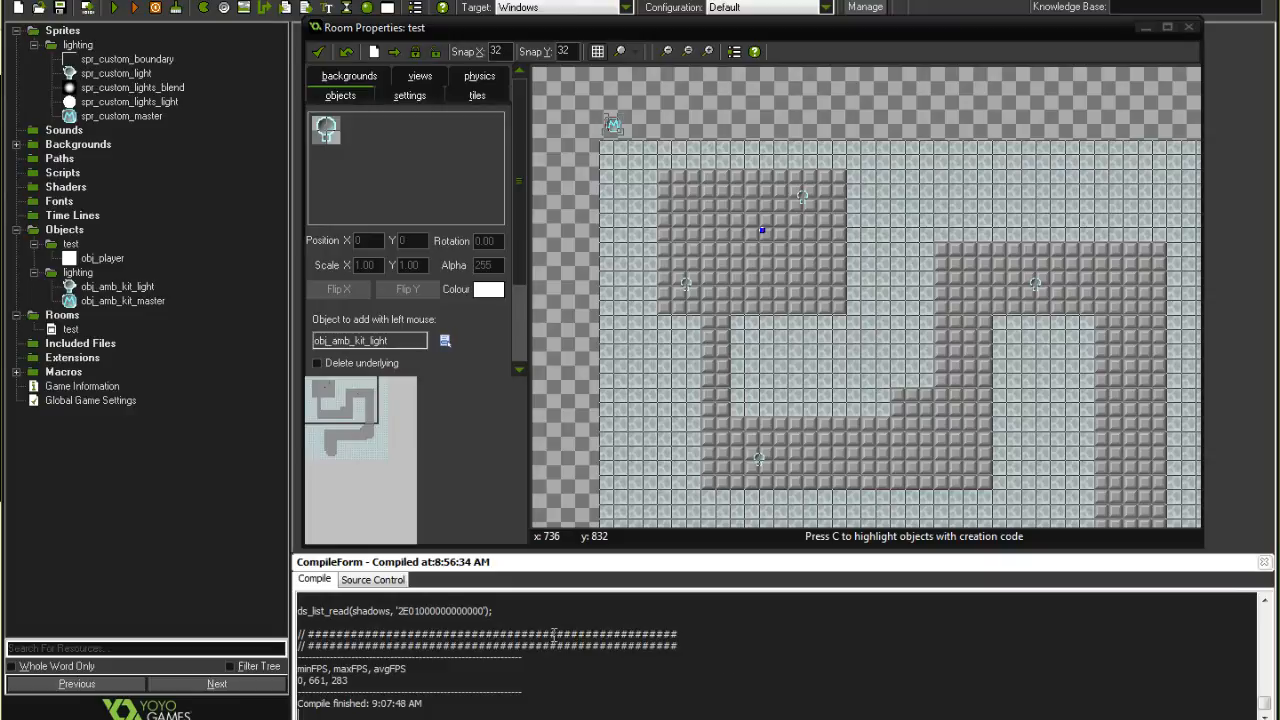
pyautogui.moveTo(357, 647); pyautogui.dragTo(354, 637)
pyautogui.keyDown('ctrl'); pyautogui.scroll(2, 354, 637); pyautogui.keyUp('ctrl')
pyautogui.keyDown('ctrl'); pyautogui.scroll(-3, 354, 637); pyautogui.keyUp('ctrl')
pyautogui.keyDown('ctrl'); pyautogui.scroll(2, 354, 637); pyautogui.keyUp('ctrl')
pyautogui.click(391, 638)
pyautogui.moveTo(565, 628); pyautogui.dragTo(331, 579)
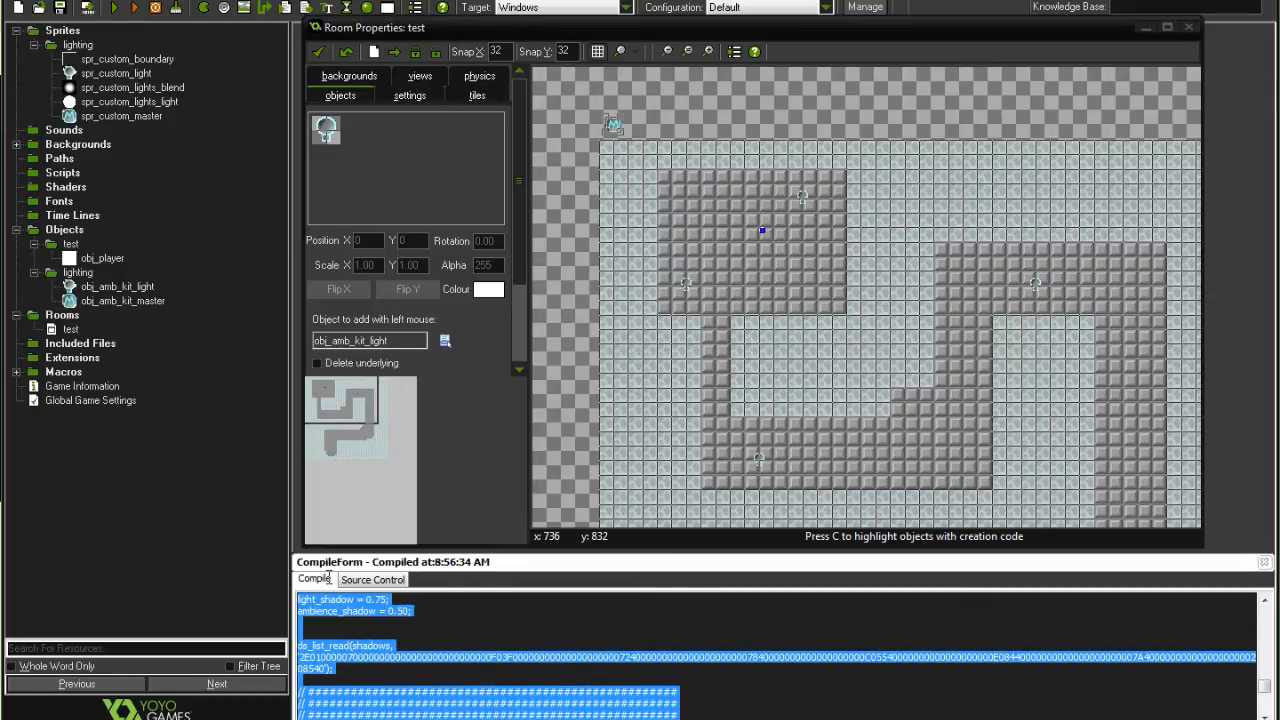
pyautogui.click(357, 657)
pyautogui.scroll(12, 357, 657)
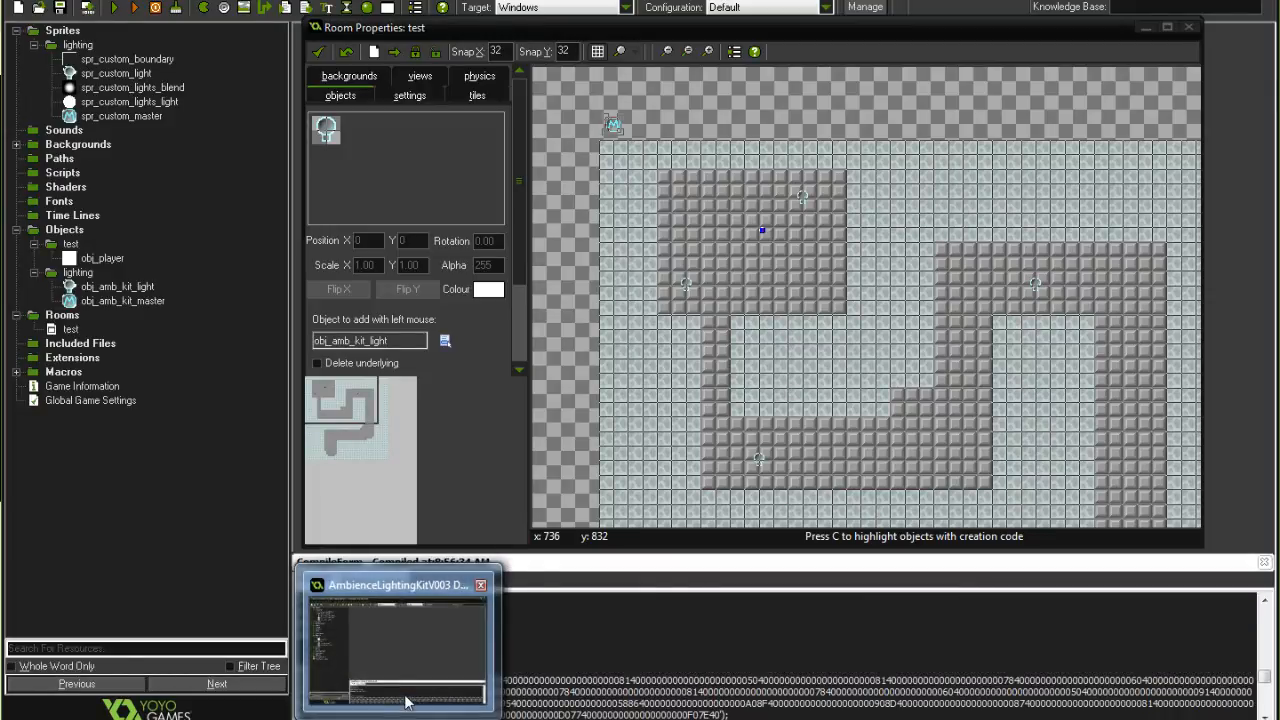
pyautogui.scroll(-3, 494, 692)
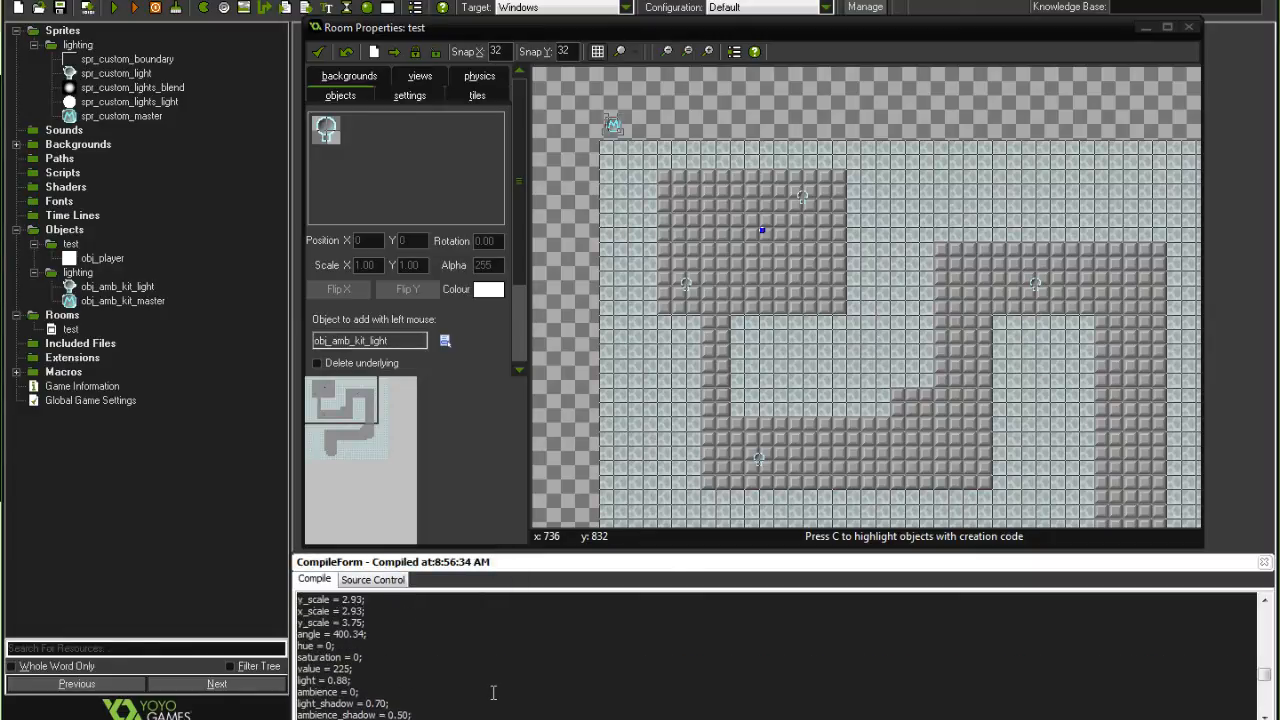
pyautogui.scroll(5, 401, 644)
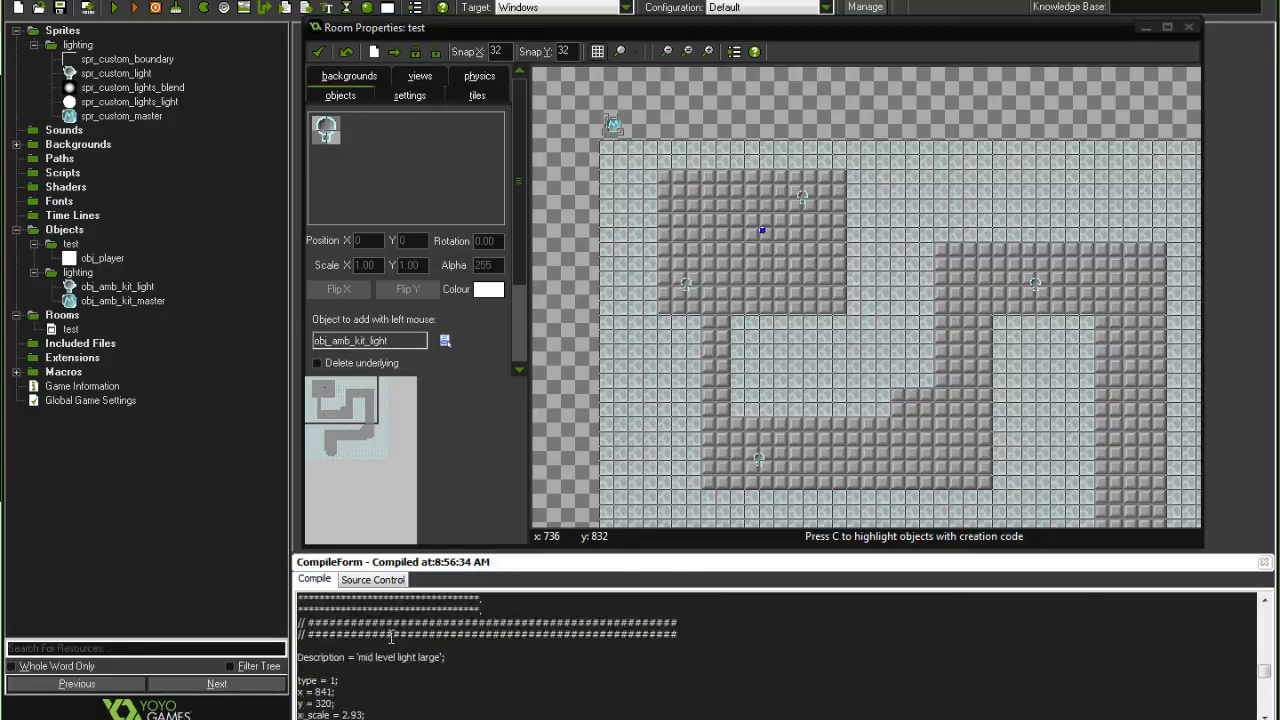
# Copy the complete "mid level light large" settings, including the shadow list, into the corridor light's creation code and save it.
pyautogui.scroll(-3, 412, 655)
pyautogui.moveTo(359, 668); pyautogui.dragTo(442, 668)
pyautogui.click(440, 660)
pyautogui.scroll(-5, 440, 663)
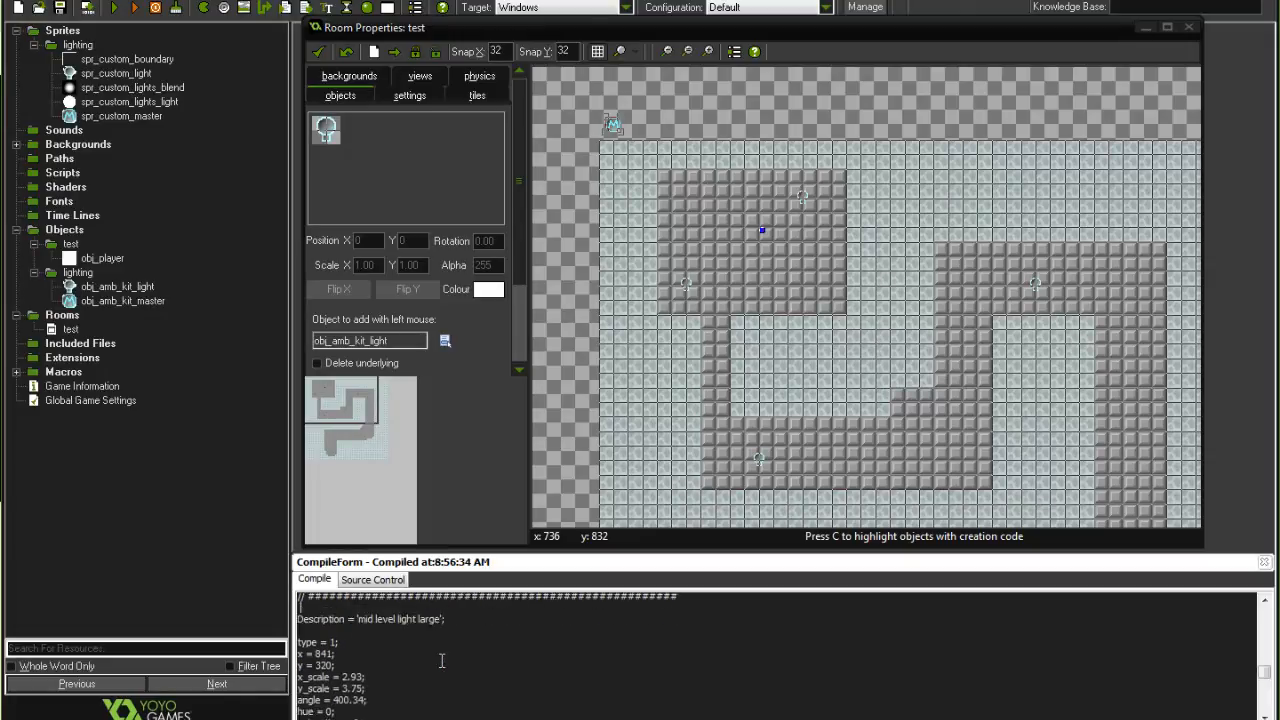
pyautogui.scroll(-1, 347, 690)
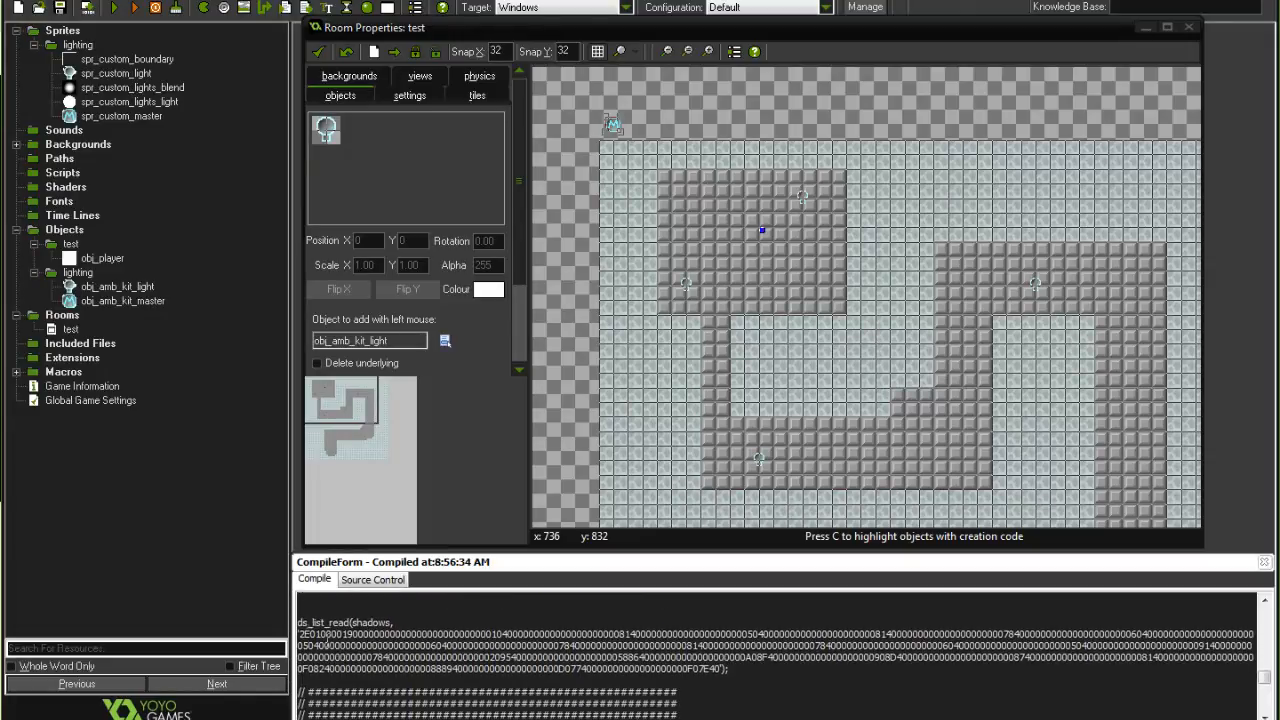
pyautogui.moveTo(298, 598); pyautogui.dragTo(333, 680)
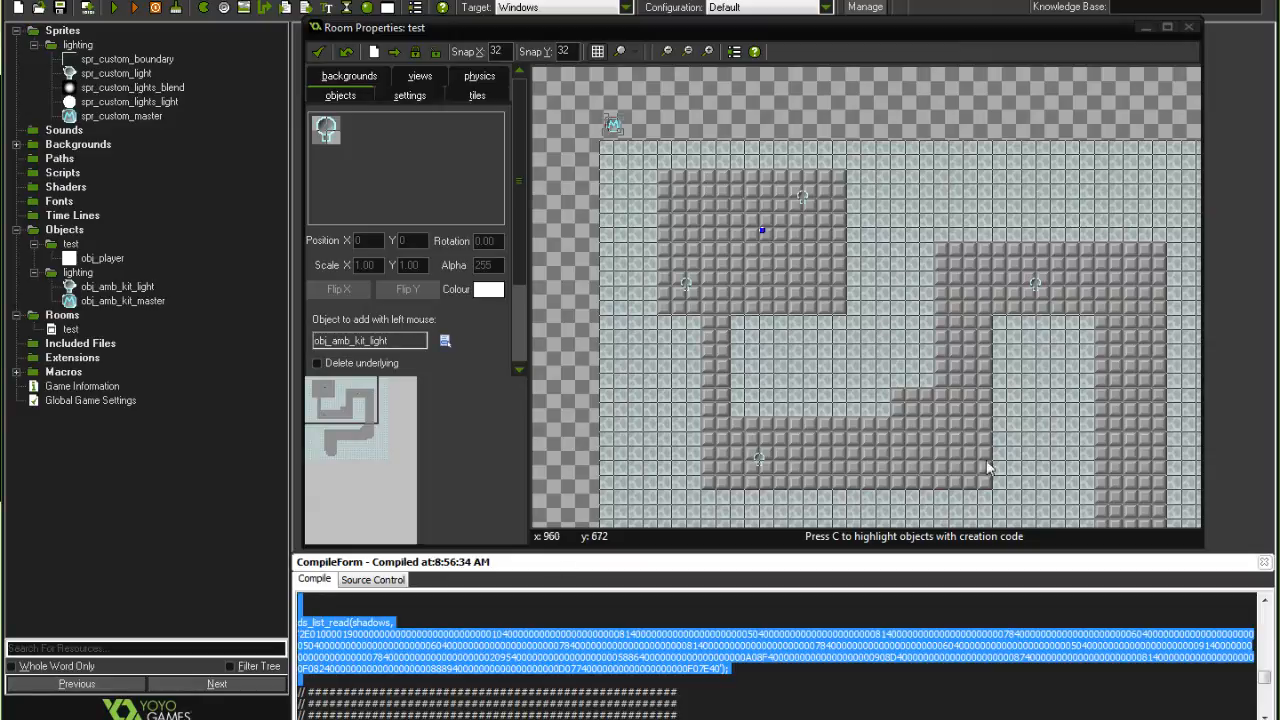
pyautogui.click(1035, 283)
pyautogui.rightClick(1035, 283)
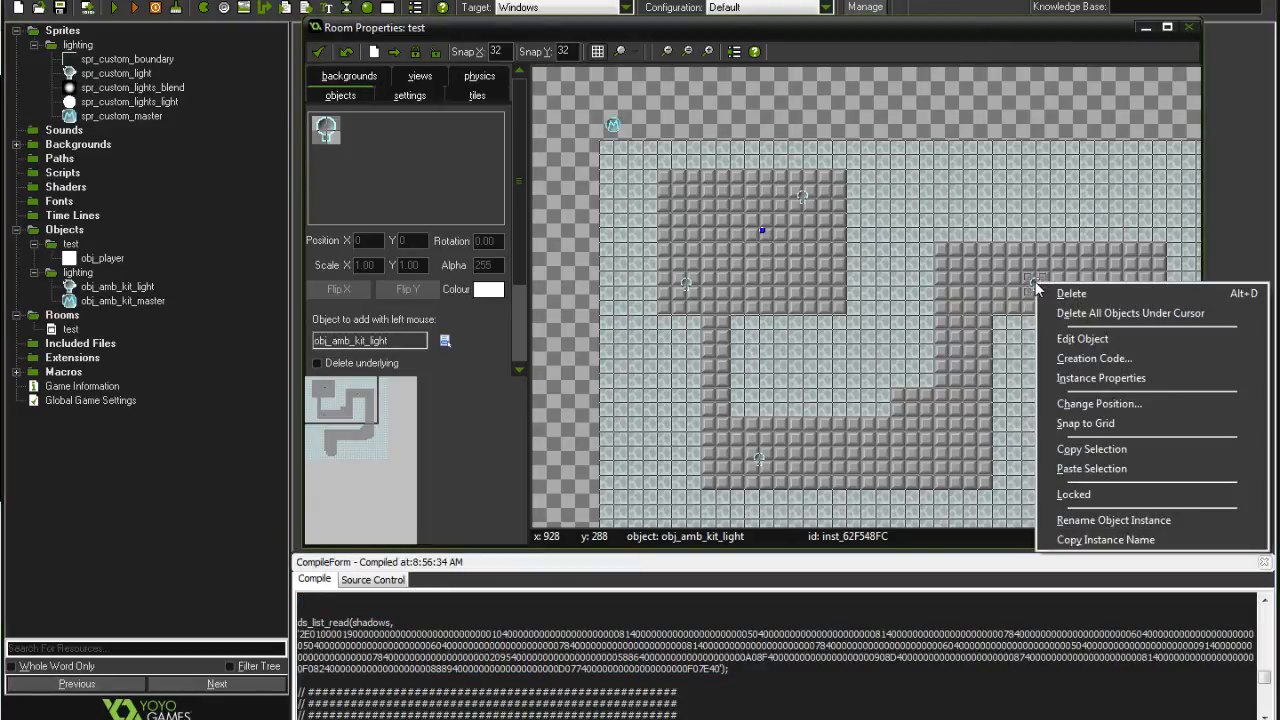
pyautogui.click(1090, 357)
pyautogui.hotkey('ctrl', 'v')
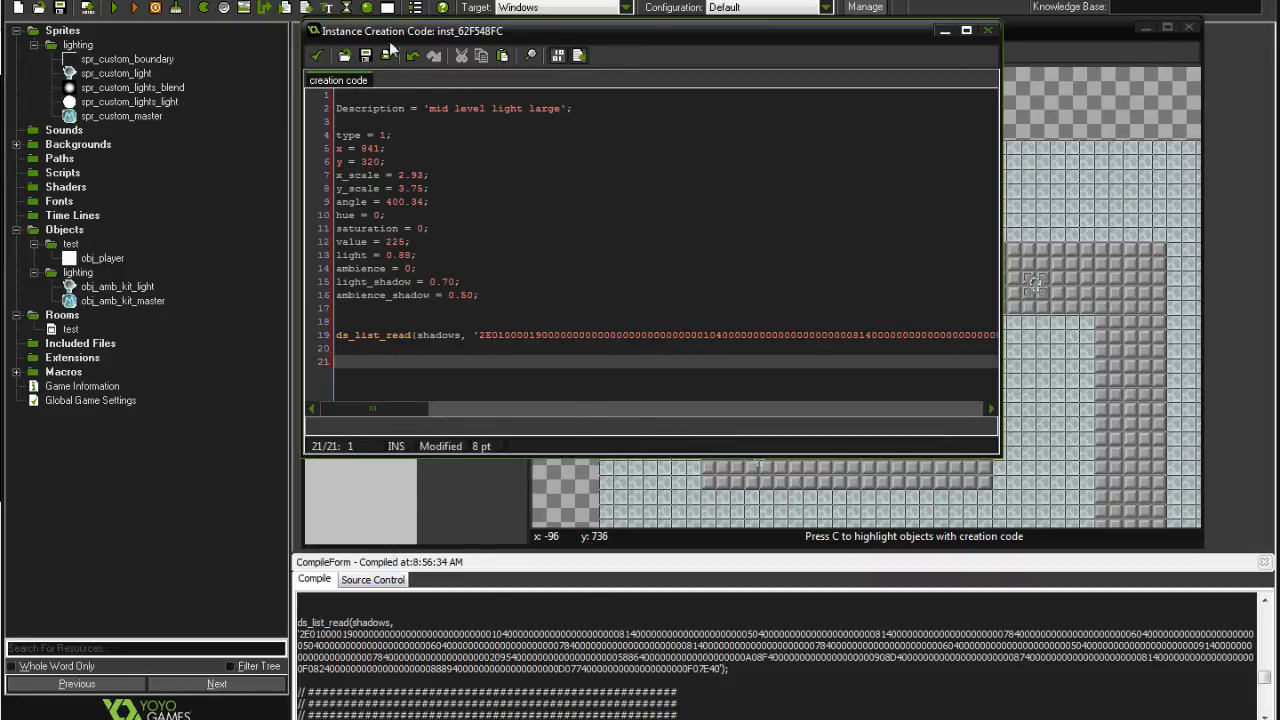
pyautogui.click(317, 56)
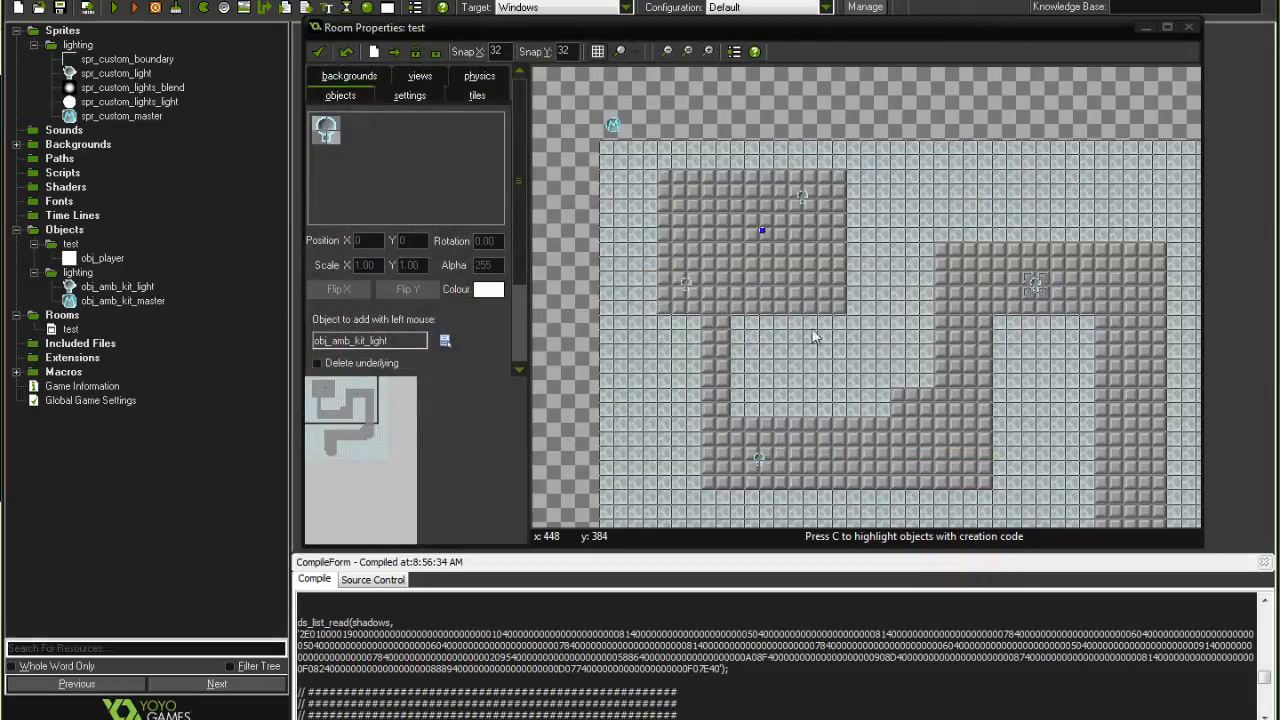
# Copy the complete "spawn ray large" settings into the creation code of the spawn room's upper-right light and save it.
pyautogui.click(441, 664)
pyautogui.scroll(-3, 439, 657)
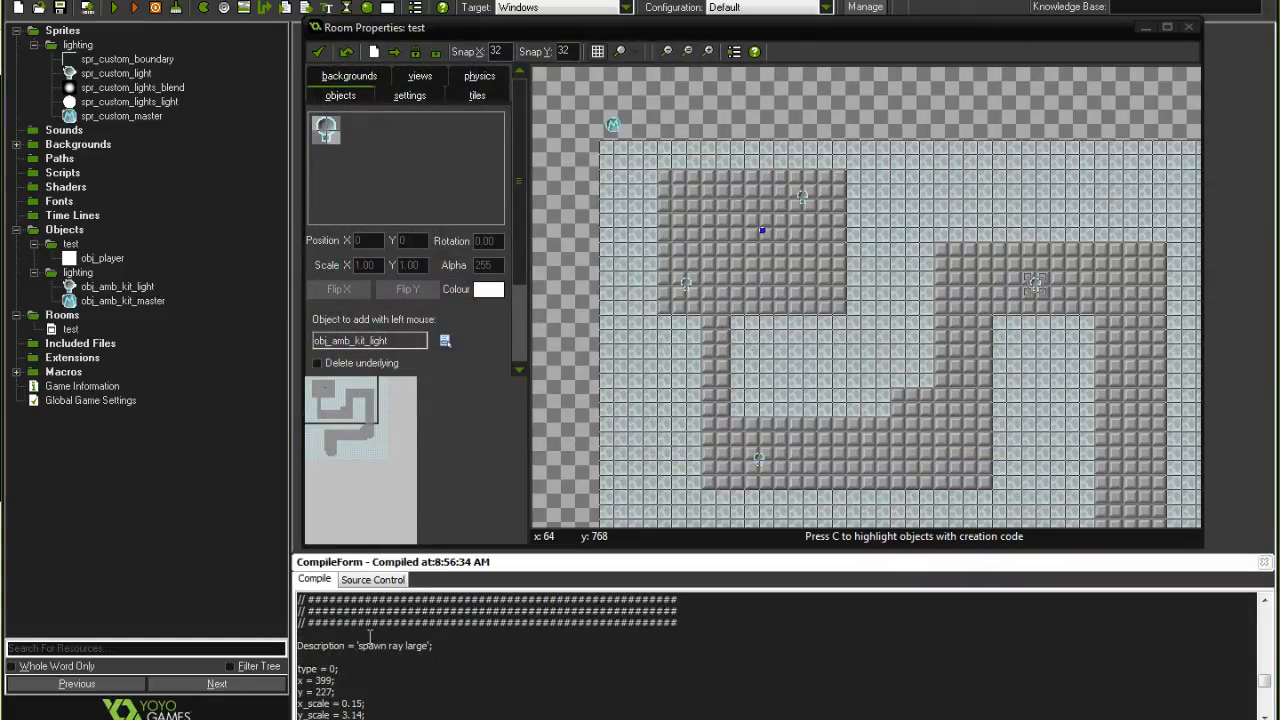
pyautogui.scroll(-10, 372, 632)
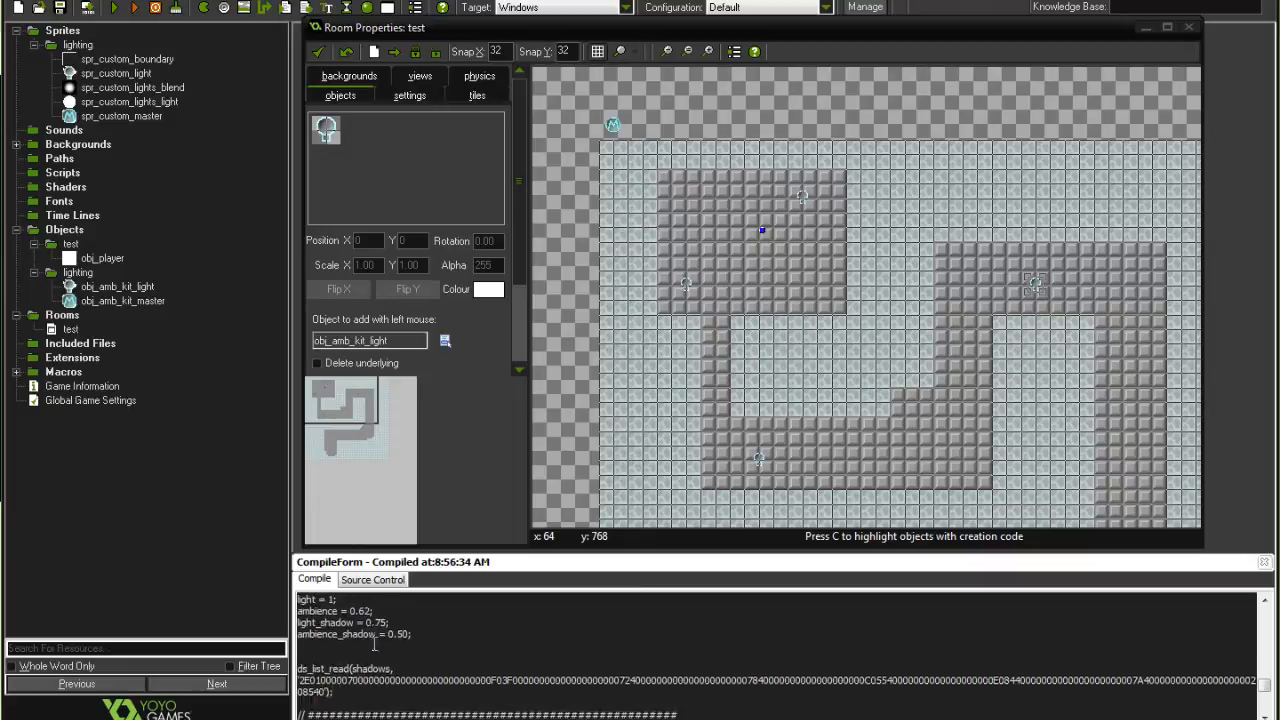
pyautogui.keyDown('shift'); pyautogui.click(365, 663); pyautogui.keyUp('shift')
pyautogui.scroll(9, 365, 663)
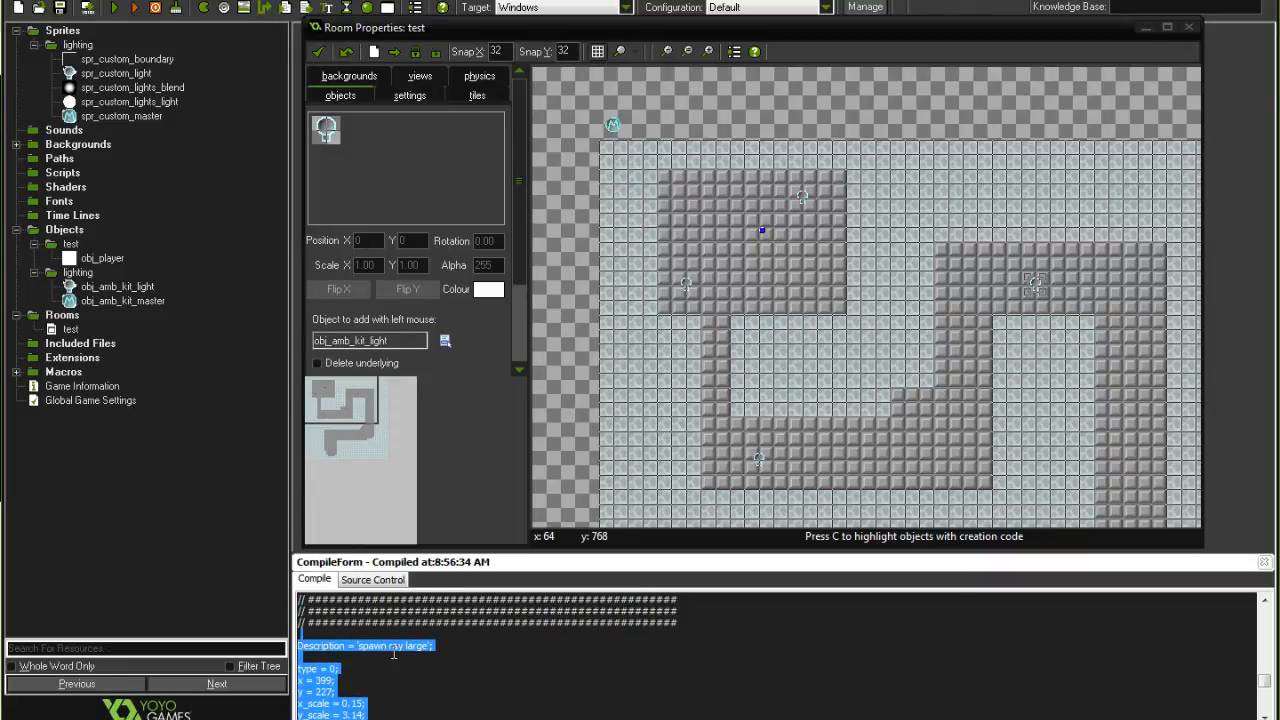
pyautogui.rightClick(800, 199)
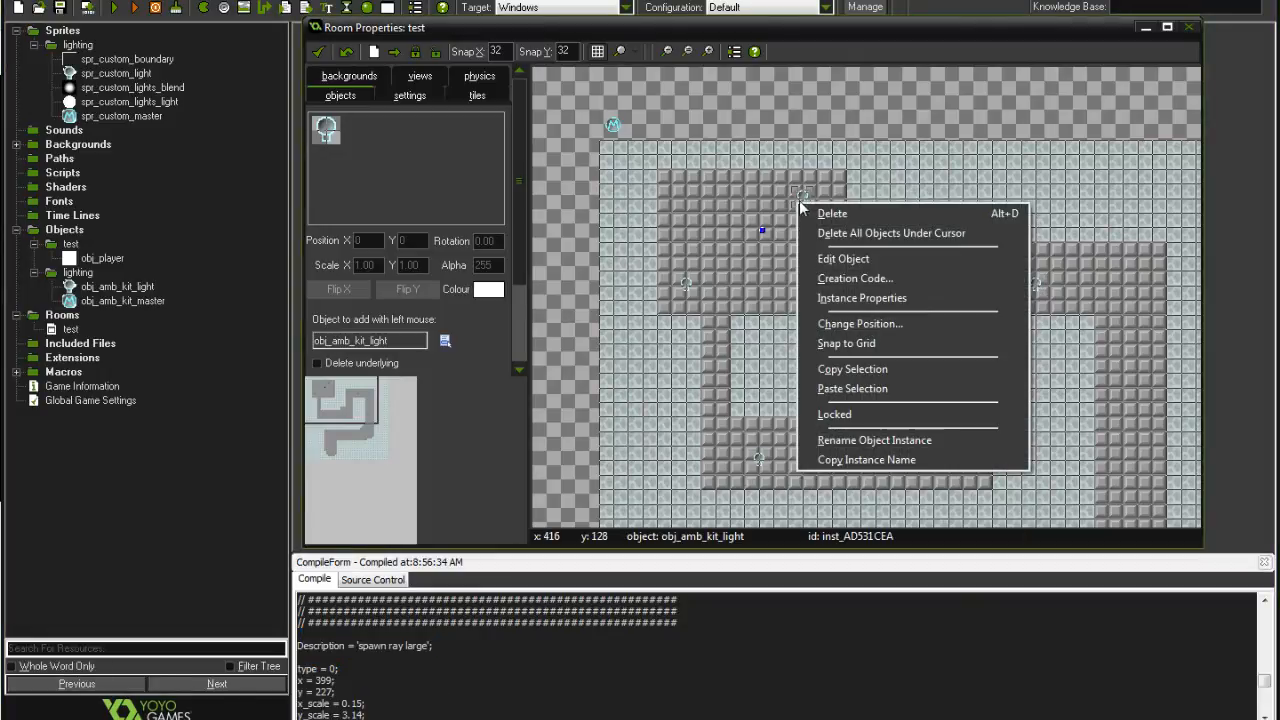
pyautogui.click(838, 281)
pyautogui.hotkey('ctrl', 'v')
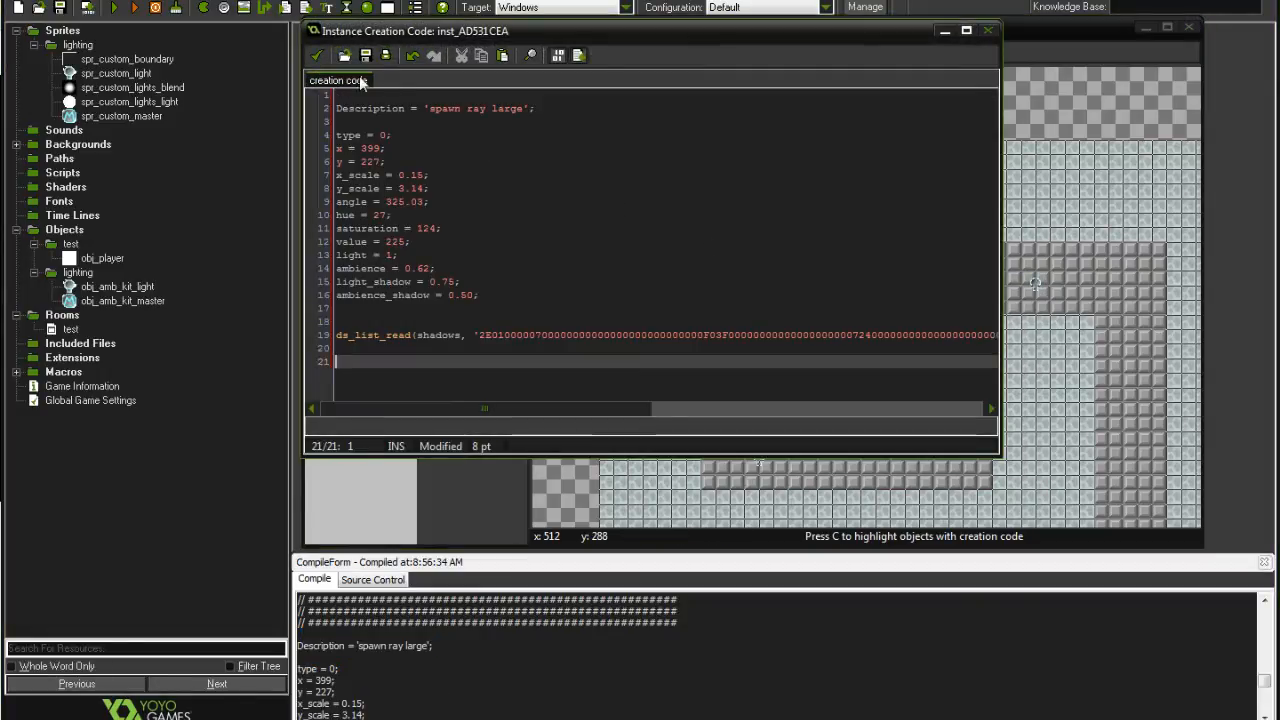
pyautogui.click(313, 57)
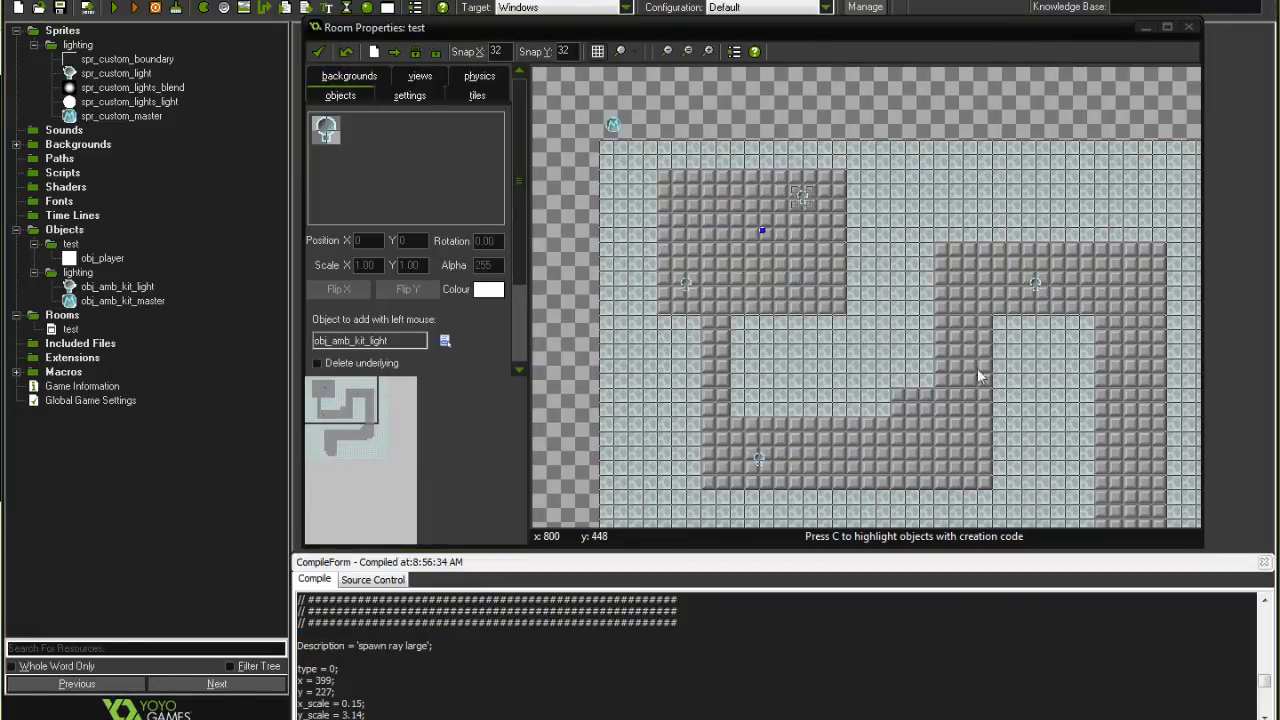
# Copy the complete "spawn ray small" settings from the compile output into the creation code of the spawn room's lower-left light and save it.
pyautogui.click(496, 628)
pyautogui.scroll(-3, 496, 632)
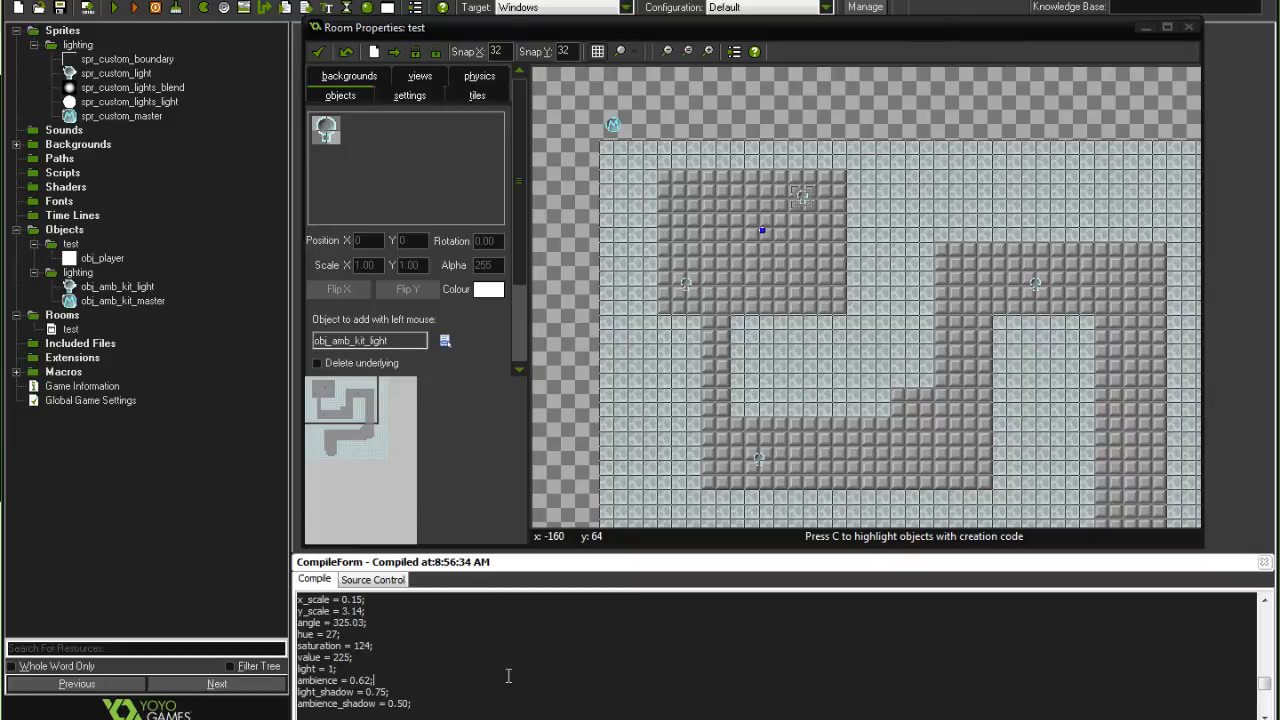
pyautogui.moveTo(472, 712); pyautogui.dragTo(249, 491)
pyautogui.click(452, 671)
pyautogui.scroll(-12, 452, 671)
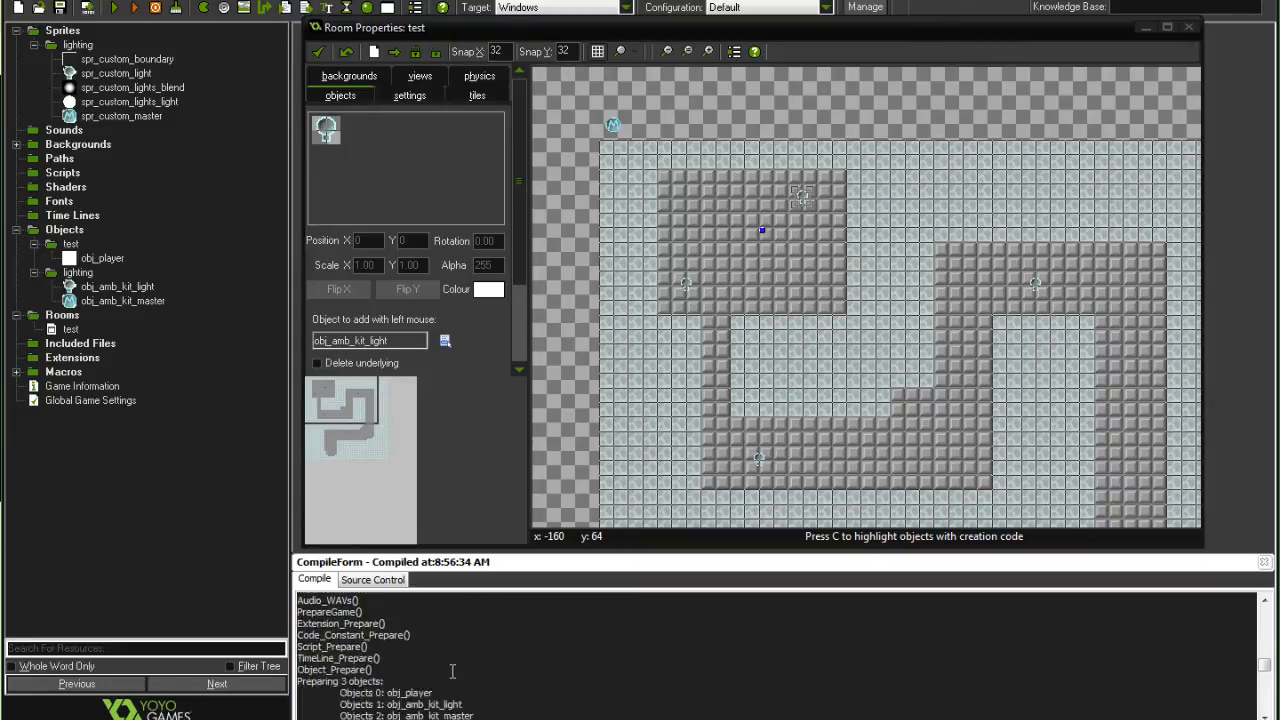
pyautogui.scroll(-3, 452, 671)
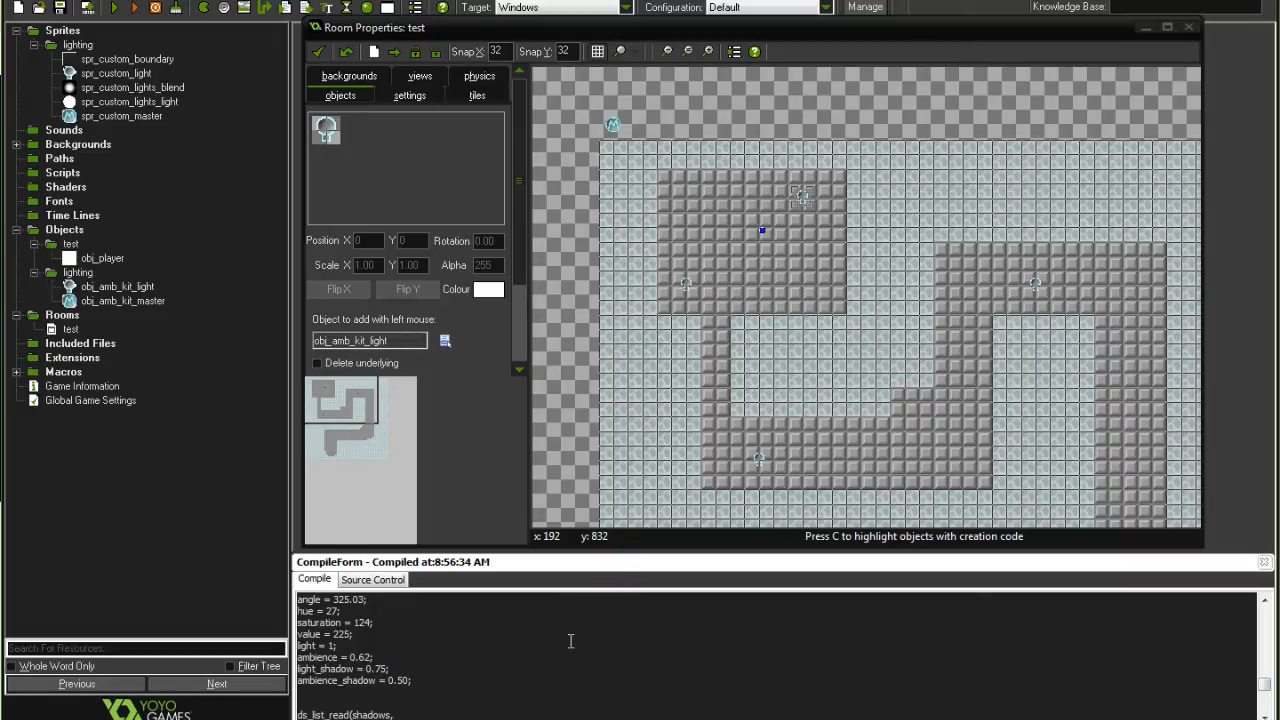
pyautogui.scroll(-5, 541, 603)
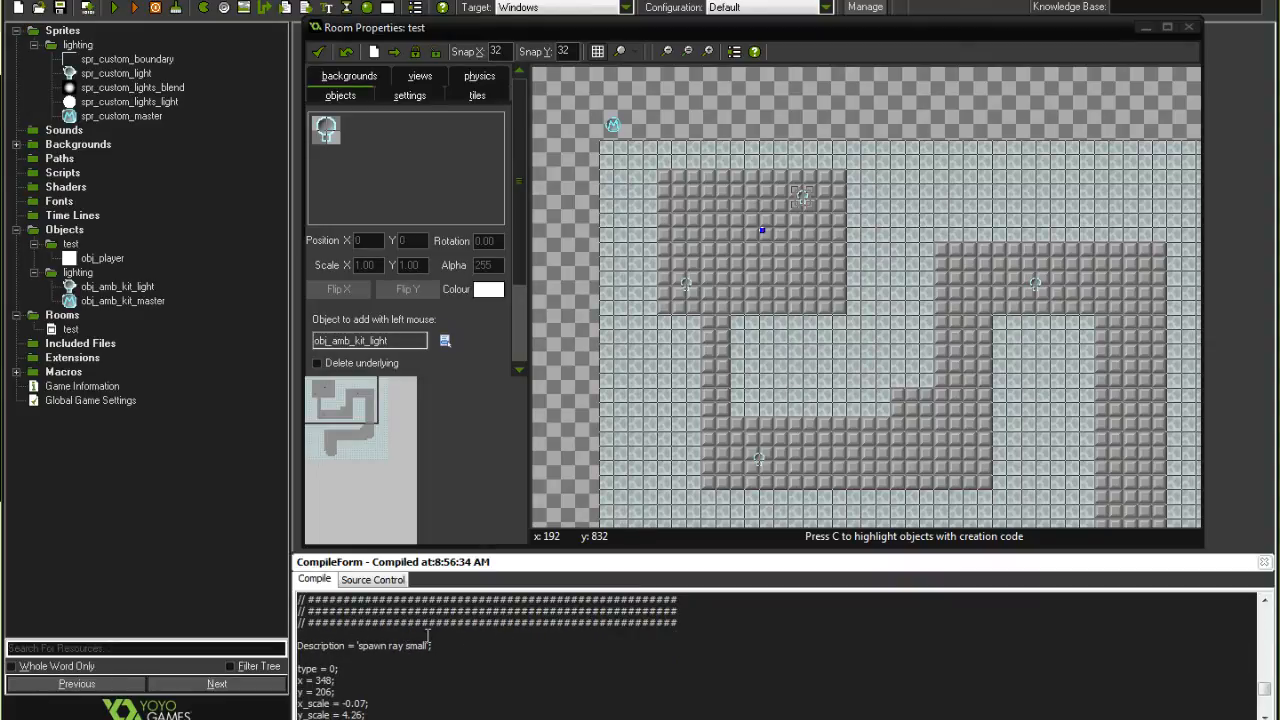
pyautogui.scroll(-5, 443, 644)
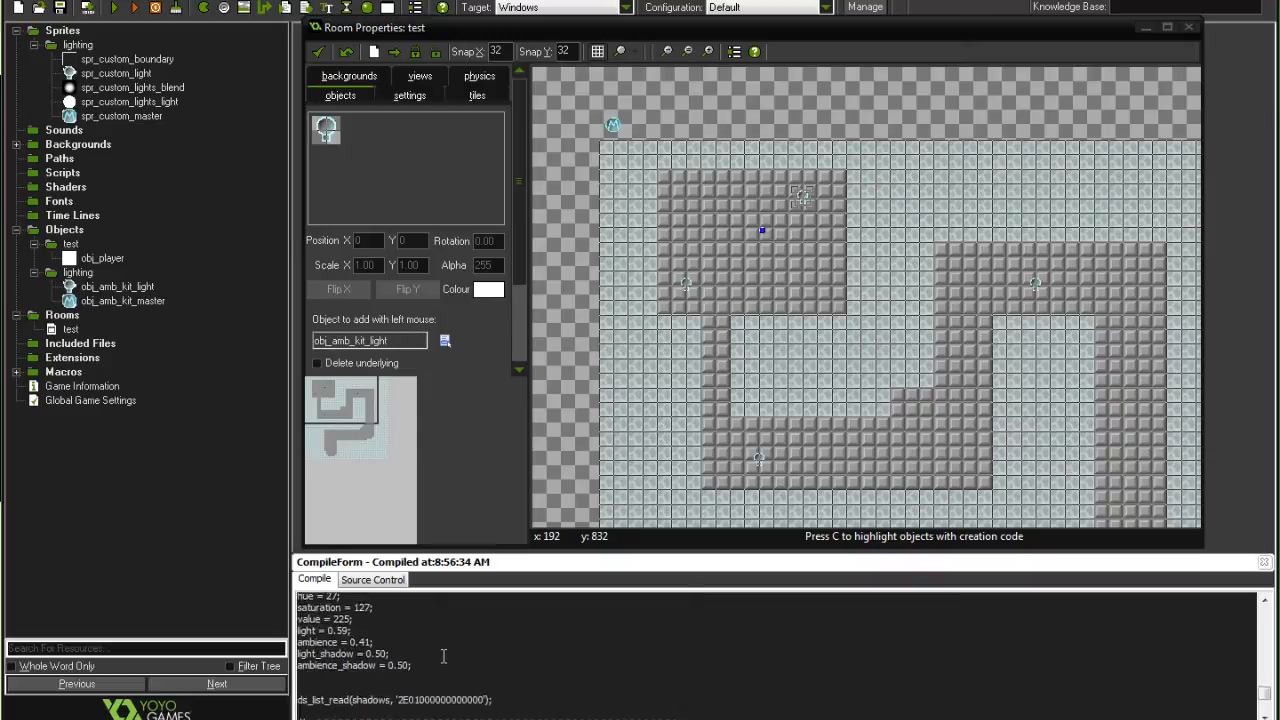
pyautogui.scroll(1, 352, 657)
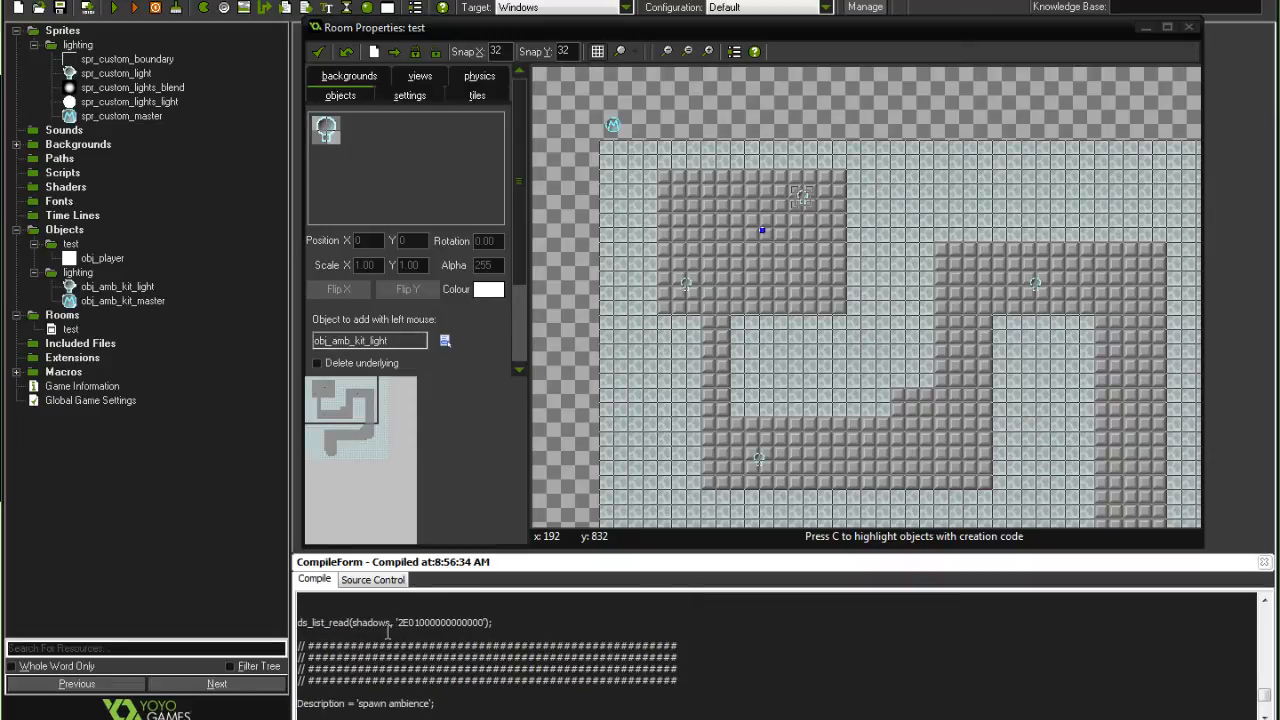
pyautogui.moveTo(298, 600); pyautogui.dragTo(494, 624)
pyautogui.rightClick(684, 285)
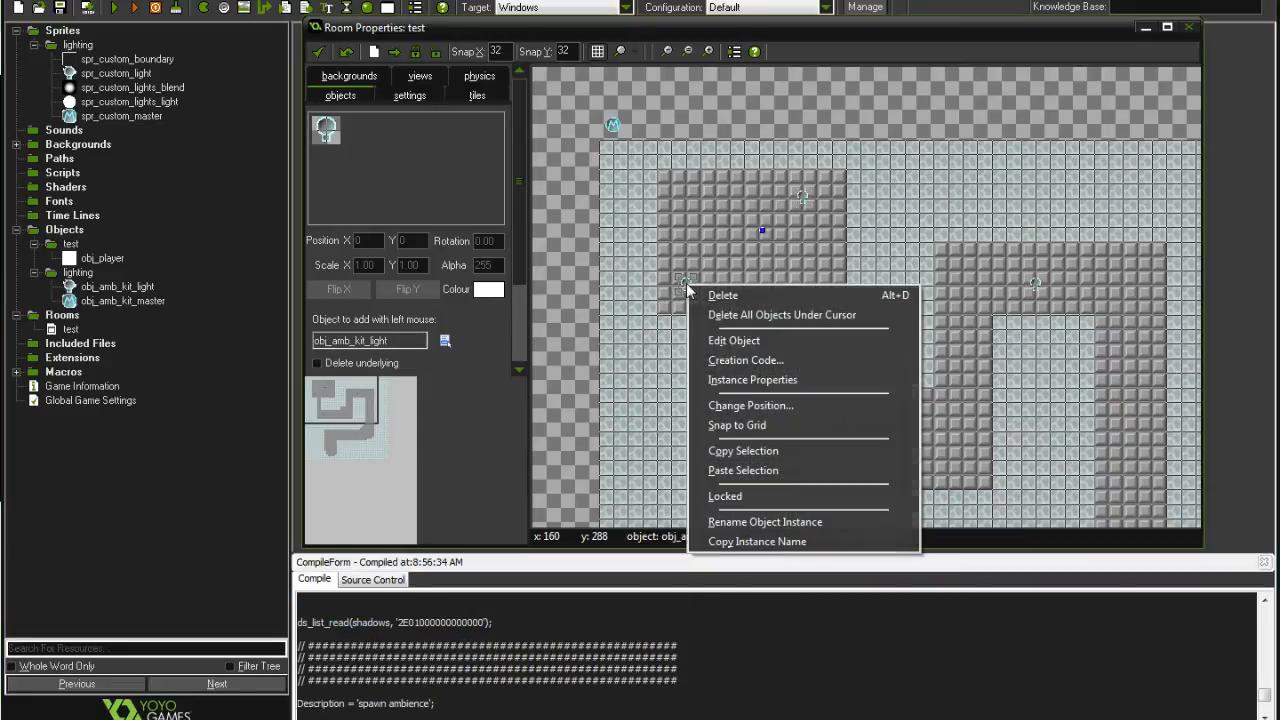
pyautogui.click(752, 362)
pyautogui.hotkey('ctrl', 'v')
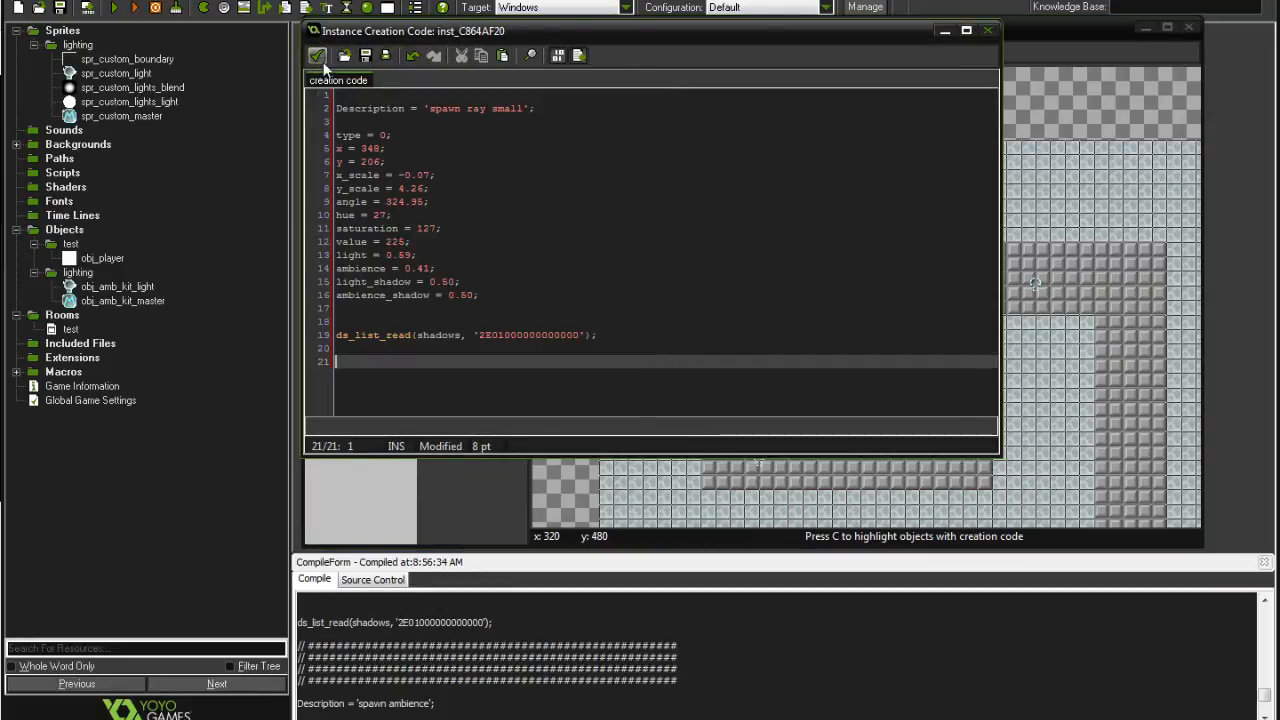
pyautogui.click(318, 57)
# Move the lower corridor's light to the middle of the spawn room, paste the complete "spawn ambience" settings into its creation code and save it.
pyautogui.click(762, 259)
pyautogui.click(675, 678)
pyautogui.scroll(-2, 670, 677)
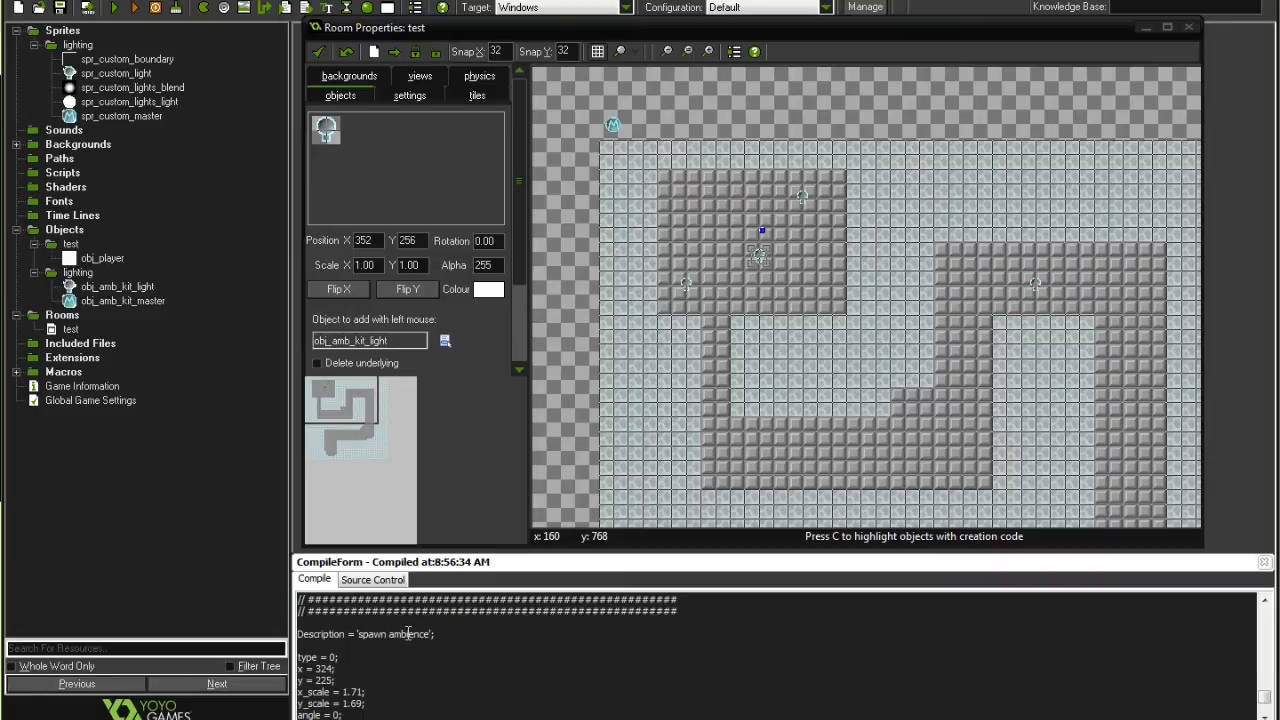
pyautogui.scroll(-5, 410, 626)
pyautogui.tripleClick(420, 628)
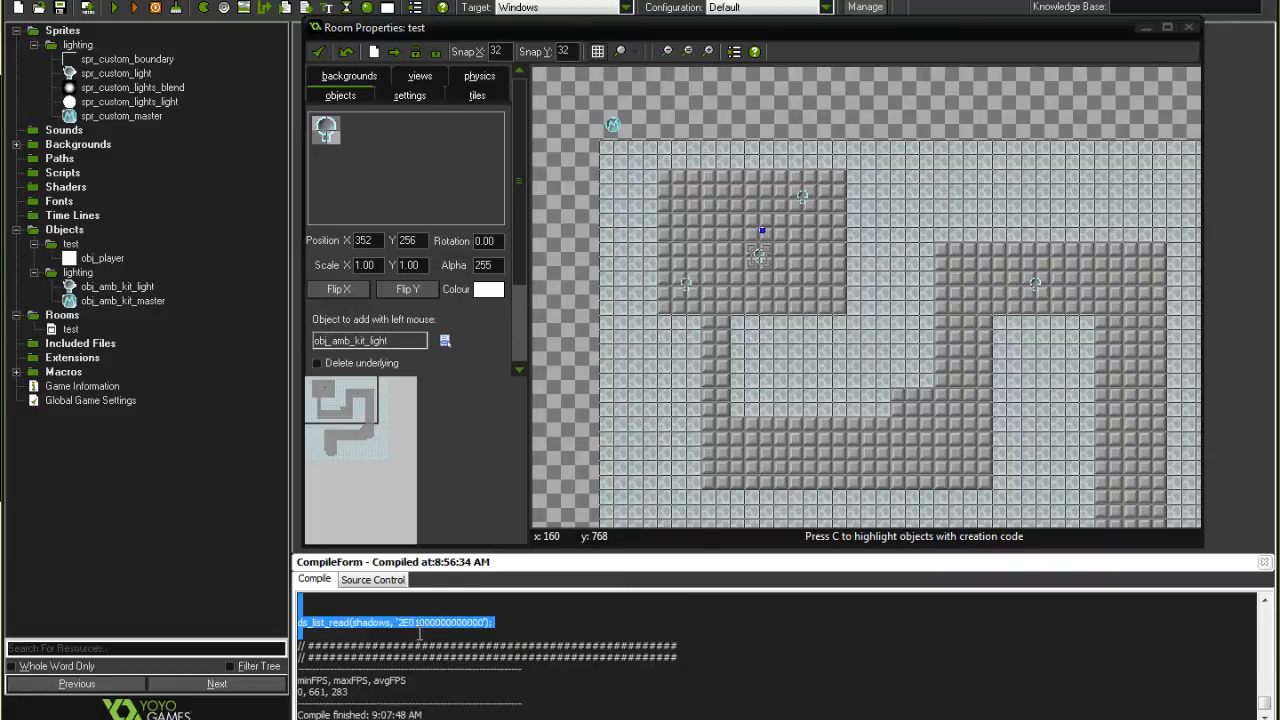
pyautogui.rightClick(760, 256)
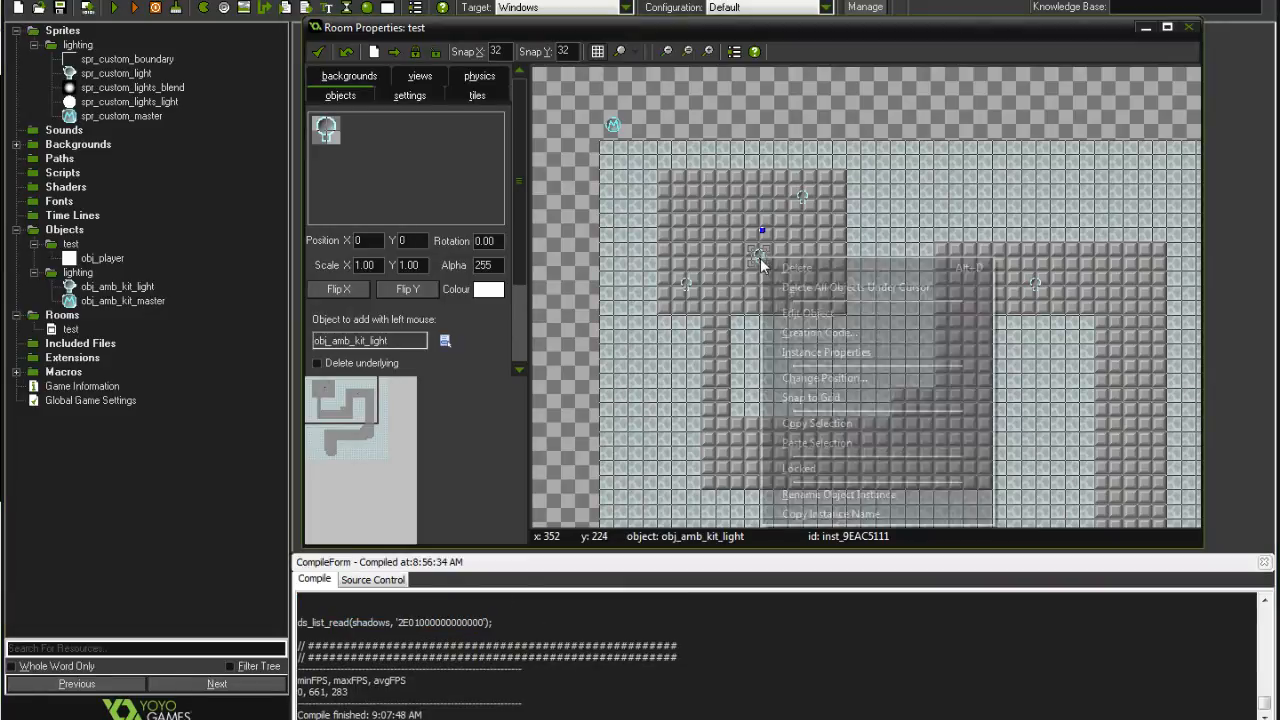
pyautogui.click(802, 331)
pyautogui.click(336, 361)
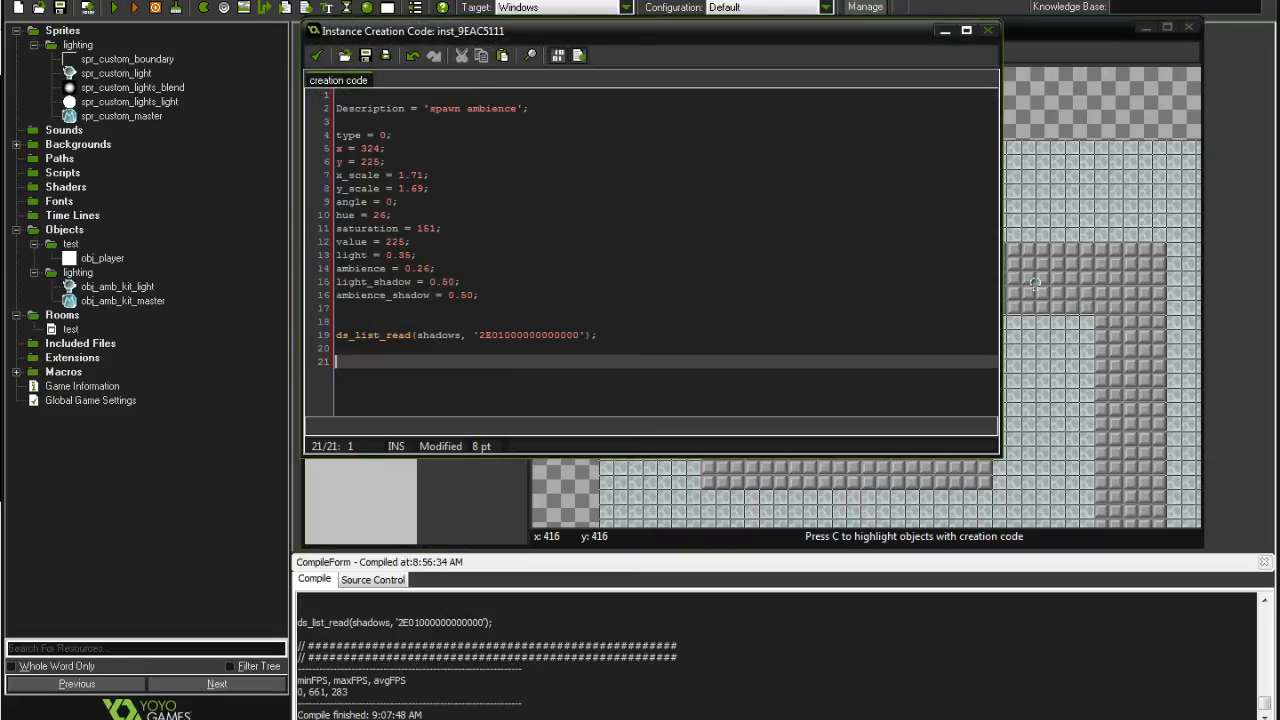
pyautogui.click(322, 55)
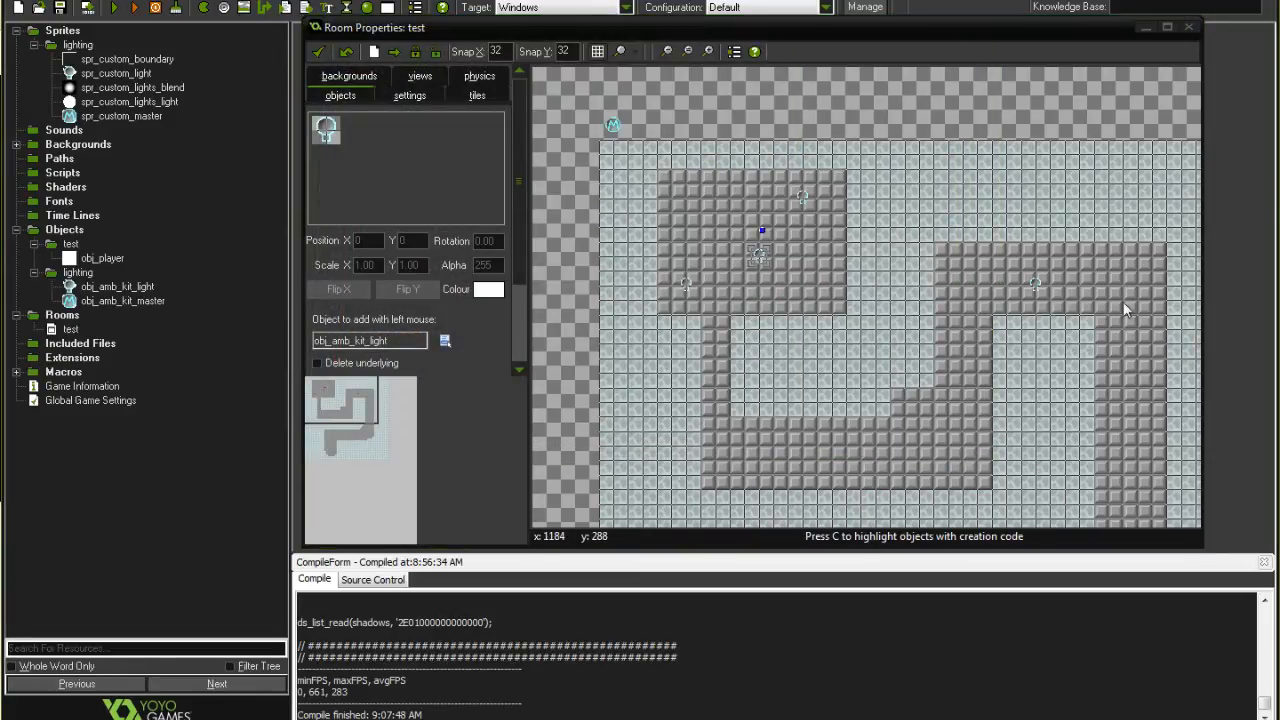
# Run the game and select the corridor light for editing.
pyautogui.click(948, 133)
pyautogui.press('F5')
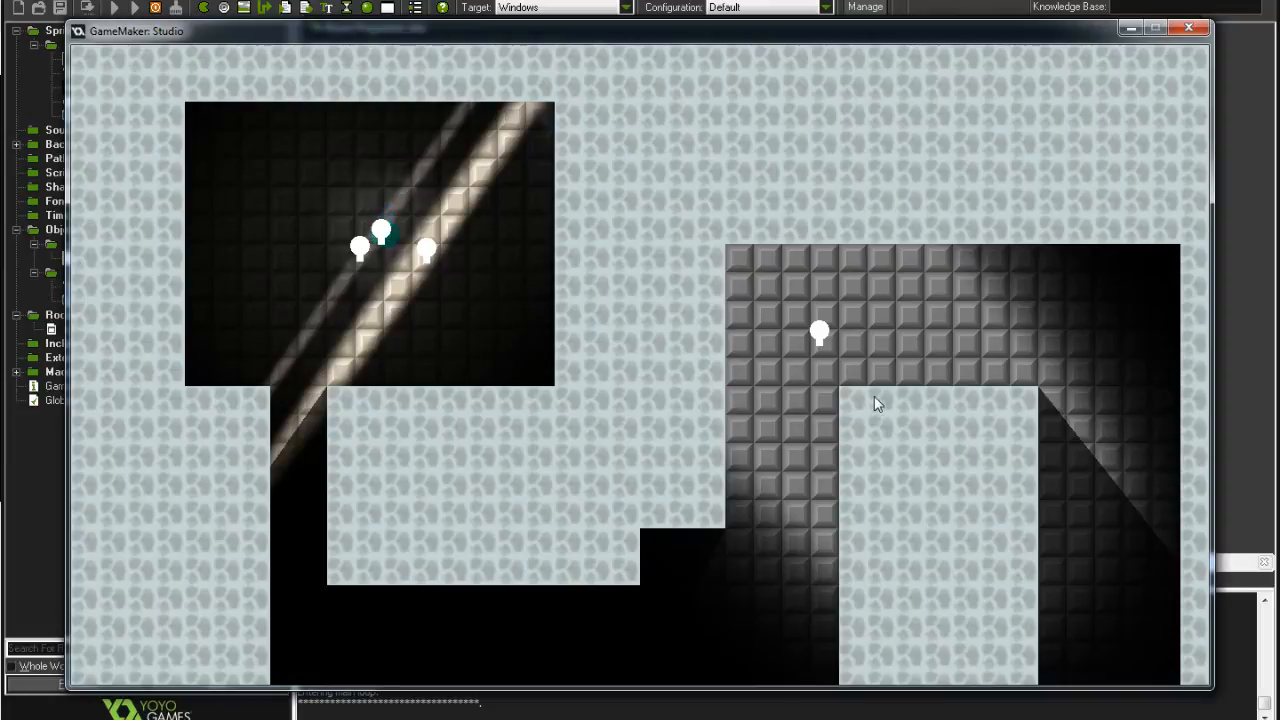
pyautogui.click(820, 338)
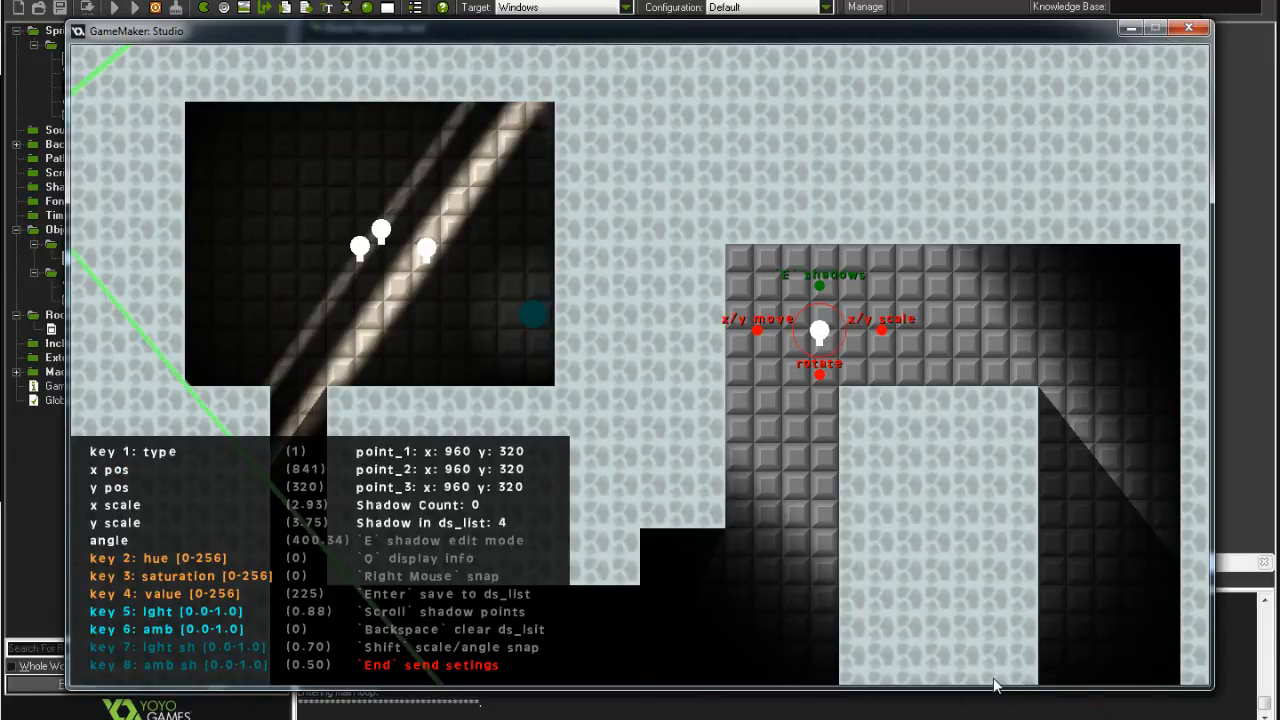
# Clear the corridor light's saved shadow list in shadow edit mode, hide the info display and leave shadow editing.
pyautogui.press('e')
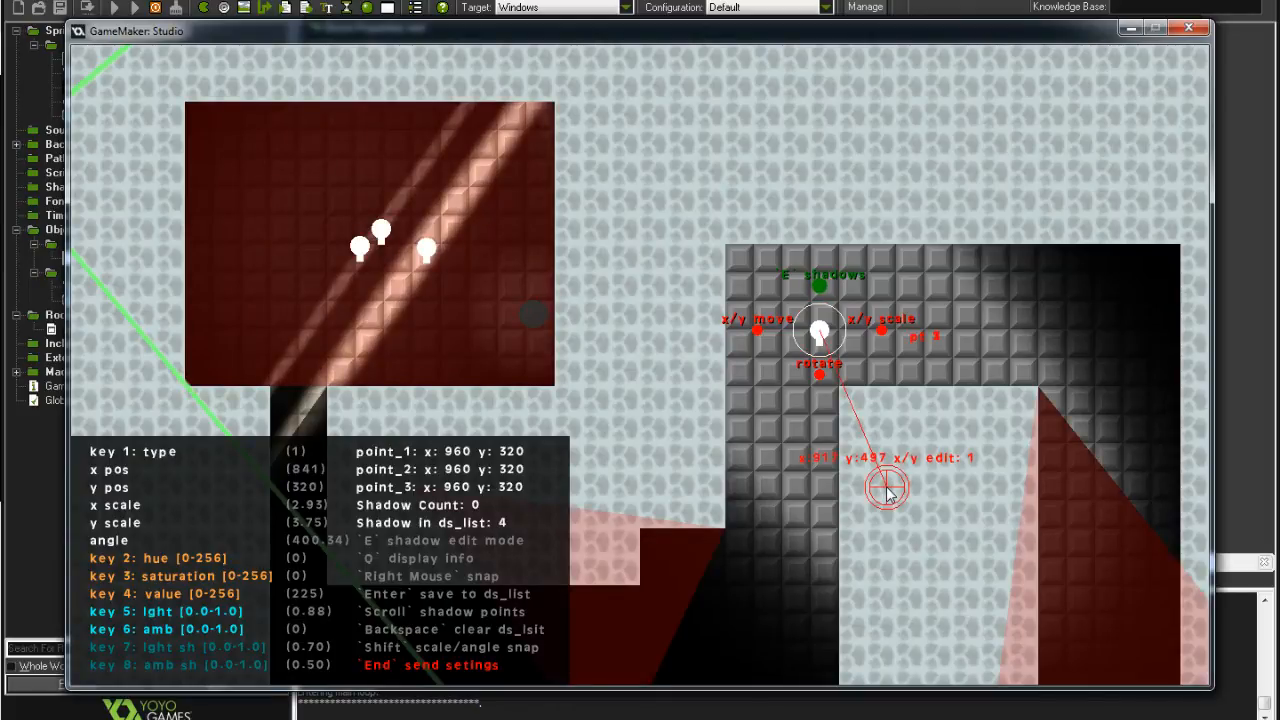
pyautogui.press('BackSpace')
pyautogui.press('q')
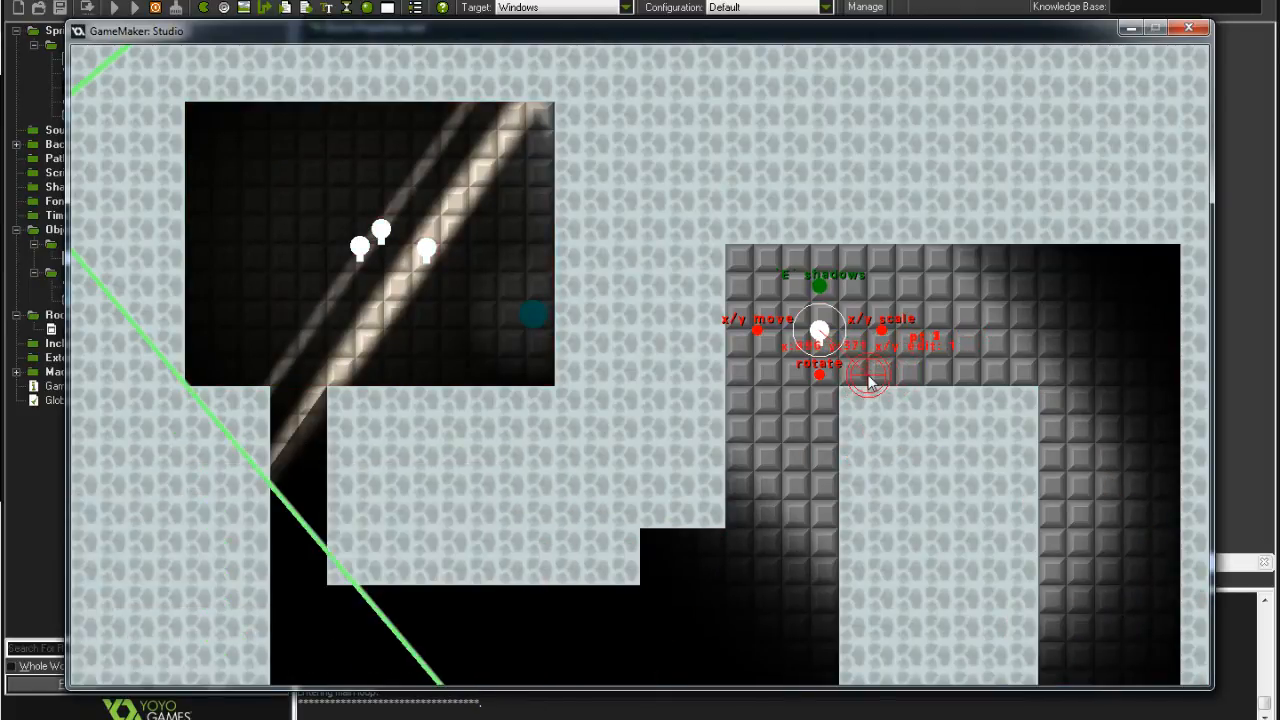
pyautogui.press('e')
pyautogui.press('e')
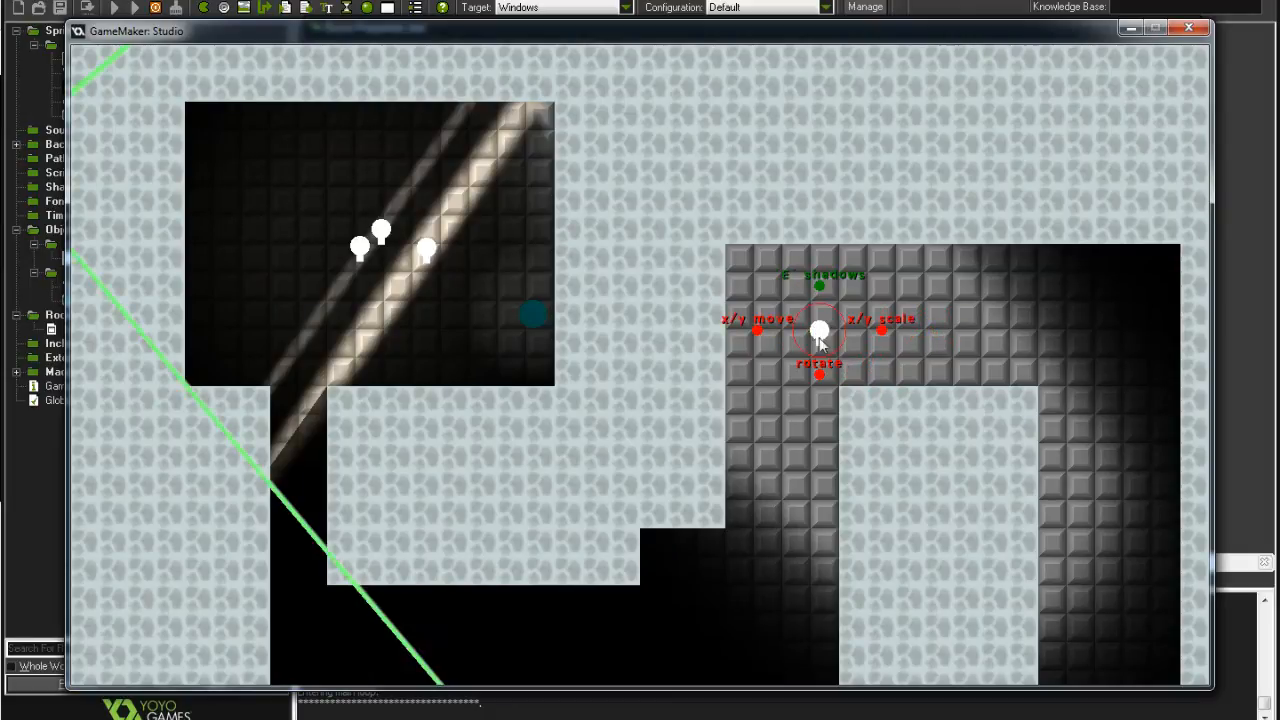
# Move the corridor light toward the far end of the upper corridor, narrow its beam and rotate it diagonally, parallel to the spawn rays.
pyautogui.moveTo(757, 334); pyautogui.dragTo(964, 328)
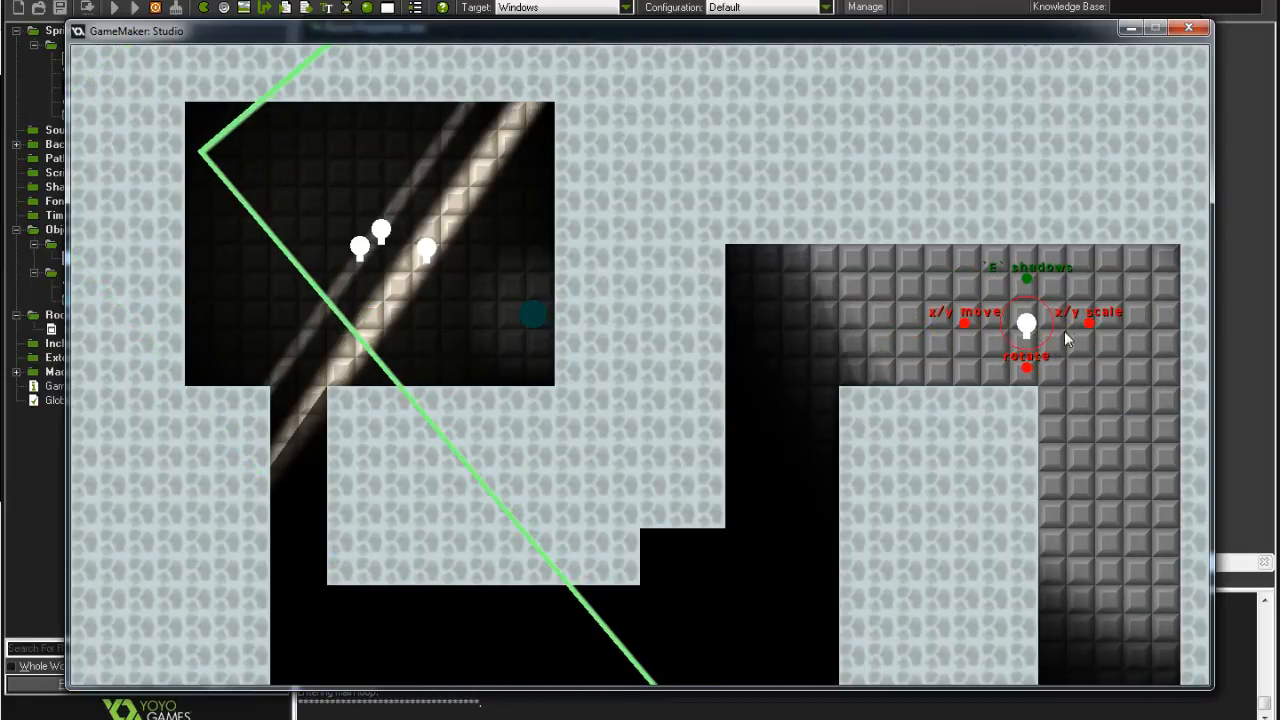
pyautogui.moveTo(1088, 330); pyautogui.dragTo(1037, 480)
pyautogui.moveTo(1028, 369); pyautogui.dragTo(913, 466)
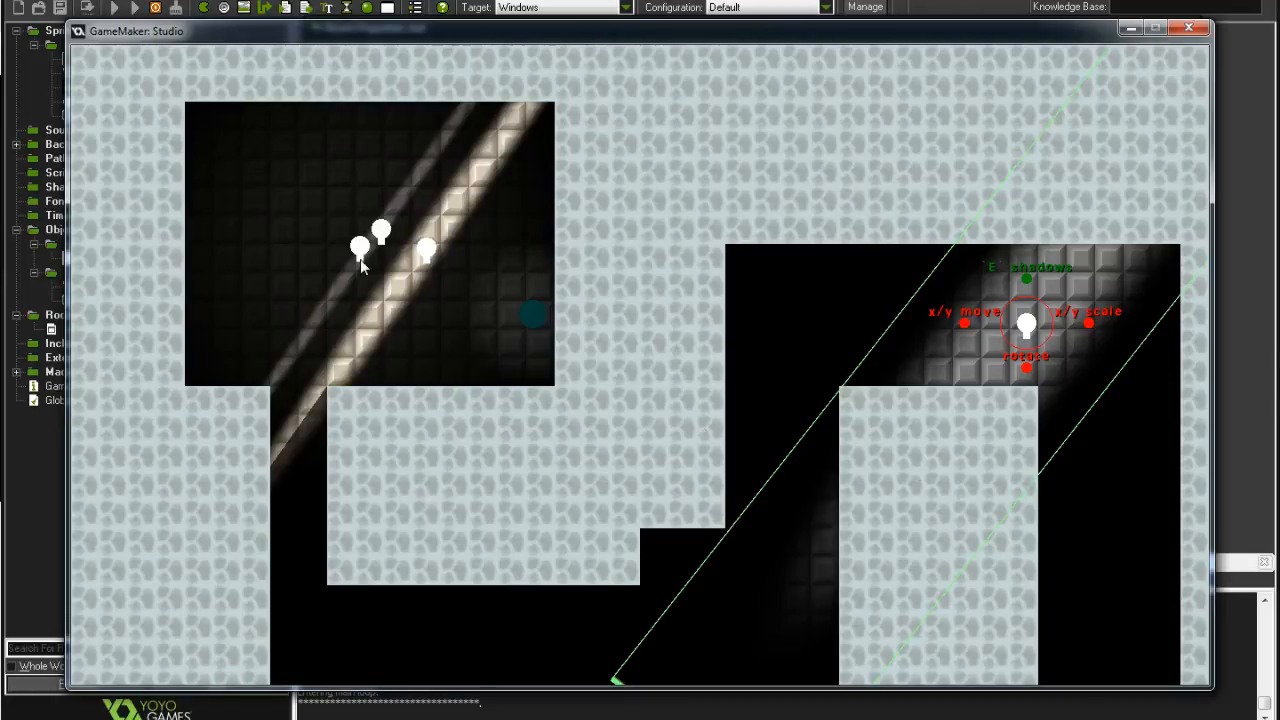
# Enlarge the diagonal beam and reposition it so it falls through the corridor bend past the inner wall corner.
pyautogui.moveTo(1089, 323); pyautogui.dragTo(1093, 669)
pyautogui.moveTo(966, 327); pyautogui.dragTo(711, 529)
pyautogui.moveTo(806, 328); pyautogui.dragTo(840, 310)
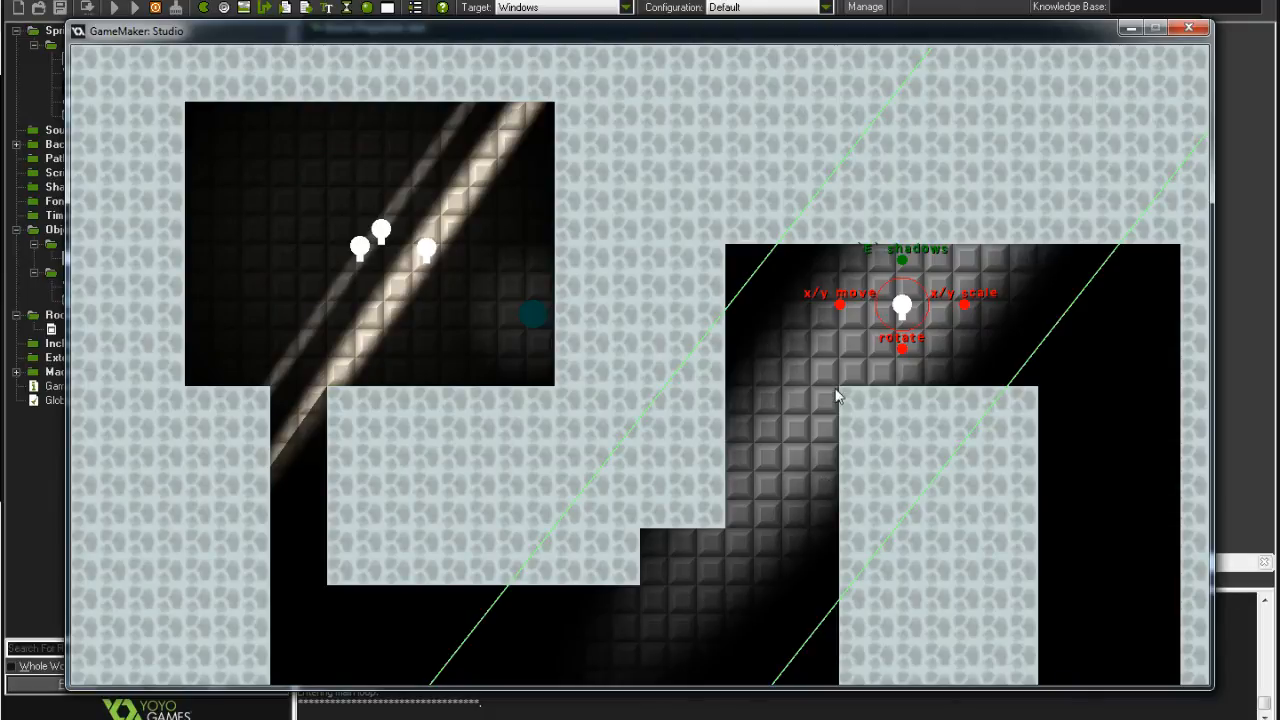
pyautogui.moveTo(842, 387); pyautogui.dragTo(643, 650)
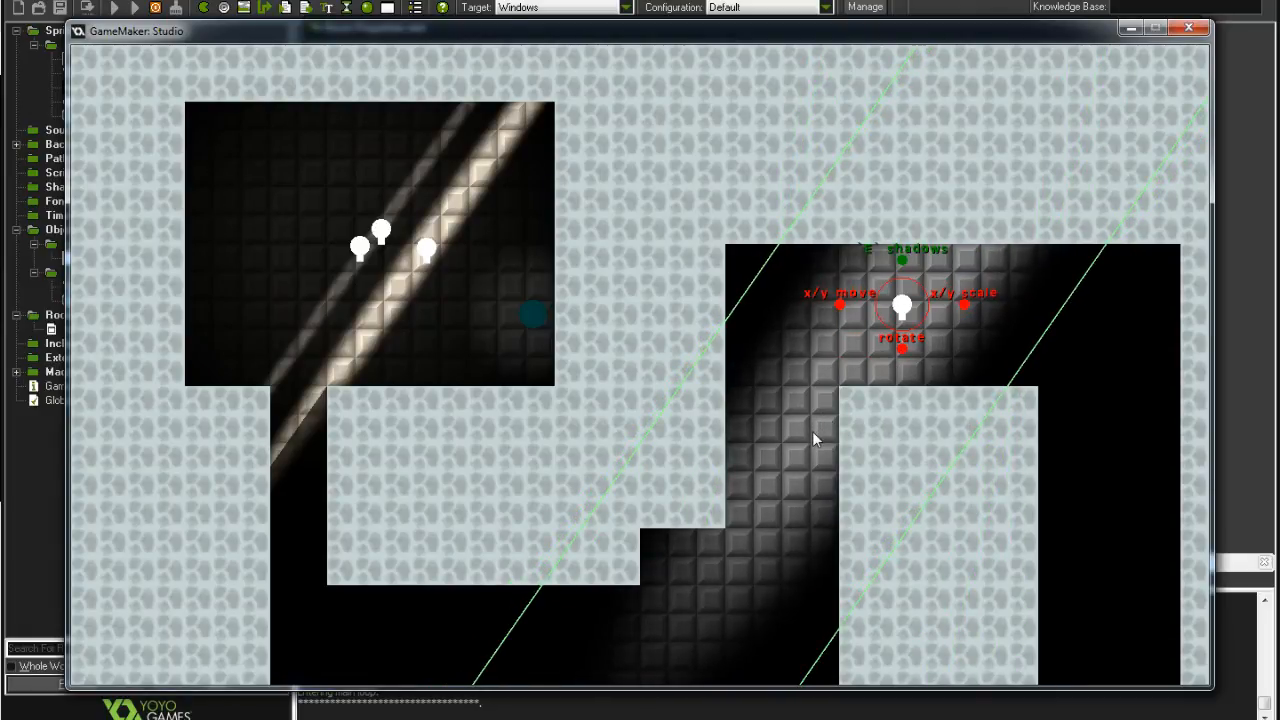
pyautogui.moveTo(839, 304); pyautogui.dragTo(818, 322)
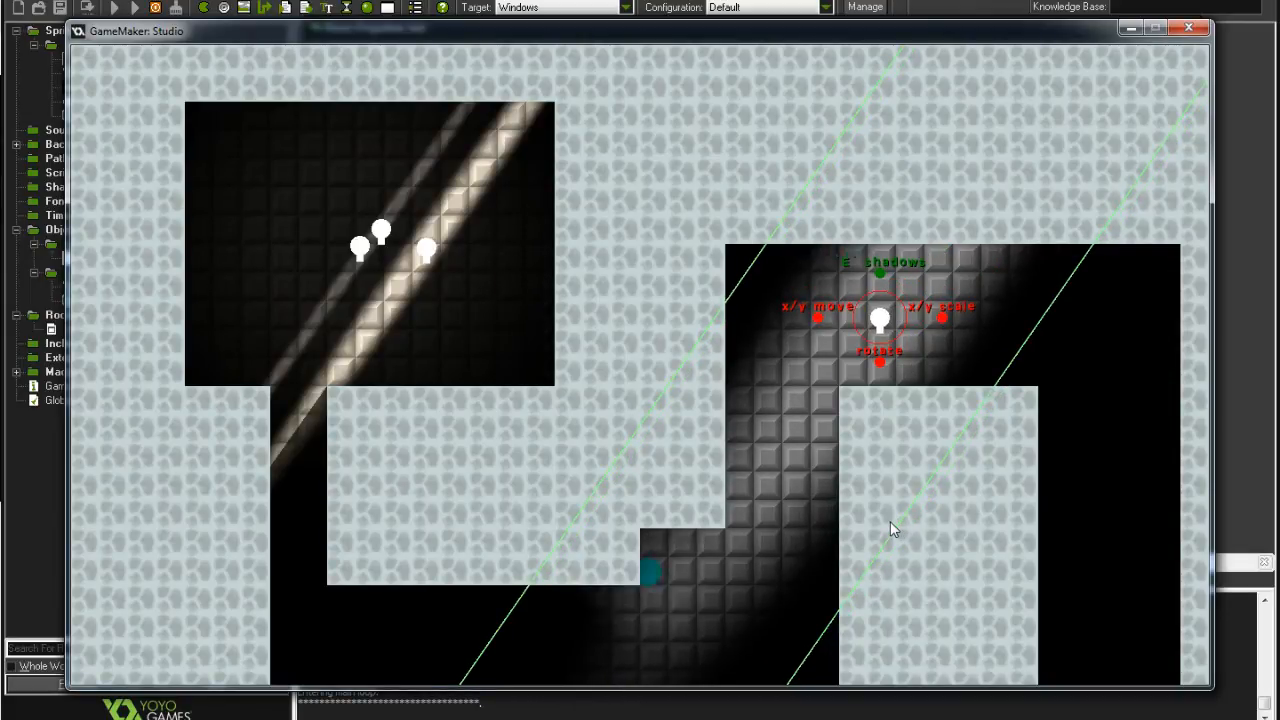
# Outline a triangular shadow for the corridor beam from the inner wall corner to about x 635, y 768 and the lower corridor's bottom-right corner.
pyautogui.press('s')
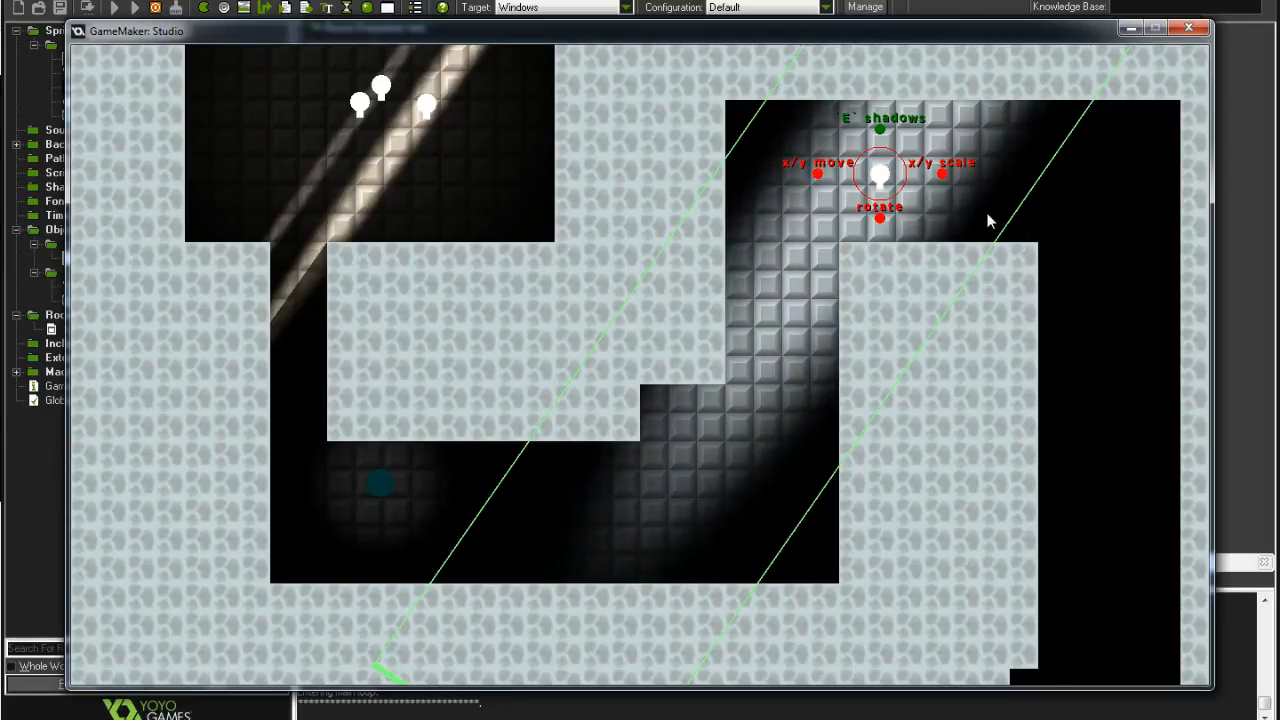
pyautogui.press('e')
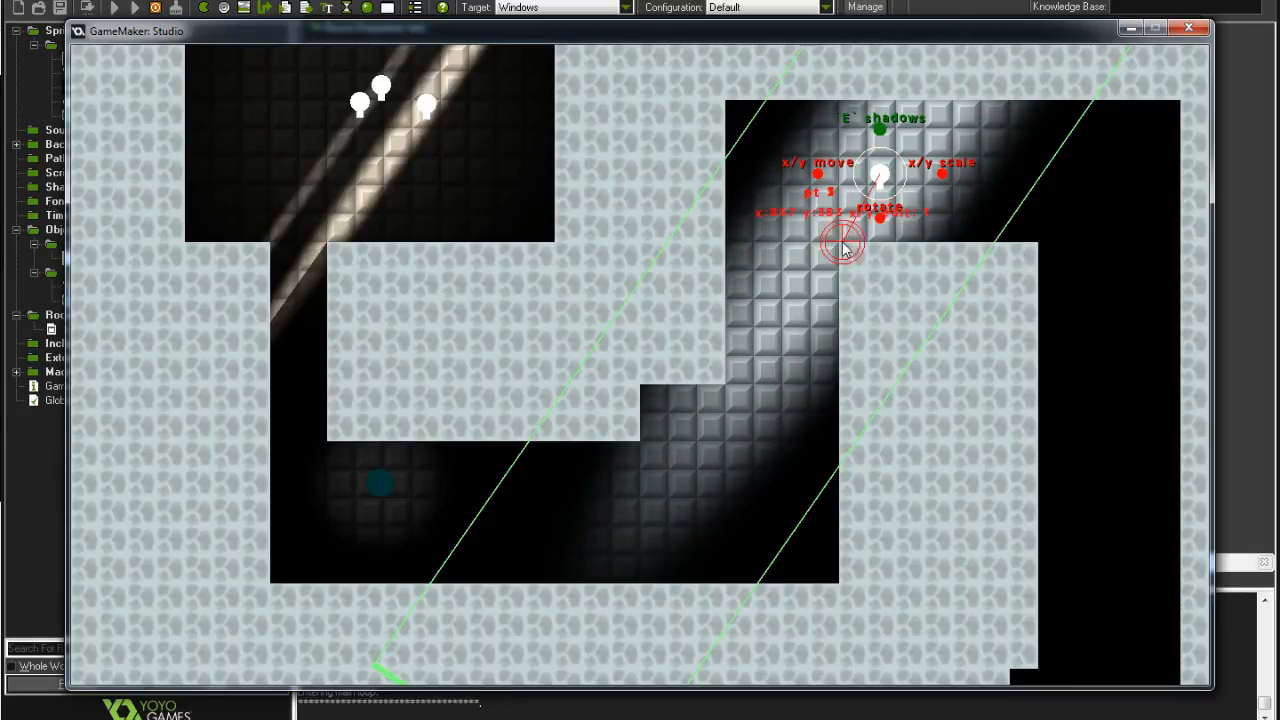
pyautogui.click(847, 257)
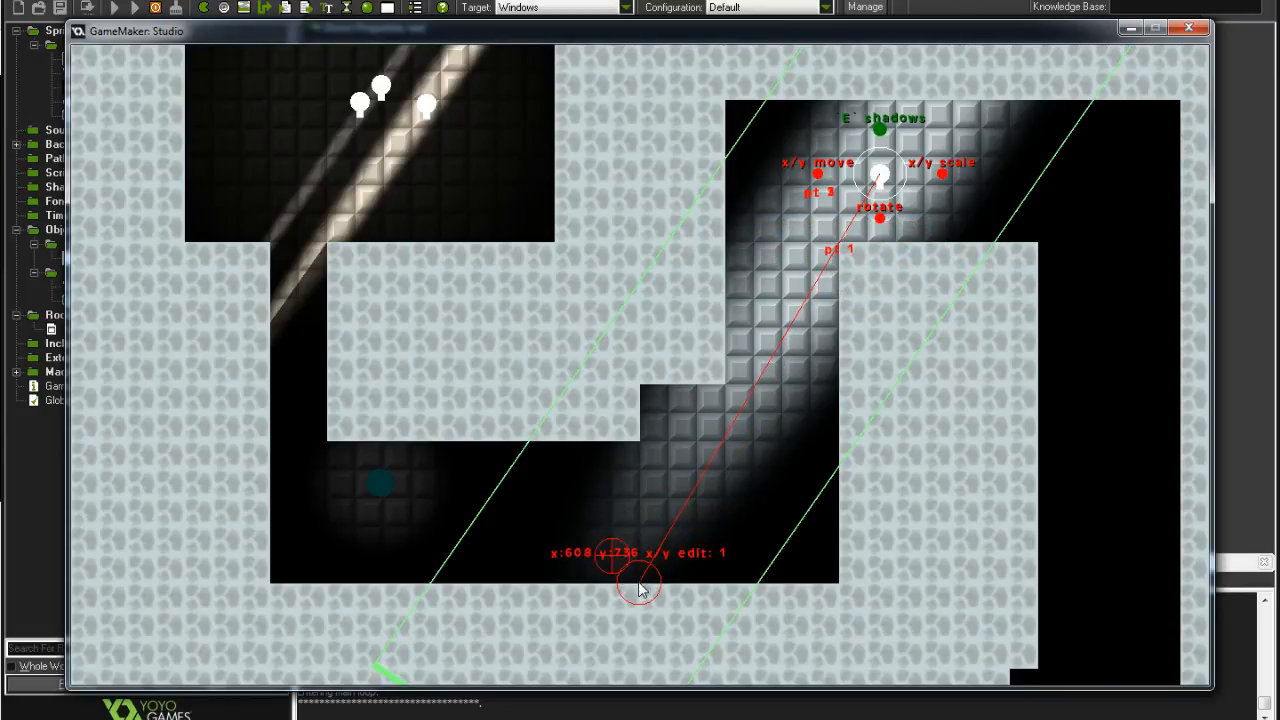
pyautogui.press('Left')
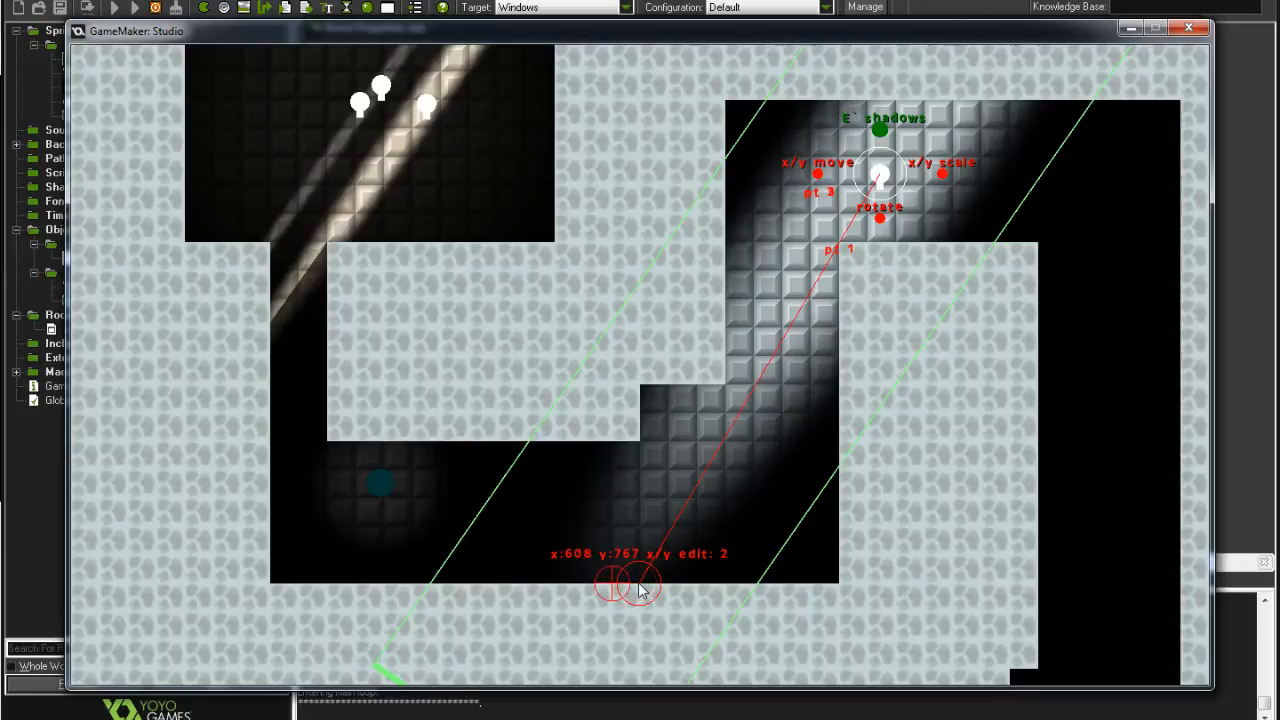
pyautogui.press('shift')
pyautogui.press('ctrl')
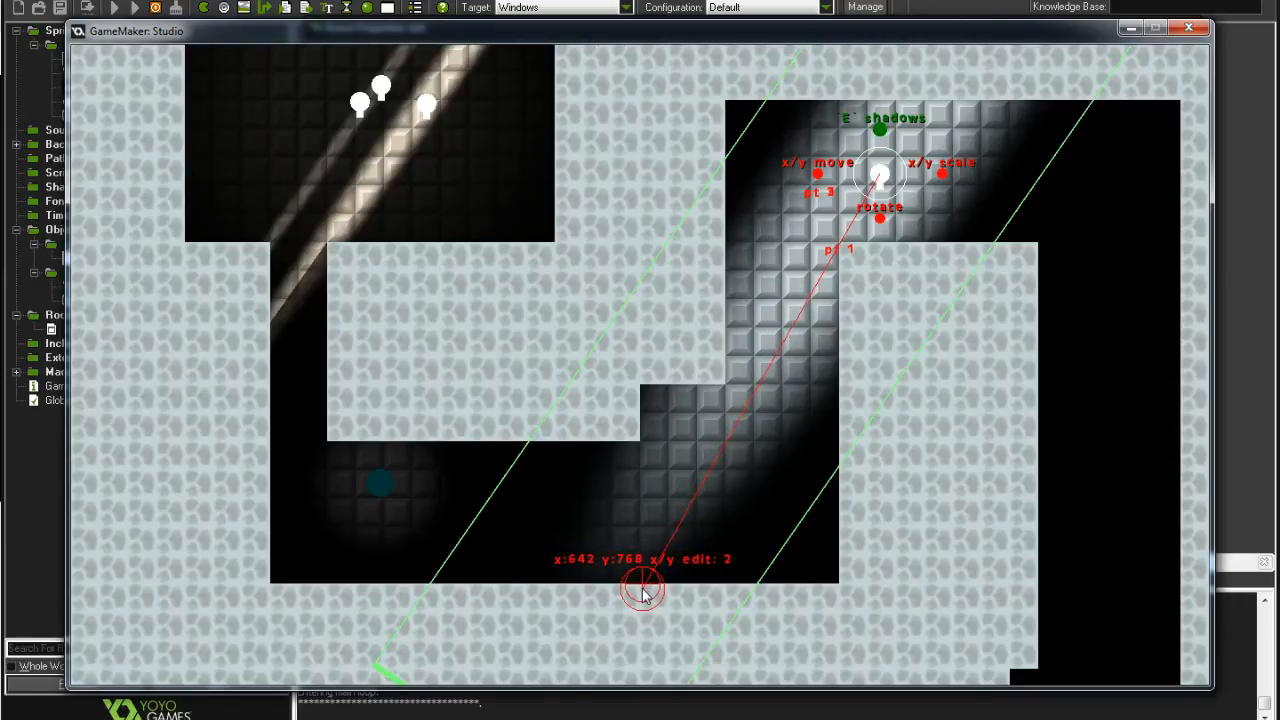
pyautogui.click(636, 591)
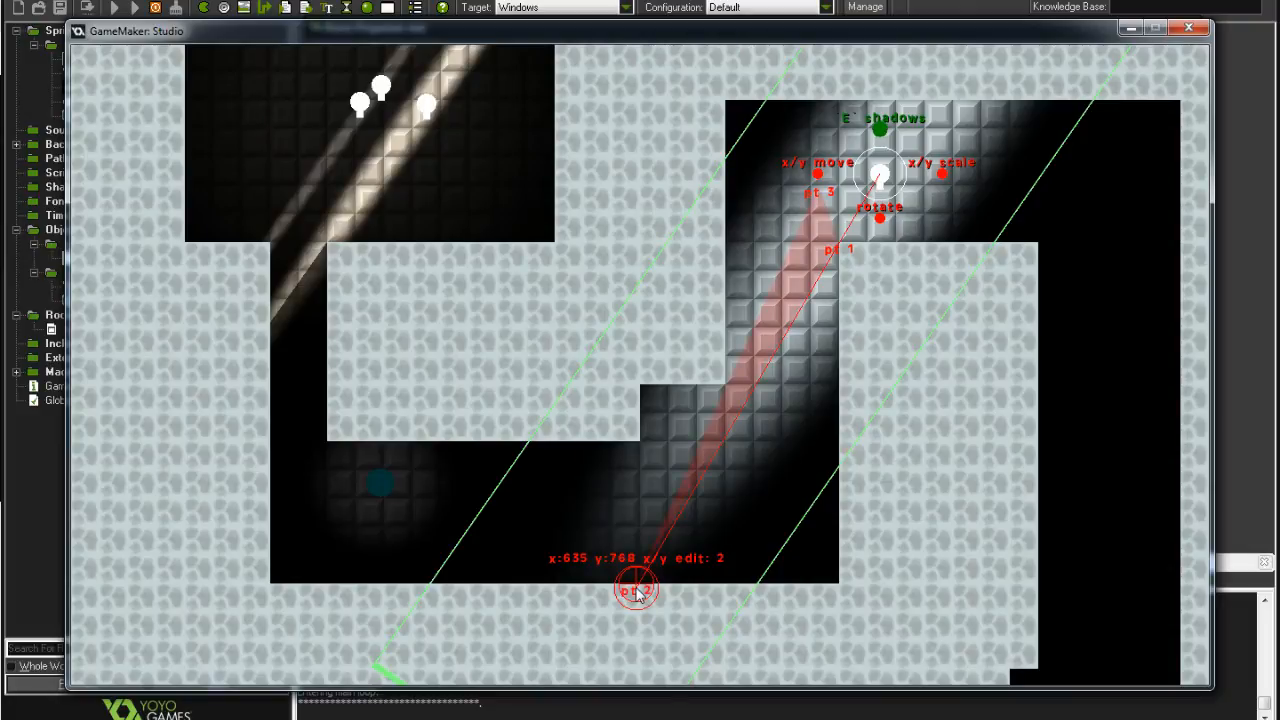
pyautogui.press('3')
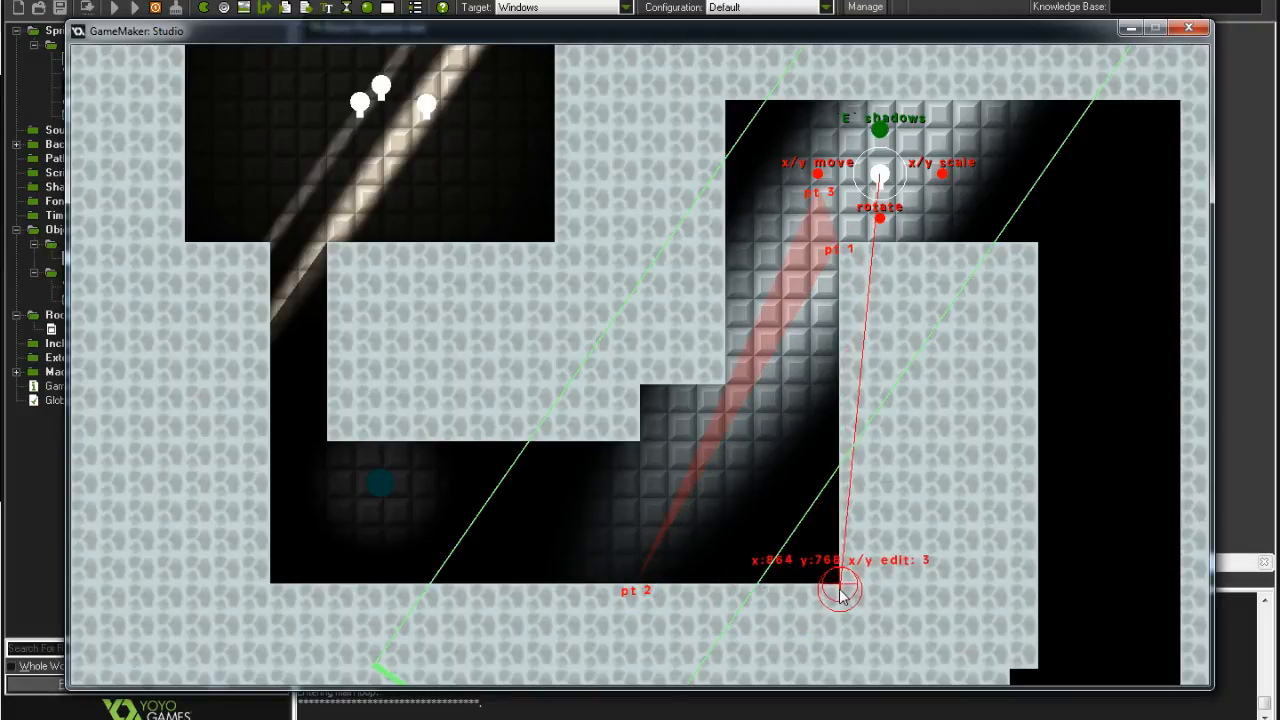
pyautogui.click(840, 590)
# Add a second triangular shadow from the corridor's step corner to about x 581, y 783 and a point inside the enclosed wall block.
pyautogui.press('1')
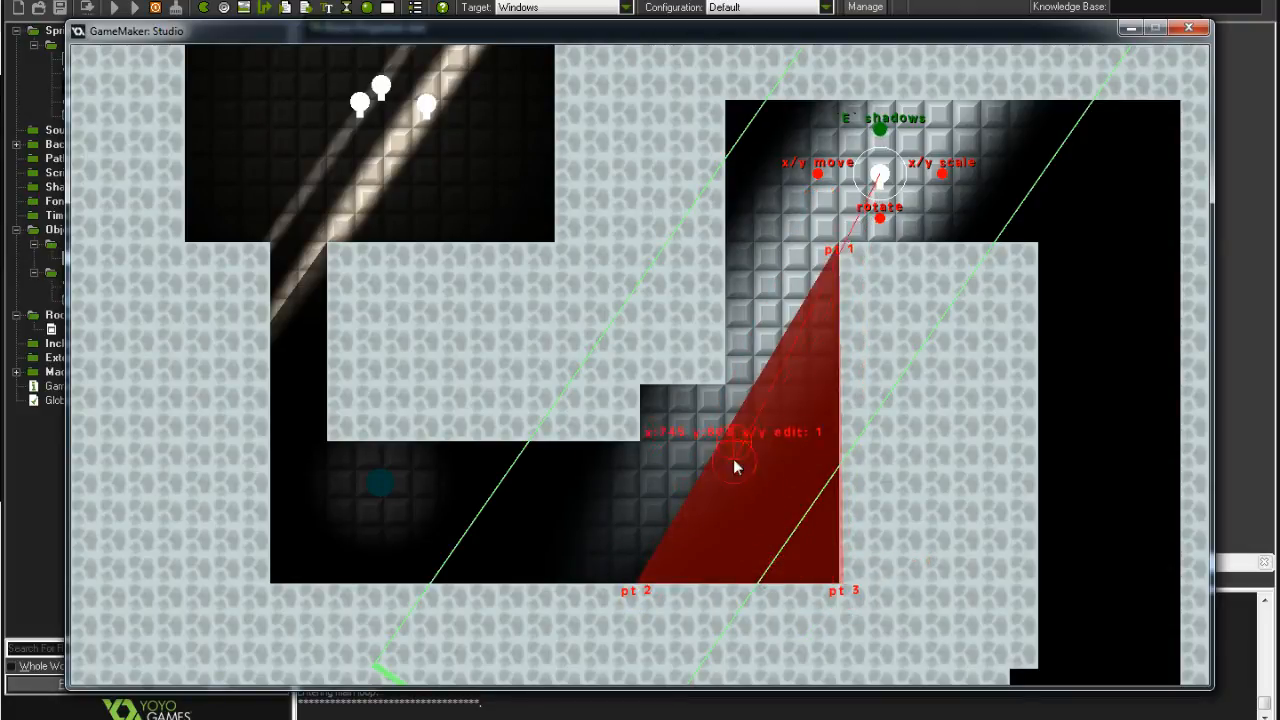
pyautogui.click(729, 393)
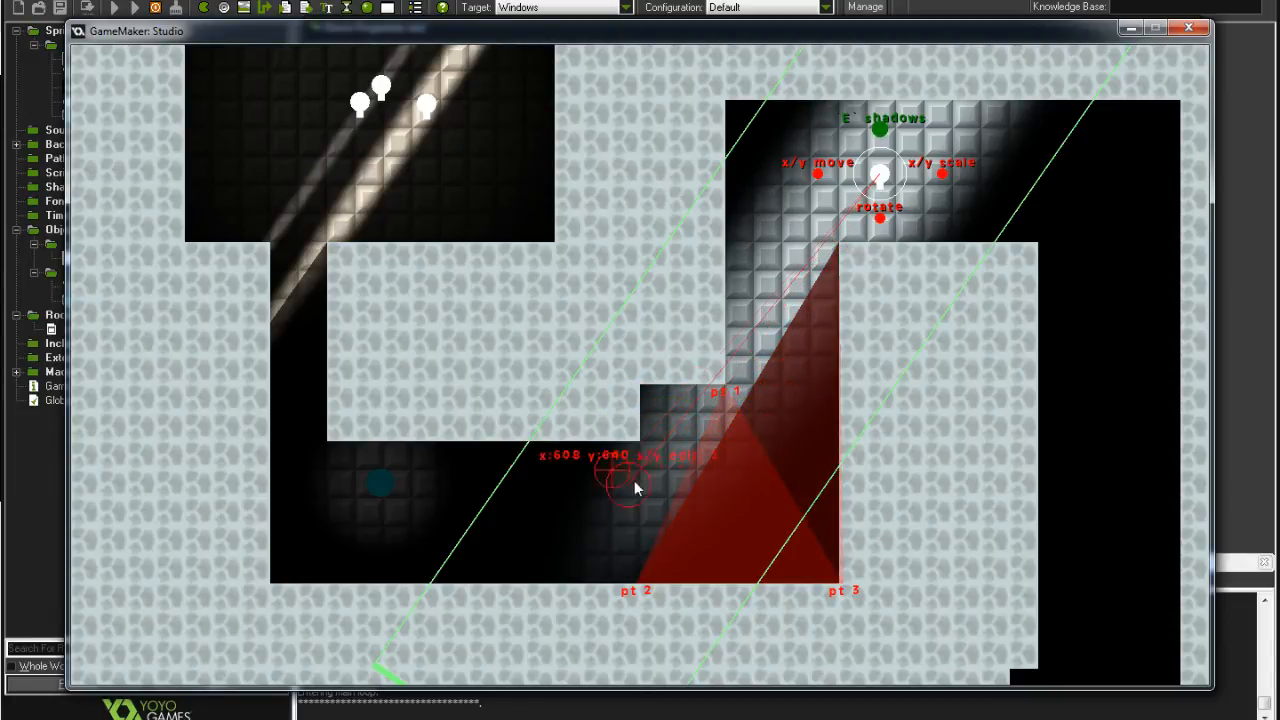
pyautogui.click(437, 363)
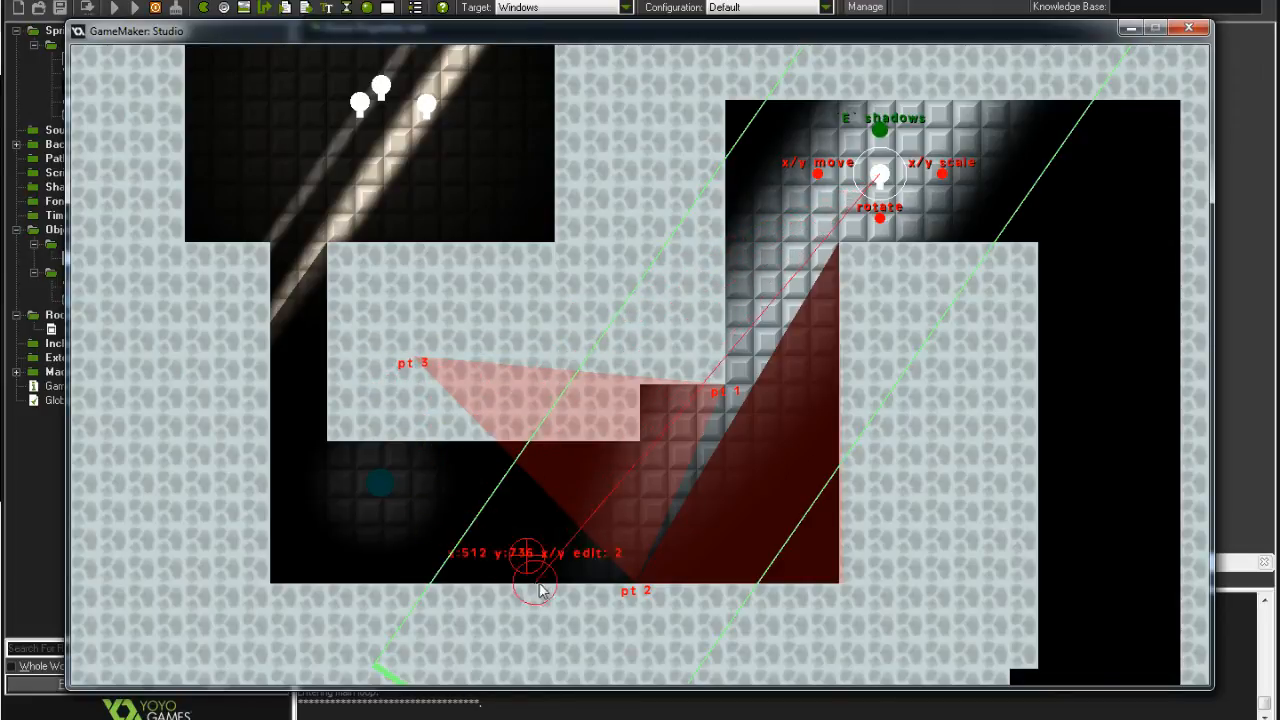
pyautogui.click(560, 610)
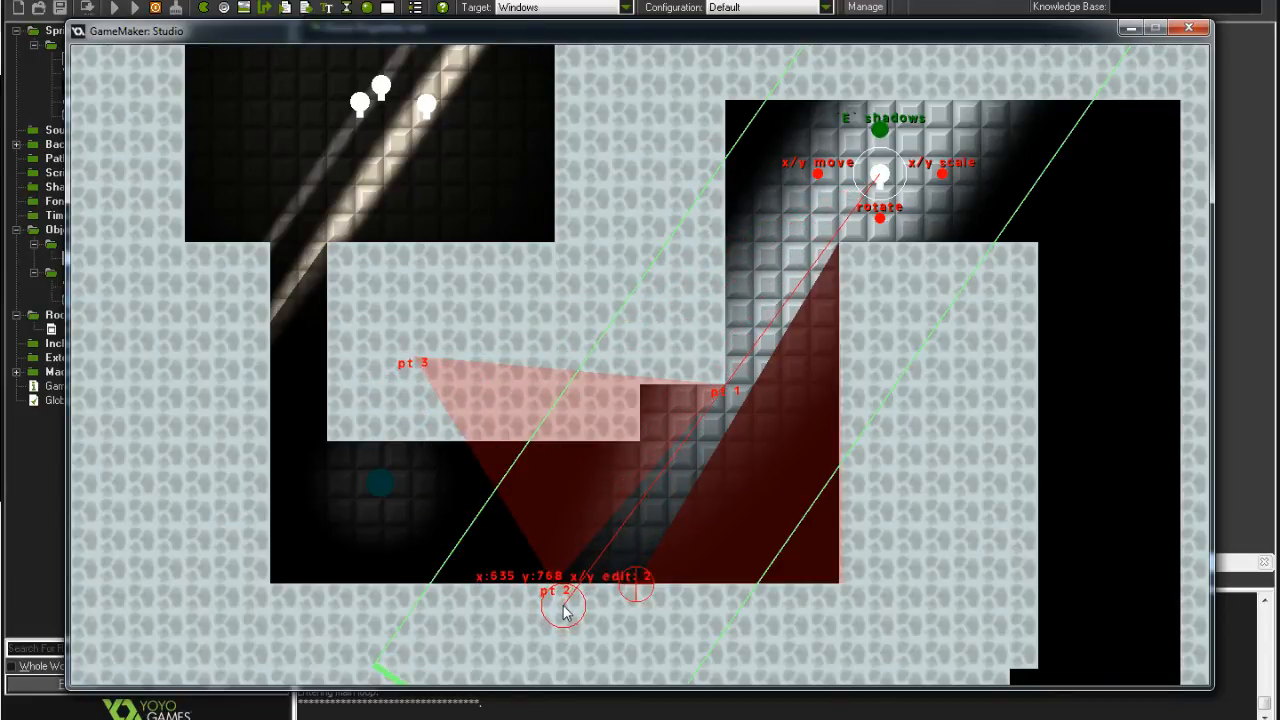
pyautogui.click(596, 600)
pyautogui.moveTo(596, 599); pyautogui.dragTo(588, 599)
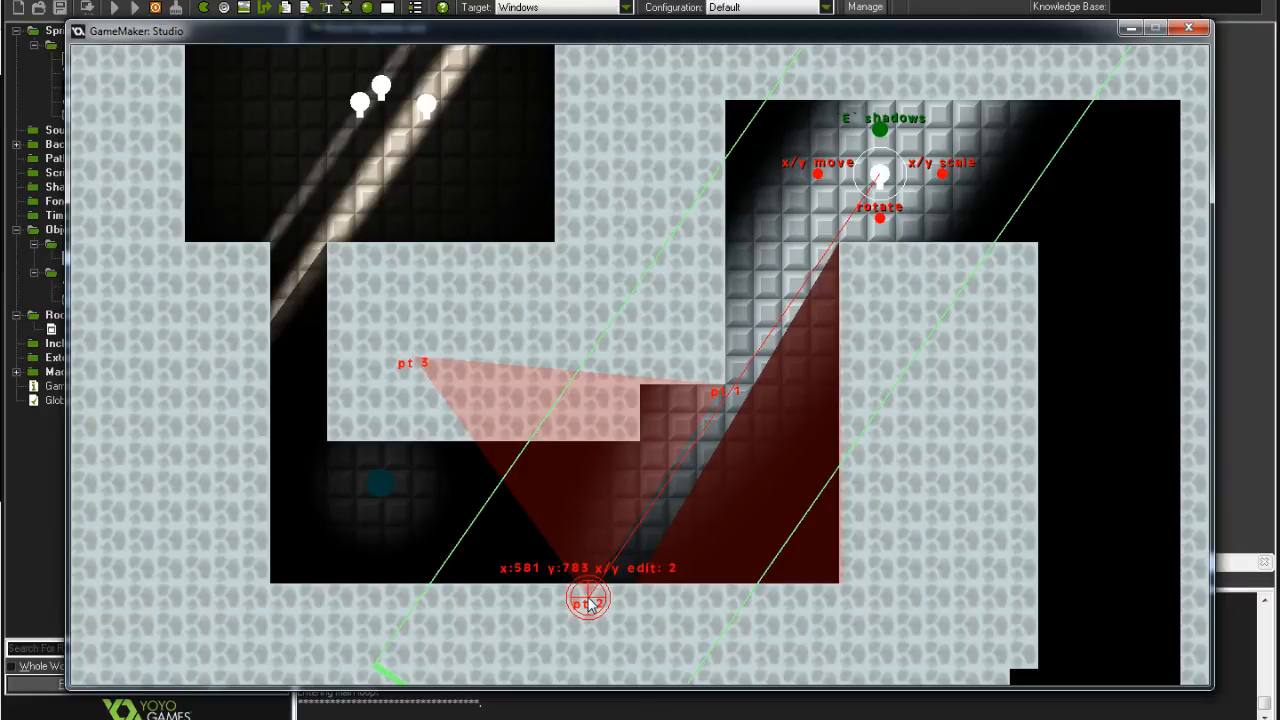
pyautogui.click(588, 600)
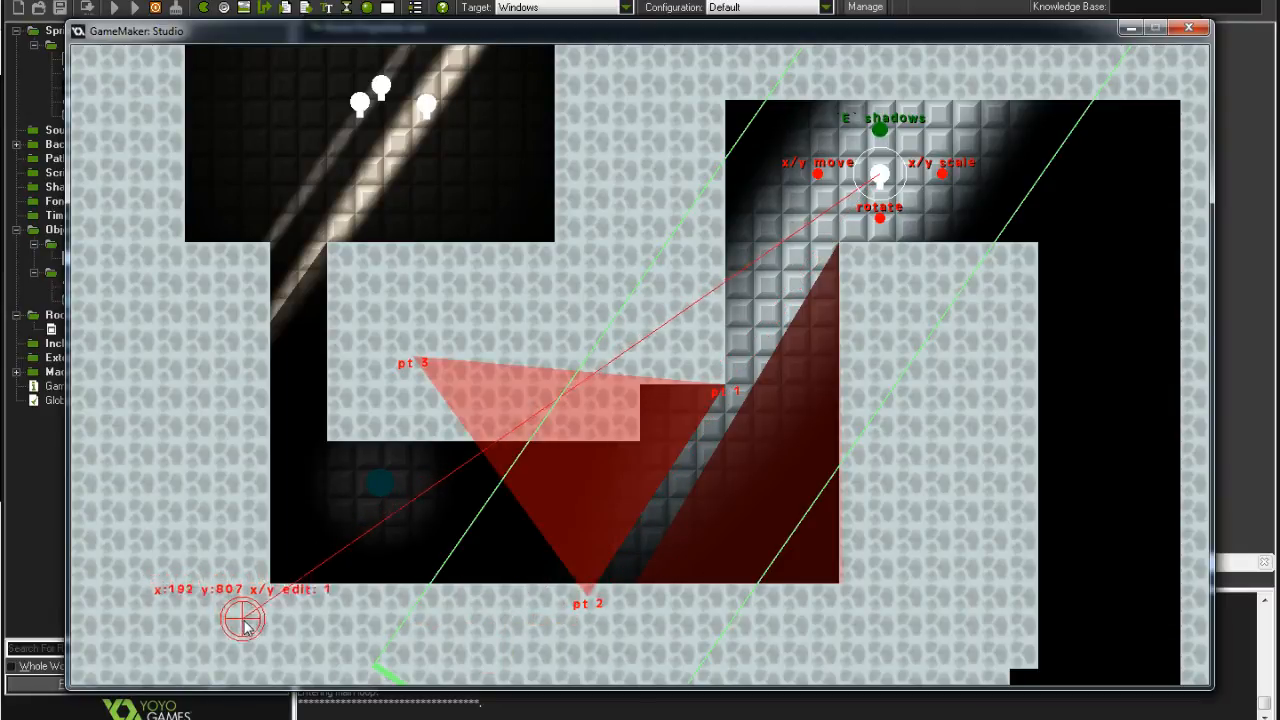
pyautogui.click(246, 618)
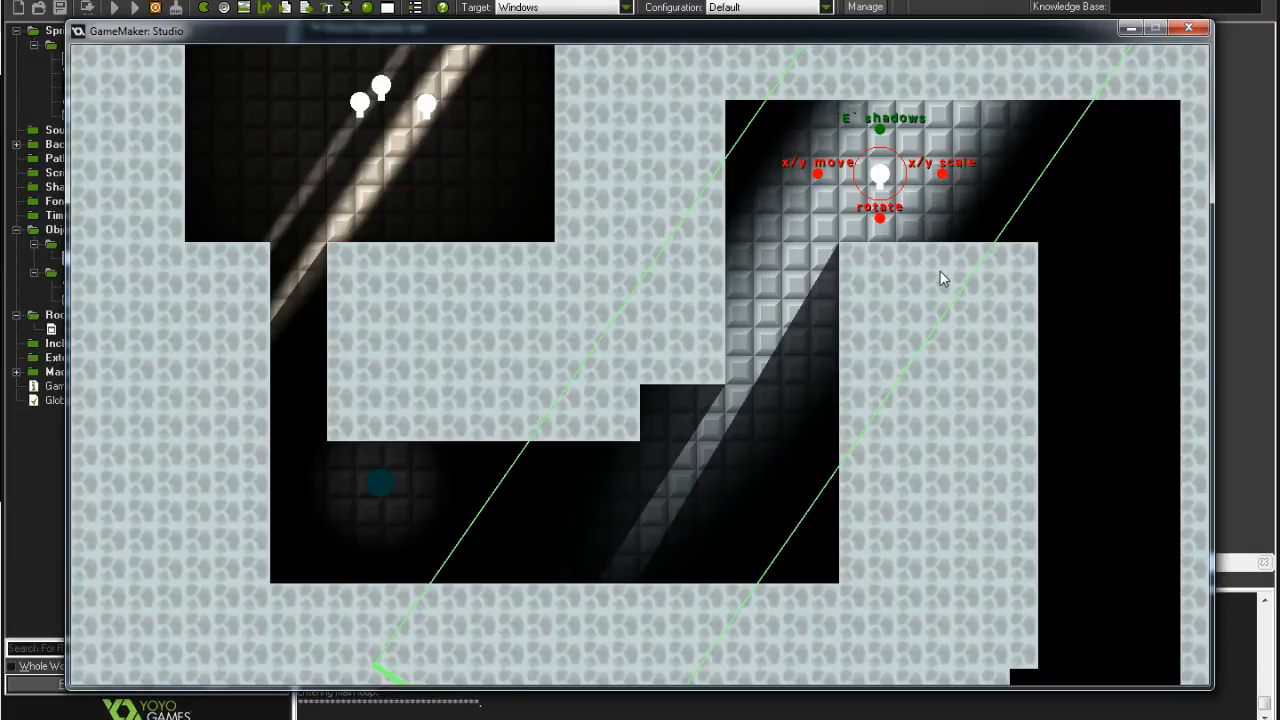
# Send the corridor light's settings with the description "mid level light".
pyautogui.click(880, 178)
pyautogui.write('mid level light')
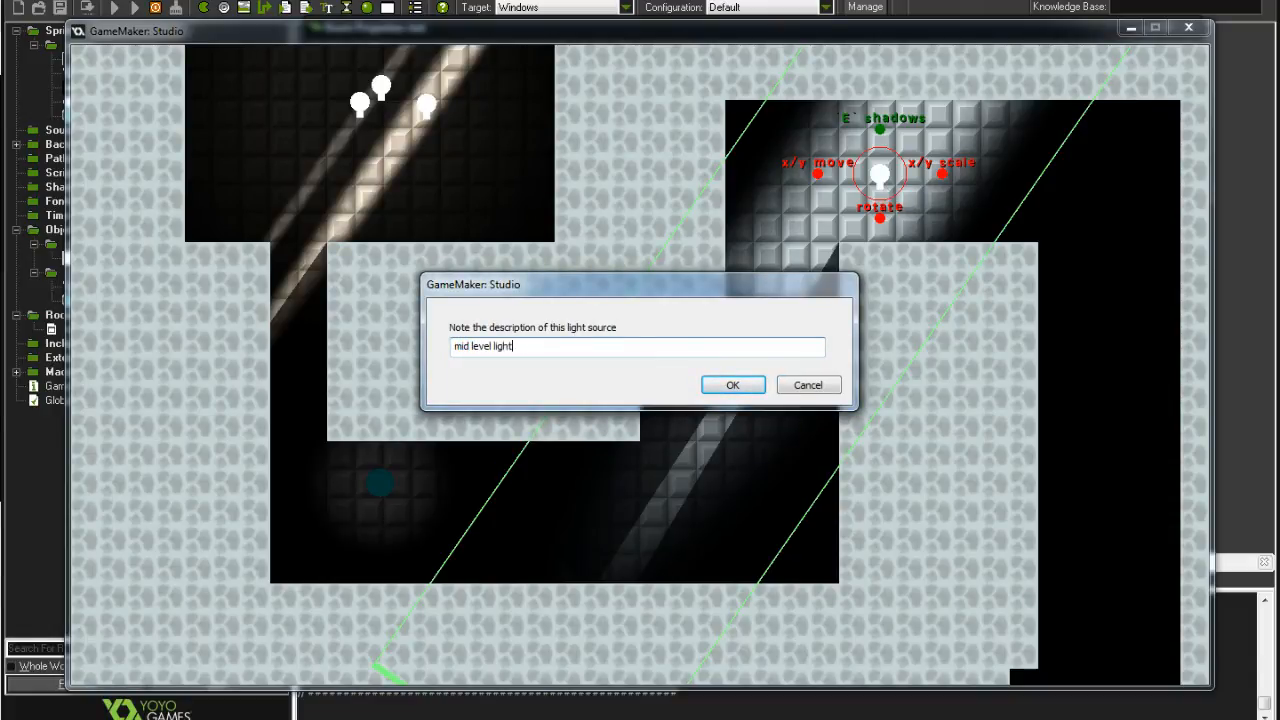
pyautogui.press('Return')
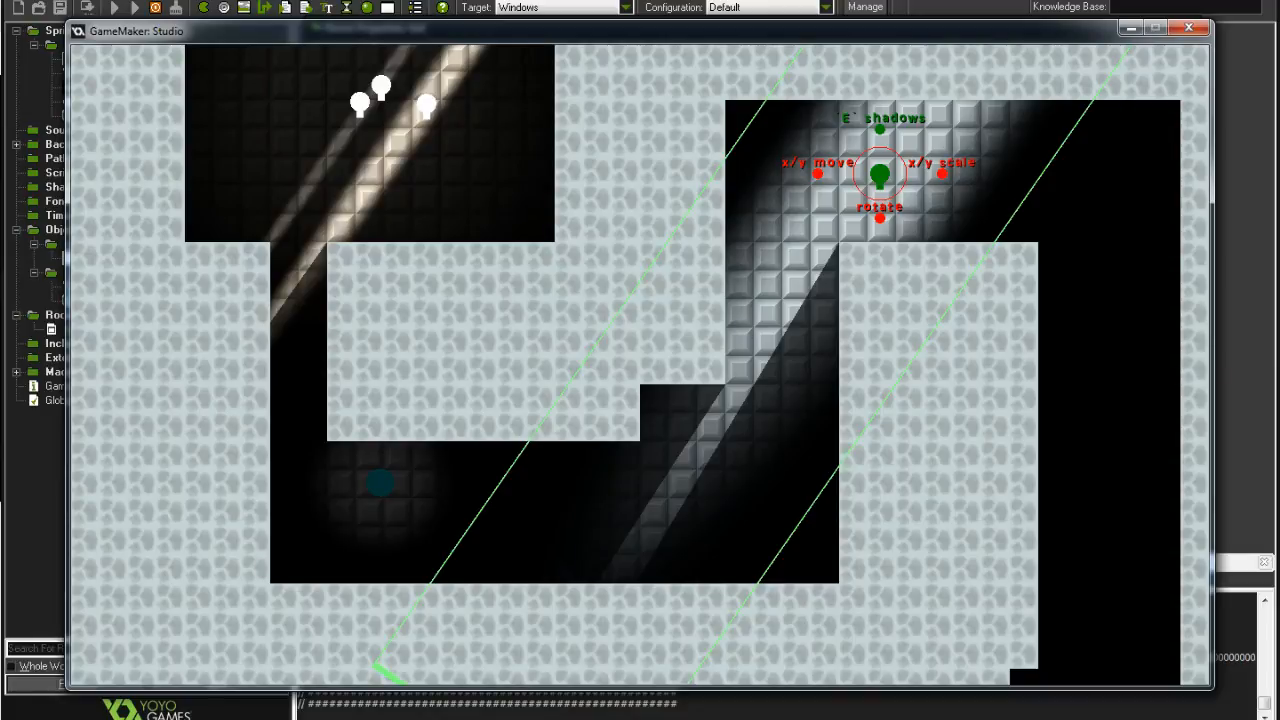
# Close the running game and copy the mid level light's settings block from the compile output.
pyautogui.click(1188, 28)
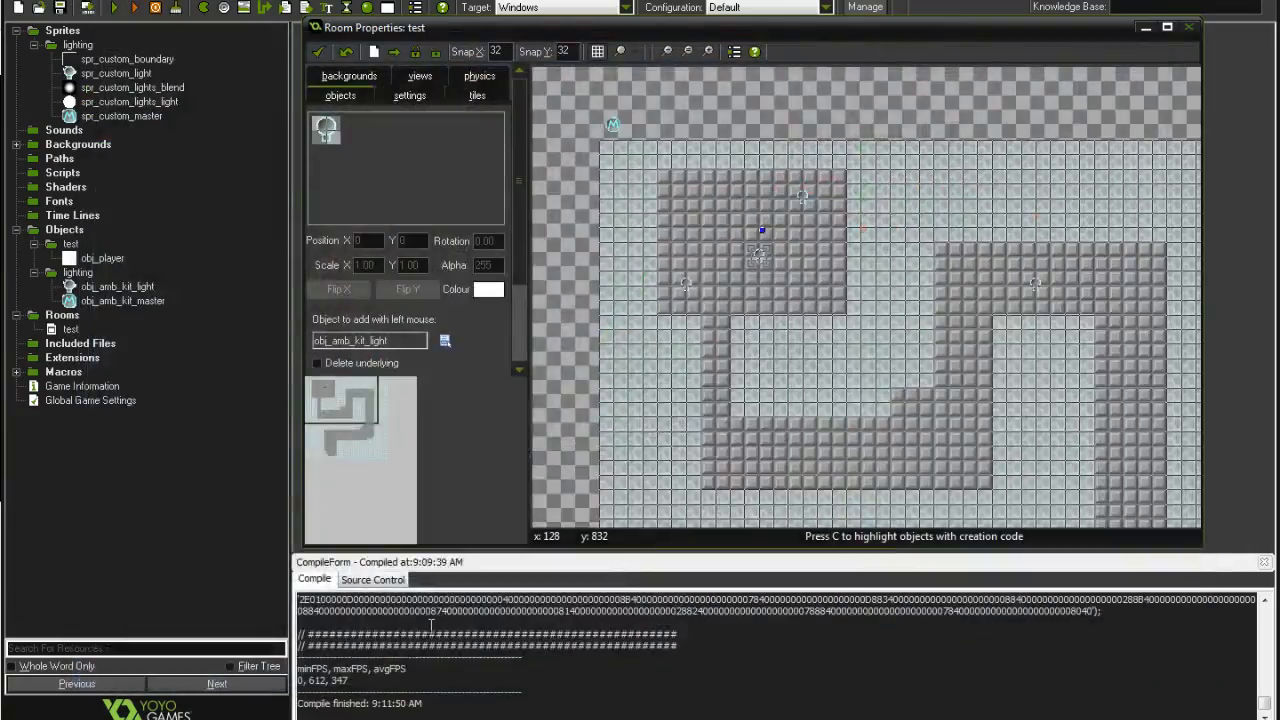
pyautogui.scroll(2, 386, 672)
pyautogui.scroll(1, 380, 690)
pyautogui.scroll(-4, 360, 670)
pyautogui.moveTo(299, 630); pyautogui.dragTo(370, 705)
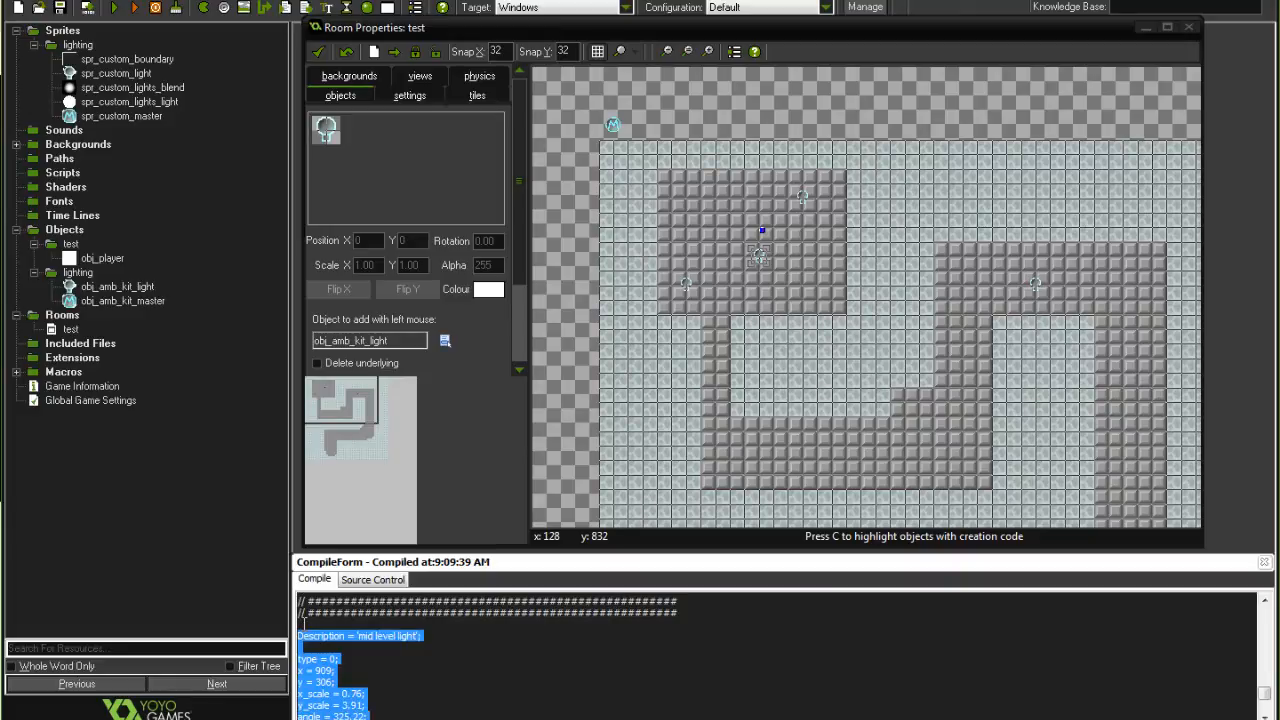
# Replace the corridor light instance's creation code with the copied mid level light settings and accept it.
pyautogui.rightClick(1036, 286)
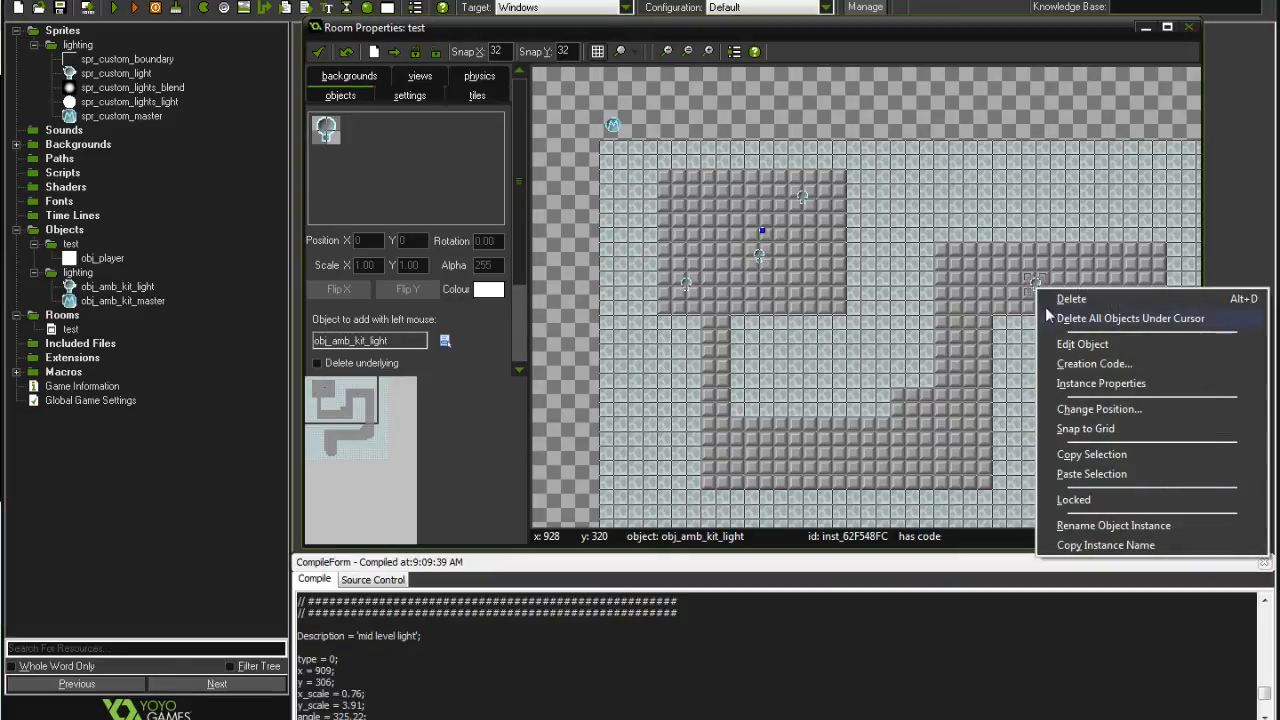
pyautogui.click(1067, 365)
pyautogui.hotkey('ctrl', 'a')
pyautogui.hotkey('ctrl', 'v')
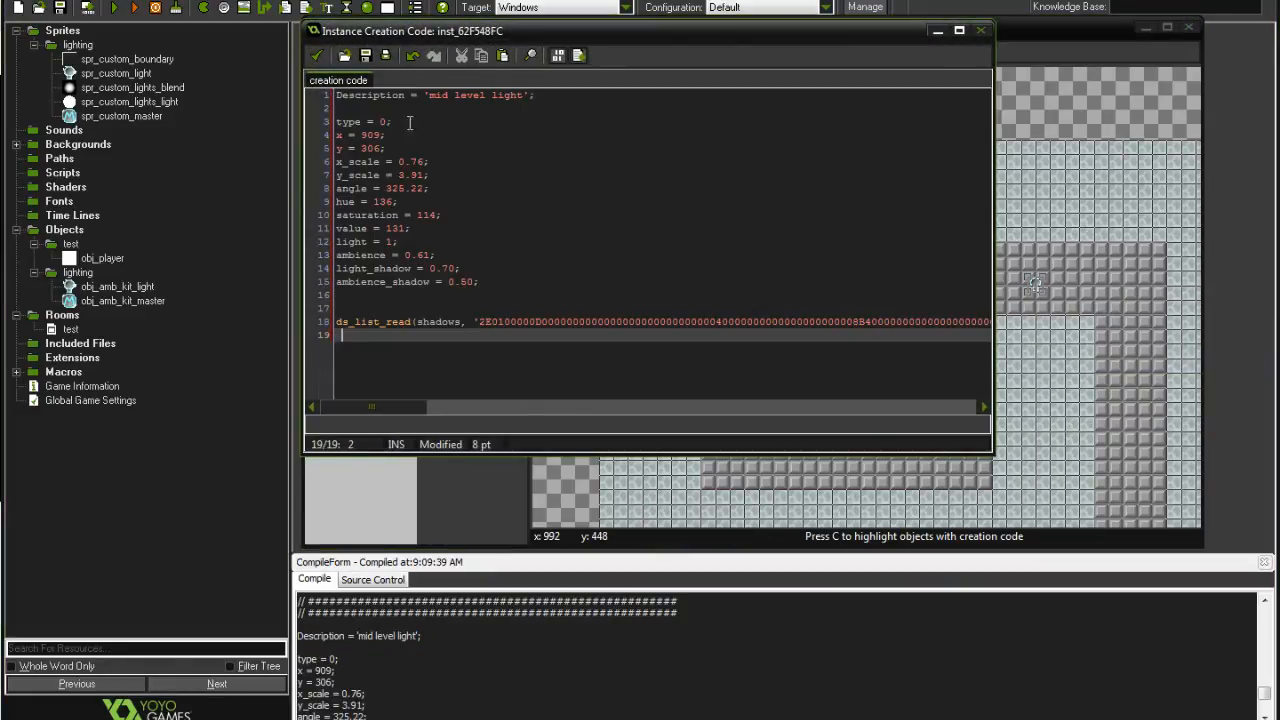
pyautogui.click(316, 56)
# Run the game, check the corridor light's beam and shadows with its editor controls shown and hidden, and close the game.
pyautogui.press('F5')
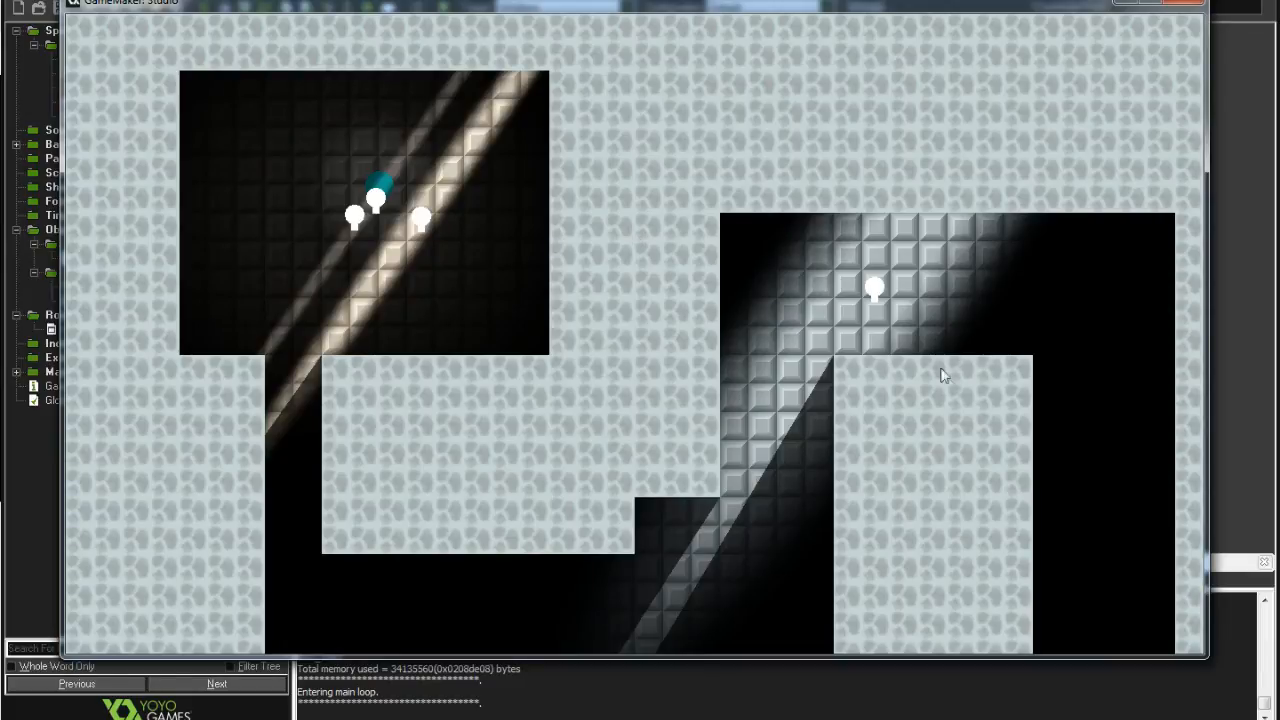
pyautogui.click(876, 289)
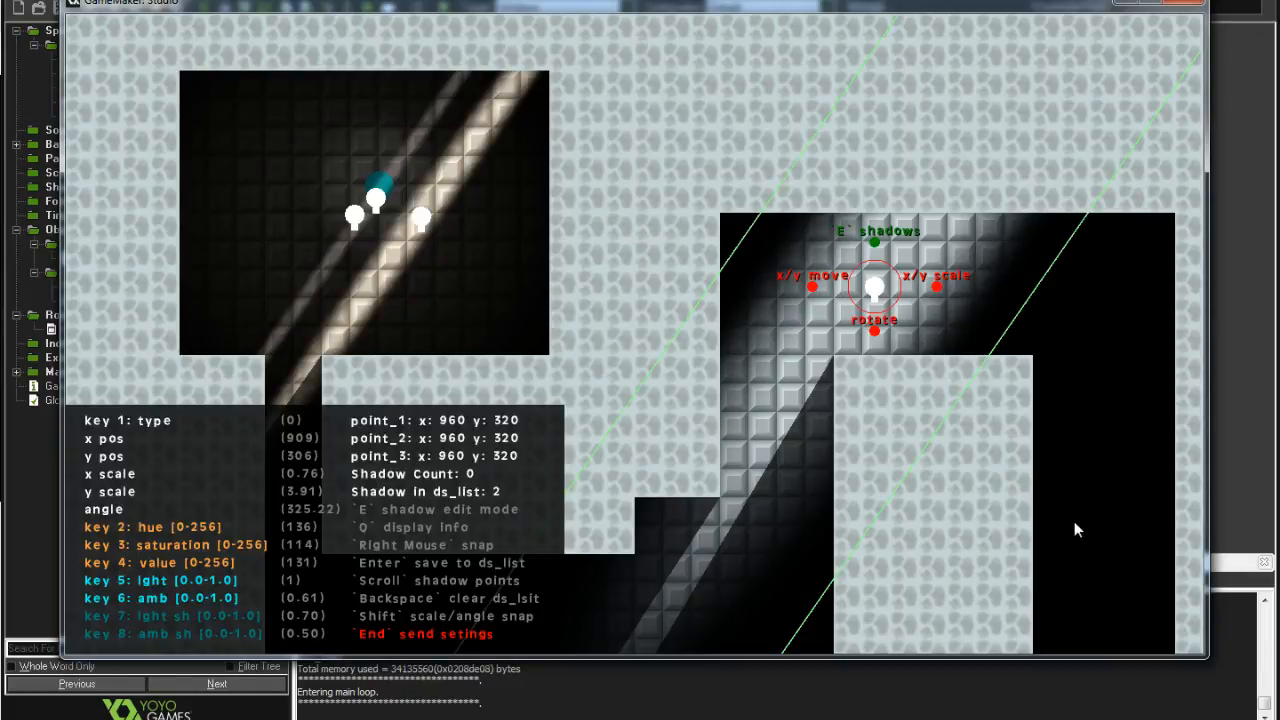
pyautogui.press('e')
pyautogui.press('e')
pyautogui.click(1041, 395)
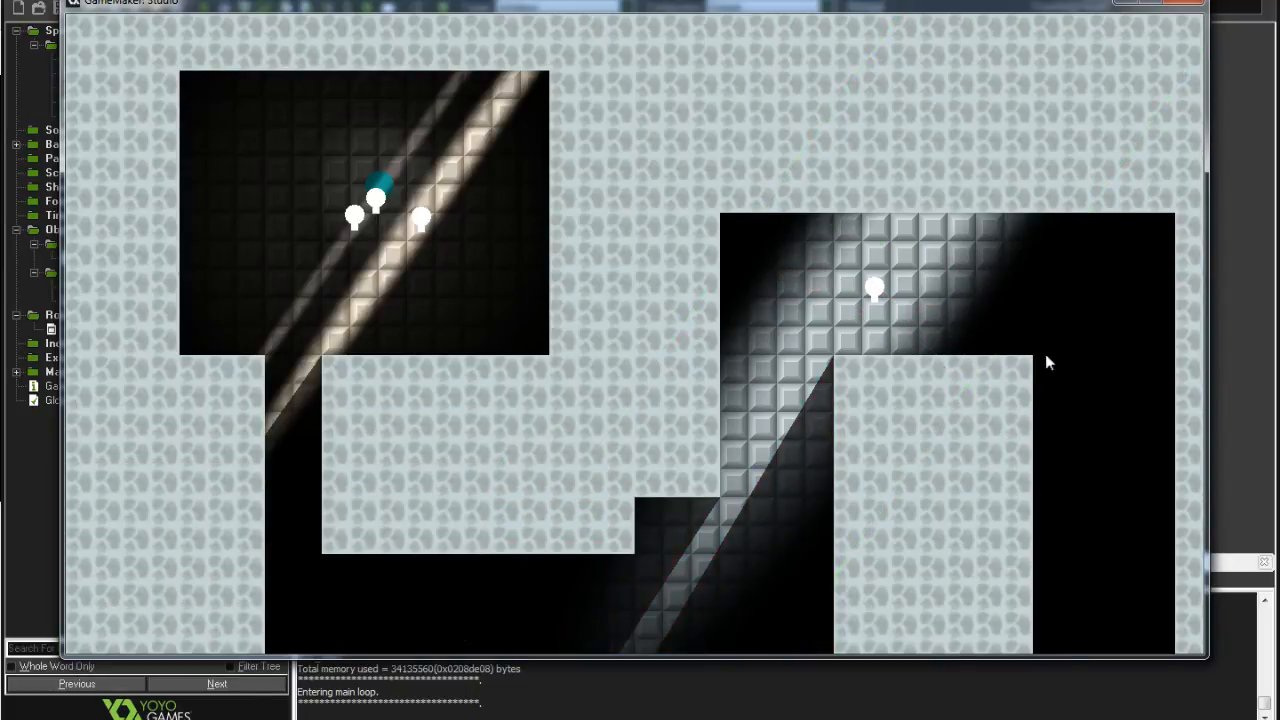
pyautogui.click(1186, 5)
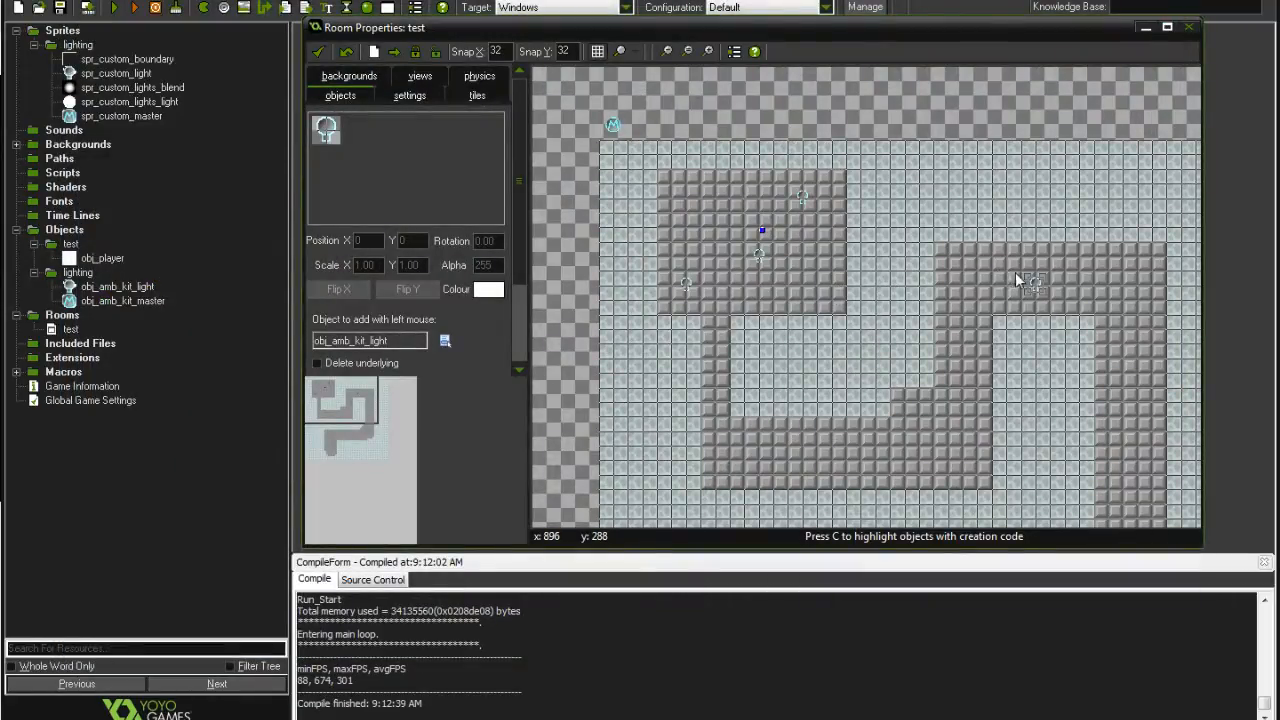
# Delete the four light instances from the room and place a new obj_amb_kit_light in the upper corridor at x 960, y 288.
pyautogui.rightClick(1035, 283)
pyautogui.rightClick(802, 197)
pyautogui.rightClick(766, 257)
pyautogui.rightClick(688, 281)
pyautogui.click(1093, 283)
pyautogui.moveTo(1097, 325); pyautogui.dragTo(1038, 270)
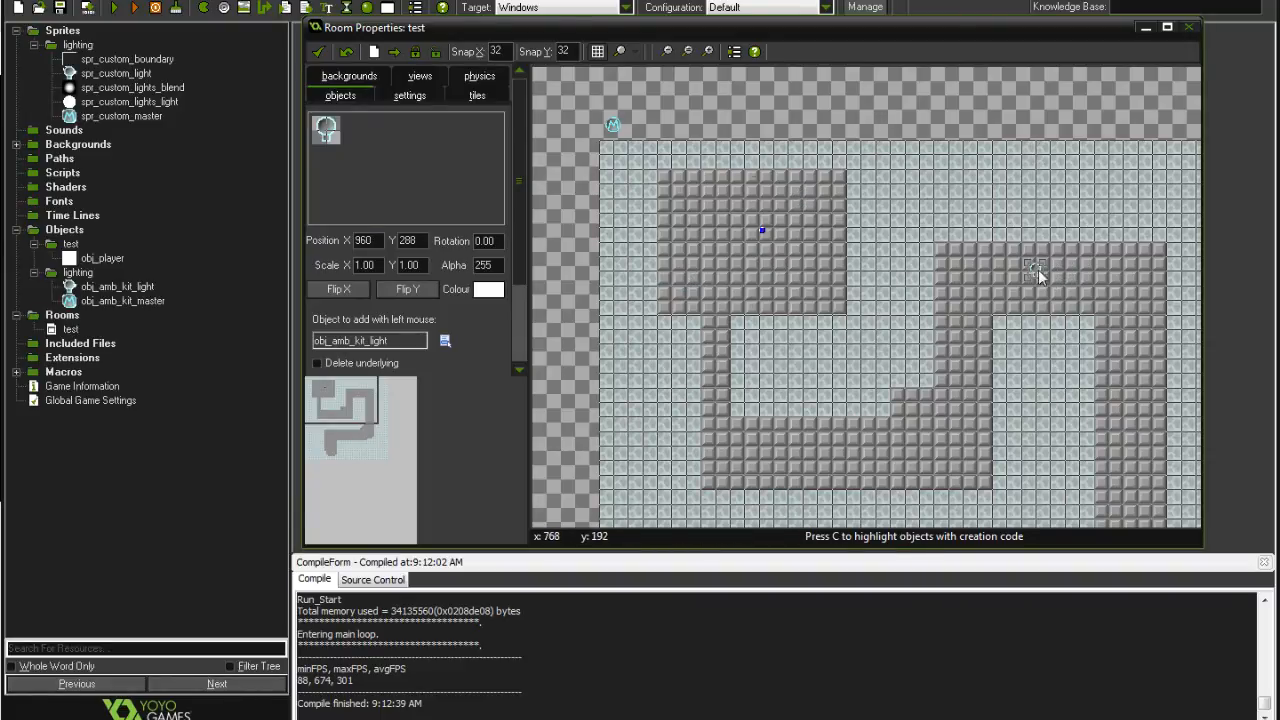
# Copy the comment, light_dev_mode and global_light lines from the live variables code in obj_amb_kit_master's Create event.
pyautogui.rightClick(613, 125)
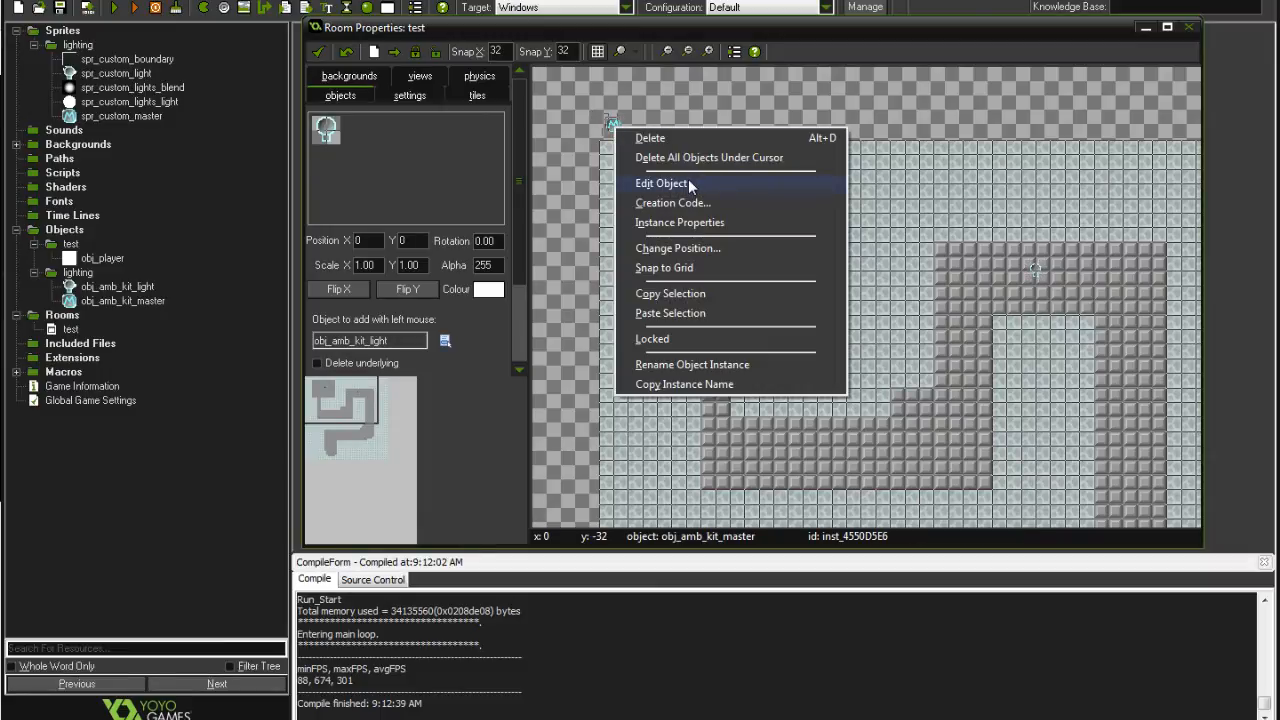
pyautogui.click(688, 179)
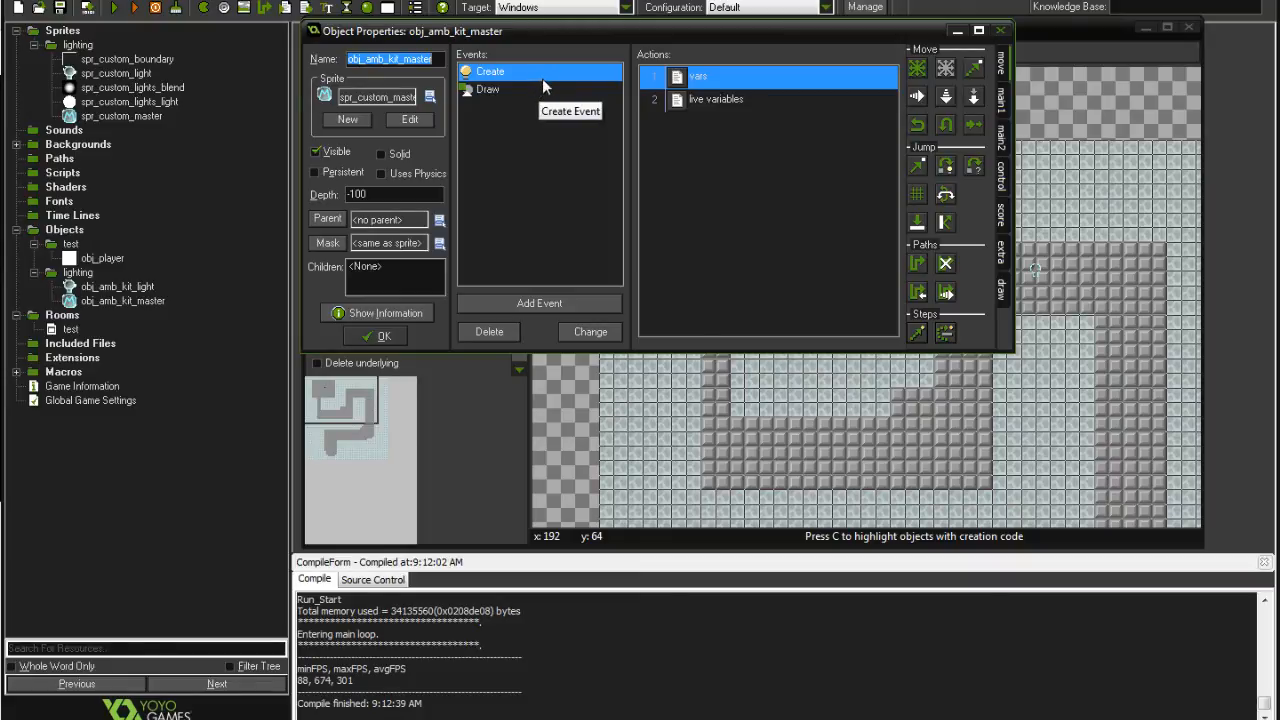
pyautogui.click(705, 99)
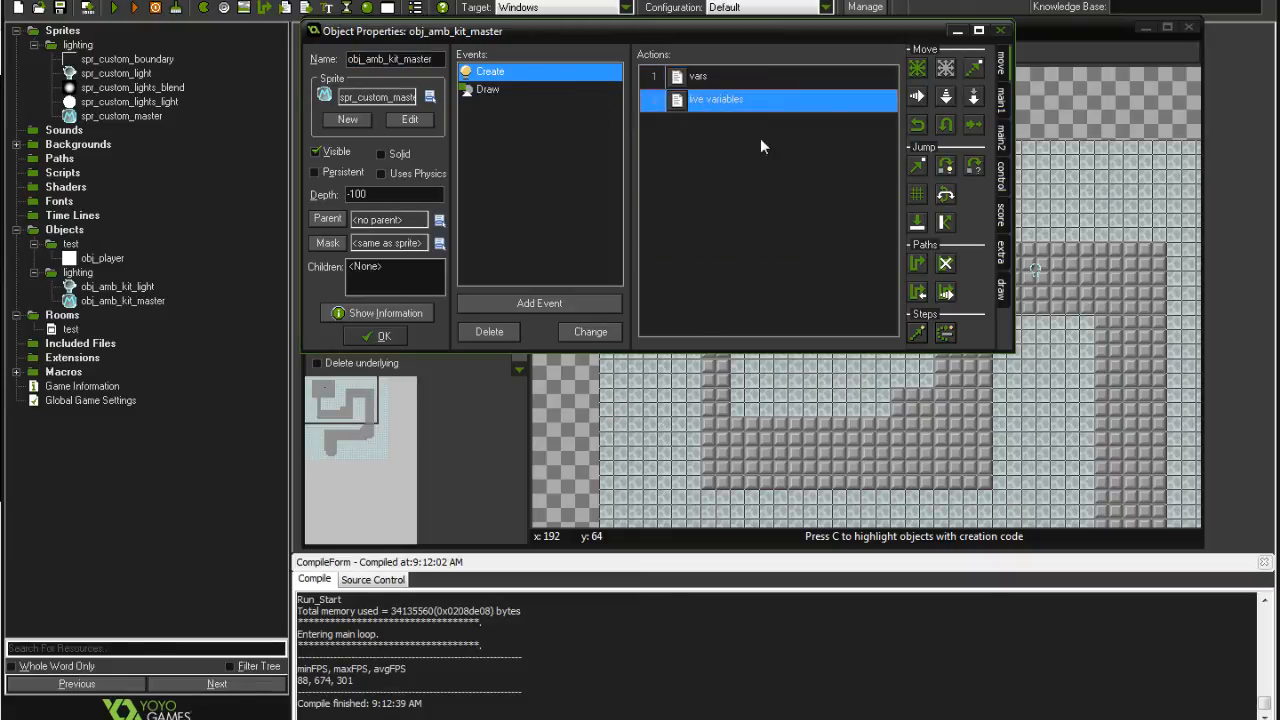
pyautogui.doubleClick(722, 100)
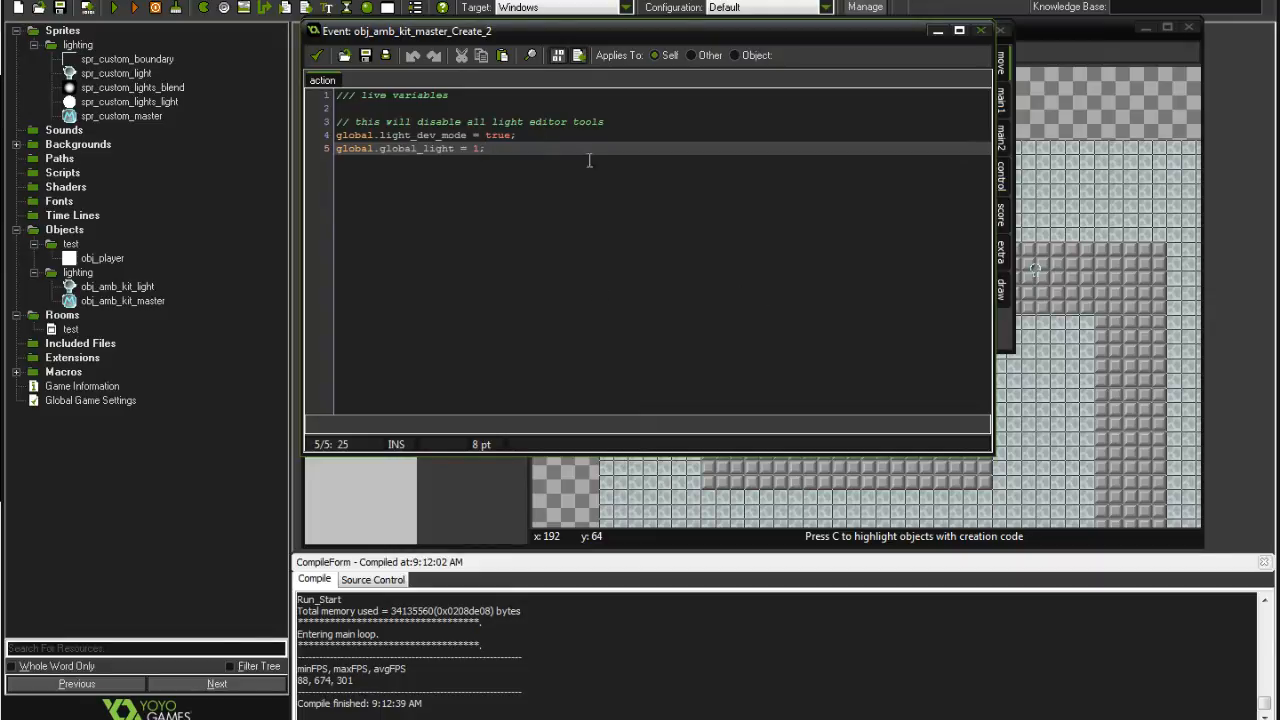
pyautogui.moveTo(487, 148); pyautogui.dragTo(279, 123)
pyautogui.hotkey('ctrl', 'c')
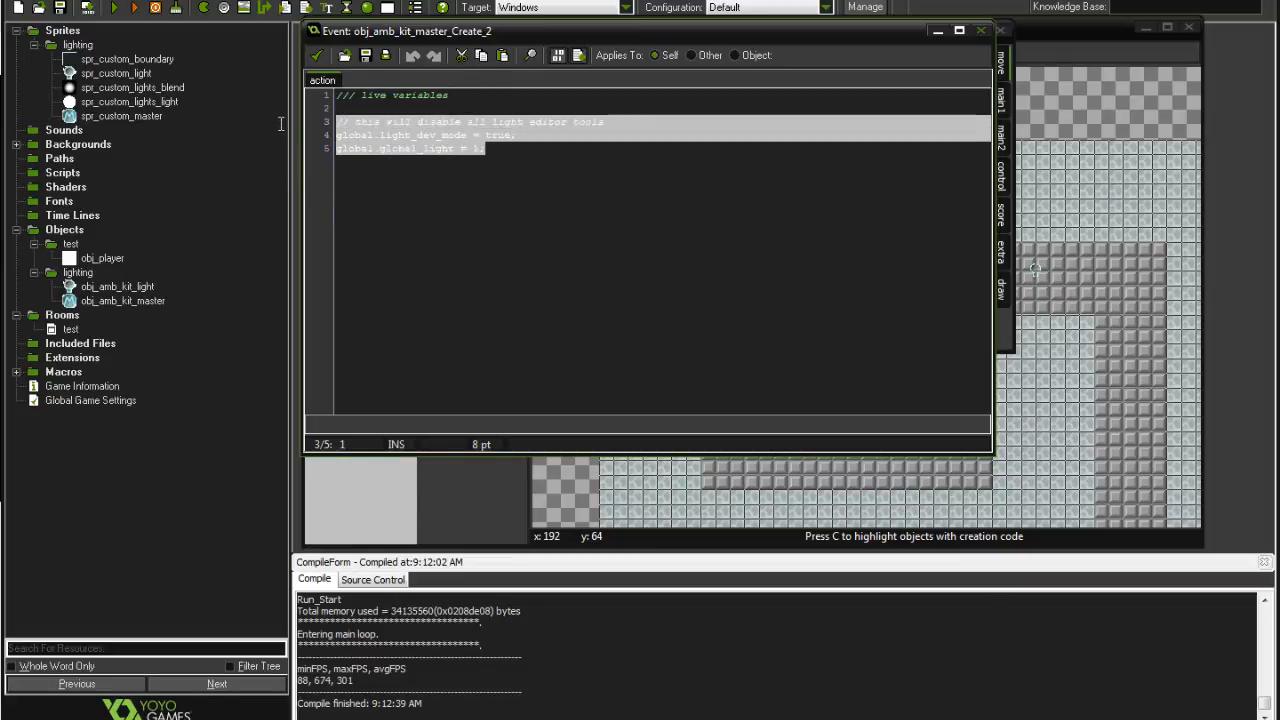
pyautogui.click(317, 55)
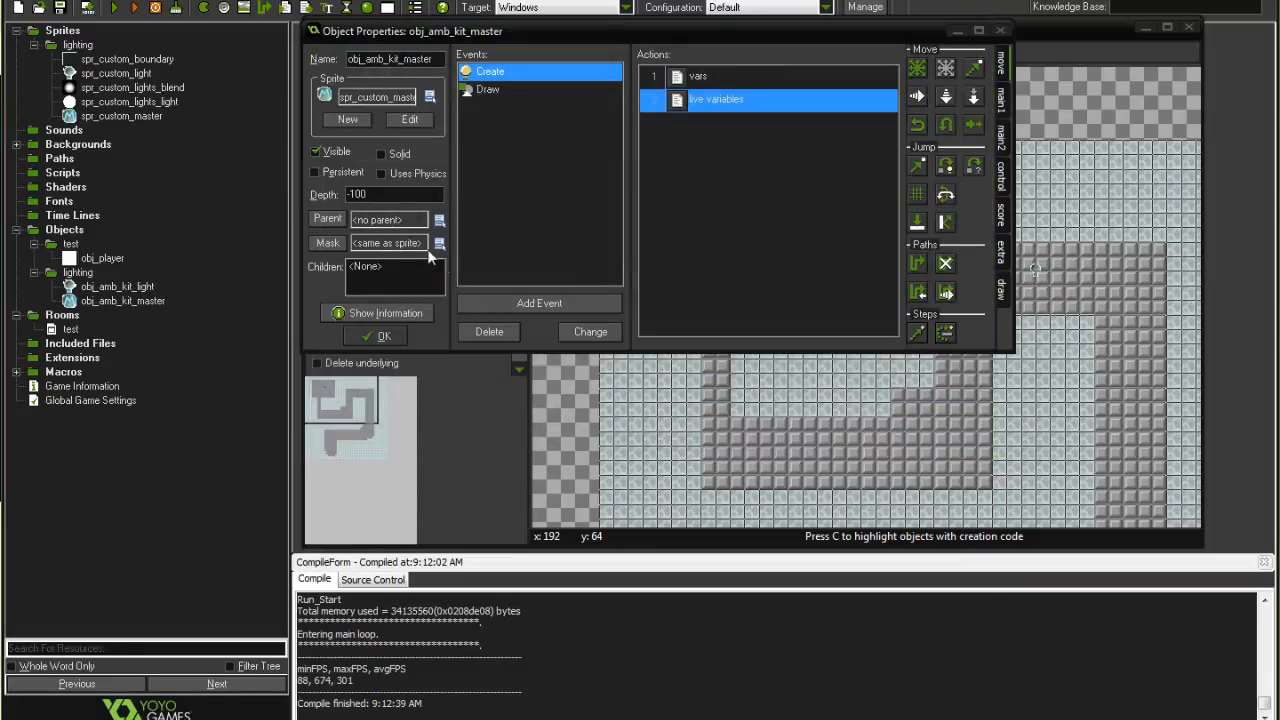
pyautogui.click(390, 335)
# Paste the copied lines into the master instance's creation code with global.global_light set to 0, and run the game.
pyautogui.rightClick(613, 128)
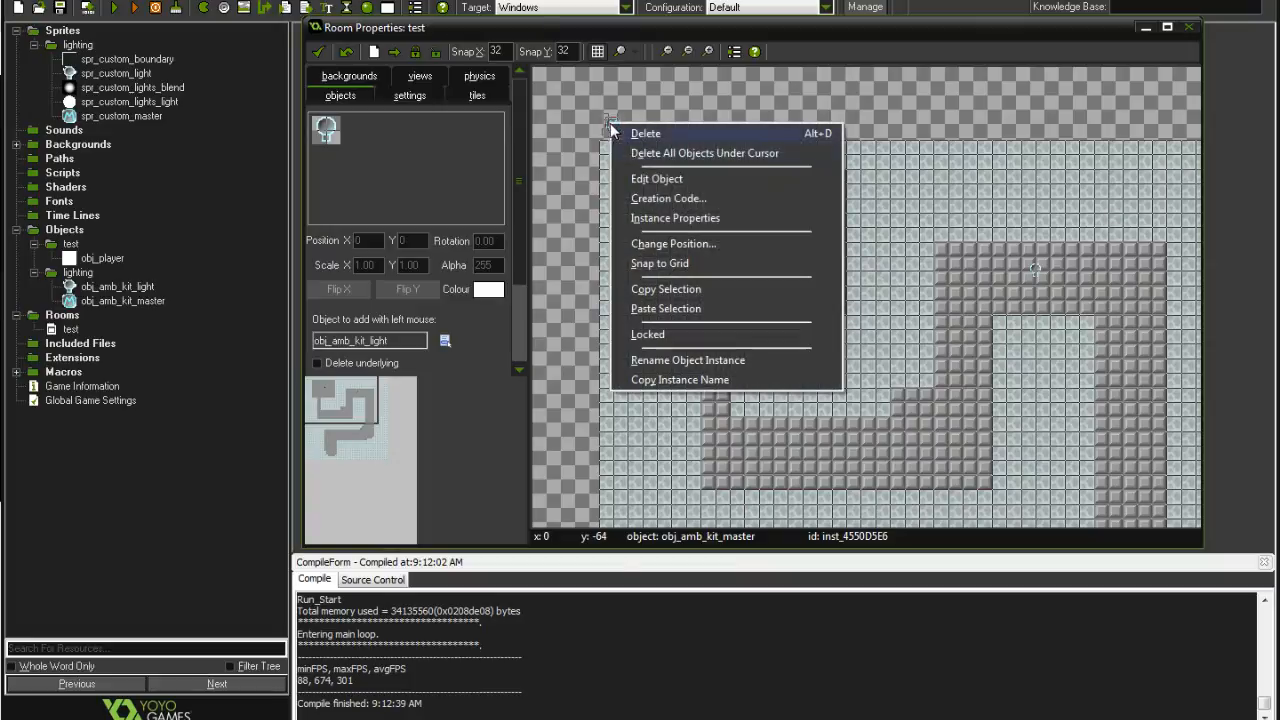
pyautogui.click(660, 195)
pyautogui.hotkey('ctrl', 'v')
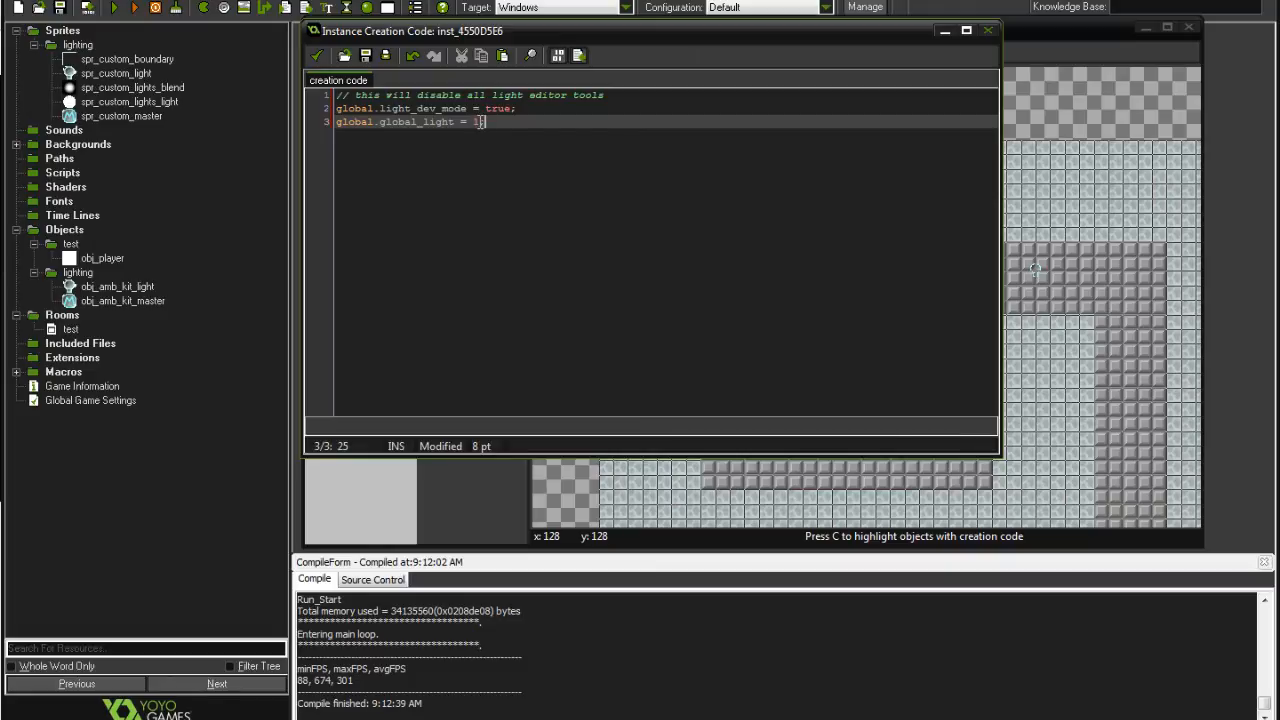
pyautogui.doubleClick(477, 121)
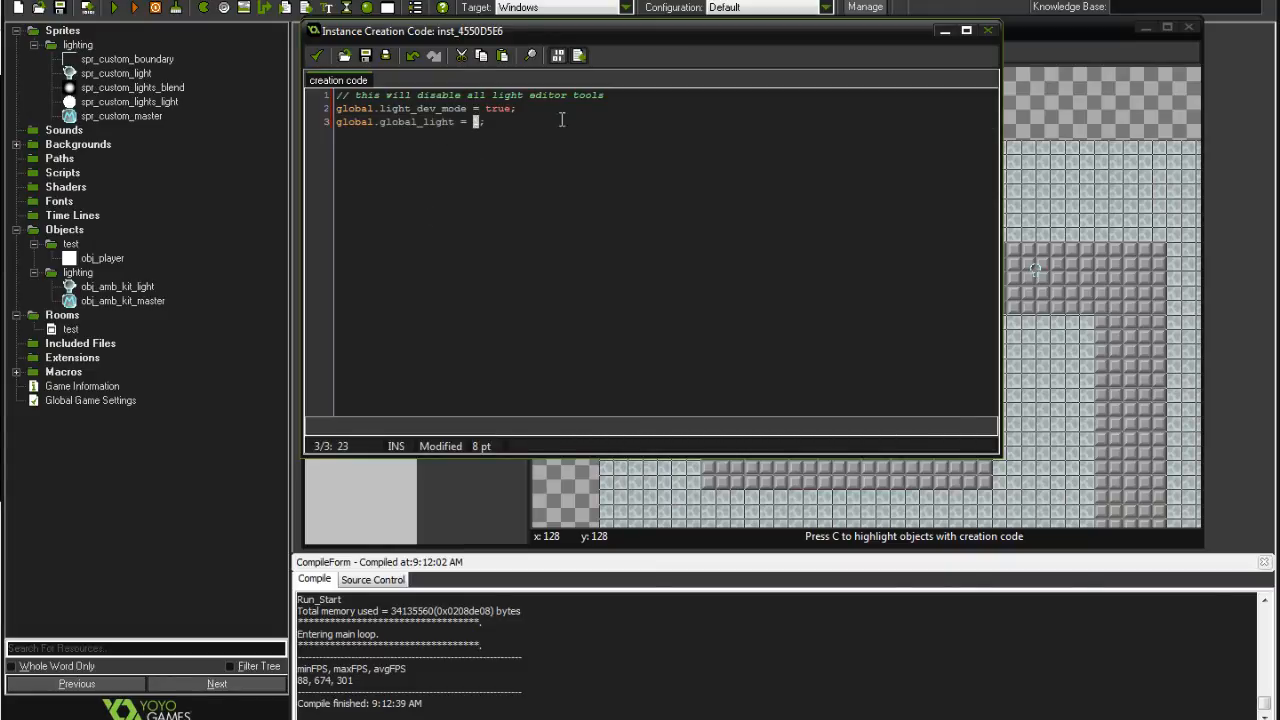
pyautogui.write('0')
pyautogui.click(511, 124)
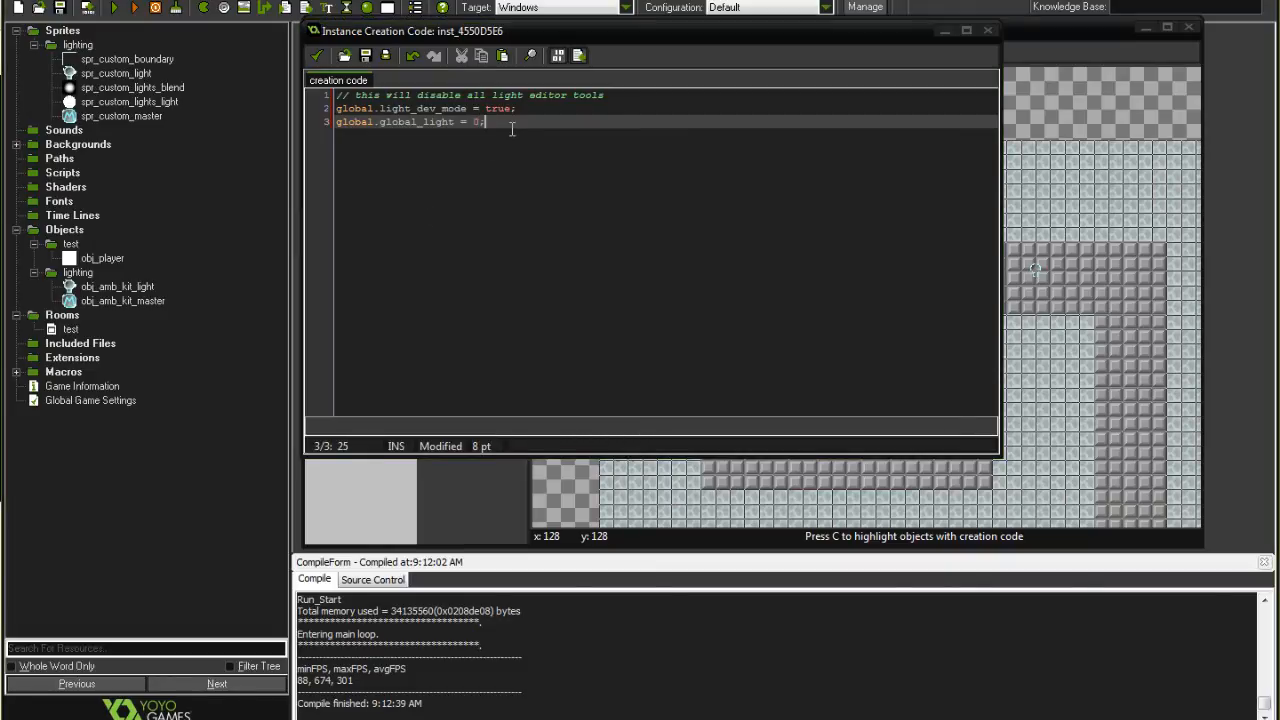
pyautogui.press('F5')
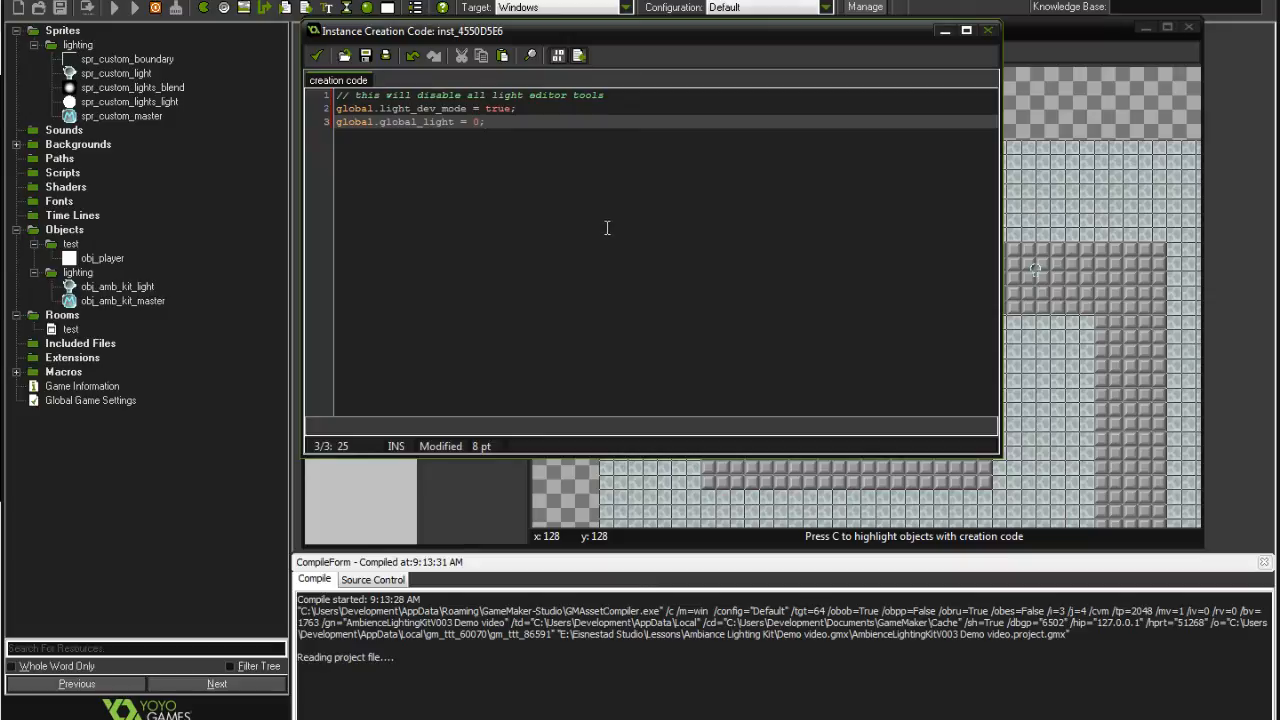
pyautogui.click(316, 56)
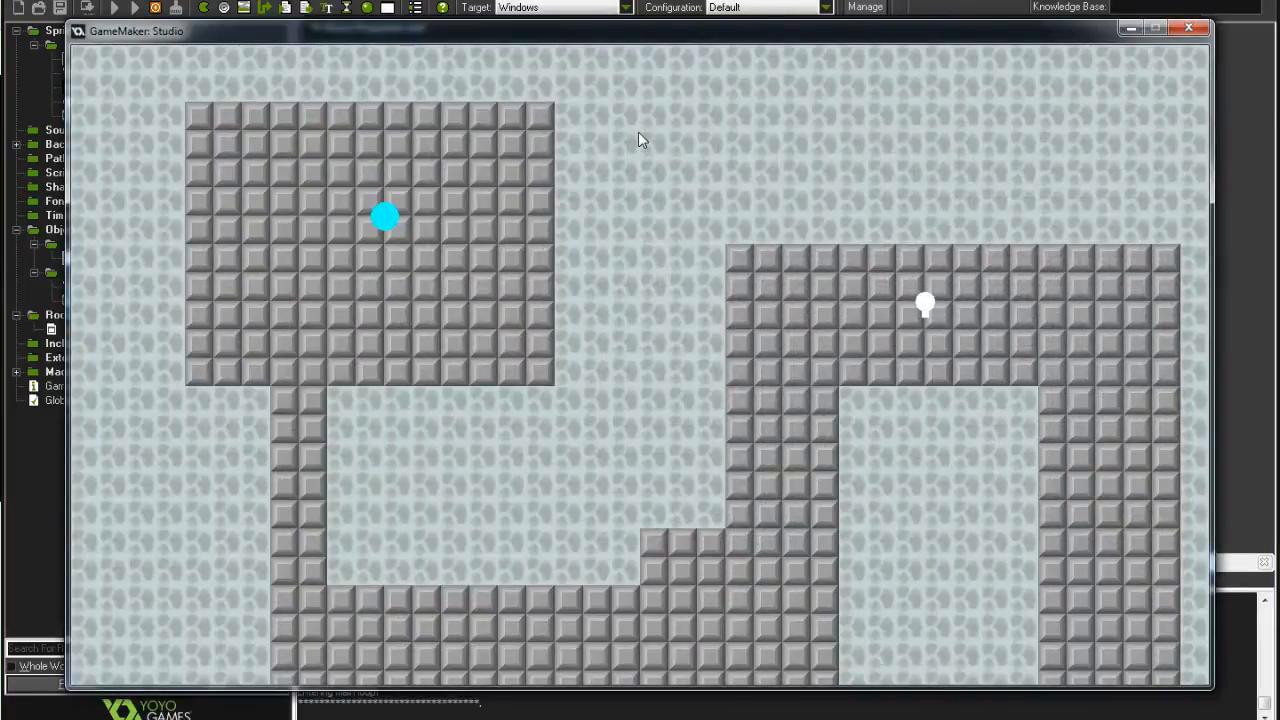
# Select the new corridor light, try rotating it, and move it to about x 872, y 306.
pyautogui.click(932, 306)
pyautogui.moveTo(925, 346); pyautogui.dragTo(918, 426)
pyautogui.moveTo(925, 346); pyautogui.dragTo(939, 428)
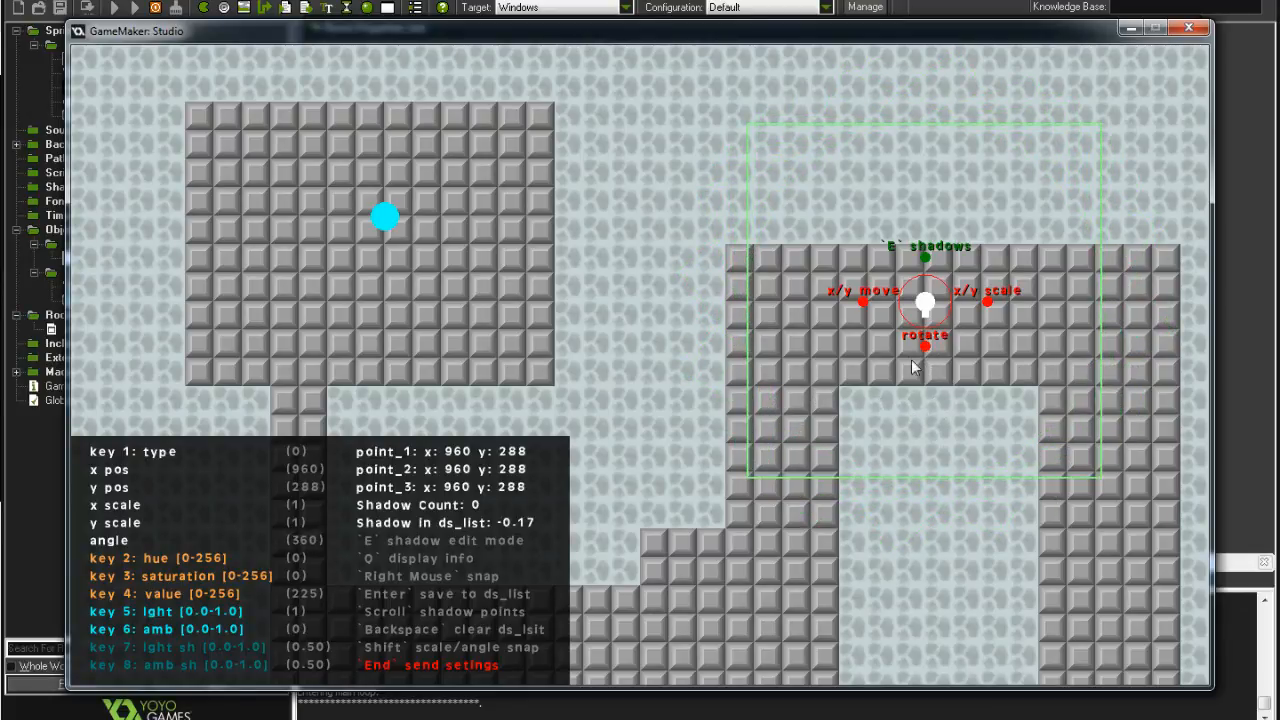
pyautogui.moveTo(867, 310); pyautogui.dragTo(785, 322)
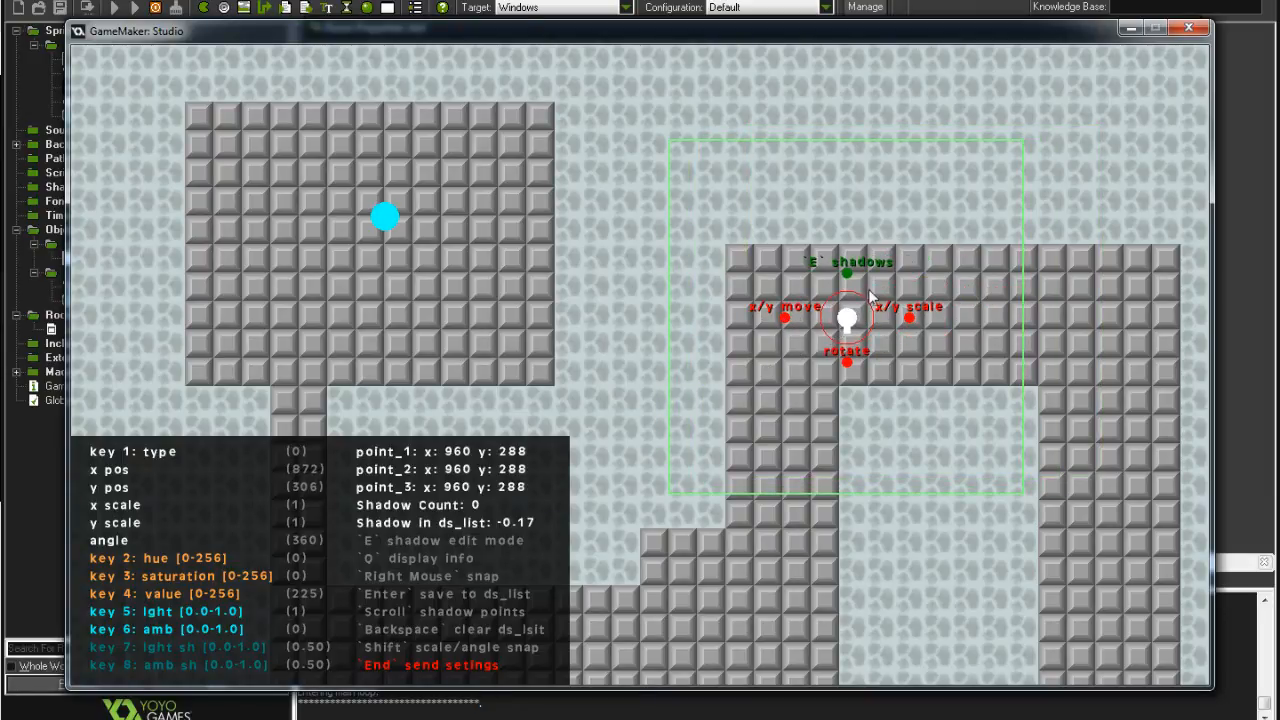
# Set the light's ambience to 0.69, saturation to 94 and hue to 113, and move it to about x 1142, y 280.
pyautogui.press('6')
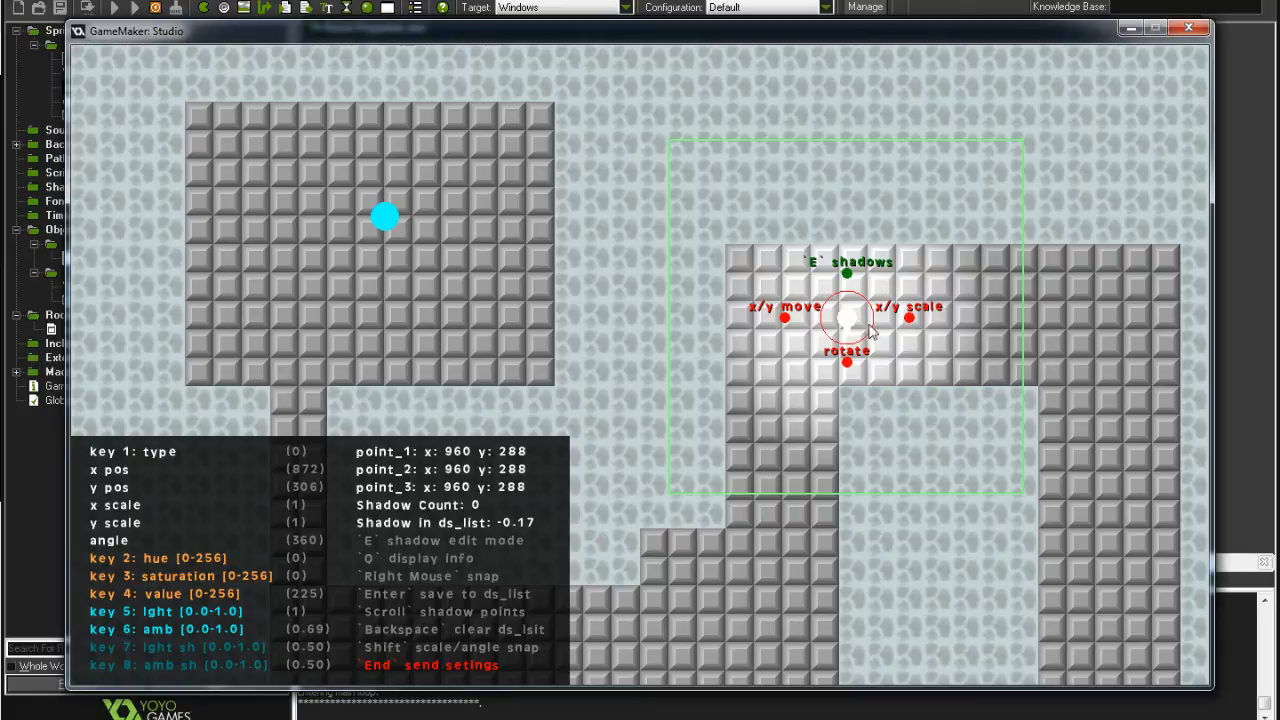
pyautogui.press('3')
pyautogui.press('2')
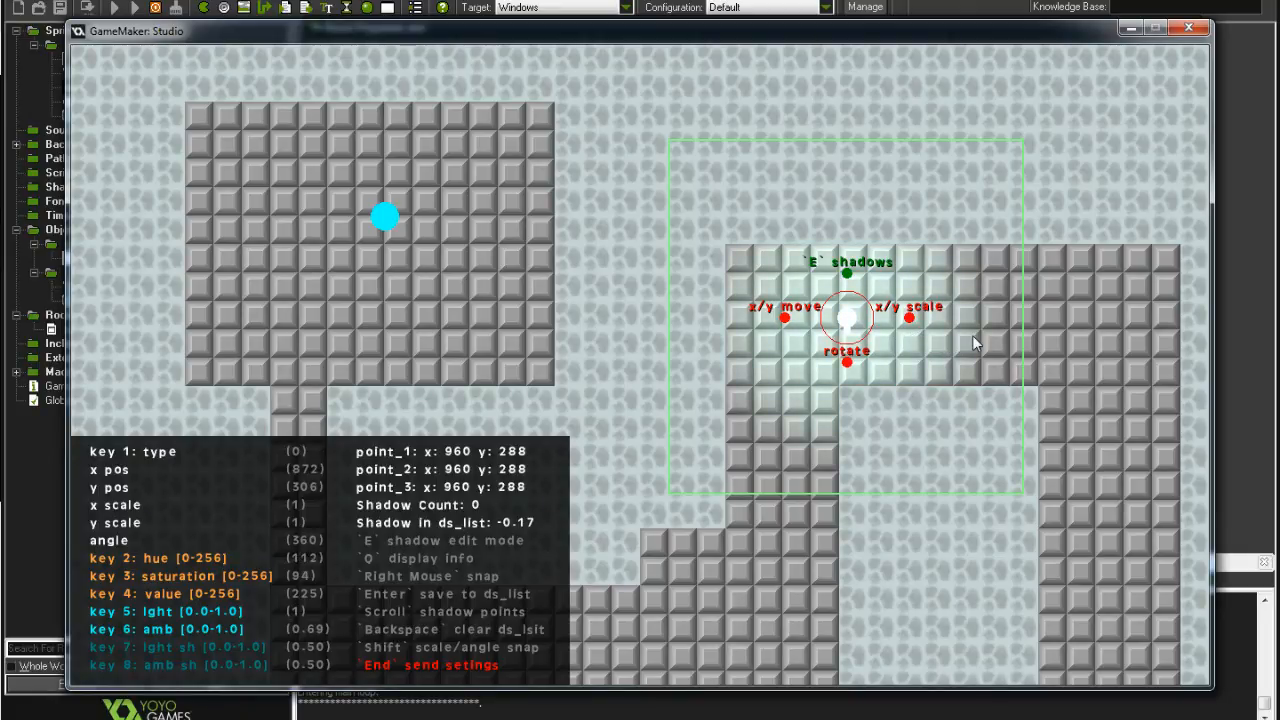
pyautogui.moveTo(786, 321); pyautogui.dragTo(1028, 303)
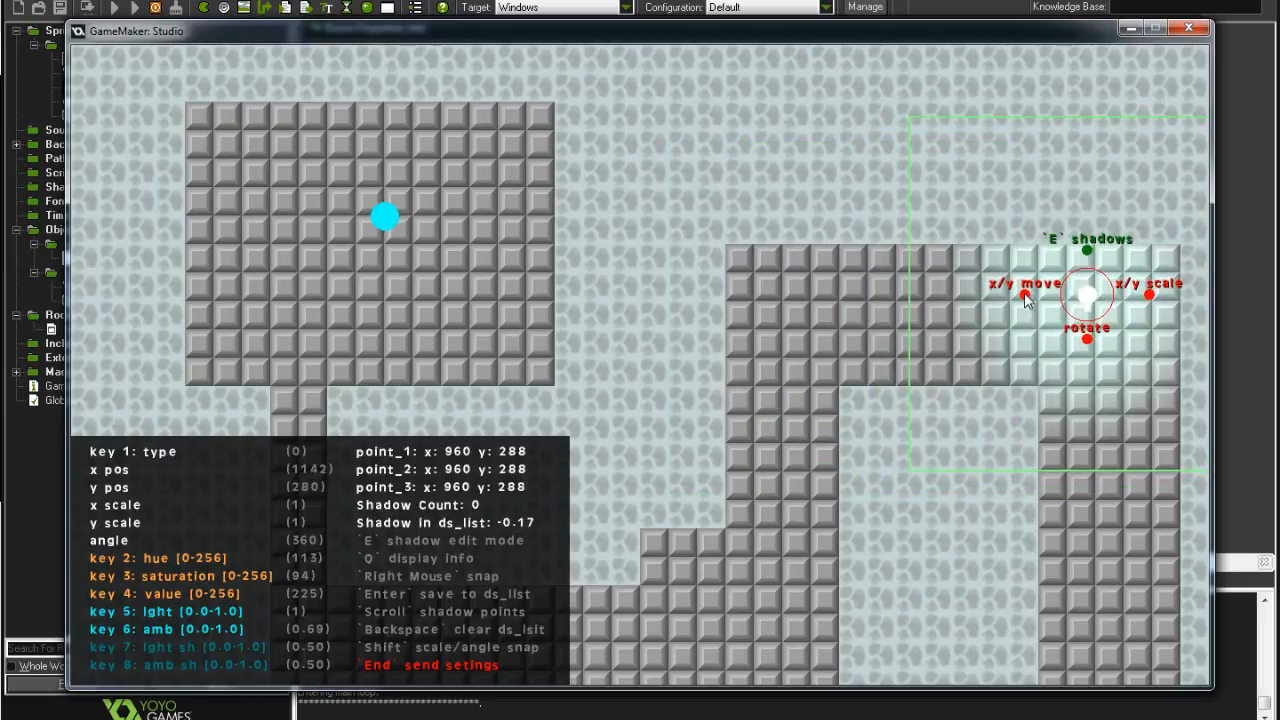
# Scale the green corridor light to about 3.15 by 3.27 and move it to about x 1099, y 304.
pyautogui.moveTo(1149, 296); pyautogui.dragTo(1279, 572)
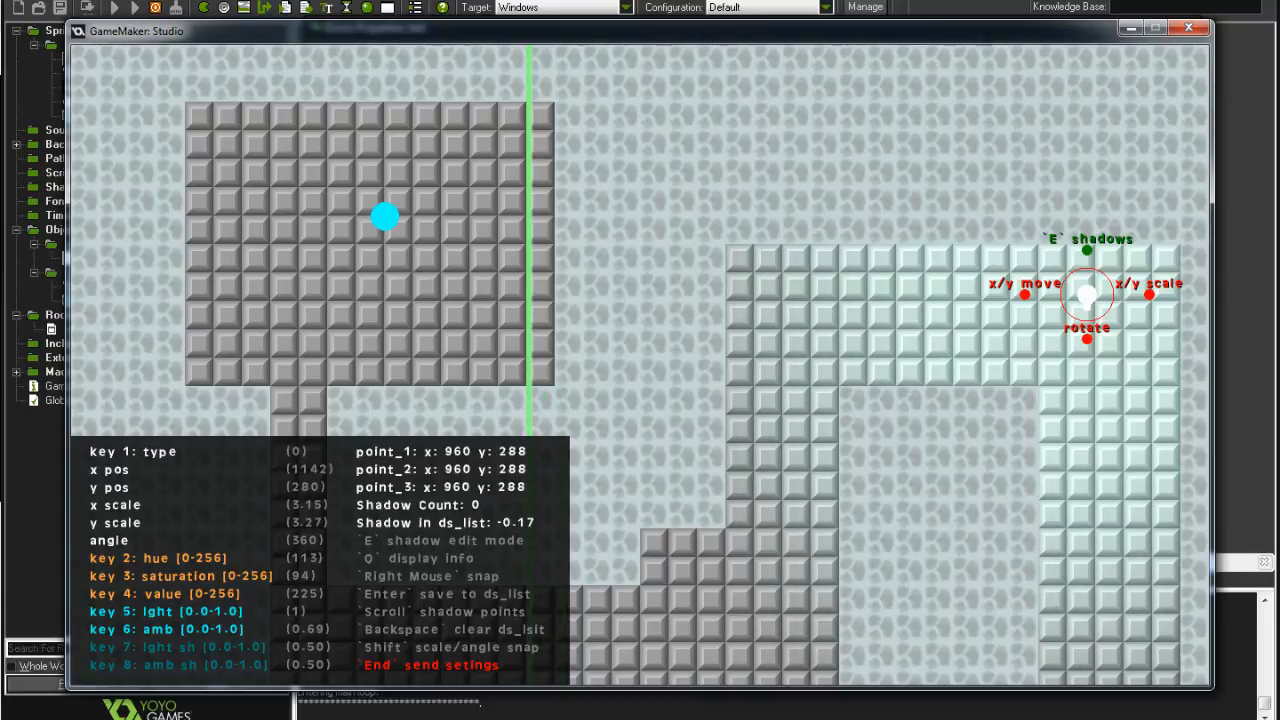
pyautogui.moveTo(1025, 326); pyautogui.dragTo(988, 348)
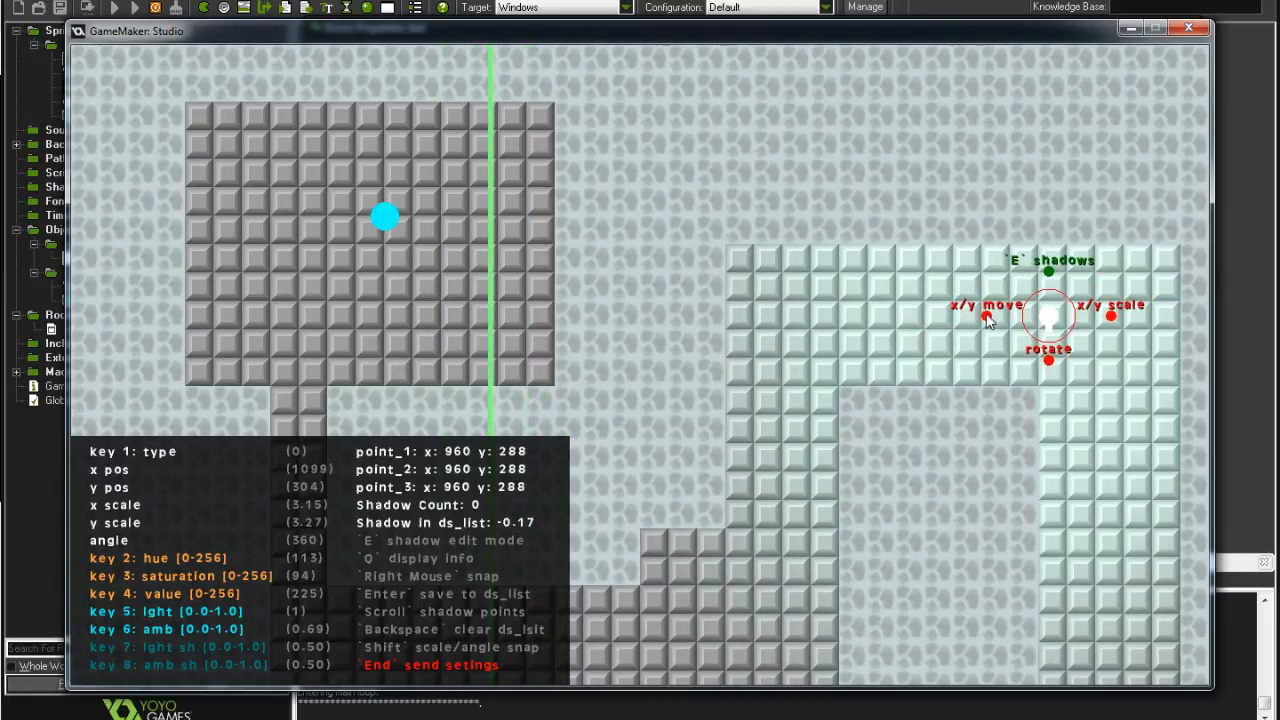
# Add a triangular shadow to the light with points at about (864, 384), (347, 555) and (880, 917), and save it.
pyautogui.press('e')
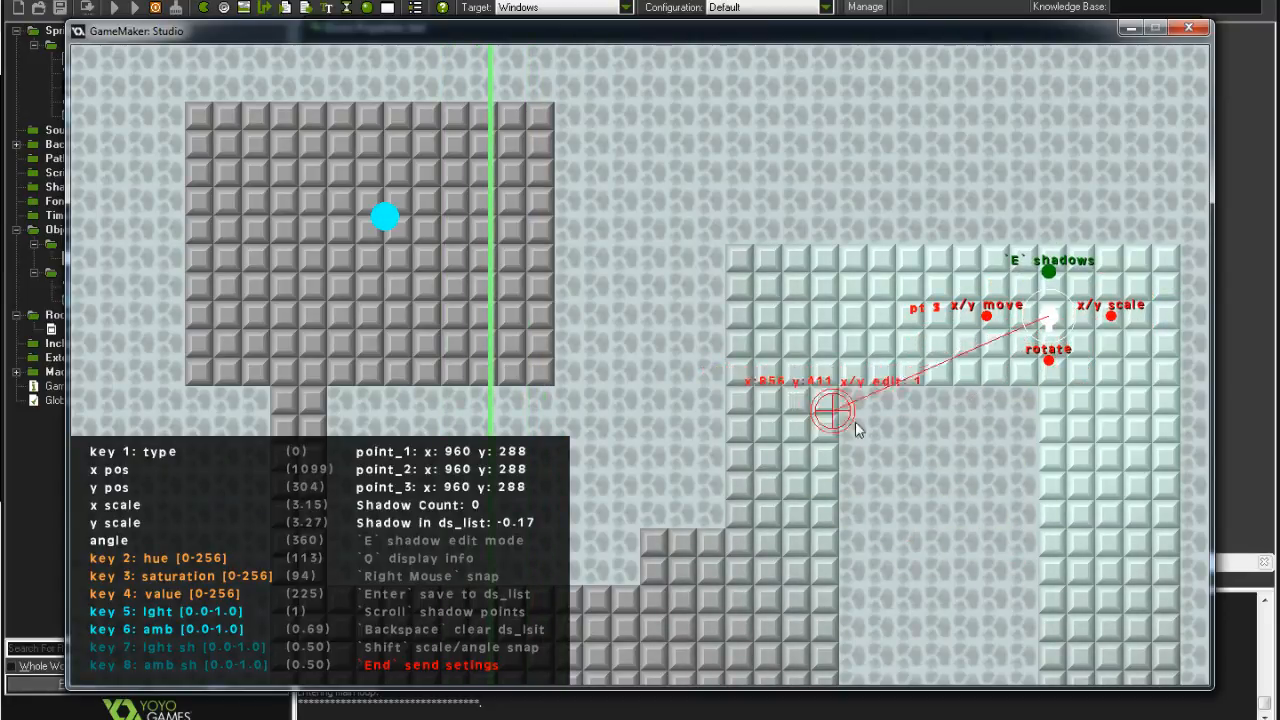
pyautogui.click(846, 393)
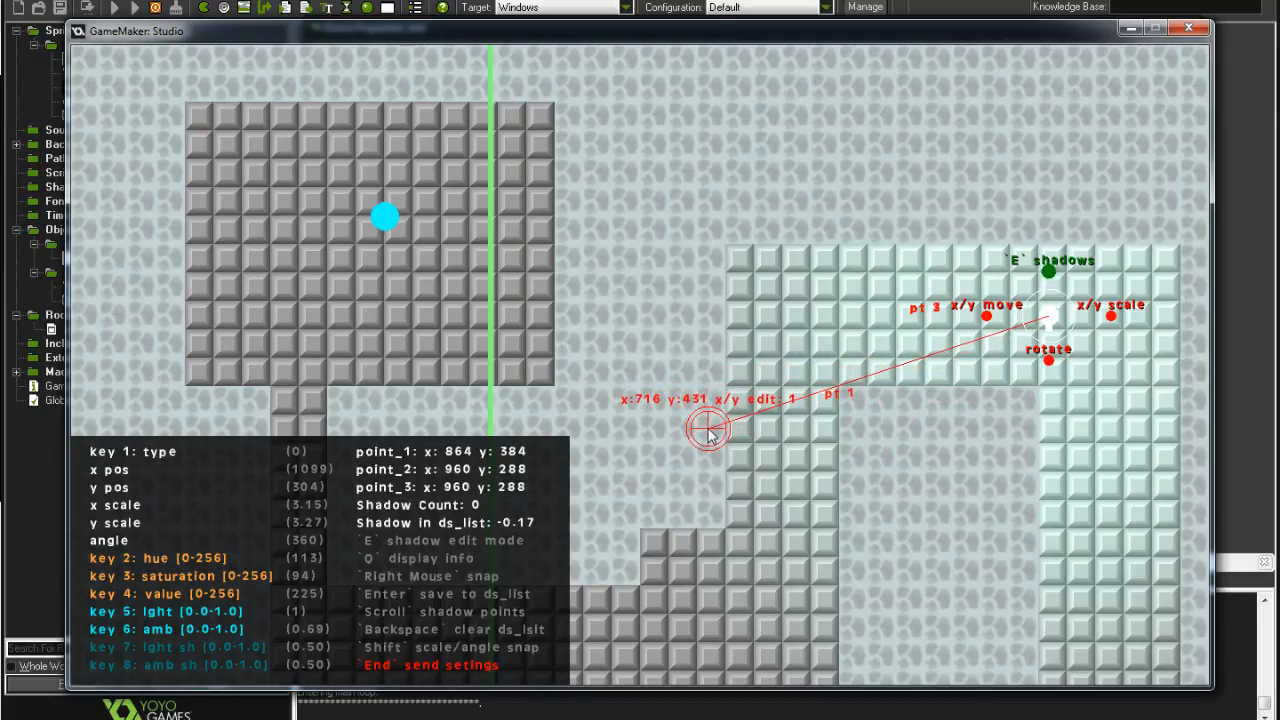
pyautogui.scroll(1, 658, 441)
pyautogui.click(604, 465)
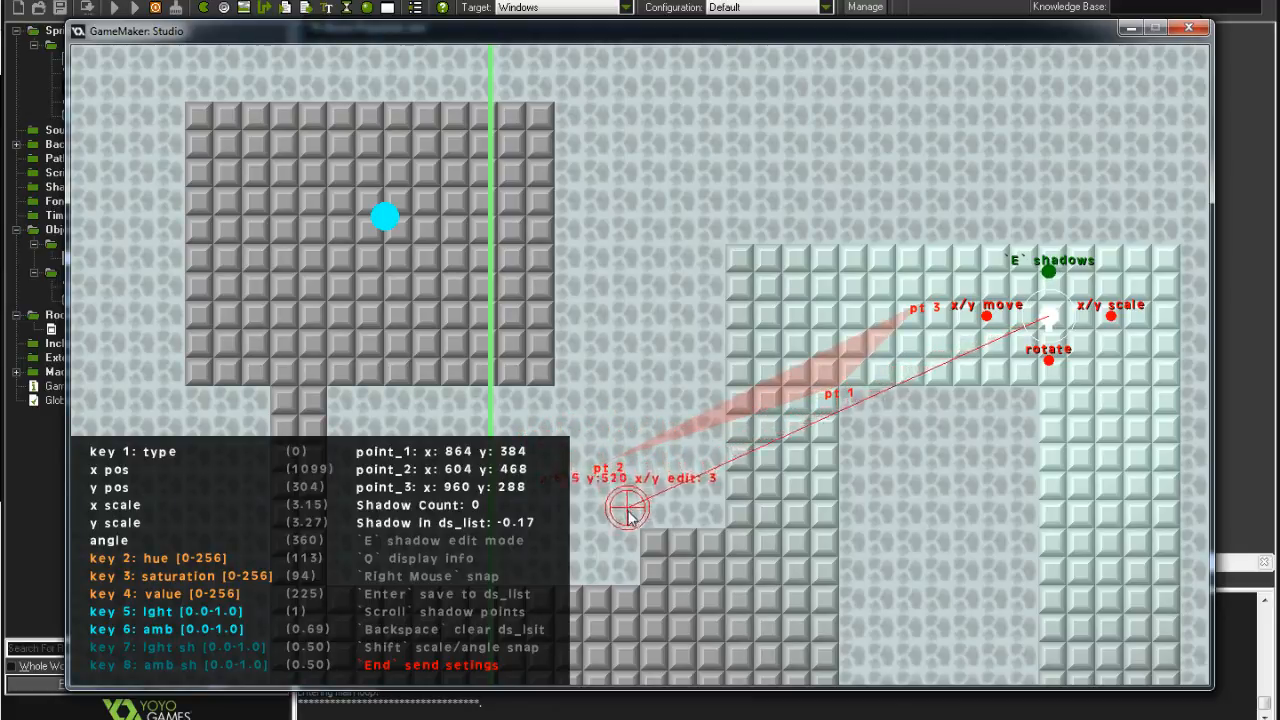
pyautogui.click(871, 678)
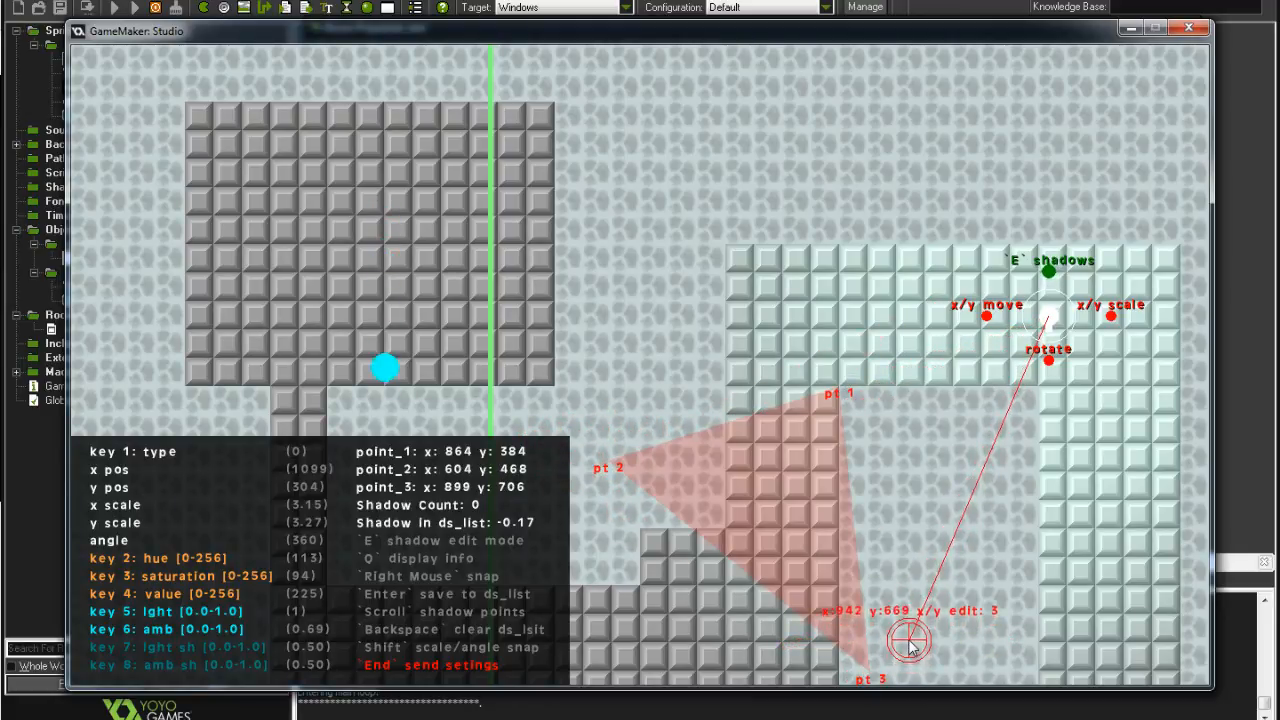
pyautogui.press('s')
pyautogui.moveTo(857, 563); pyautogui.dragTo(854, 565)
pyautogui.scroll(-1, 531, 177)
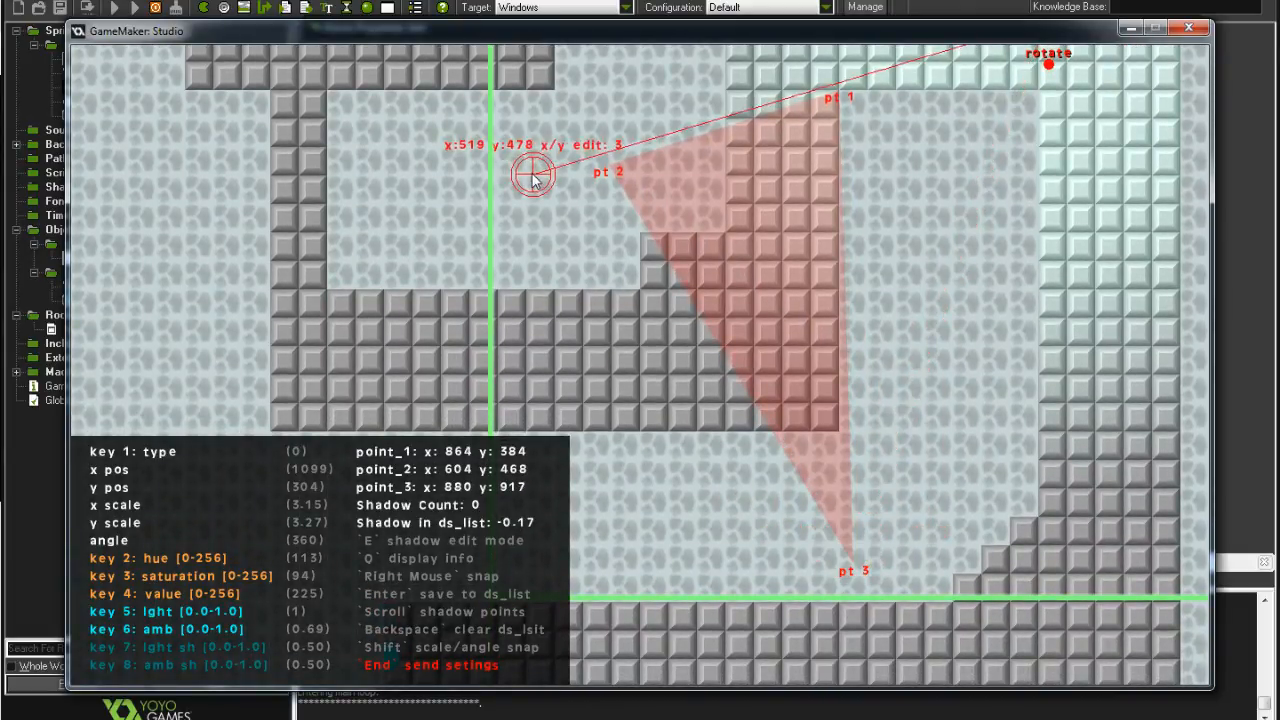
pyautogui.moveTo(496, 197); pyautogui.dragTo(383, 250)
pyautogui.press('Return')
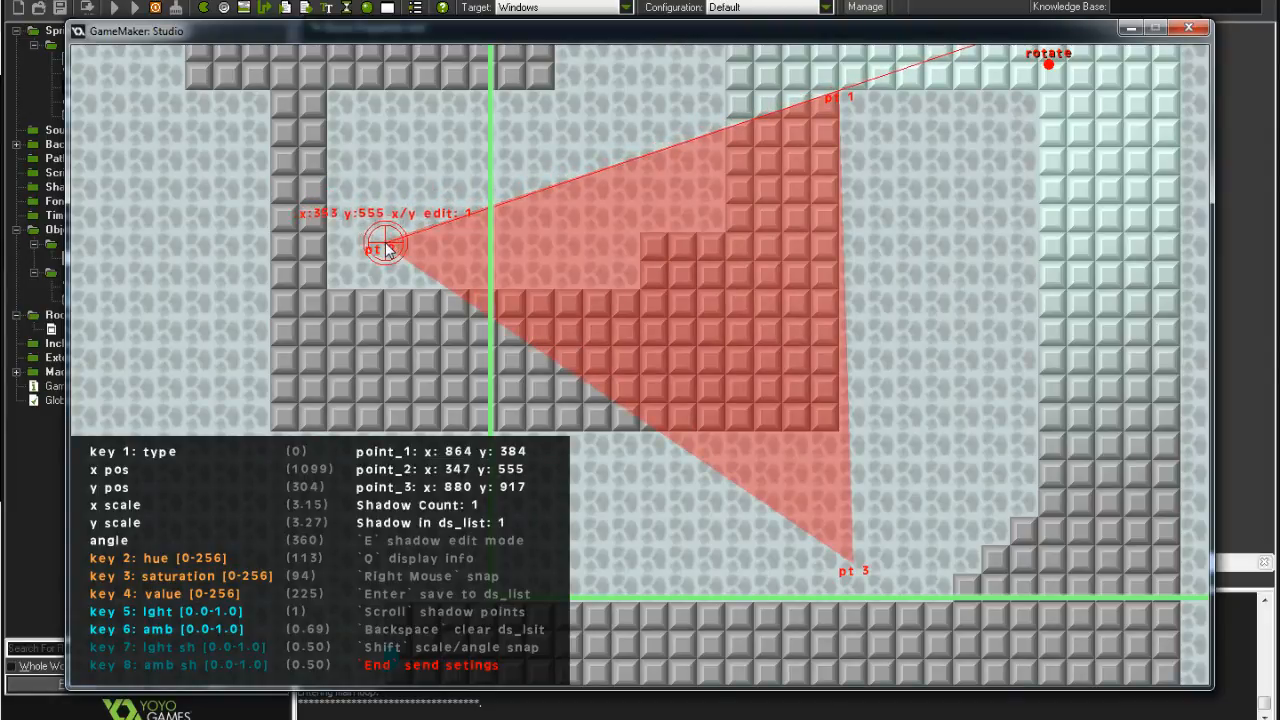
pyautogui.press('e')
# Set the shadow ambience to 1, try the light's ambience at 0, and set it to 0.61.
pyautogui.press('w')
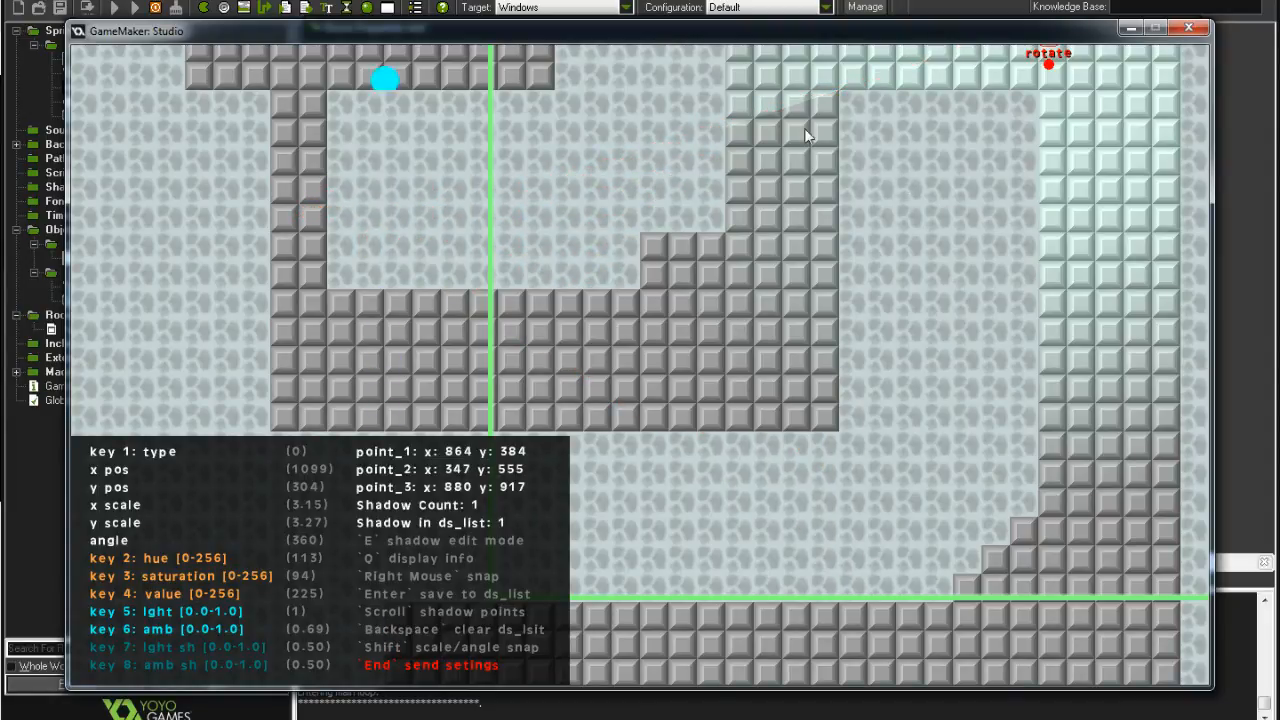
pyautogui.press('s')
pyautogui.press('w')
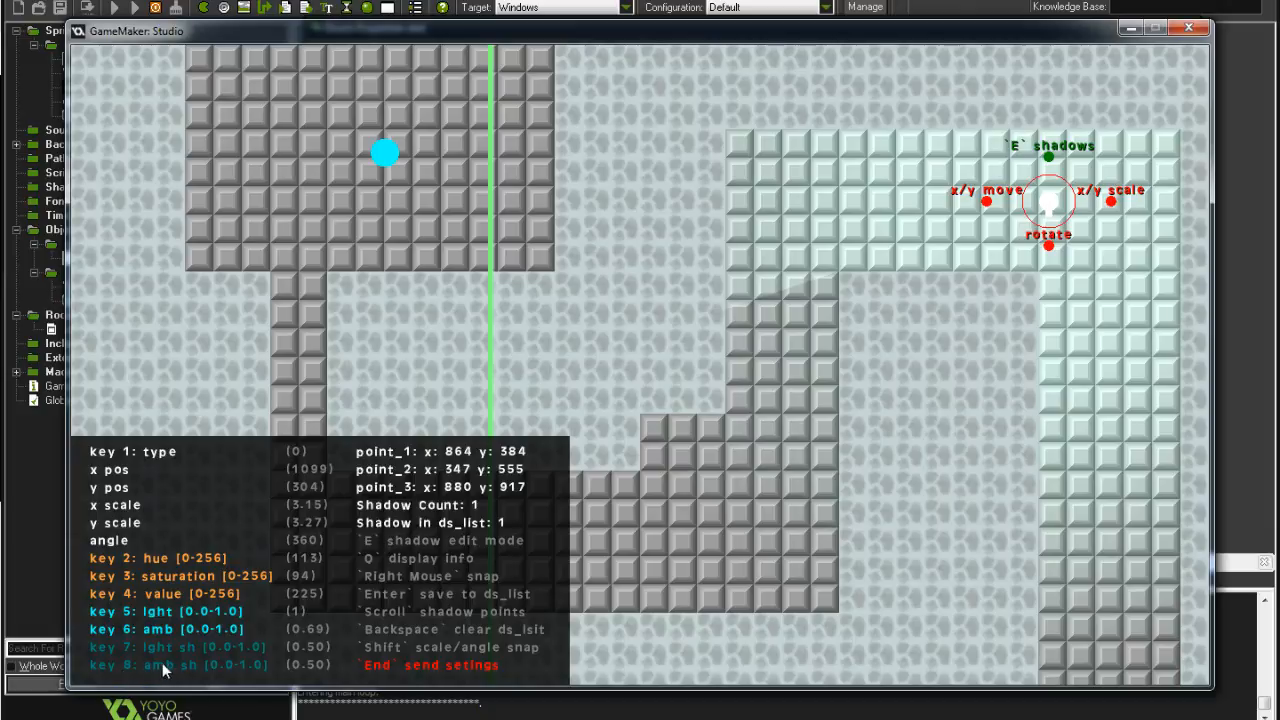
pyautogui.press('8')
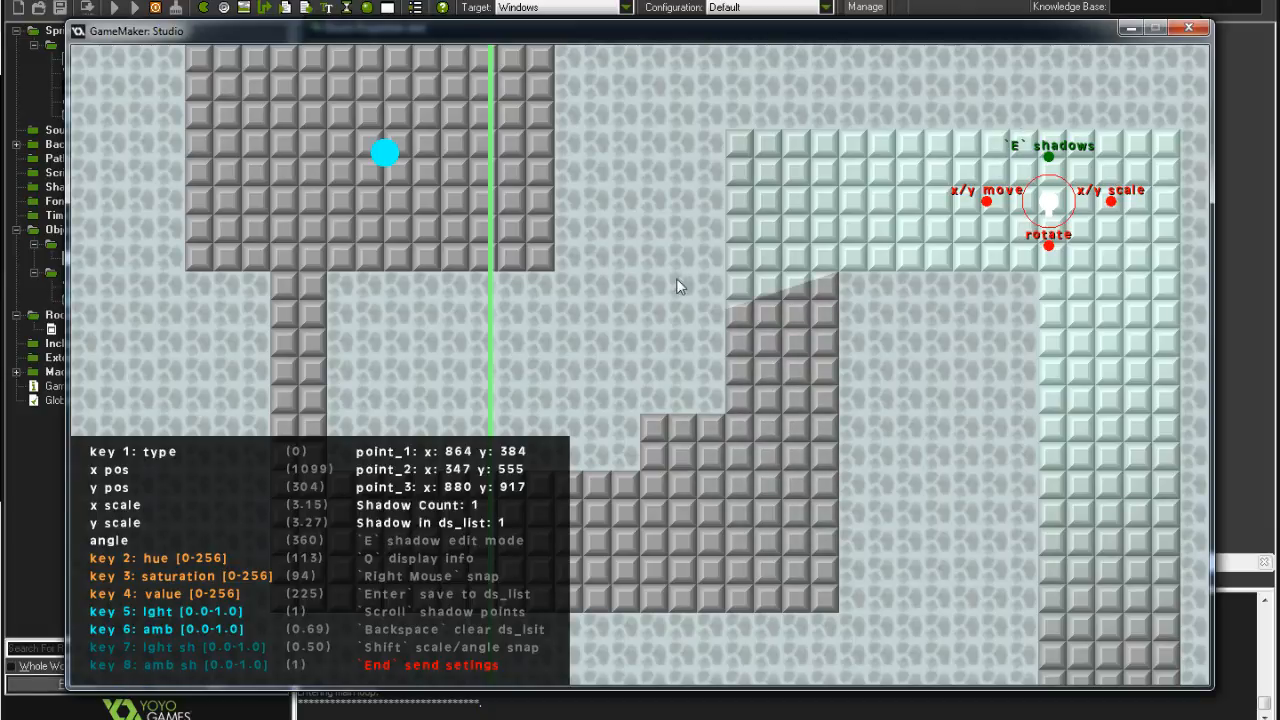
pyautogui.press('8')
pyautogui.press('8')
pyautogui.press('8')
pyautogui.press('6')
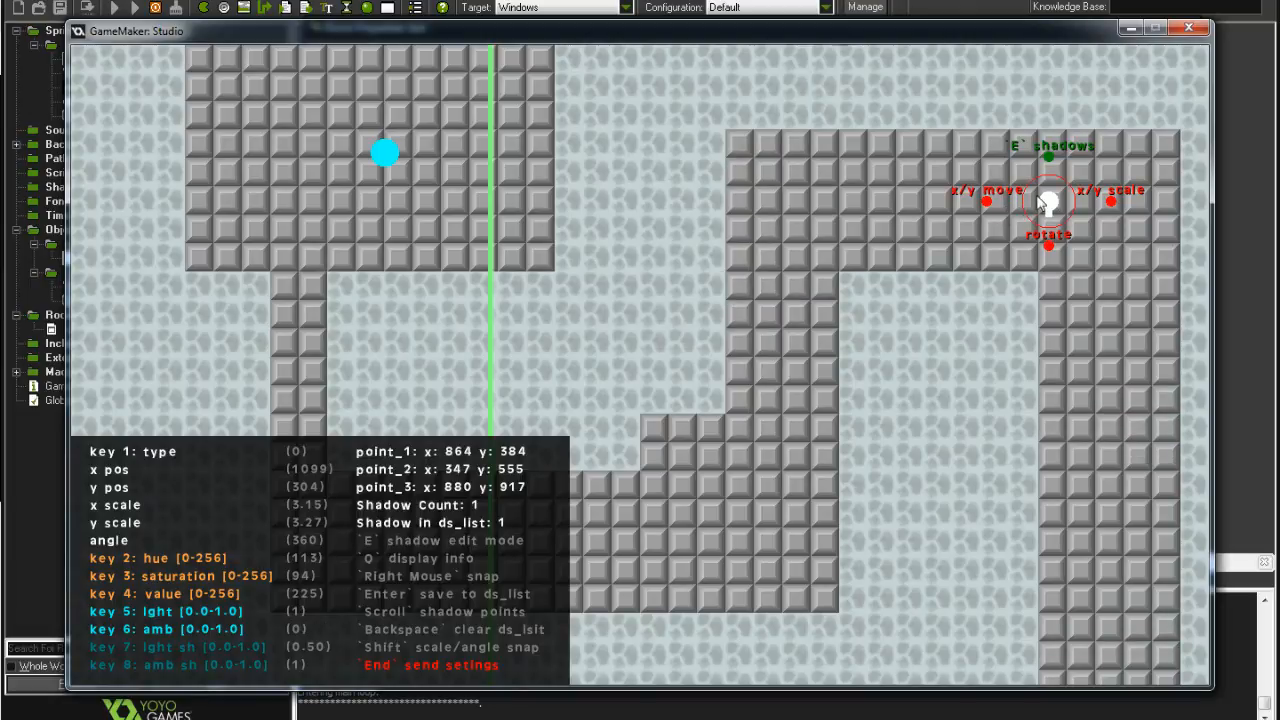
pyautogui.press('6')
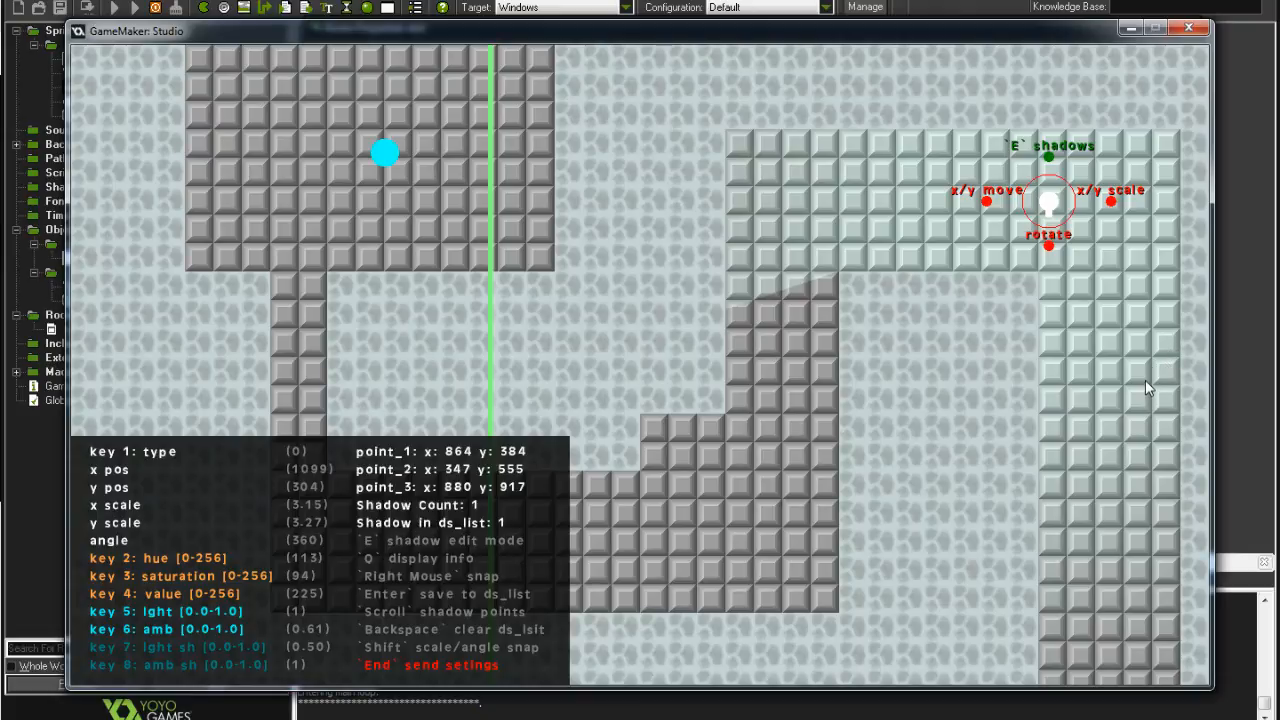
# Close the game, set global.global_light to 1 in the master instance's creation code, and run the game again.
pyautogui.click(1190, 29)
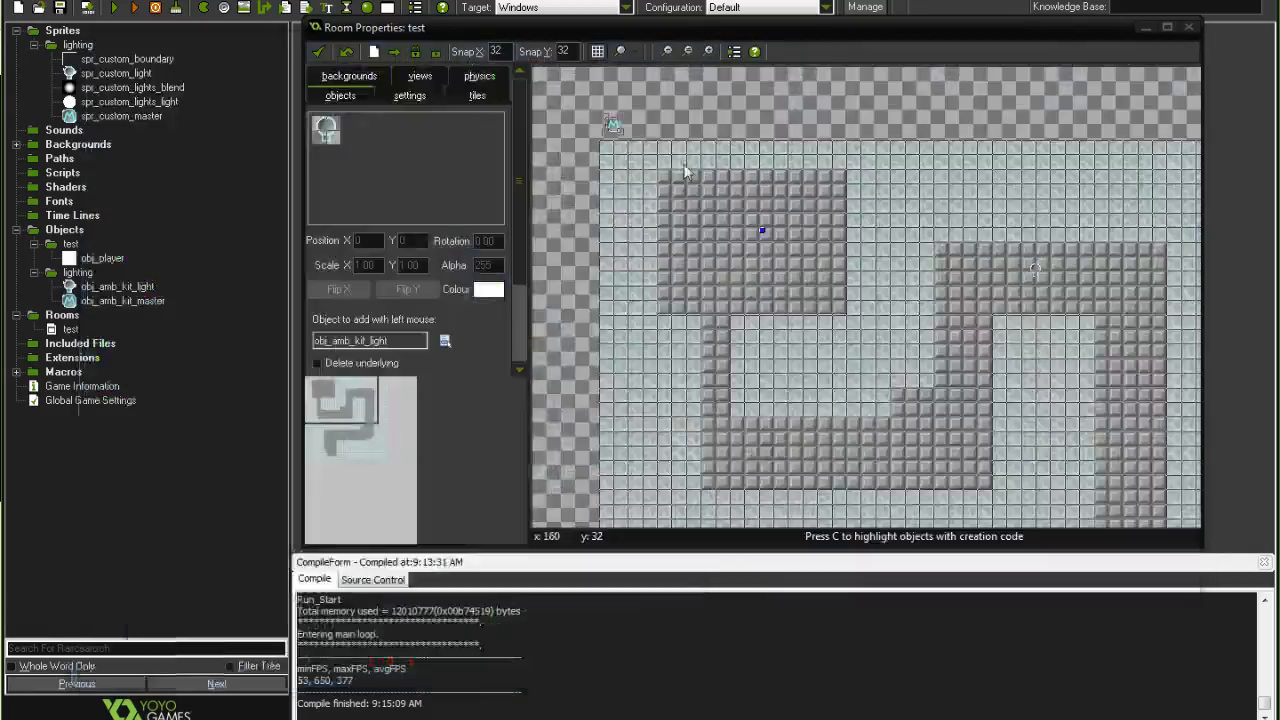
pyautogui.rightClick(611, 126)
pyautogui.click(668, 203)
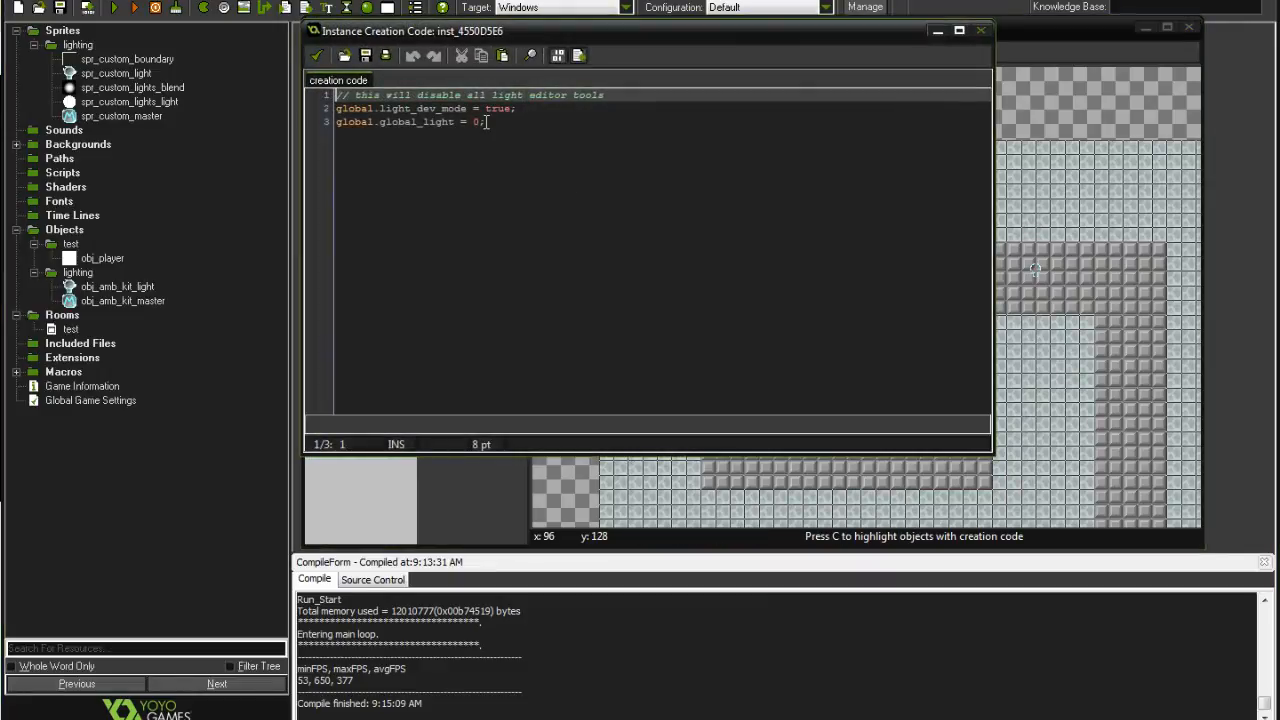
pyautogui.write('0')
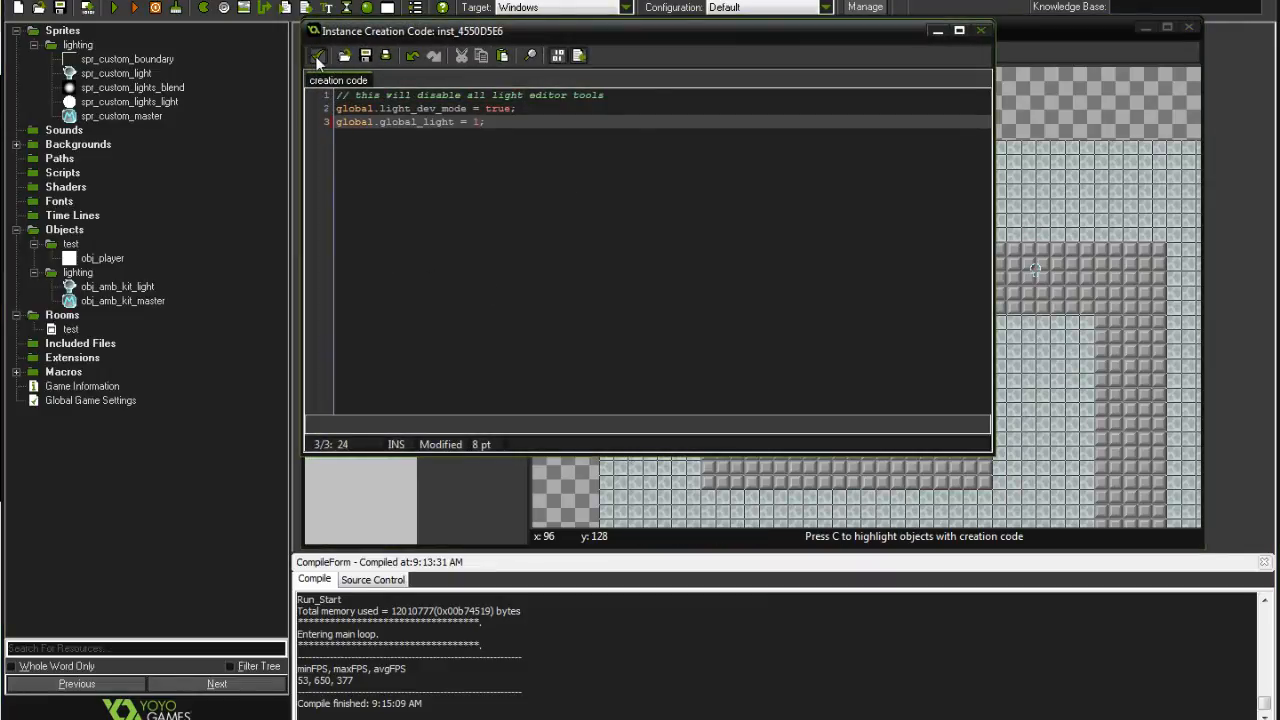
pyautogui.click(318, 56)
pyautogui.press('F5')
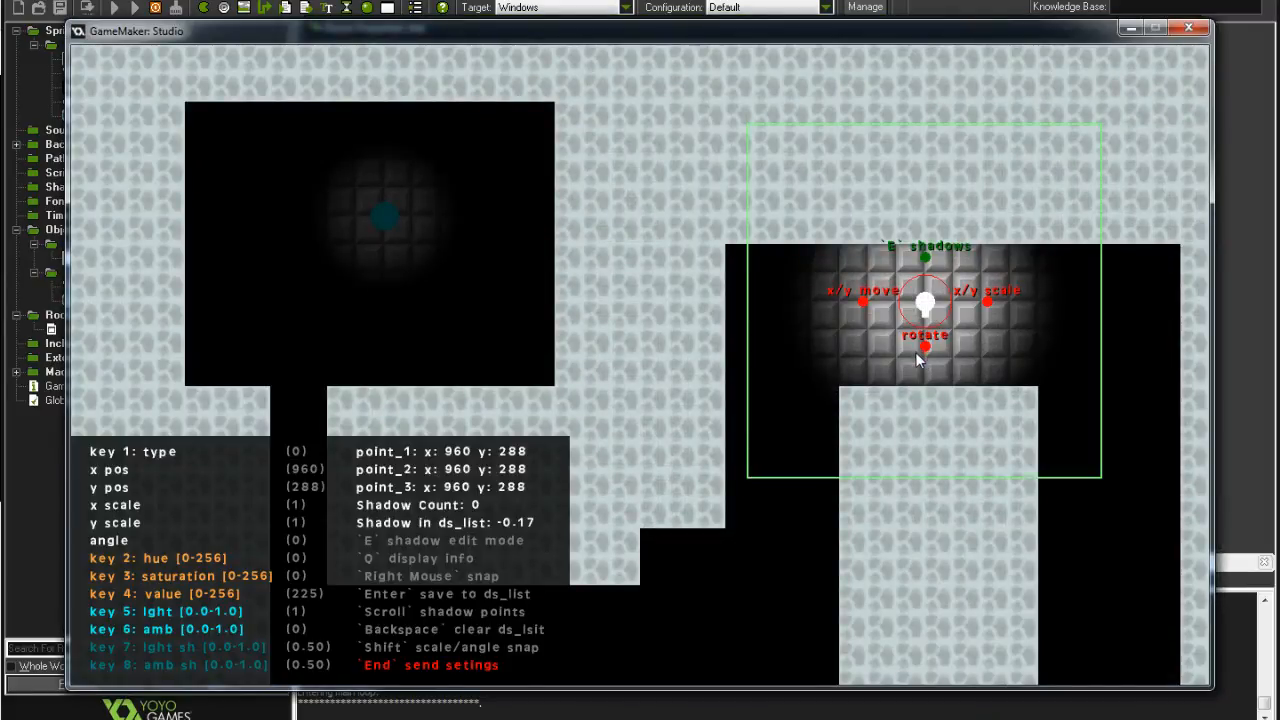
# Move the corridor light to about x 378, y 207, scaled to about 0.39 by 3.37 and rotated to about 332 degrees.
pyautogui.press('q')
pyautogui.moveTo(861, 301); pyautogui.dragTo(325, 212)
pyautogui.moveTo(373, 257); pyautogui.dragTo(421, 510)
pyautogui.moveTo(327, 207); pyautogui.dragTo(346, 229)
# Add a triangular shadow to the beam light with points at about (288, 384), (111, 686) and (451, 670).
pyautogui.press('e')
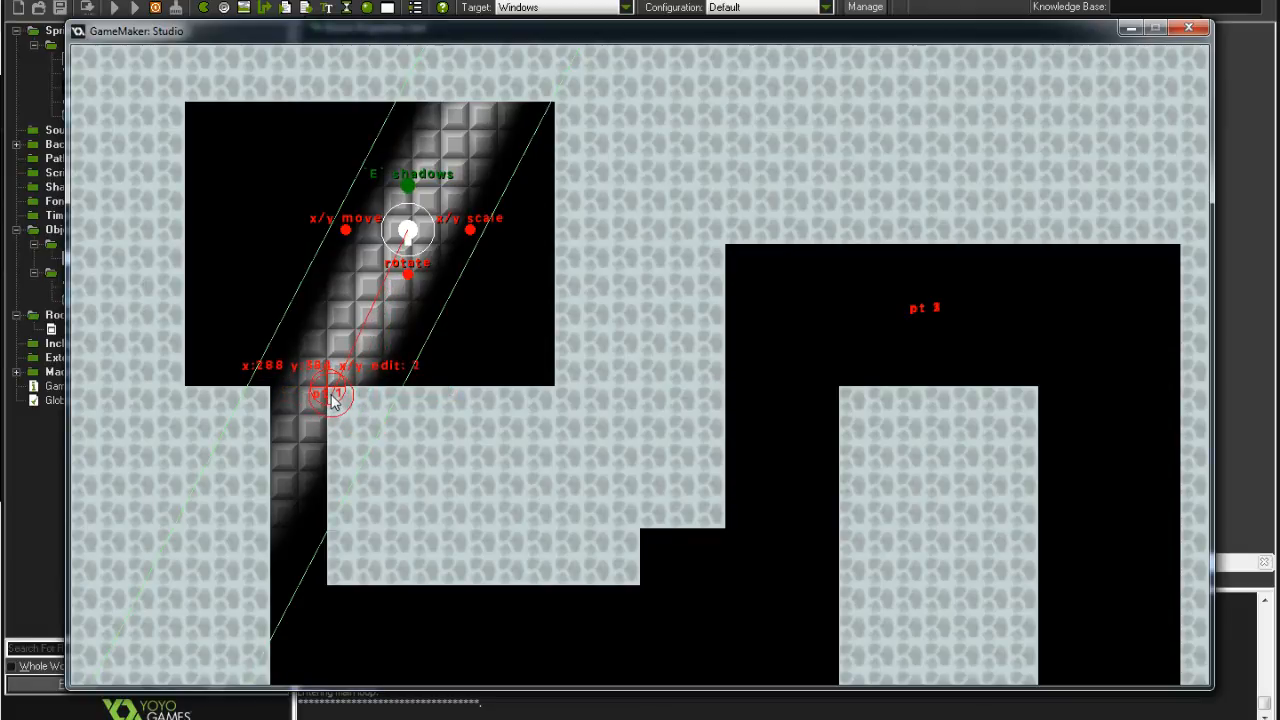
pyautogui.click(170, 656)
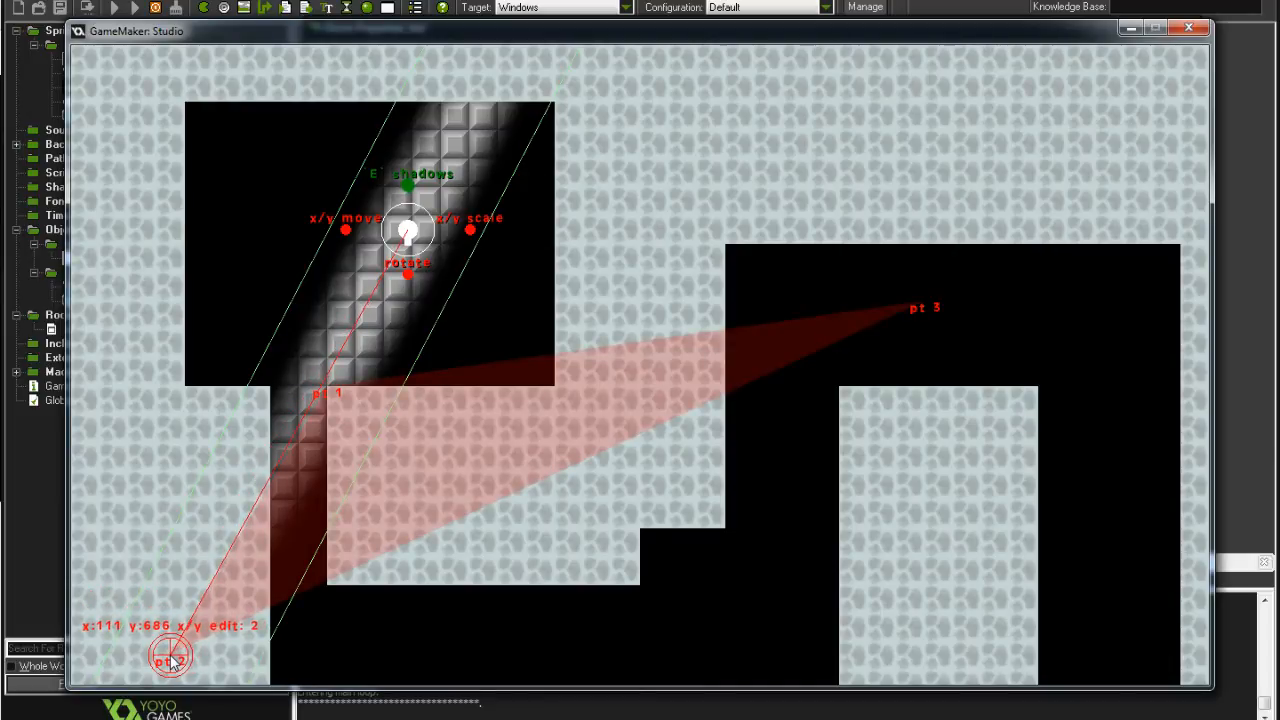
pyautogui.moveTo(540, 629); pyautogui.dragTo(472, 641)
pyautogui.click(473, 639)
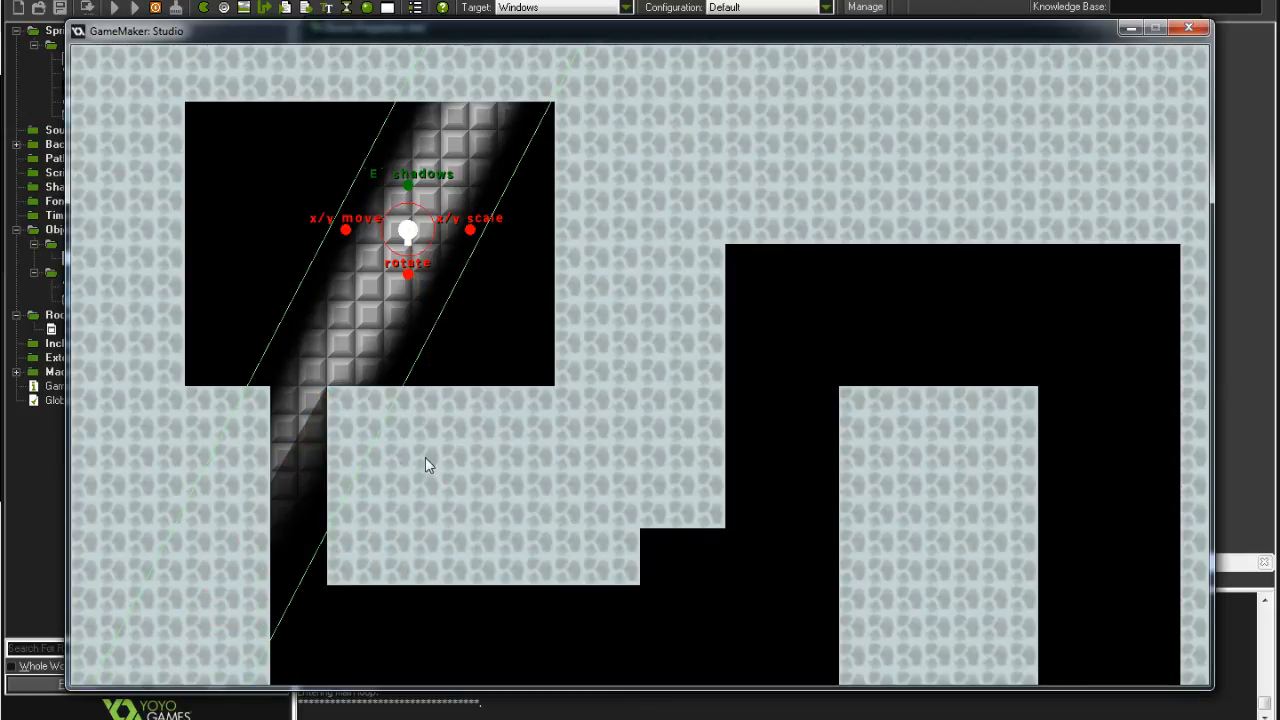
# Set the beam light's hue to 152, saturation to 254, value to 239, ambience to 0.88 and shadow light to 1.
pyautogui.moveTo(488, 243); pyautogui.dragTo(589, 237)
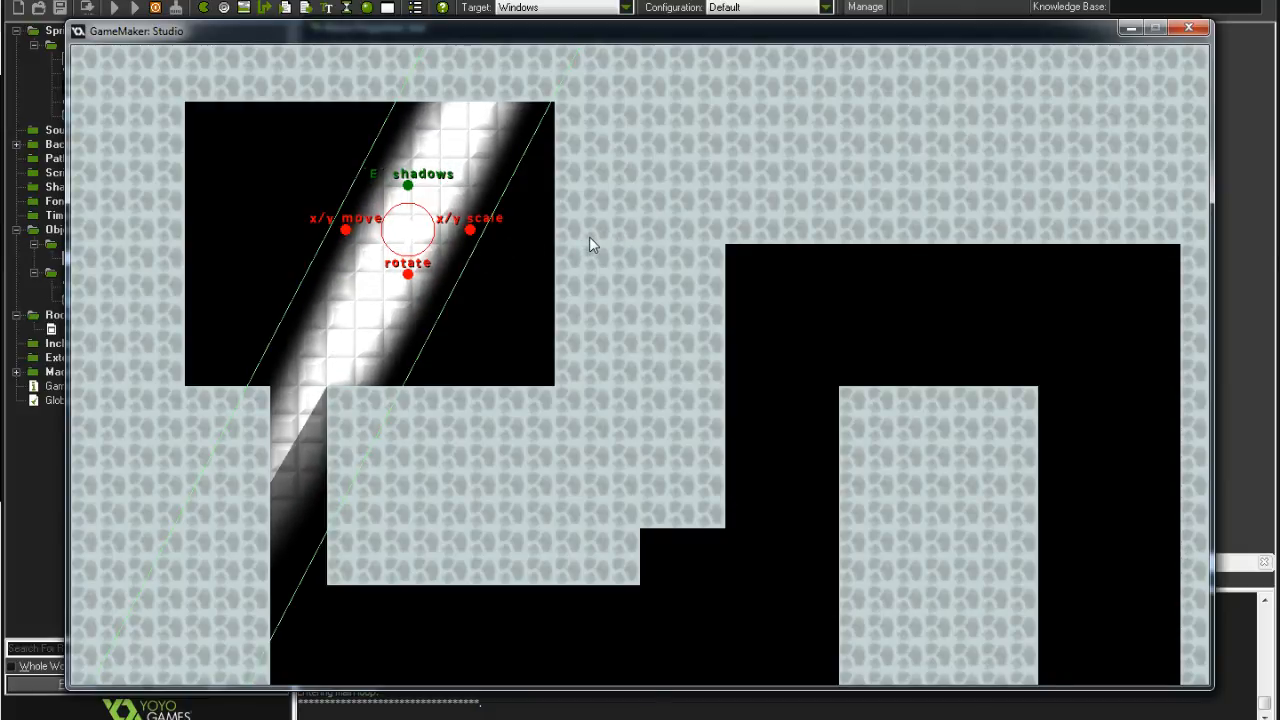
pyautogui.moveTo(441, 226); pyautogui.dragTo(566, 229)
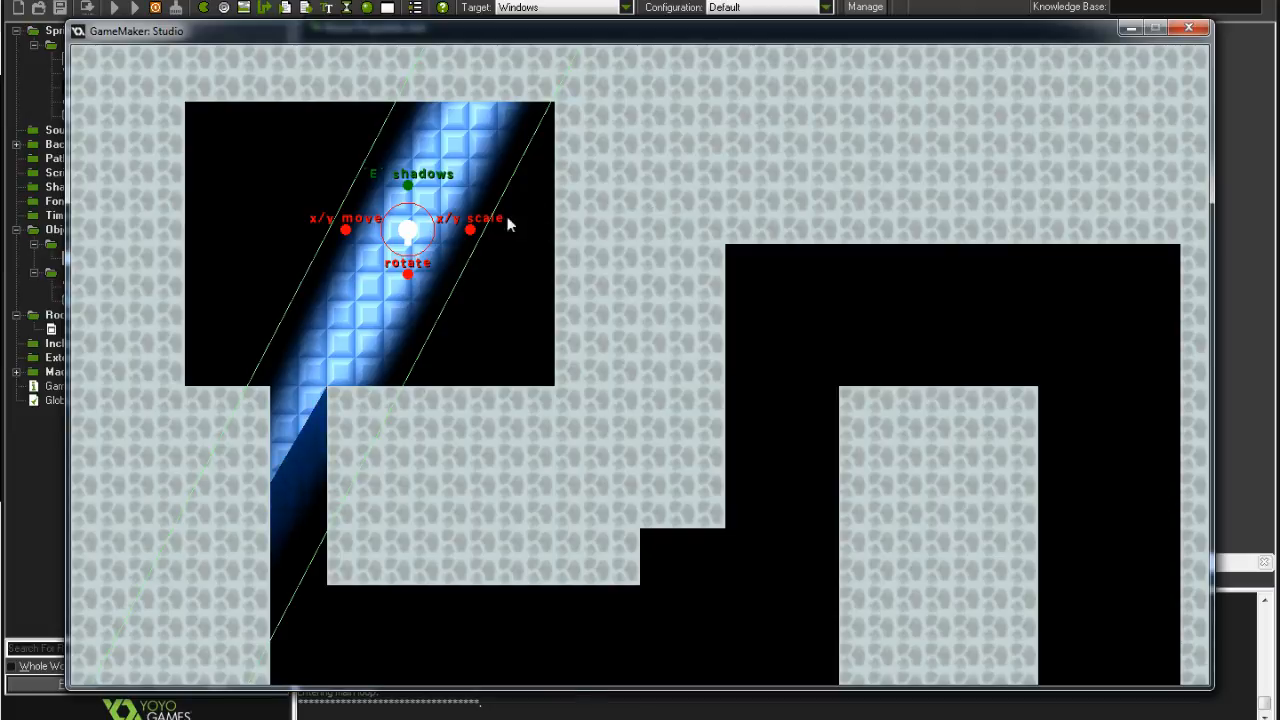
# Show the light's info, try the shadow ambience at 0, and set it to 1.
pyautogui.press('q')
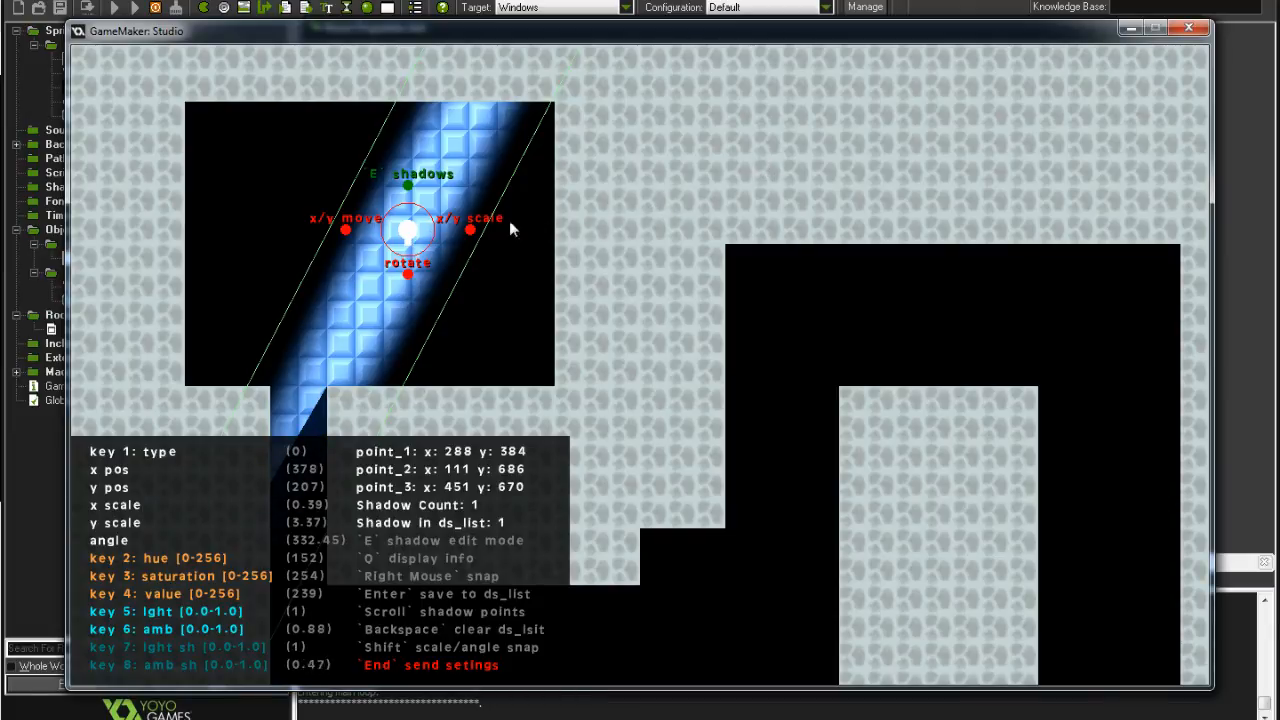
pyautogui.press('8')
pyautogui.press('8')
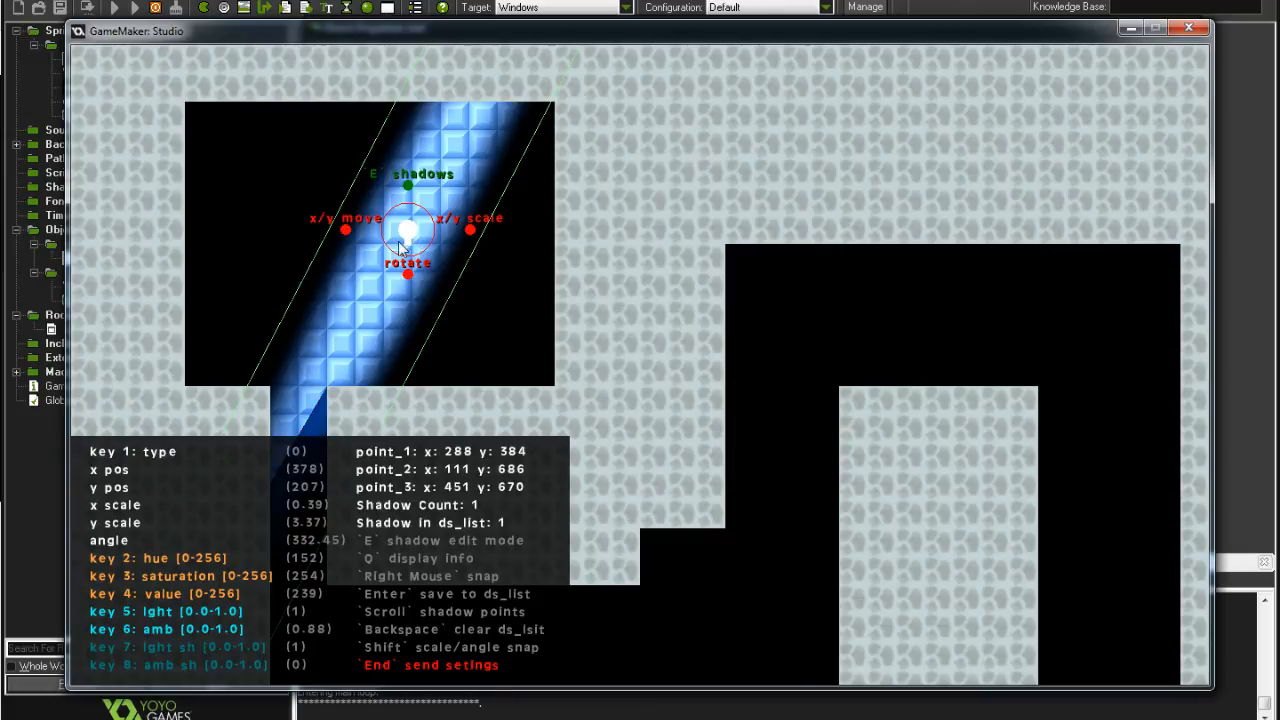
pyautogui.press('8')
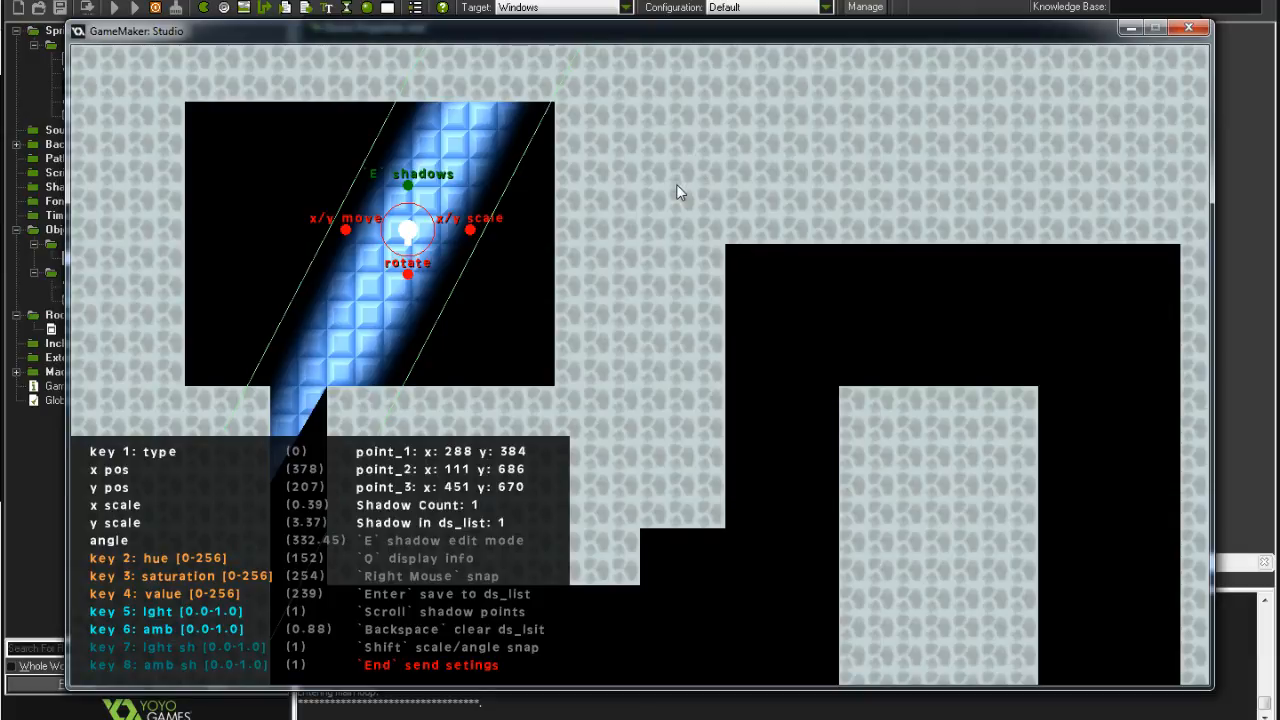
# Hide the info display and send the light's settings with the default description "Identify this light".
pyautogui.press('q')
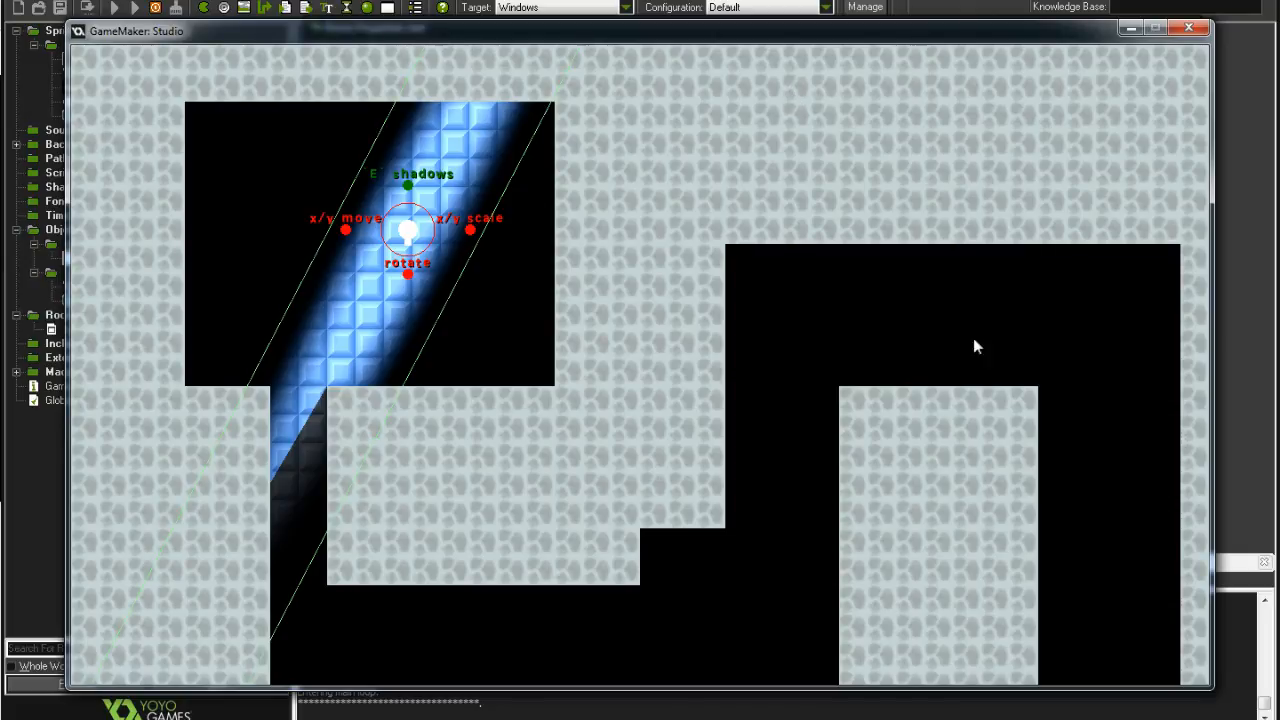
pyautogui.press('Return')
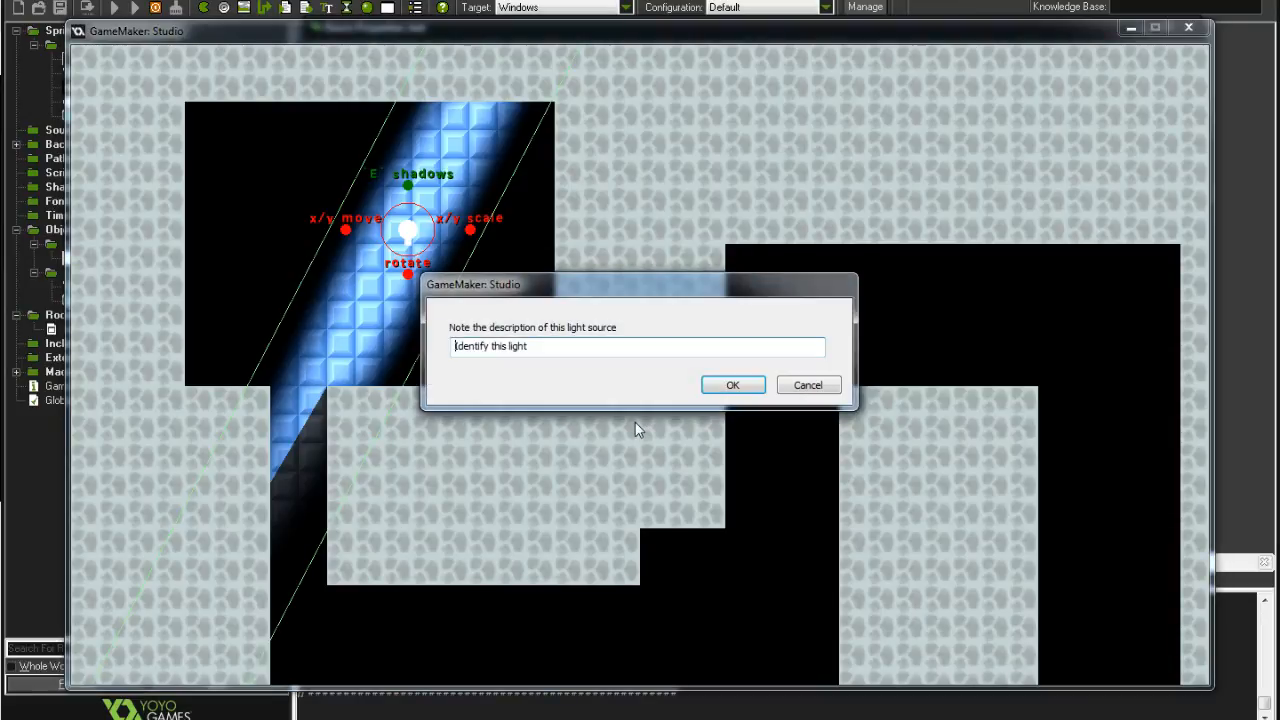
pyautogui.press('Return')
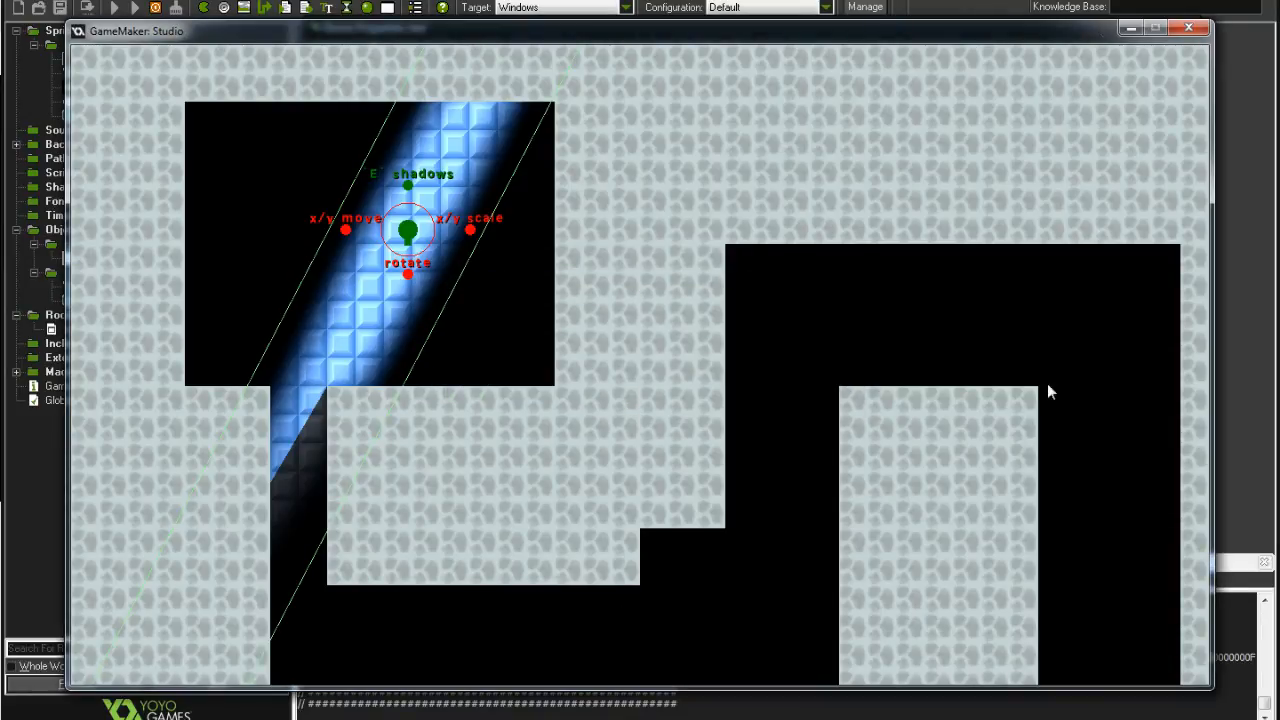